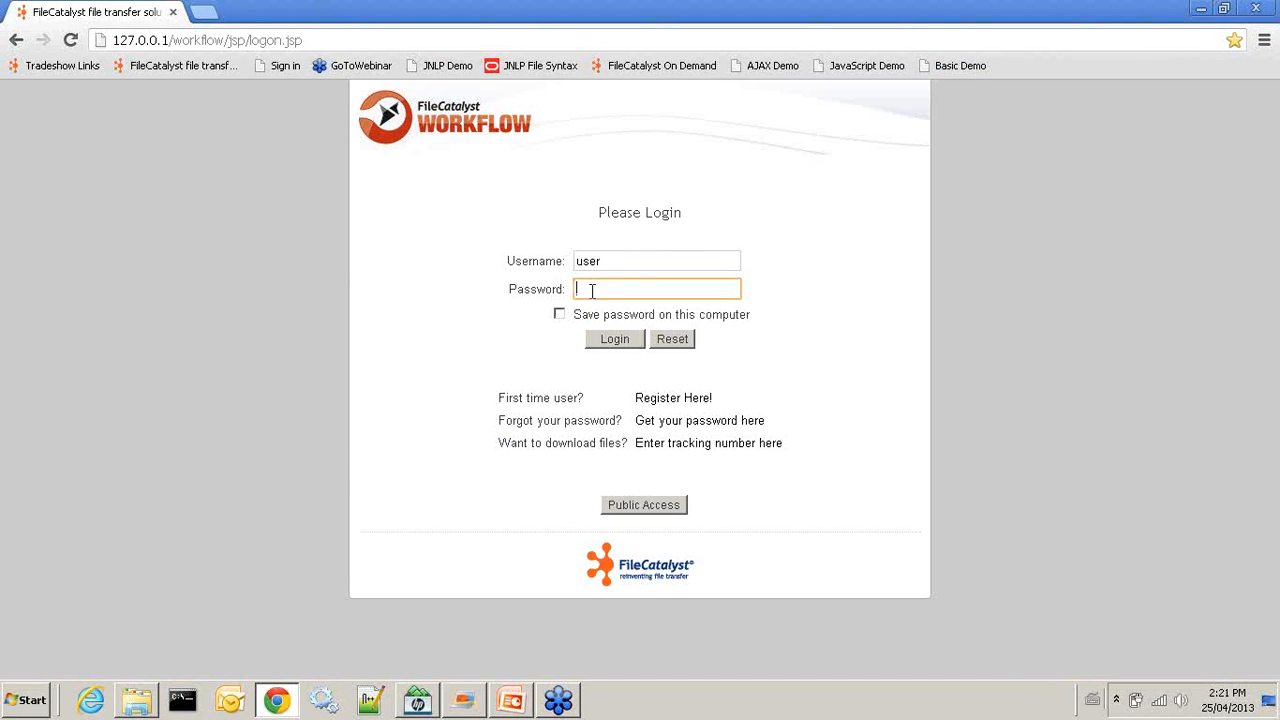
# Log in with the user account's password and bring up the New Job order types
pyautogui.write('sw')
pyautogui.click(600, 345)
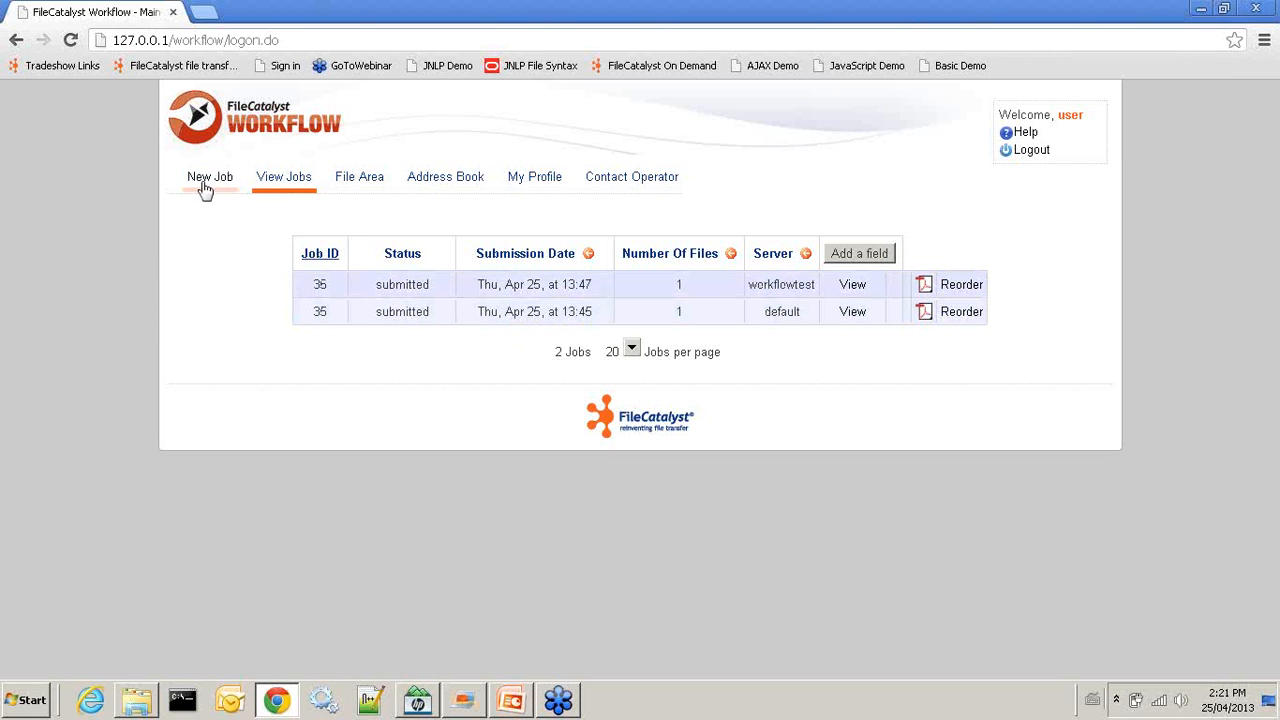
pyautogui.moveTo(203, 188)
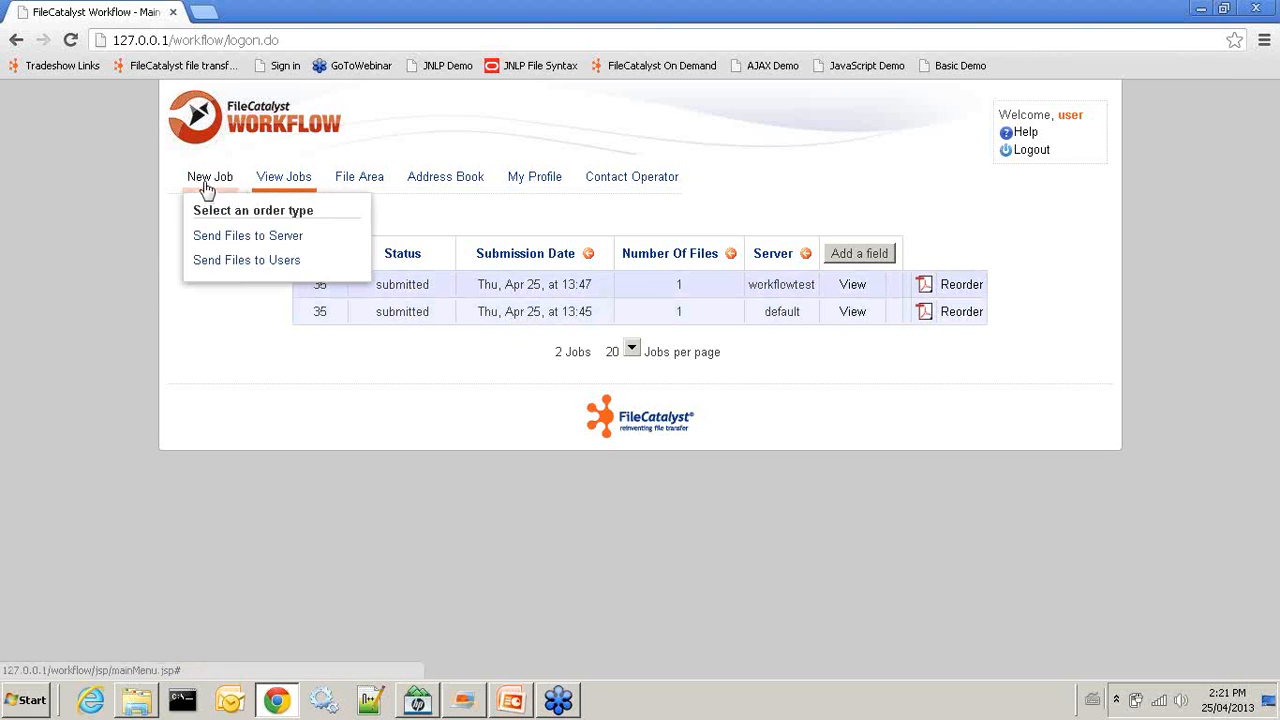
# Start a Send Files to Server job with special instructions 'Here are the files' and continue to upload
pyautogui.click(248, 236)
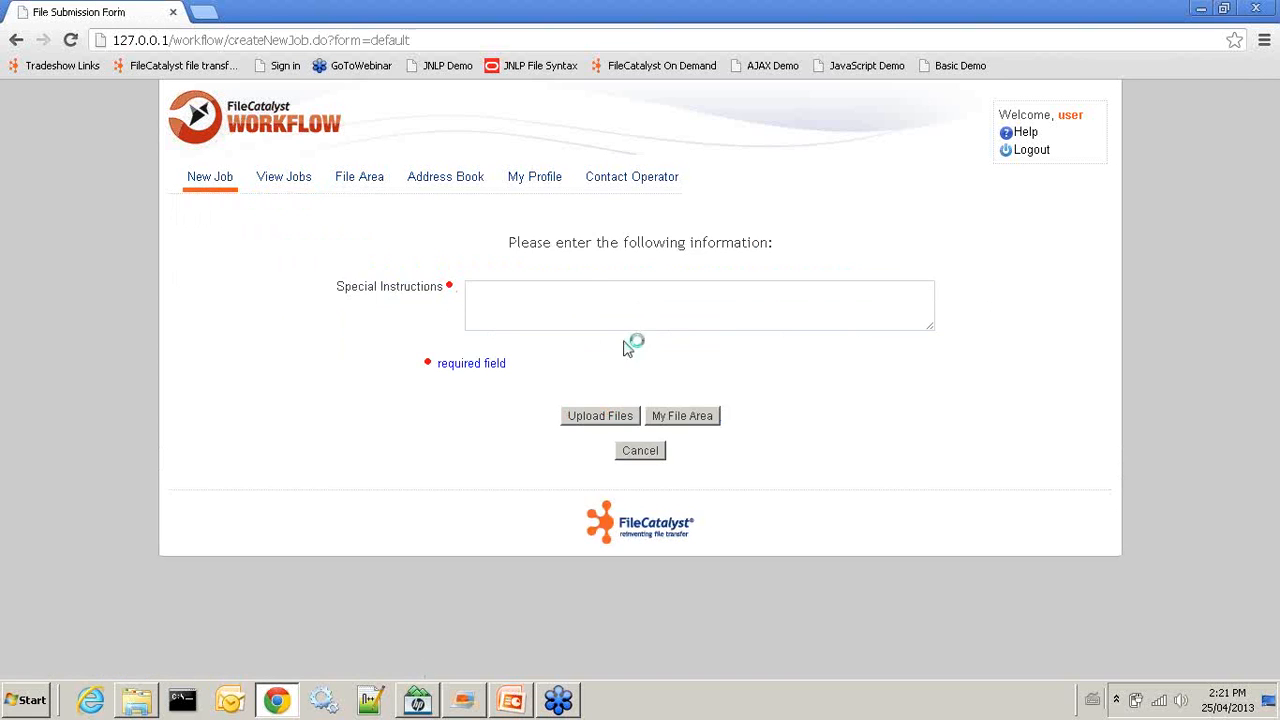
pyautogui.click(573, 302)
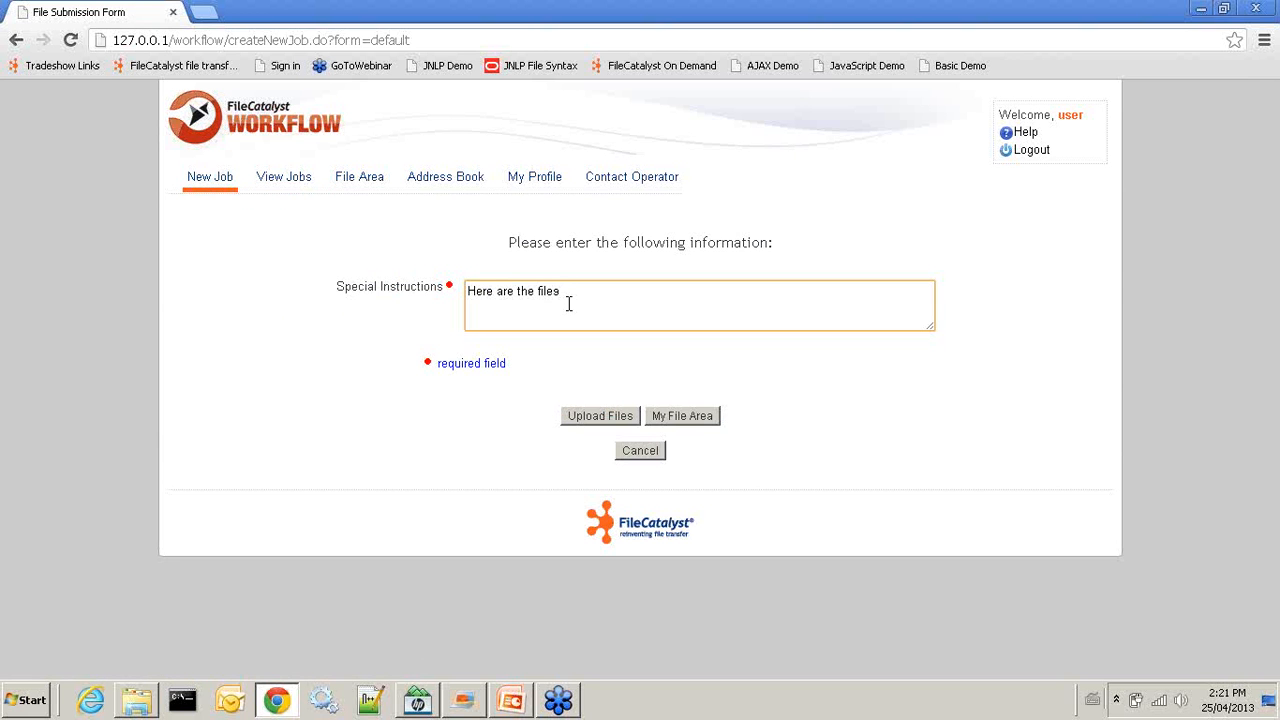
pyautogui.click(594, 416)
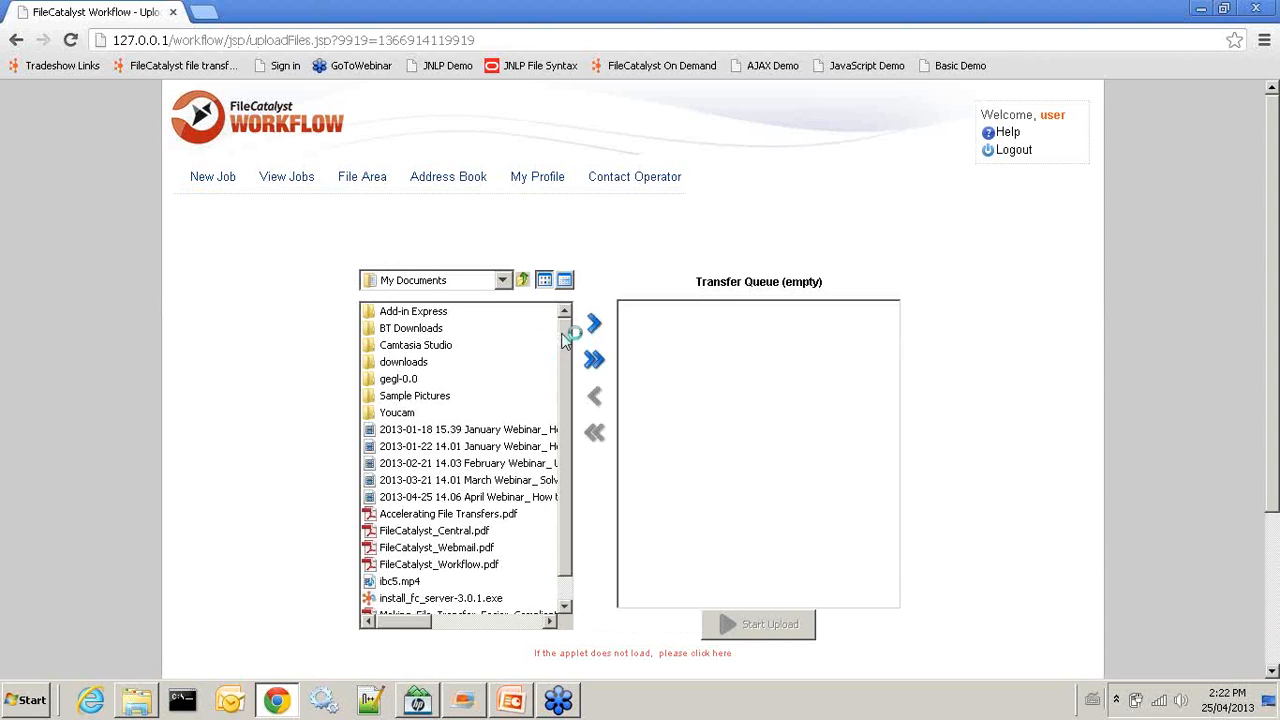
# Upload Accelerating File Transfers.pdf and FileCatalyst_Central.pdf to submit job 37, then switch to the slides
pyautogui.scroll(-1, 565, 355)
pyautogui.click(470, 489)
pyautogui.moveTo(470, 489); pyautogui.dragTo(740, 468)
pyautogui.moveTo(437, 506); pyautogui.dragTo(718, 465)
pyautogui.scroll(-1, 620, 503)
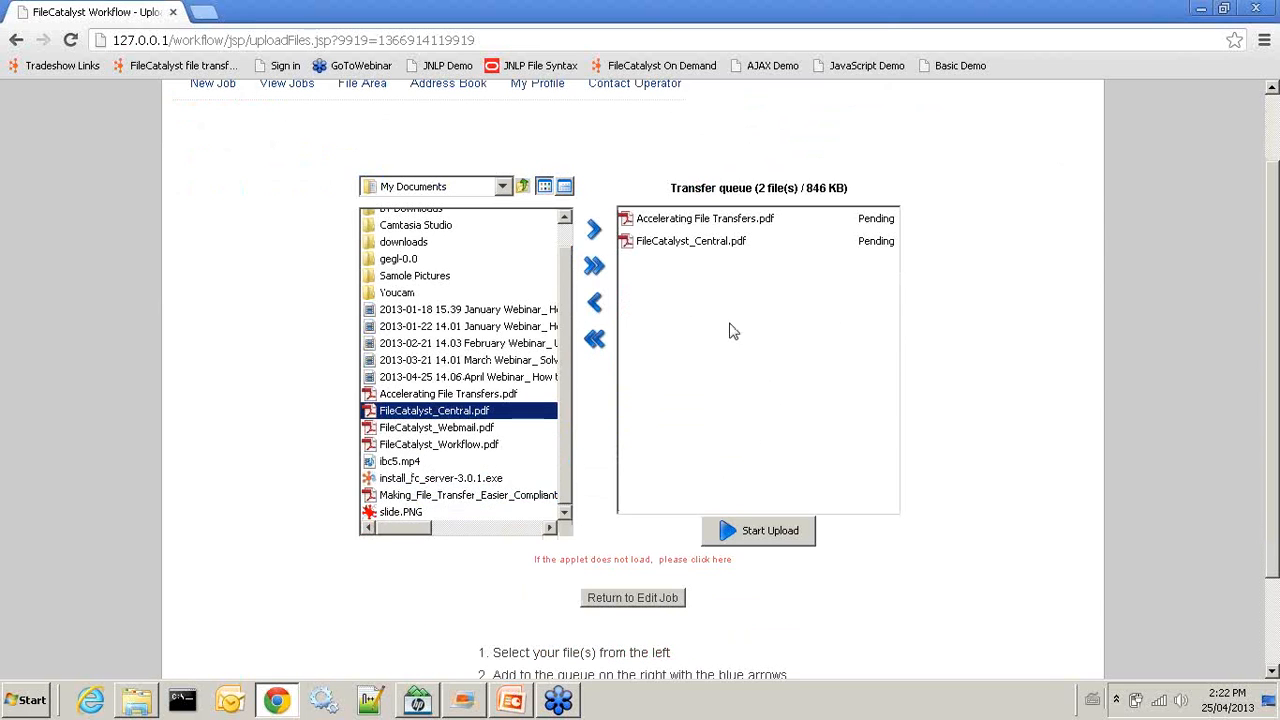
pyautogui.click(753, 533)
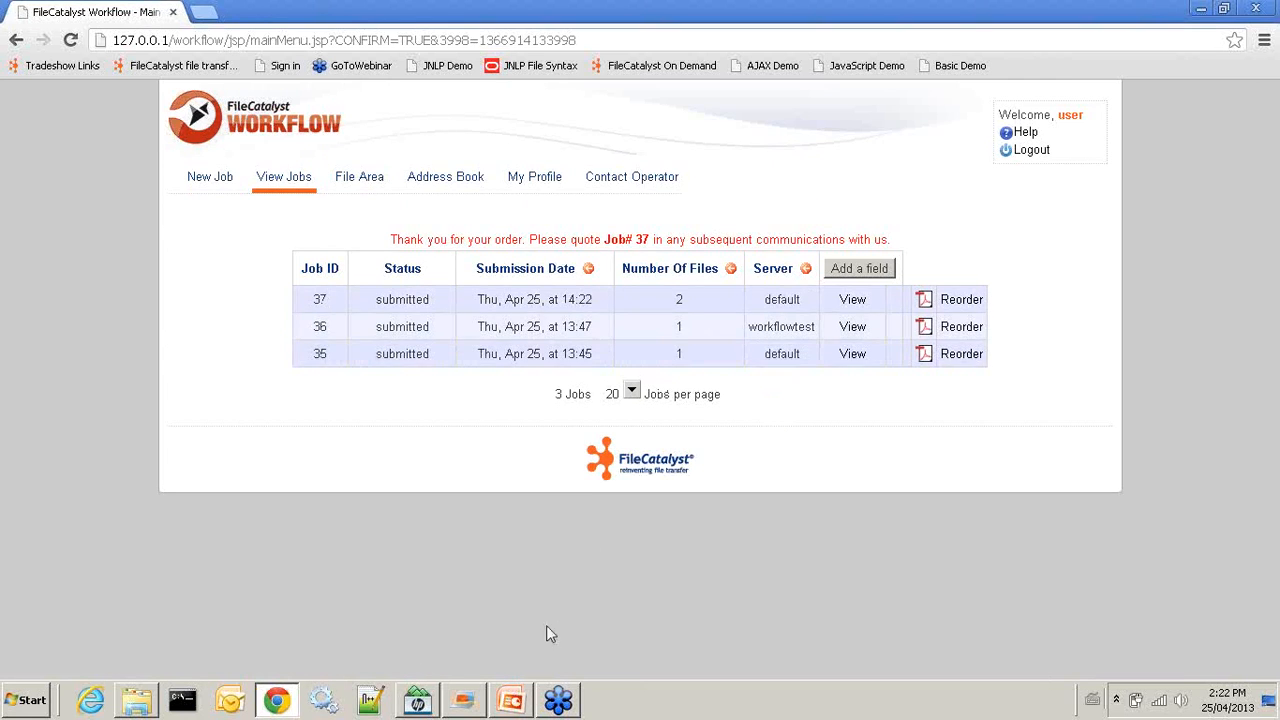
pyautogui.hotkey('alt', 'Tab')
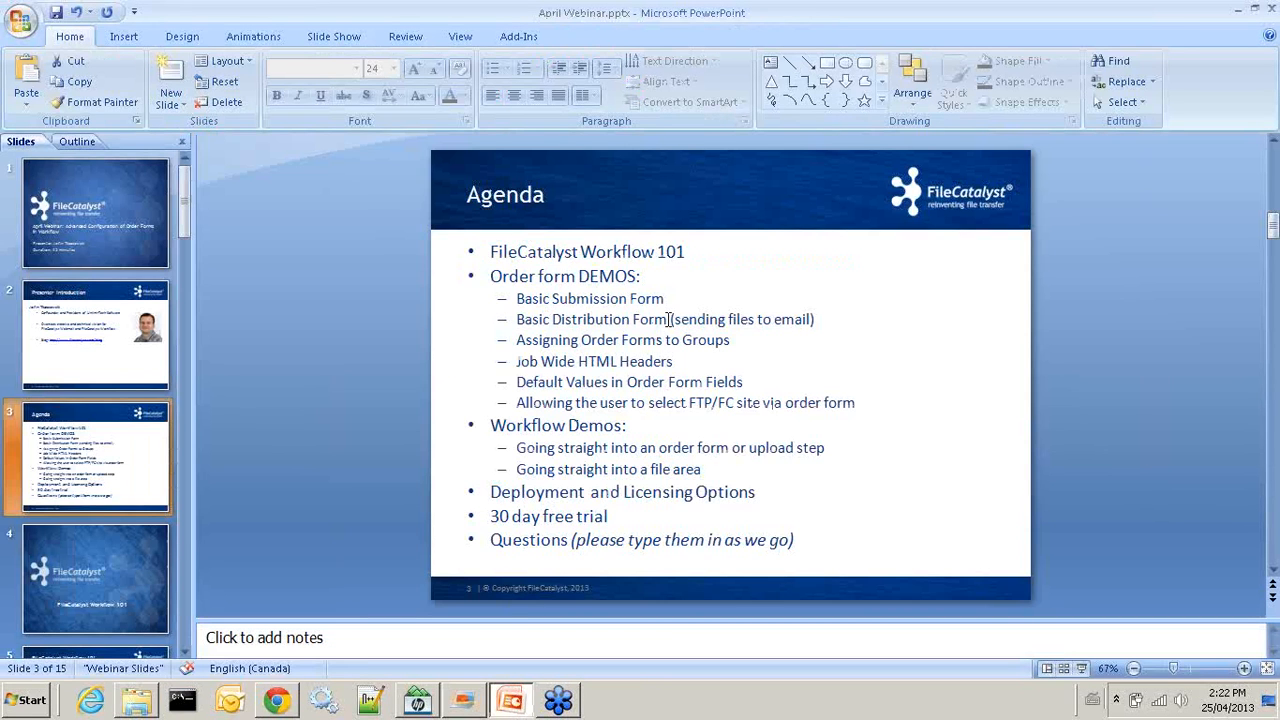
# Minimize PowerPoint and bring up the New Job order types on the jobs list
pyautogui.click(1238, 12)
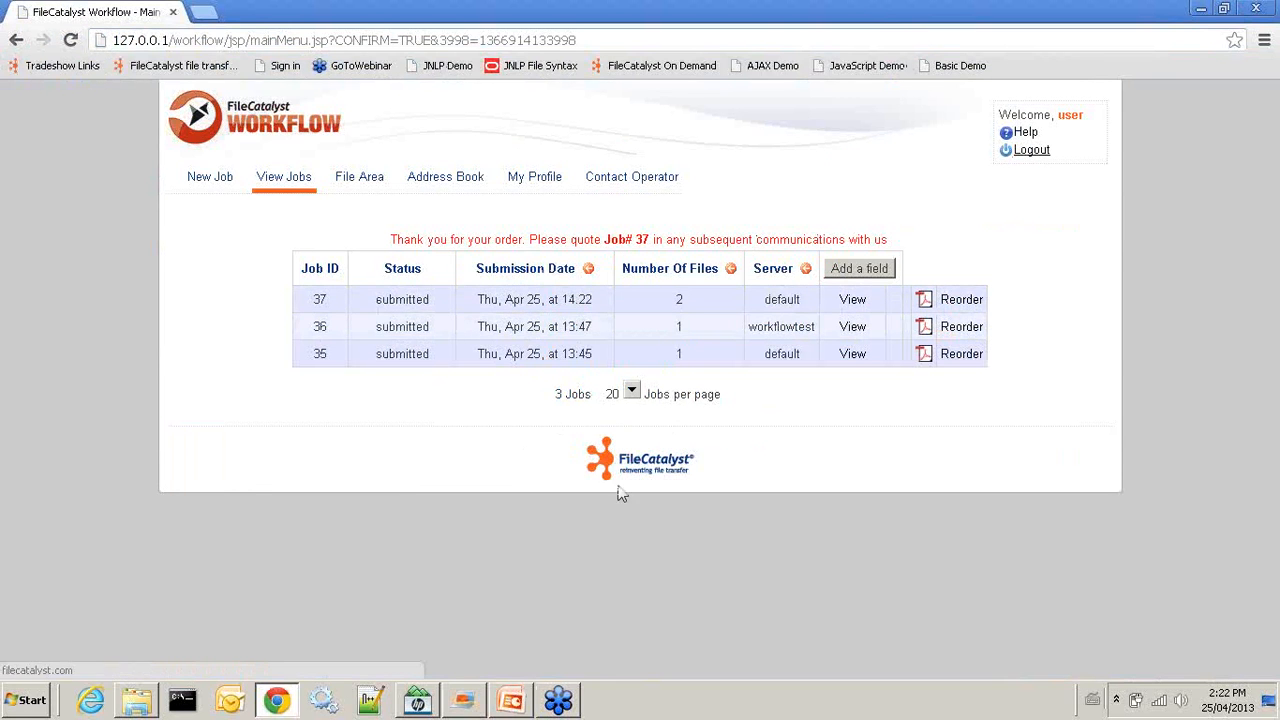
pyautogui.click(195, 180)
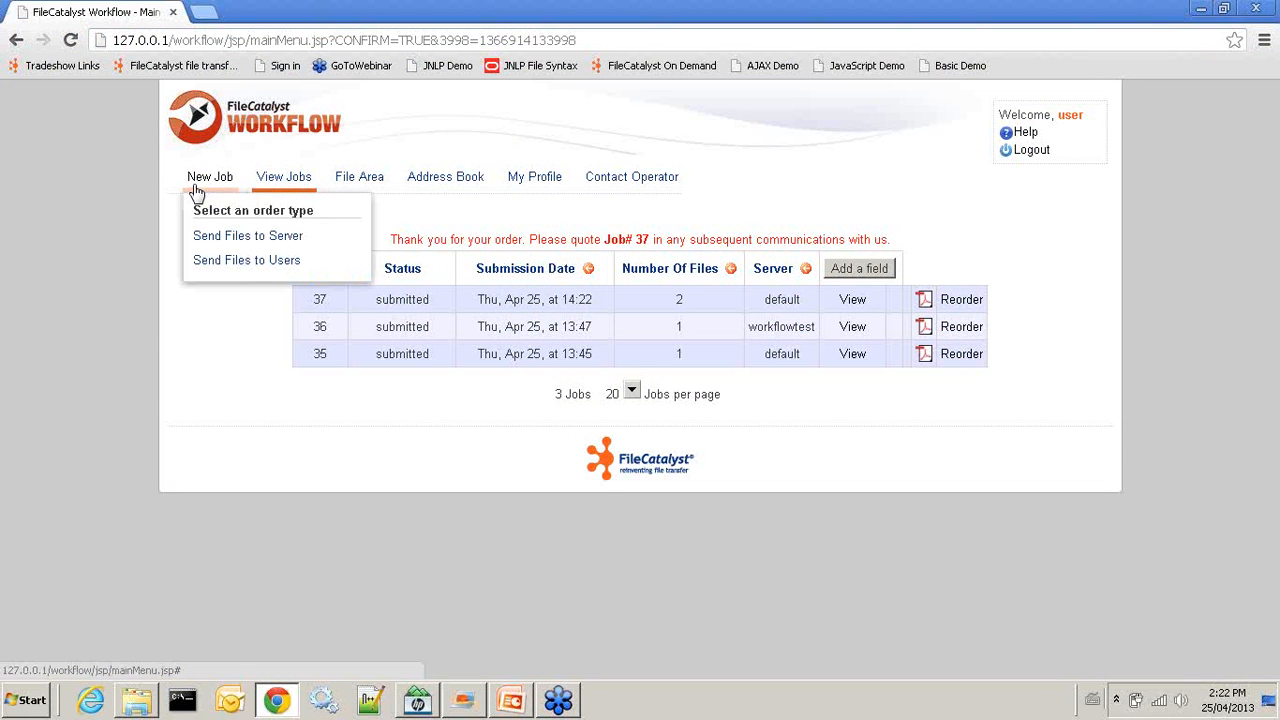
# Start a Send Files to Users distribution order and begin typing the recipient's name
pyautogui.click(203, 262)
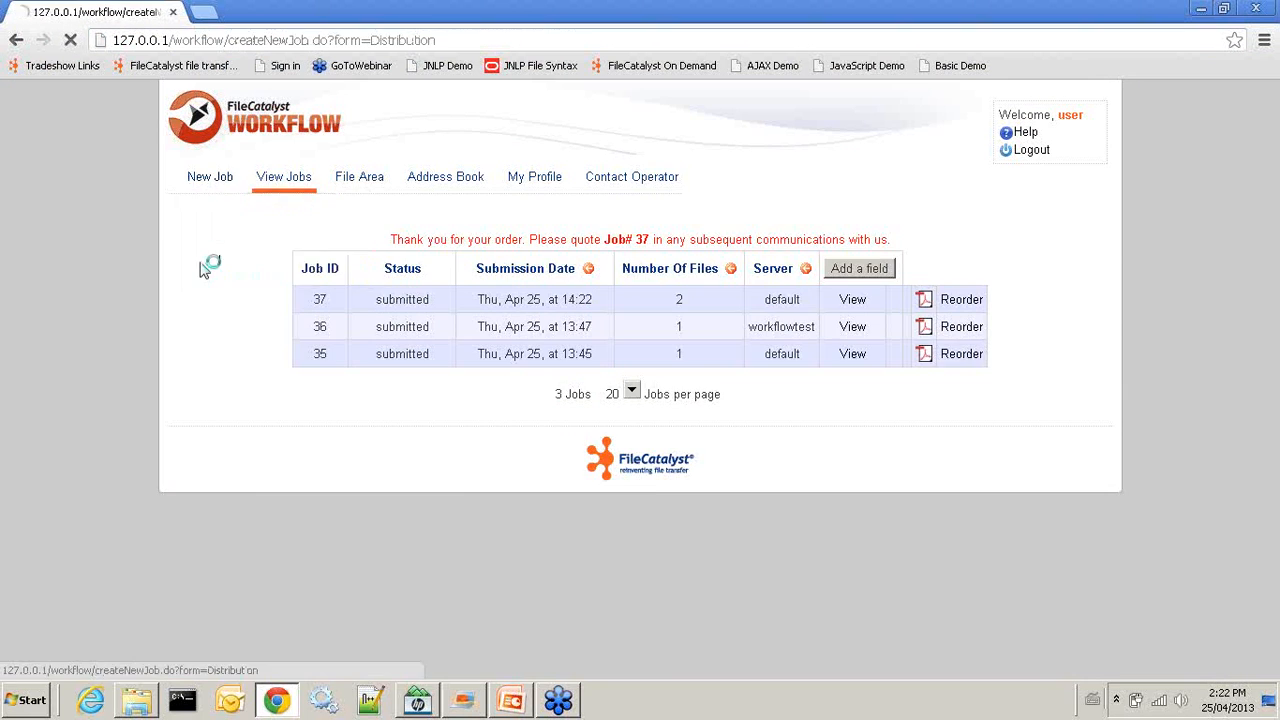
pyautogui.click(549, 316)
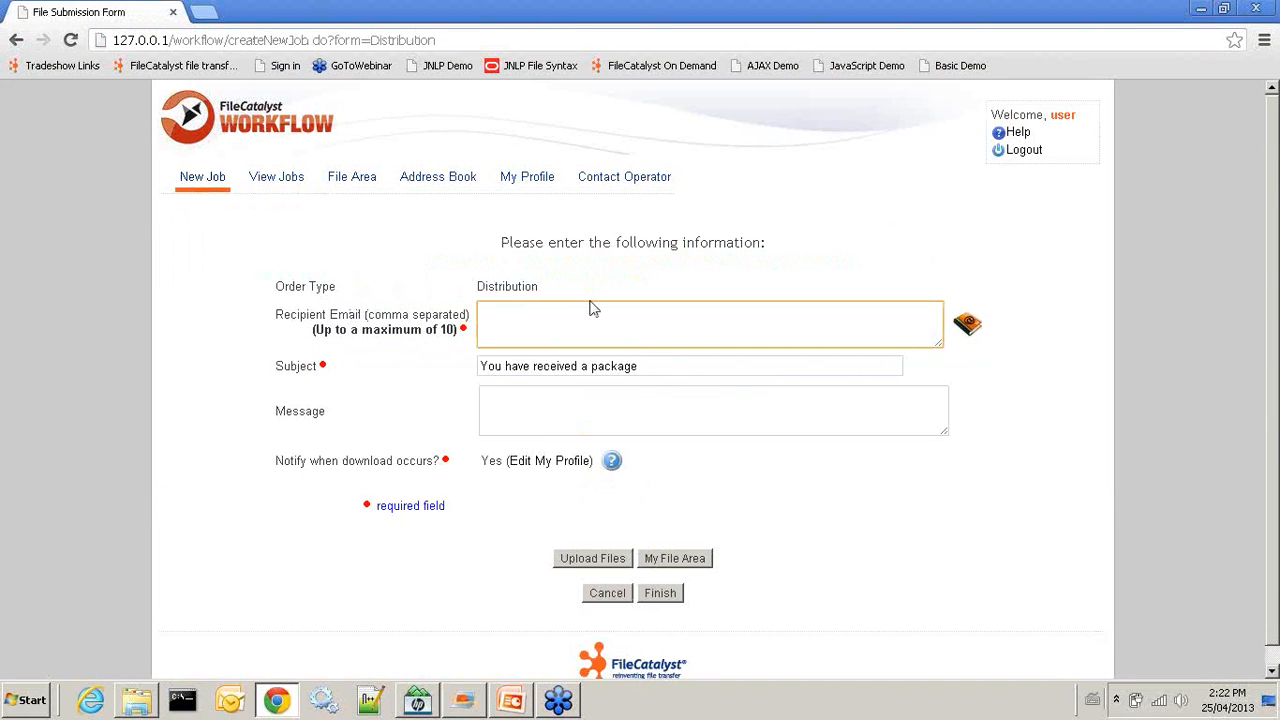
pyautogui.write('john')
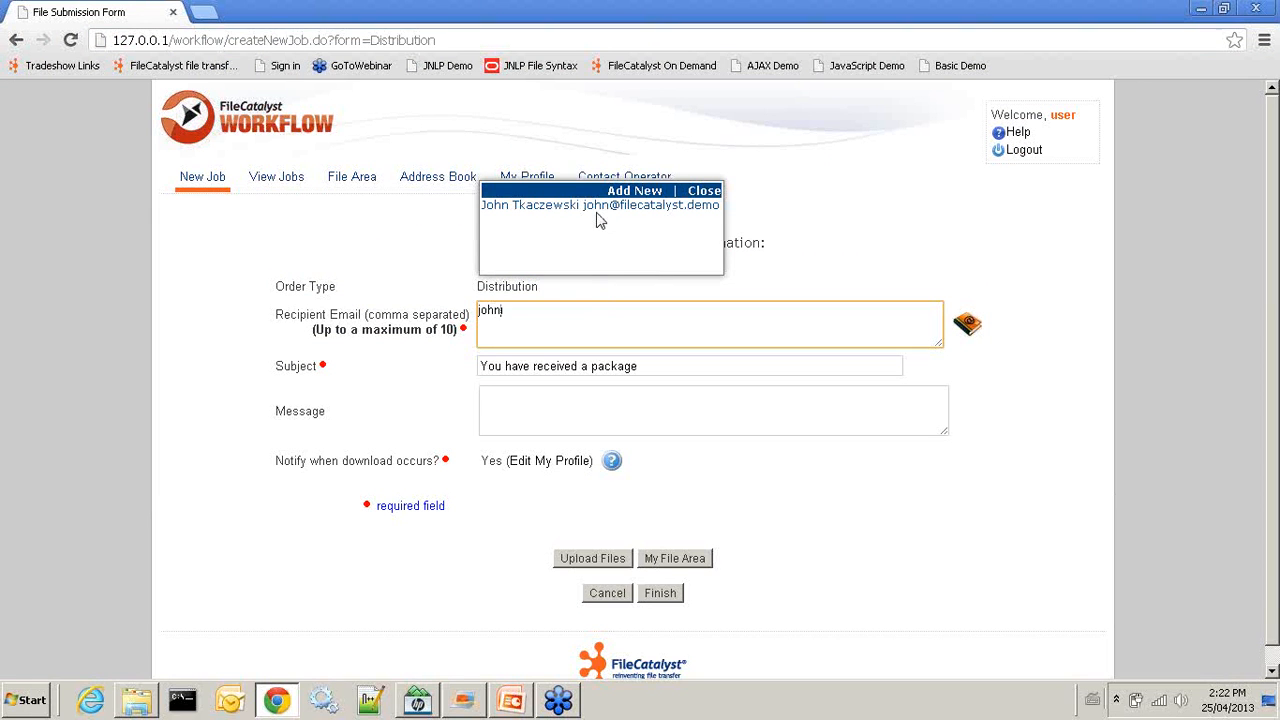
# Insert the contact's e-mail from the address book as recipient and delete the leftover partial name
pyautogui.click(968, 326)
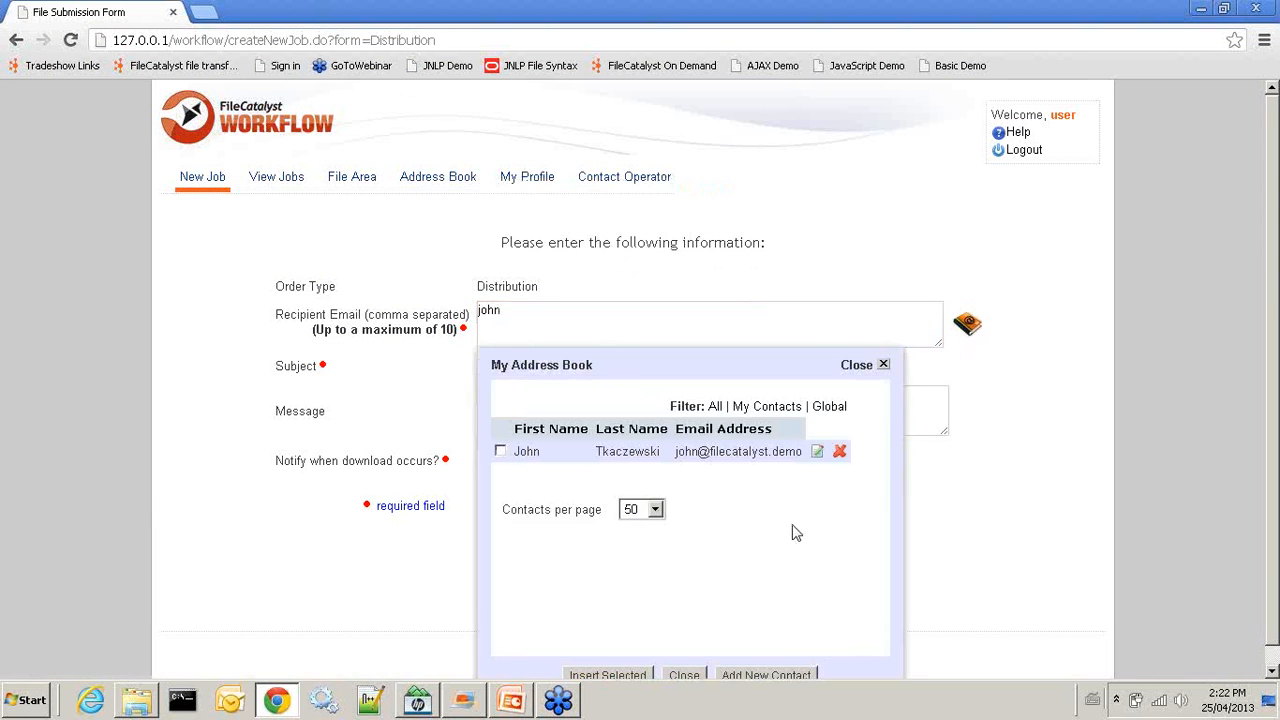
pyautogui.scroll(-1, 791, 531)
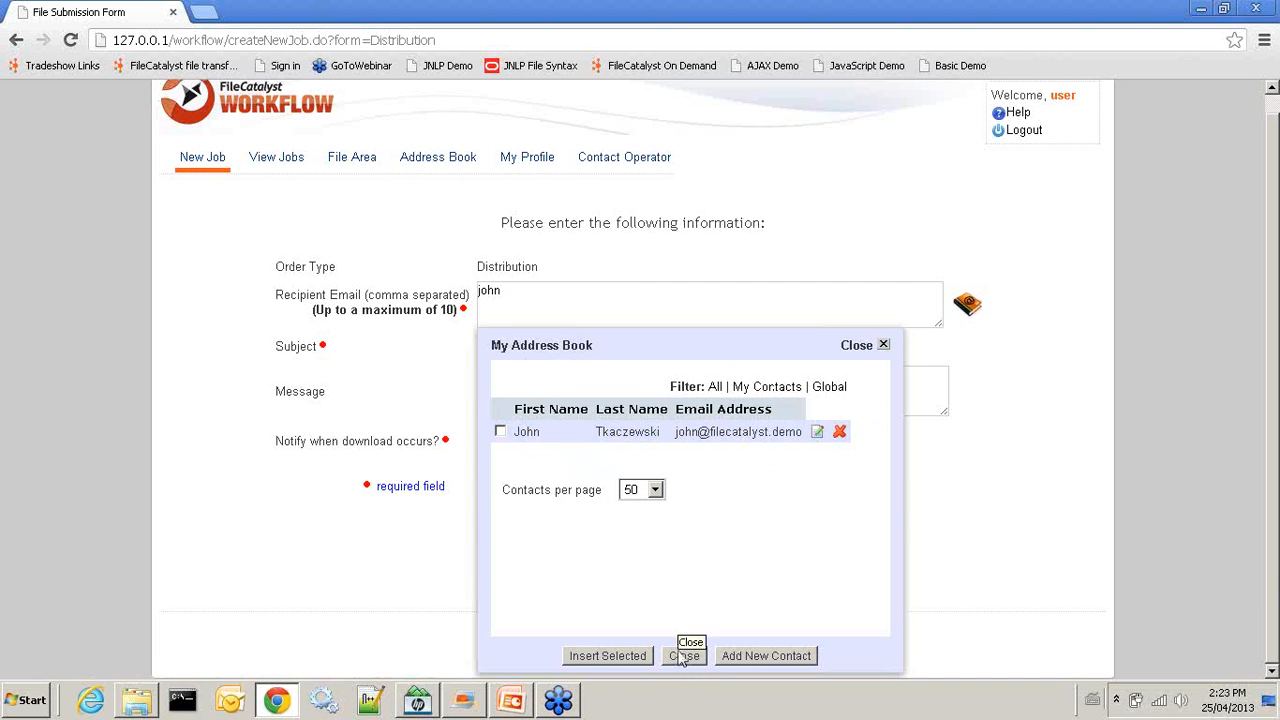
pyautogui.click(500, 431)
pyautogui.click(630, 656)
pyautogui.click(684, 656)
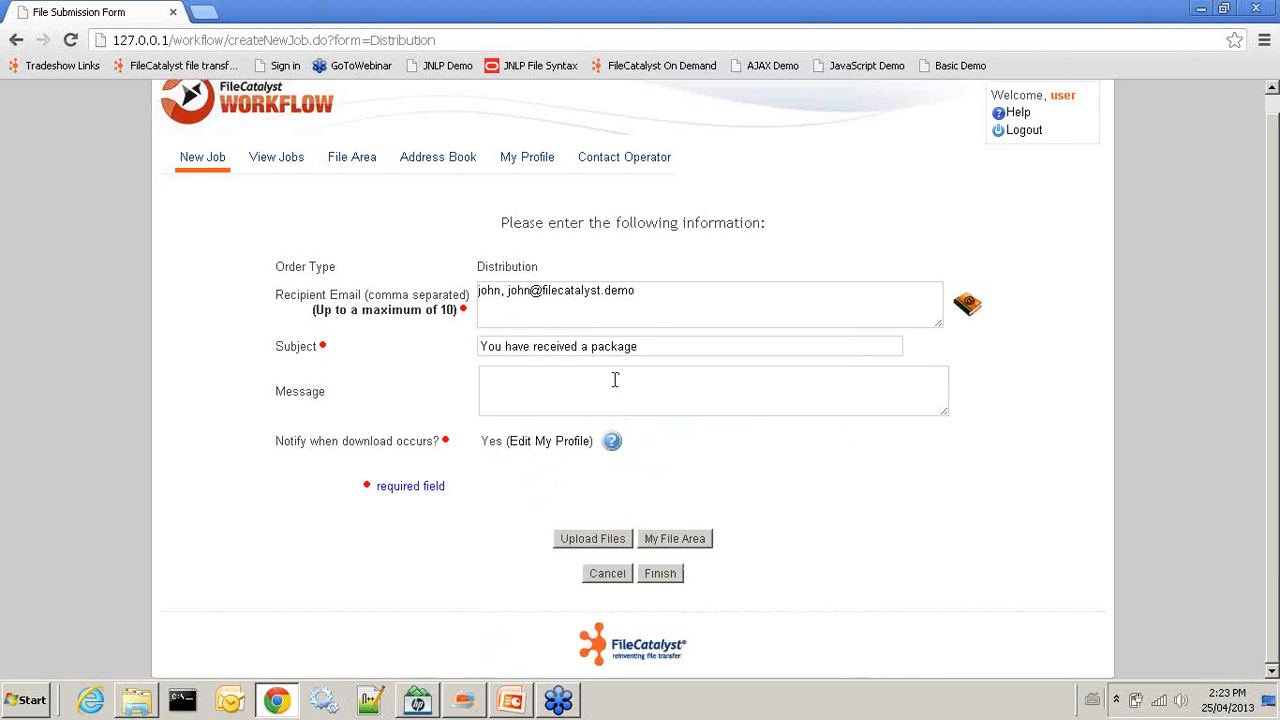
pyautogui.moveTo(504, 291); pyautogui.dragTo(425, 285)
pyautogui.press('BackSpace')
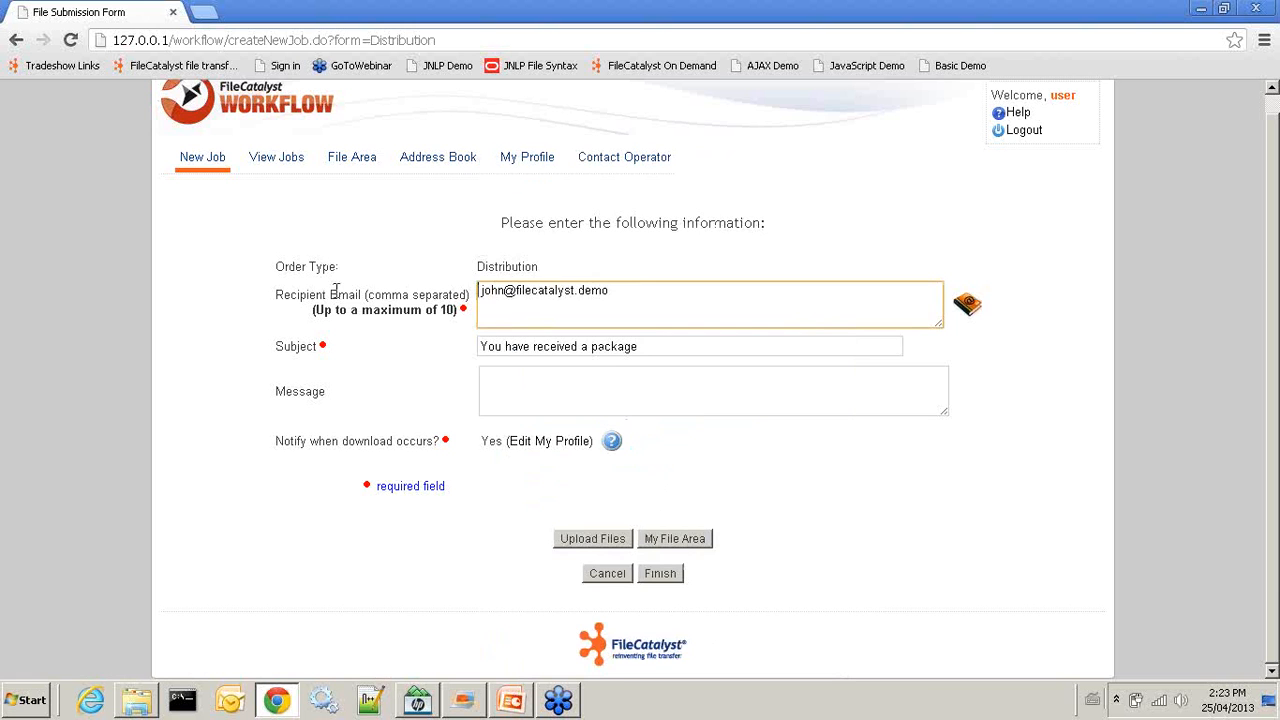
# Add the message 'here are the files', re-pick the contact recipient from suggestions, and continue to upload
pyautogui.click(548, 395)
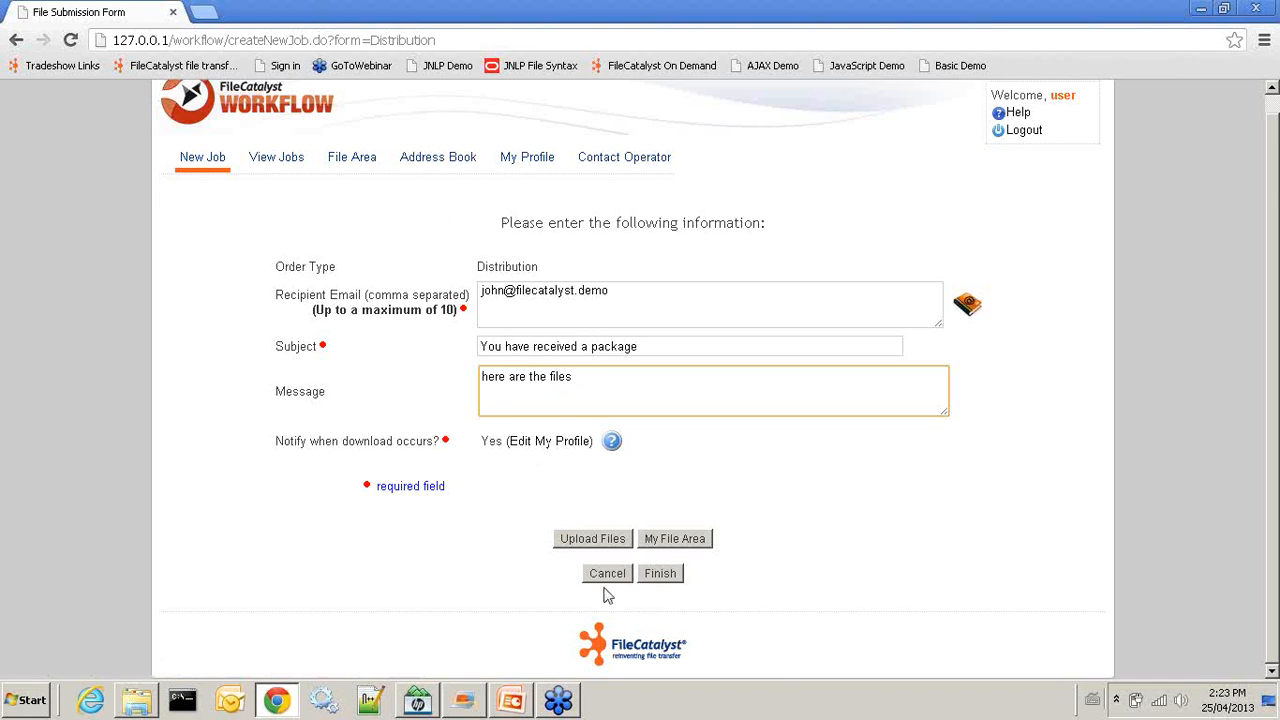
pyautogui.click(660, 575)
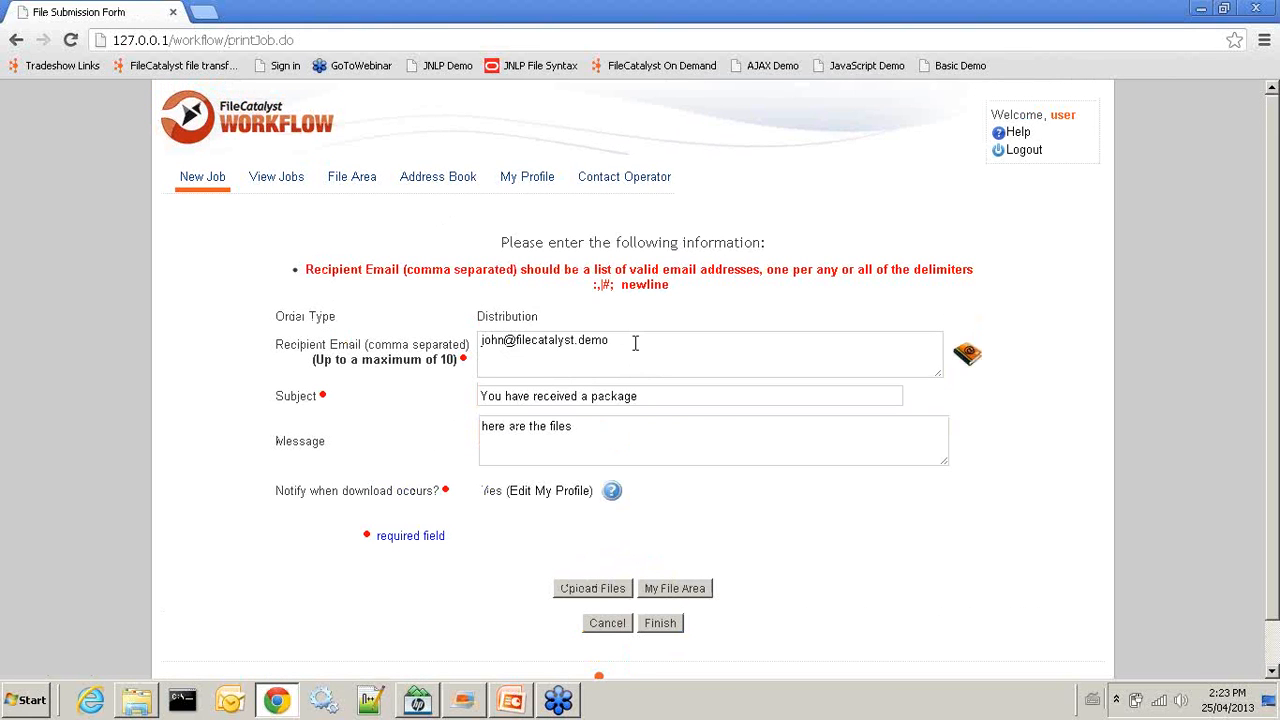
pyautogui.click(635, 343)
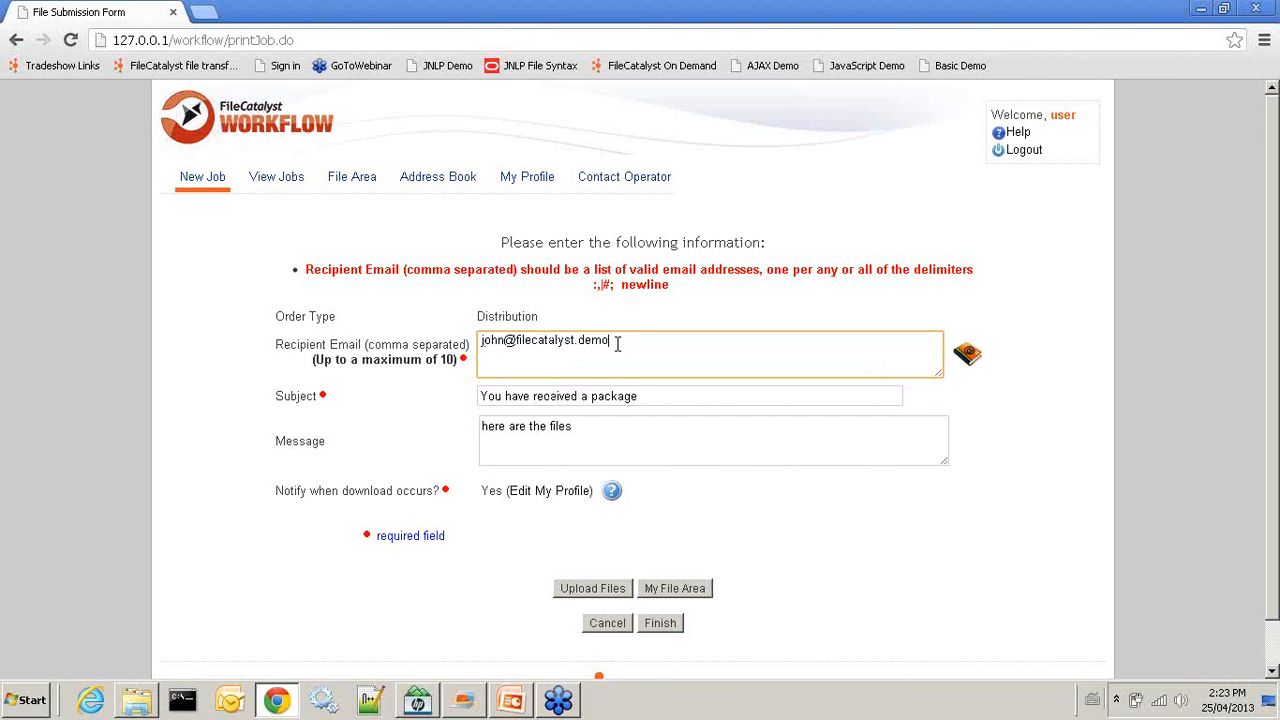
pyautogui.hotkey('ctrl', 'a')
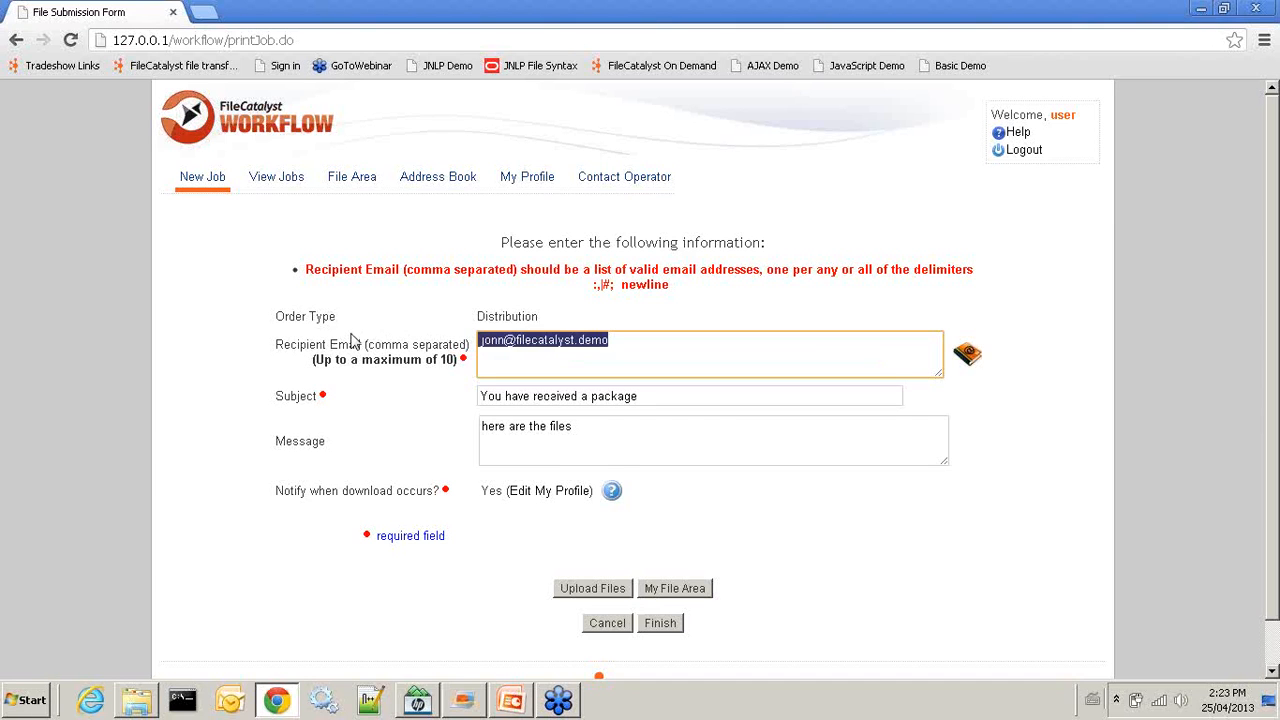
pyautogui.write('john')
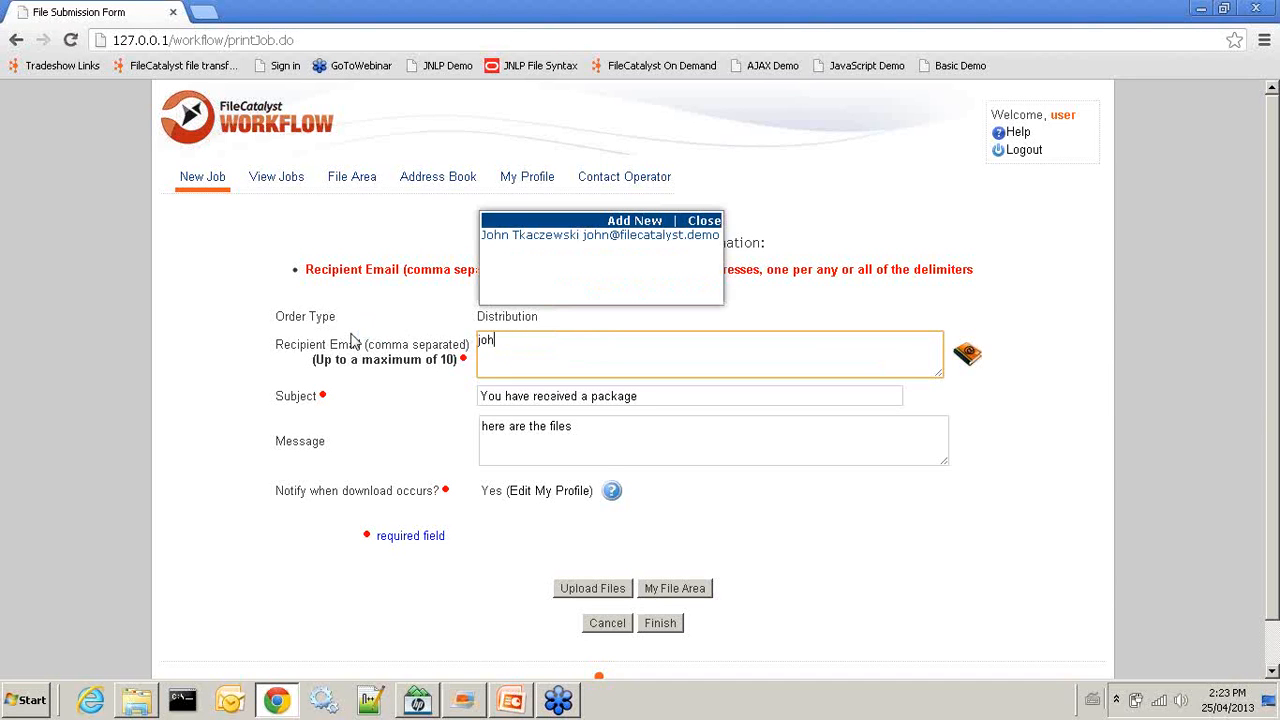
pyautogui.click(594, 238)
pyautogui.click(601, 590)
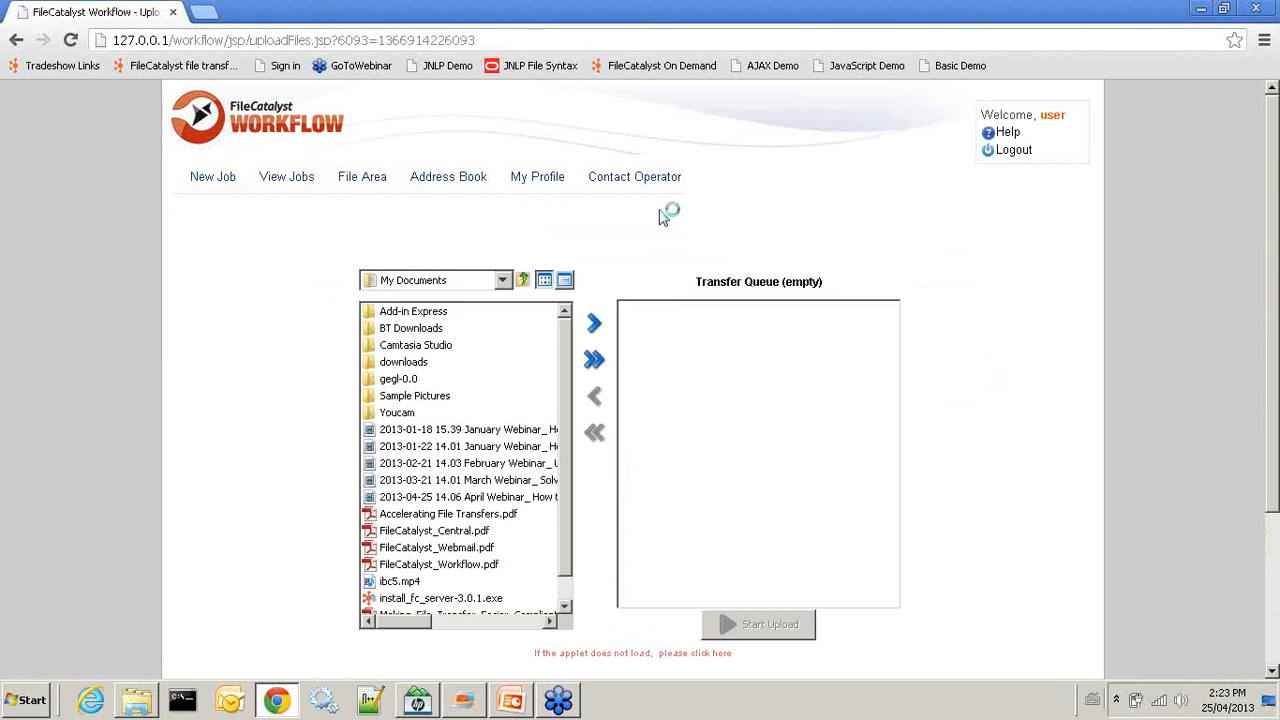
# Upload Accelerating File Transfers.pdf to submit job 38, then open the Outlook inbox
pyautogui.moveTo(566, 375); pyautogui.dragTo(570, 487)
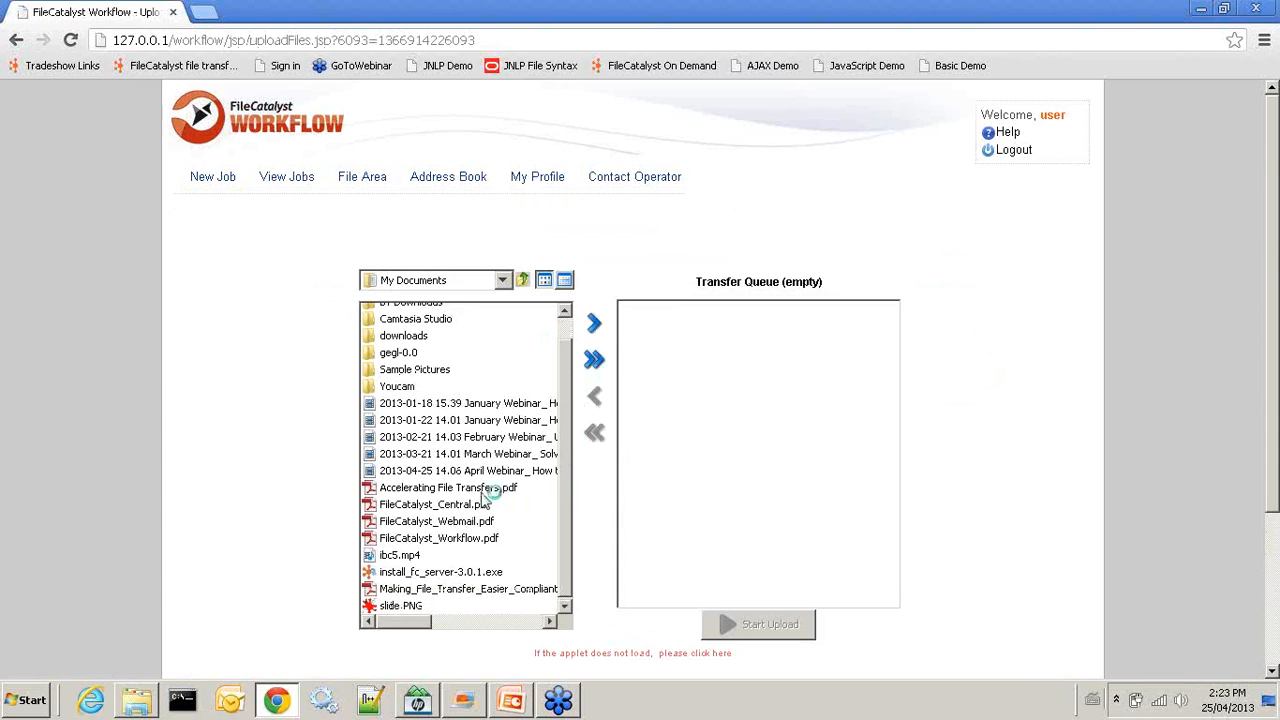
pyautogui.click(484, 492)
pyautogui.moveTo(484, 500); pyautogui.dragTo(720, 440)
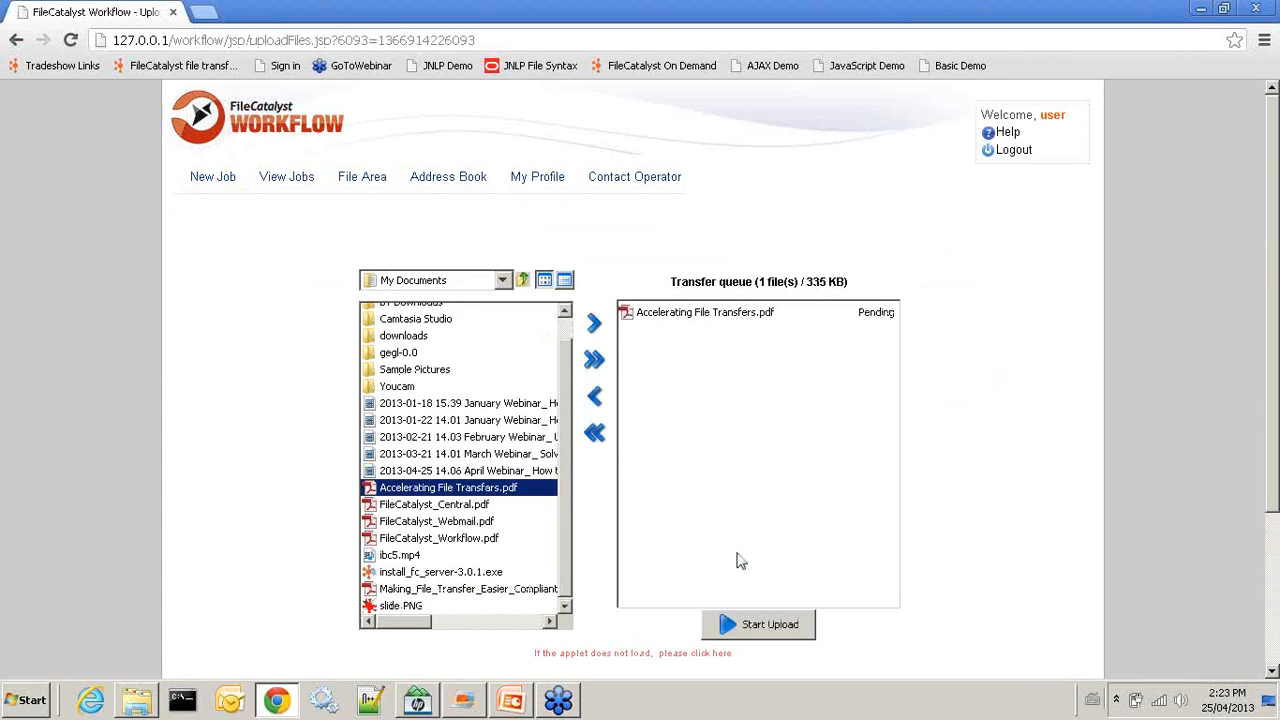
pyautogui.click(766, 623)
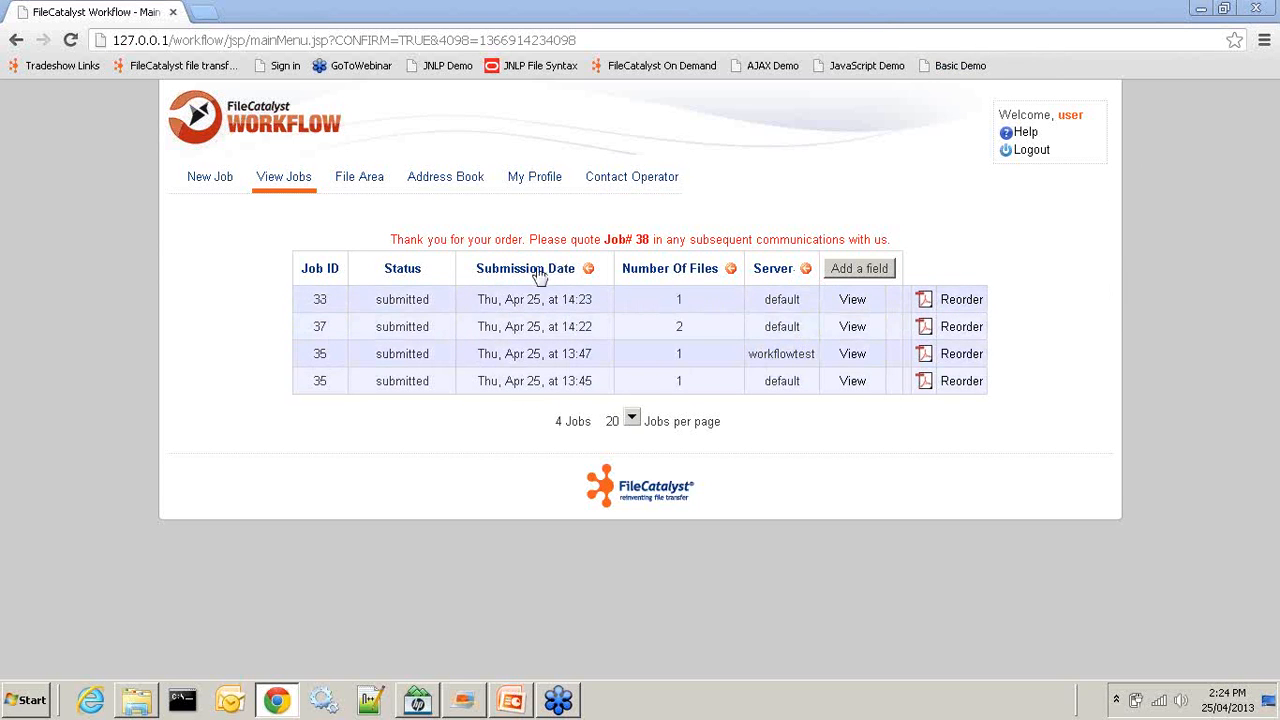
pyautogui.click(229, 704)
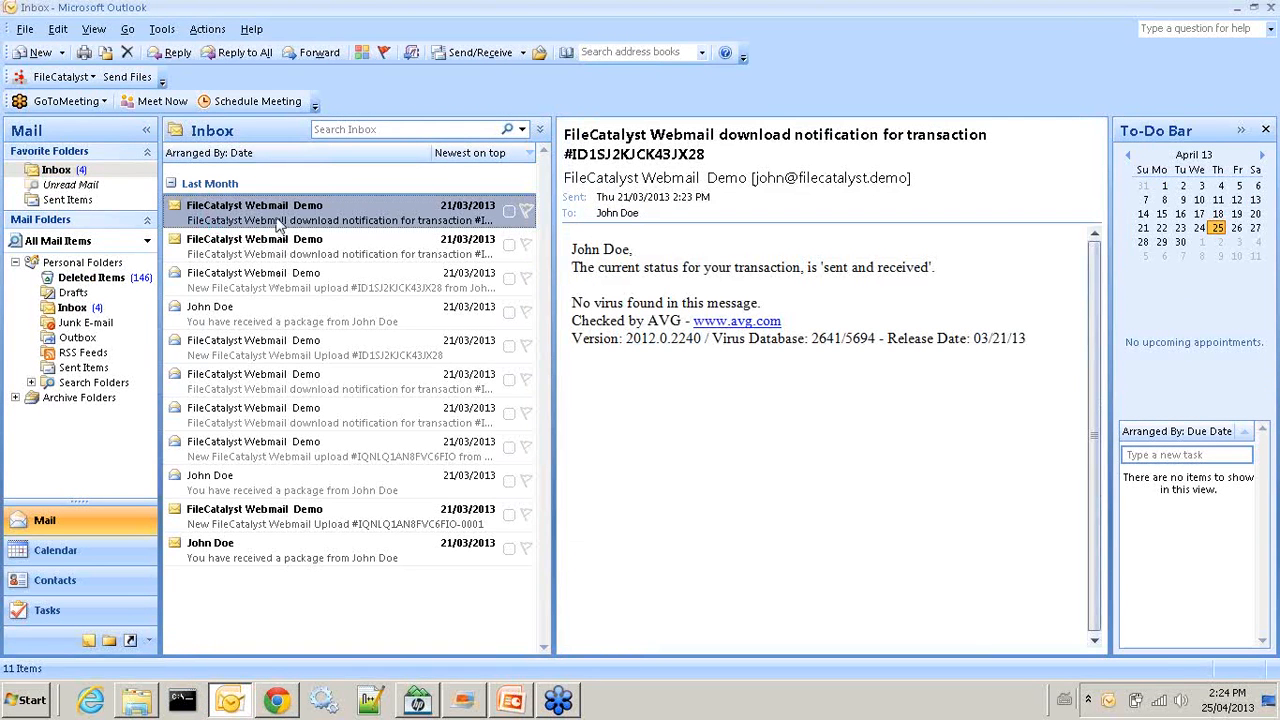
# Check new mail, open the BV Expo package e-mail, and follow its download link
pyautogui.click(478, 52)
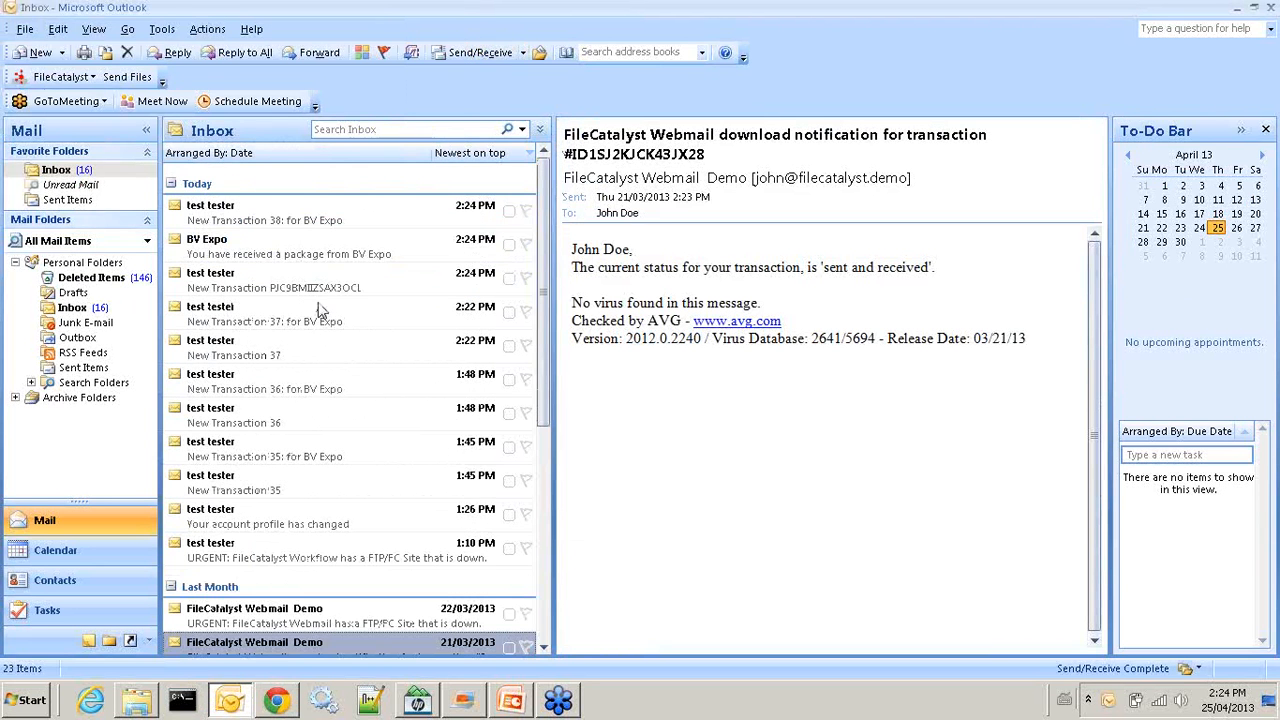
pyautogui.scroll(-5, 320, 308)
pyautogui.scroll(4, 320, 308)
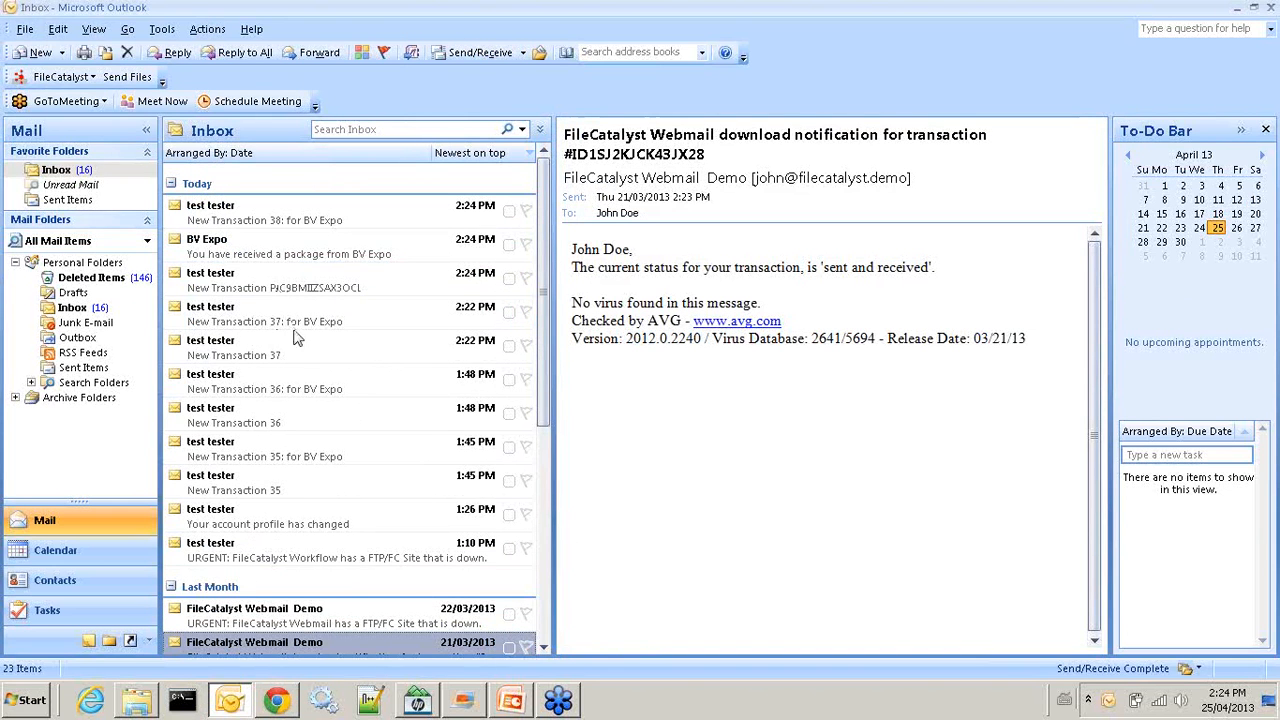
pyautogui.click(273, 290)
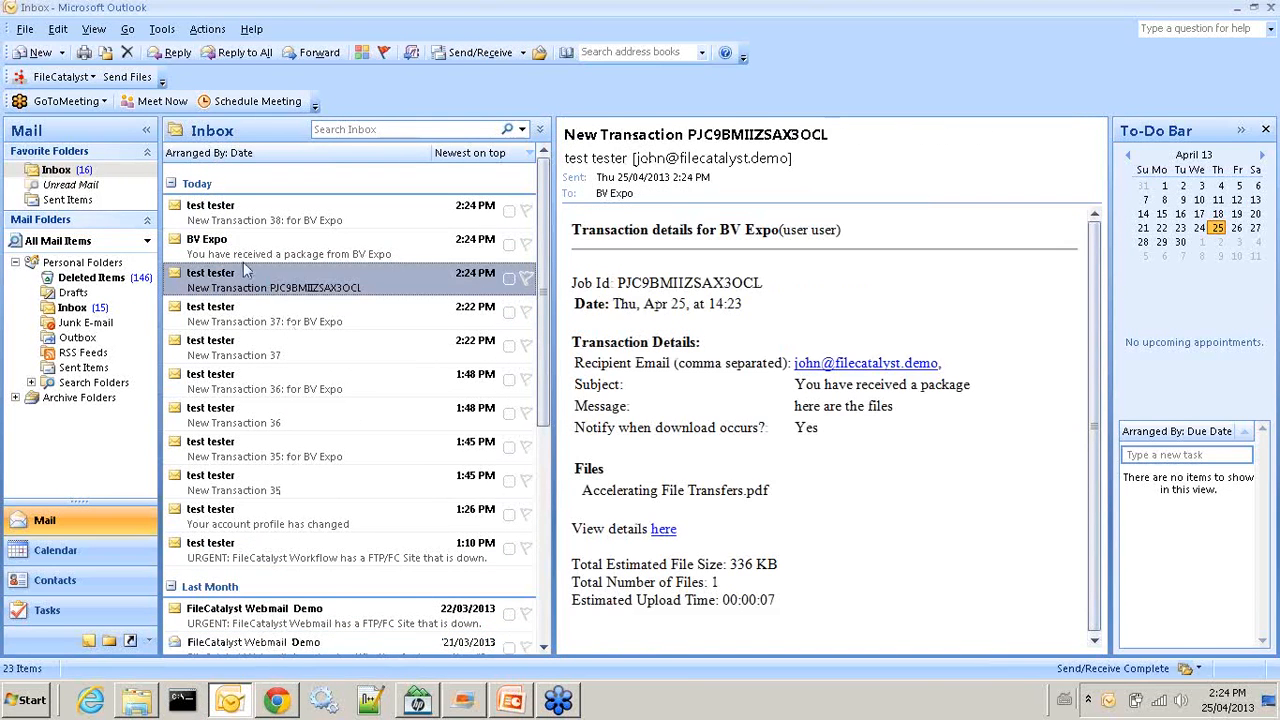
pyautogui.click(84, 310)
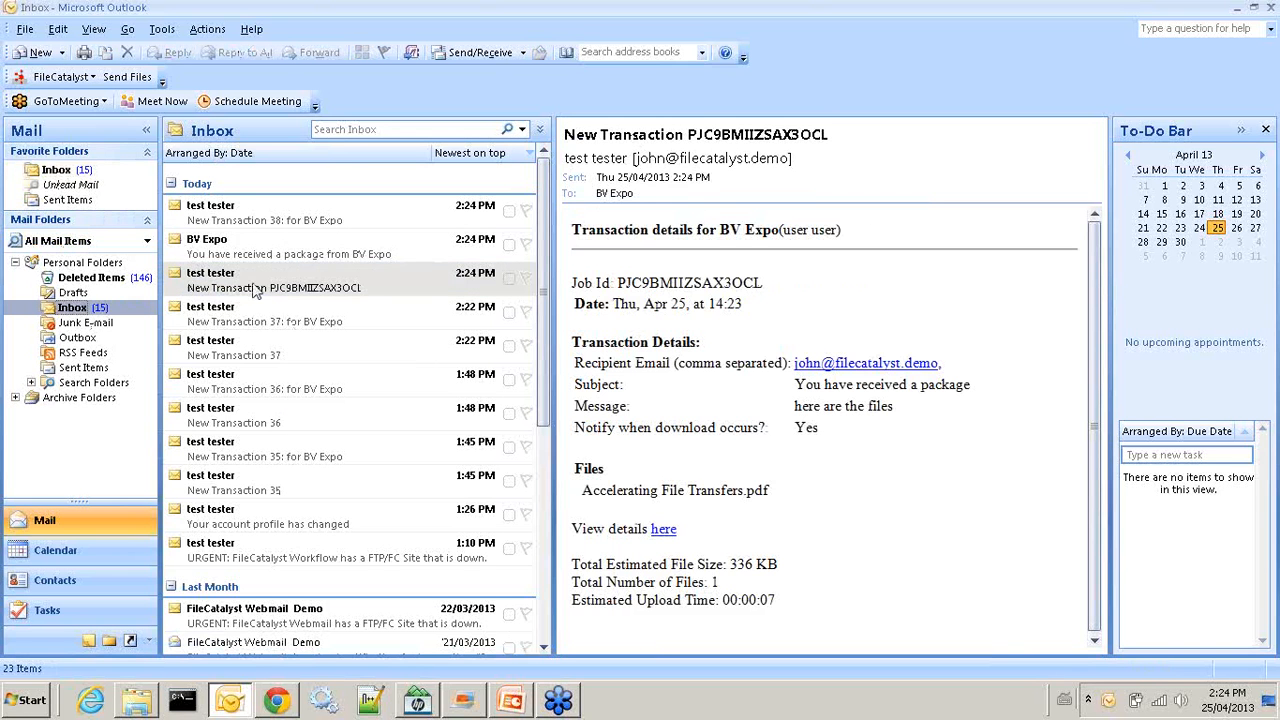
pyautogui.click(258, 250)
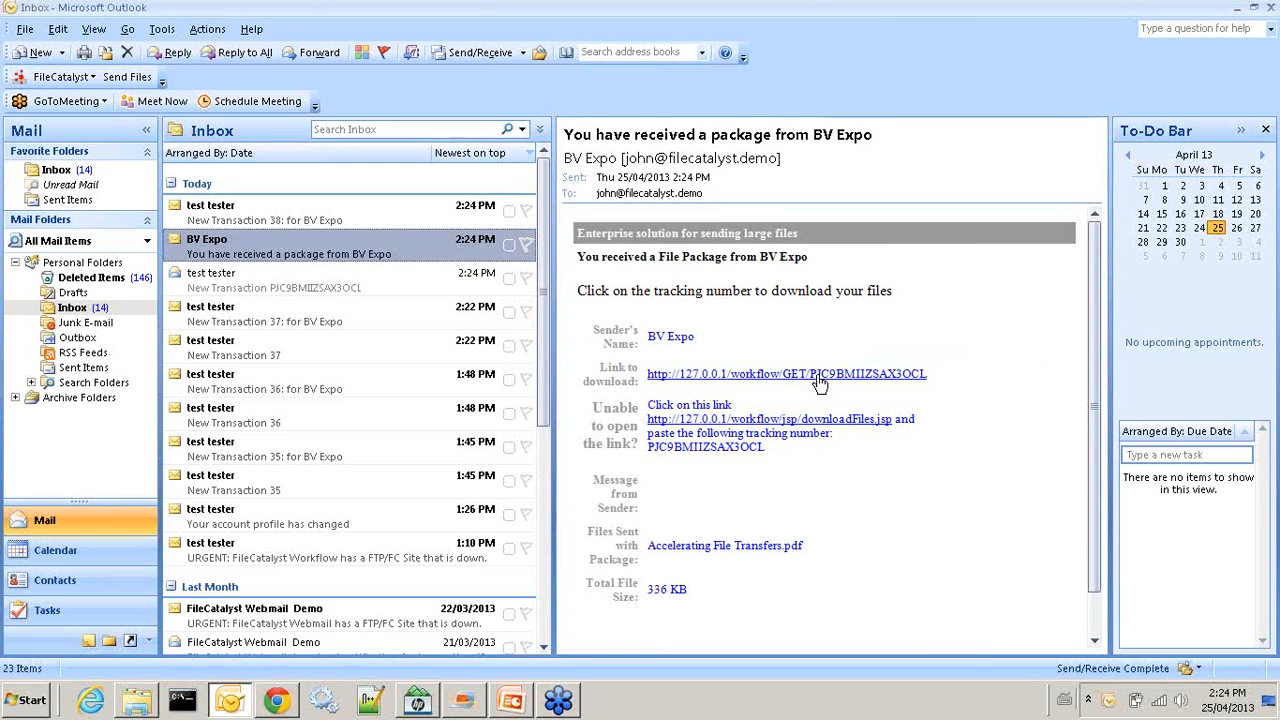
pyautogui.click(818, 383)
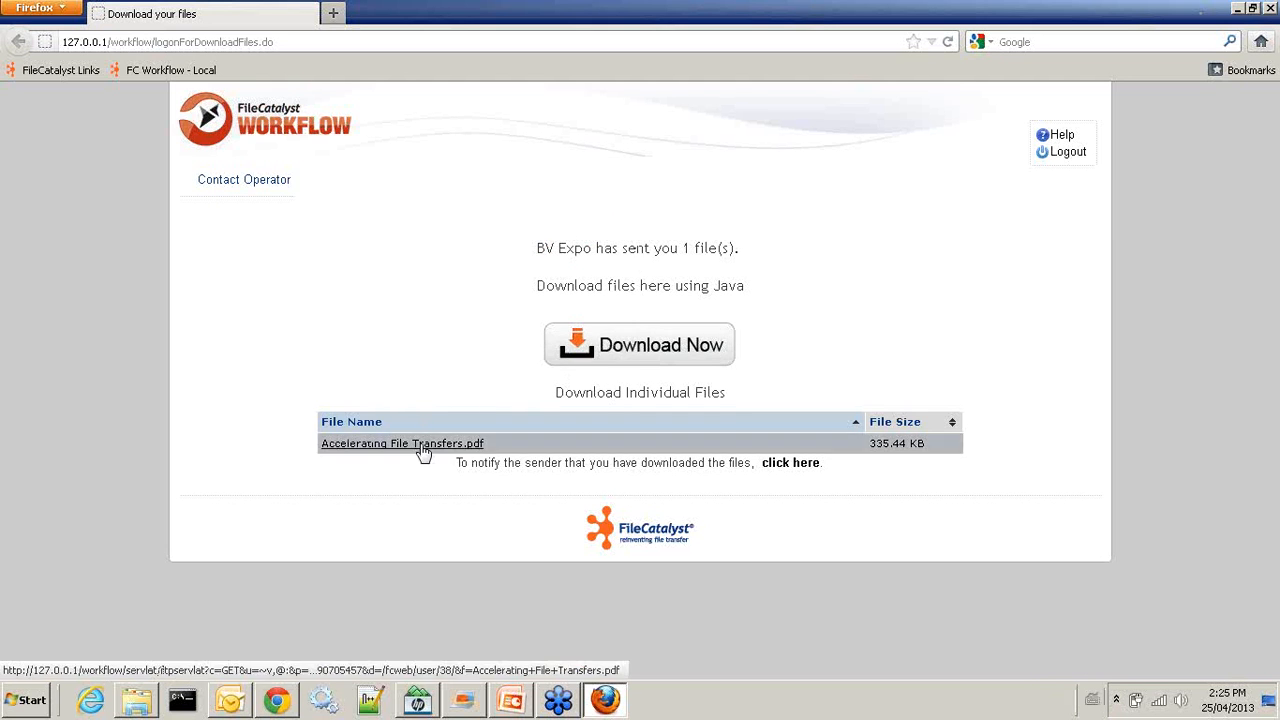
# Try Download Now, cancel the save-folder dialog, and minimize Firefox
pyautogui.click(631, 351)
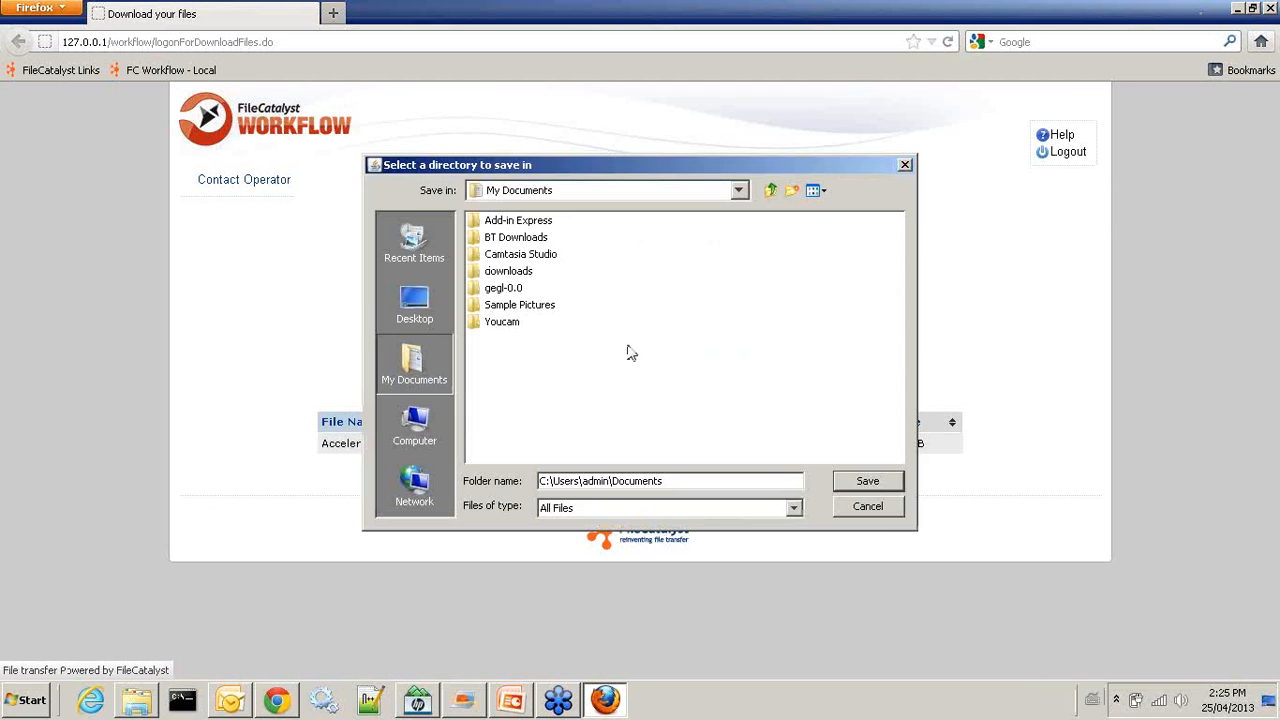
pyautogui.click(857, 510)
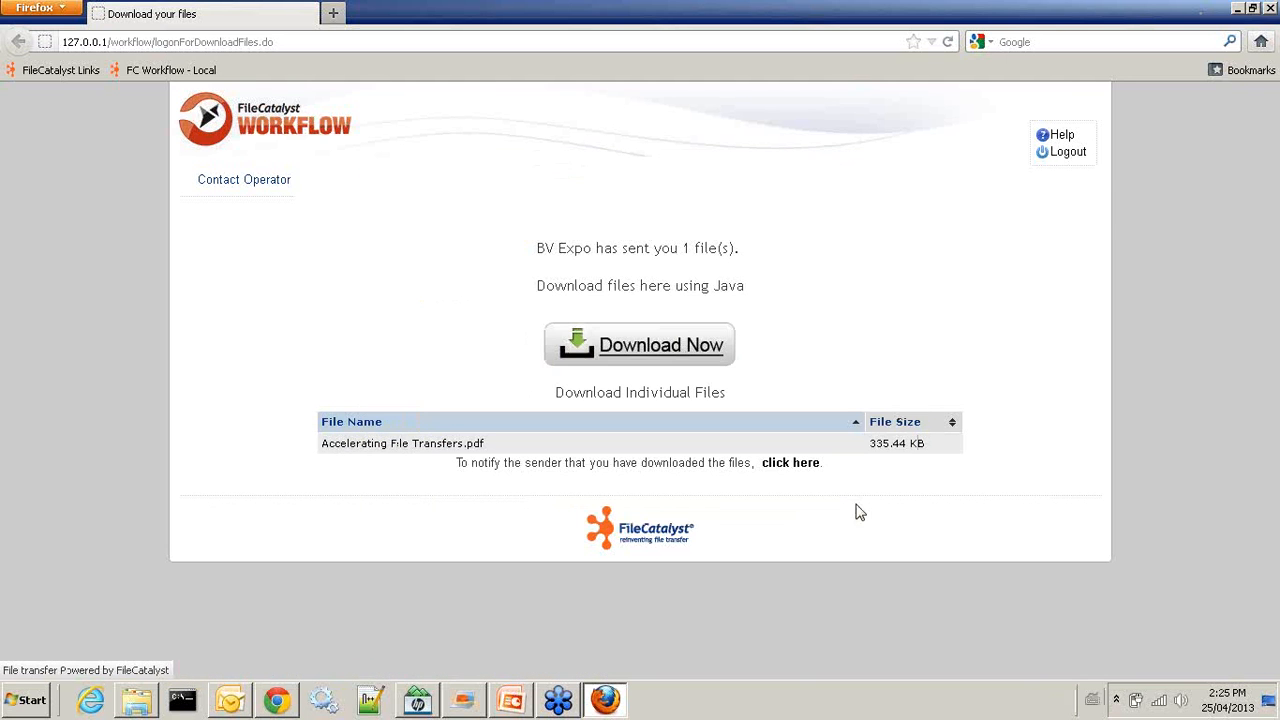
pyautogui.click(1236, 9)
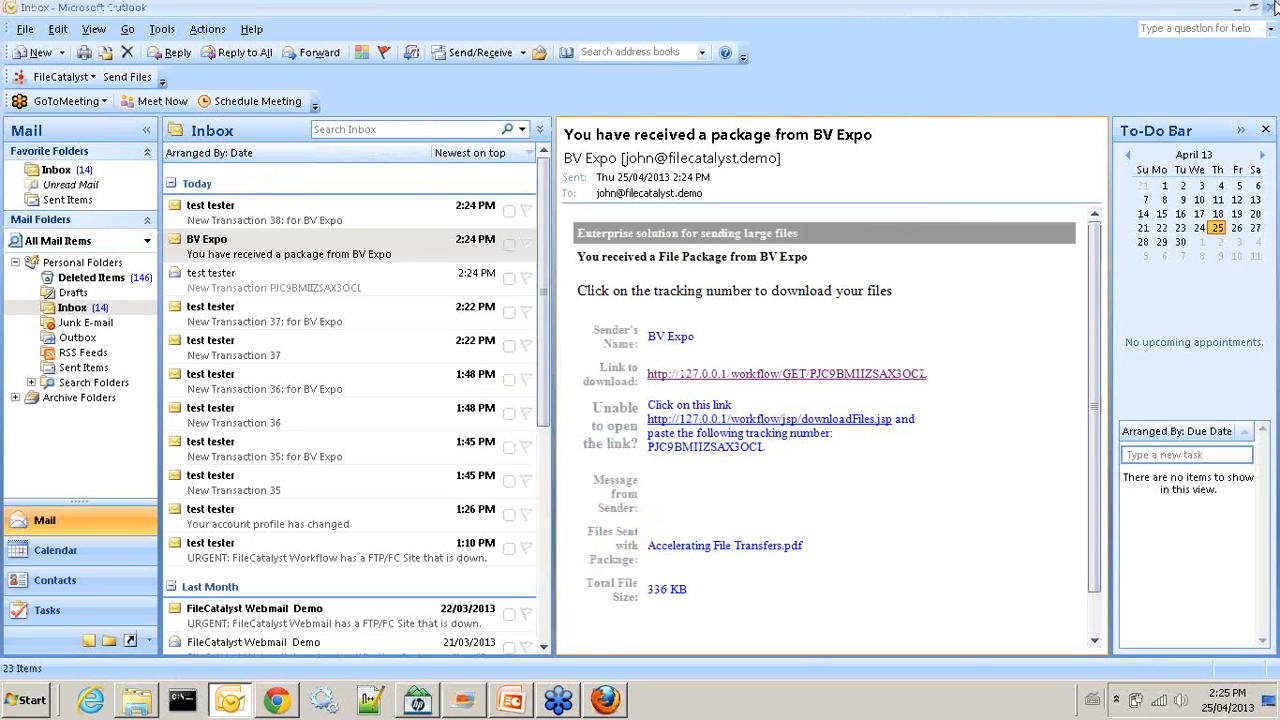
# Review and close job 38's Job Info details, log out, and return to the webinar slides
pyautogui.click(1237, 8)
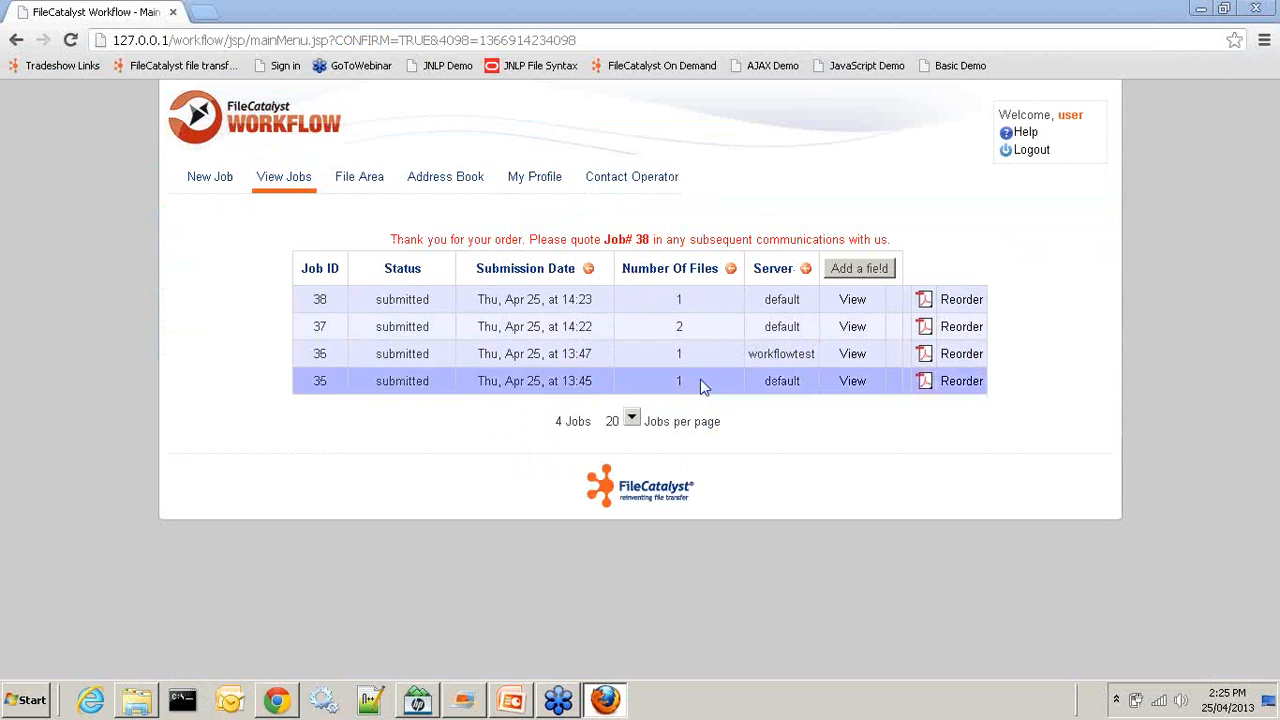
pyautogui.click(866, 306)
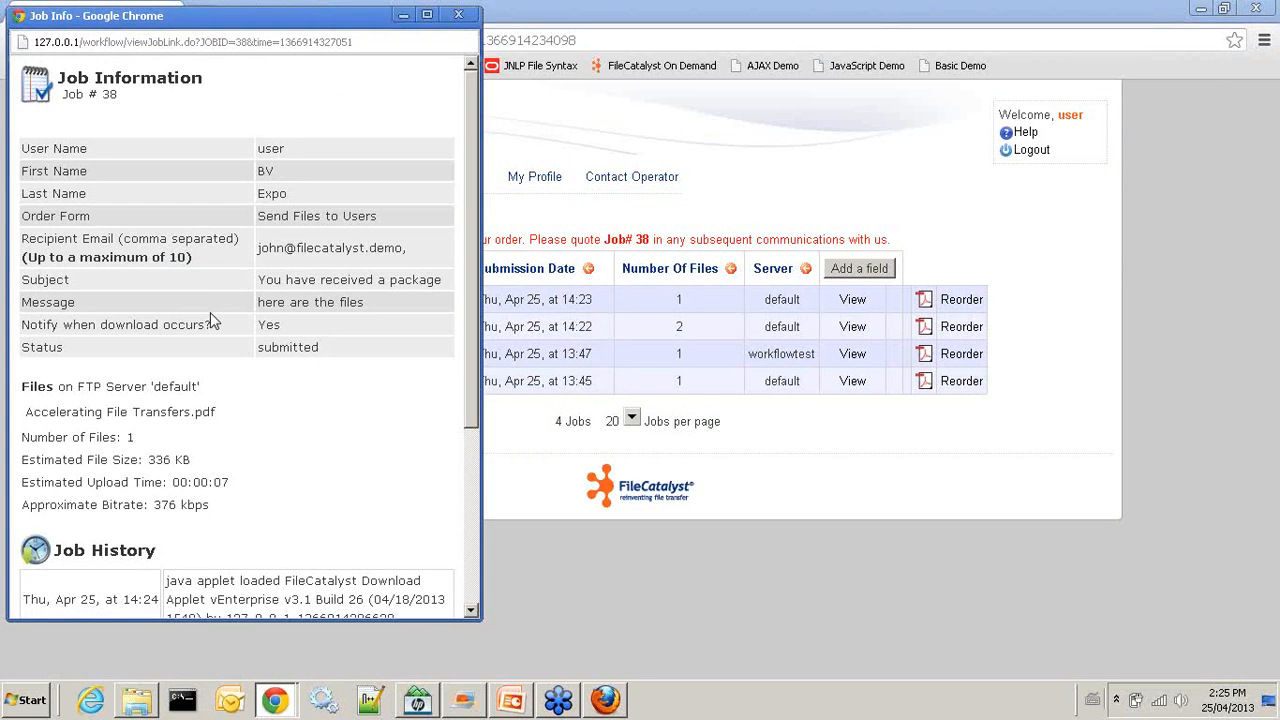
pyautogui.moveTo(320, 15); pyautogui.dragTo(416, 15)
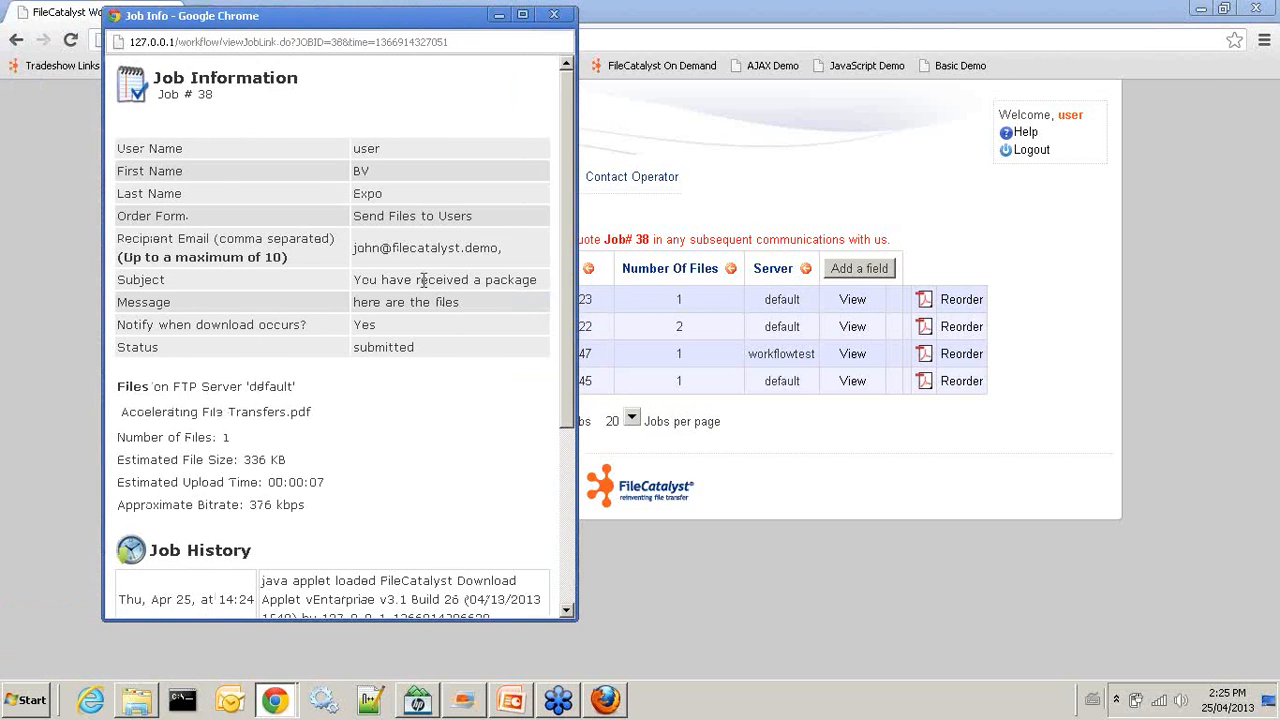
pyautogui.scroll(-5, 430, 320)
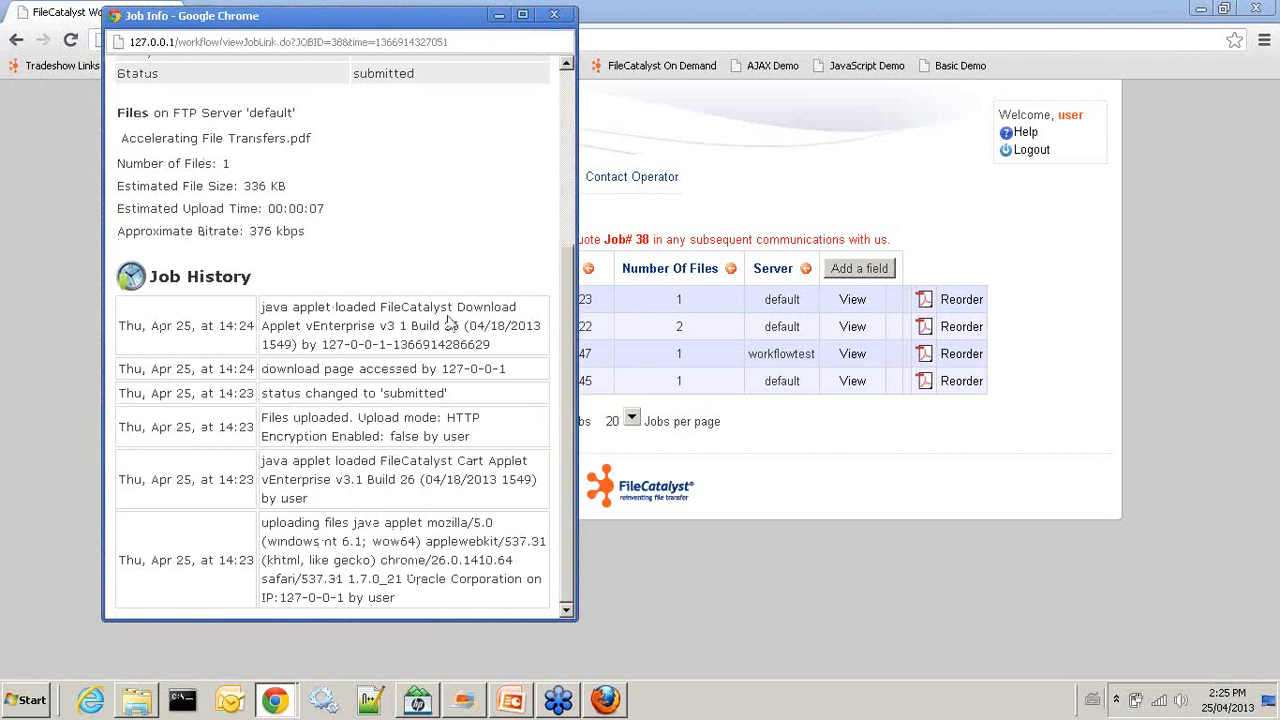
pyautogui.scroll(3, 378, 275)
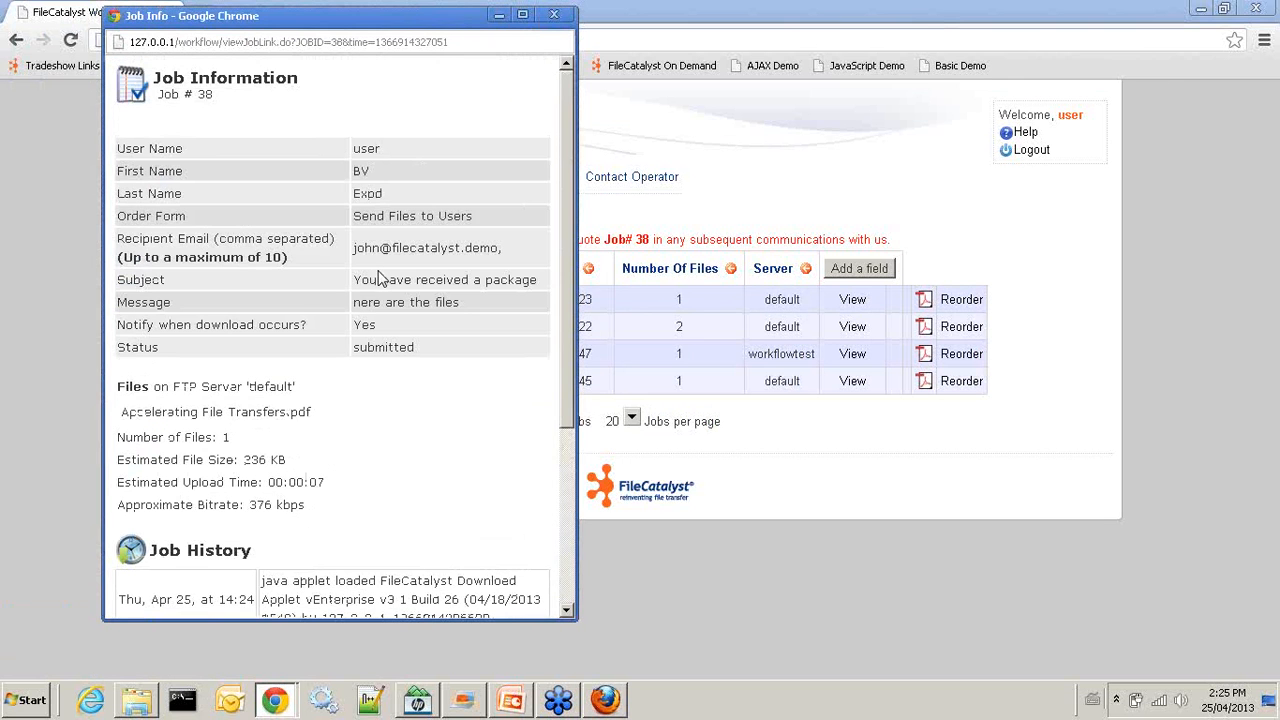
pyautogui.click(555, 16)
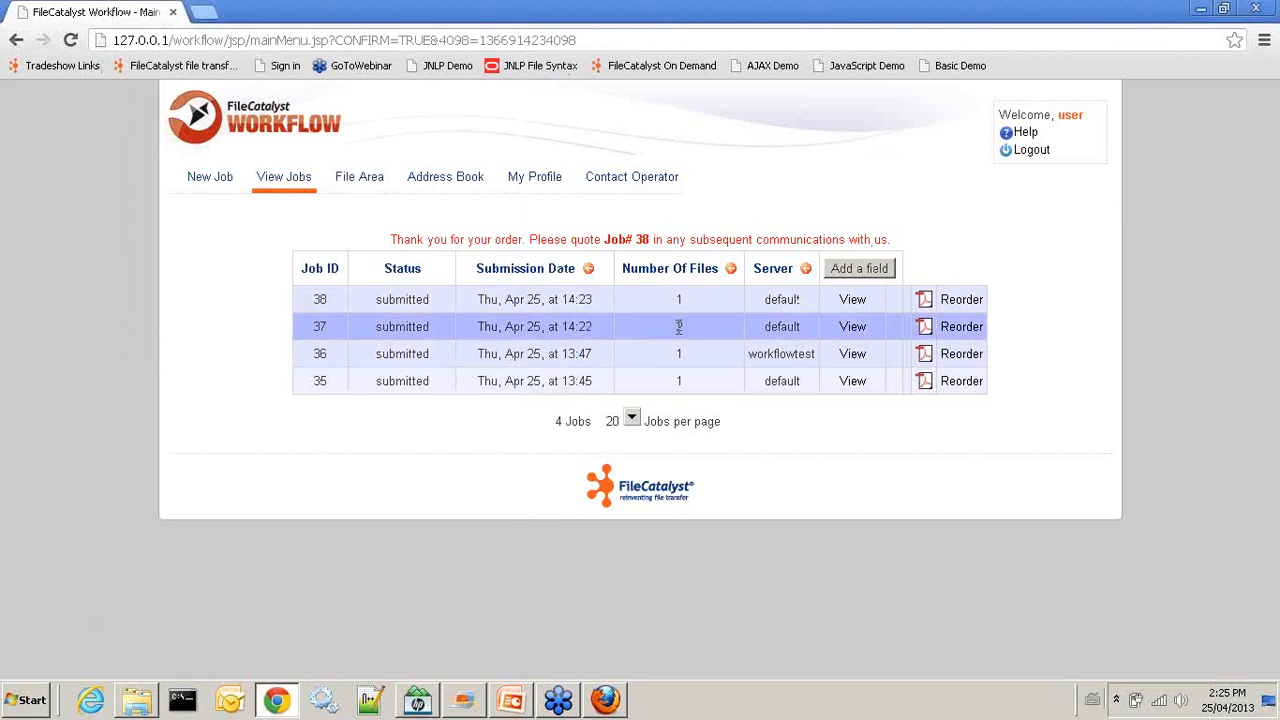
pyautogui.click(1031, 151)
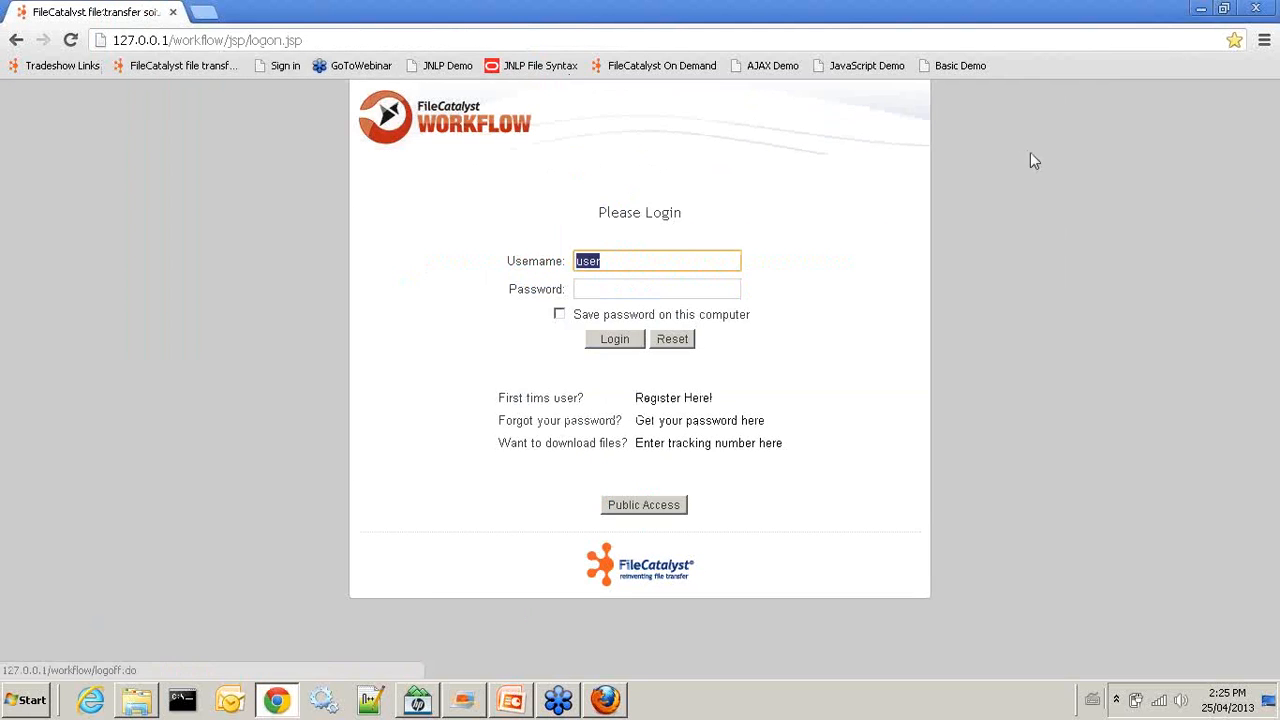
pyautogui.click(513, 700)
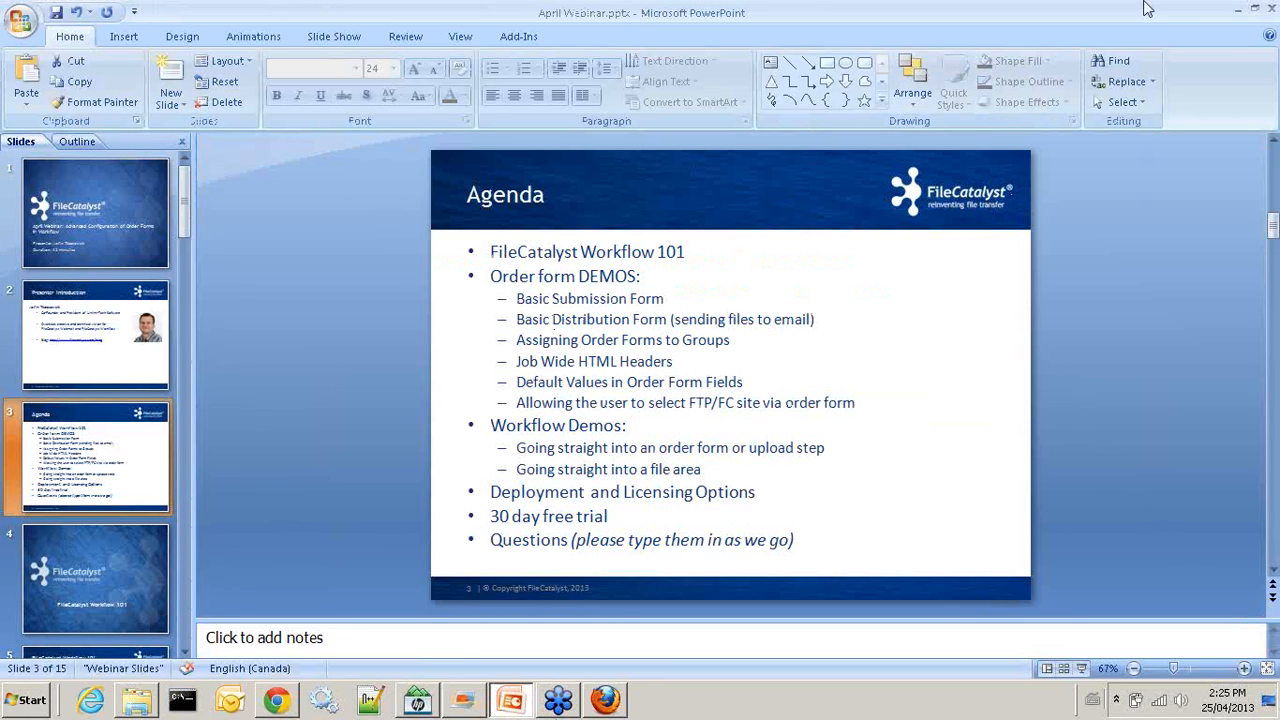
pyautogui.click(1238, 9)
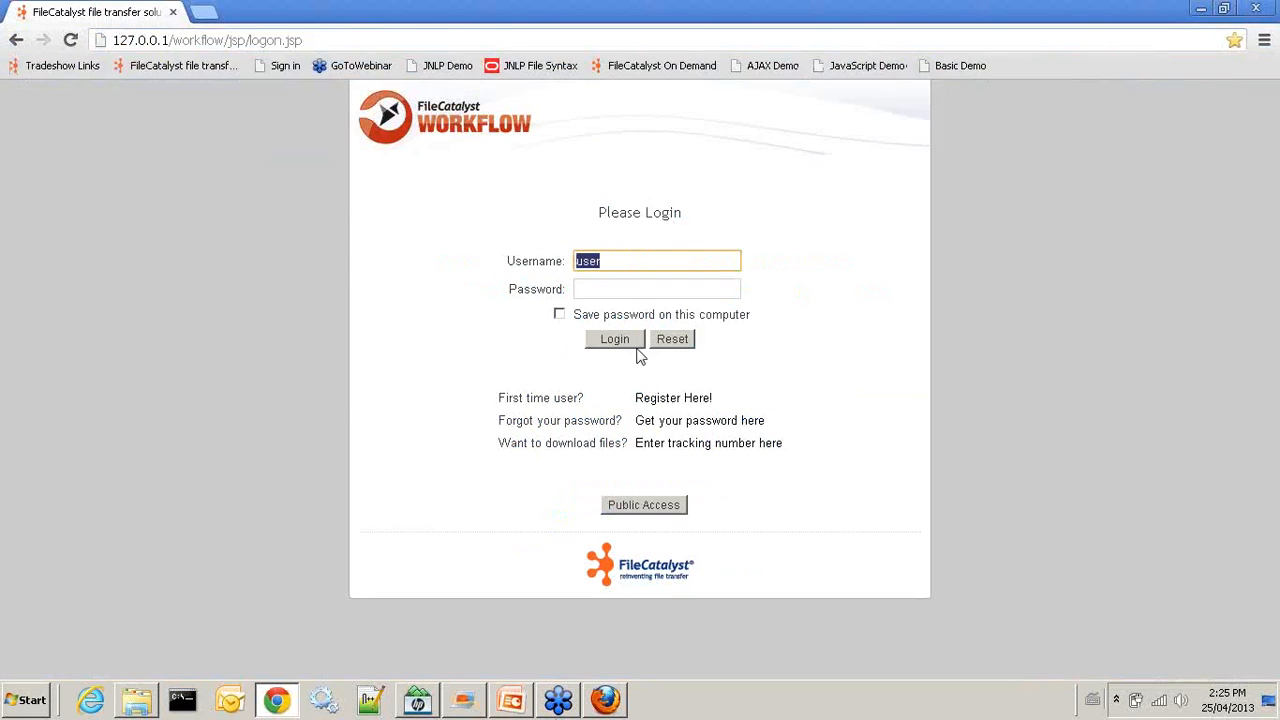
pyautogui.click(620, 289)
pyautogui.write('•••')
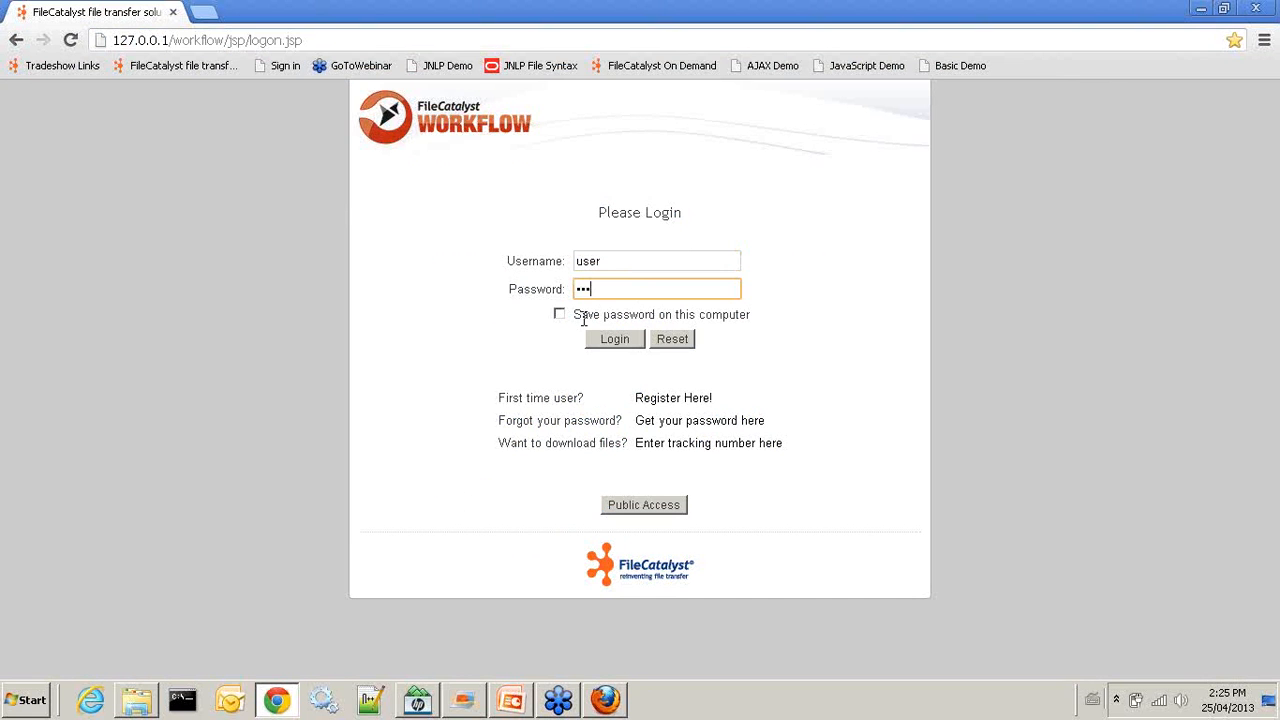
pyautogui.write('••')
pyautogui.click(598, 343)
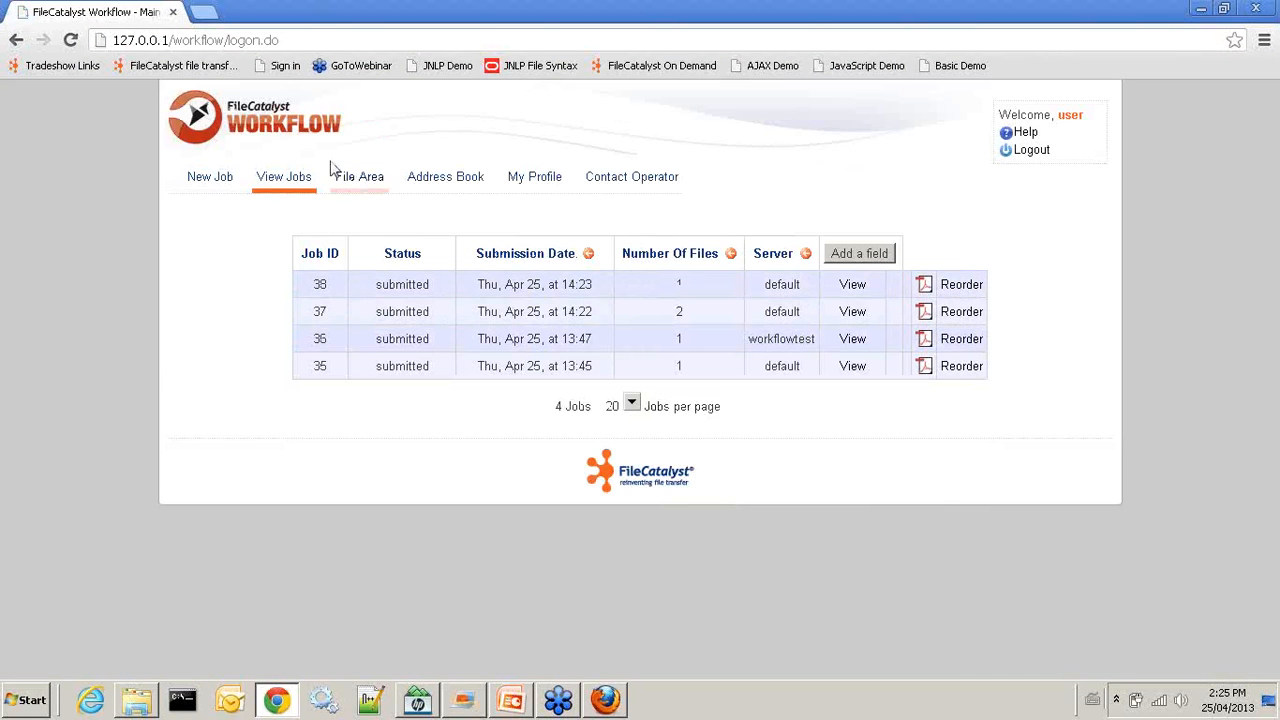
pyautogui.moveTo(205, 179)
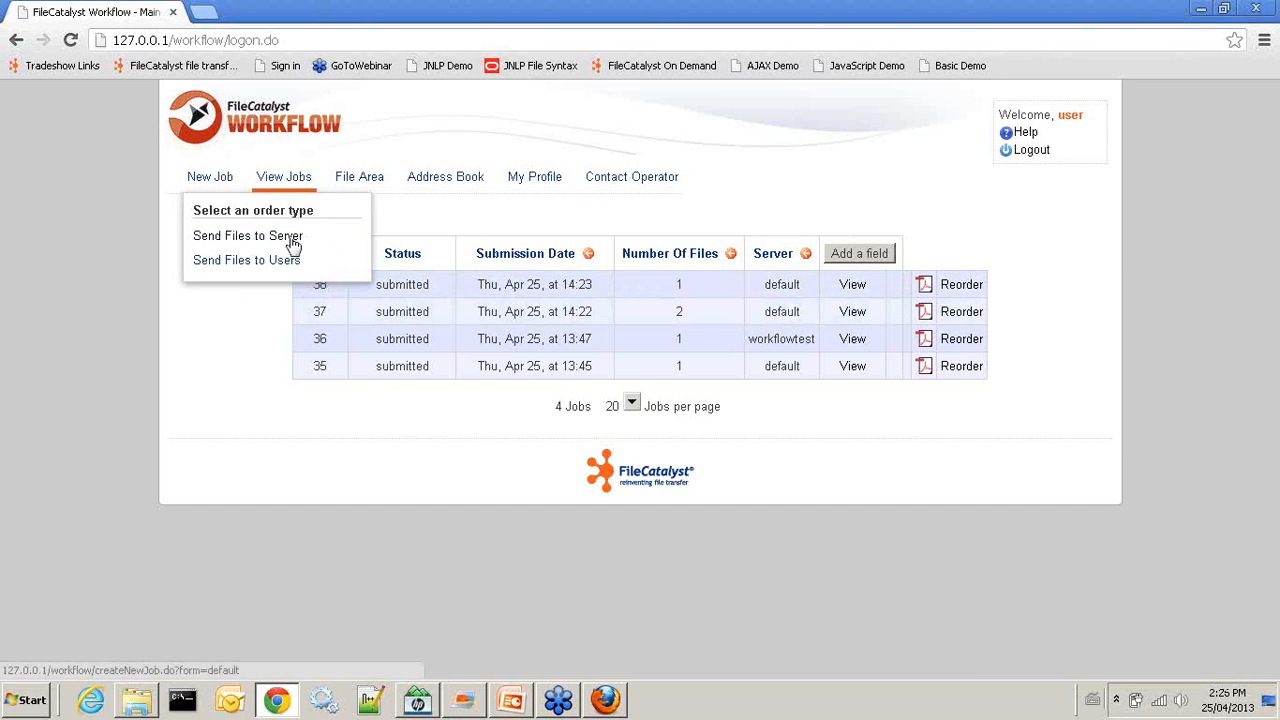
pyautogui.click(1032, 151)
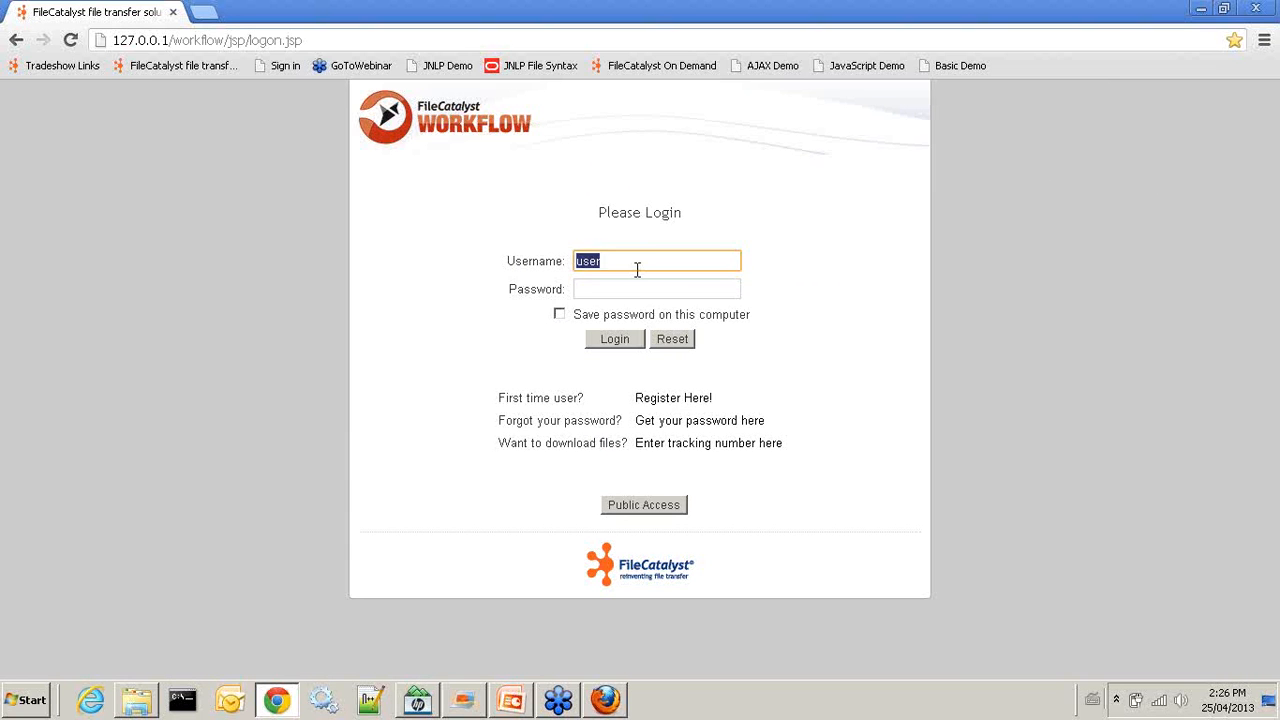
# Log in with the admin account and go to Manage Users » Groups, which lists no groups
pyautogui.write('init')
pyautogui.press('Tab')
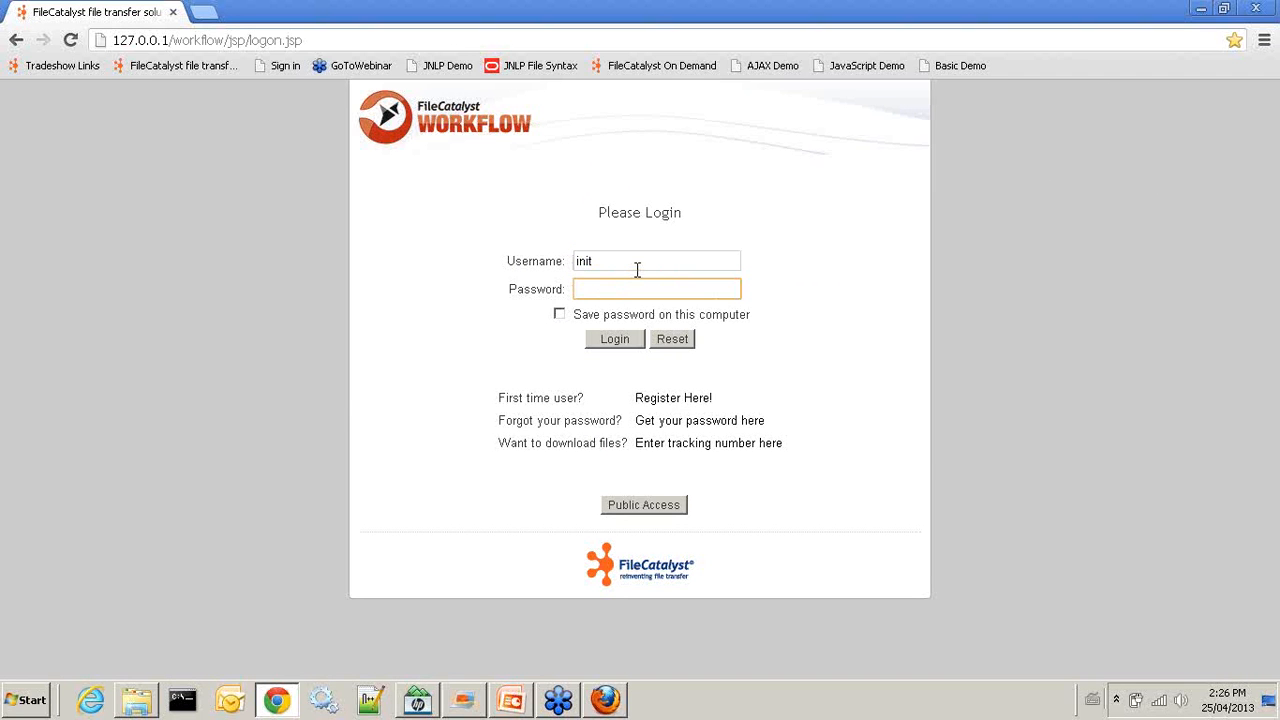
pyautogui.press('Return')
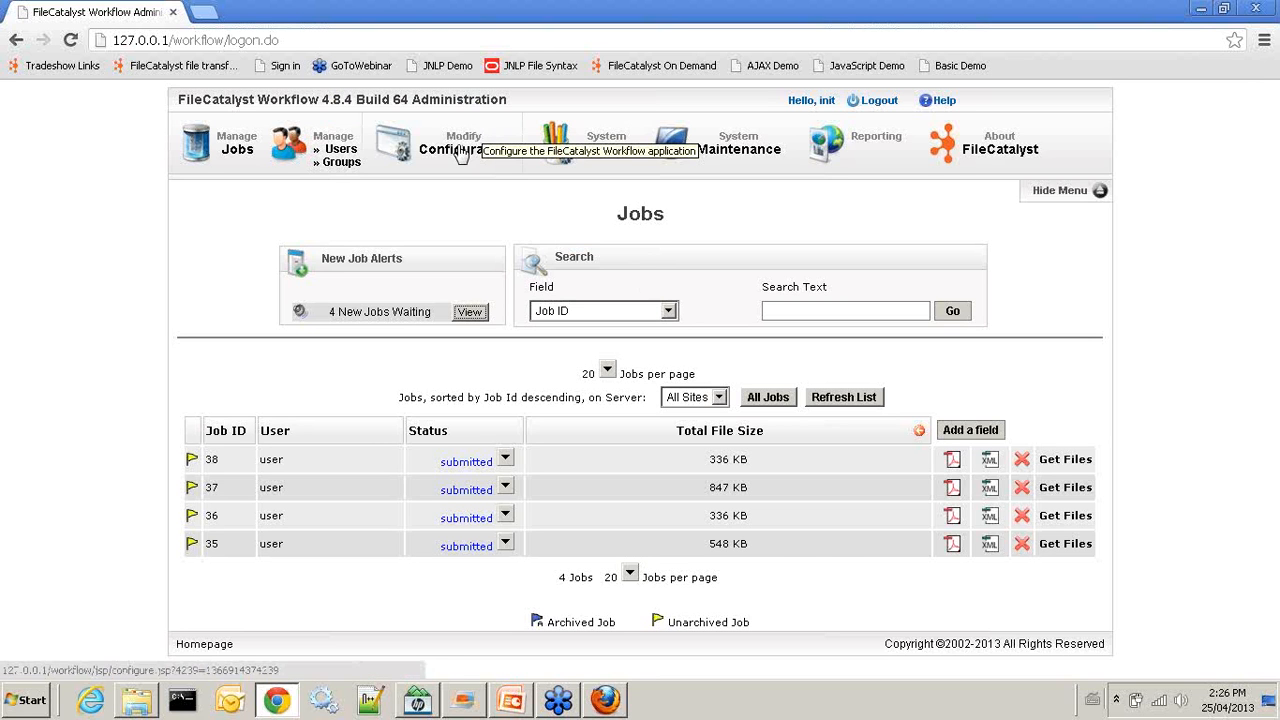
pyautogui.click(345, 163)
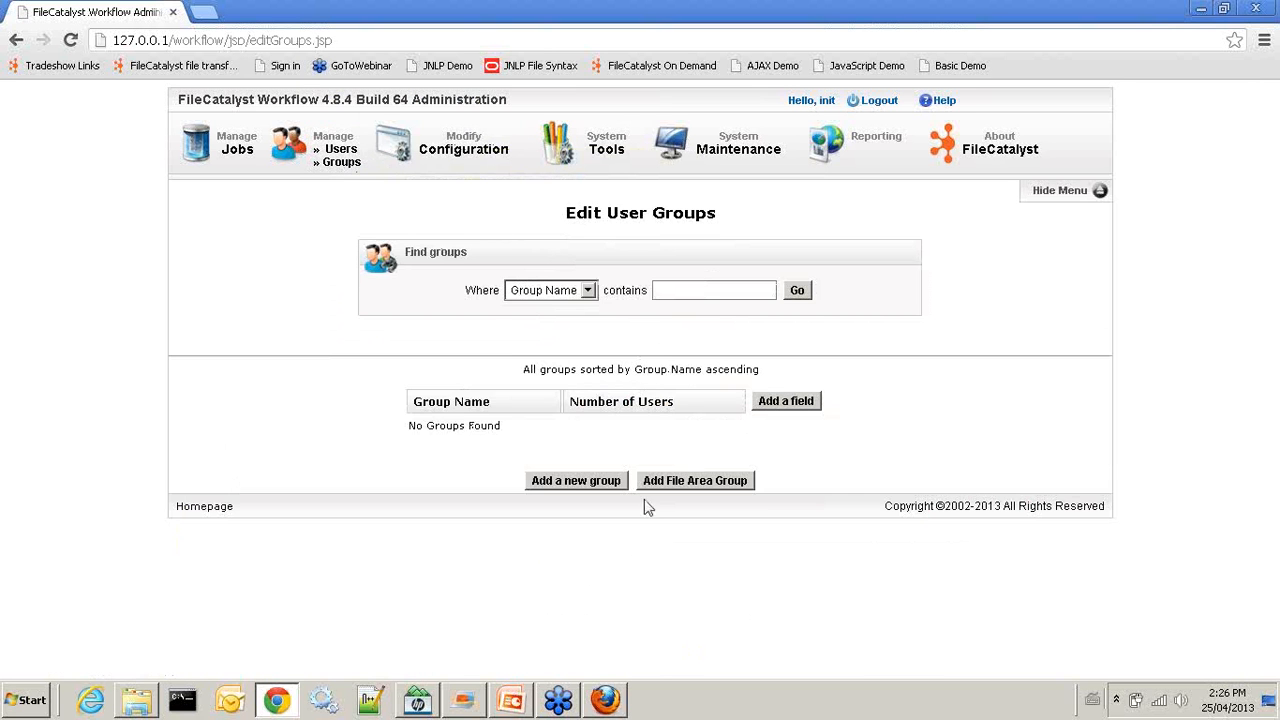
# Create a group named uploads that allows only the Send Files to Server order form
pyautogui.click(565, 482)
pyautogui.click(680, 260)
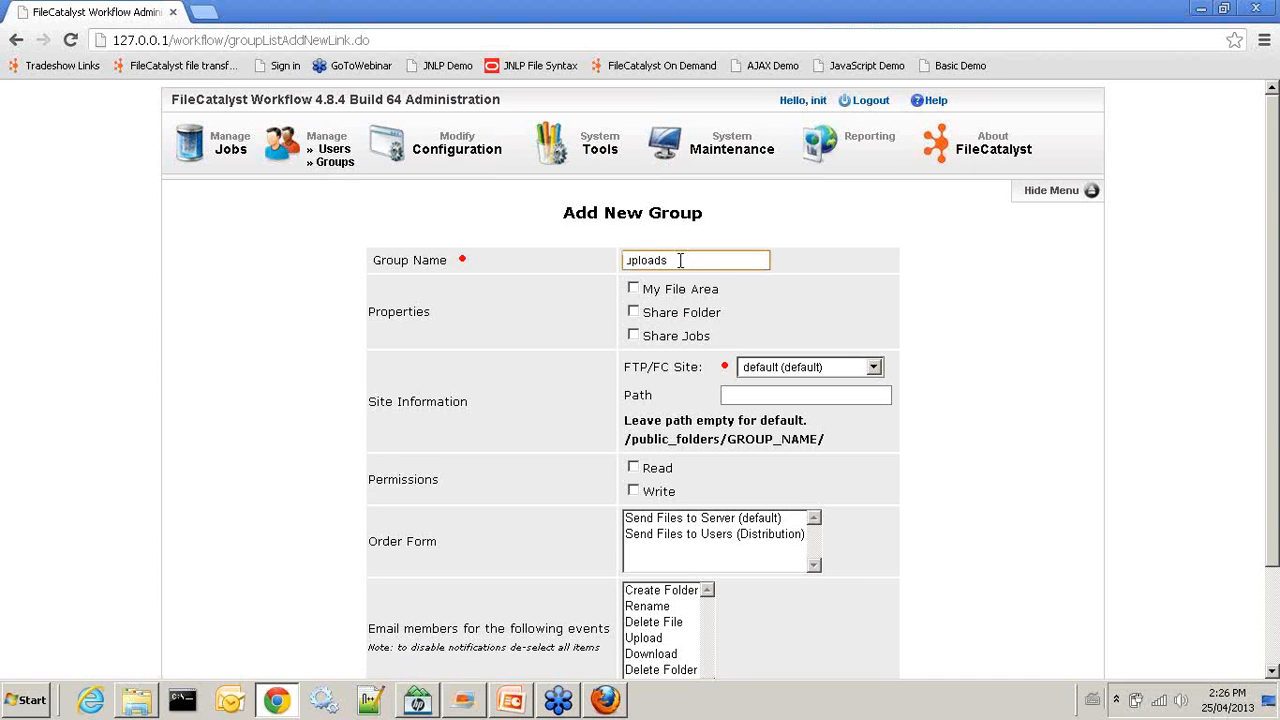
pyautogui.scroll(-3, 877, 357)
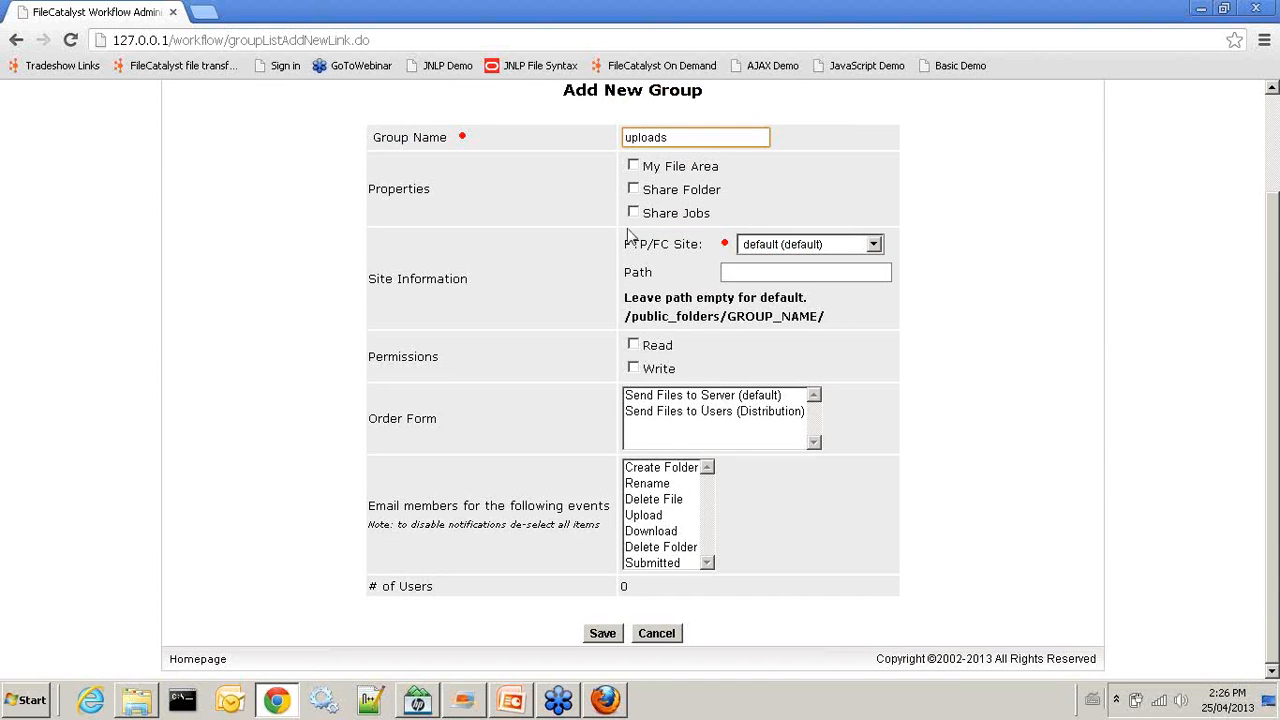
pyautogui.click(692, 398)
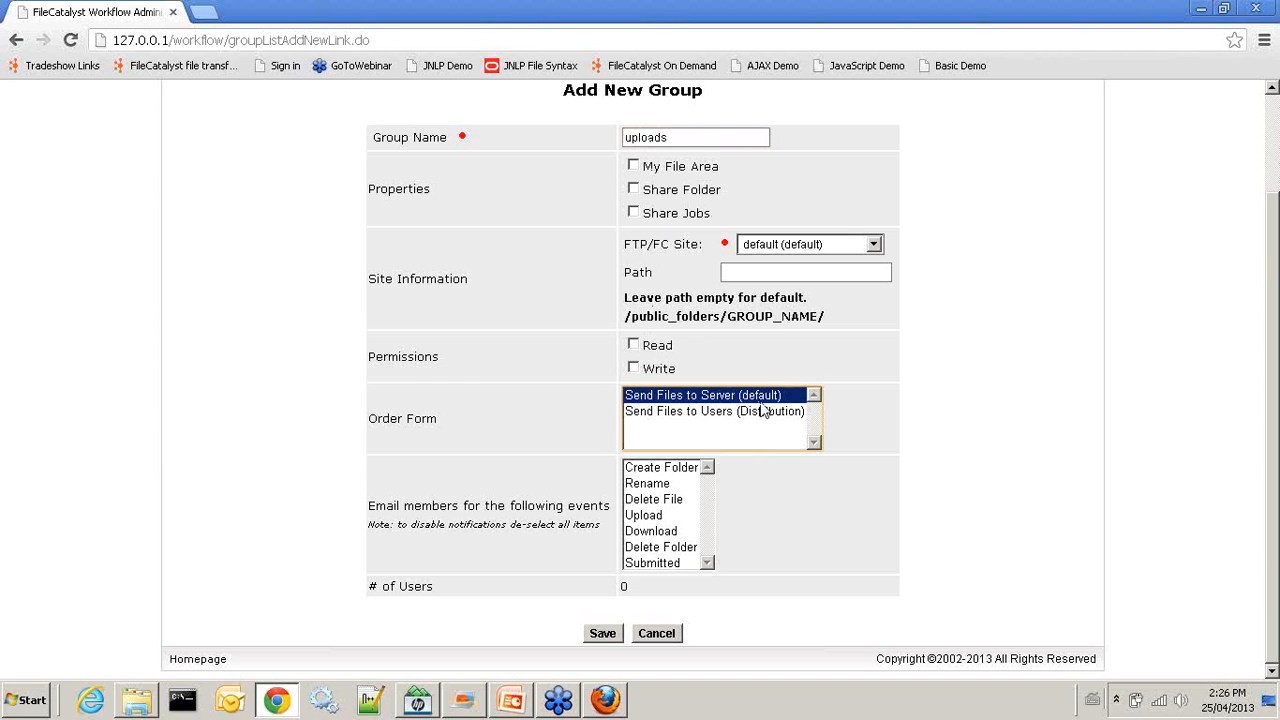
pyautogui.click(606, 634)
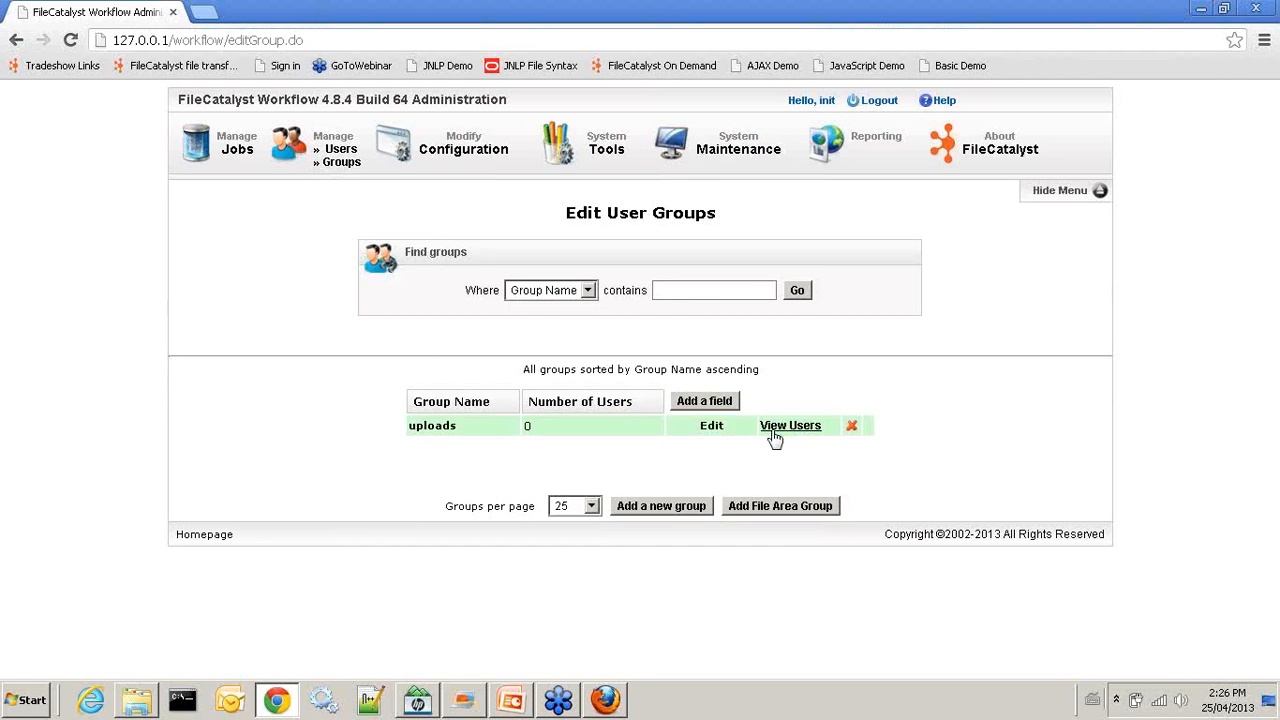
# Add the test user account to the uploads group, then log out of the admin account
pyautogui.click(778, 430)
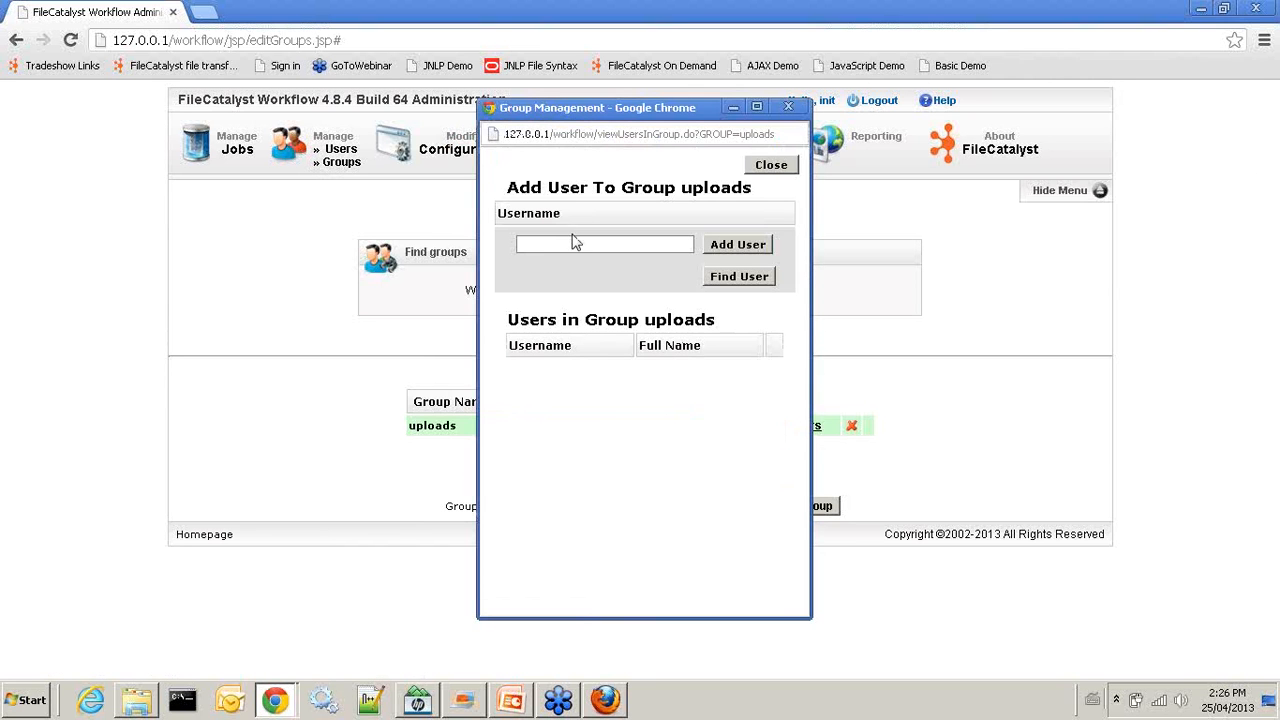
pyautogui.click(573, 243)
pyautogui.write('users')
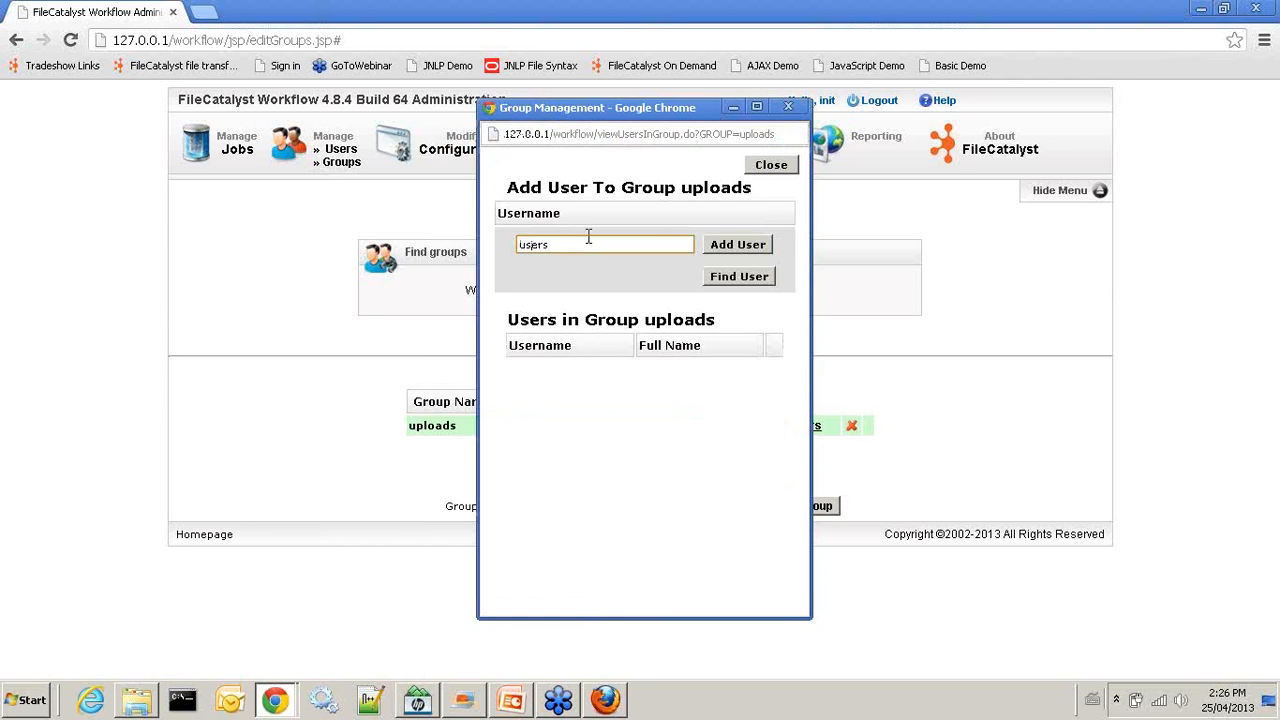
pyautogui.press('BackSpace')
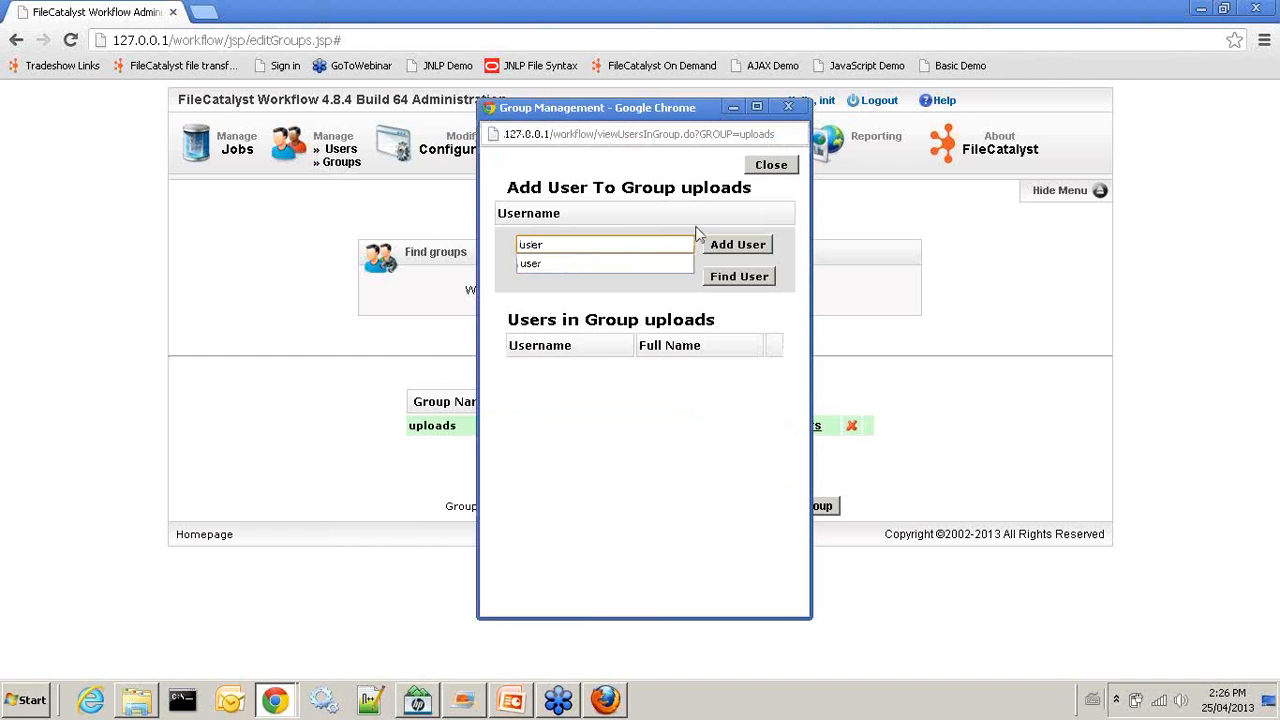
pyautogui.click(722, 245)
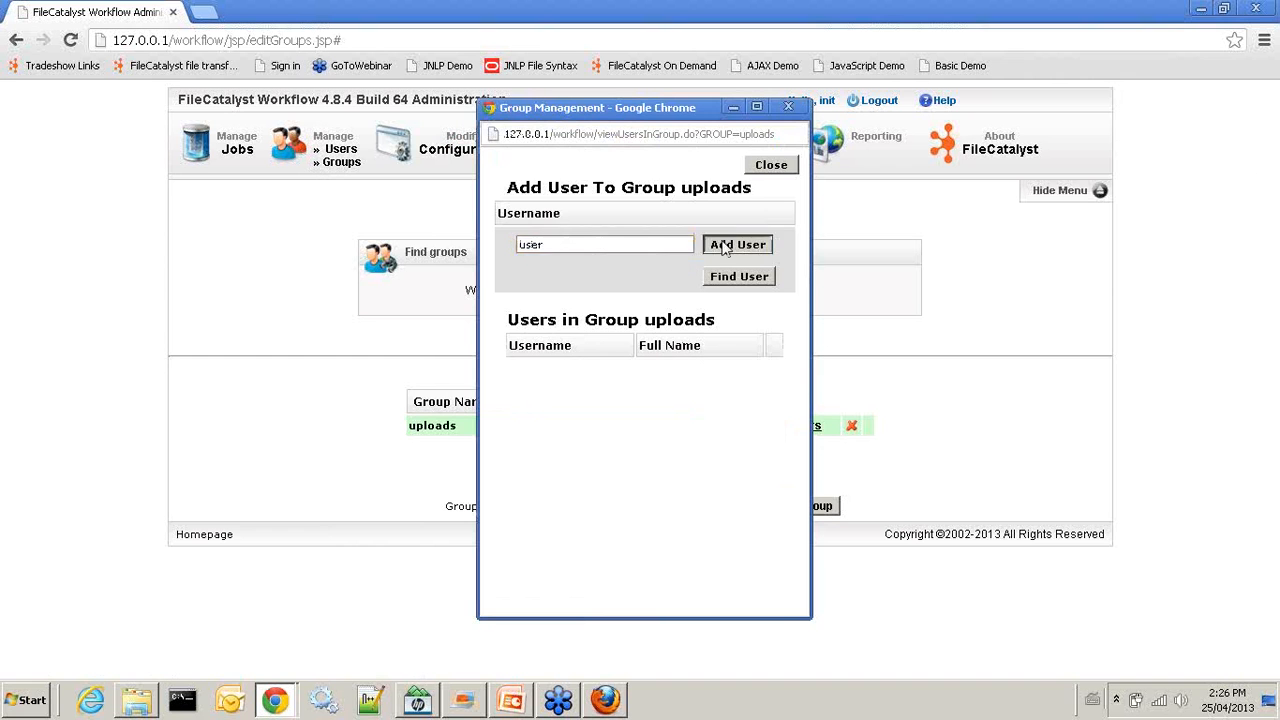
pyautogui.click(768, 166)
pyautogui.click(872, 103)
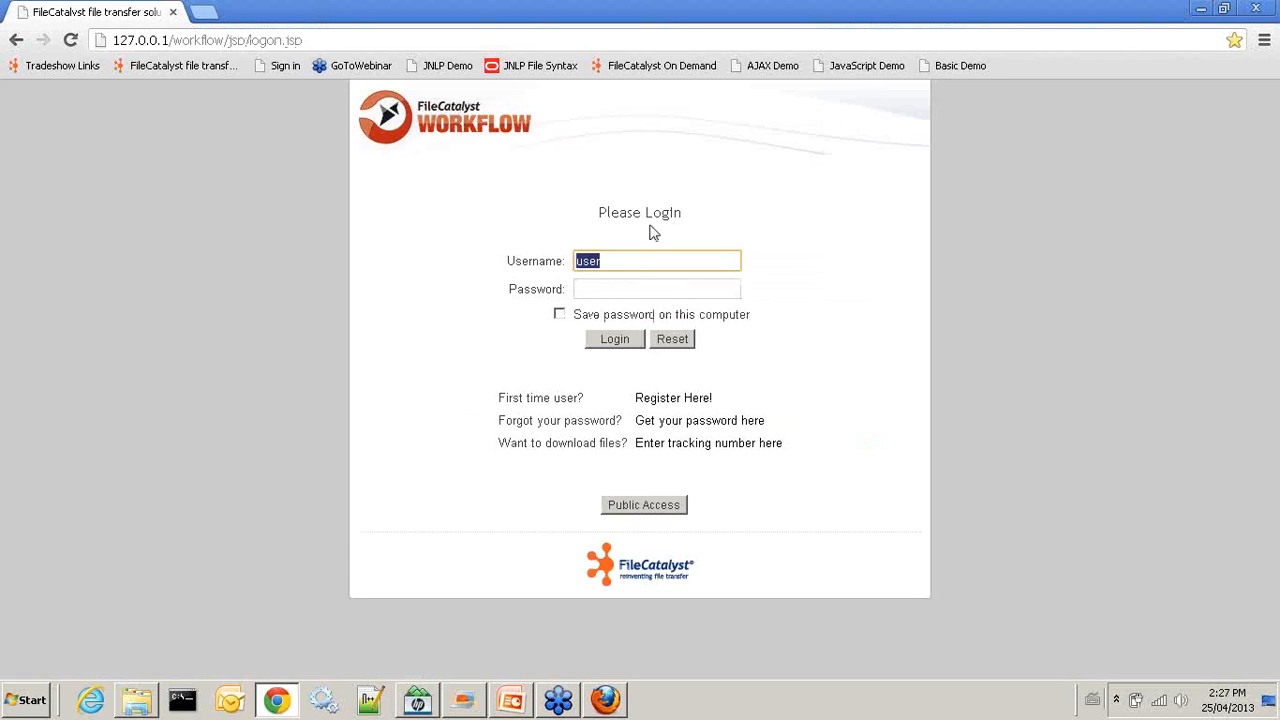
# Log in as the test user, check the new job offers only Send Files to Server, and log out
pyautogui.click(608, 287)
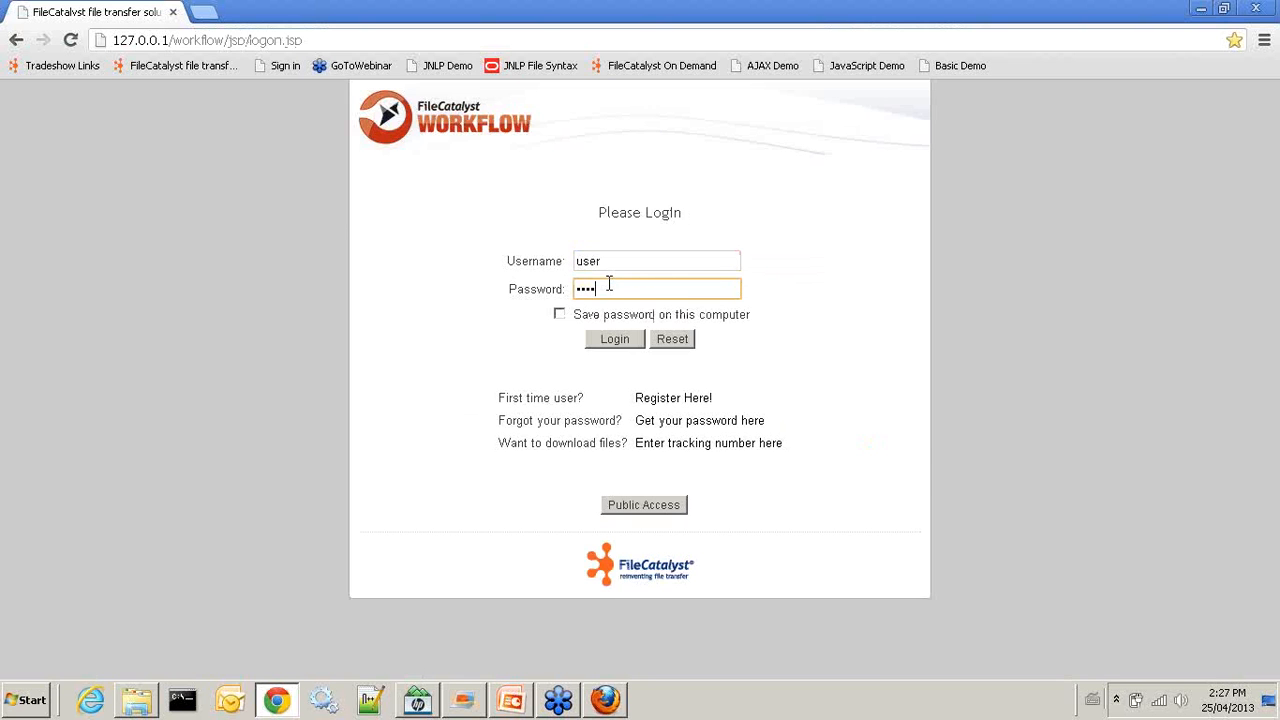
pyautogui.click(612, 340)
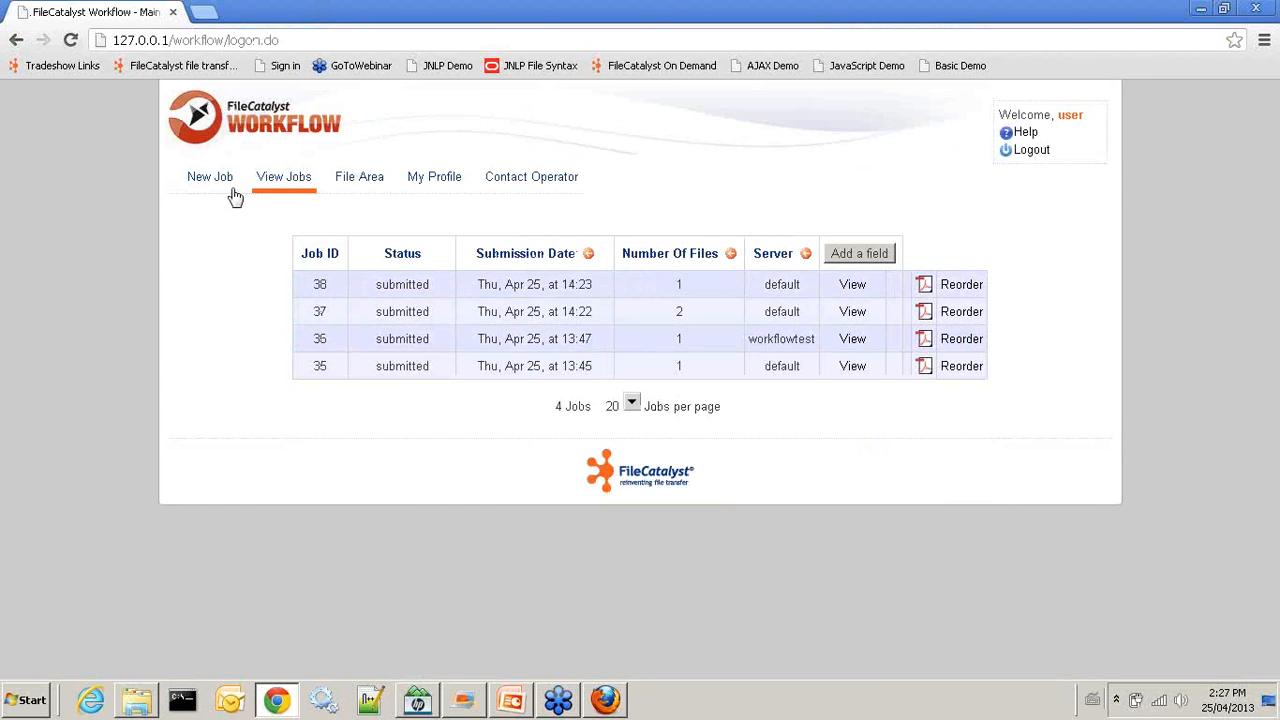
pyautogui.click(209, 189)
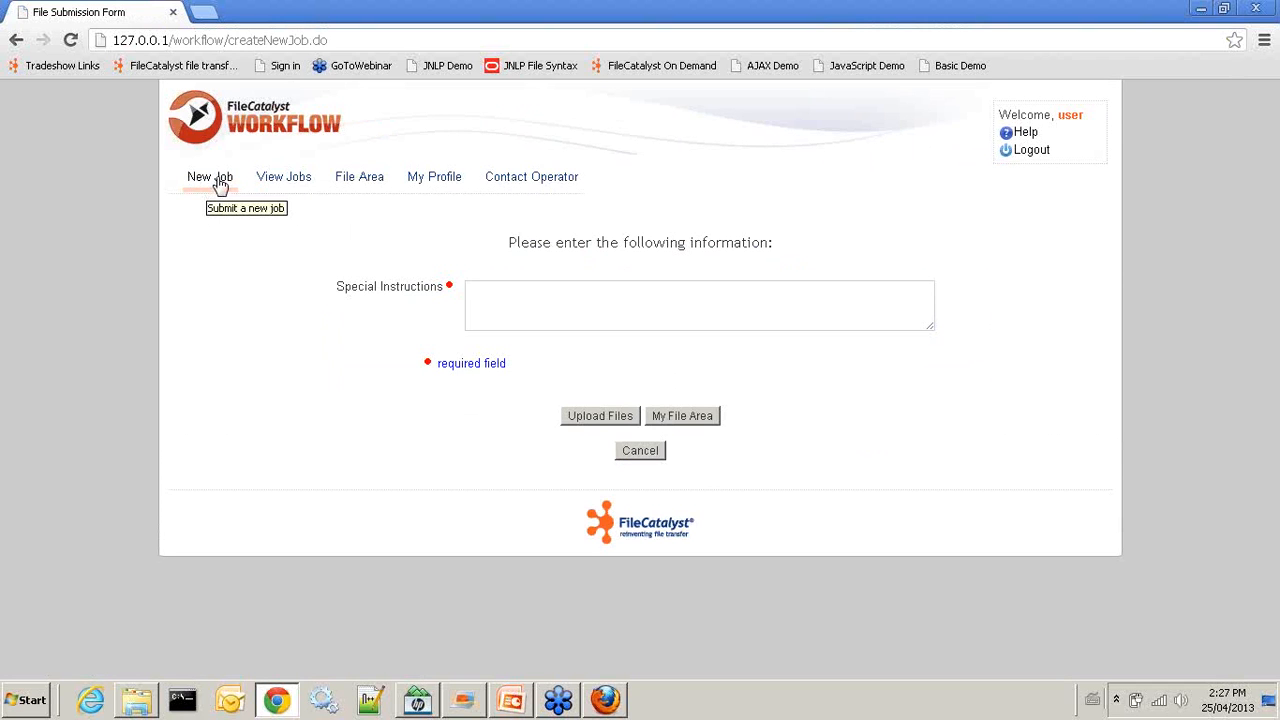
pyautogui.click(584, 295)
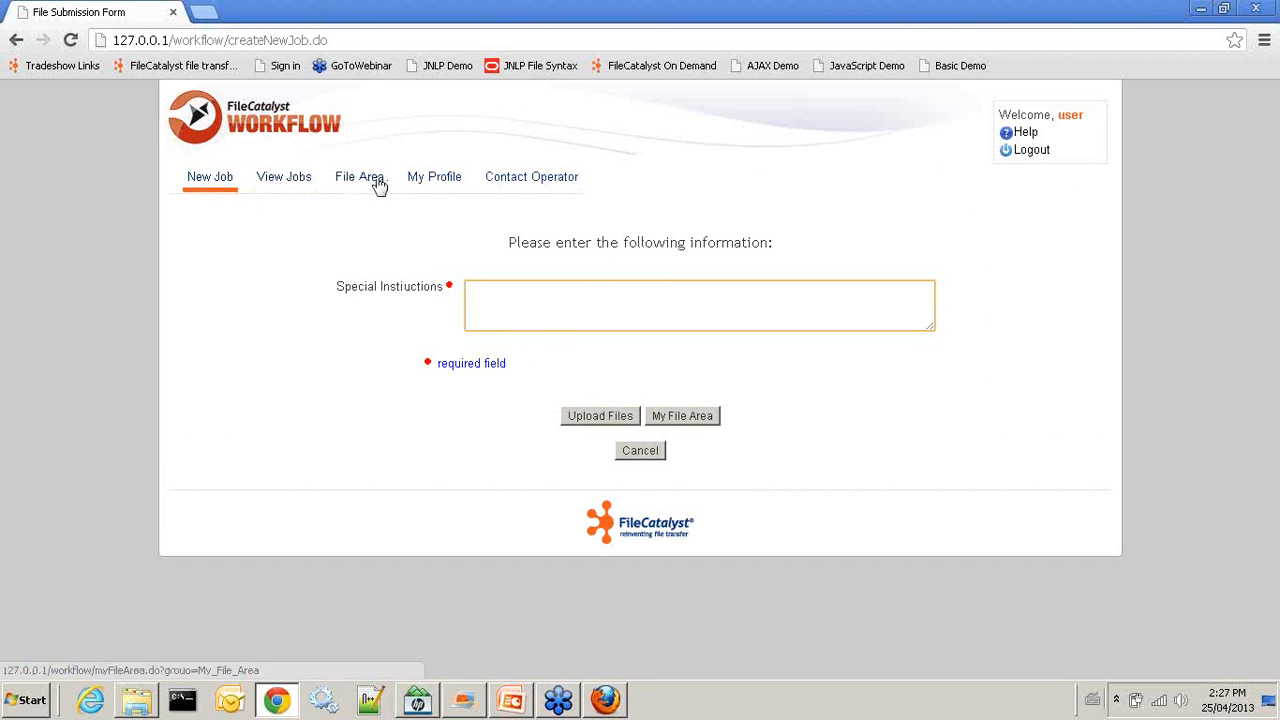
pyautogui.click(1041, 152)
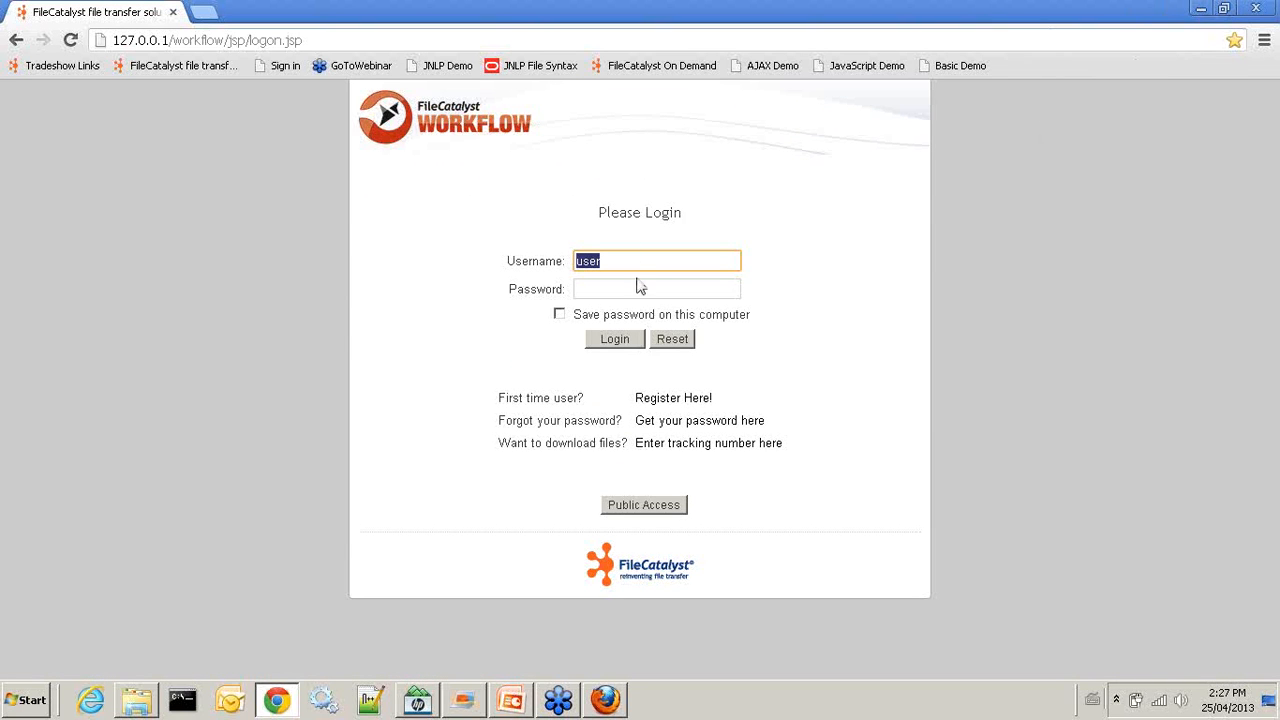
# Log in as administrator, retrying after the invalid password, then bring the PowerPoint agenda slide forward
pyautogui.moveTo(628, 257); pyautogui.dragTo(486, 238)
pyautogui.write('init')
pyautogui.press('Tab')
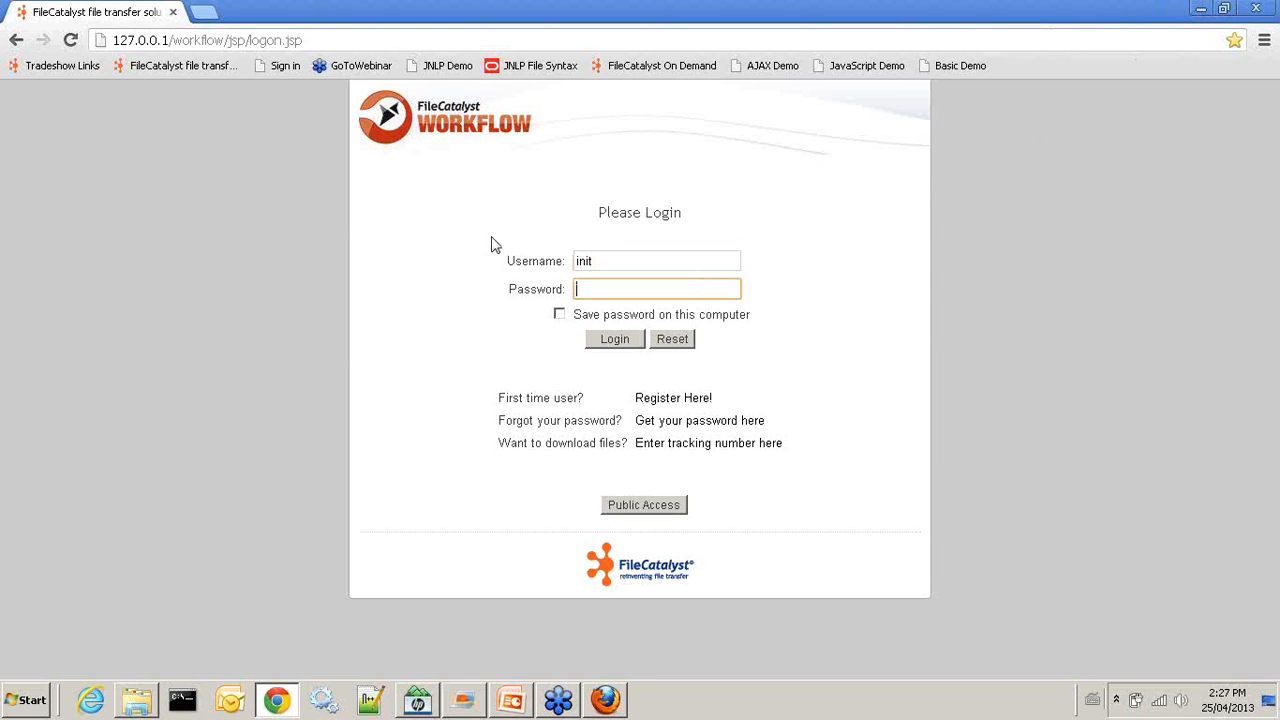
pyautogui.press('Return')
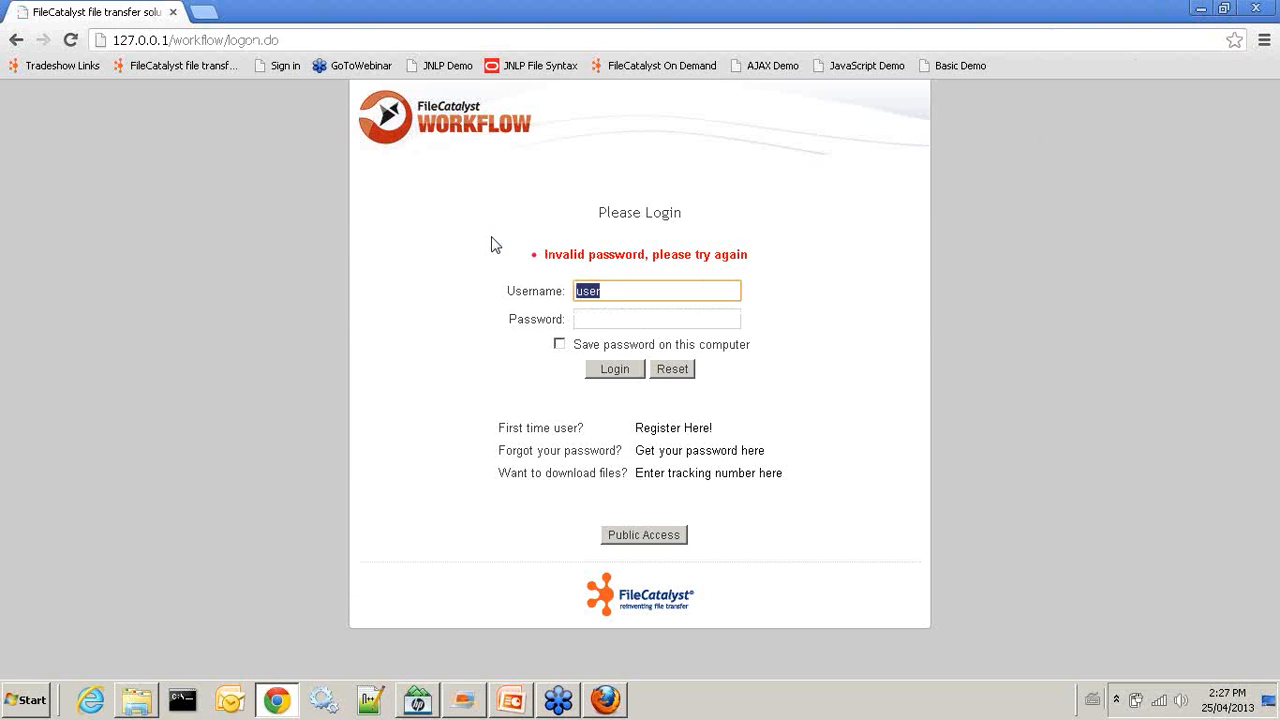
pyautogui.write('init')
pyautogui.press('Tab')
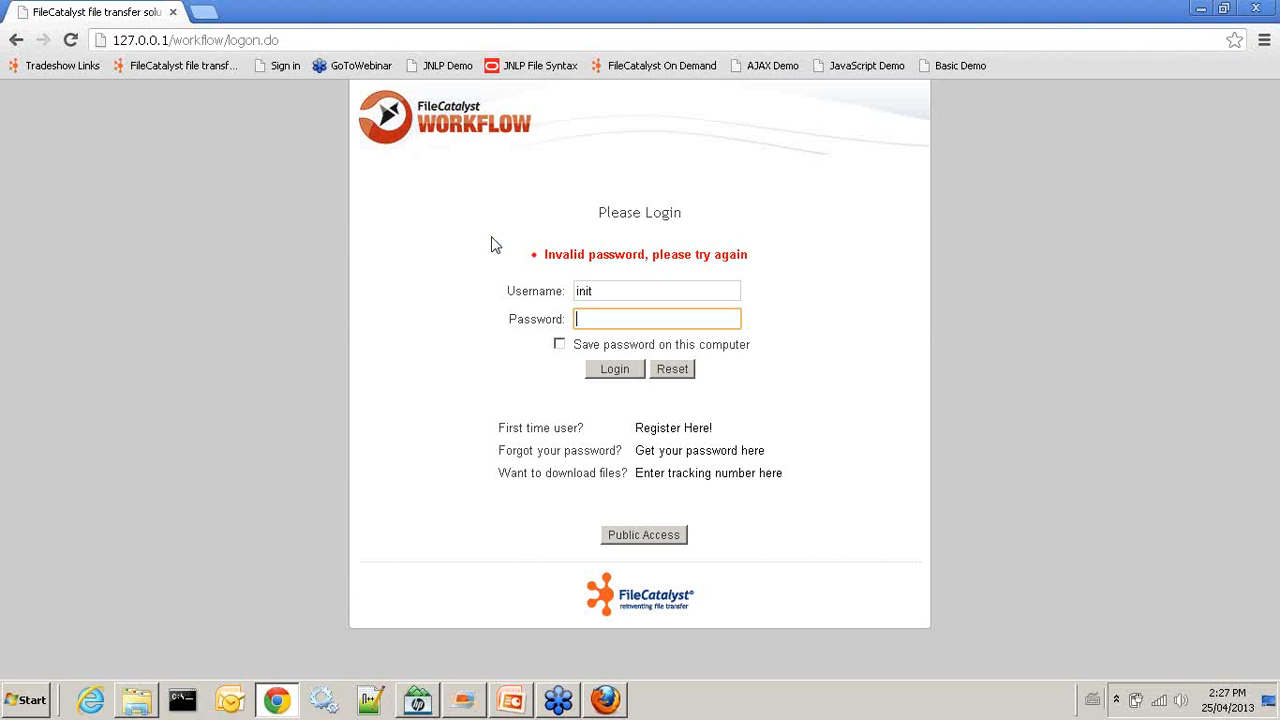
pyautogui.write('init')
pyautogui.press('Return')
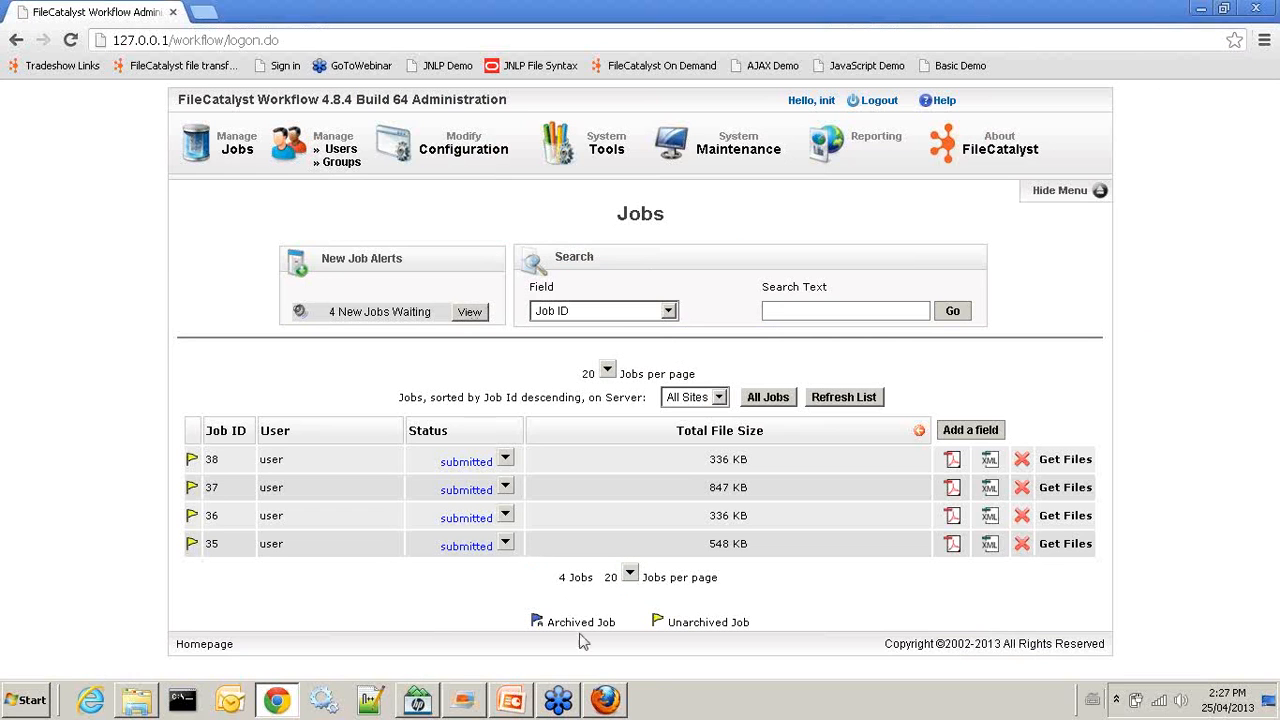
pyautogui.click(512, 703)
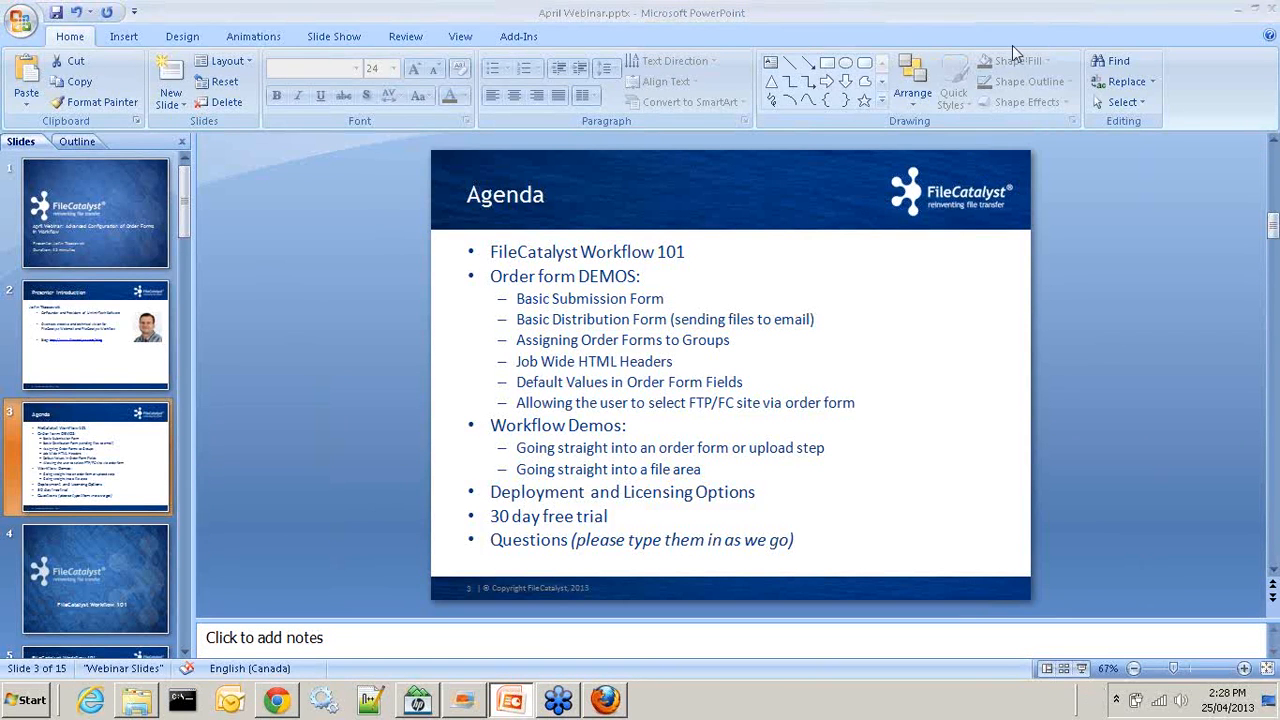
# Open Form 1 of the Send Files to Server (default) order form under Modify Configuration > Order Forms
pyautogui.click(1241, 12)
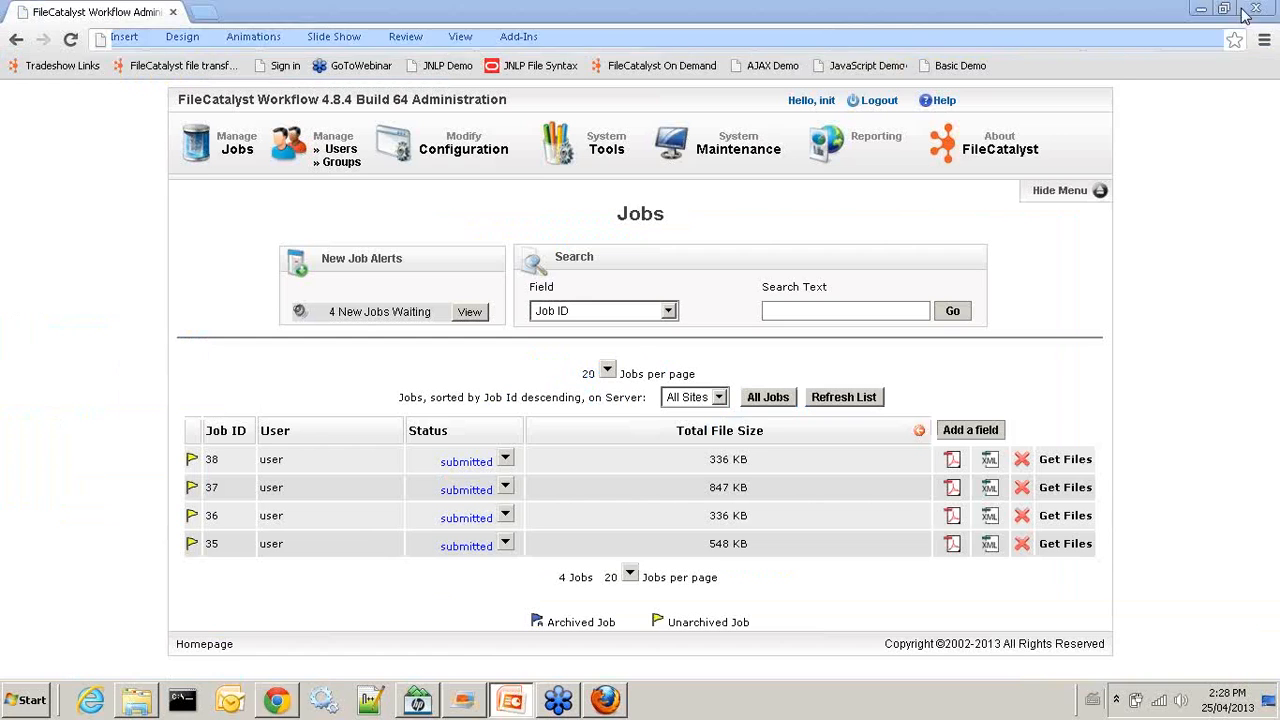
pyautogui.click(466, 149)
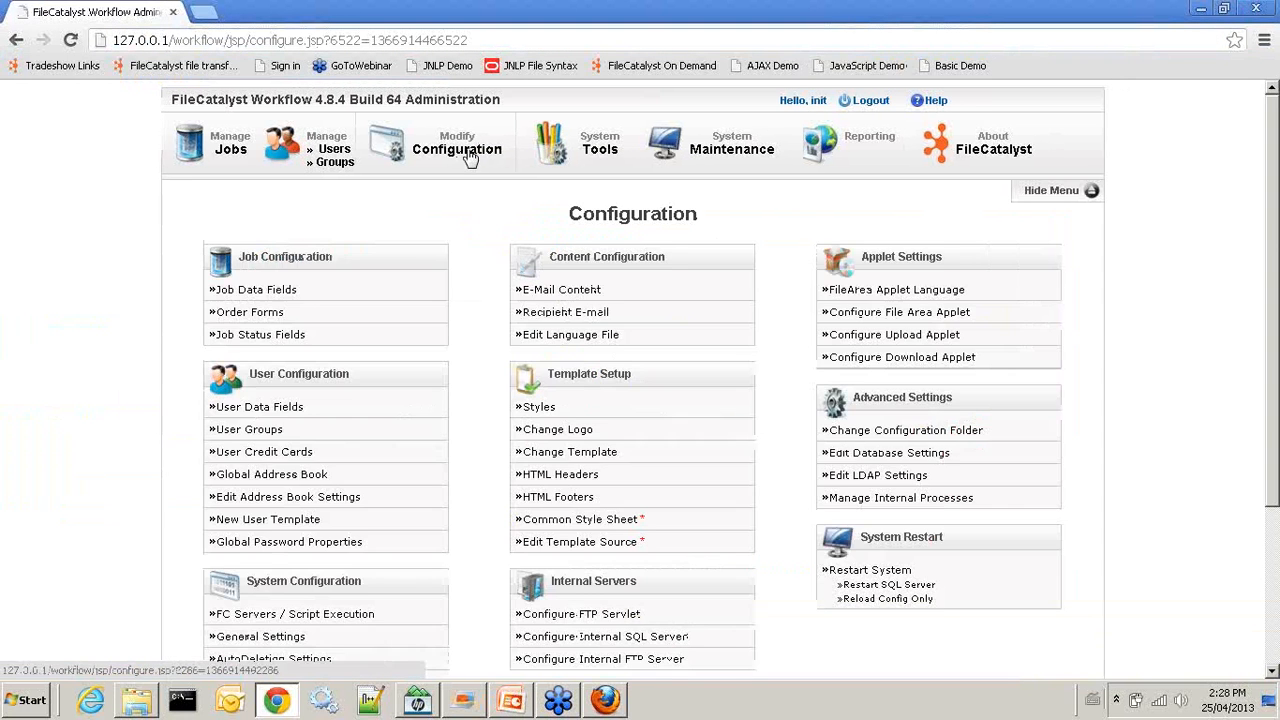
pyautogui.click(250, 313)
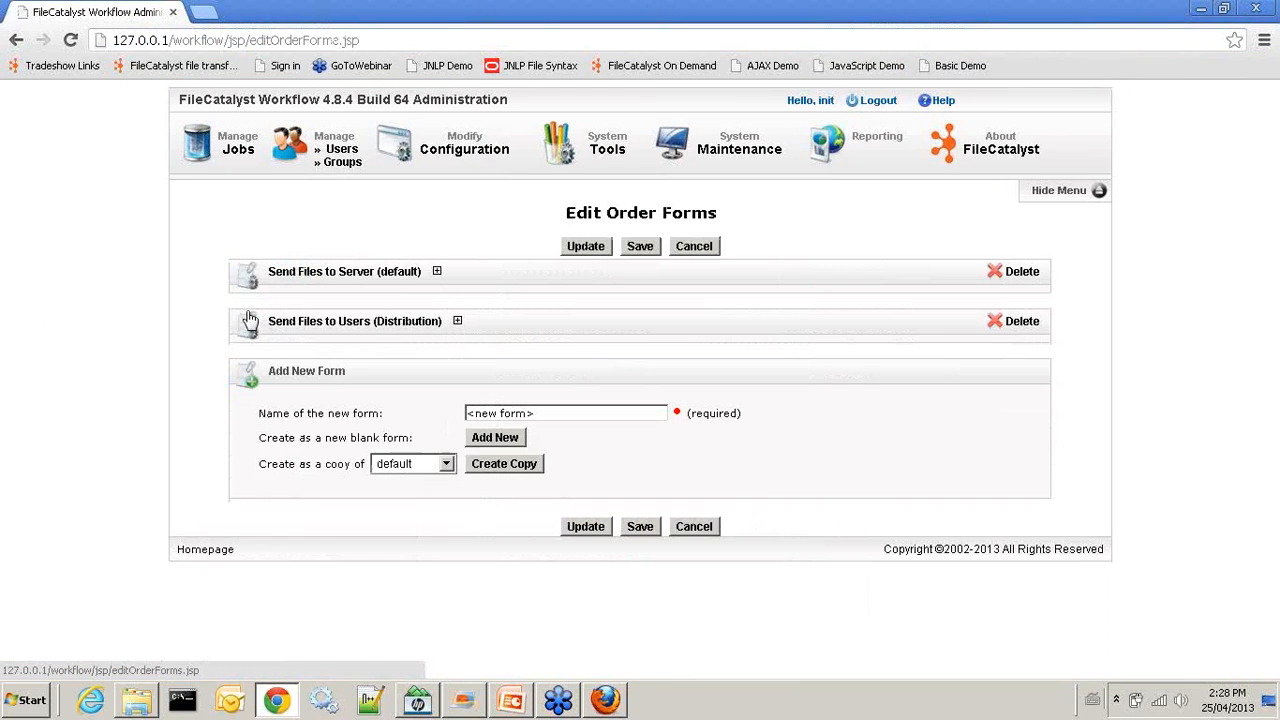
pyautogui.click(323, 276)
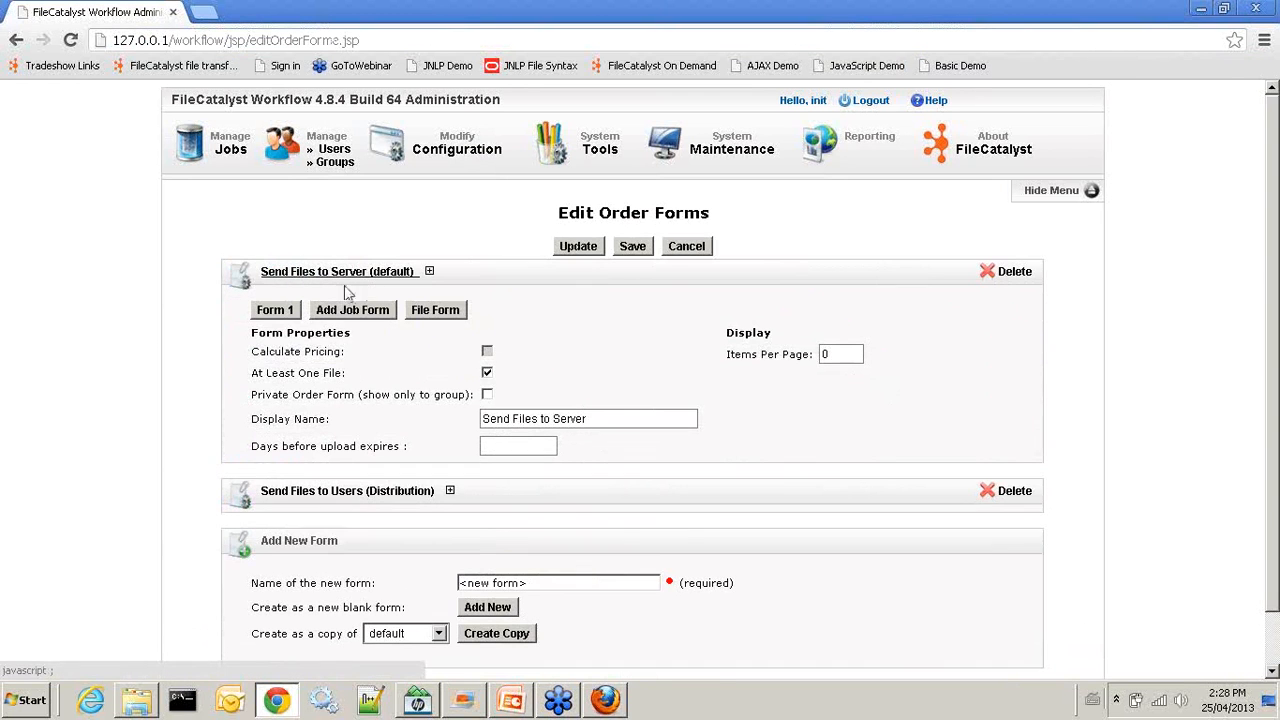
pyautogui.click(275, 310)
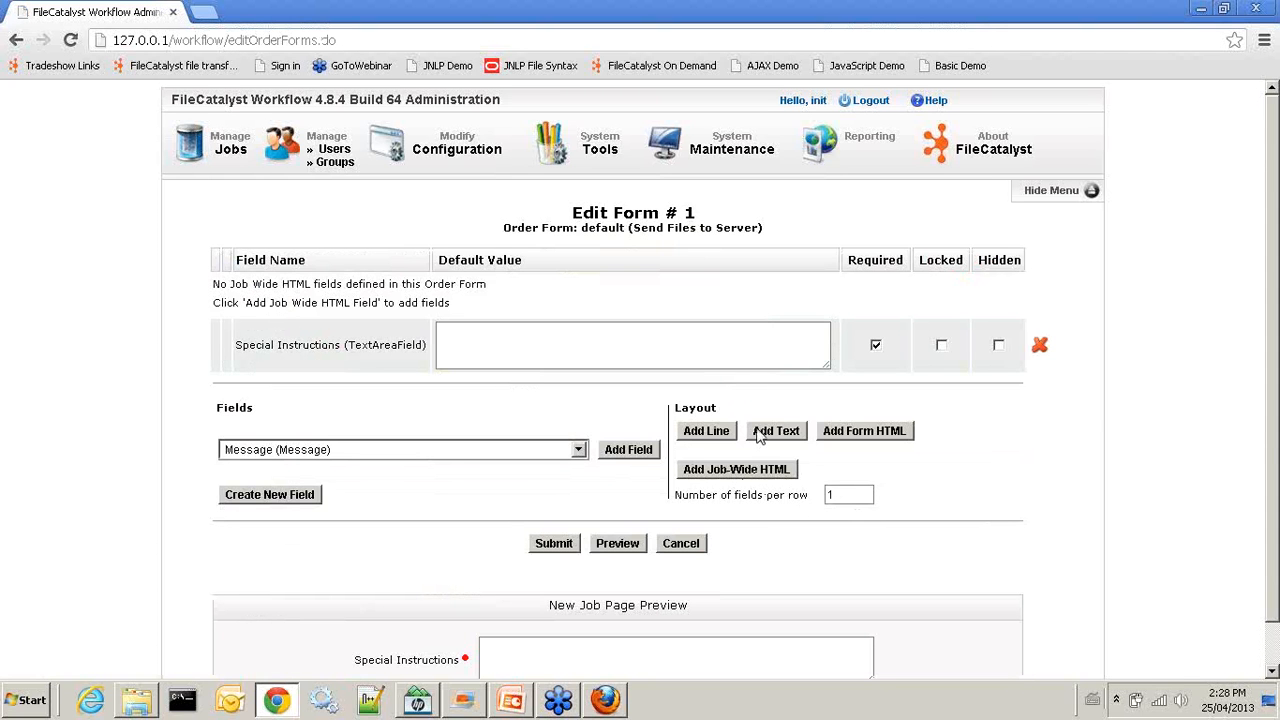
# Add a job-wide HTML field reading <h1>Video Submission</h1> to Form 1 and submit the form
pyautogui.click(718, 469)
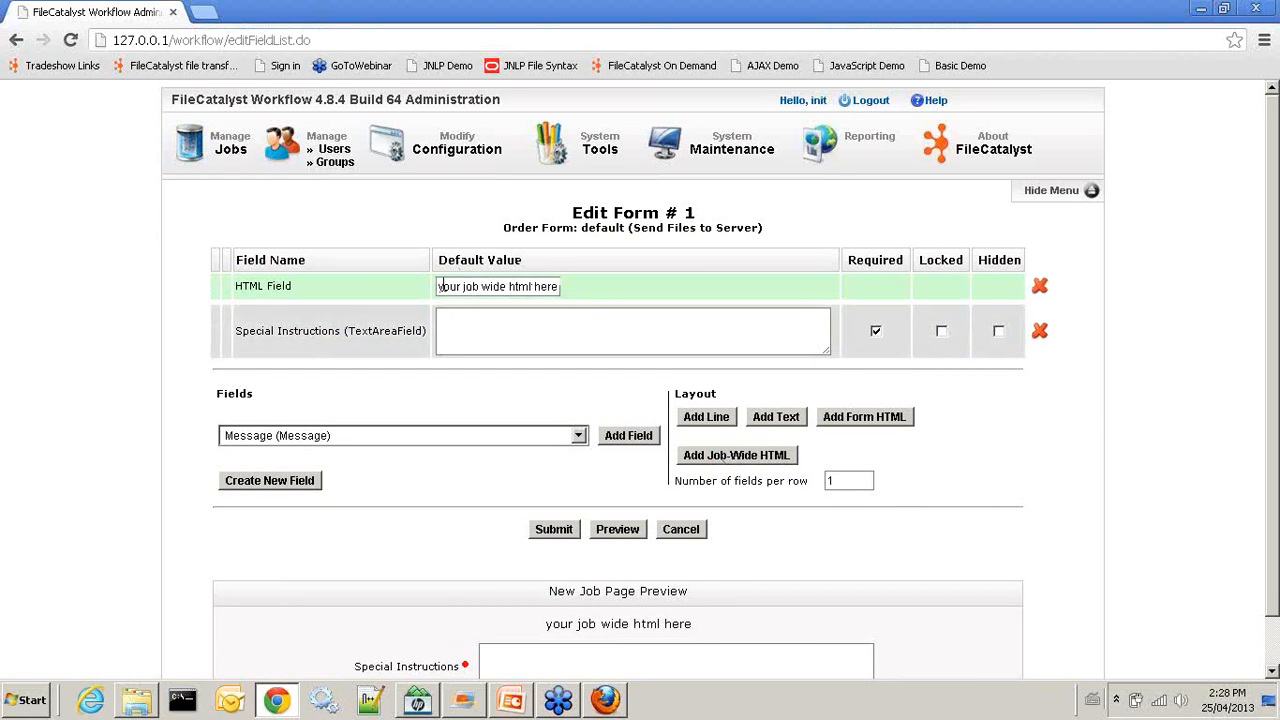
pyautogui.moveTo(436, 286); pyautogui.dragTo(577, 286)
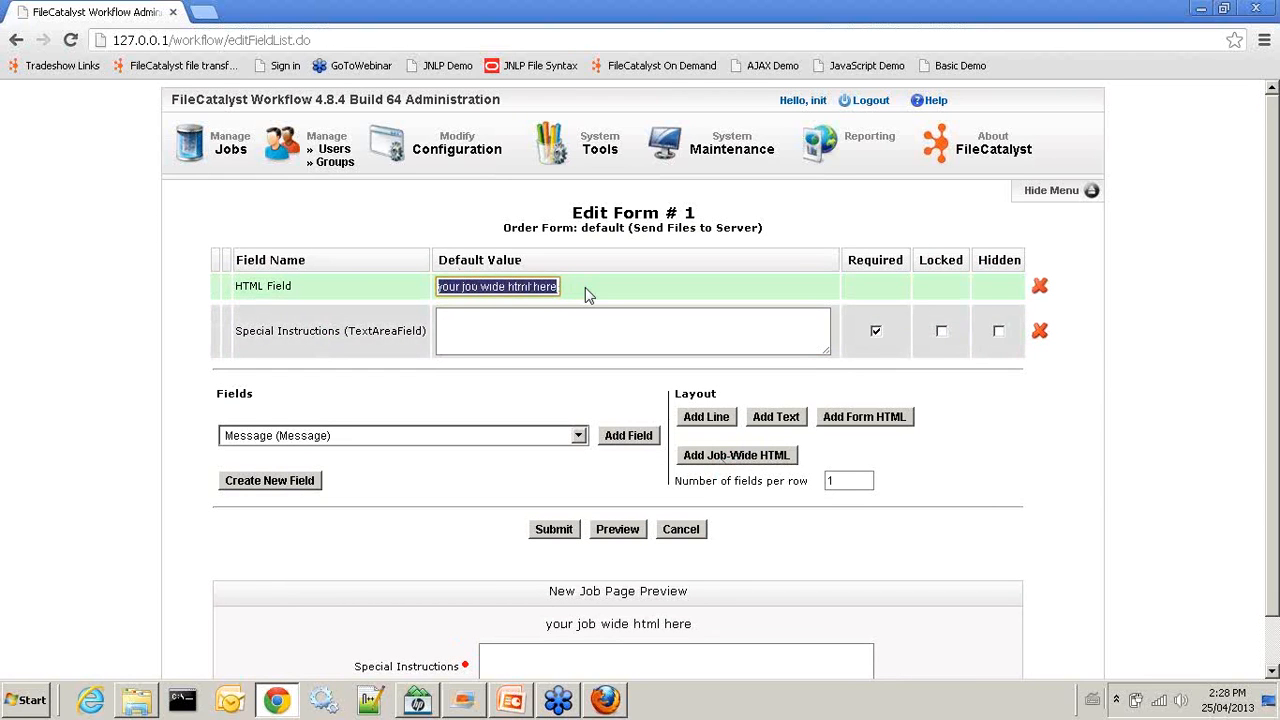
pyautogui.write('T')
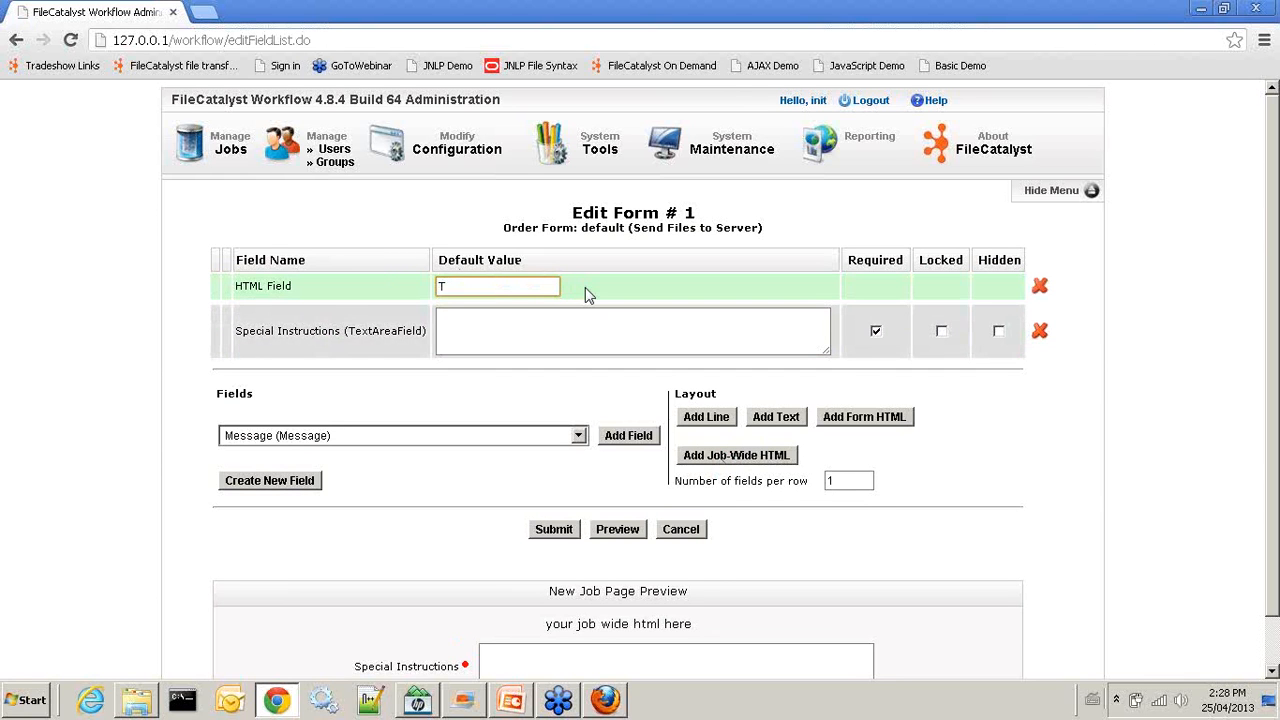
pyautogui.write('he')
pyautogui.press('BackSpace')
pyautogui.press('BackSpace')
pyautogui.press('BackSpace')
pyautogui.write('Video Submission')
pyautogui.click(439, 286)
pyautogui.write('<h1>')
pyautogui.press('End')
pyautogui.write('</h1>')
pyautogui.click(554, 529)
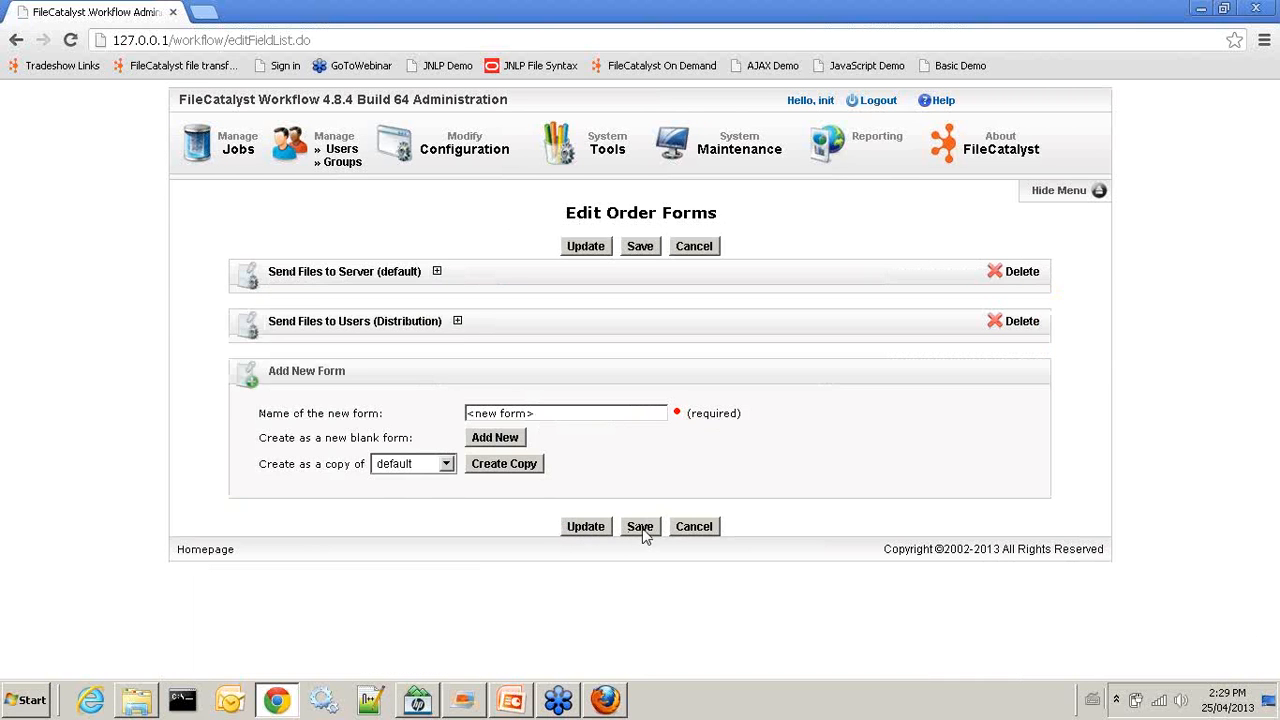
# Save the order form configuration and log back in as the test user
pyautogui.click(641, 528)
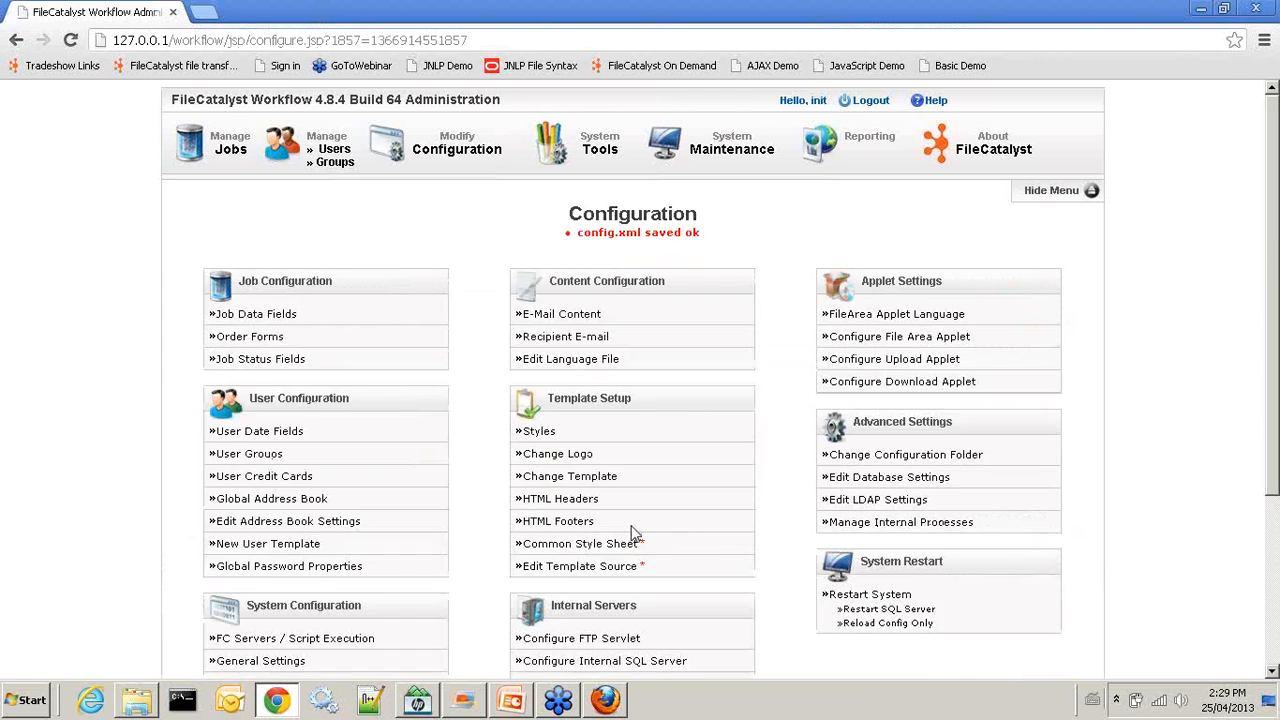
pyautogui.click(871, 101)
pyautogui.click(624, 291)
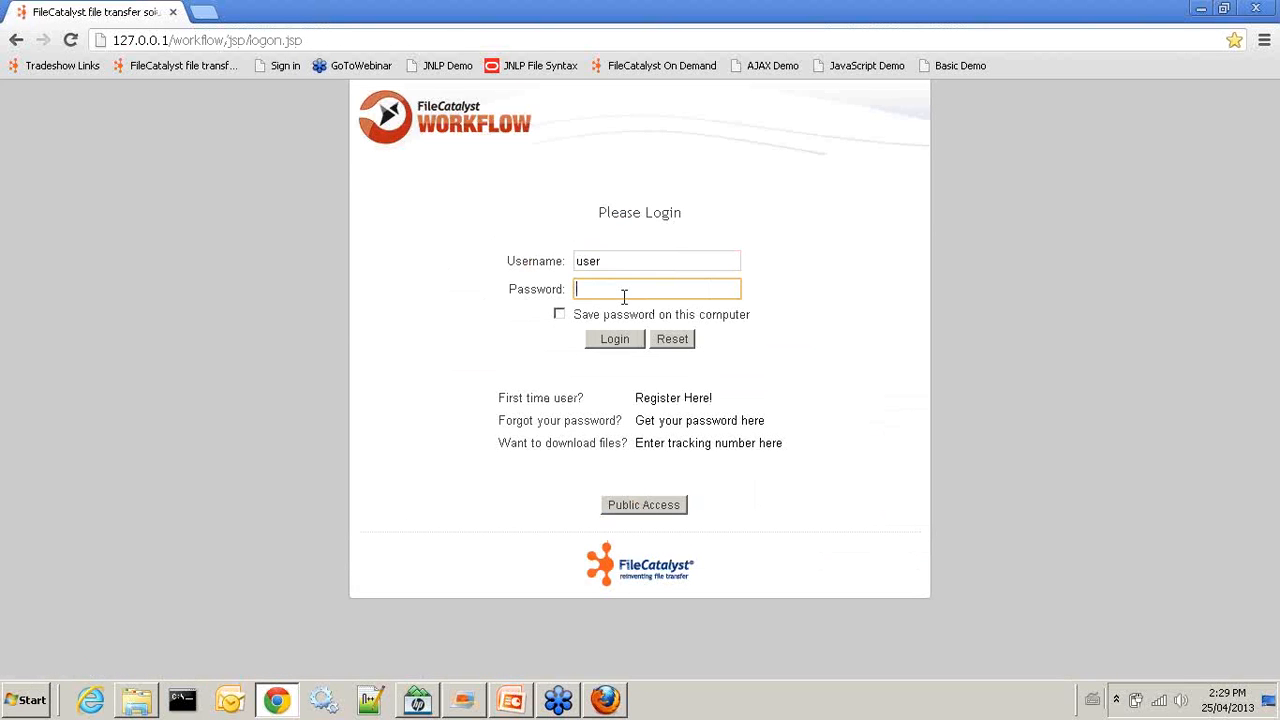
pyautogui.write('user')
pyautogui.click(598, 342)
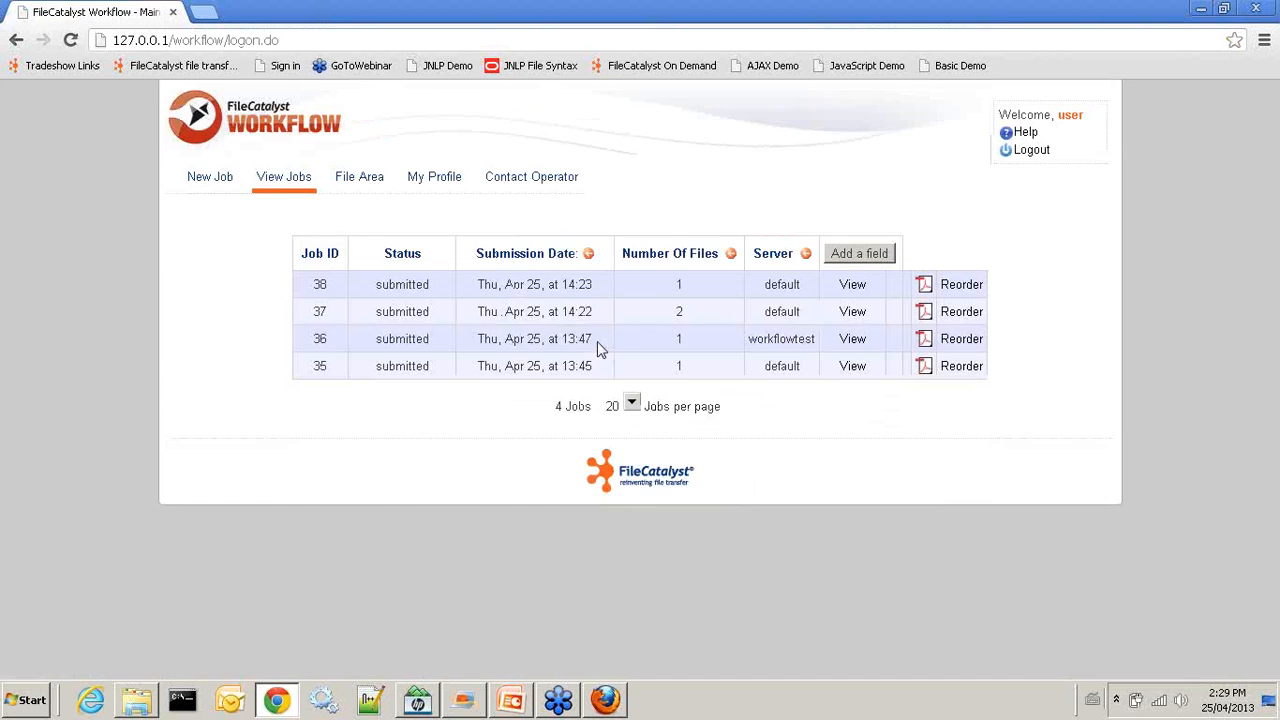
# Start a new job with 'demo' as the special instructions and continue to file upload
pyautogui.click(212, 191)
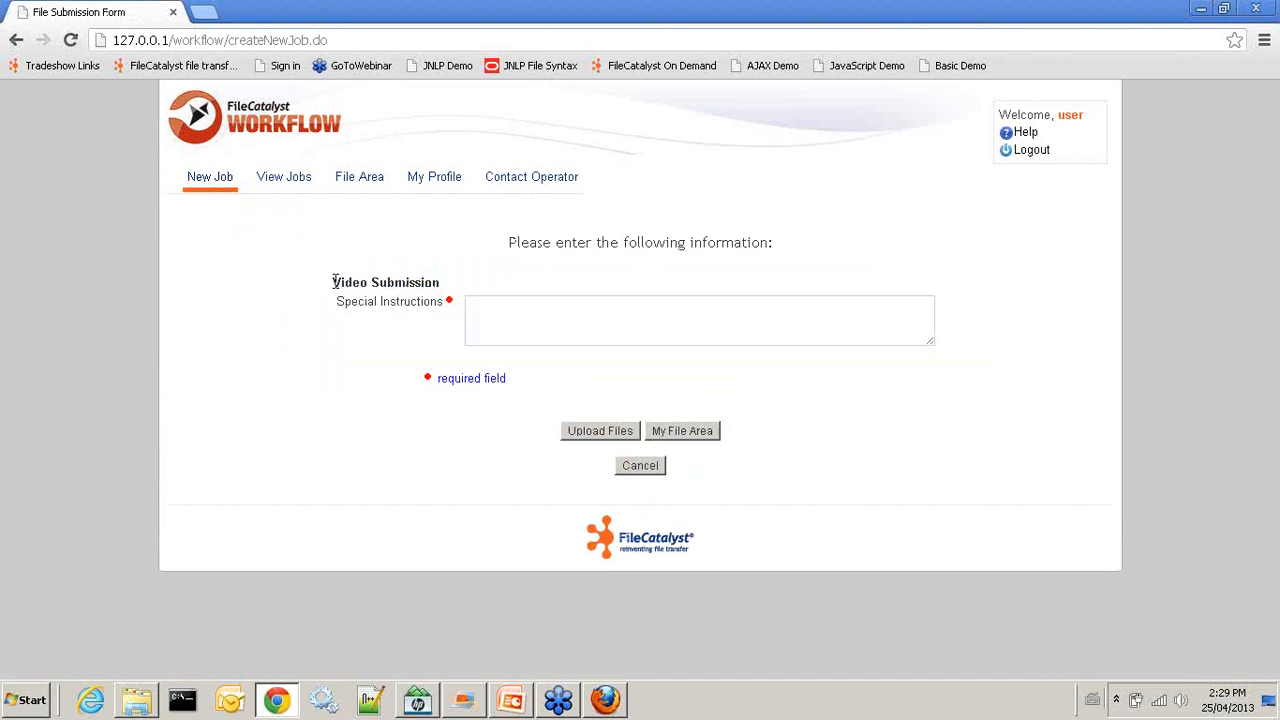
pyautogui.click(527, 304)
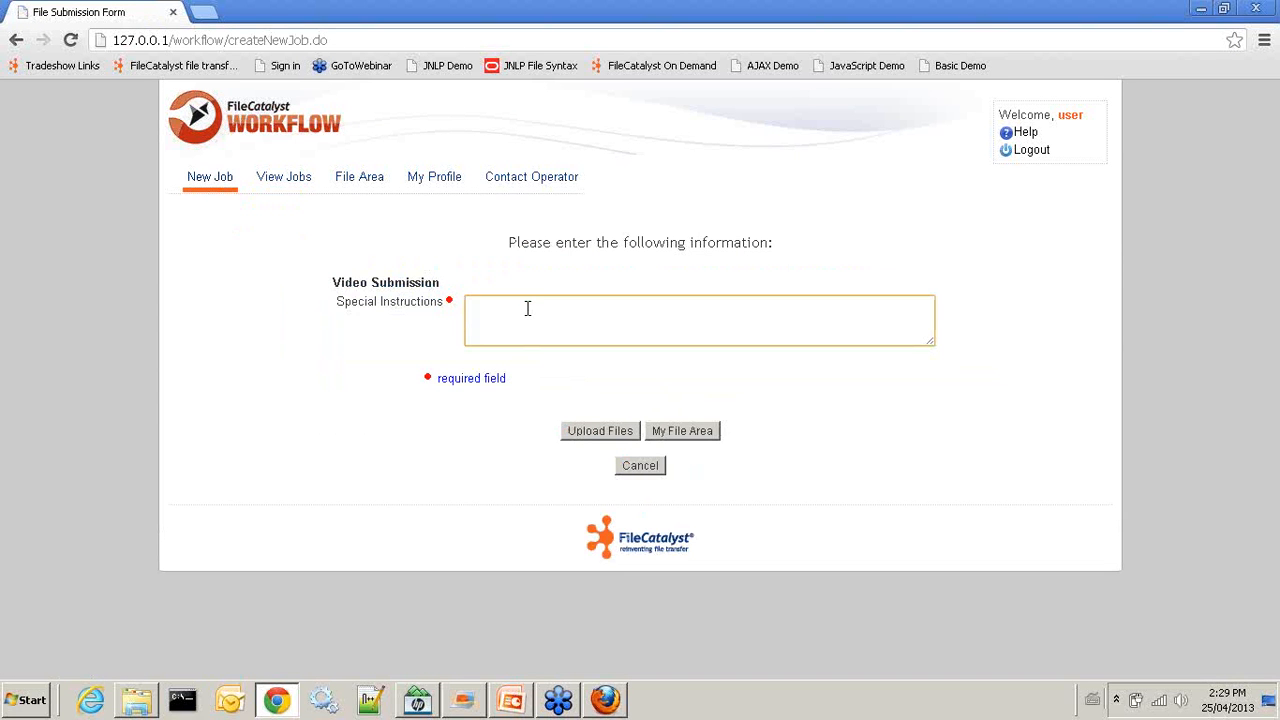
pyautogui.write('t')
pyautogui.press('BackSpace')
pyautogui.write('demo')
pyautogui.click(588, 431)
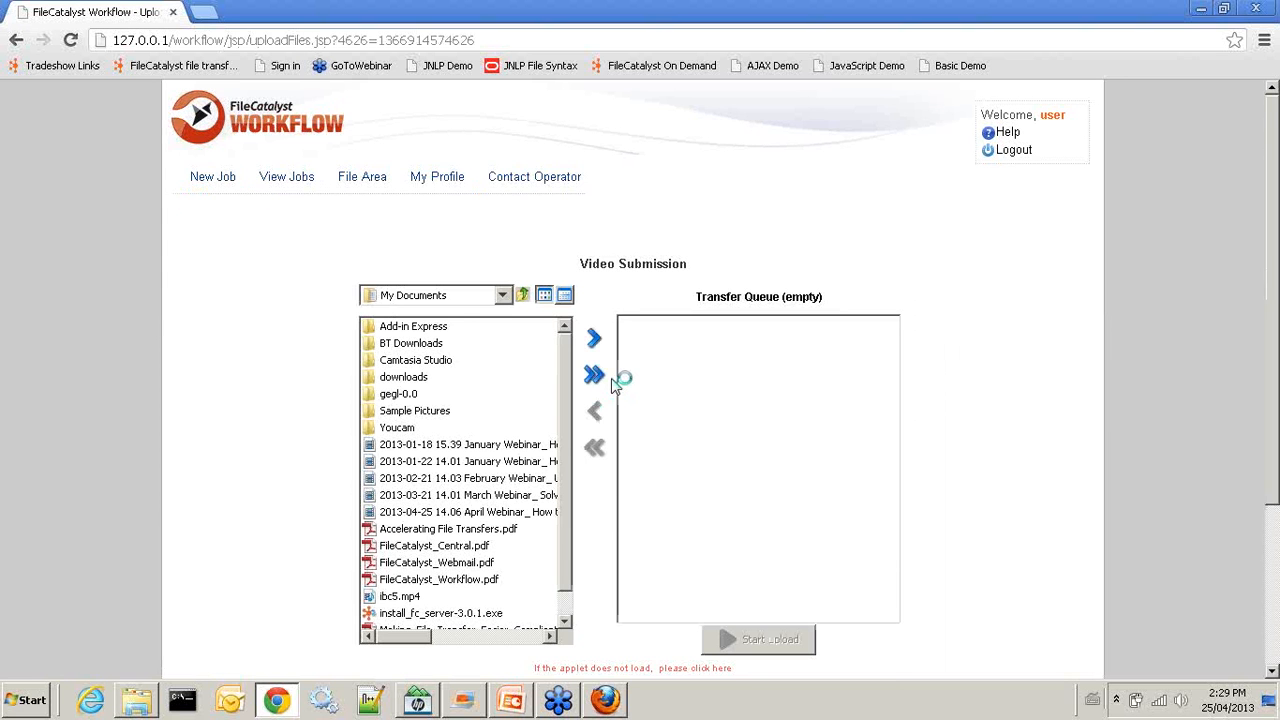
# Queue FileCatalyst_Central.pdf and upload it, submitting job 39
pyautogui.scroll(-3, 615, 387)
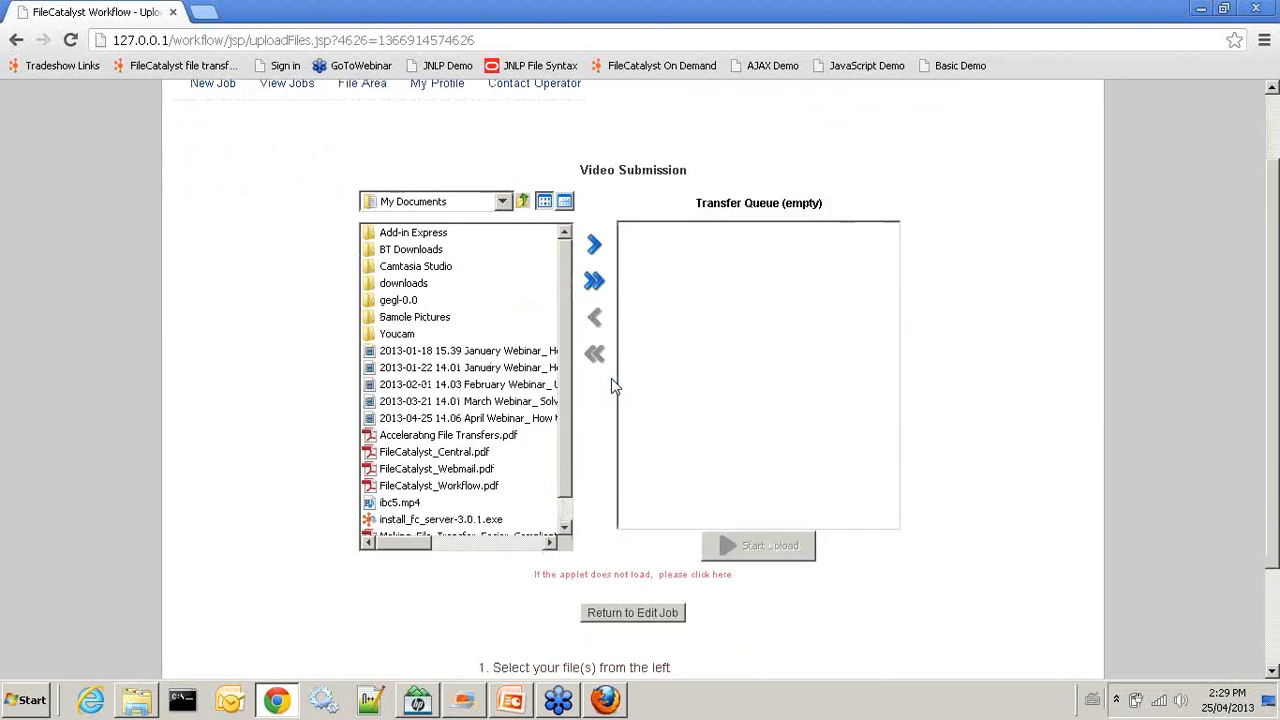
pyautogui.scroll(-1, 566, 296)
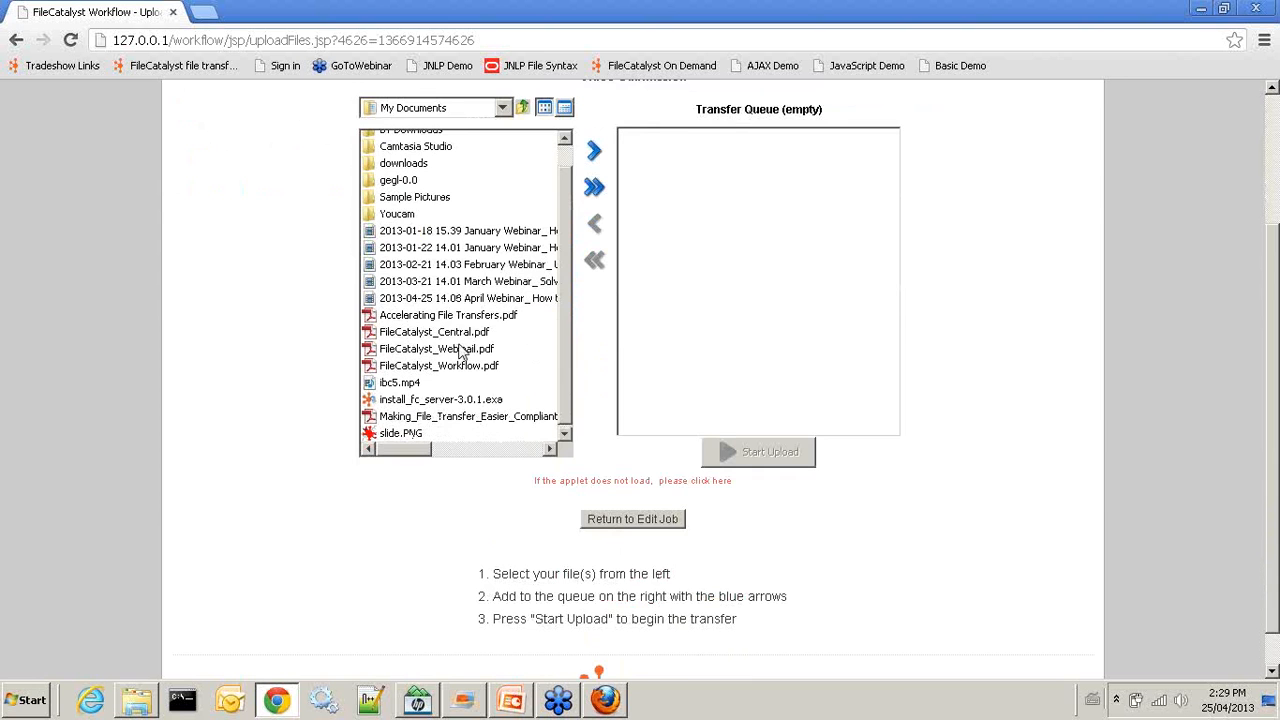
pyautogui.moveTo(446, 333); pyautogui.dragTo(727, 306)
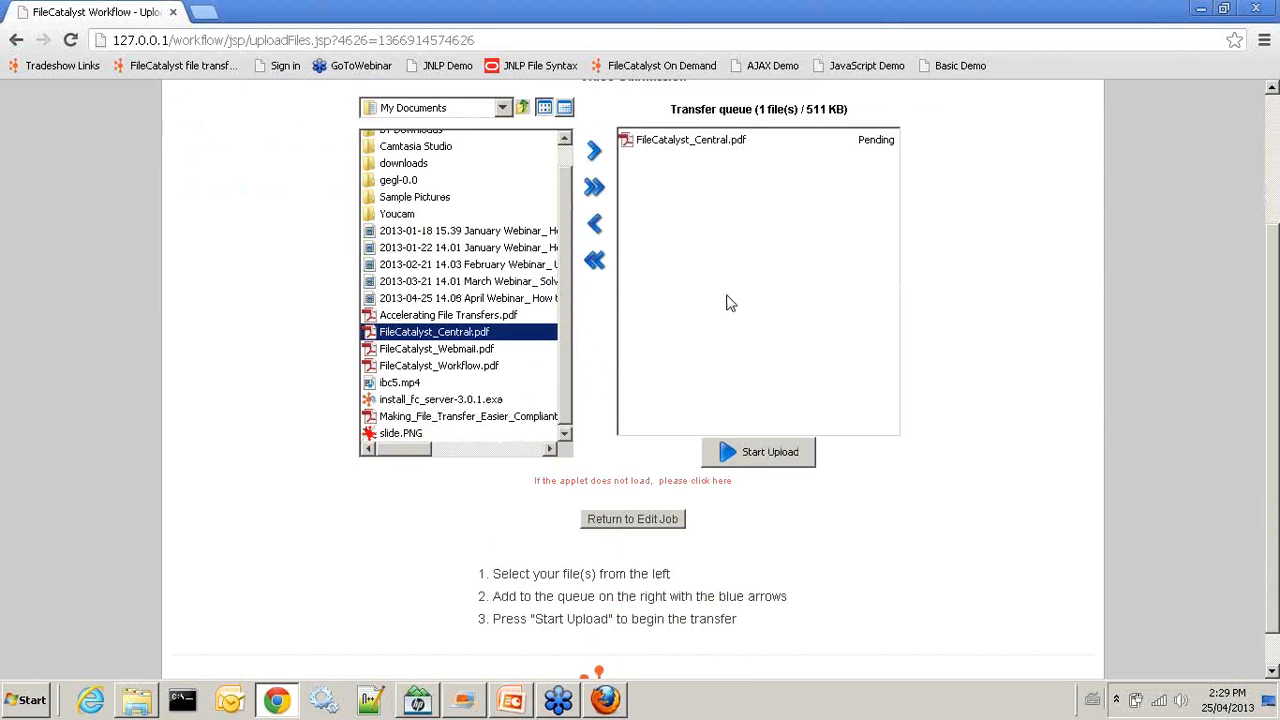
pyautogui.scroll(3, 730, 300)
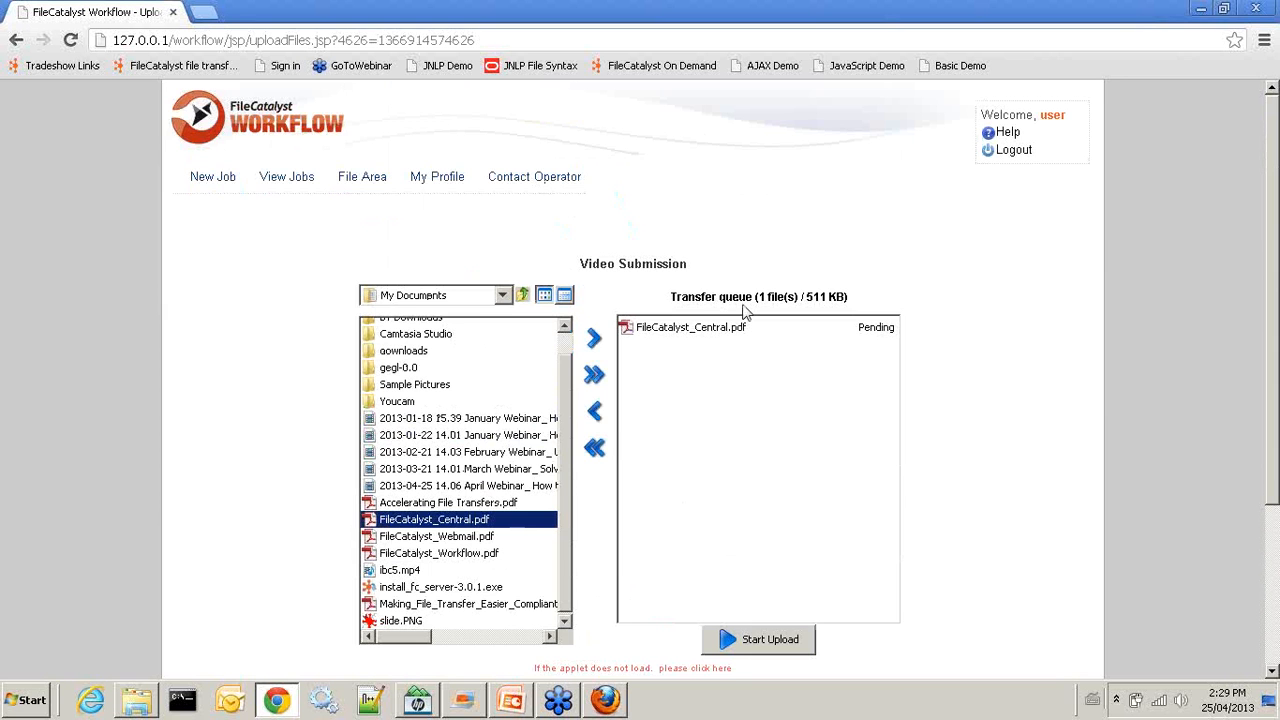
pyautogui.scroll(-2, 745, 313)
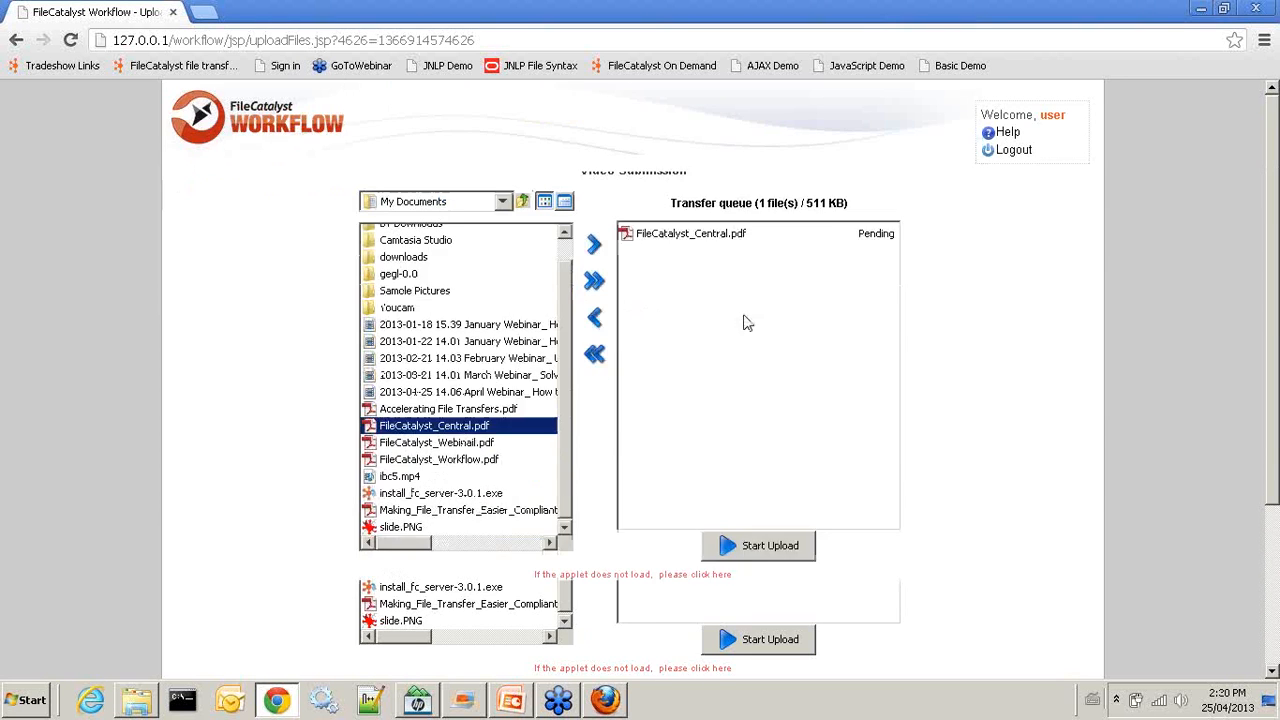
pyautogui.click(762, 456)
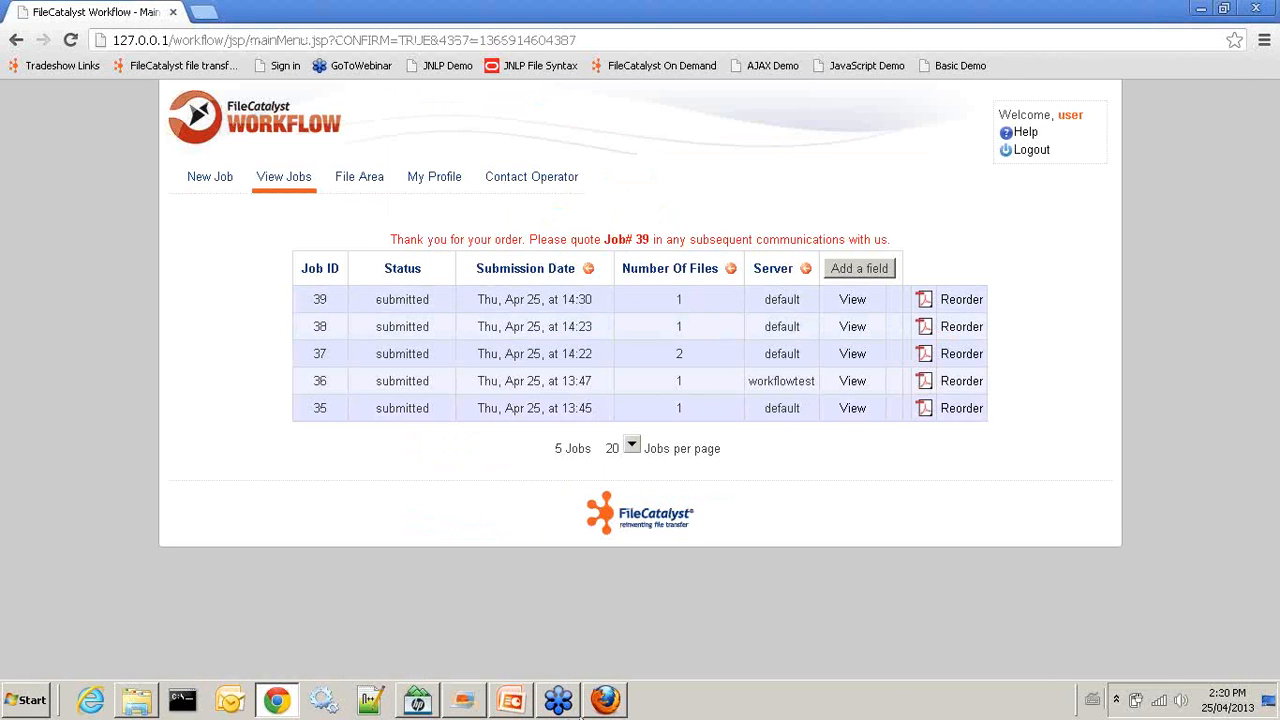
# Highlight 'Default Values in Order Form Fields' on the PowerPoint agenda slide, then return to the Workflow jobs page
pyautogui.click(509, 701)
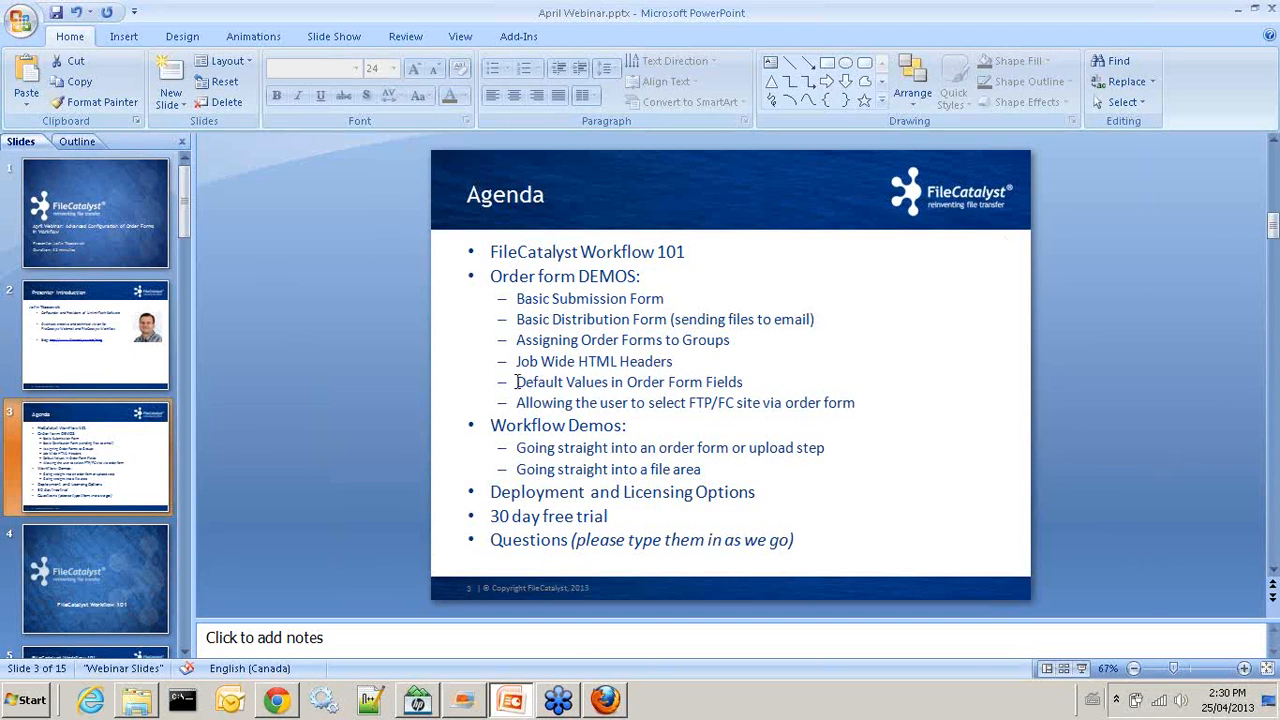
pyautogui.moveTo(517, 382); pyautogui.dragTo(756, 381)
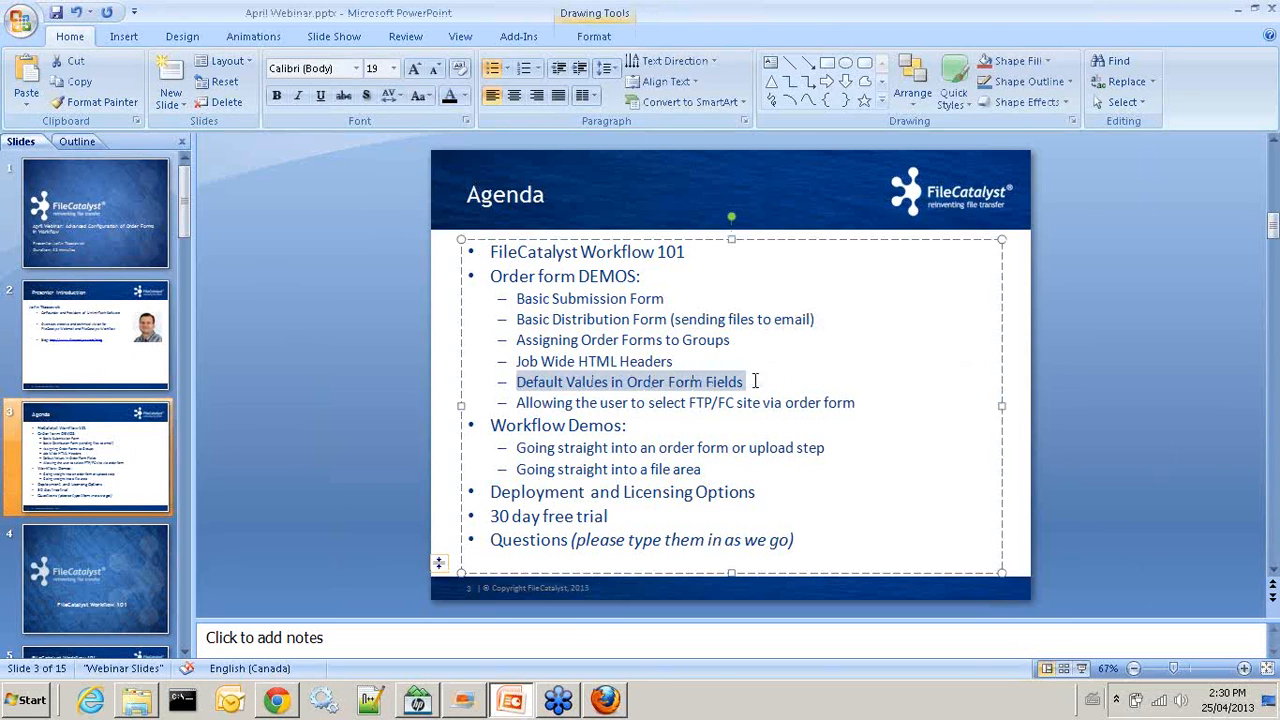
pyautogui.click(604, 700)
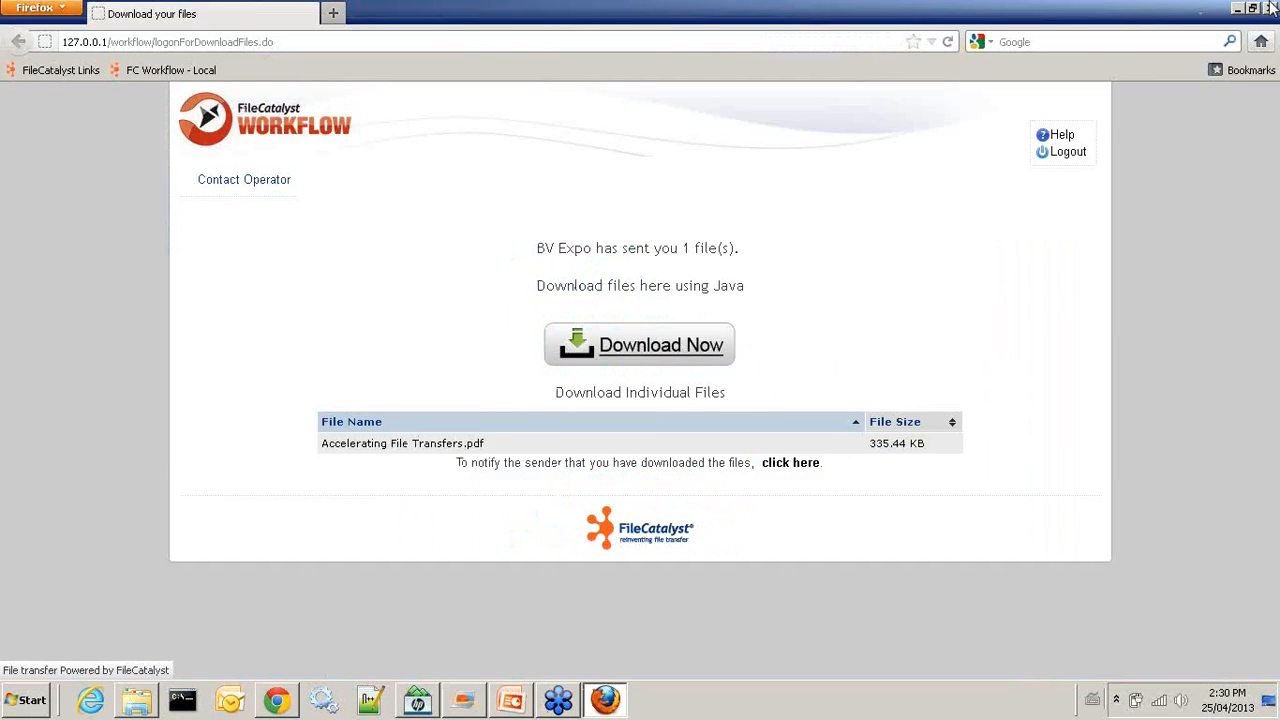
pyautogui.hotkey('alt', 'Tab')
pyautogui.click(272, 701)
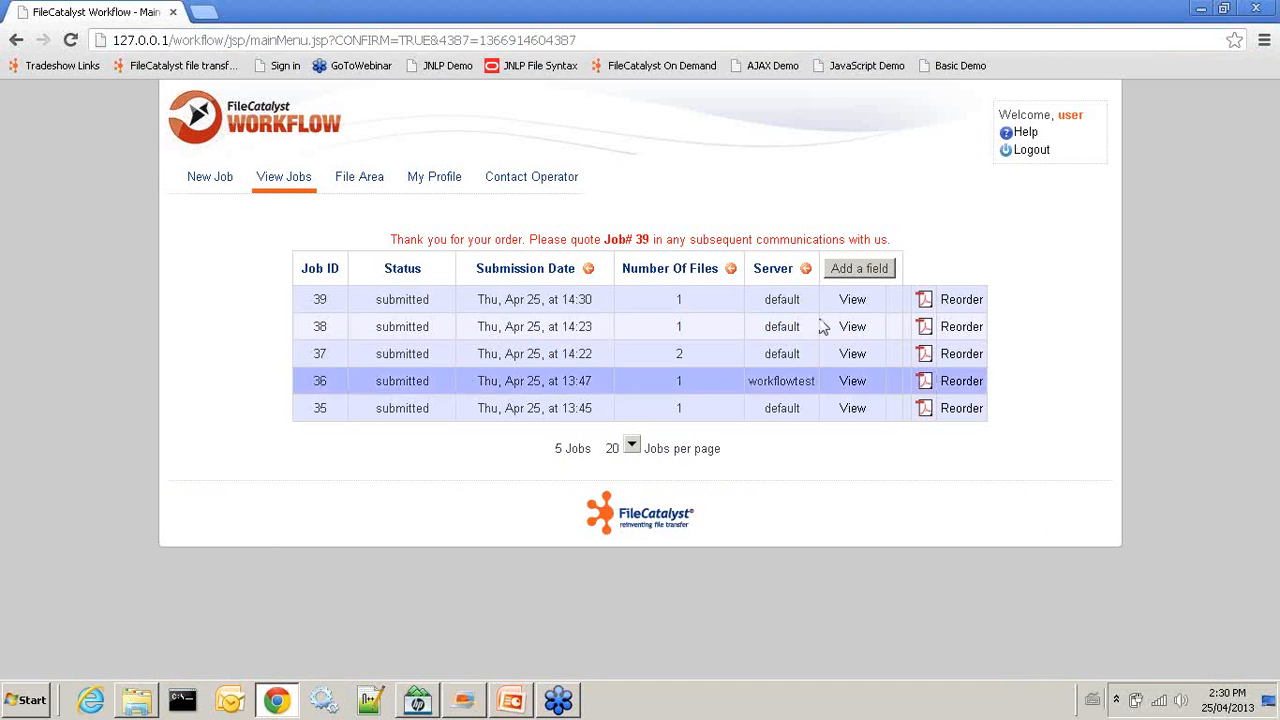
# Sign out the test user and log in as administrator, retrying after the invalid-password error
pyautogui.click(1033, 152)
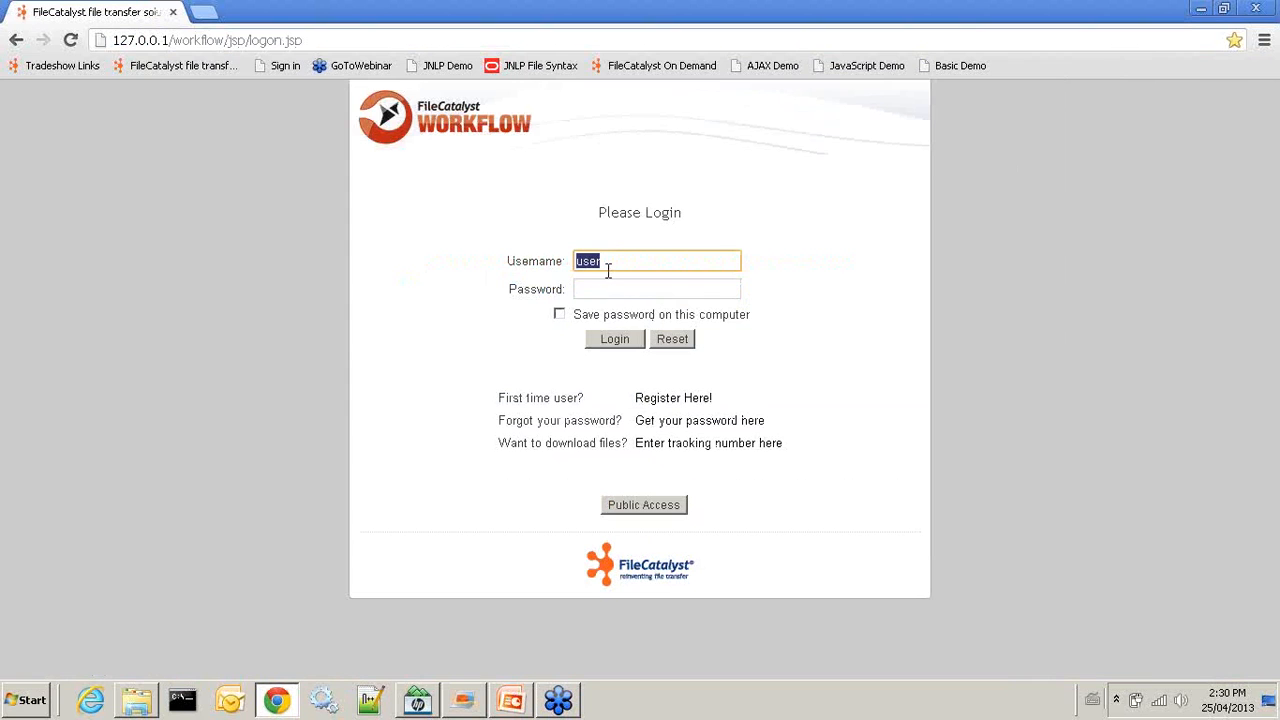
pyautogui.click(620, 259)
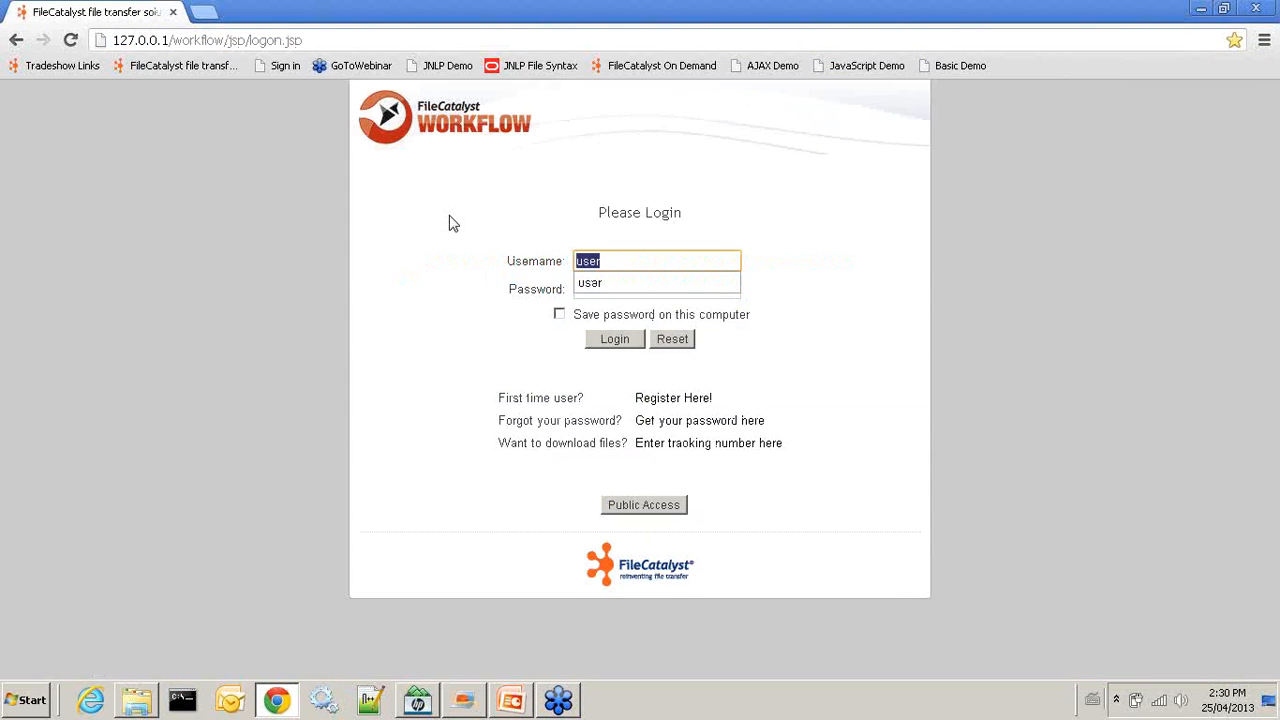
pyautogui.write('init')
pyautogui.press('Tab')
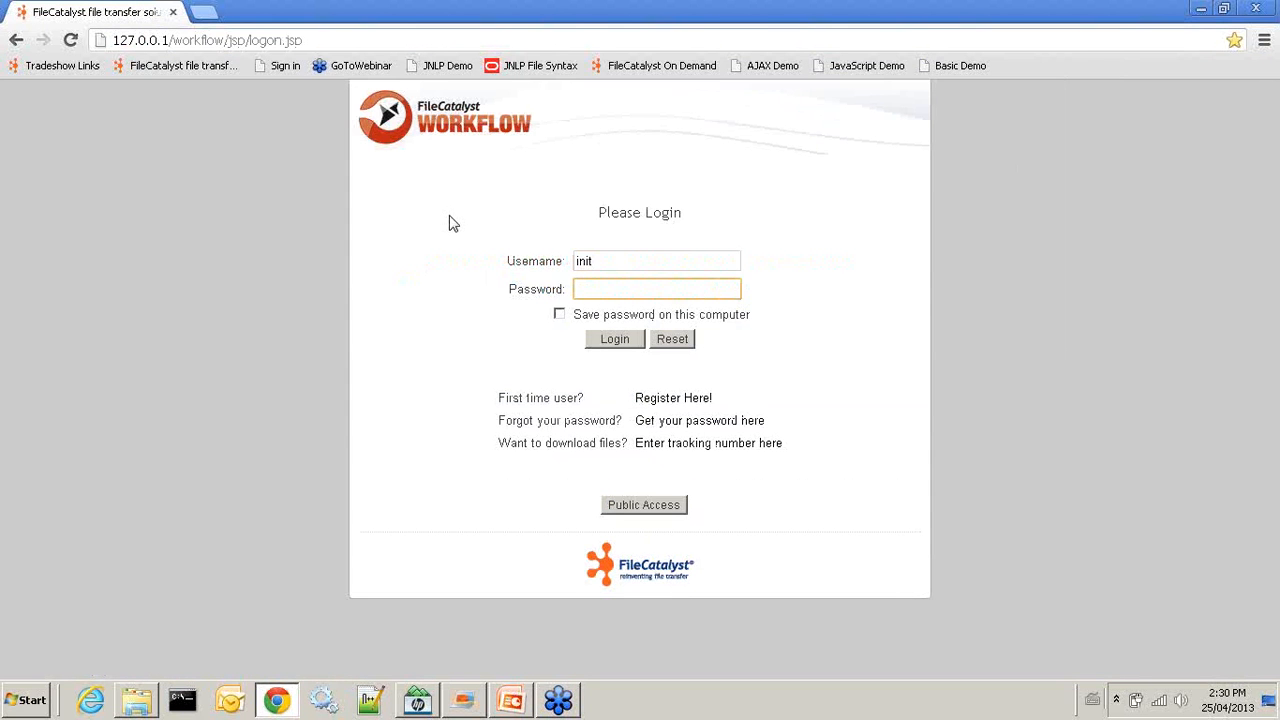
pyautogui.write('admin')
pyautogui.press('Return')
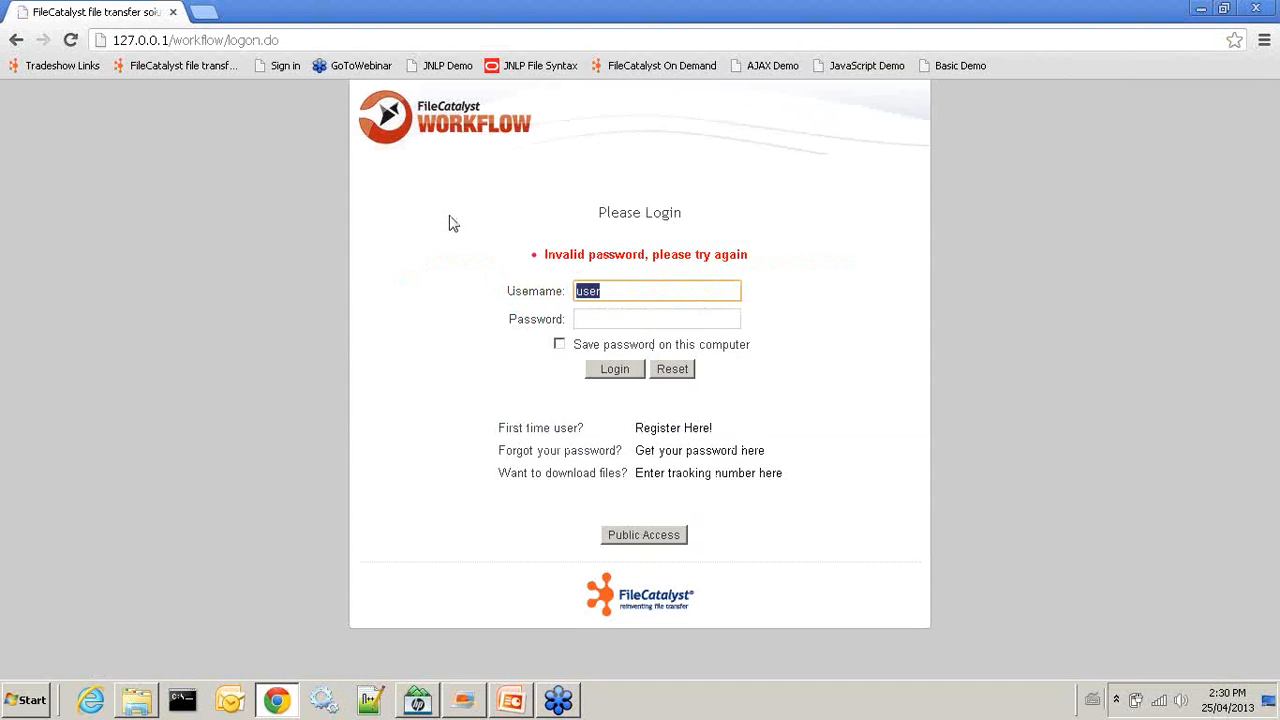
pyautogui.write('init')
pyautogui.press('Tab')
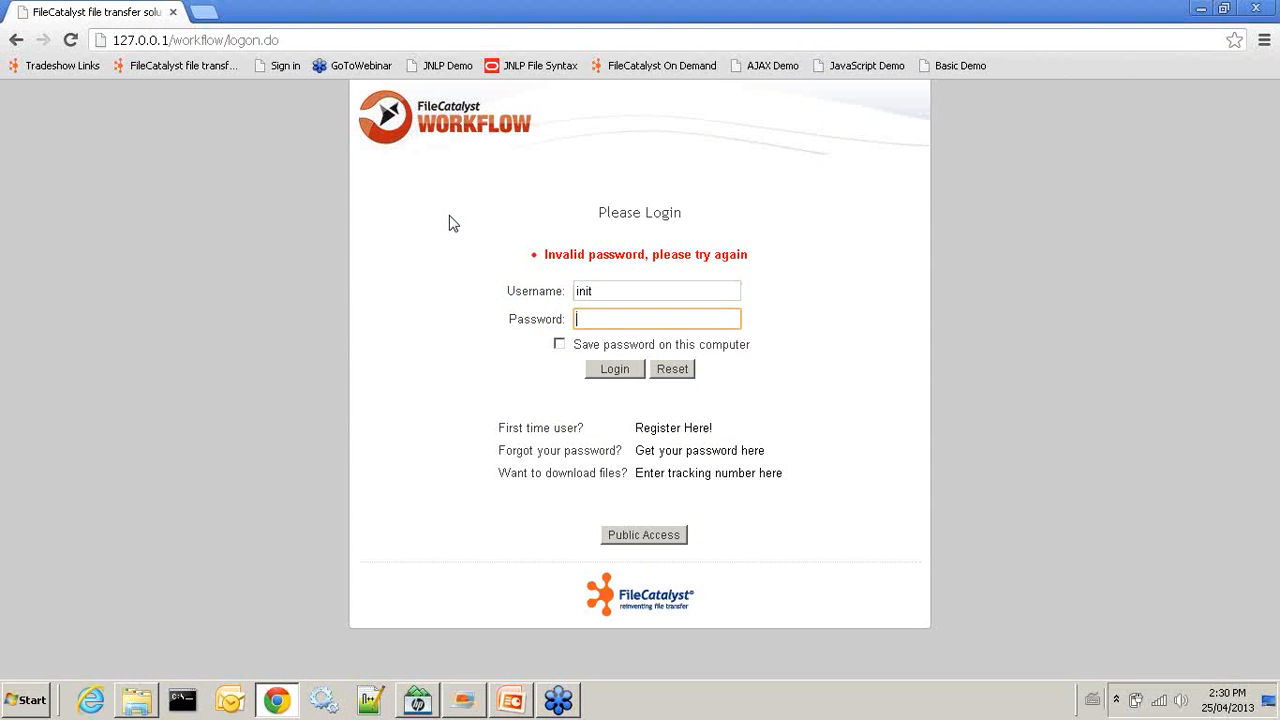
pyautogui.write('admin')
pyautogui.press('Return')
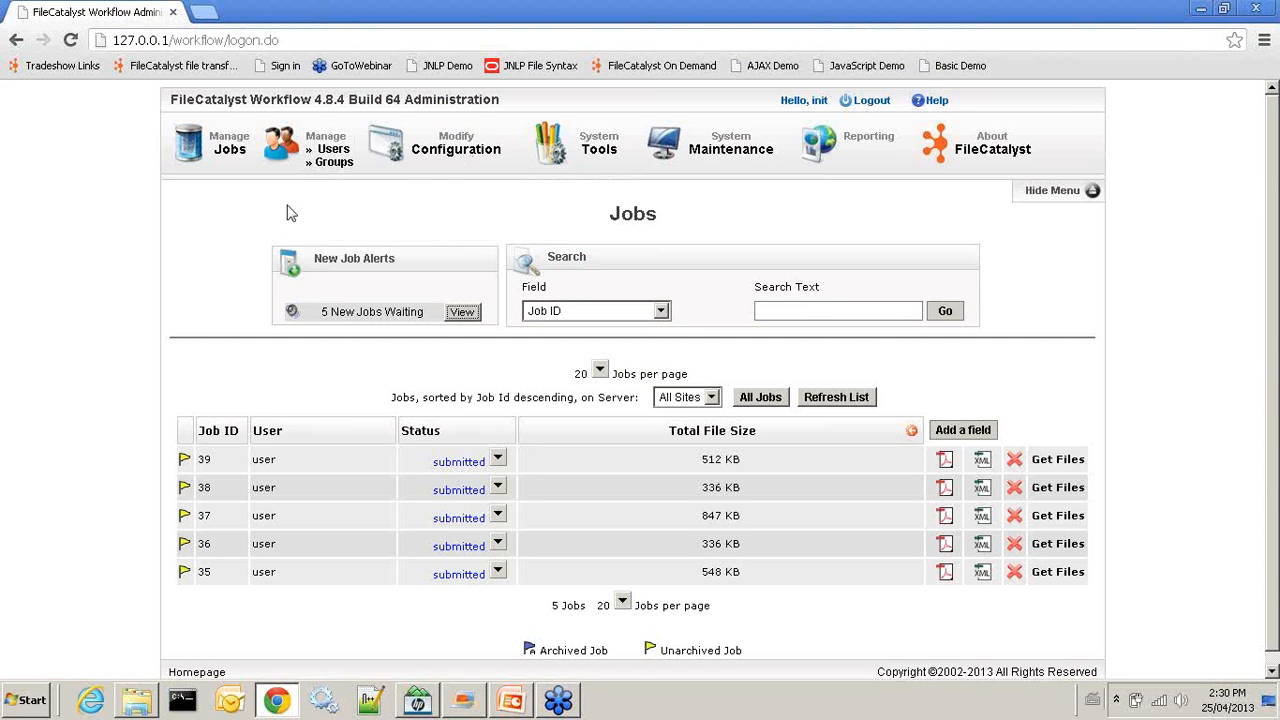
# Open Form 1 of the Send Files to Users (Distribution) order form
pyautogui.click(440, 172)
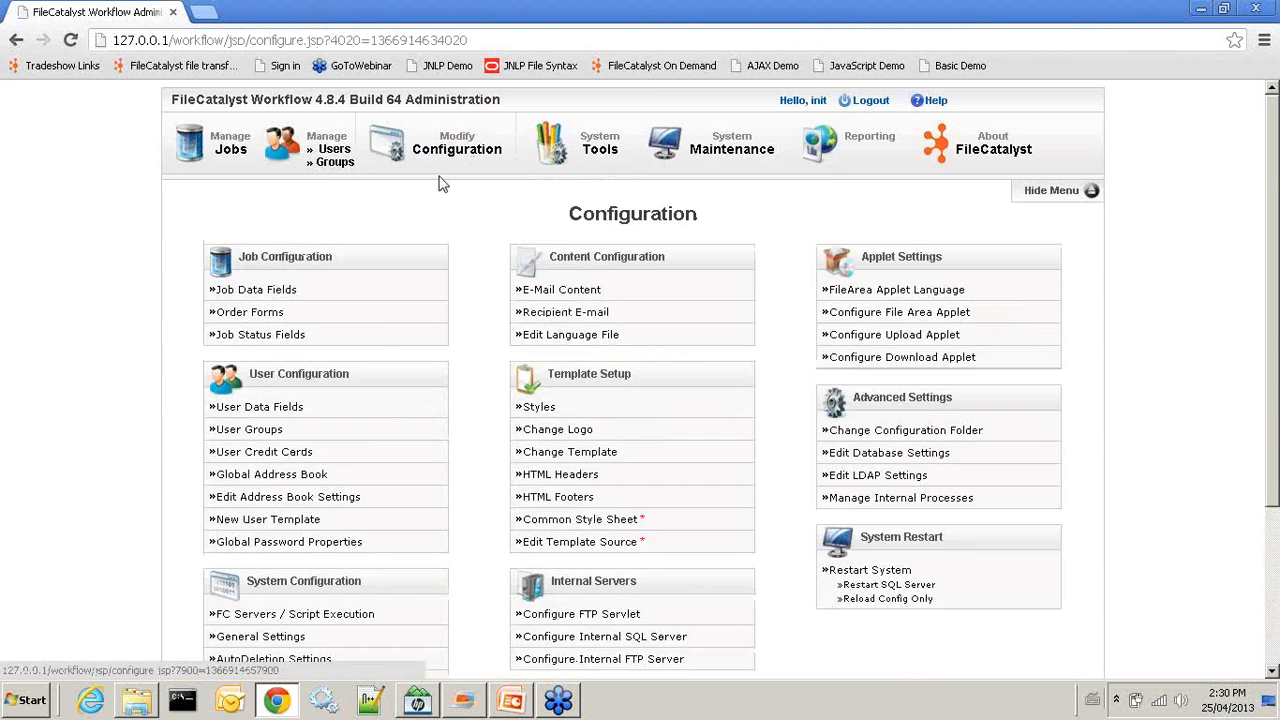
pyautogui.click(252, 313)
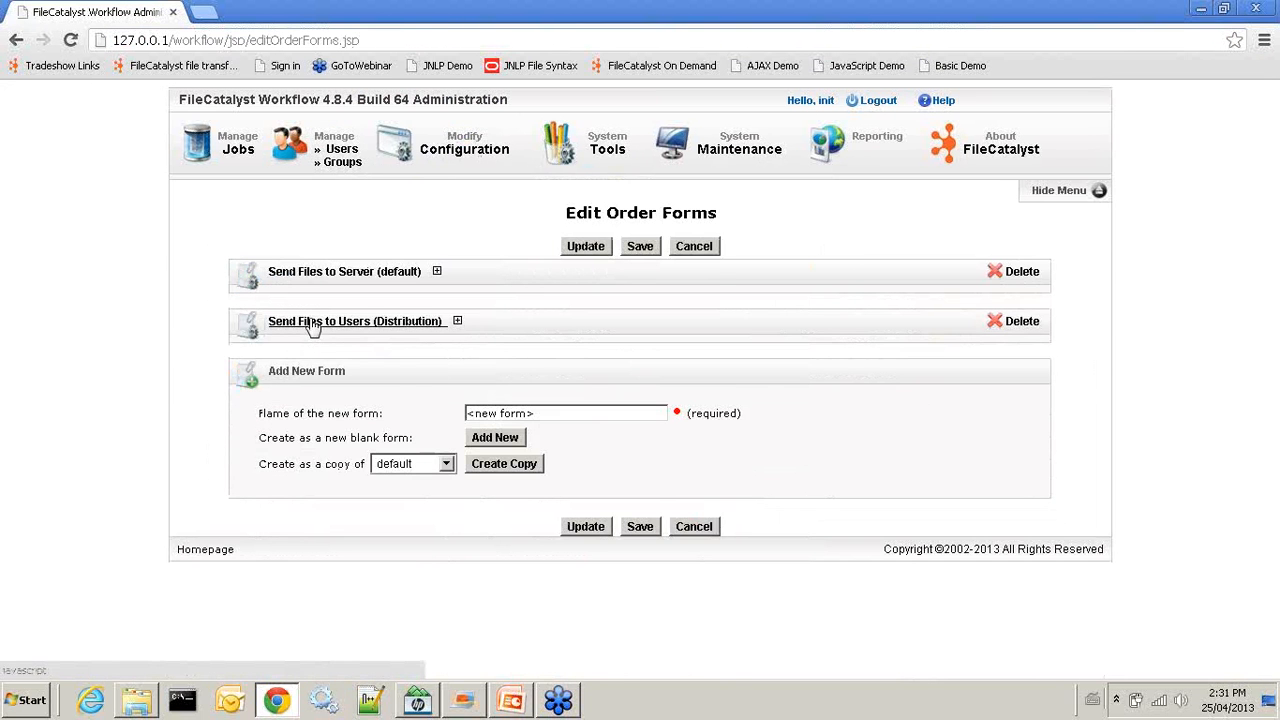
pyautogui.click(372, 322)
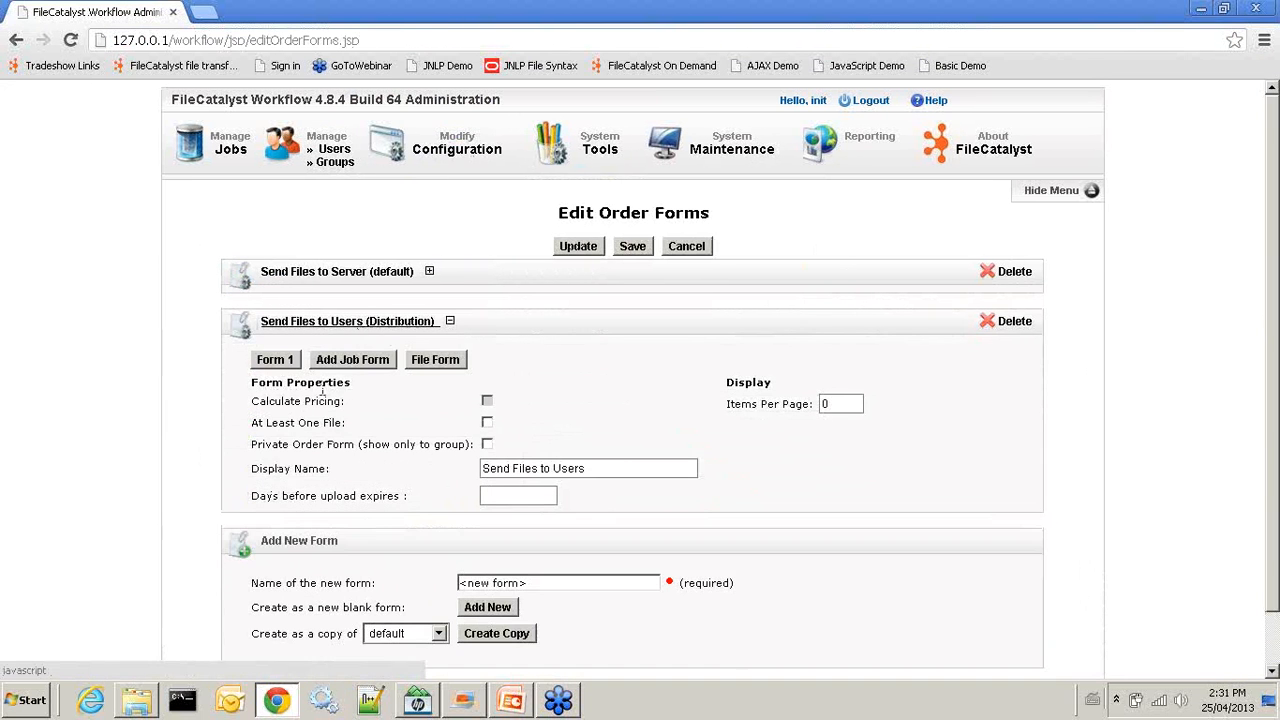
pyautogui.click(278, 364)
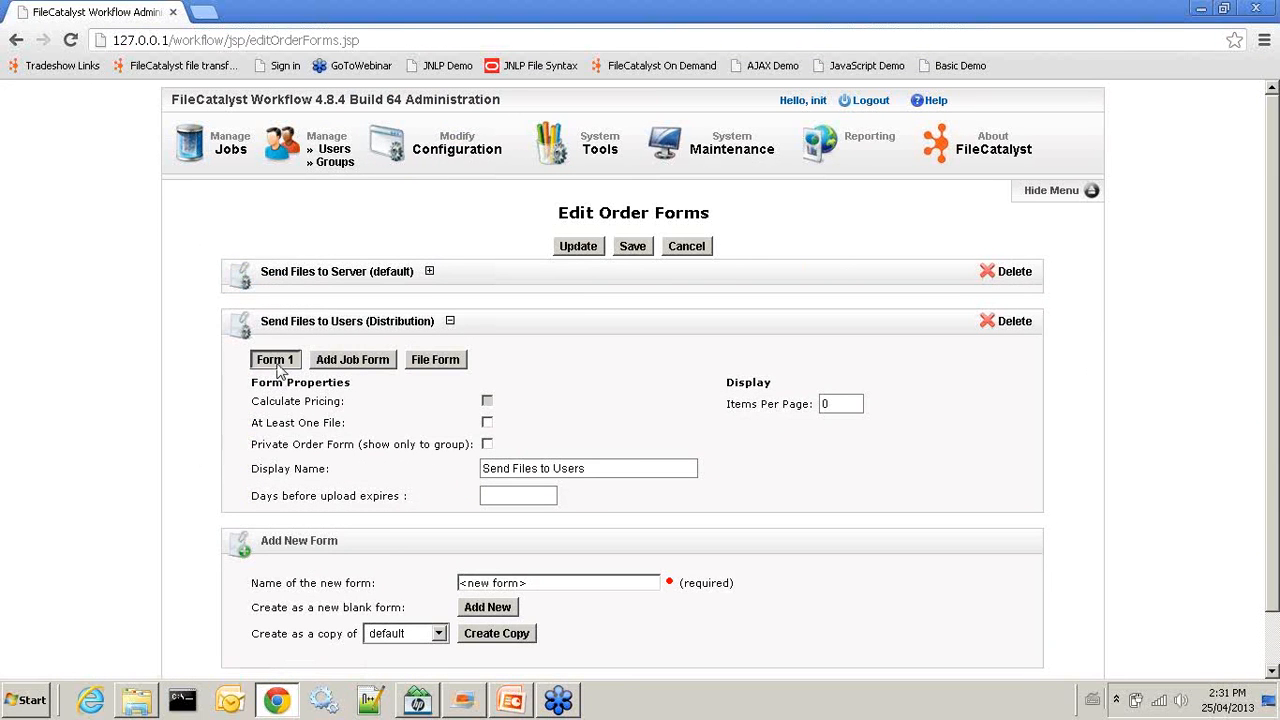
# Enter a demo recipient e-mail address as the Recipient Email default value
pyautogui.click(465, 392)
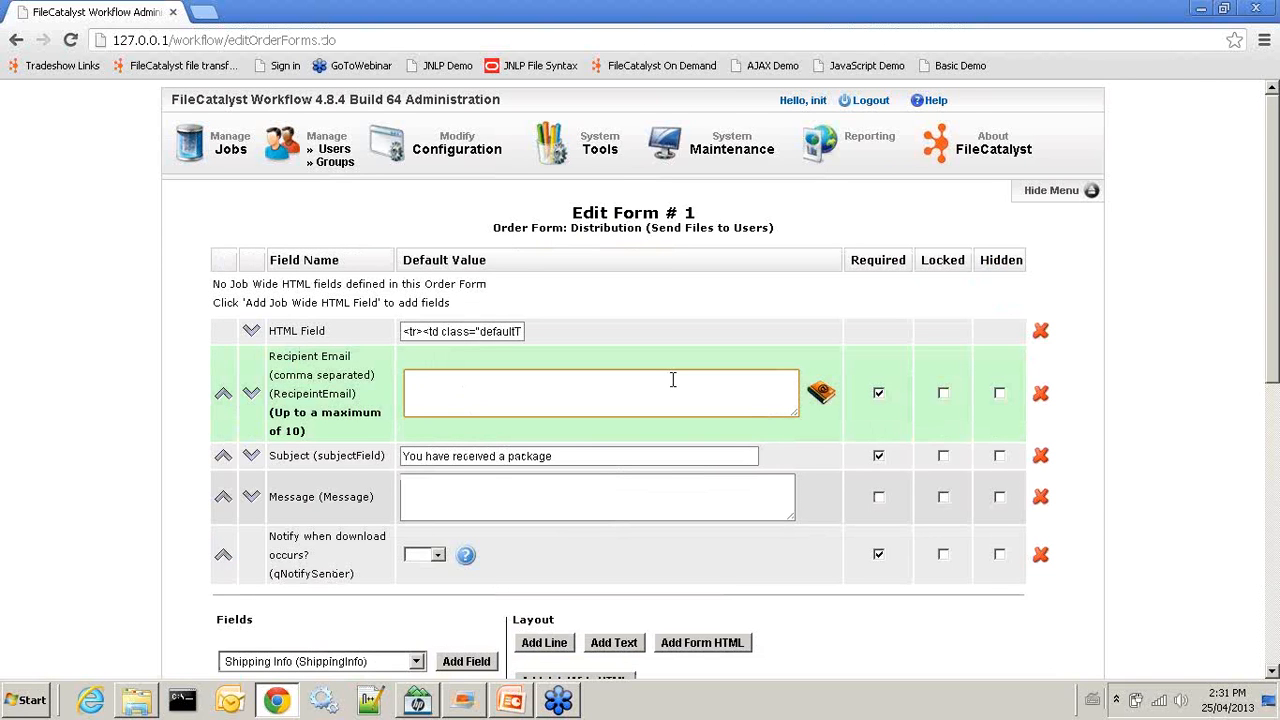
pyautogui.write('john@filecatalyst.demo')
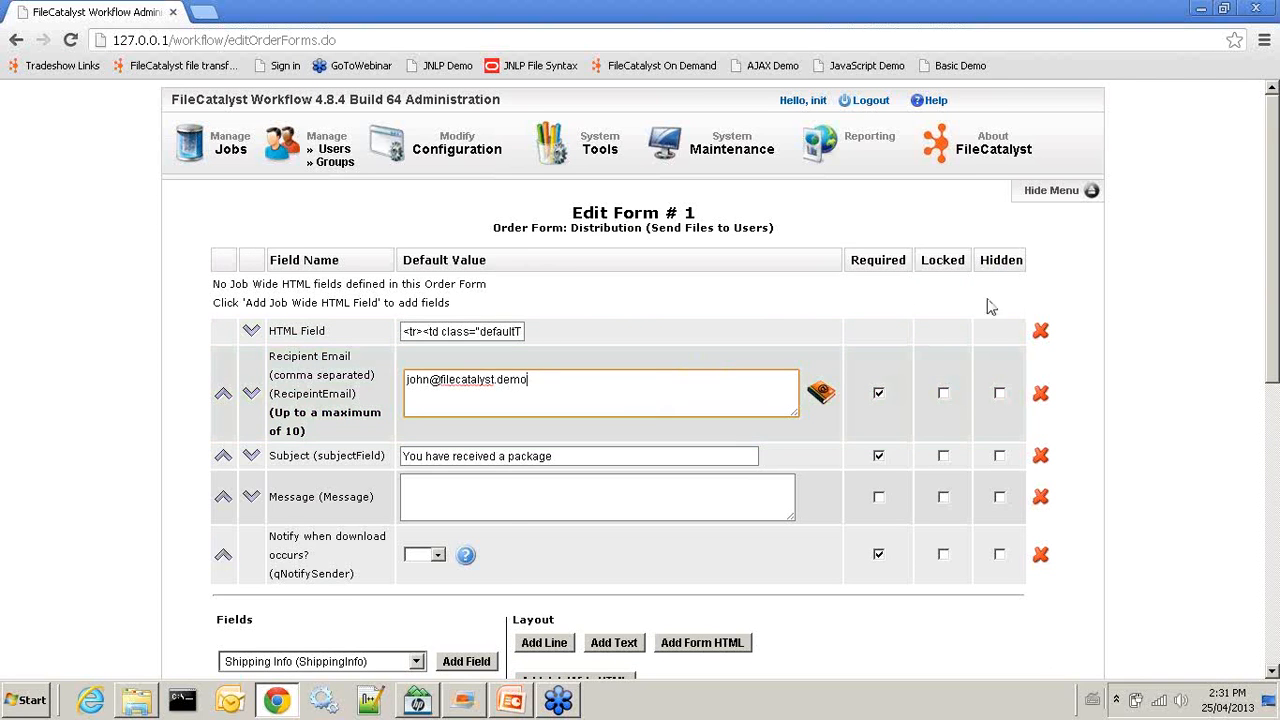
pyautogui.scroll(-5, 627, 391)
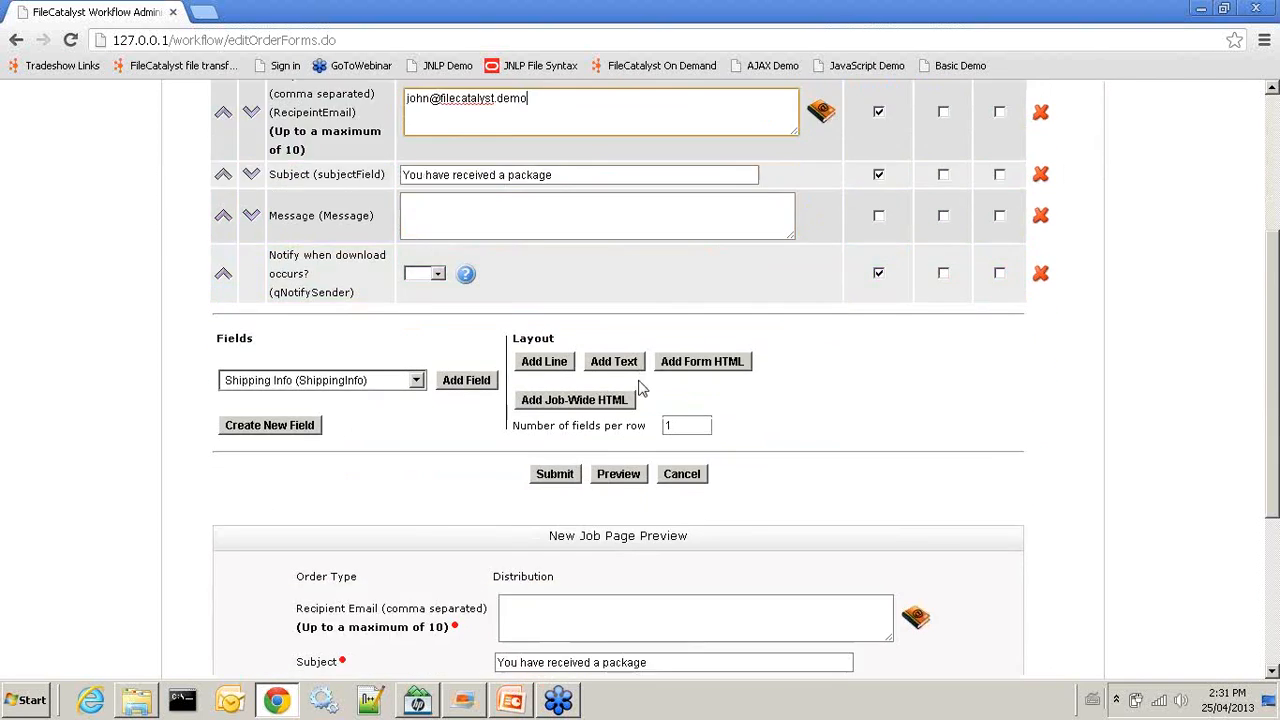
pyautogui.scroll(5, 644, 401)
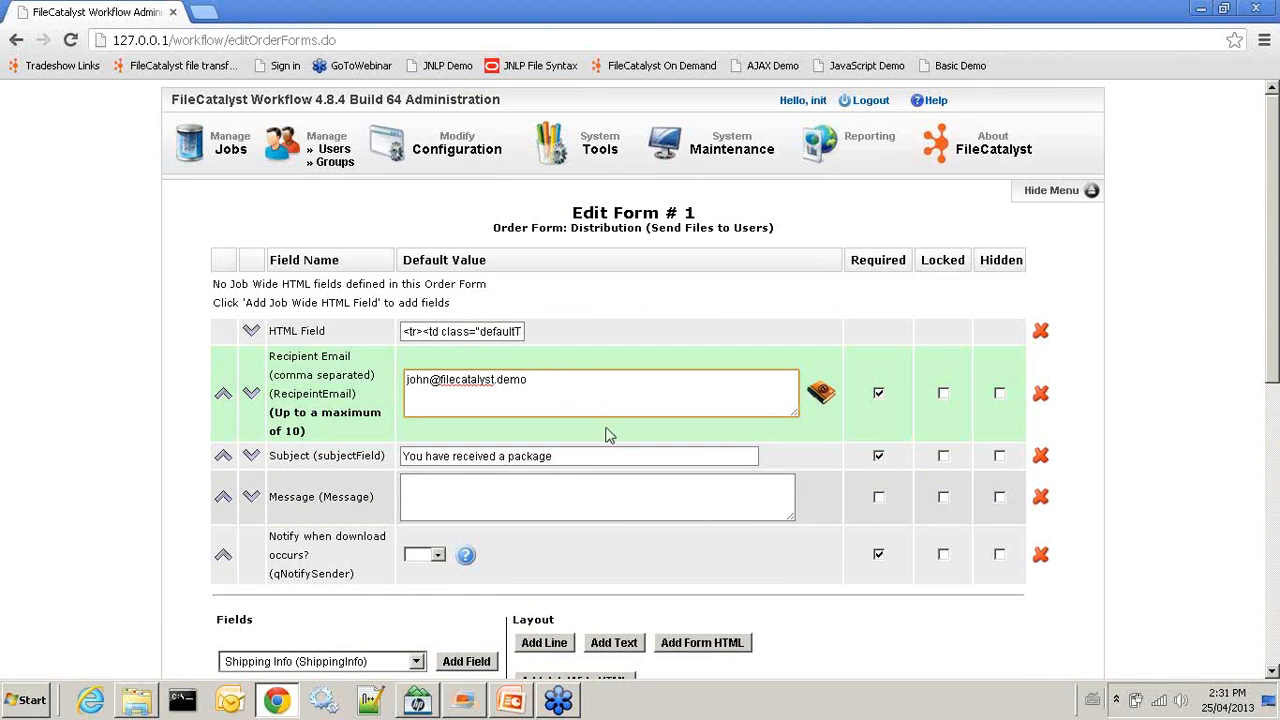
# Remove the trailing comma from the recipient address and hide the Recipient Email and Subject fields
pyautogui.click(533, 381)
pyautogui.press('BackSpace')
pyautogui.moveTo(533, 381); pyautogui.dragTo(357, 390)
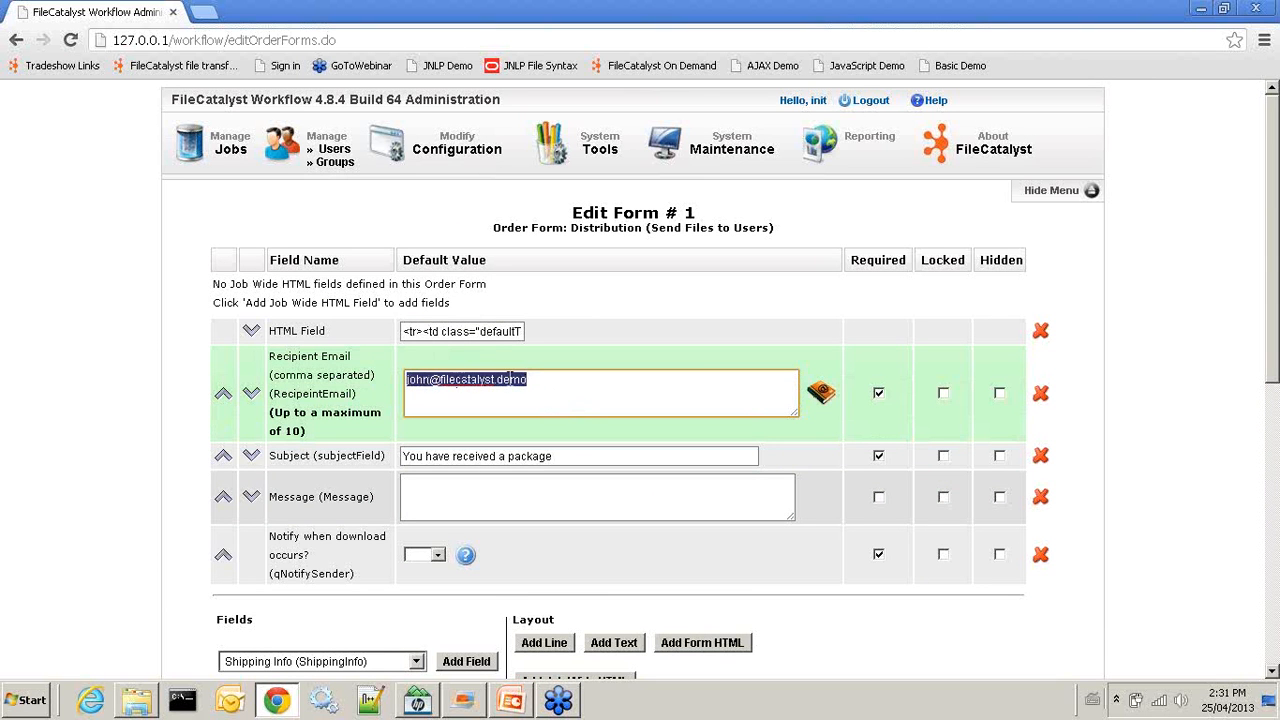
pyautogui.click(537, 381)
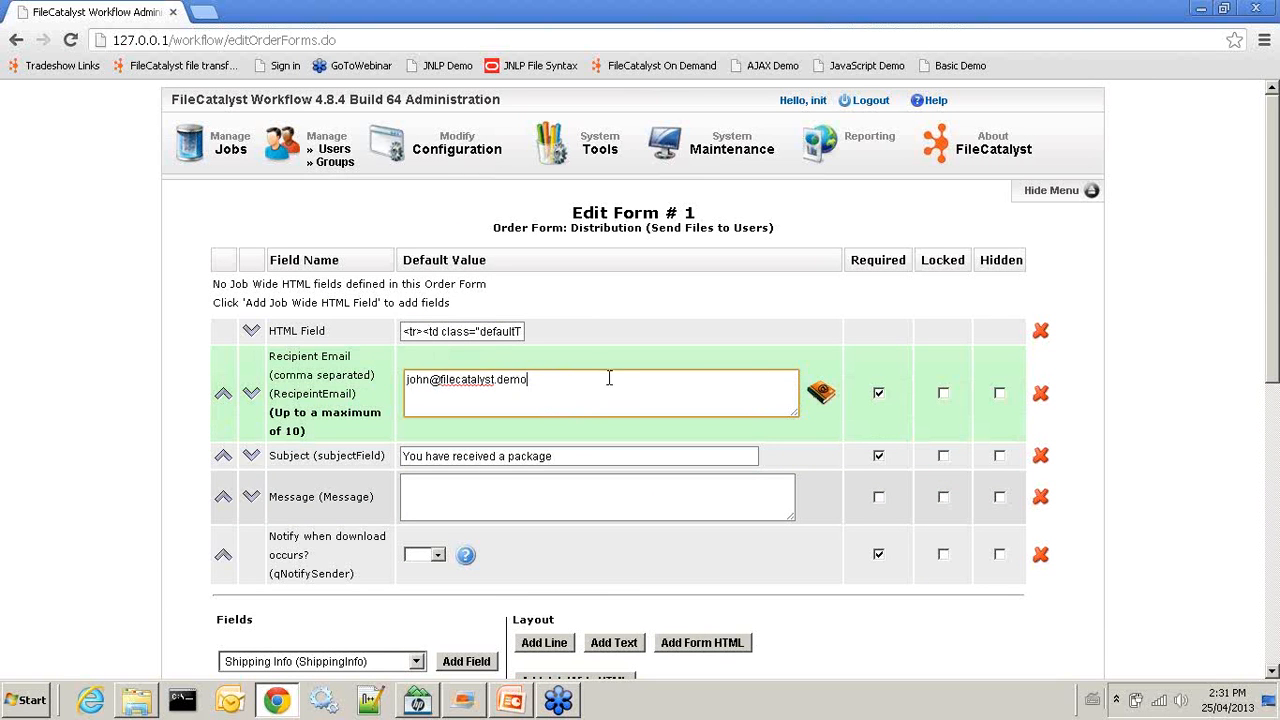
pyautogui.click(999, 393)
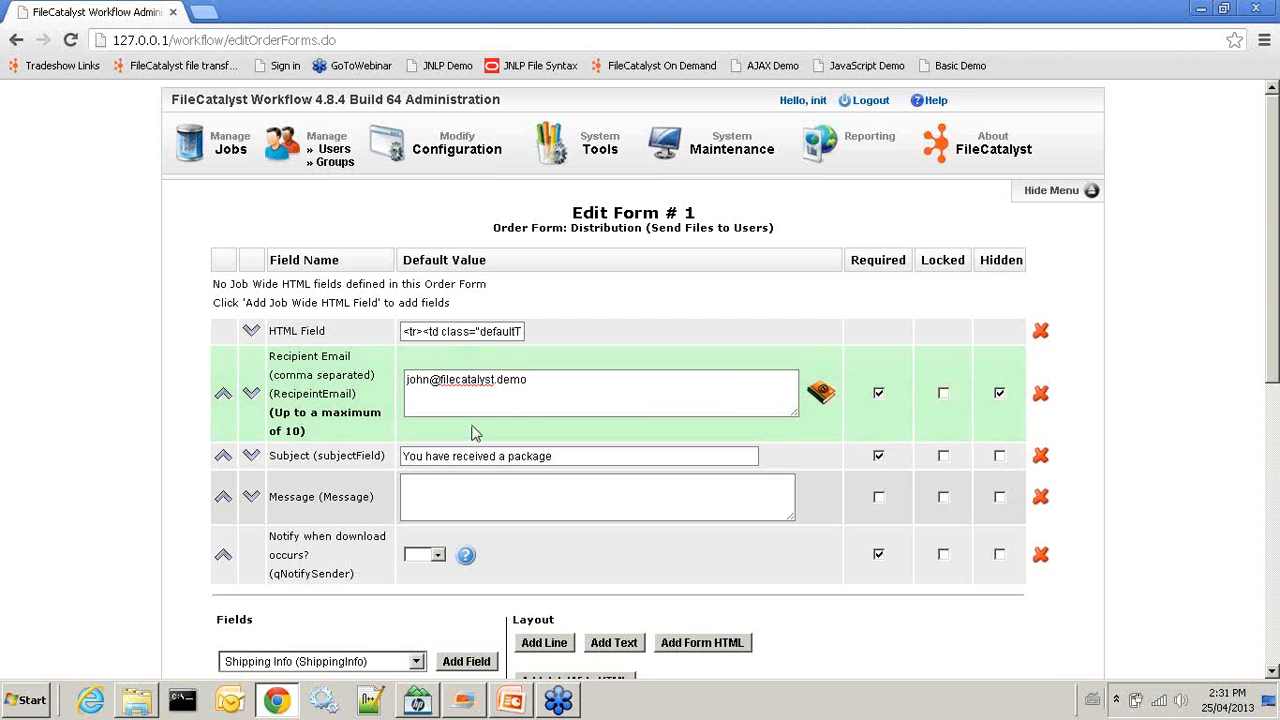
pyautogui.click(459, 383)
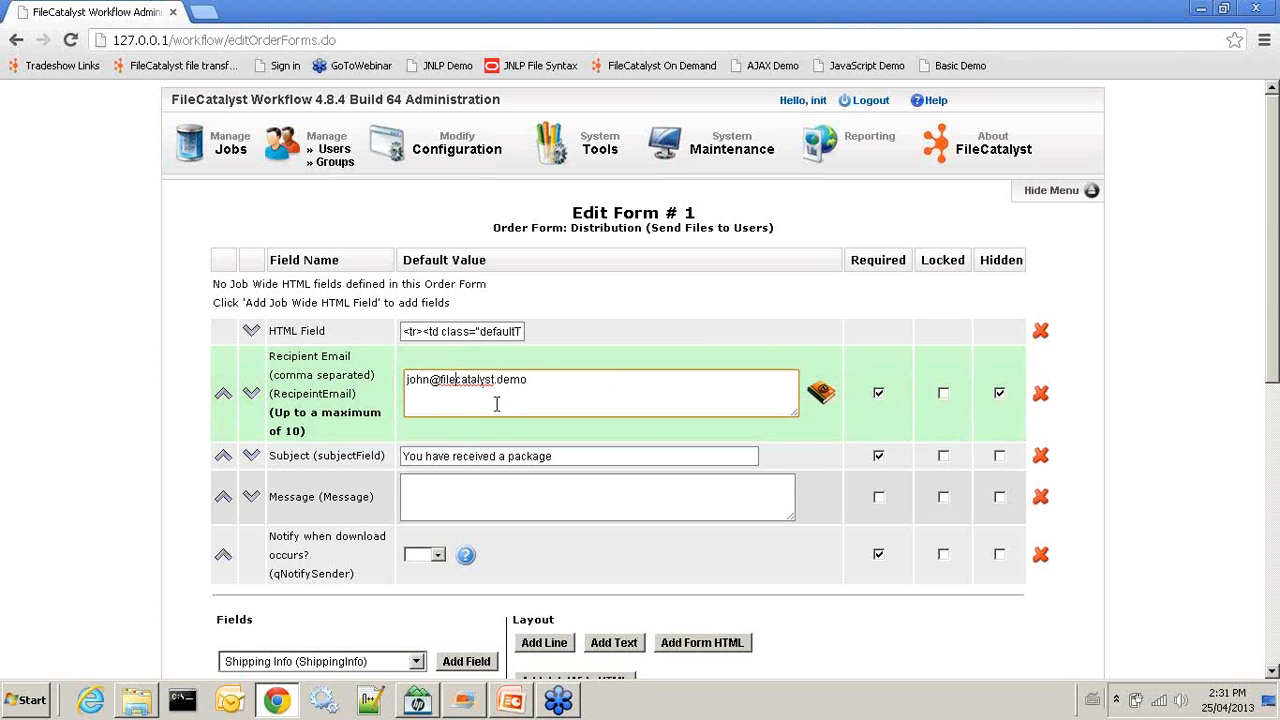
pyautogui.click(528, 495)
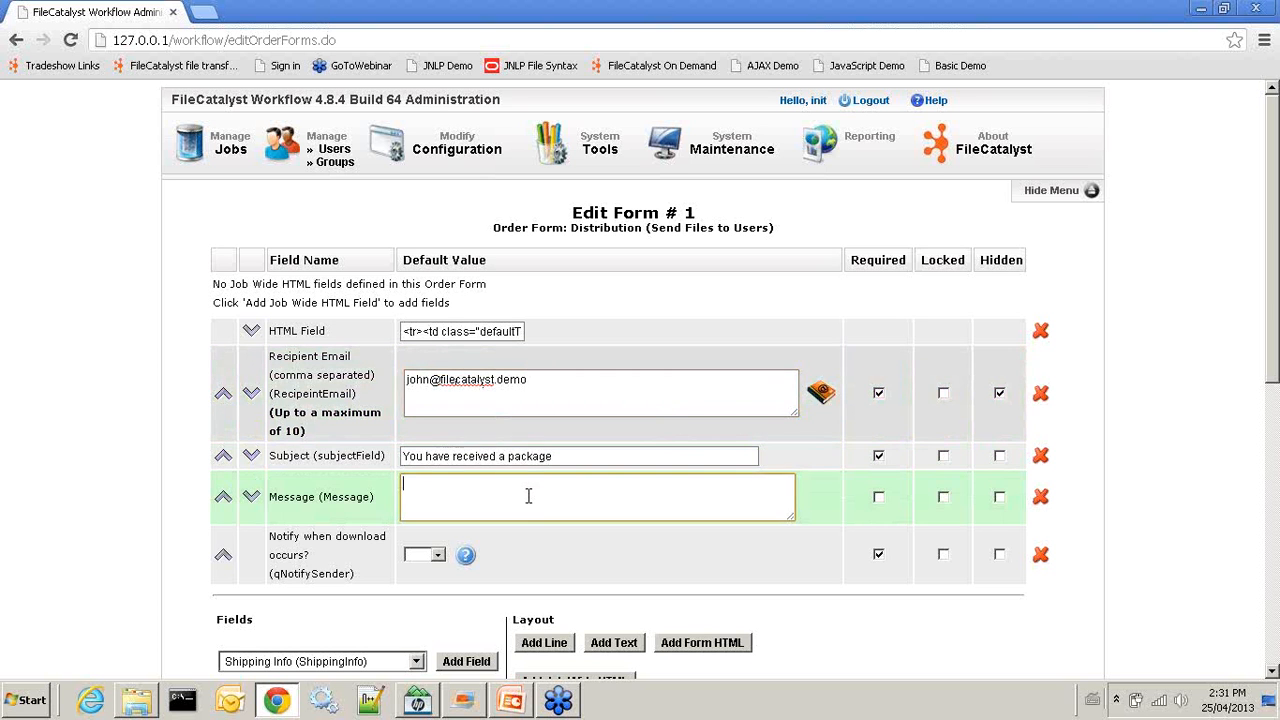
pyautogui.scroll(-2, 526, 496)
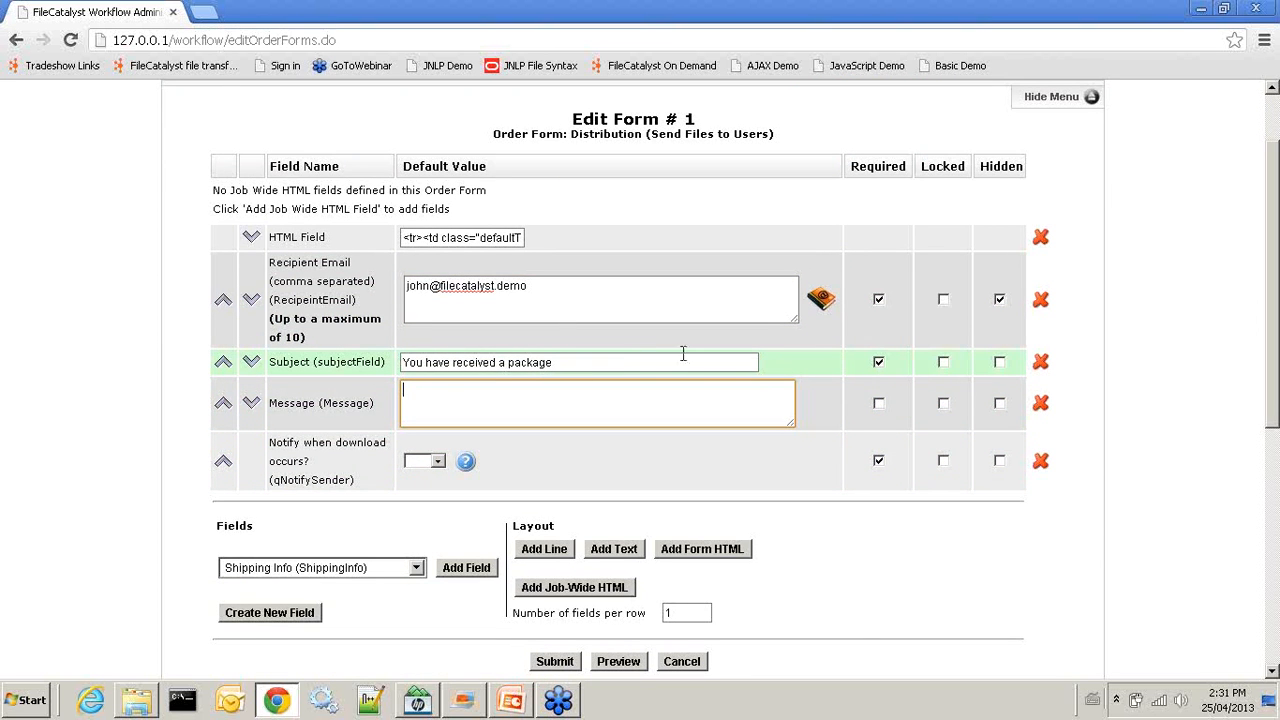
pyautogui.click(999, 361)
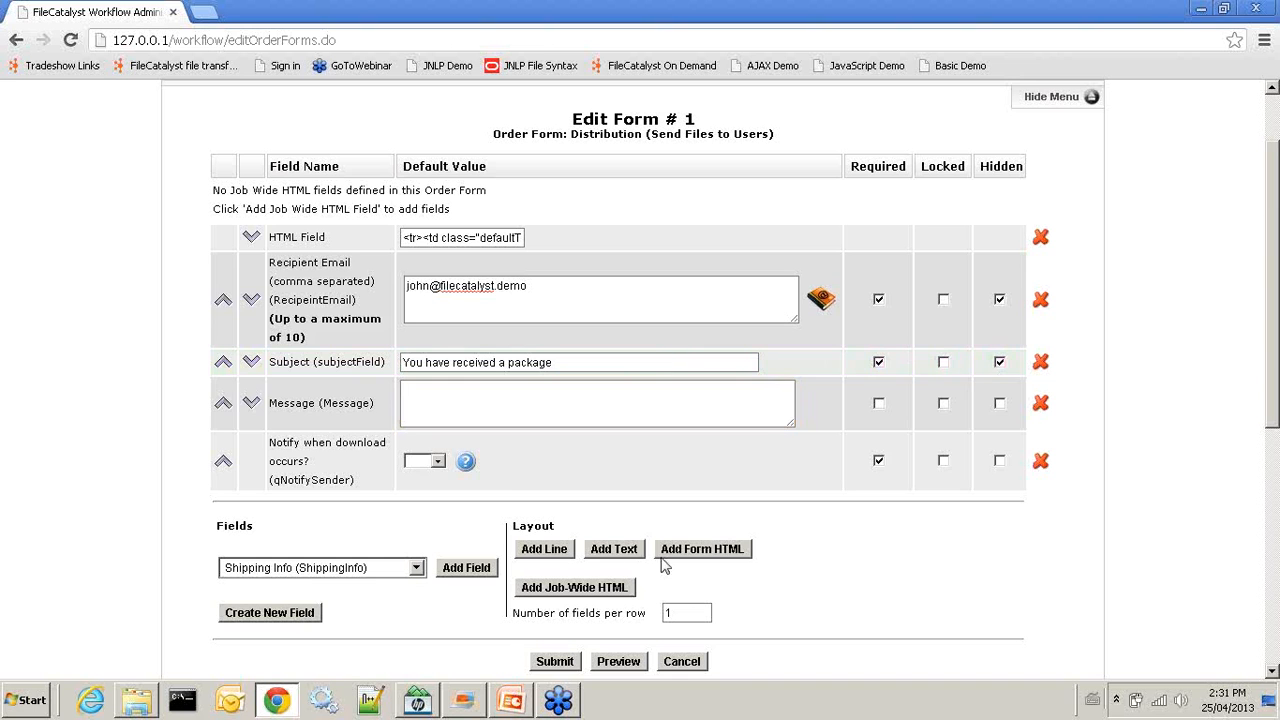
pyautogui.click(452, 384)
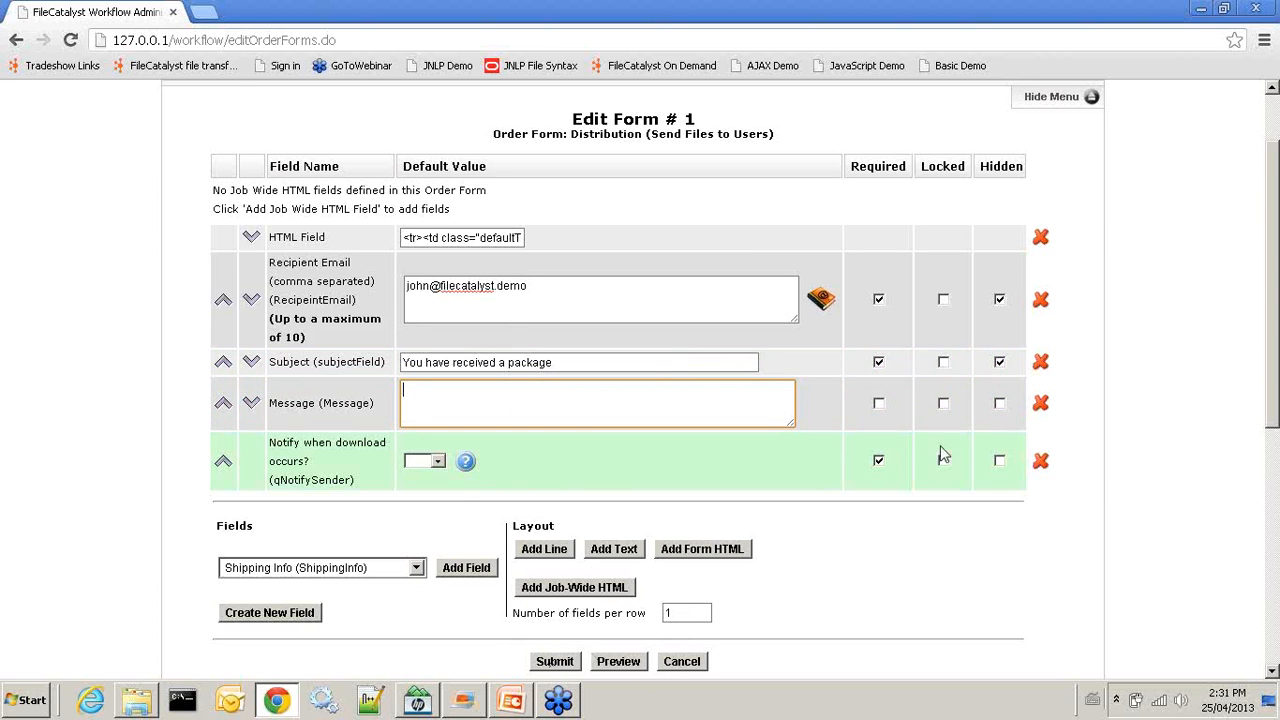
# Set Notify when download occurs to No, hide it, and submit the form
pyautogui.click(435, 461)
pyautogui.click(421, 502)
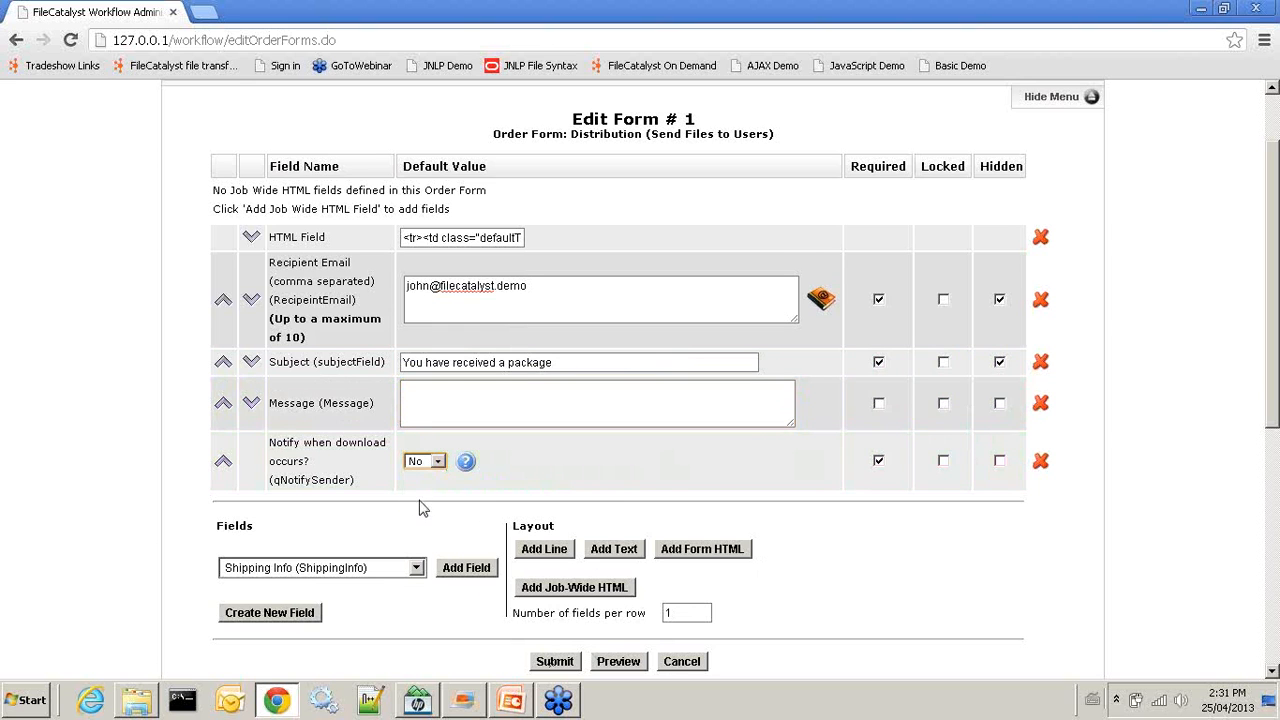
pyautogui.click(1000, 463)
pyautogui.scroll(-1, 590, 606)
pyautogui.scroll(2, 612, 390)
pyautogui.scroll(-2, 600, 491)
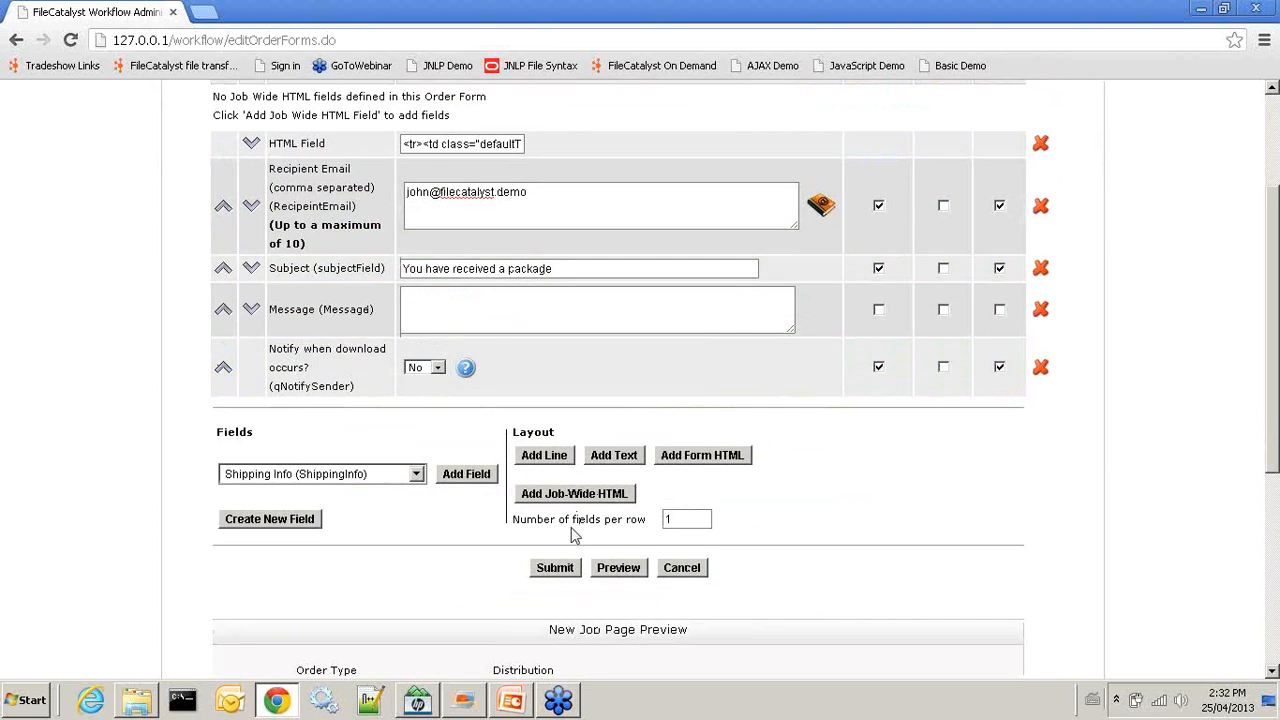
pyautogui.click(556, 570)
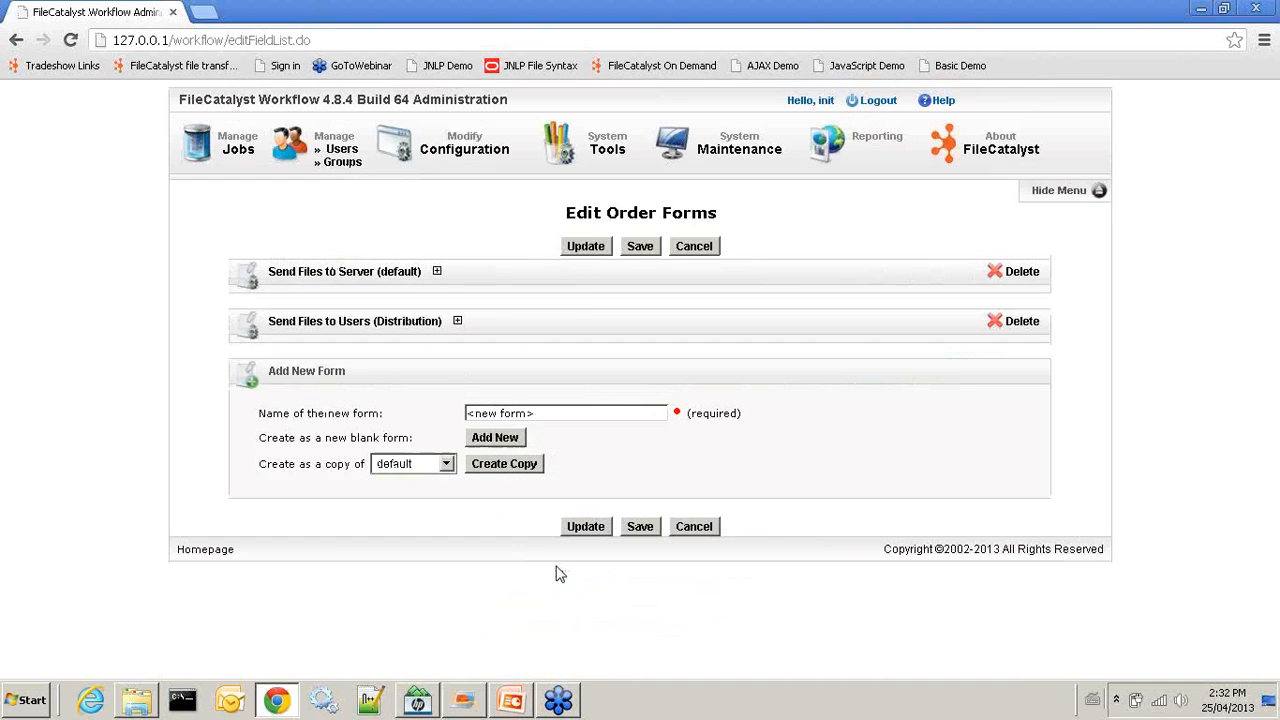
# Save the configuration, assign Send Files to Users (Distribution) to the uploads group, and log out
pyautogui.click(641, 532)
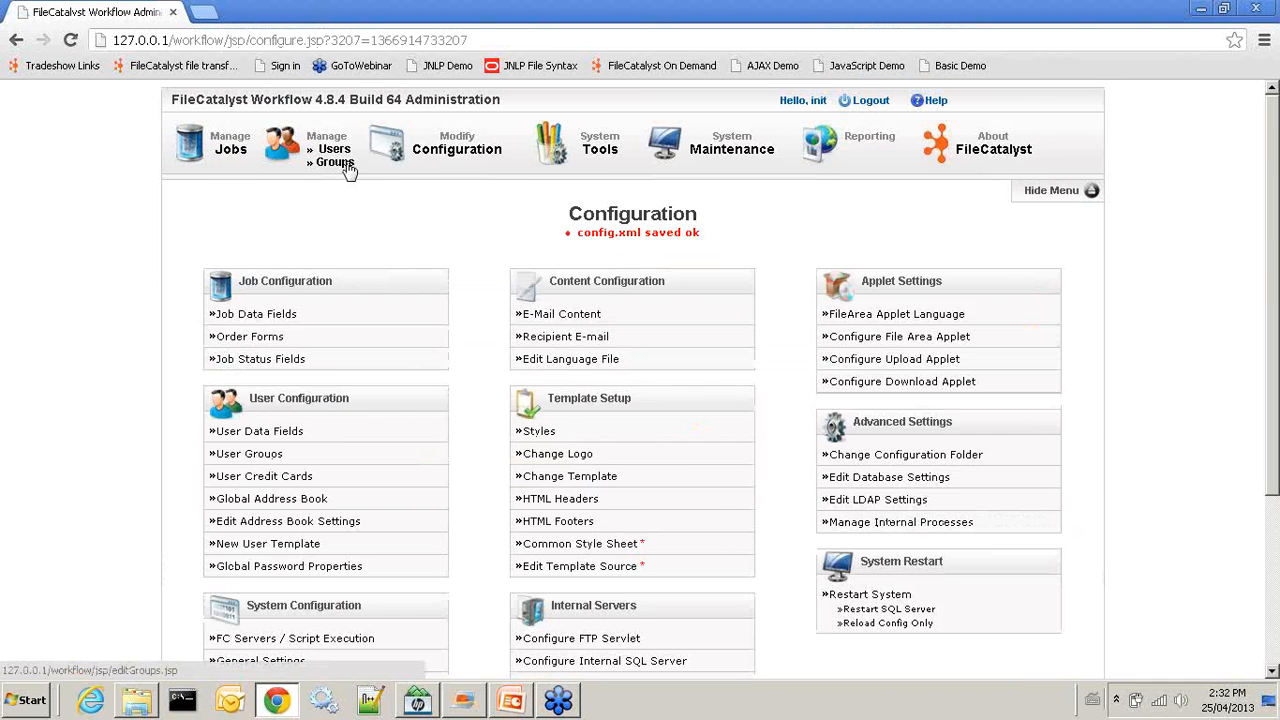
pyautogui.click(349, 172)
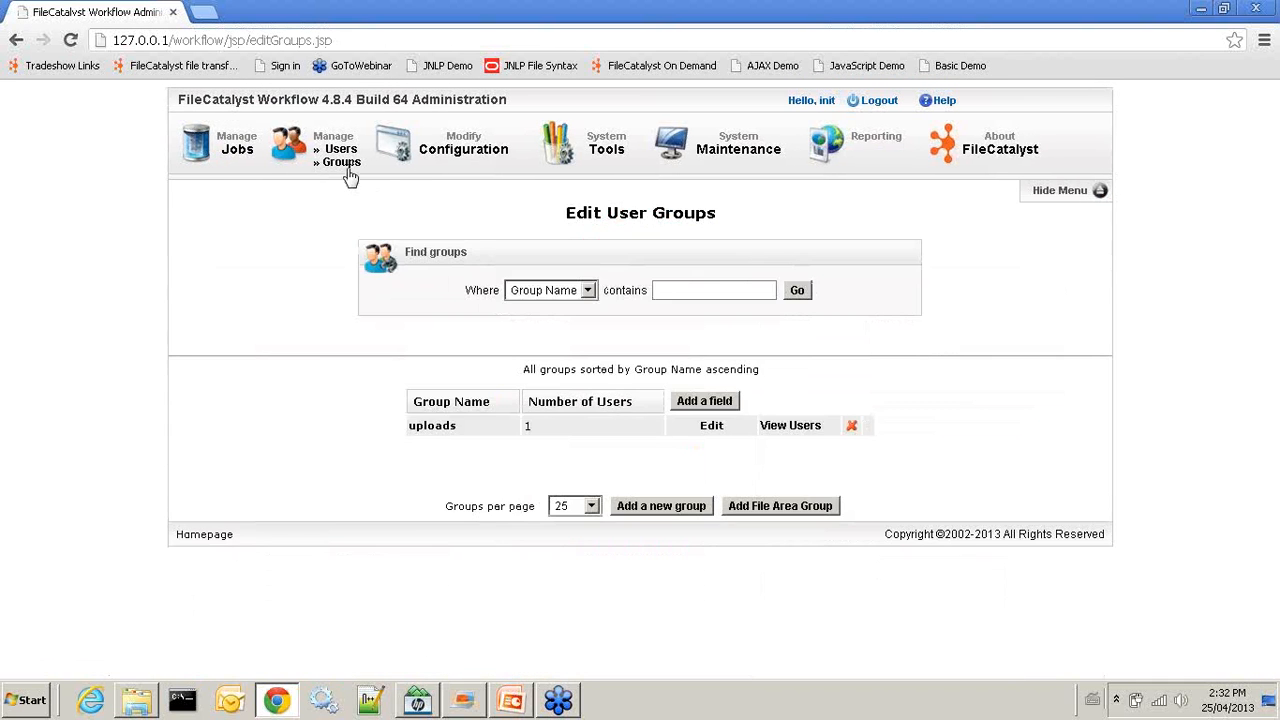
pyautogui.click(711, 426)
pyautogui.scroll(-1, 871, 500)
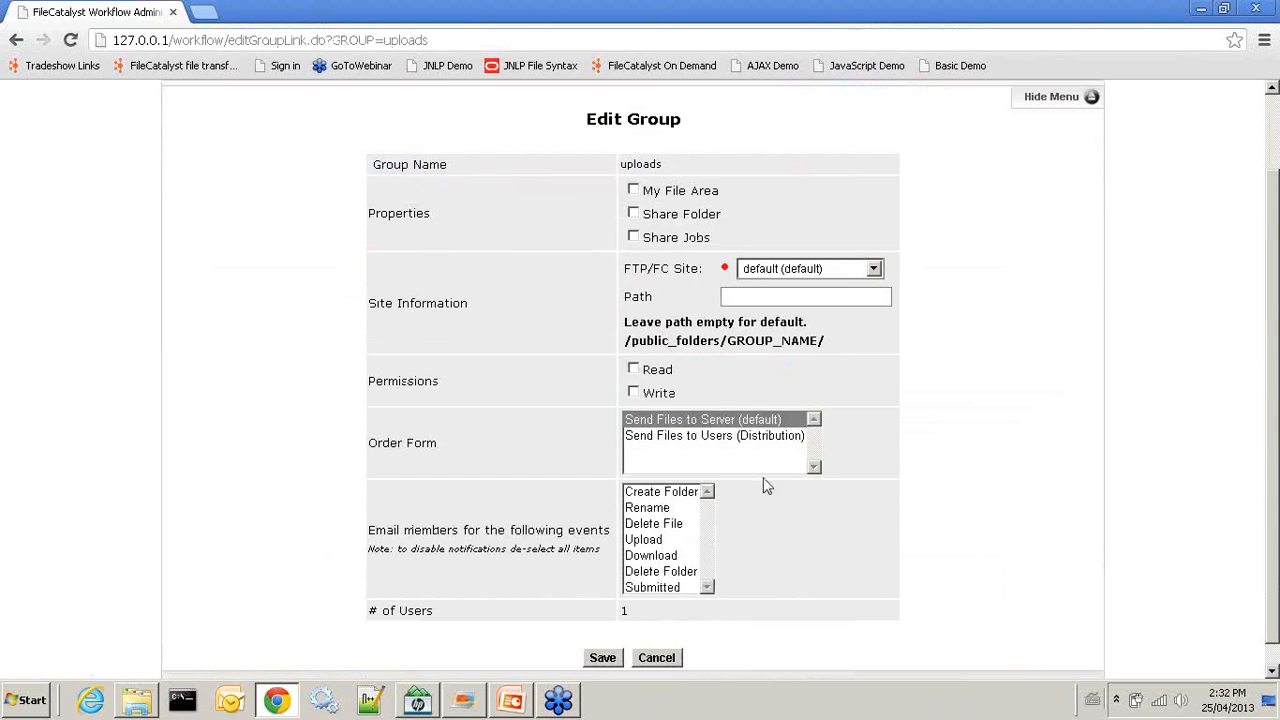
pyautogui.click(714, 437)
pyautogui.scroll(-1, 870, 466)
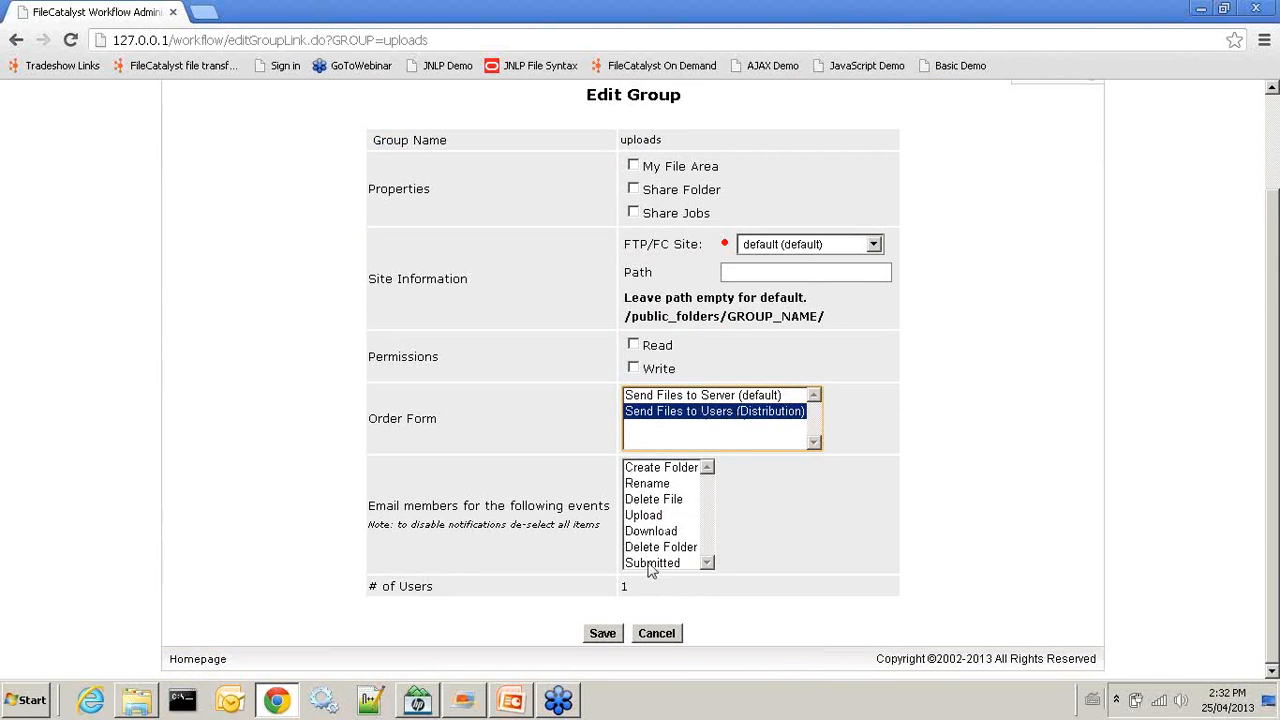
pyautogui.click(604, 636)
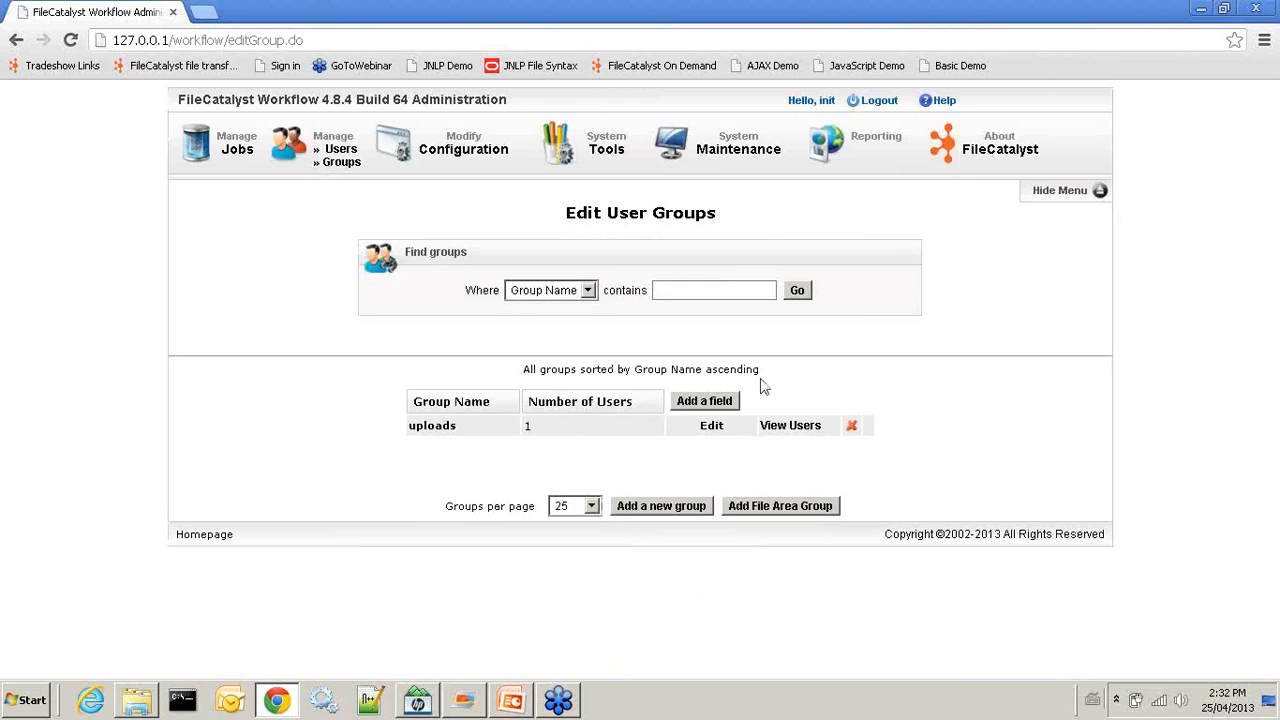
pyautogui.click(874, 100)
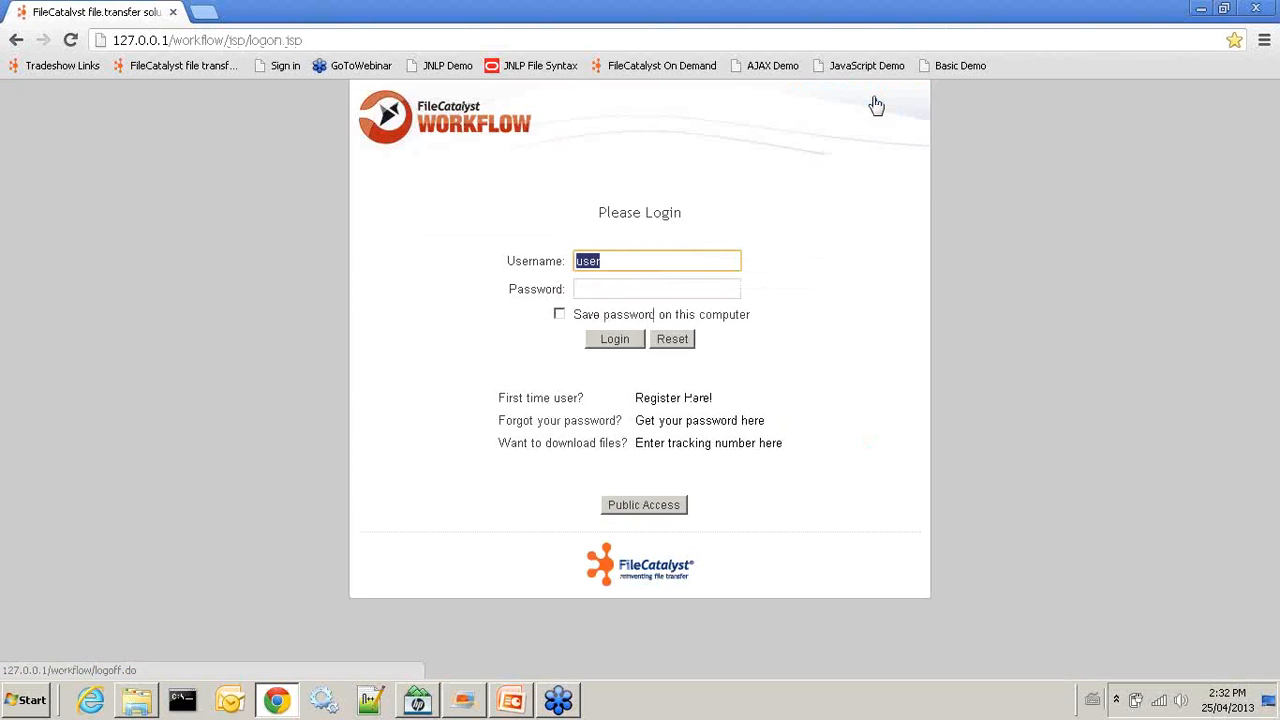
# Log in as the test user and start a new job with message 'here are the files'
pyautogui.click(595, 288)
pyautogui.write('*****')
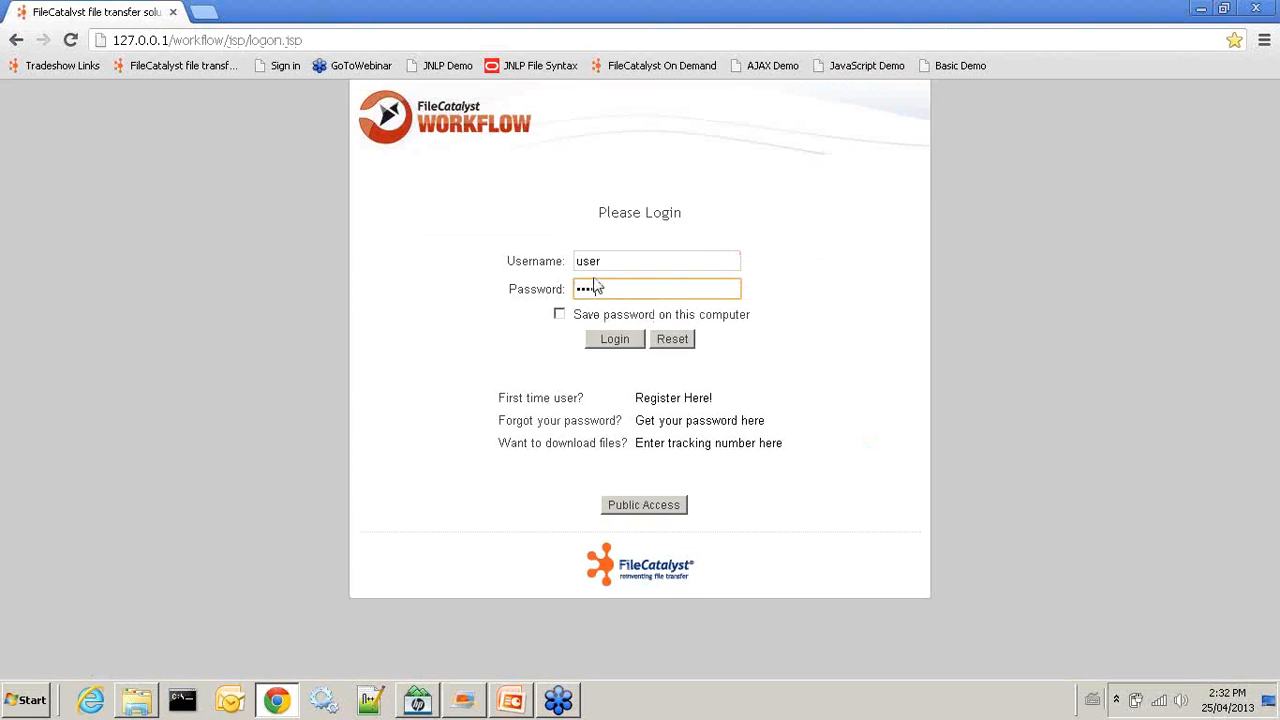
pyautogui.click(603, 345)
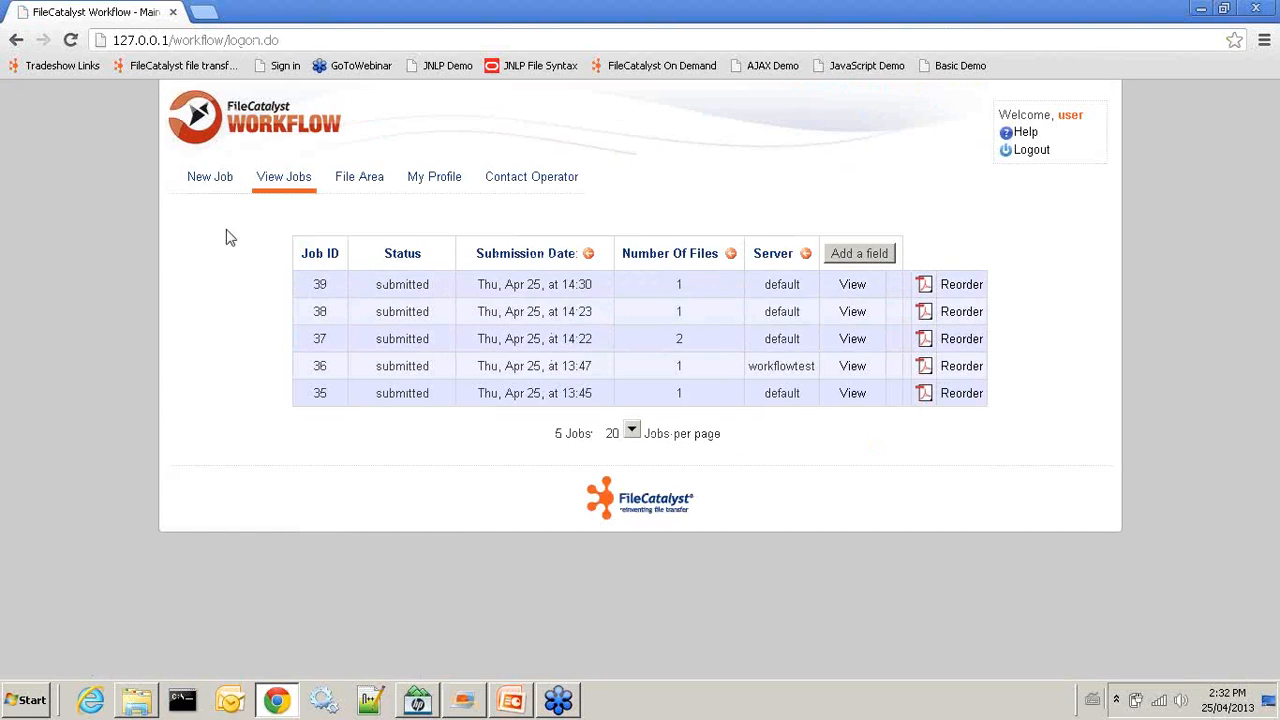
pyautogui.click(198, 189)
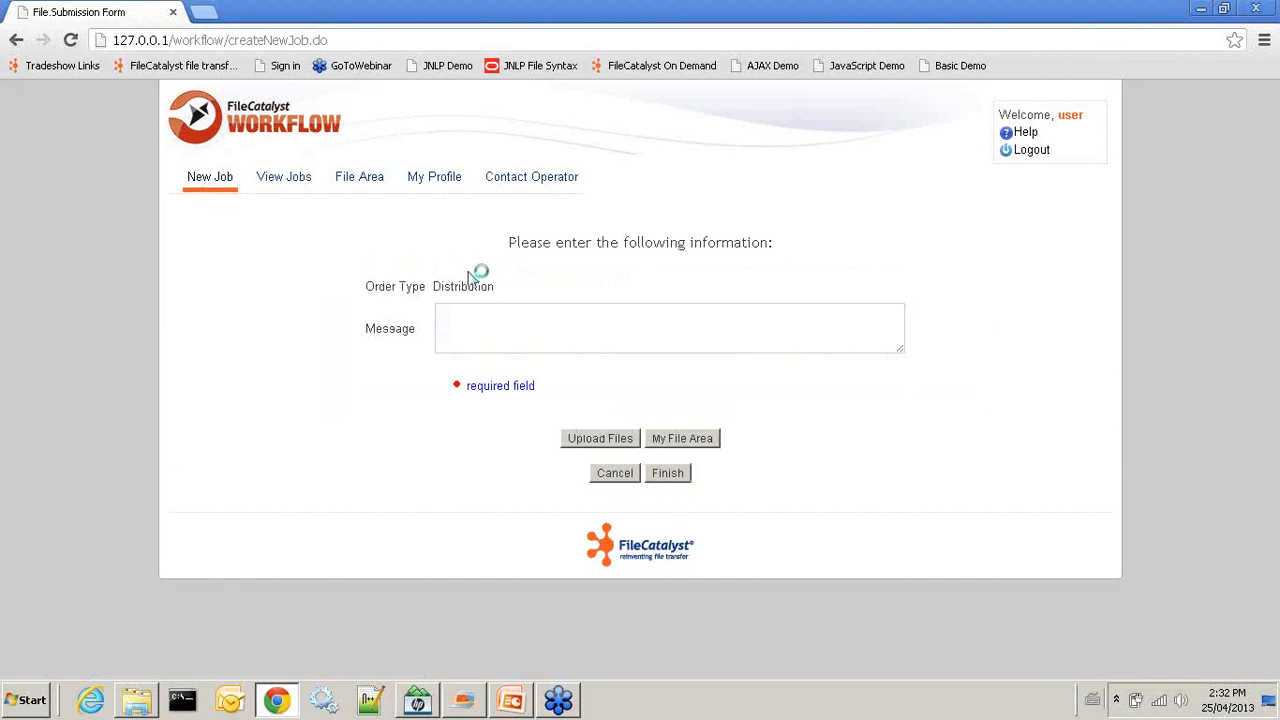
pyautogui.click(472, 316)
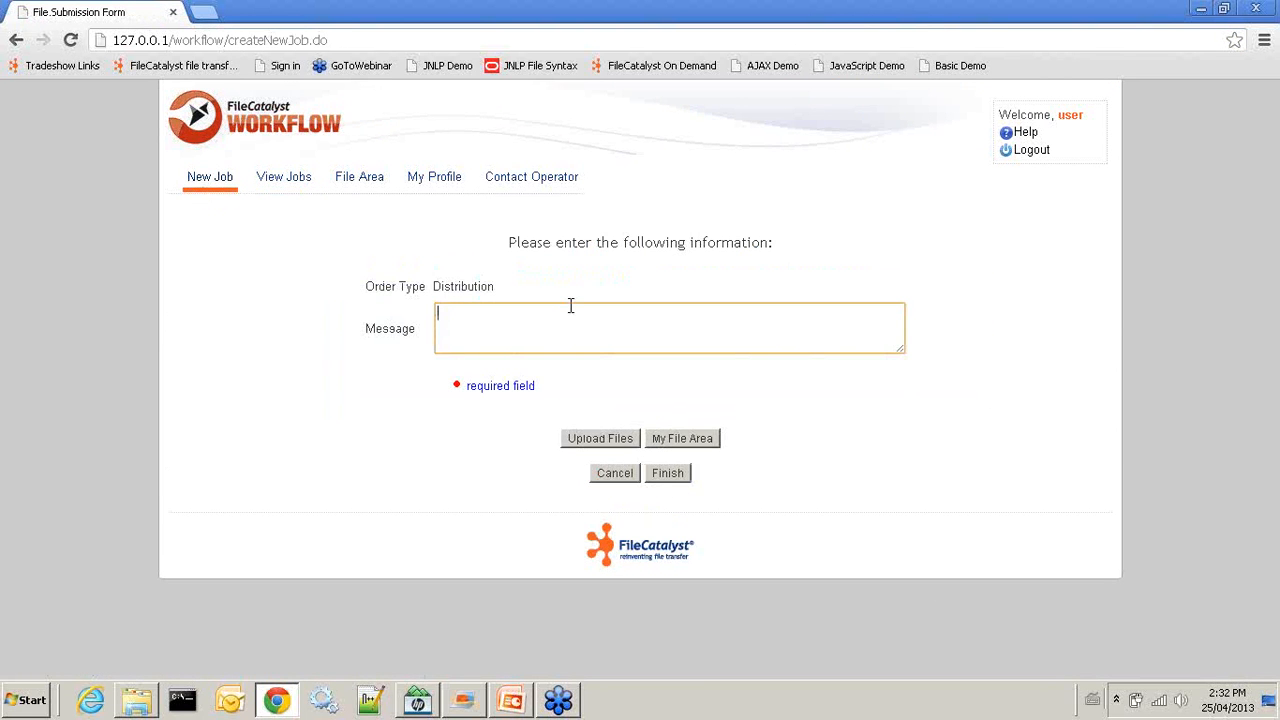
pyautogui.write('here are the files')
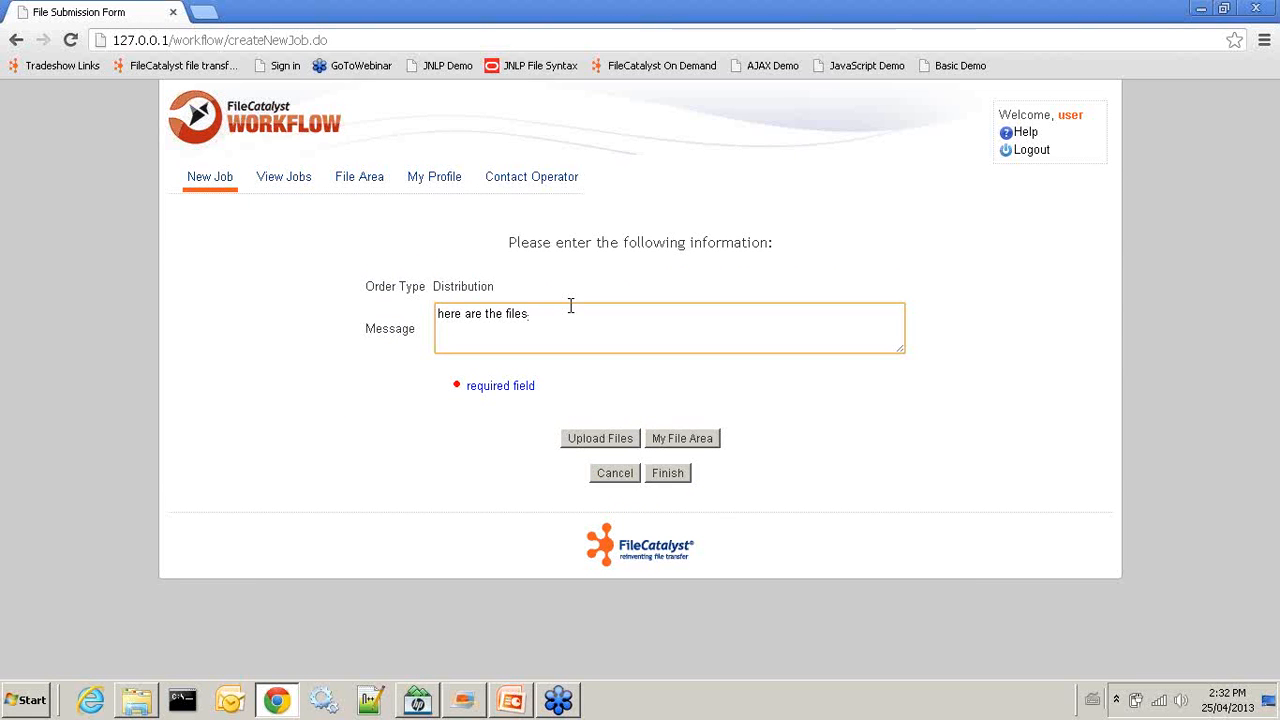
# Upload FileCatalyst_Central.pdf to the job and start the upload
pyautogui.click(600, 440)
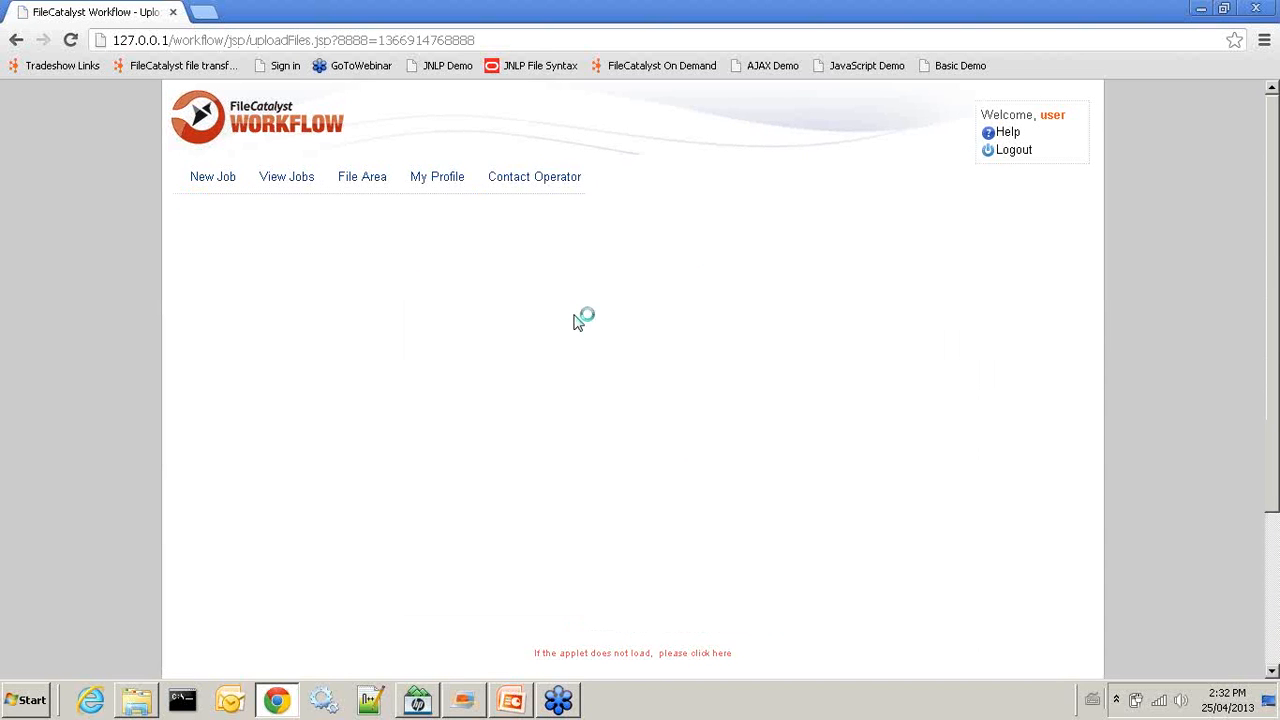
pyautogui.scroll(-1, 565, 463)
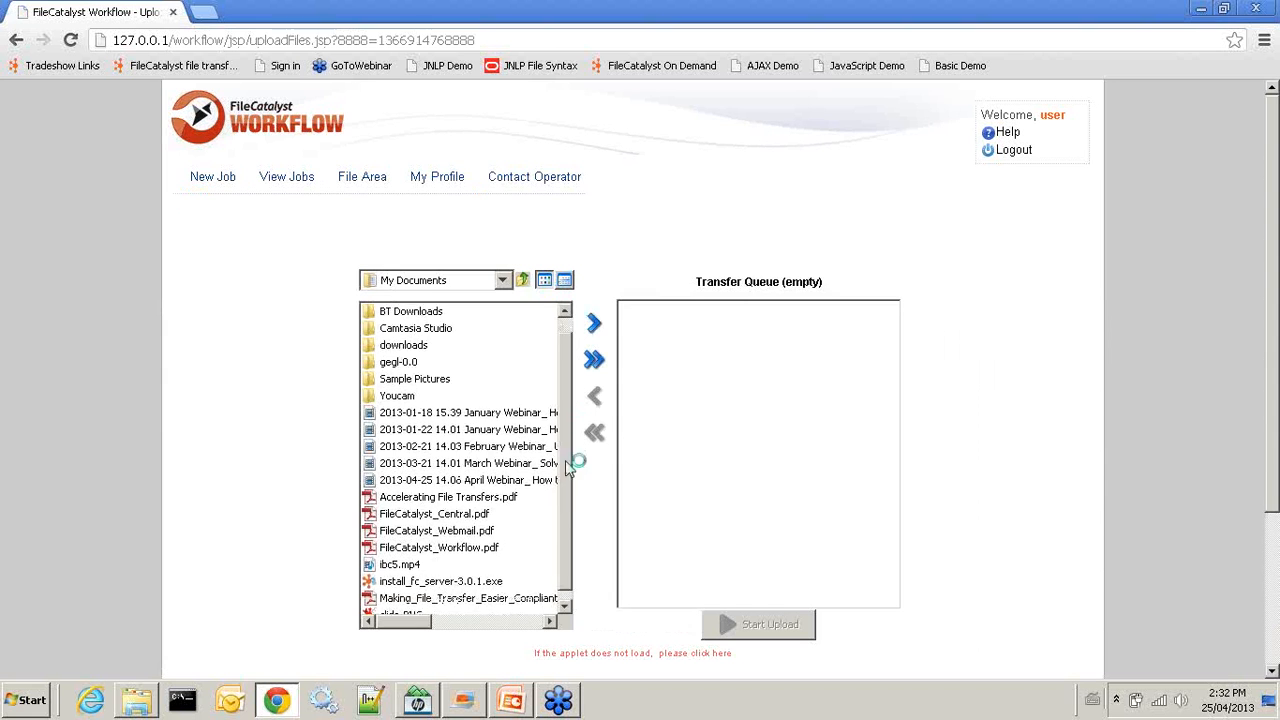
pyautogui.moveTo(470, 505); pyautogui.dragTo(763, 528)
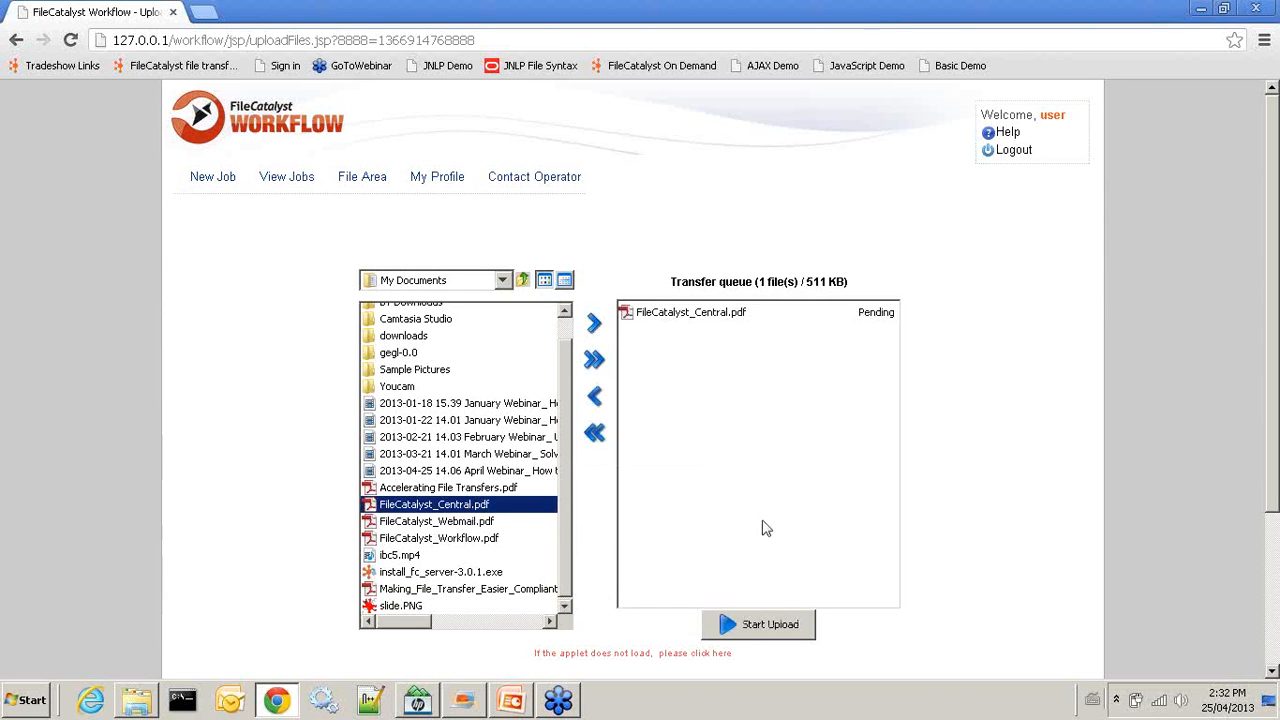
pyautogui.click(760, 624)
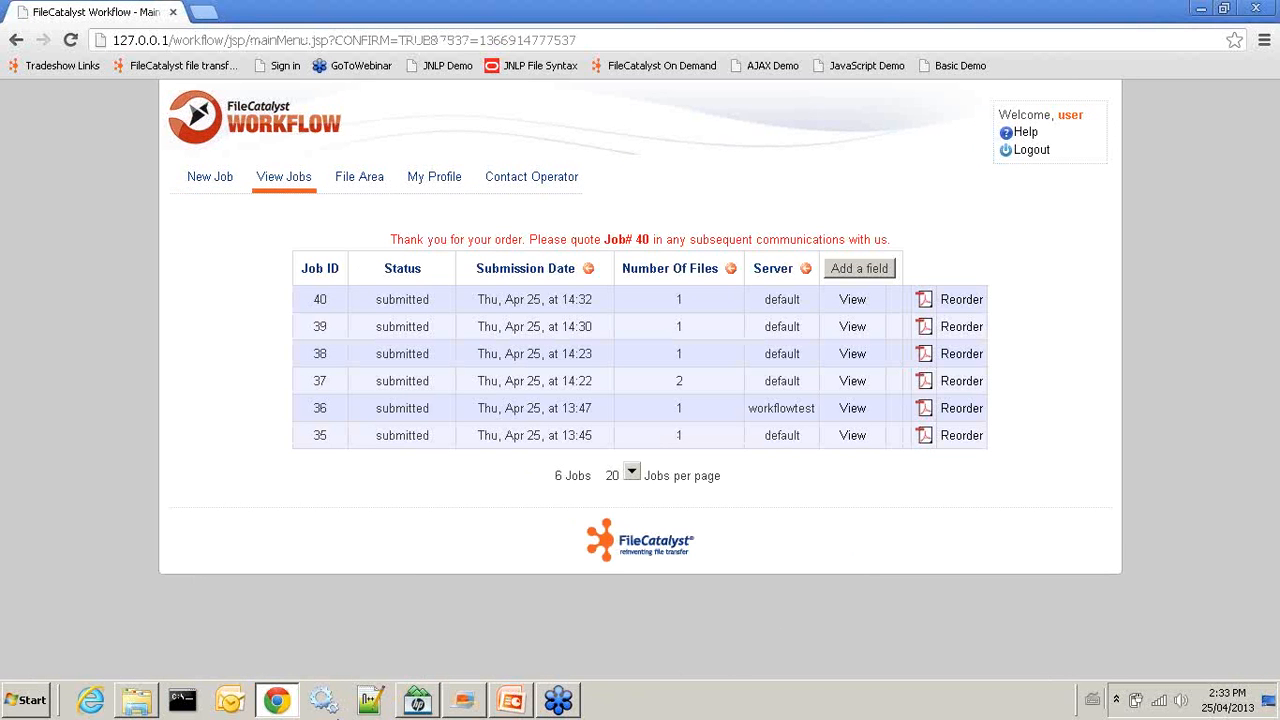
# Fetch new mail in Outlook, read the BV Expo package notice for FileCatalyst_Central.pdf, then minimize Outlook
pyautogui.click(229, 700)
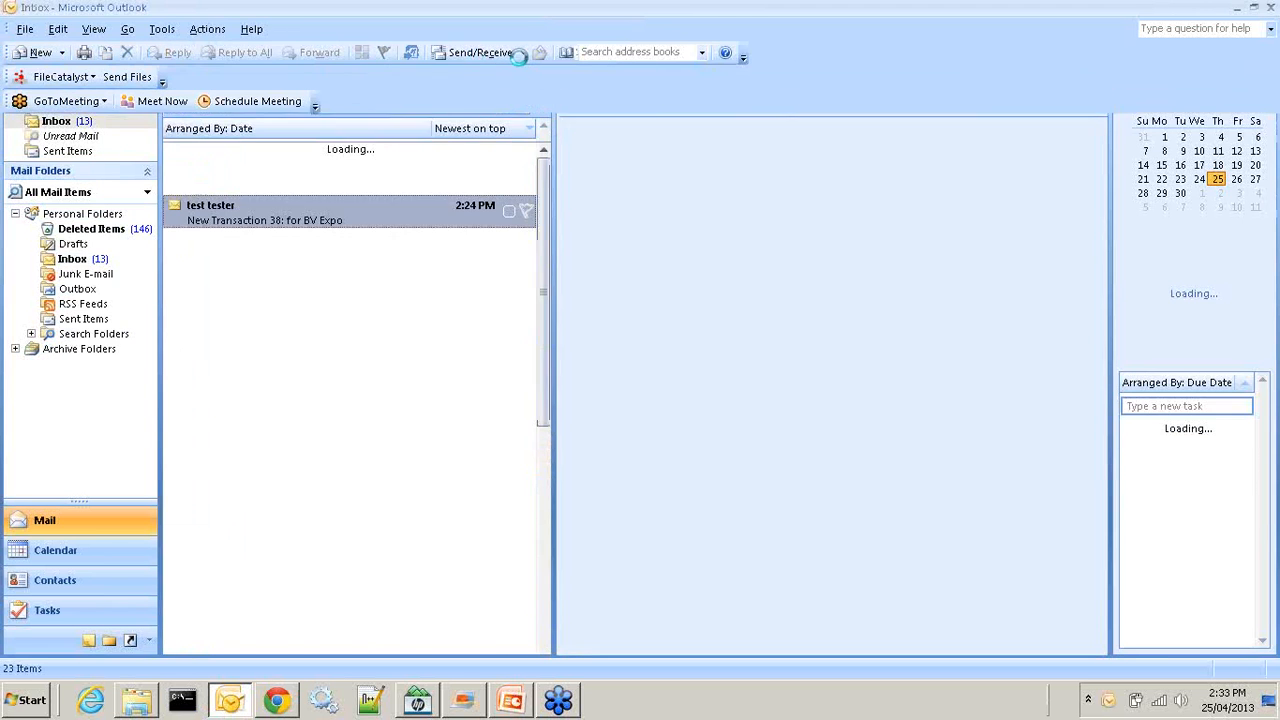
pyautogui.click(489, 58)
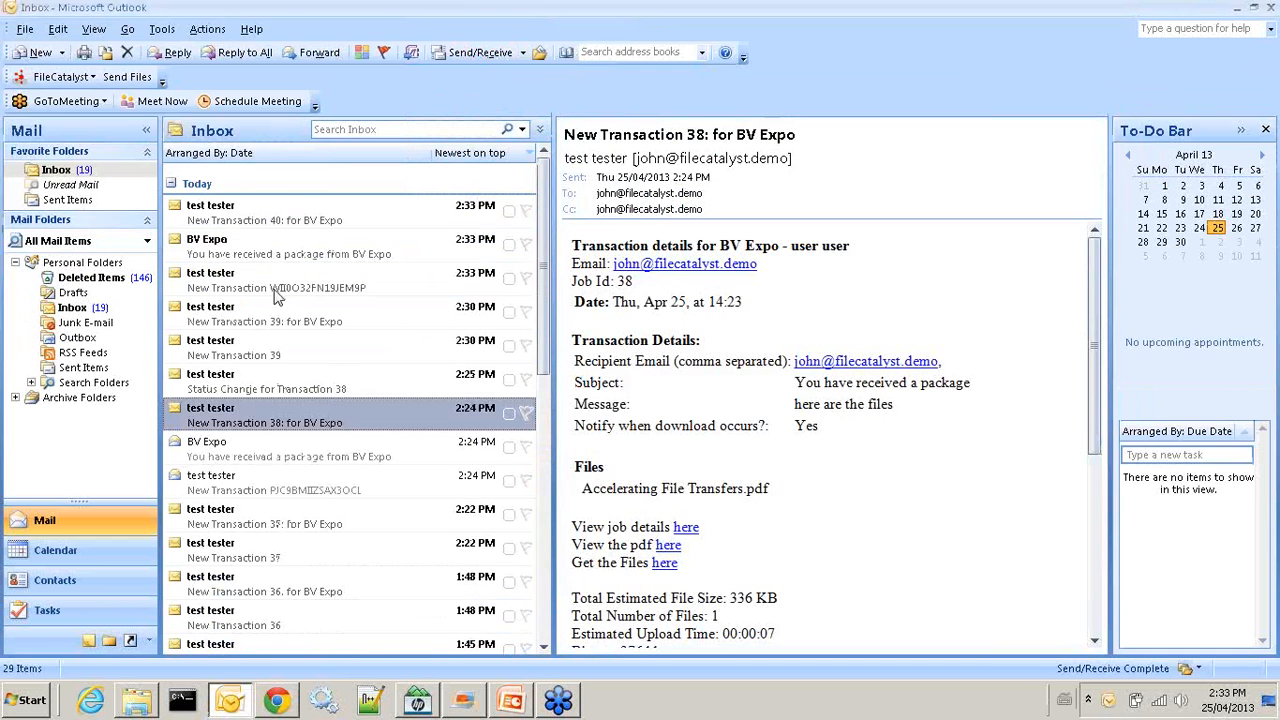
pyautogui.click(271, 250)
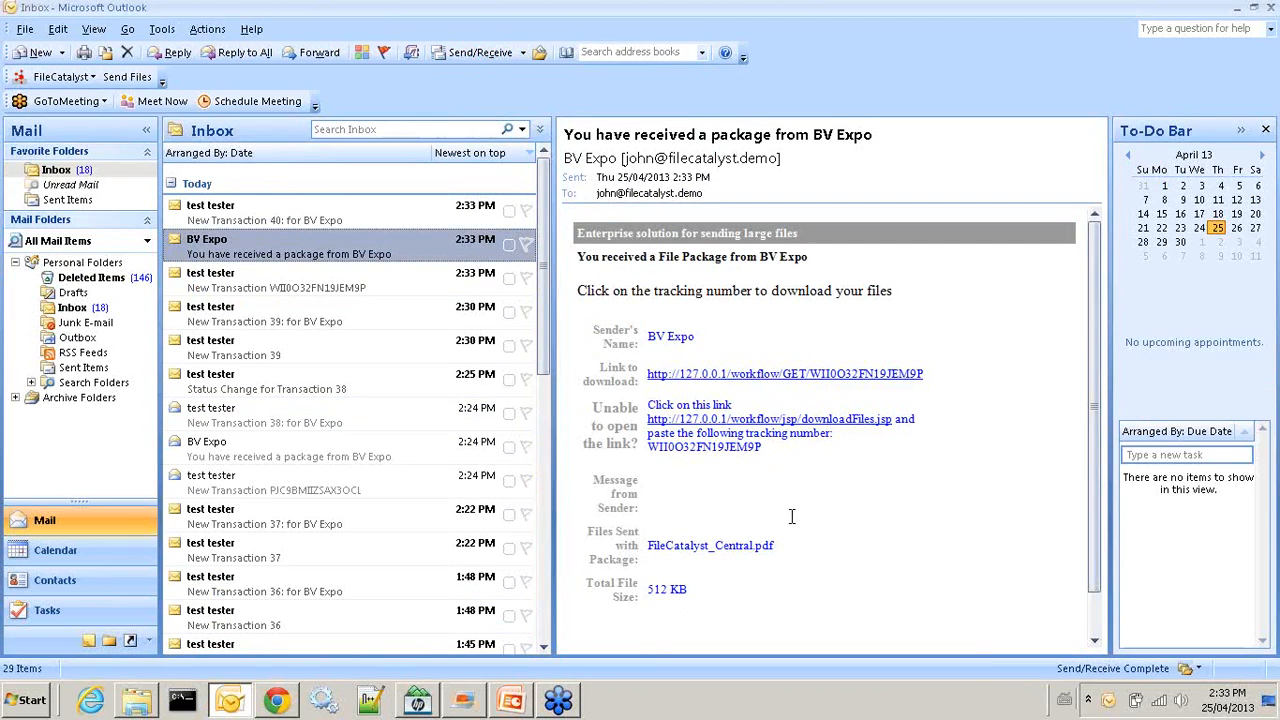
pyautogui.click(1237, 8)
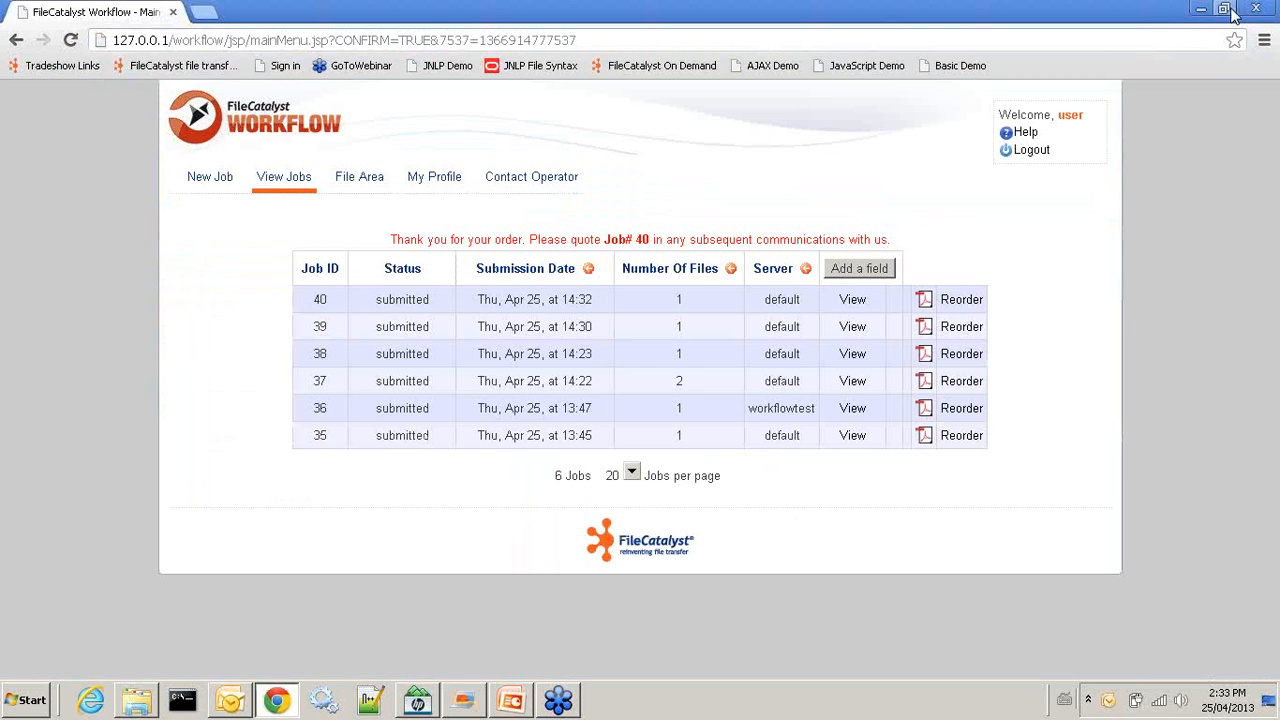
# Log out of the user account and select the prefilled username on the login page
pyautogui.click(1032, 150)
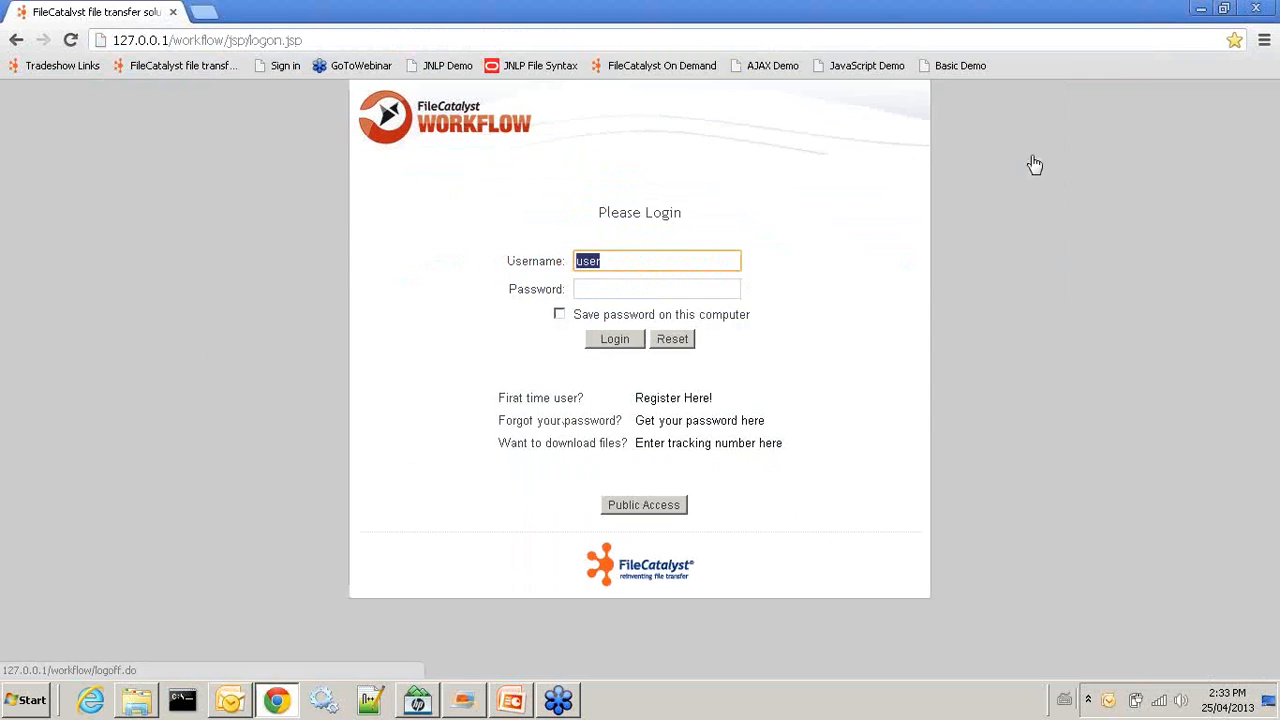
pyautogui.moveTo(626, 257); pyautogui.dragTo(486, 249)
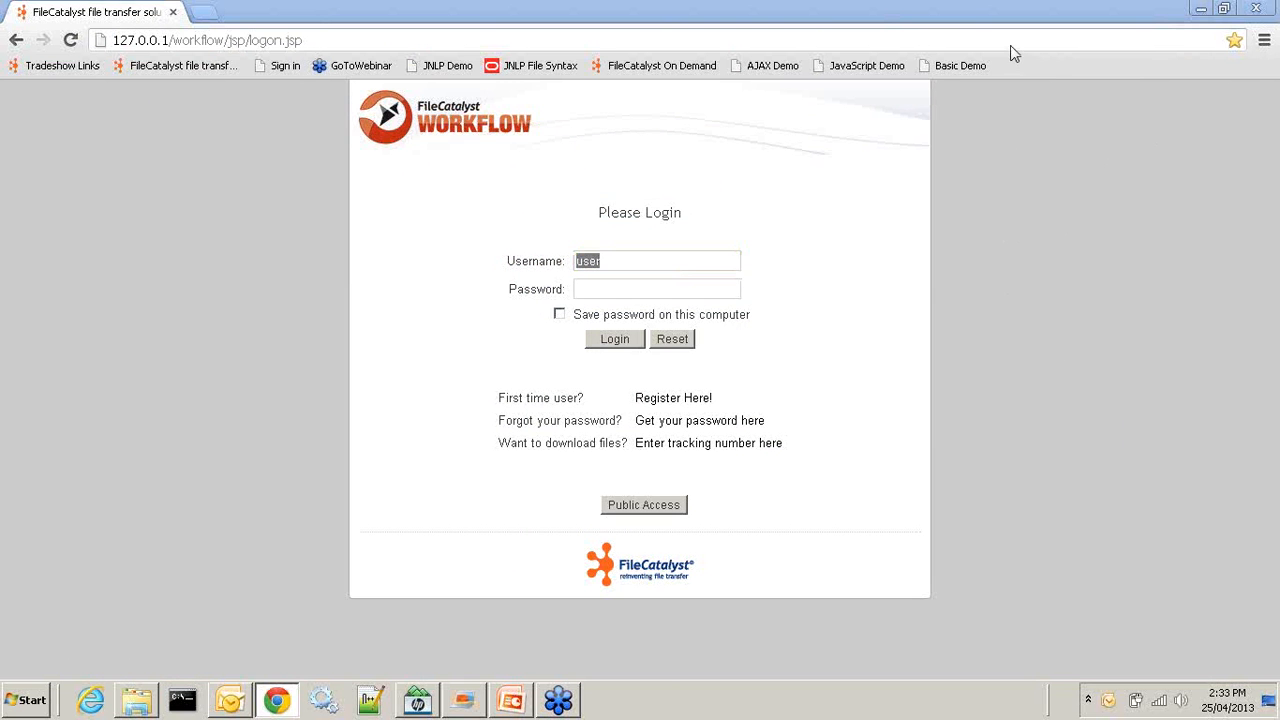
pyautogui.click(508, 702)
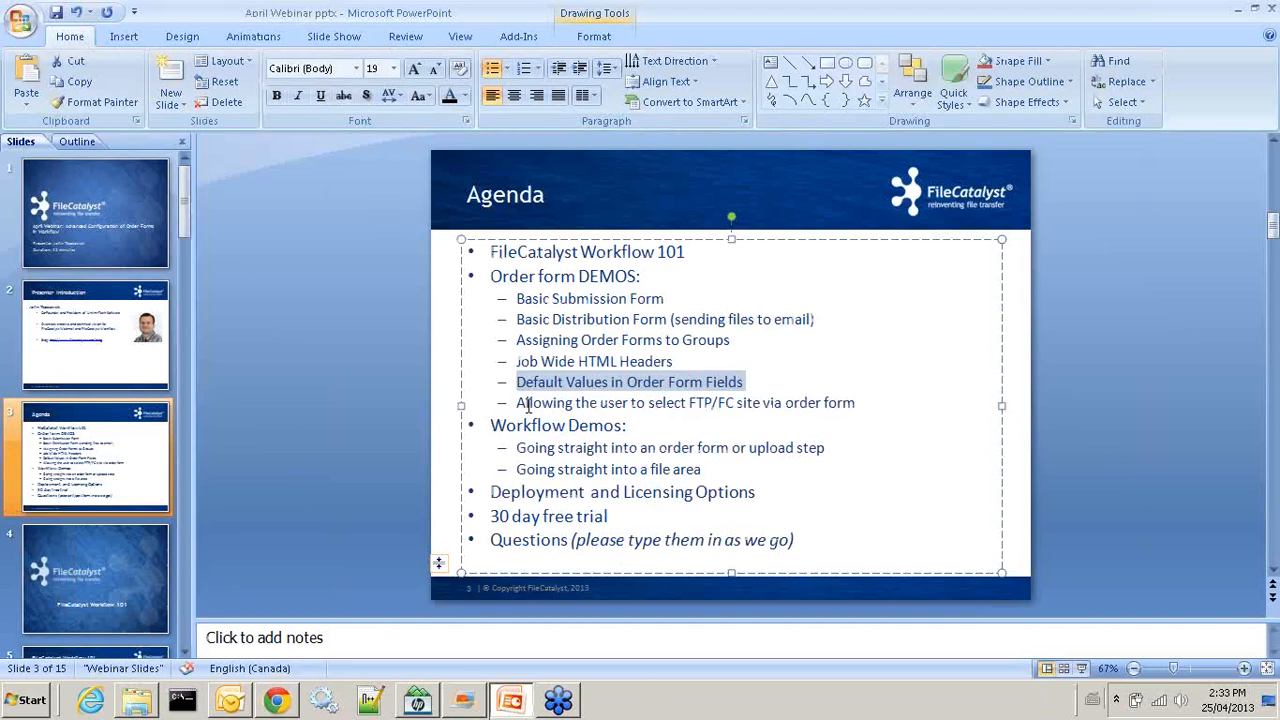
pyautogui.moveTo(516, 403); pyautogui.dragTo(852, 400)
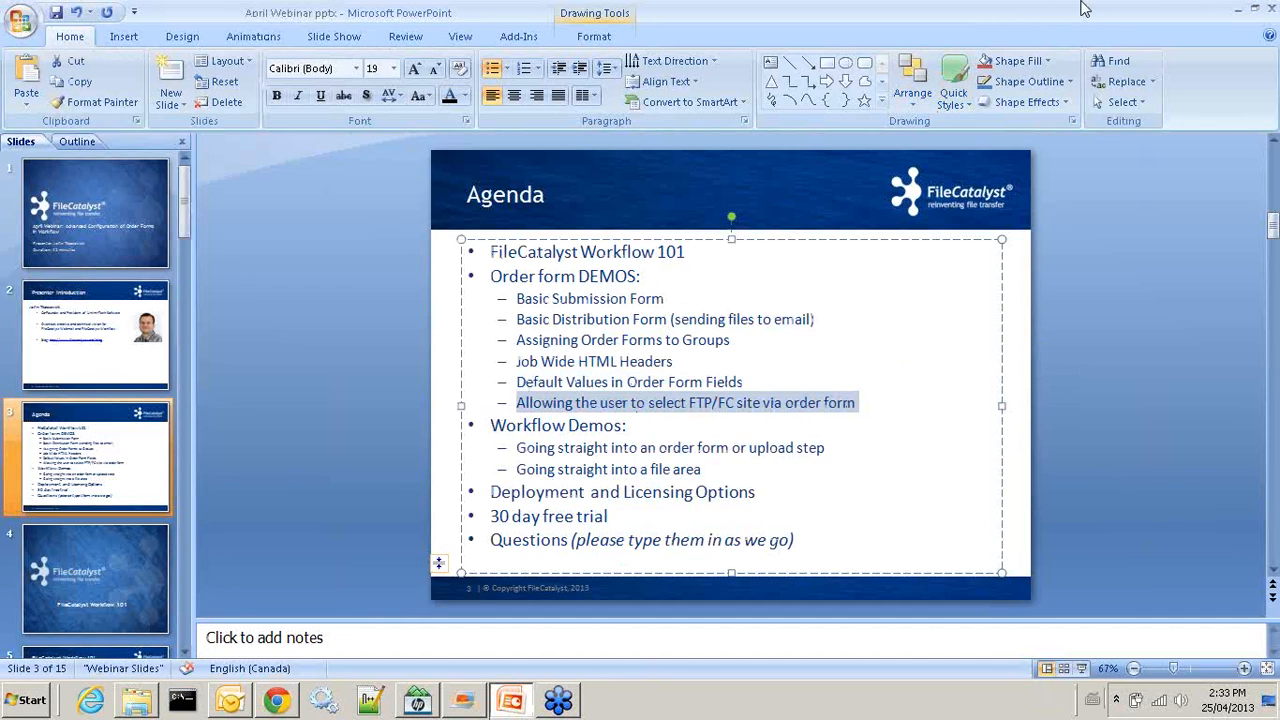
pyautogui.click(1237, 8)
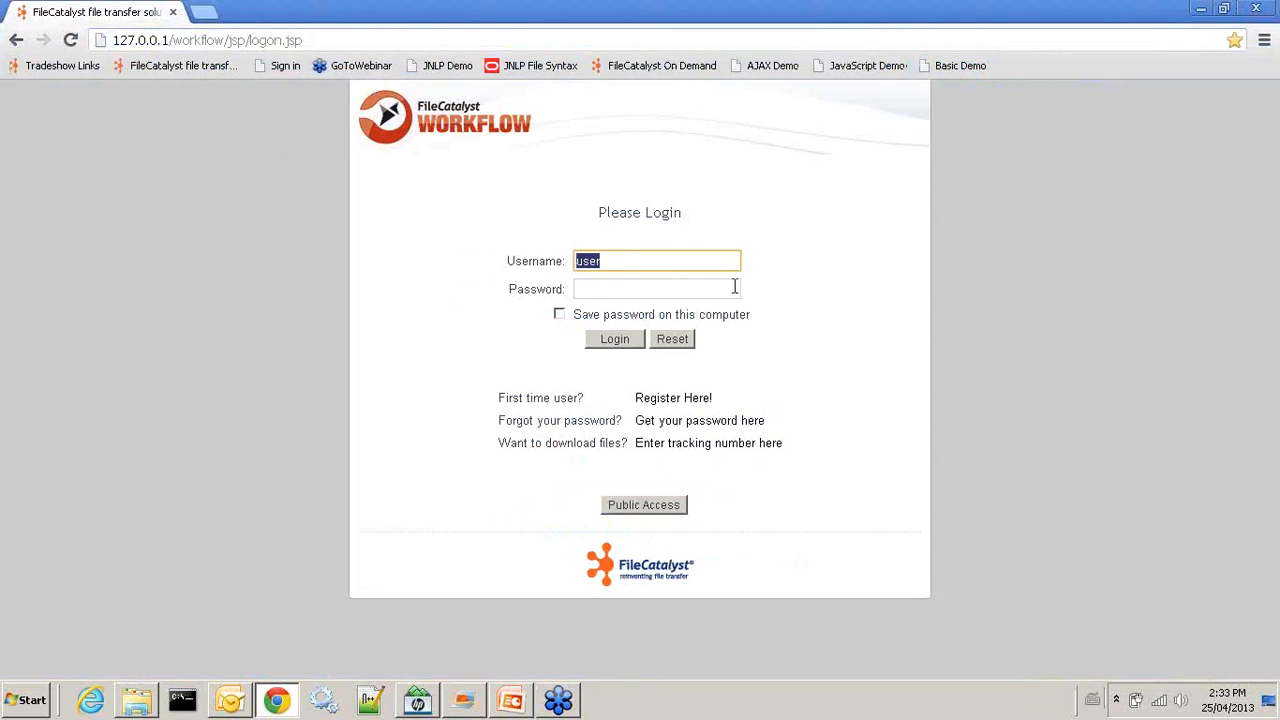
# Replace the prefilled username and log in as the administrator
pyautogui.moveTo(647, 261); pyautogui.dragTo(474, 229)
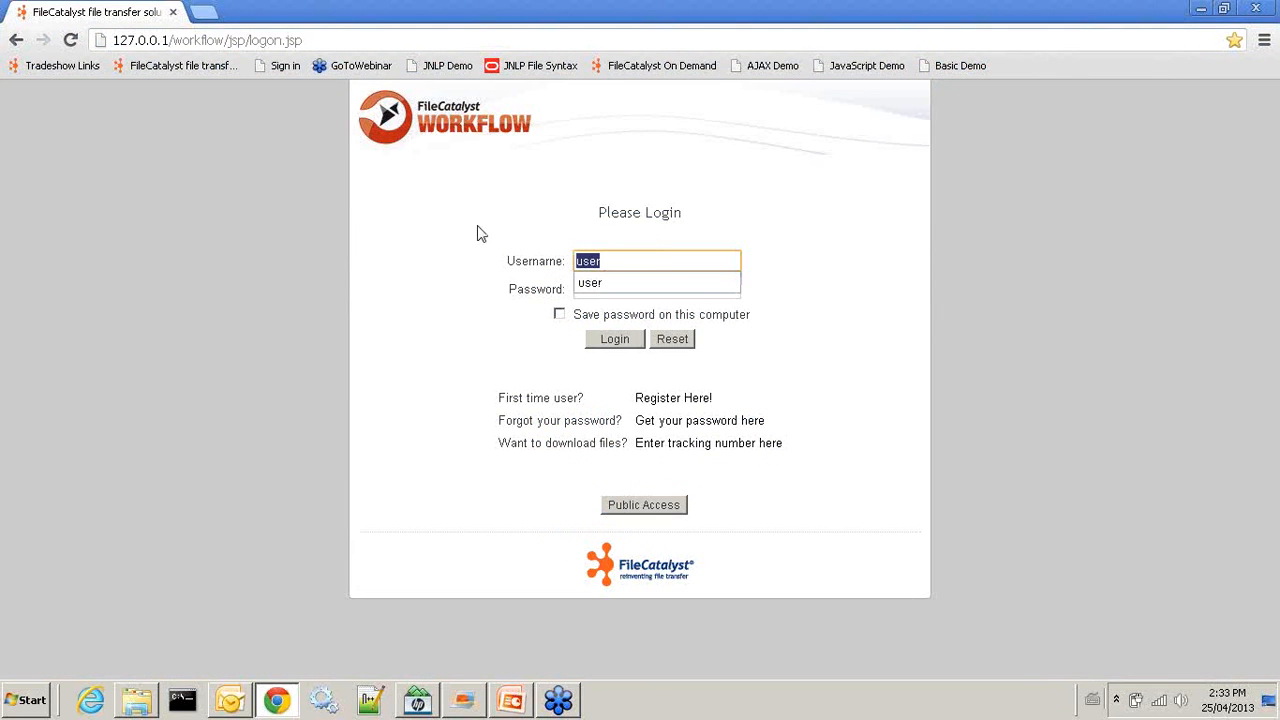
pyautogui.write('init')
pyautogui.press('Tab')
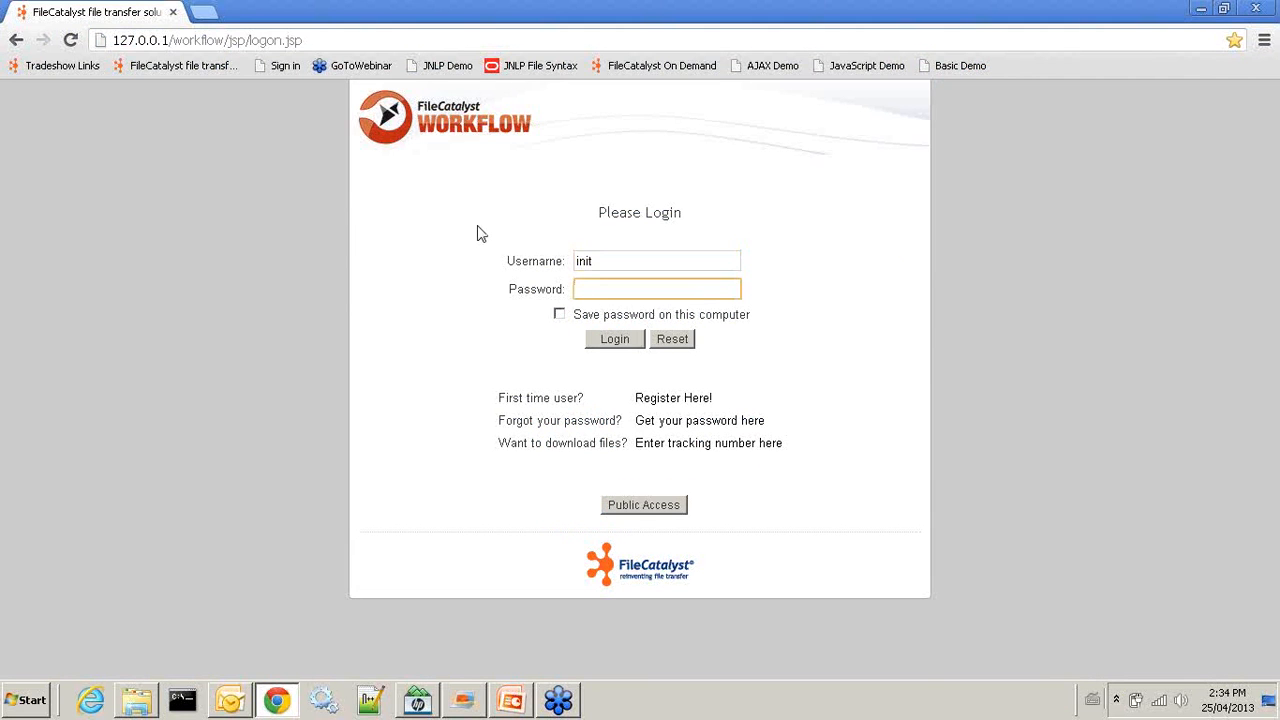
pyautogui.press('Return')
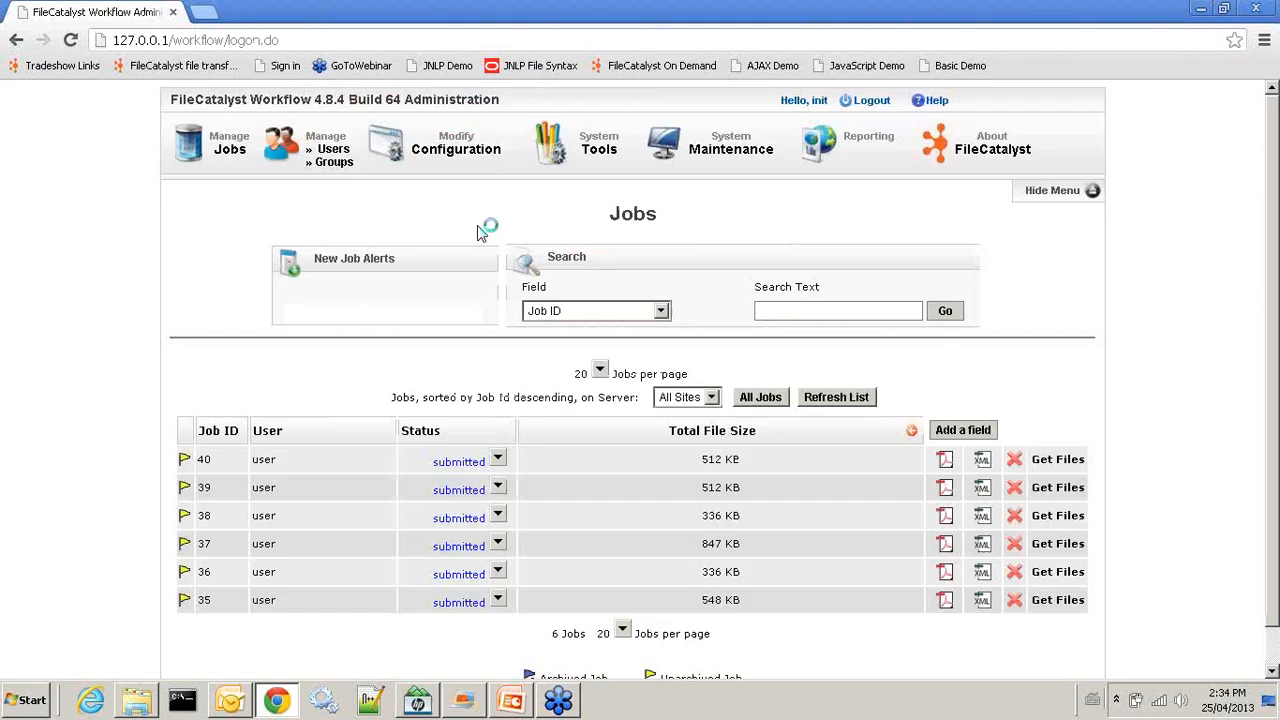
# Review the FC server locations (default and Europe Server), then return to Configuration
pyautogui.click(465, 140)
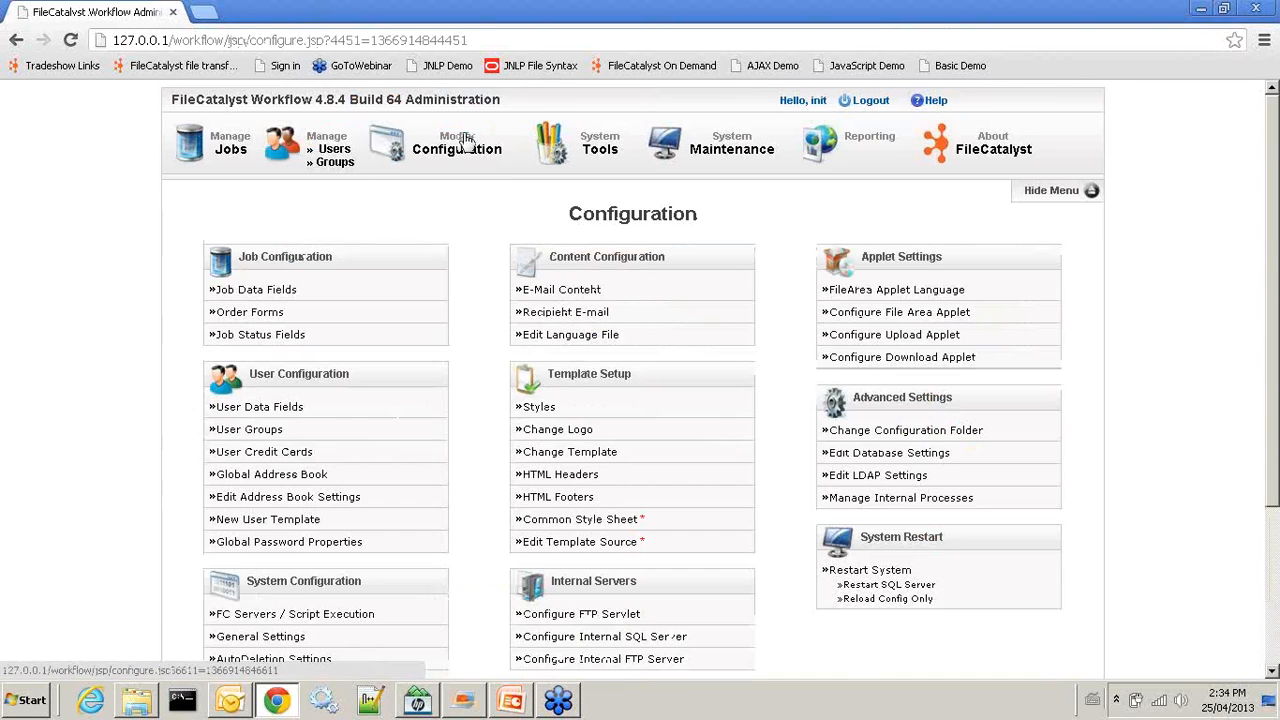
pyautogui.scroll(-3, 305, 520)
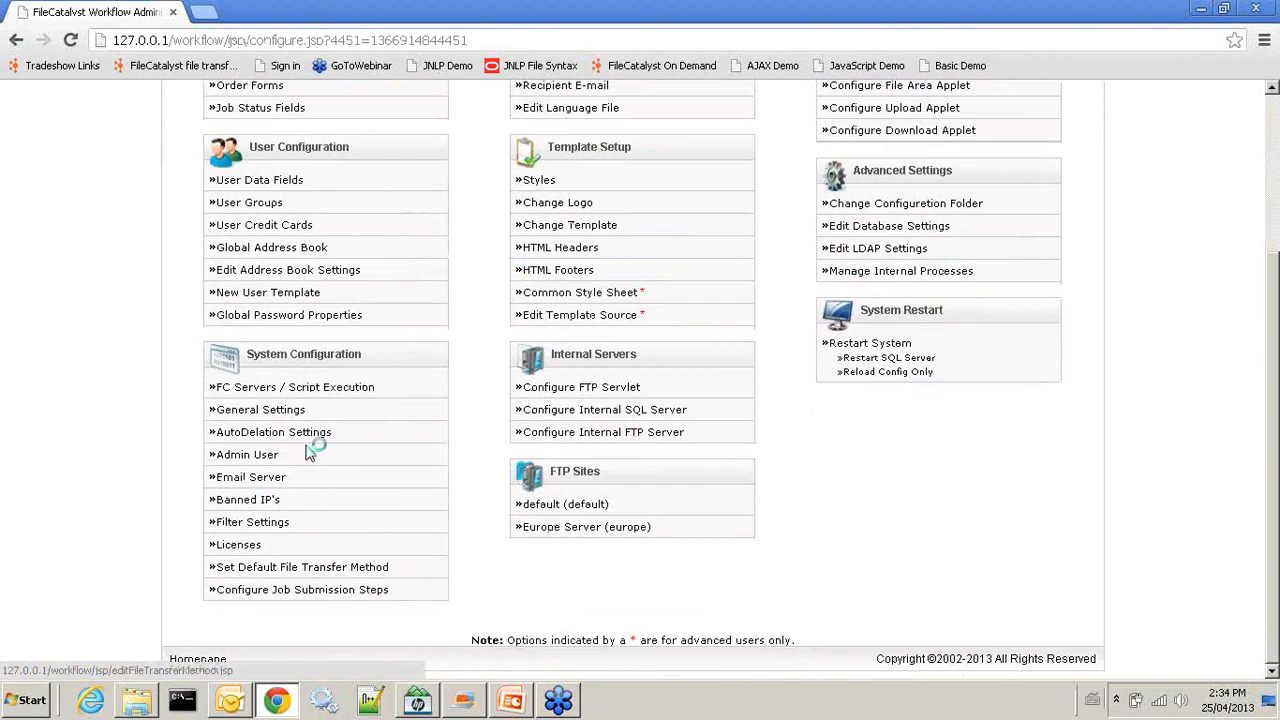
pyautogui.click(320, 387)
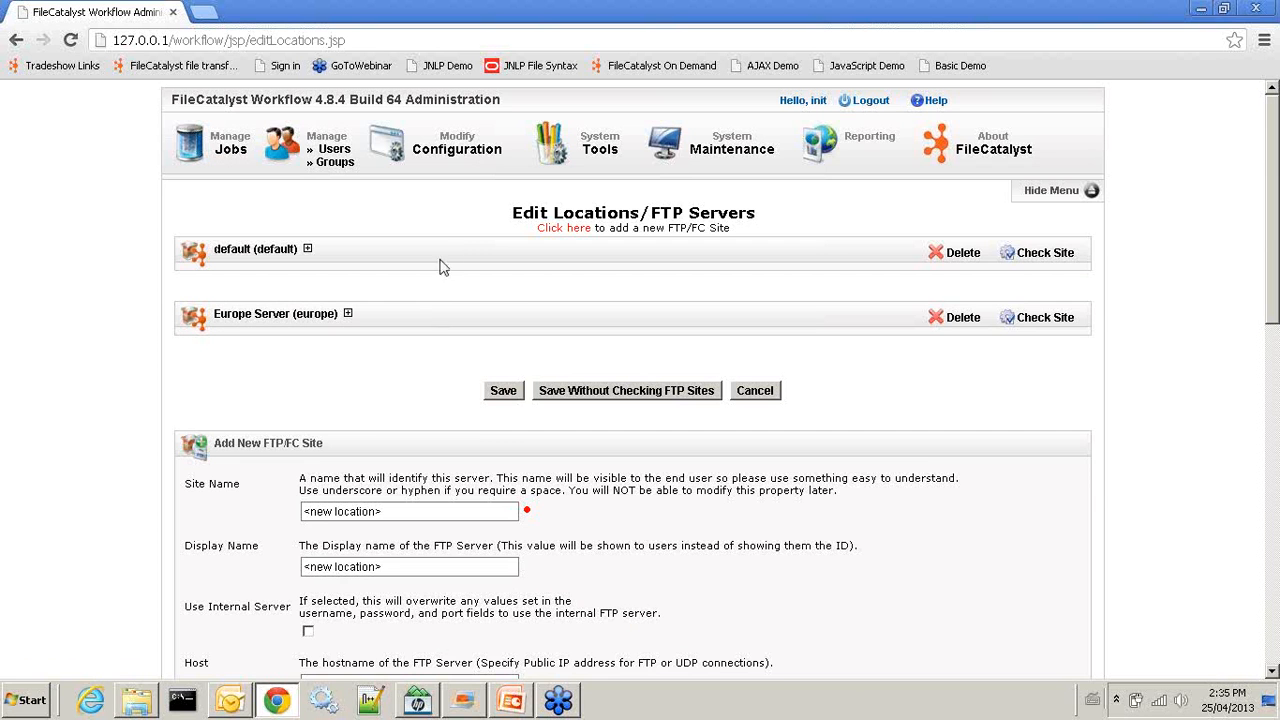
pyautogui.click(468, 158)
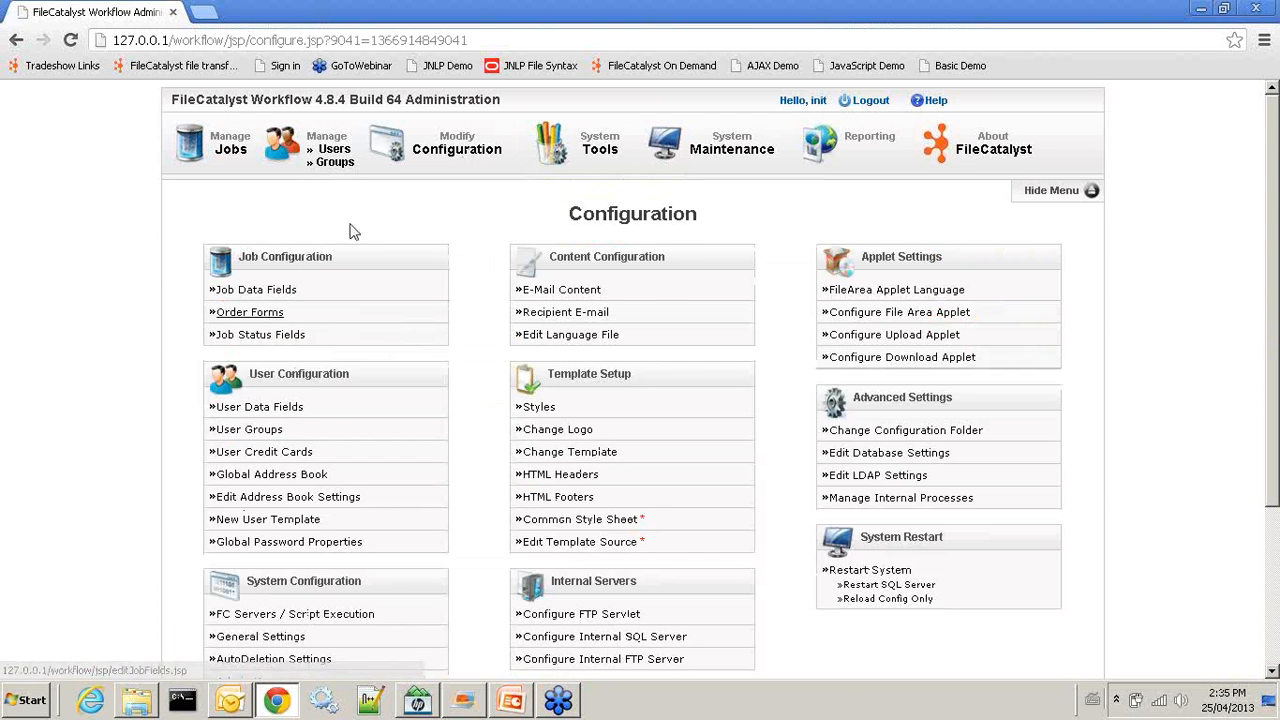
# Add a new ftpserver job field siteSelect labelled 'Please Select Site'
pyautogui.click(268, 296)
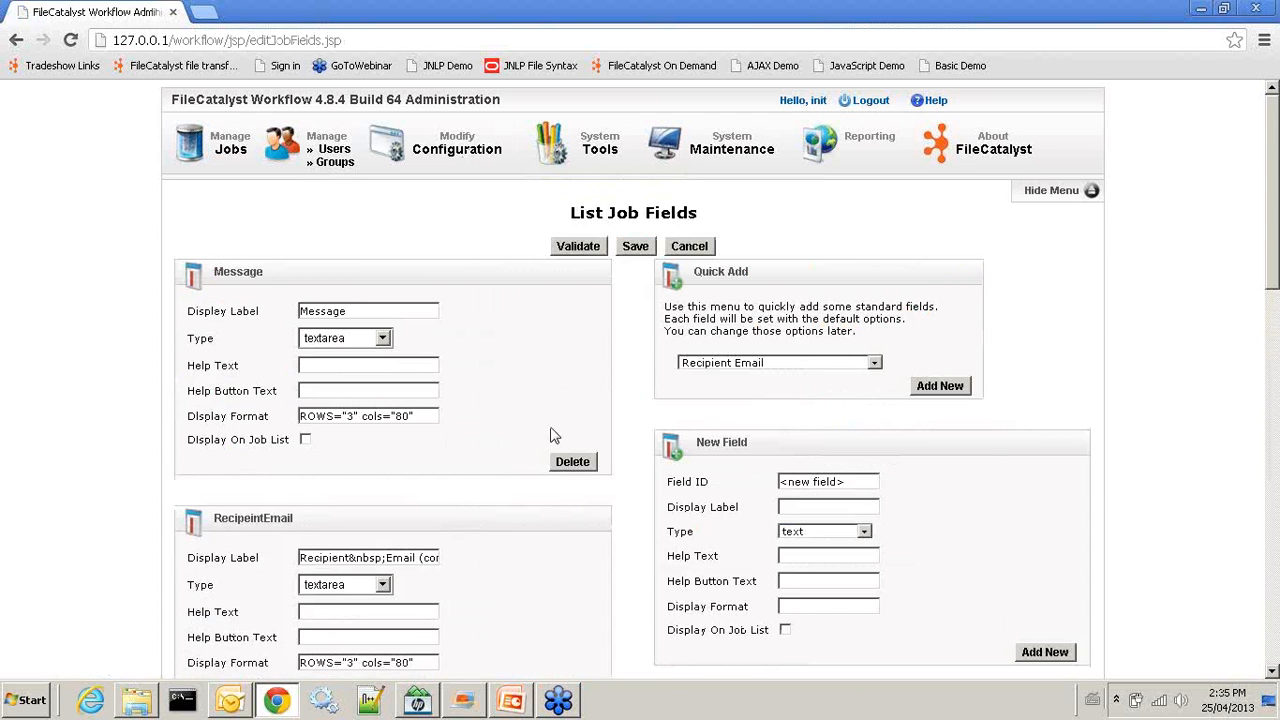
pyautogui.scroll(-2, 552, 435)
pyautogui.scroll(-10, 552, 435)
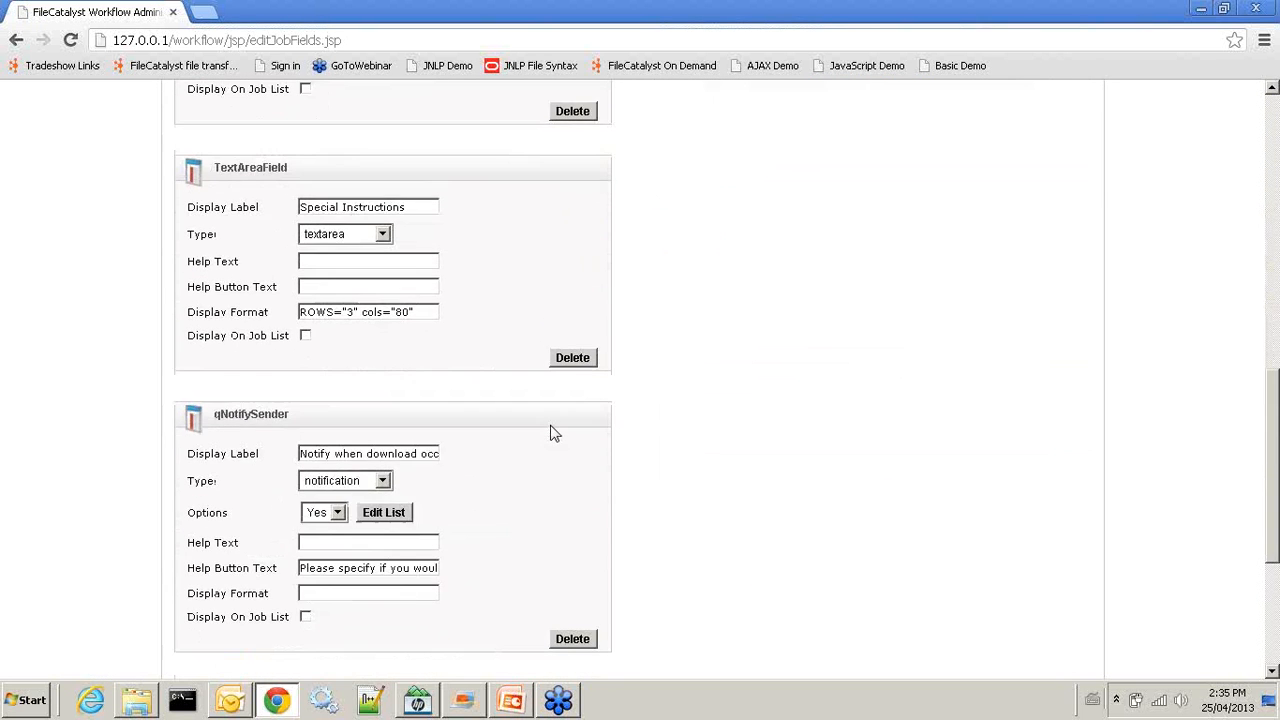
pyautogui.scroll(12, 552, 432)
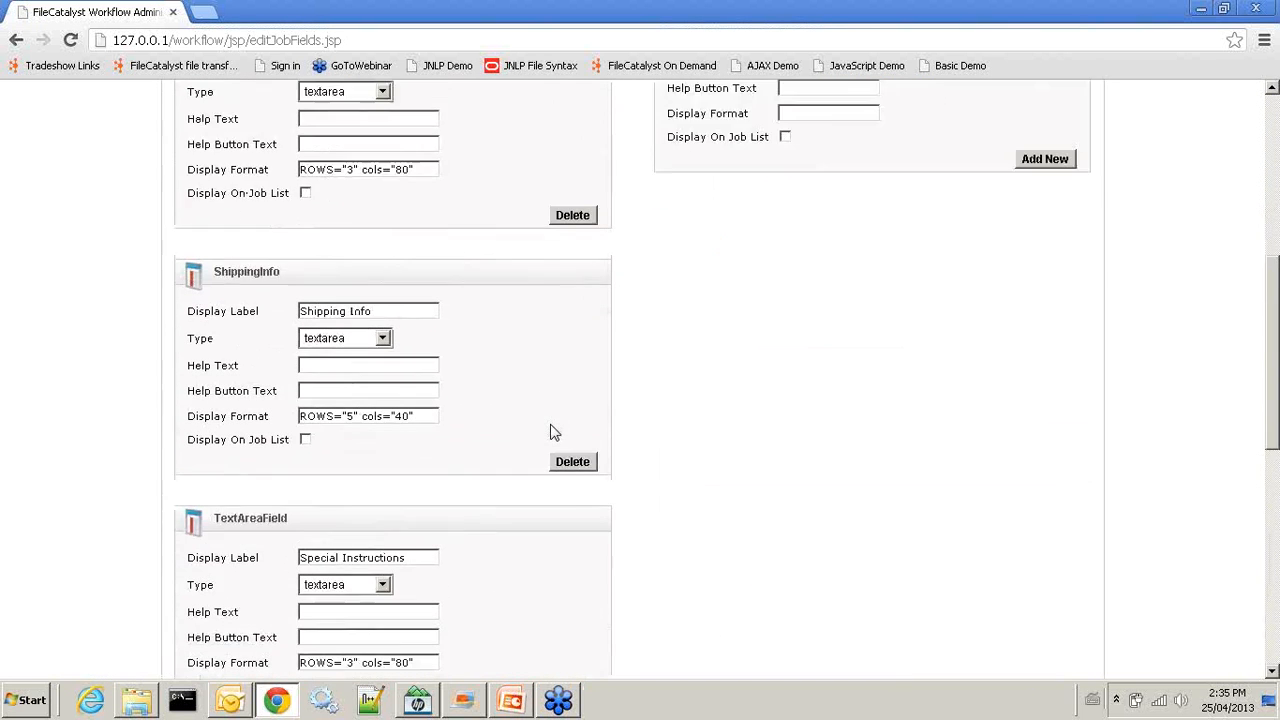
pyautogui.scroll(-2, 900, 460)
pyautogui.click(837, 299)
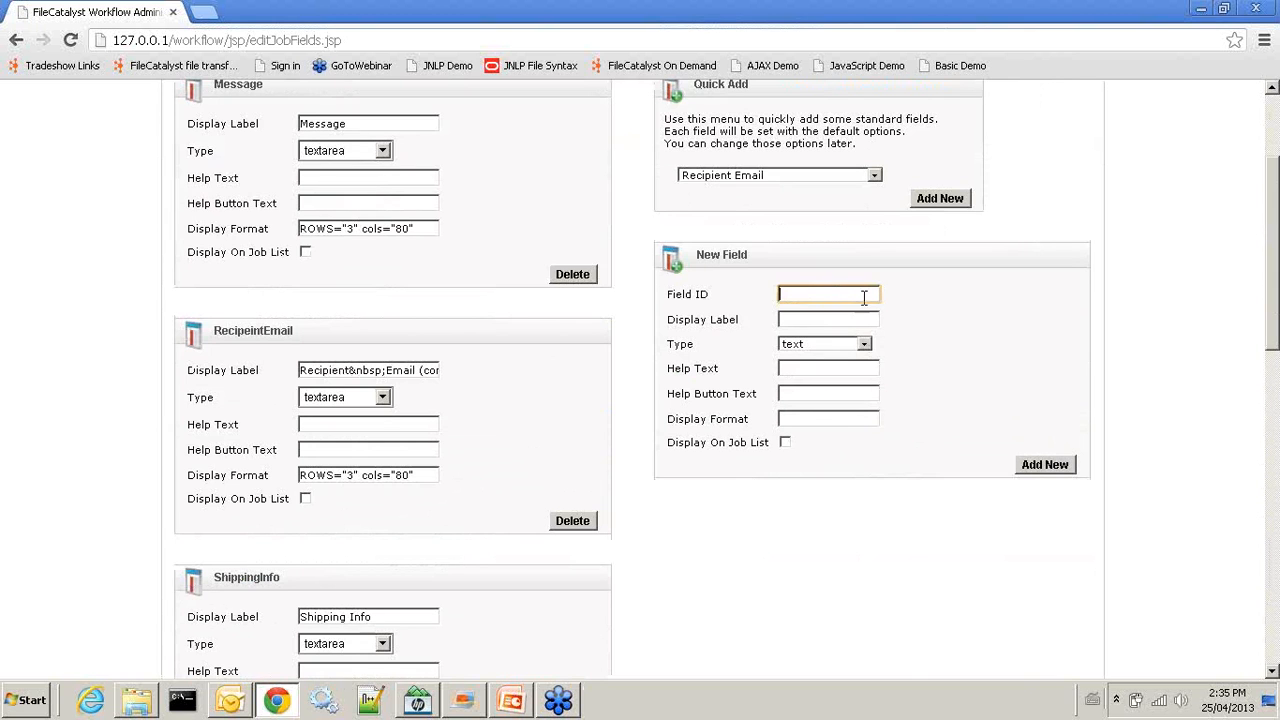
pyautogui.write('site')
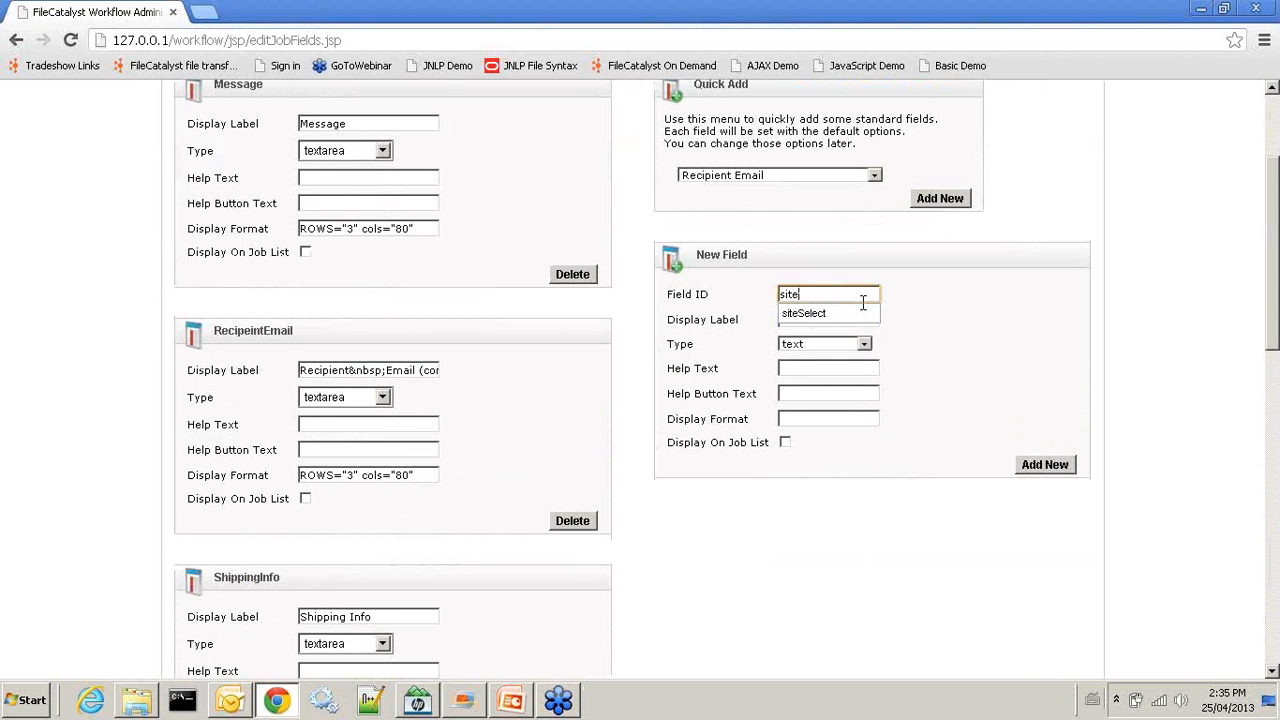
pyautogui.press('Down')
pyautogui.press('Tab')
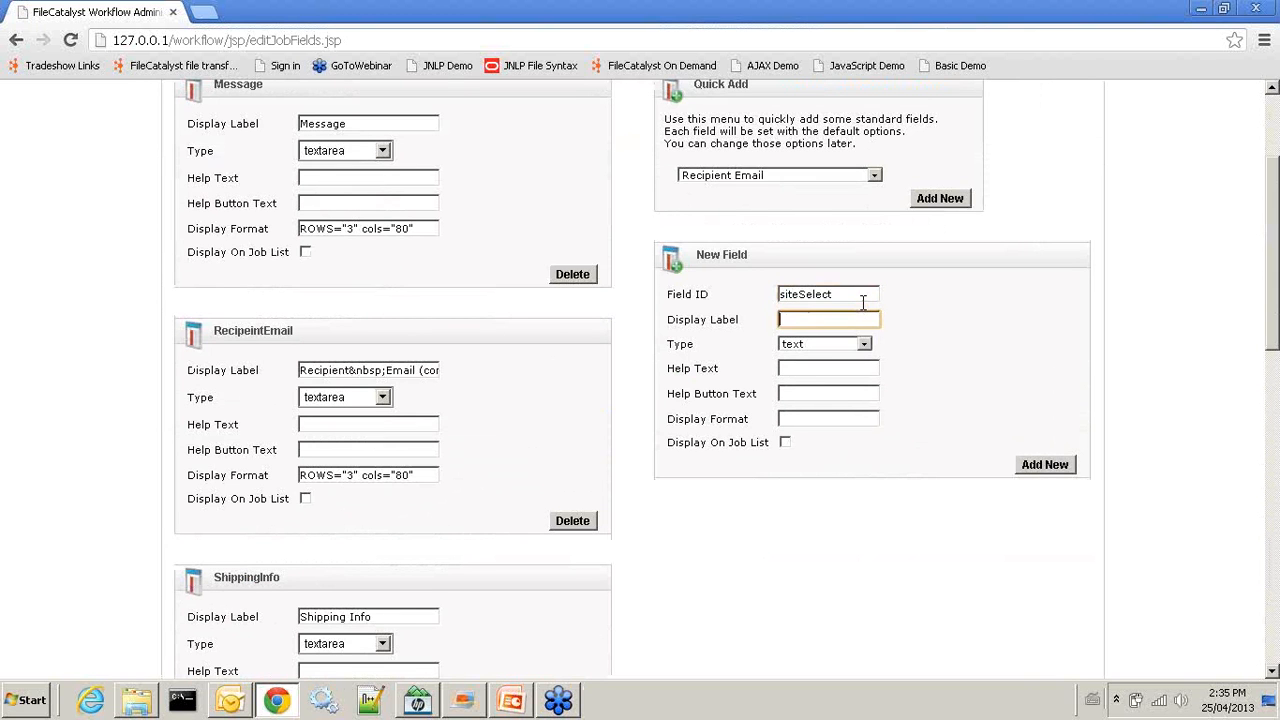
pyautogui.write('P')
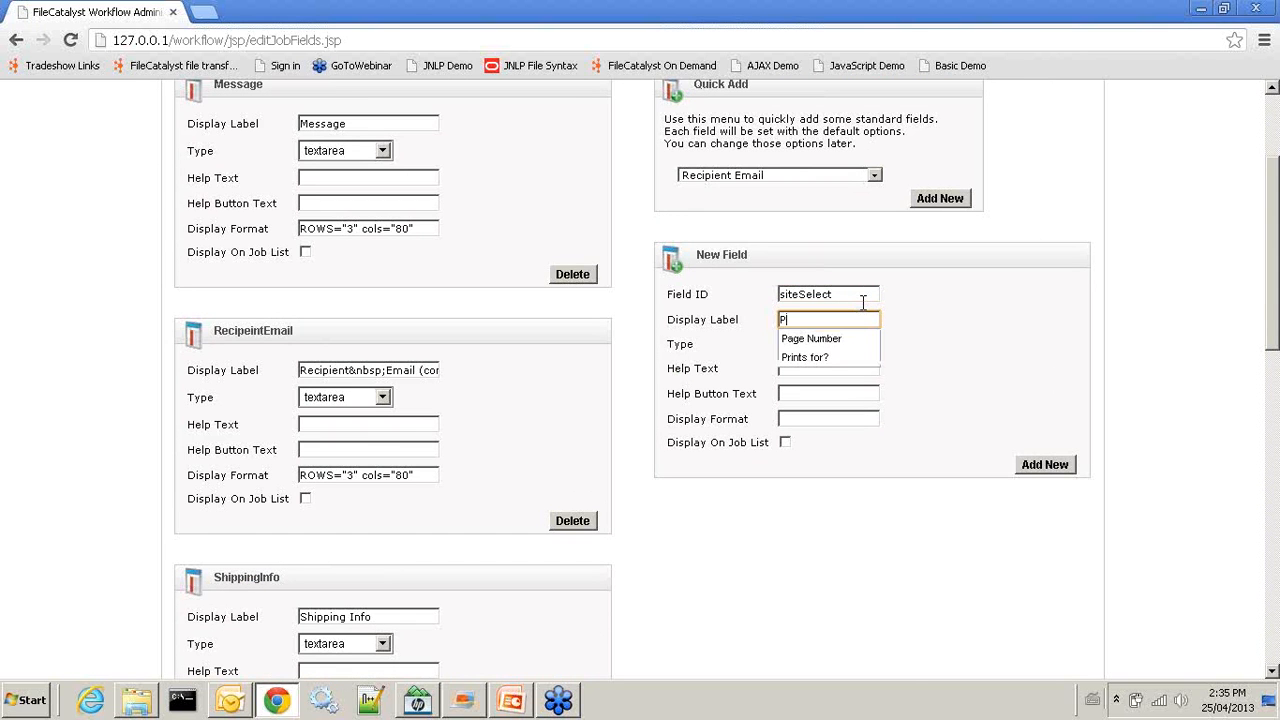
pyautogui.write('lease')
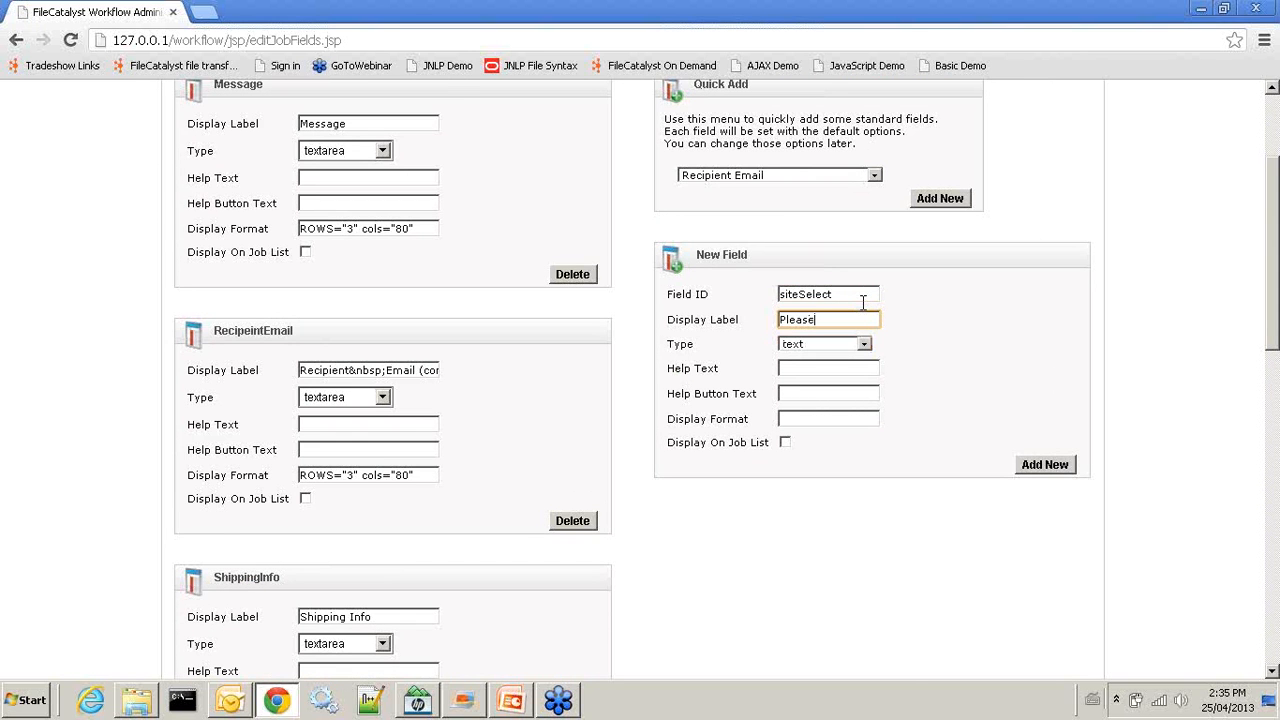
pyautogui.write(' Select Site')
pyautogui.click(864, 344)
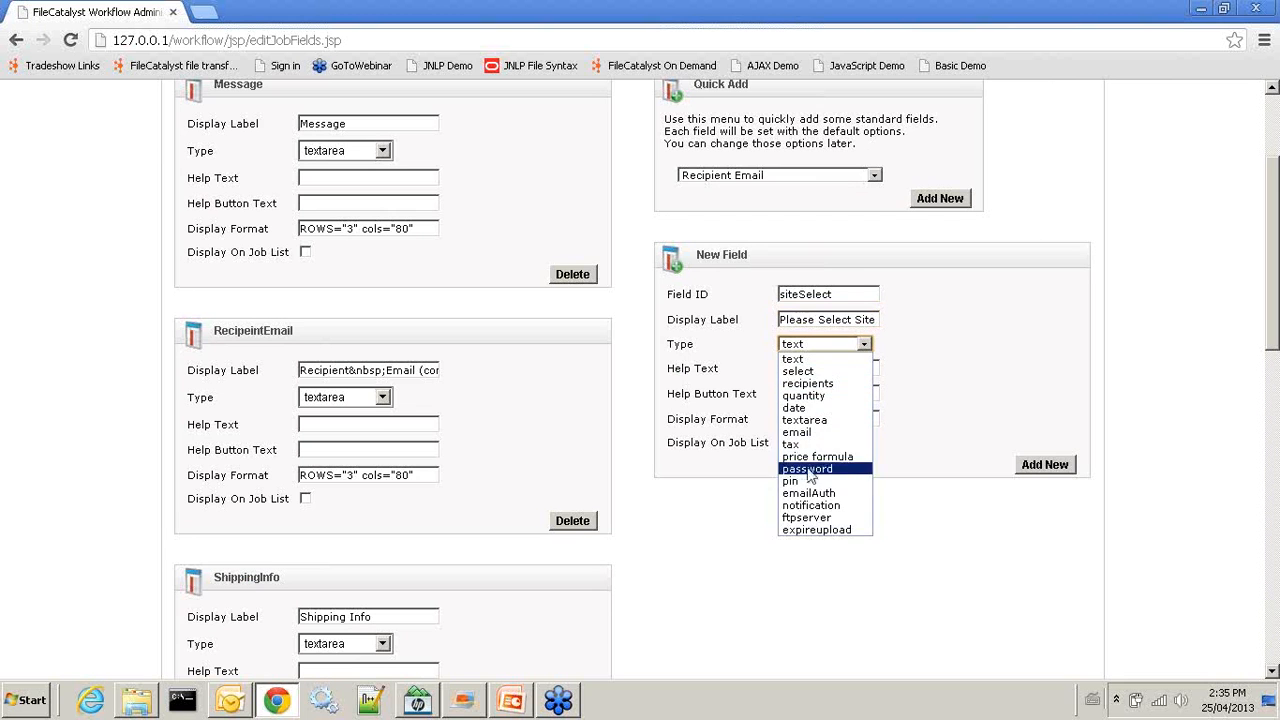
pyautogui.click(806, 517)
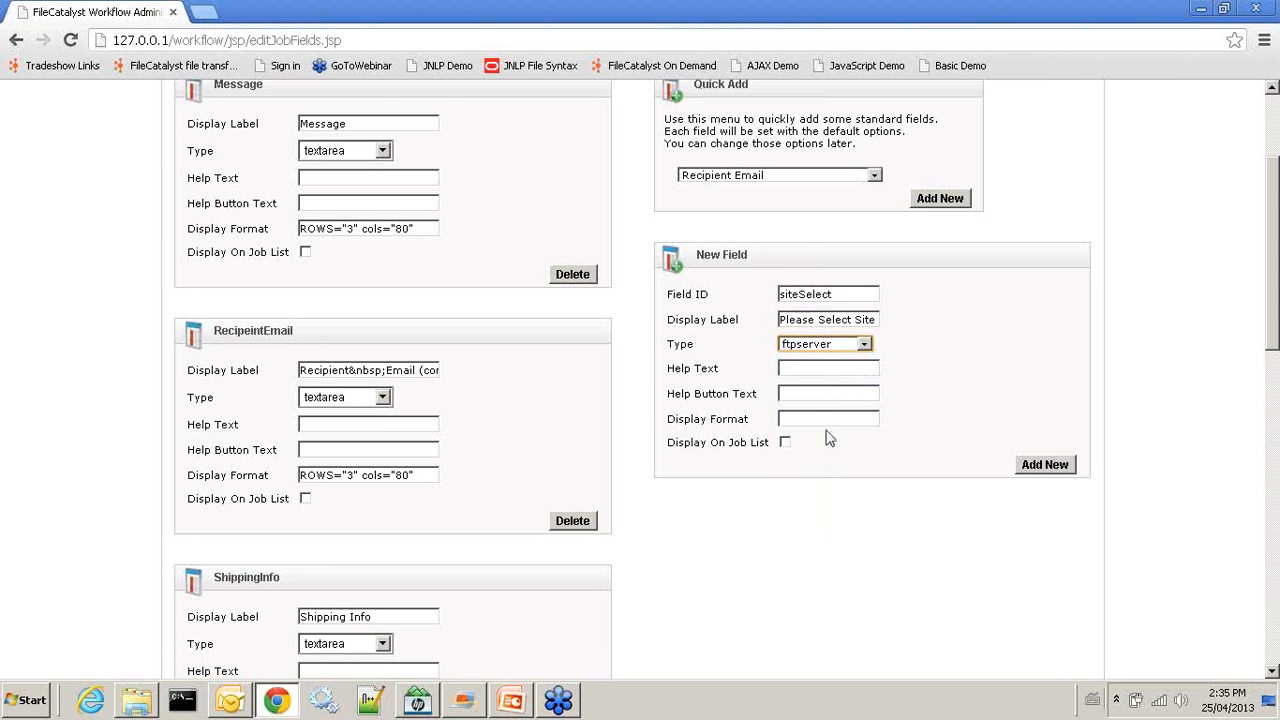
pyautogui.click(1068, 470)
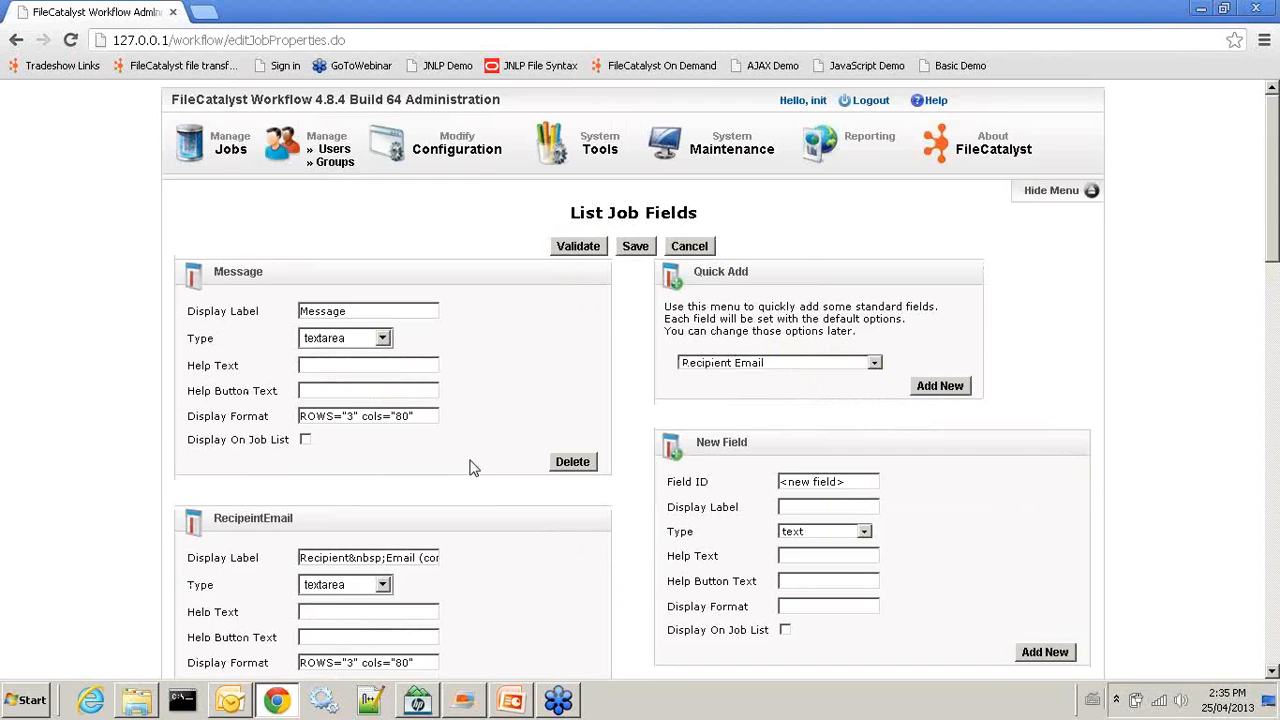
# Give siteSelect the default and Europe Server entries and save the job field configuration
pyautogui.scroll(-8, 478, 447)
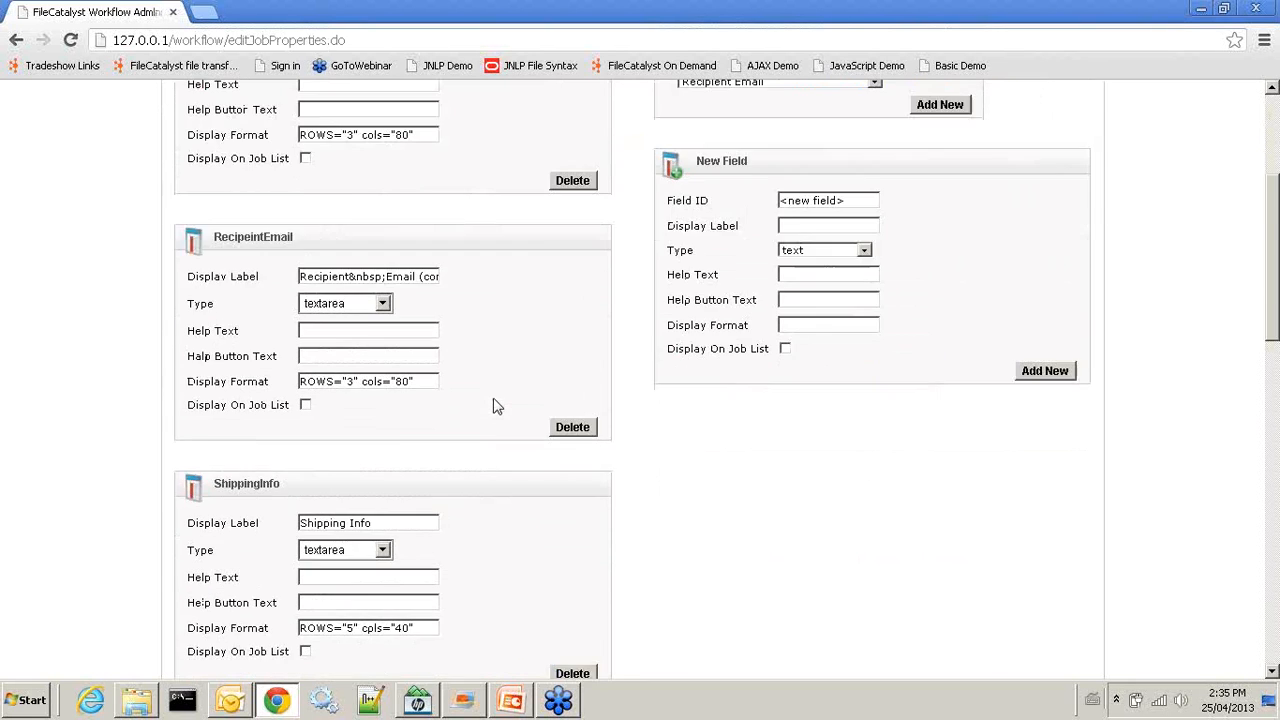
pyautogui.scroll(-5, 497, 405)
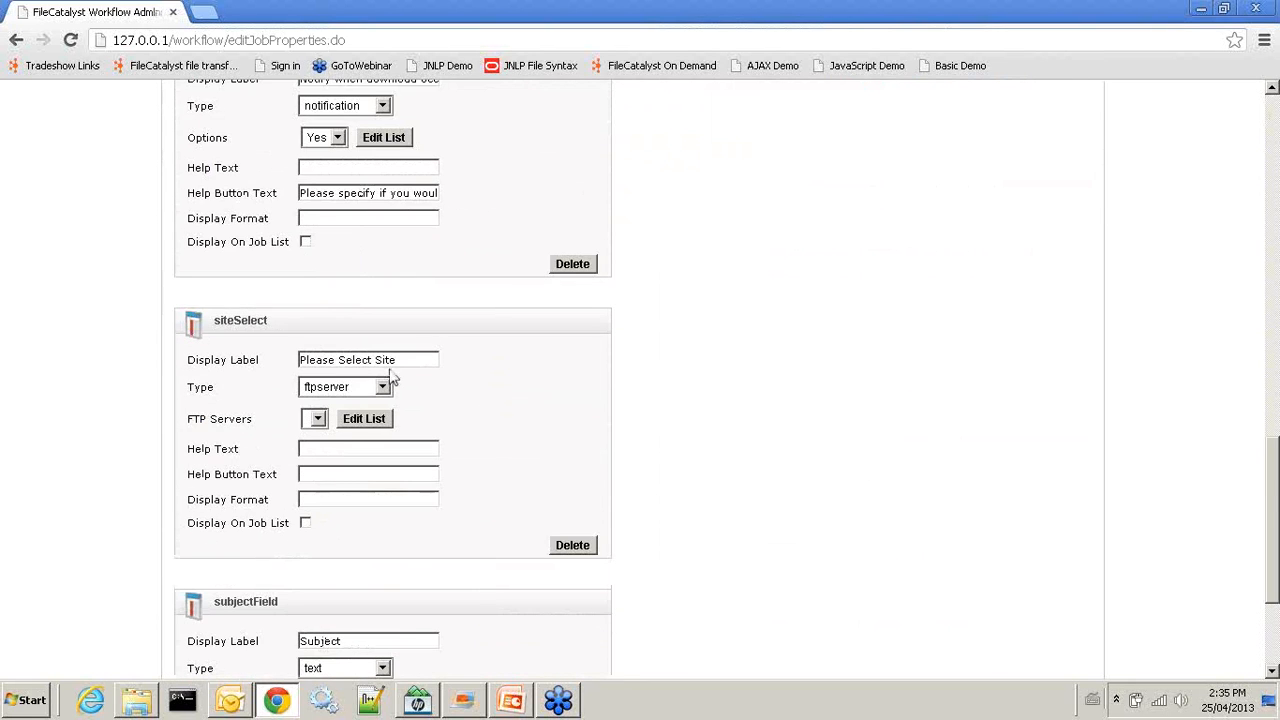
pyautogui.click(358, 422)
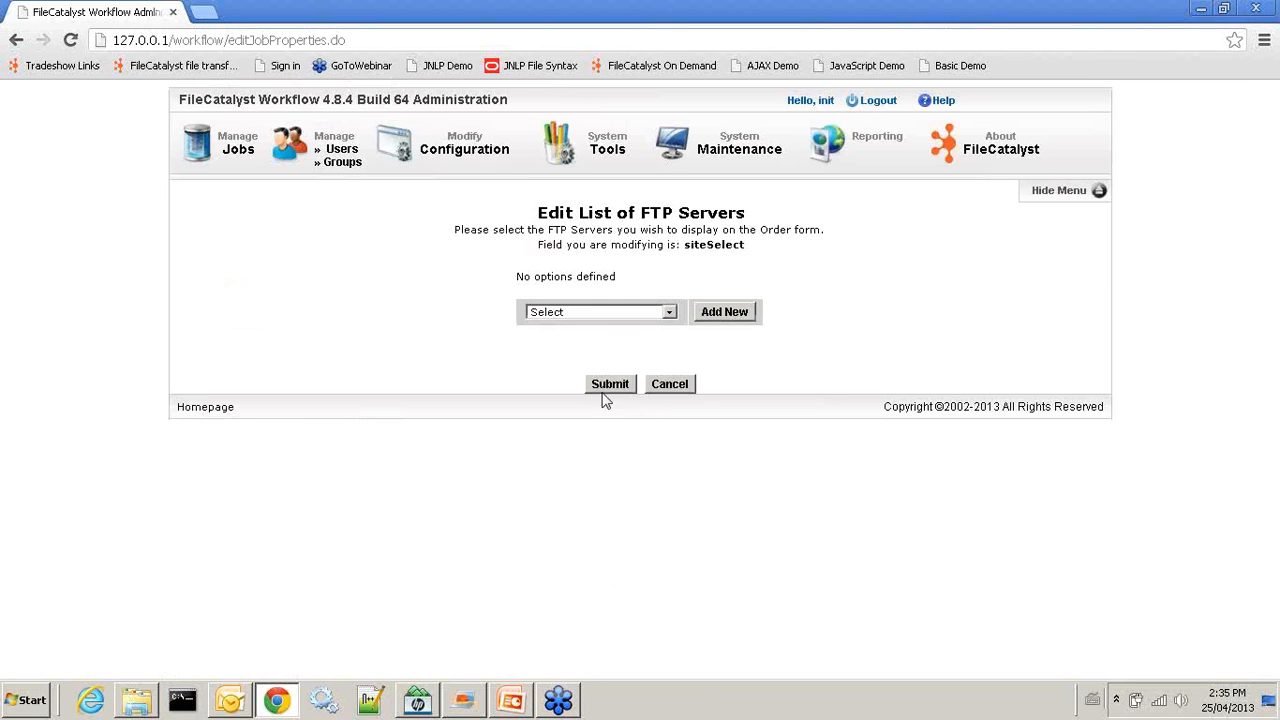
pyautogui.click(669, 313)
pyautogui.click(584, 340)
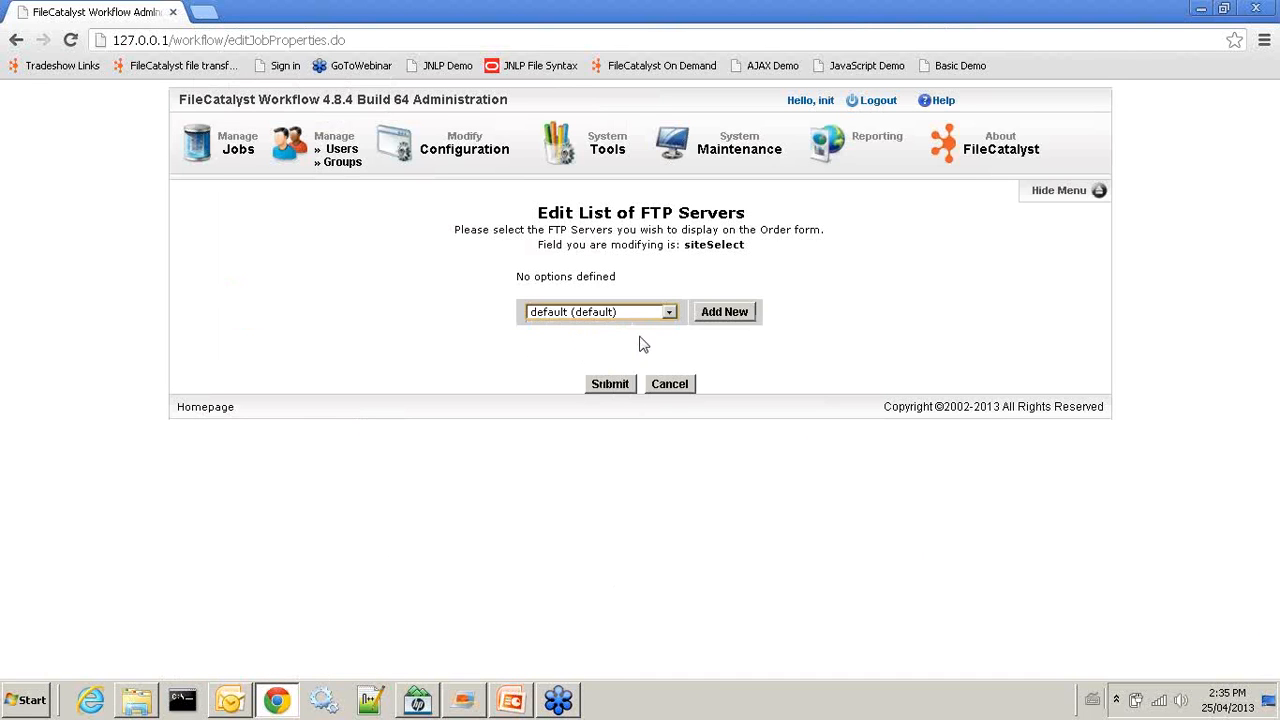
pyautogui.click(722, 312)
pyautogui.click(591, 323)
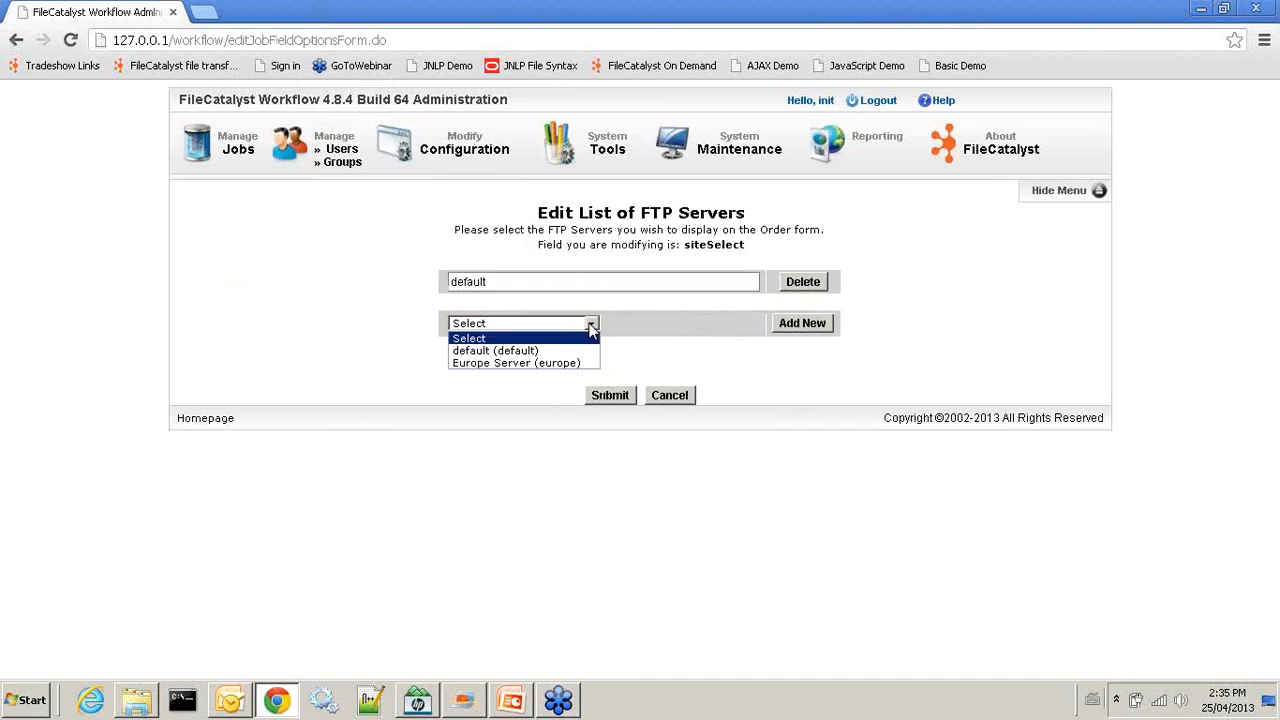
pyautogui.click(551, 363)
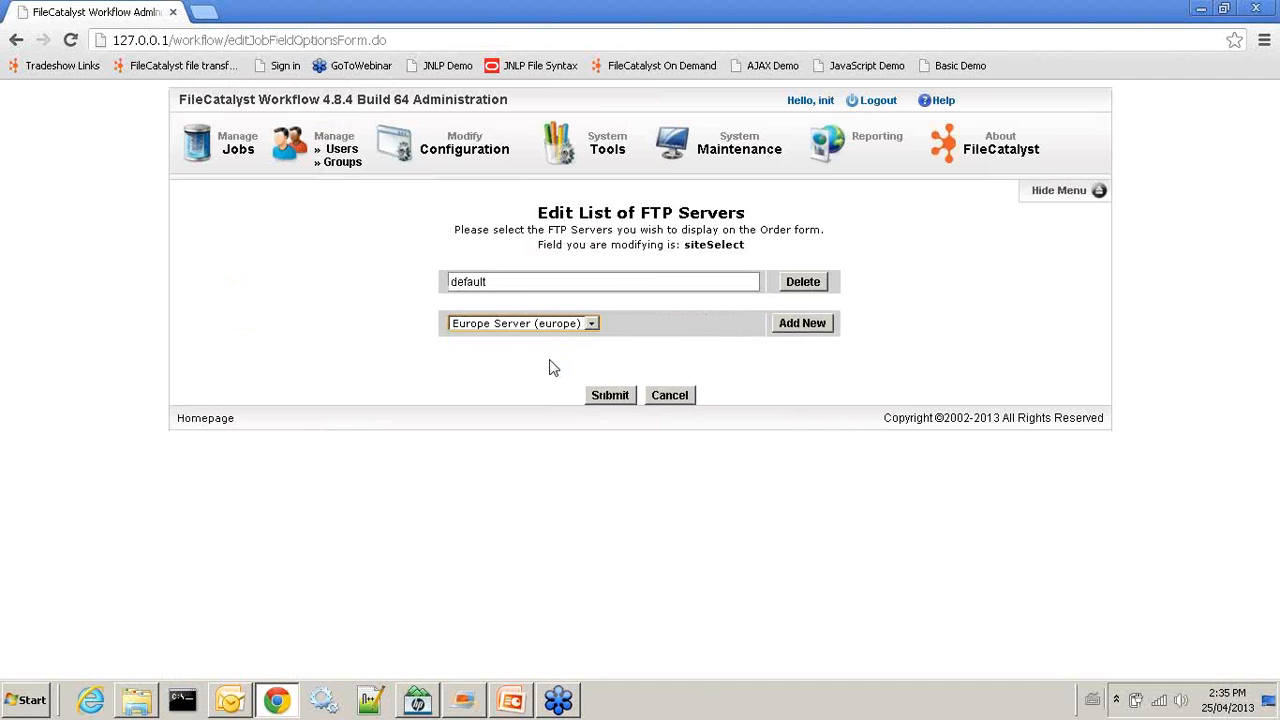
pyautogui.click(806, 323)
pyautogui.click(614, 421)
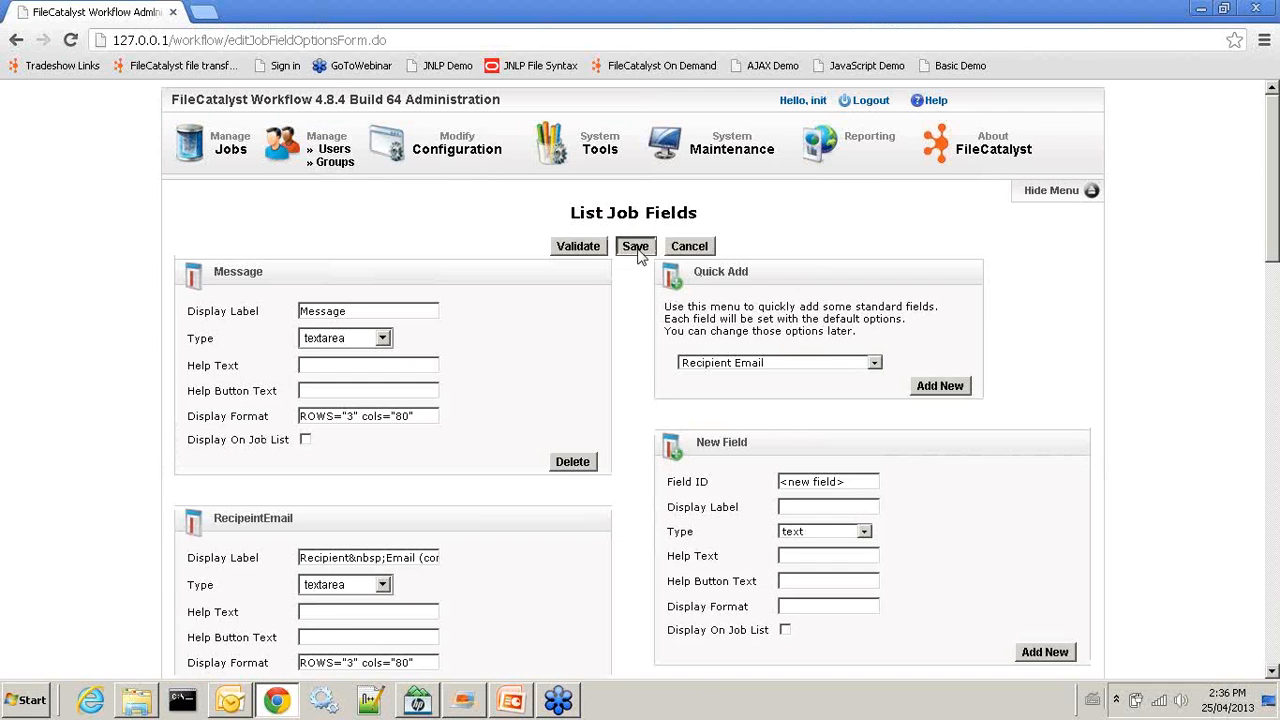
pyautogui.click(636, 248)
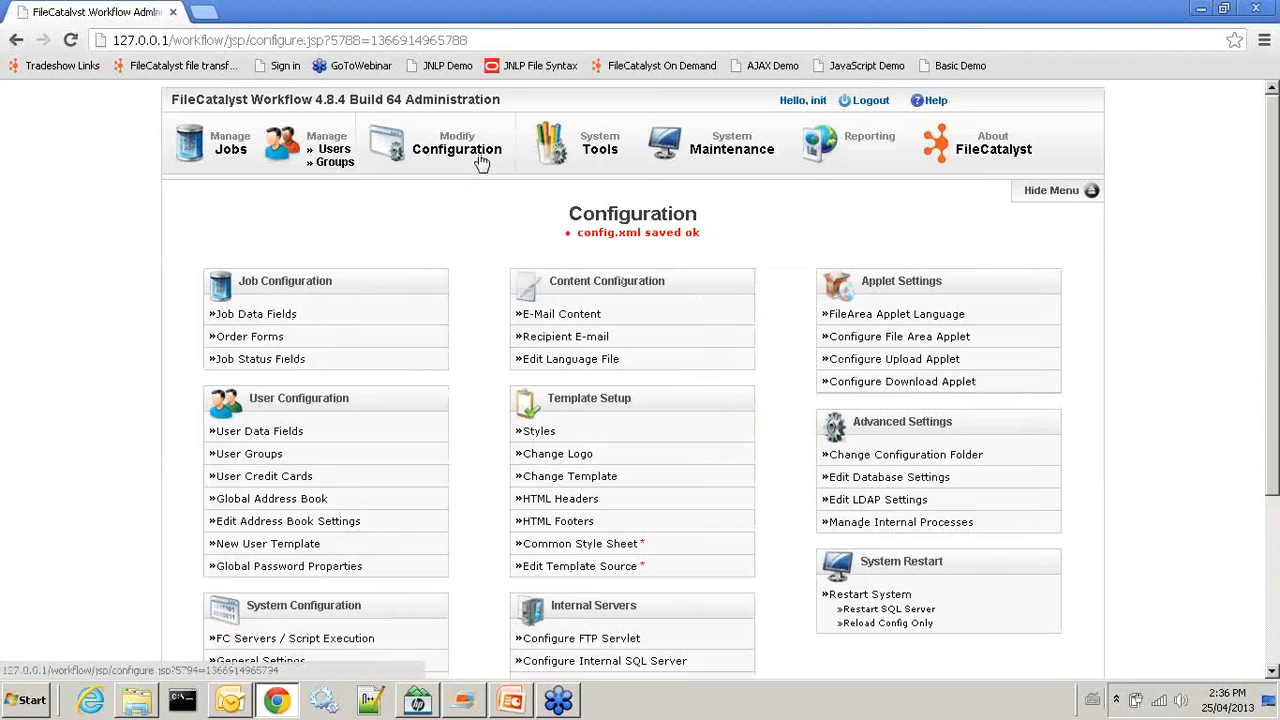
pyautogui.click(439, 141)
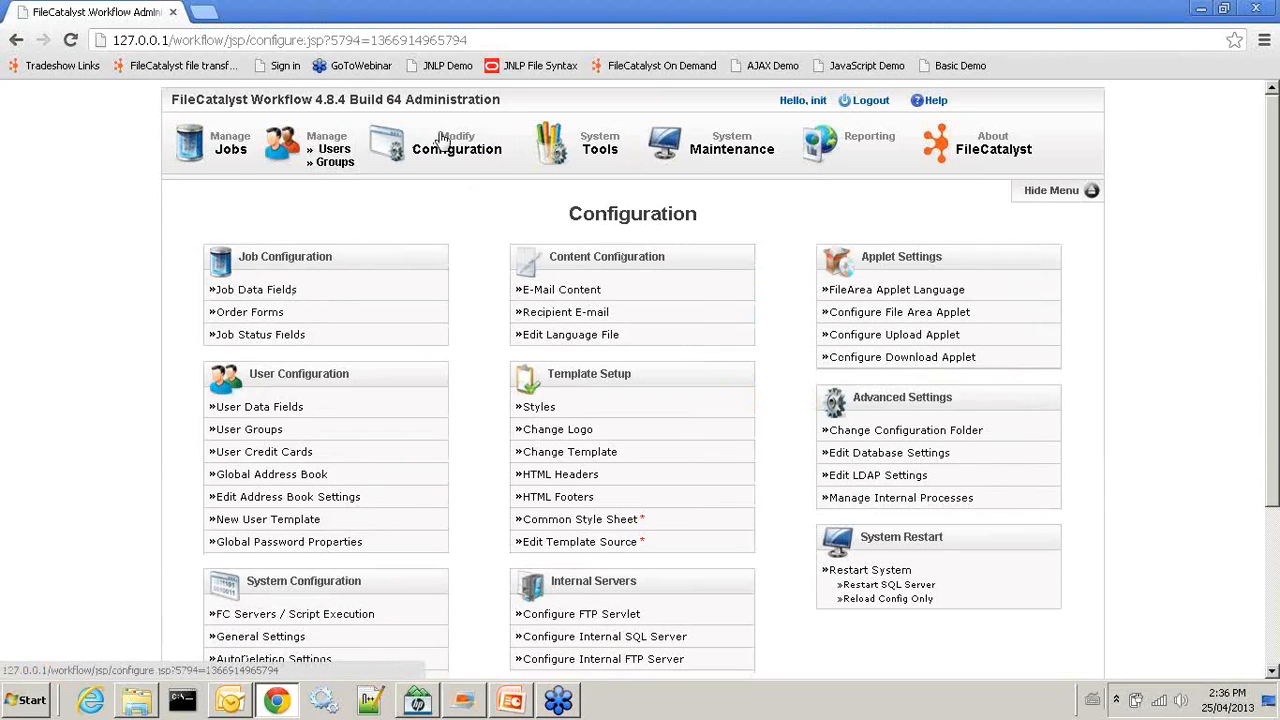
# Open Distribution Form 1, clear the default recipient address, and unhide Recipient Email and Subject
pyautogui.click(244, 316)
pyautogui.click(288, 322)
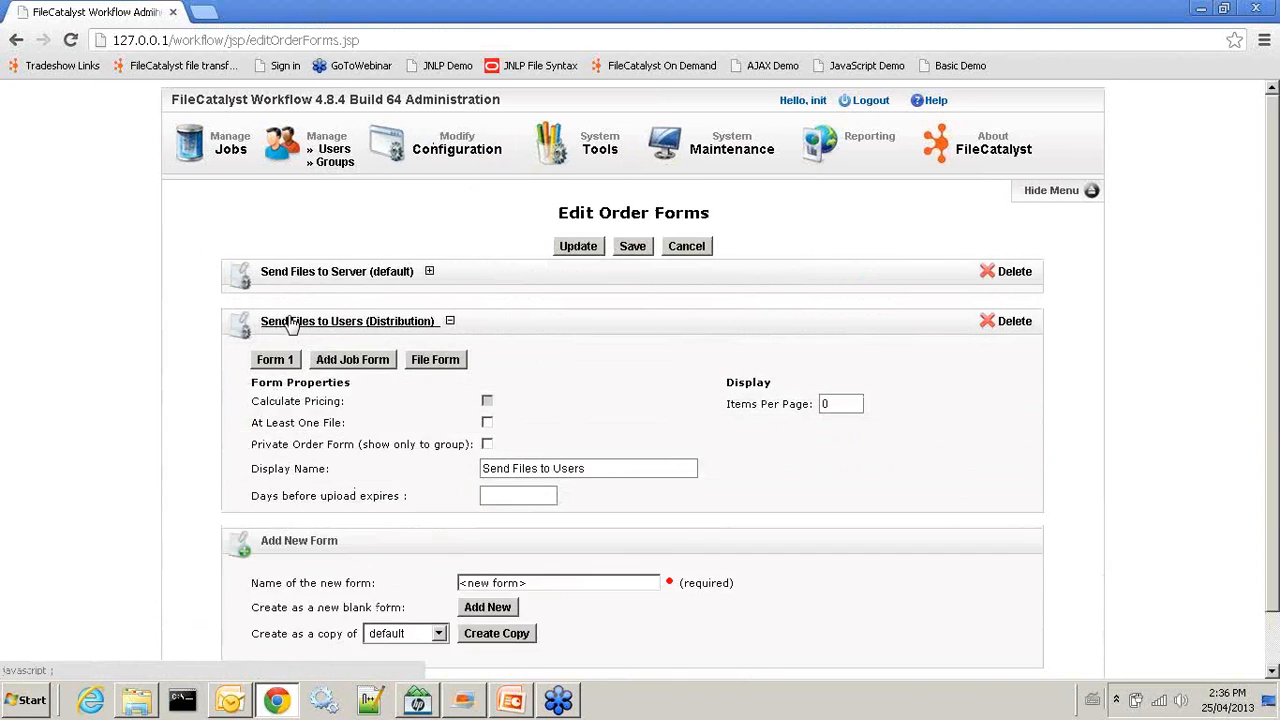
pyautogui.click(287, 362)
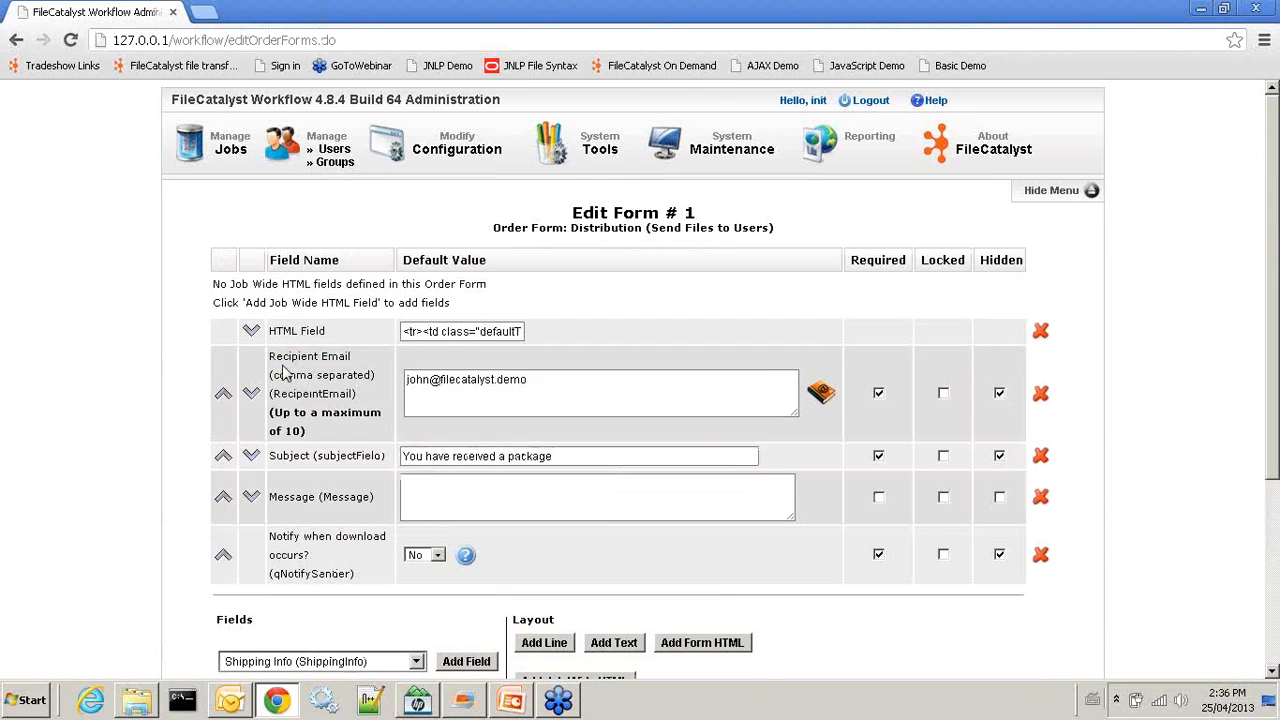
pyautogui.moveTo(522, 379); pyautogui.dragTo(295, 392)
pyautogui.press('BackSpace')
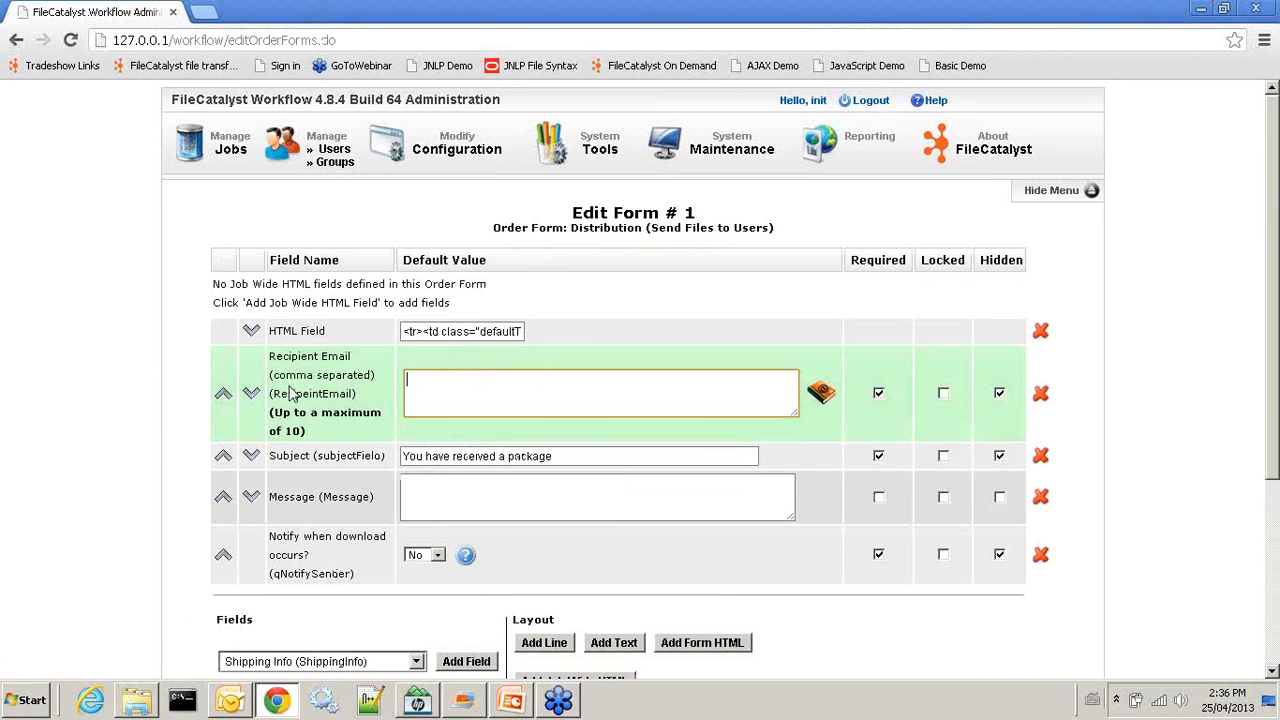
pyautogui.click(1000, 394)
pyautogui.click(1000, 394)
pyautogui.click(999, 456)
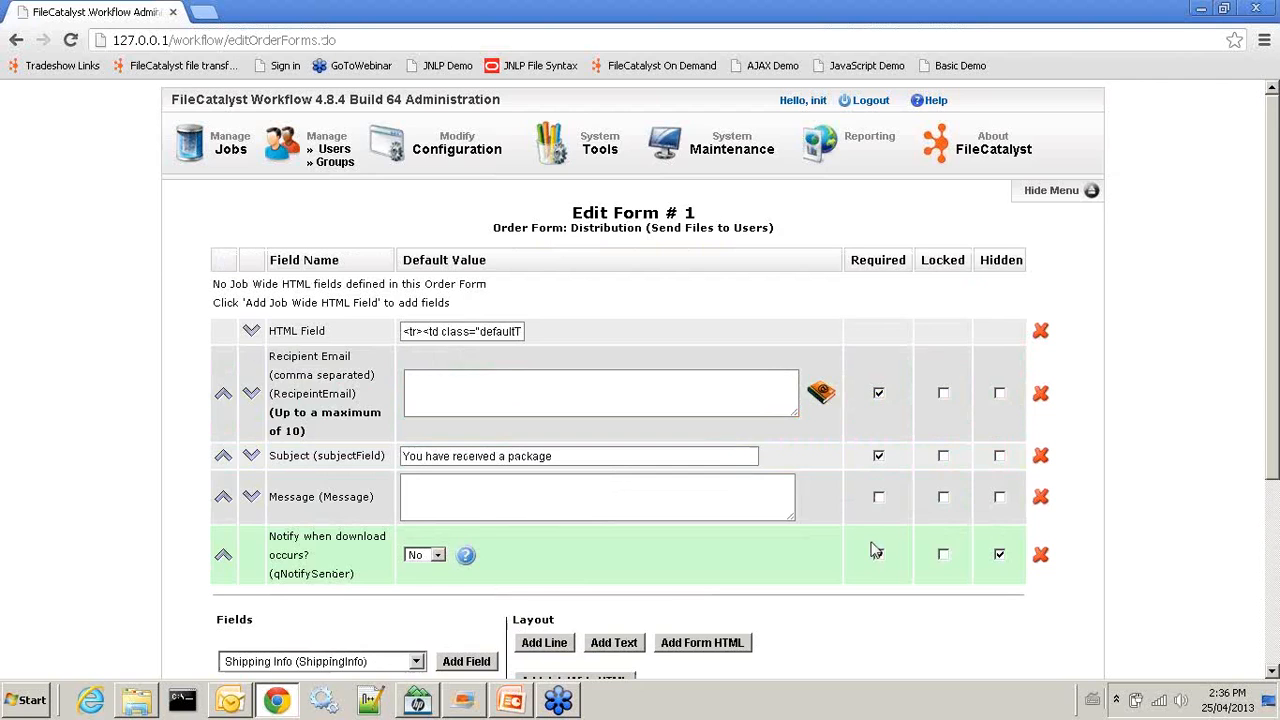
# Add the Please Select Site field and move it above the notification question
pyautogui.scroll(-2, 560, 547)
pyautogui.click(415, 474)
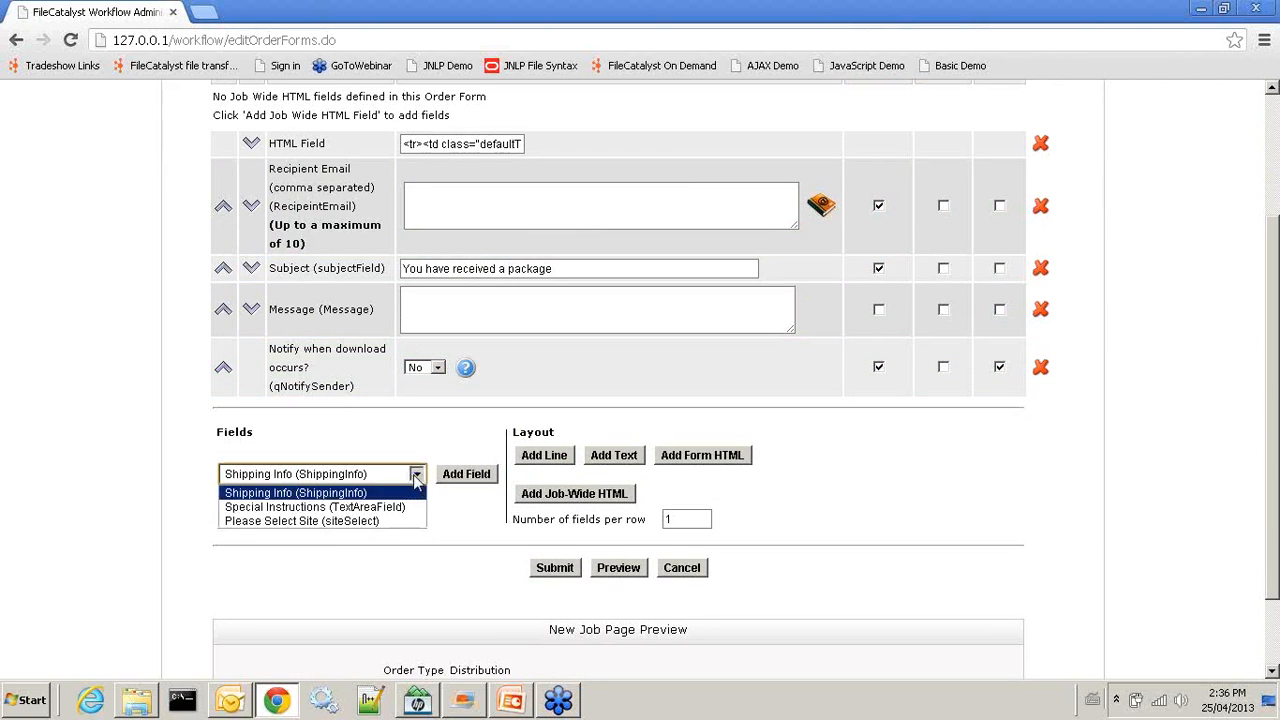
pyautogui.click(345, 520)
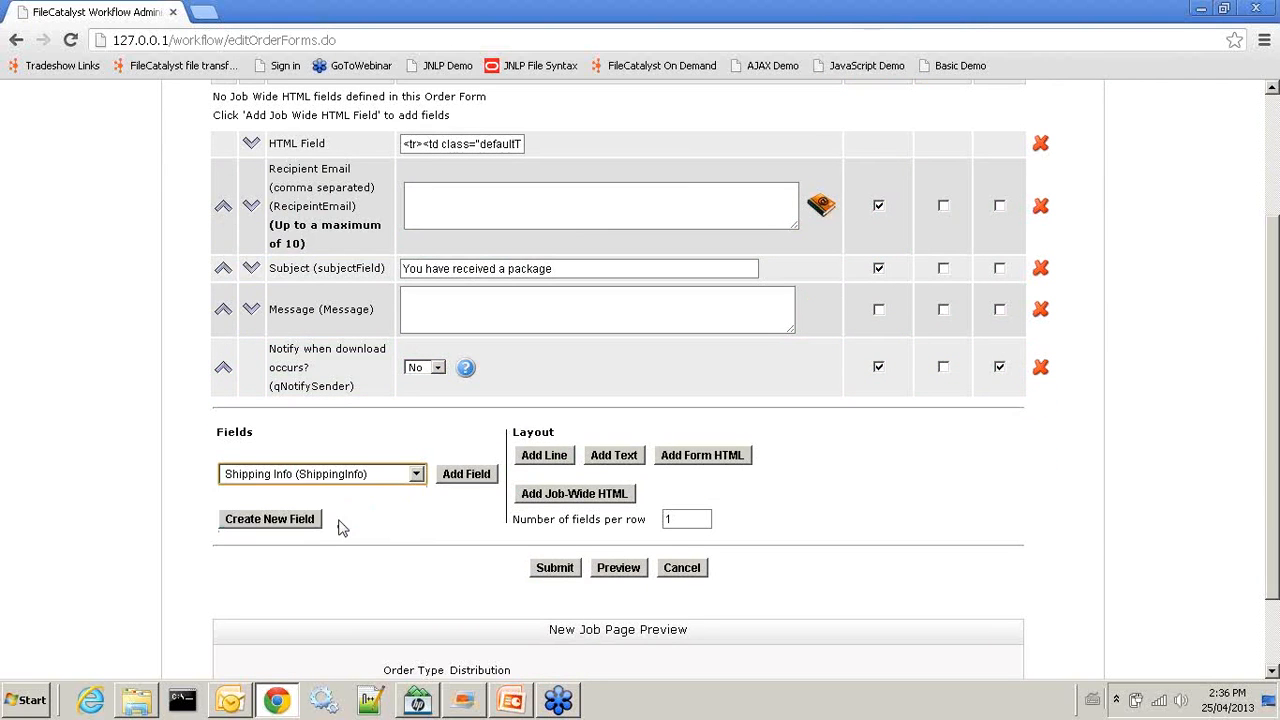
pyautogui.click(476, 480)
pyautogui.scroll(-3, 571, 420)
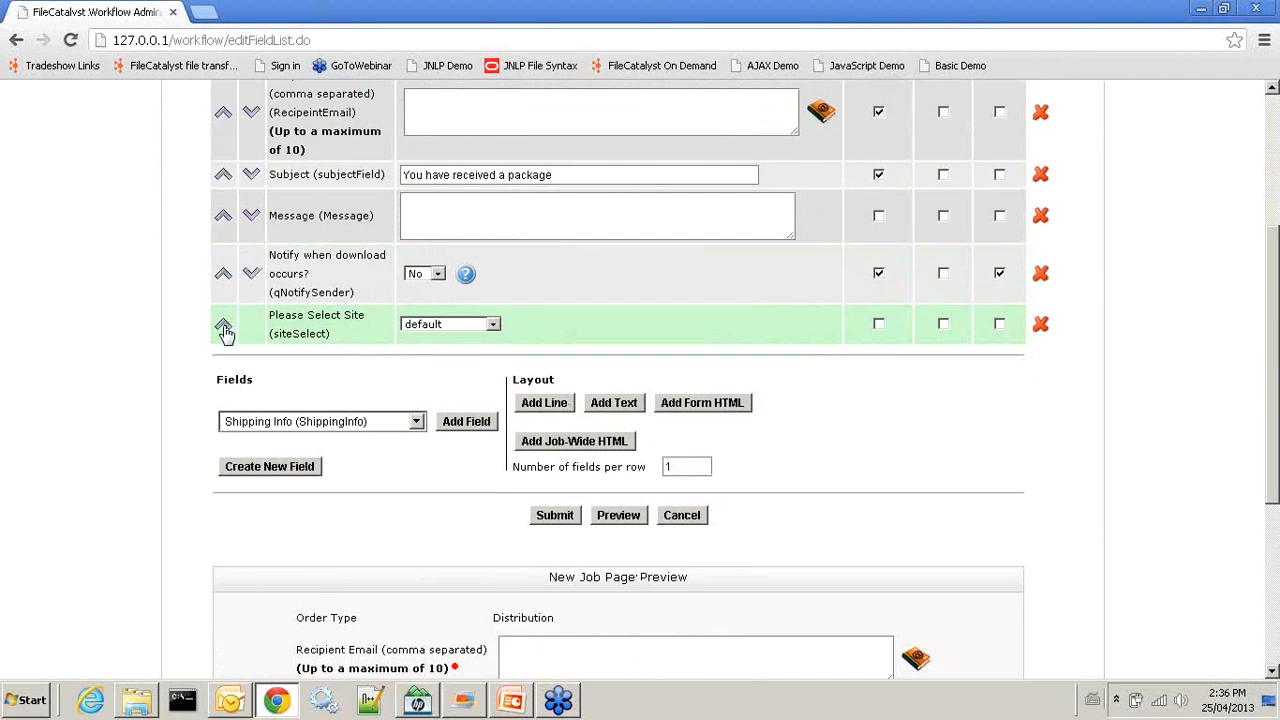
pyautogui.click(223, 330)
pyautogui.scroll(-1, 425, 355)
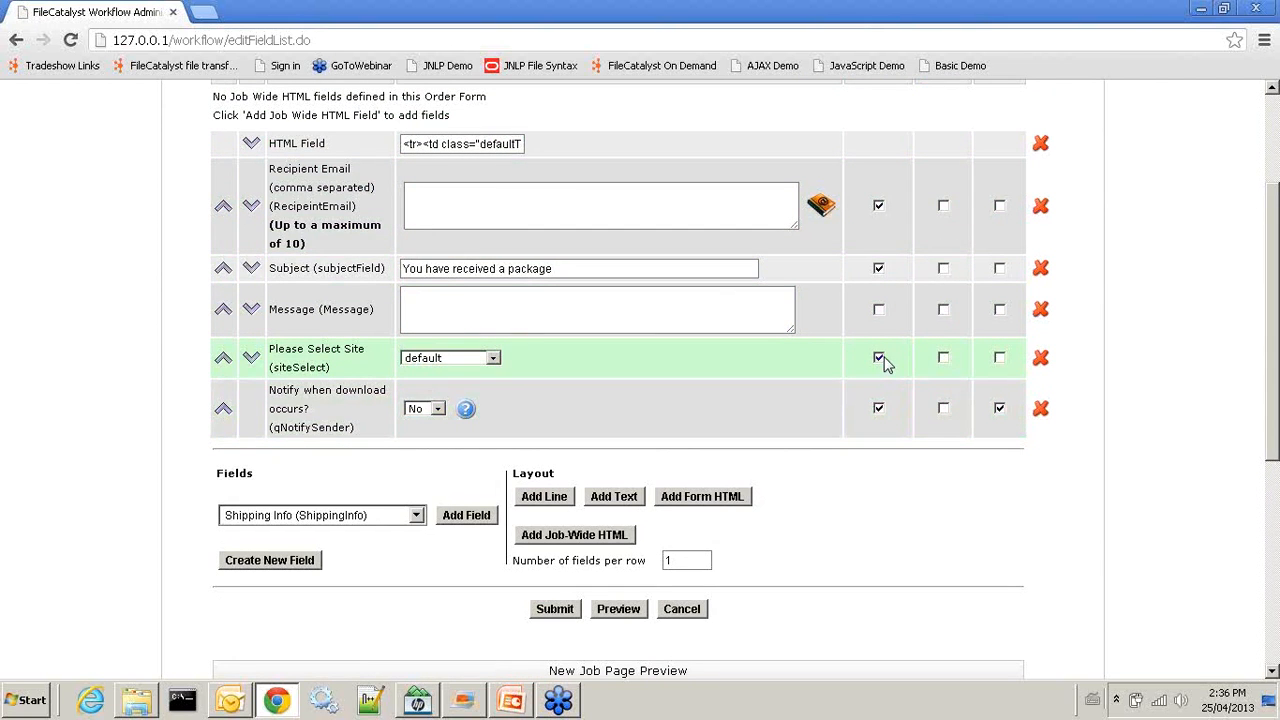
pyautogui.scroll(-3, 740, 423)
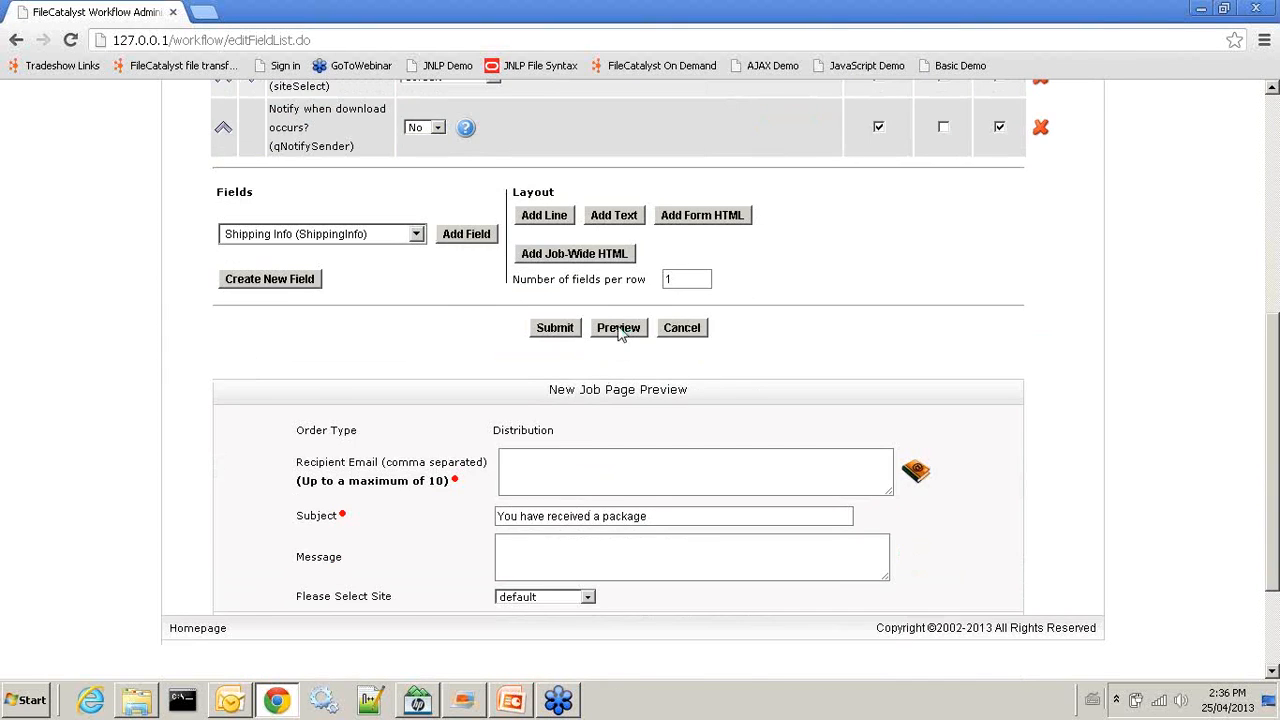
# Preview the order form, trying its Subject and Message boxes, then submit the updated form
pyautogui.click(619, 330)
pyautogui.scroll(-6, 622, 421)
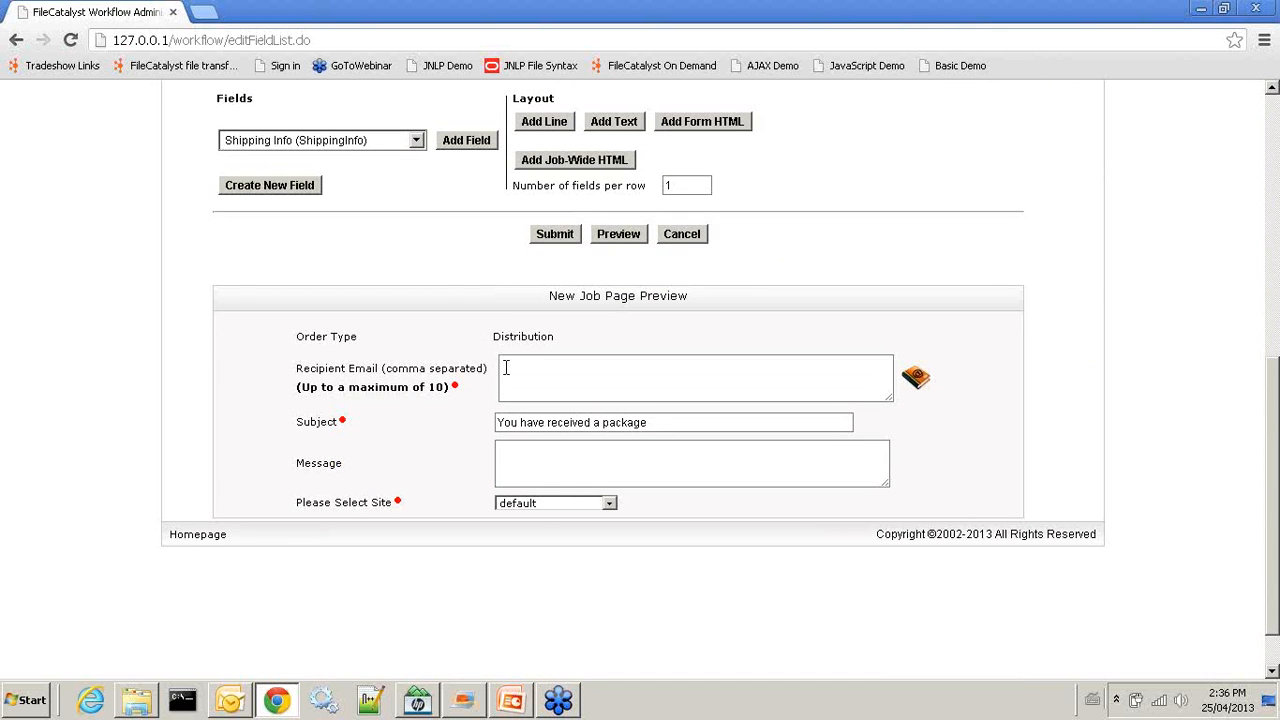
pyautogui.click(663, 420)
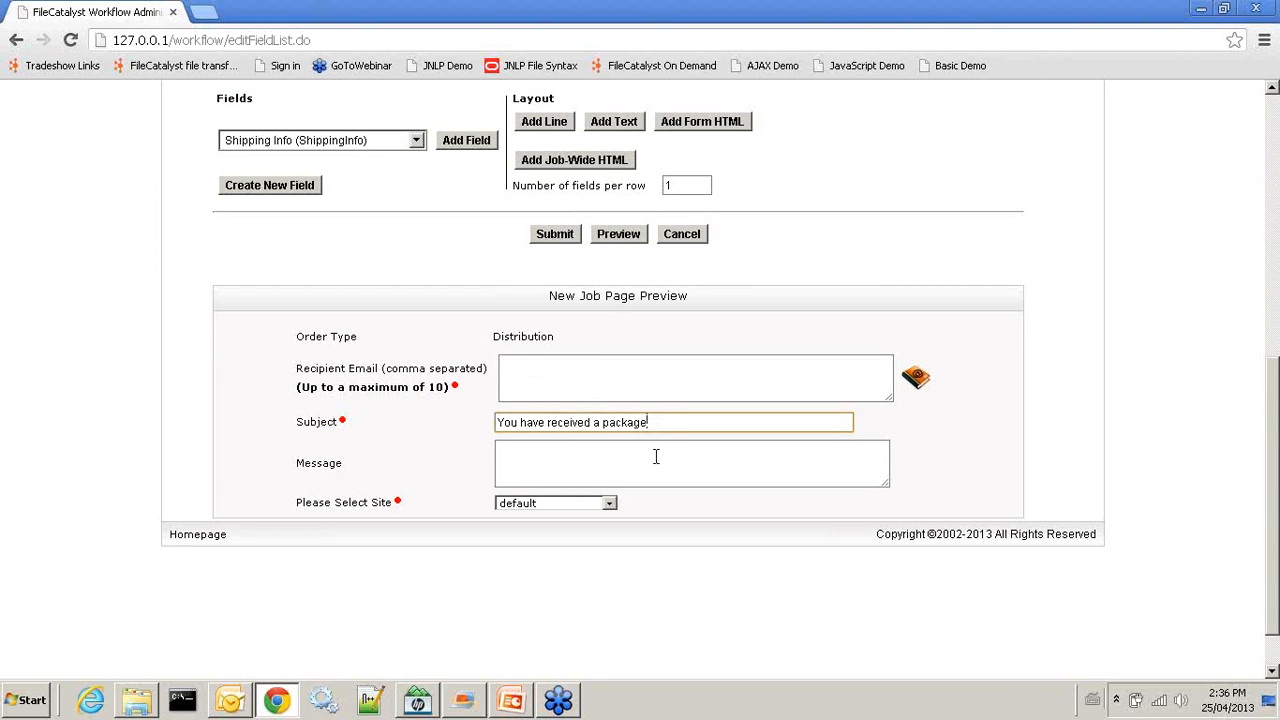
pyautogui.click(636, 458)
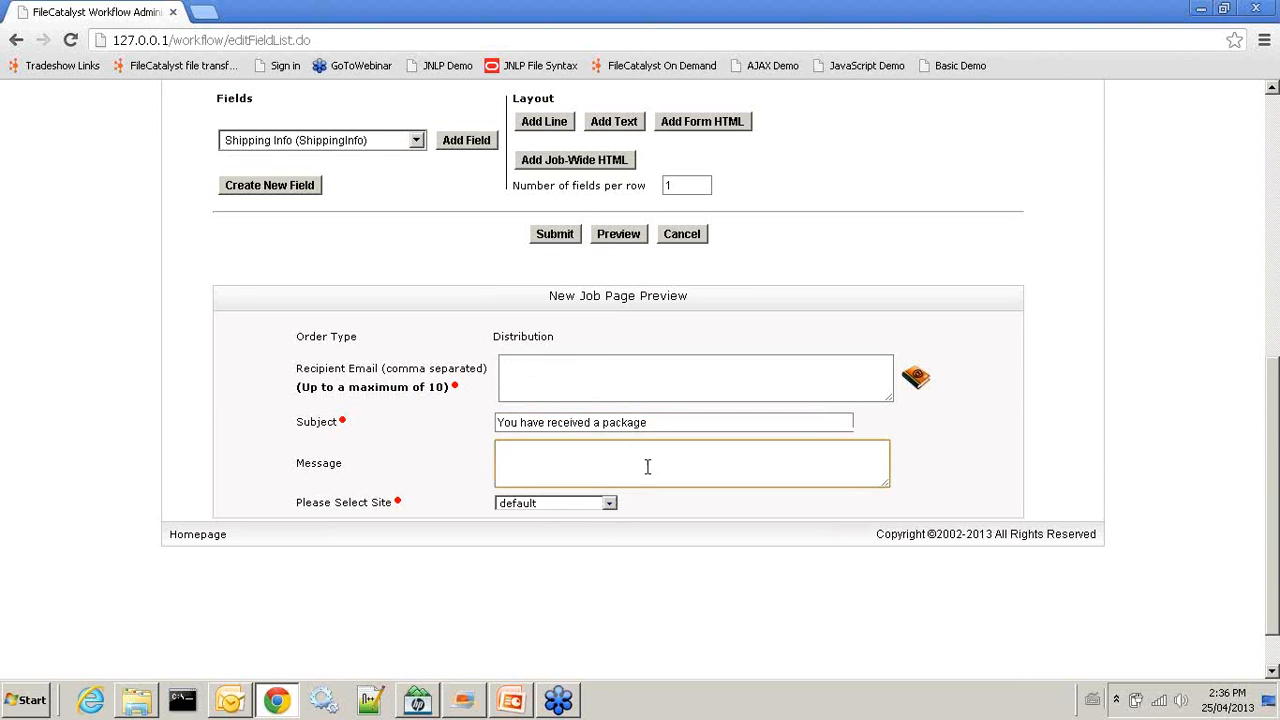
pyautogui.scroll(2, 646, 466)
pyautogui.scroll(-3, 643, 478)
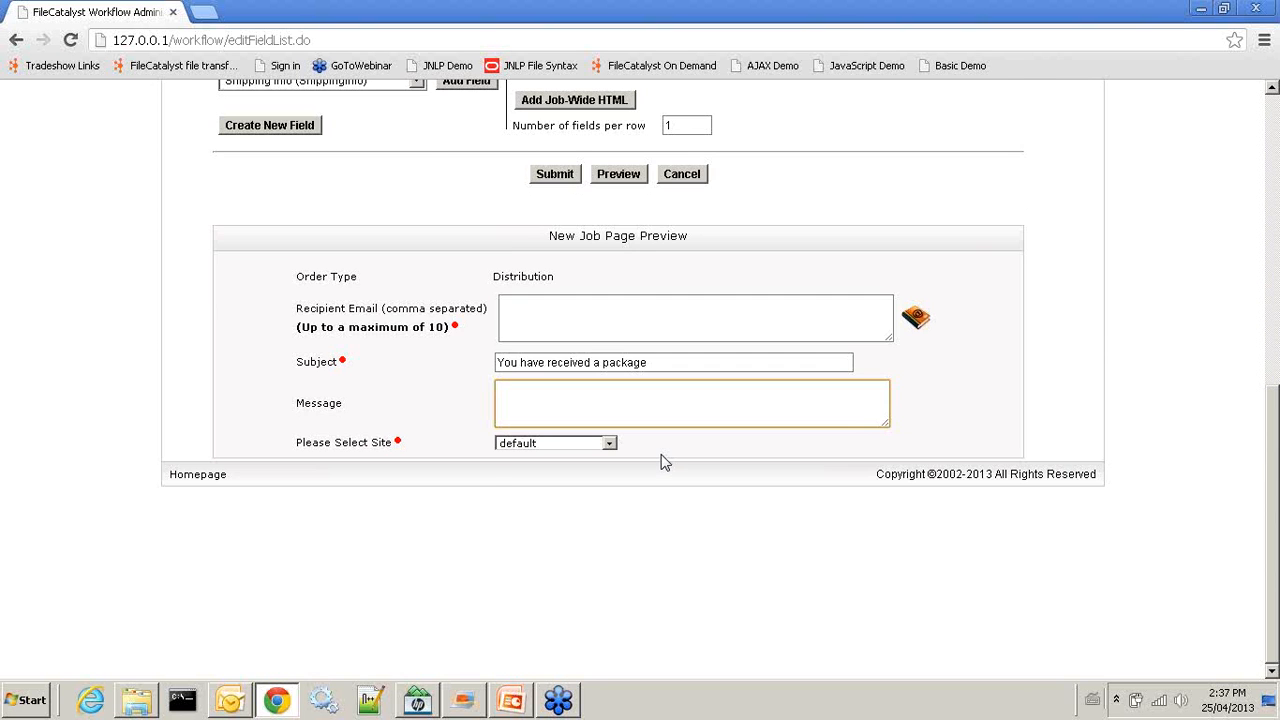
pyautogui.scroll(2, 663, 460)
pyautogui.click(558, 363)
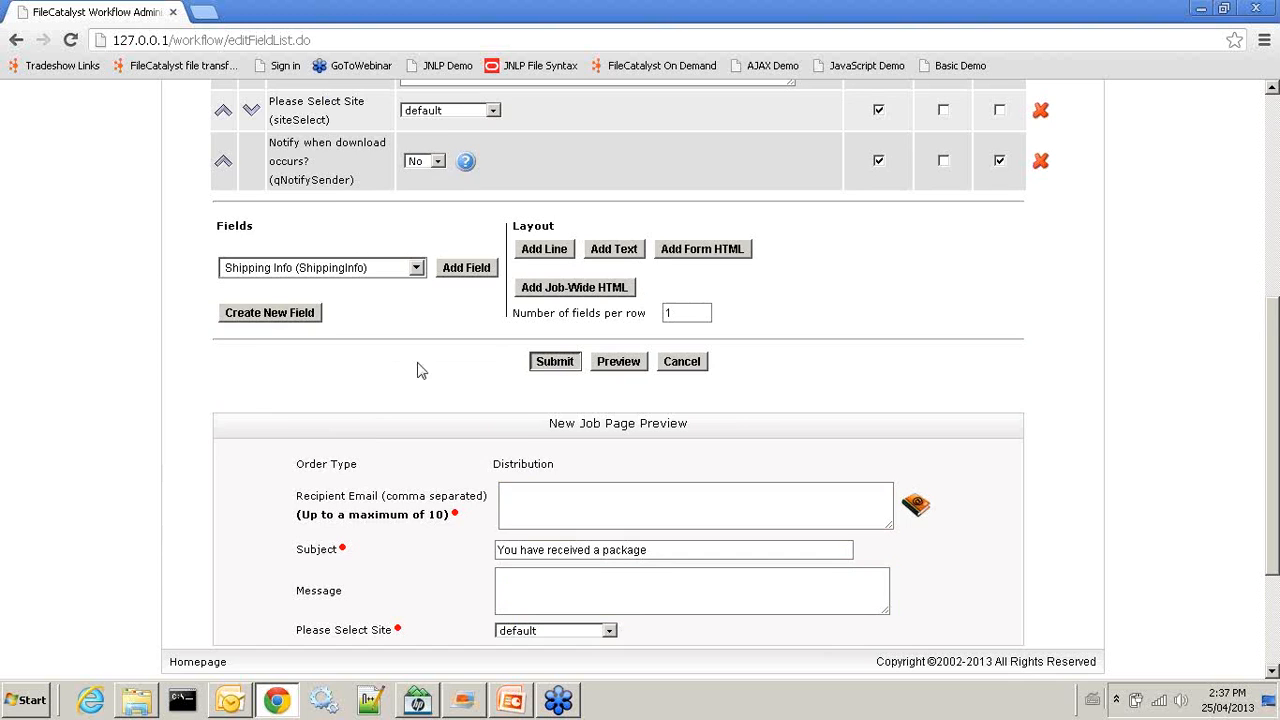
pyautogui.click(548, 362)
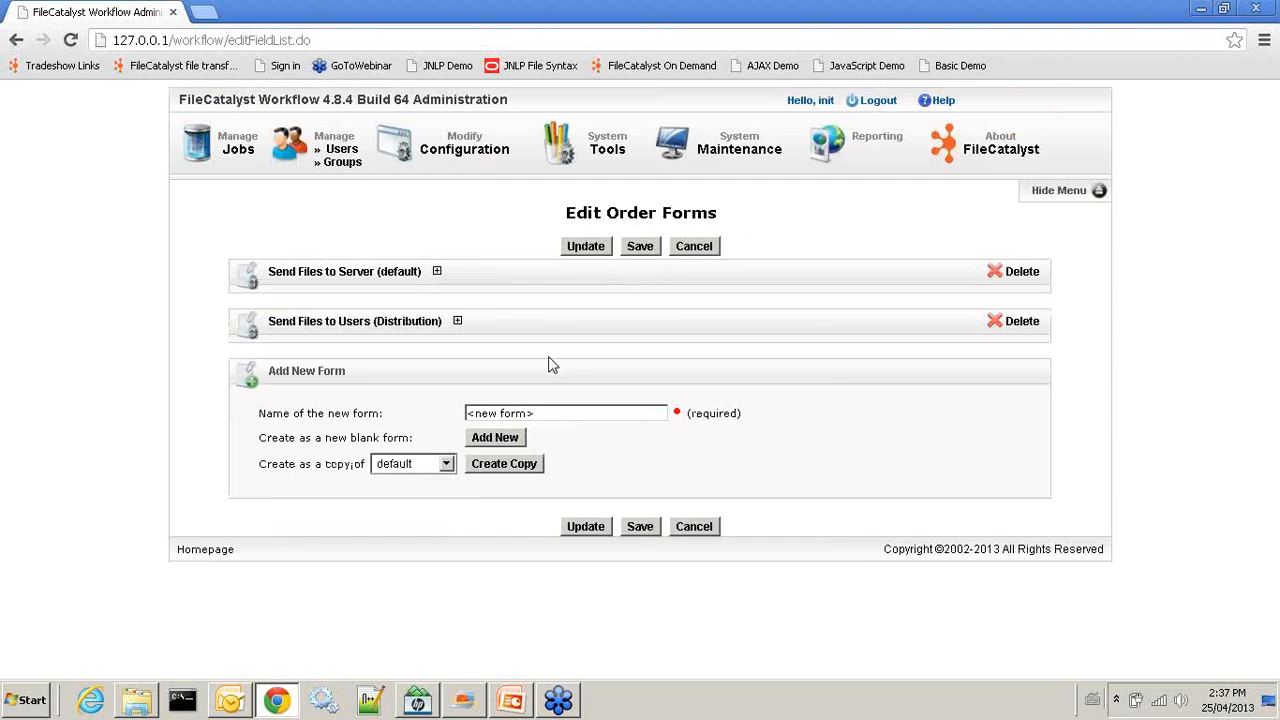
# Save the order form configuration, log out, and log back in as the test user
pyautogui.click(640, 527)
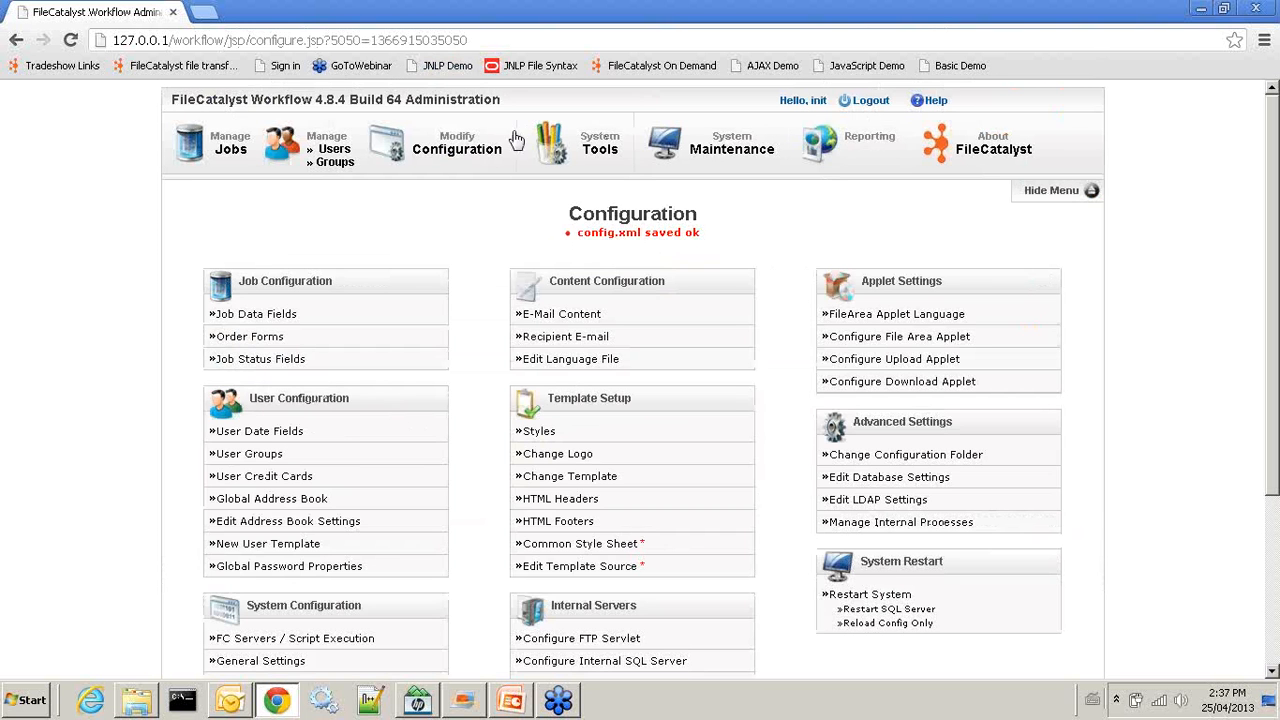
pyautogui.click(870, 101)
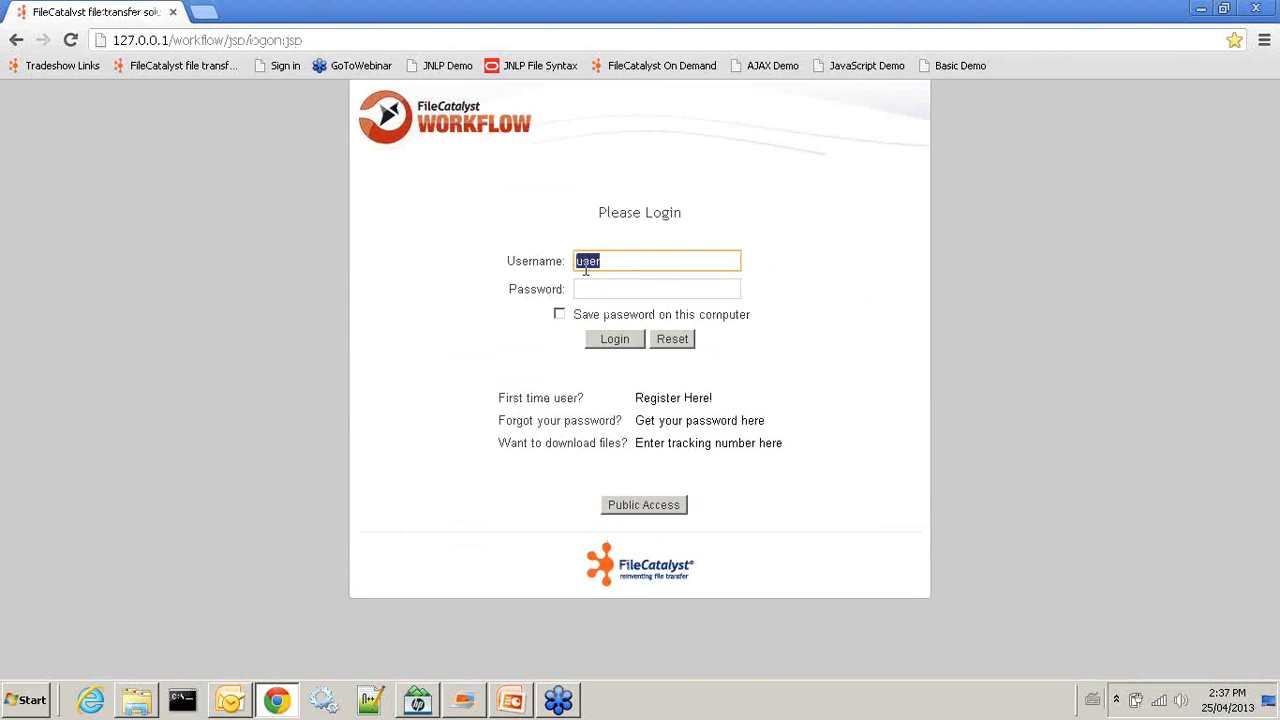
pyautogui.click(590, 287)
pyautogui.write('admin')
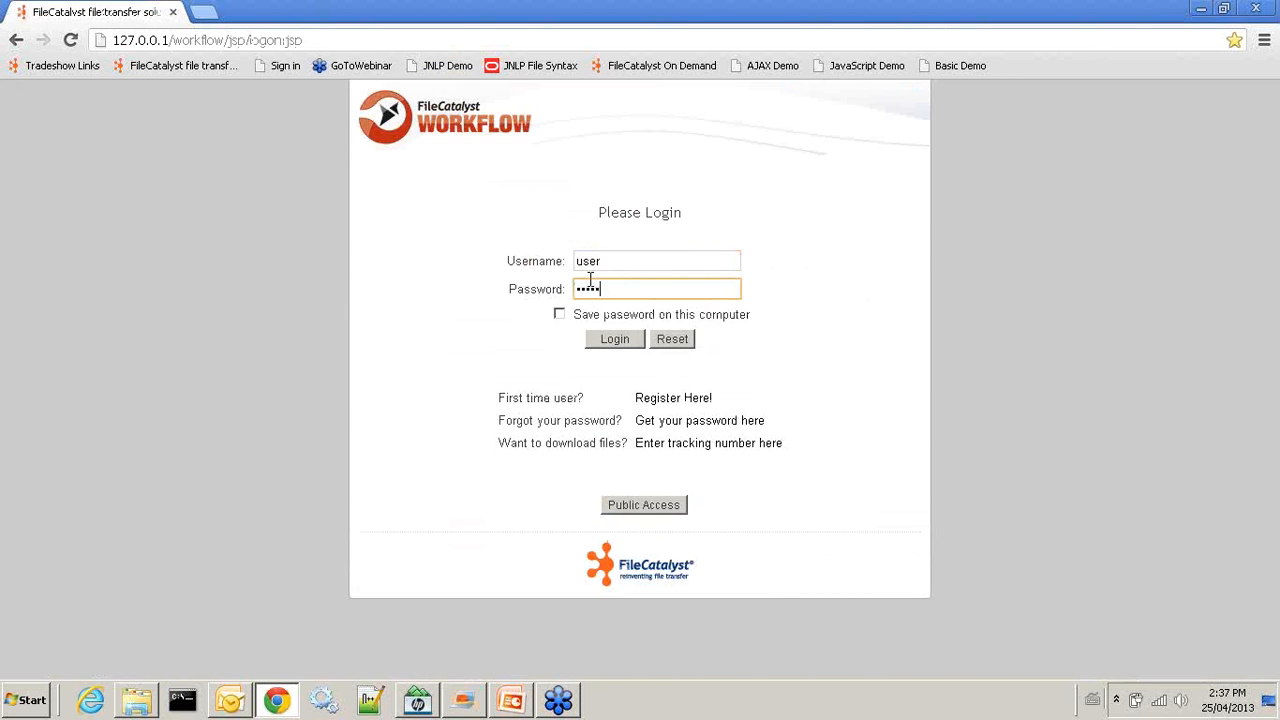
pyautogui.click(614, 340)
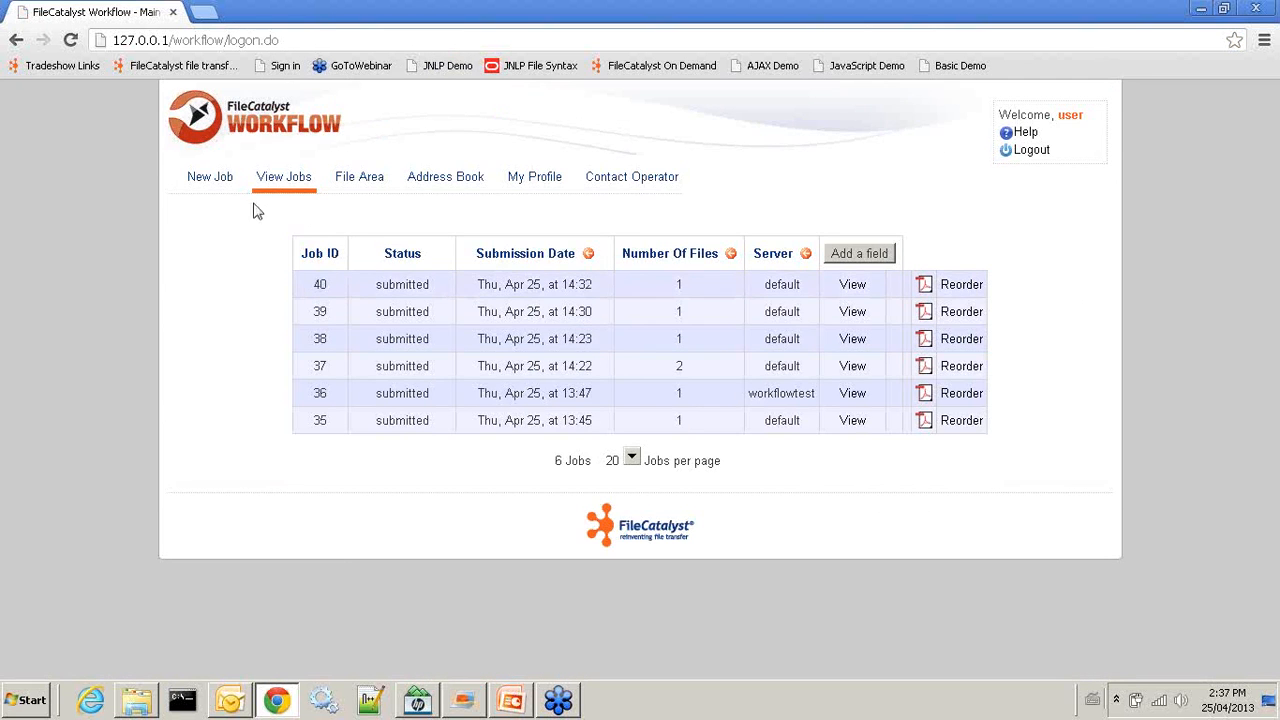
# Submit a new job to the address-book contact with message 'here are my files' via Europe Server
pyautogui.click(203, 182)
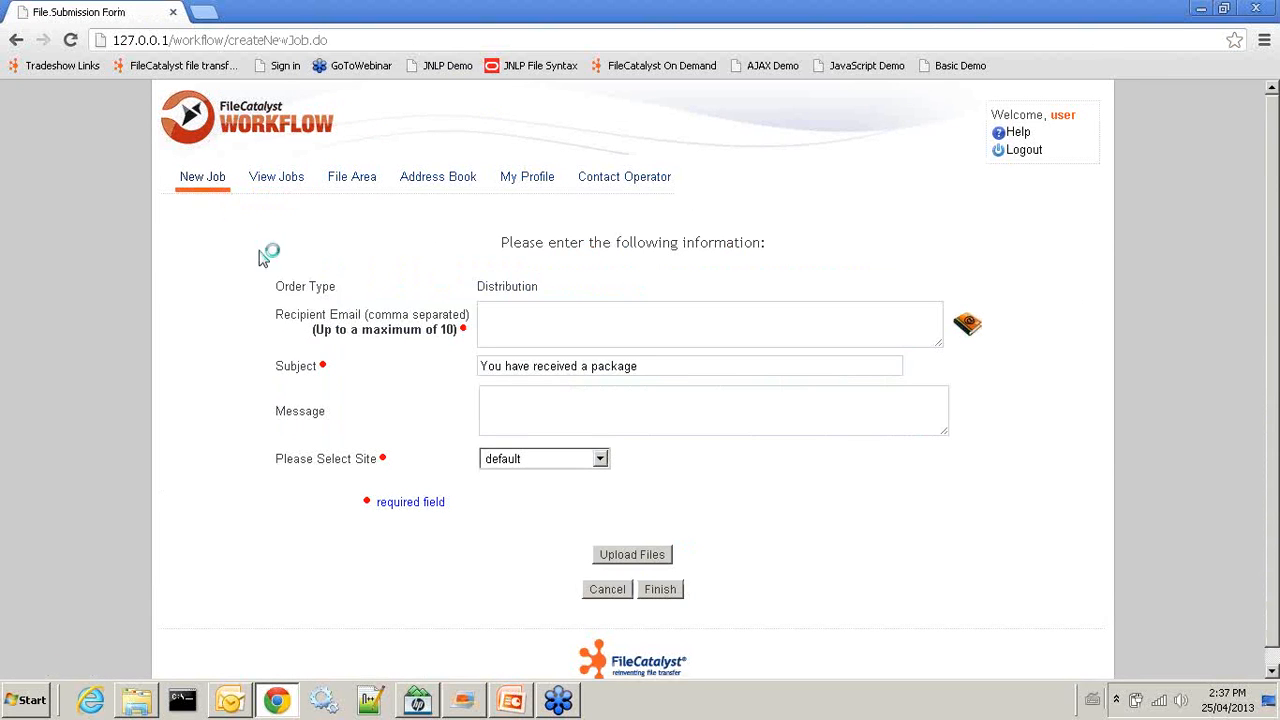
pyautogui.click(592, 319)
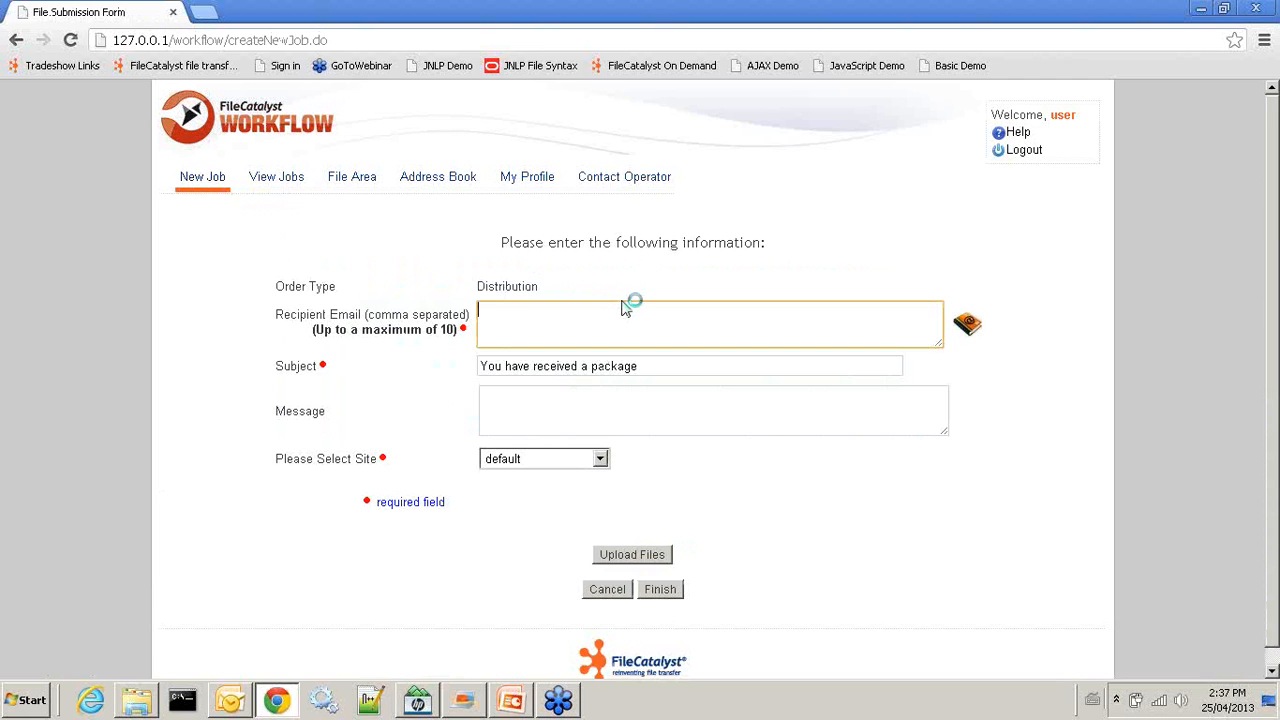
pyautogui.write('john')
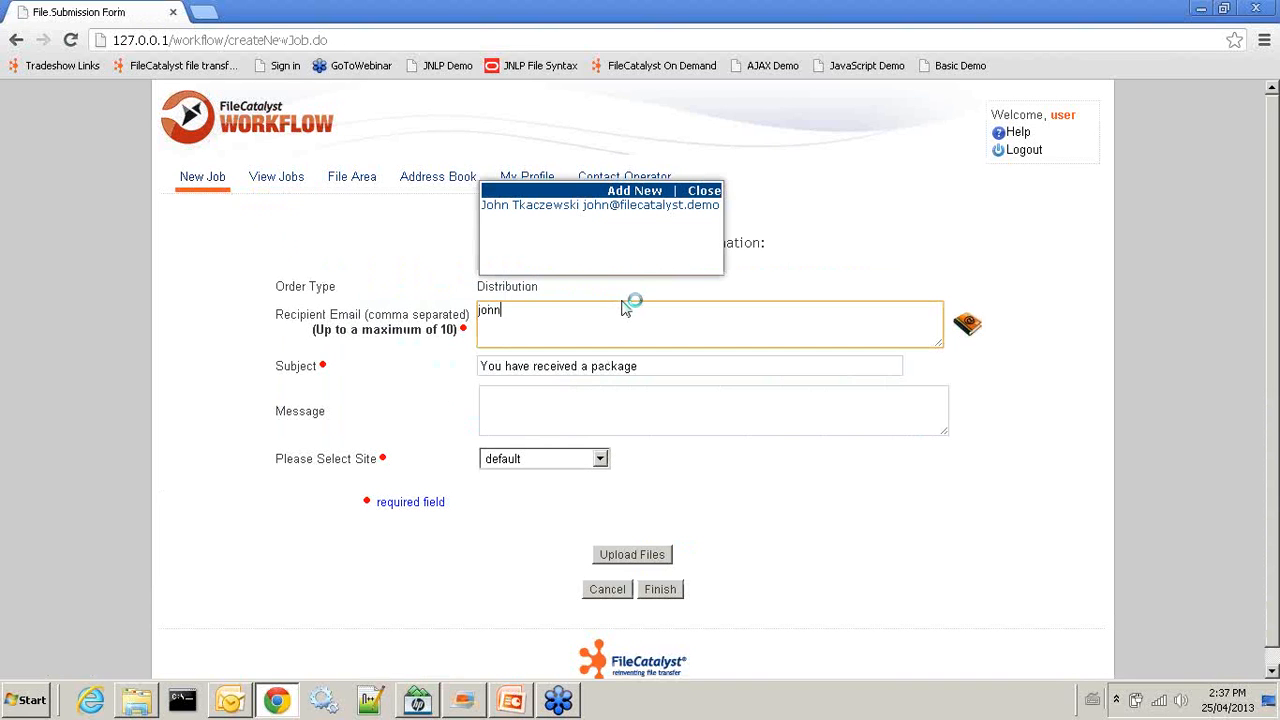
pyautogui.click(620, 204)
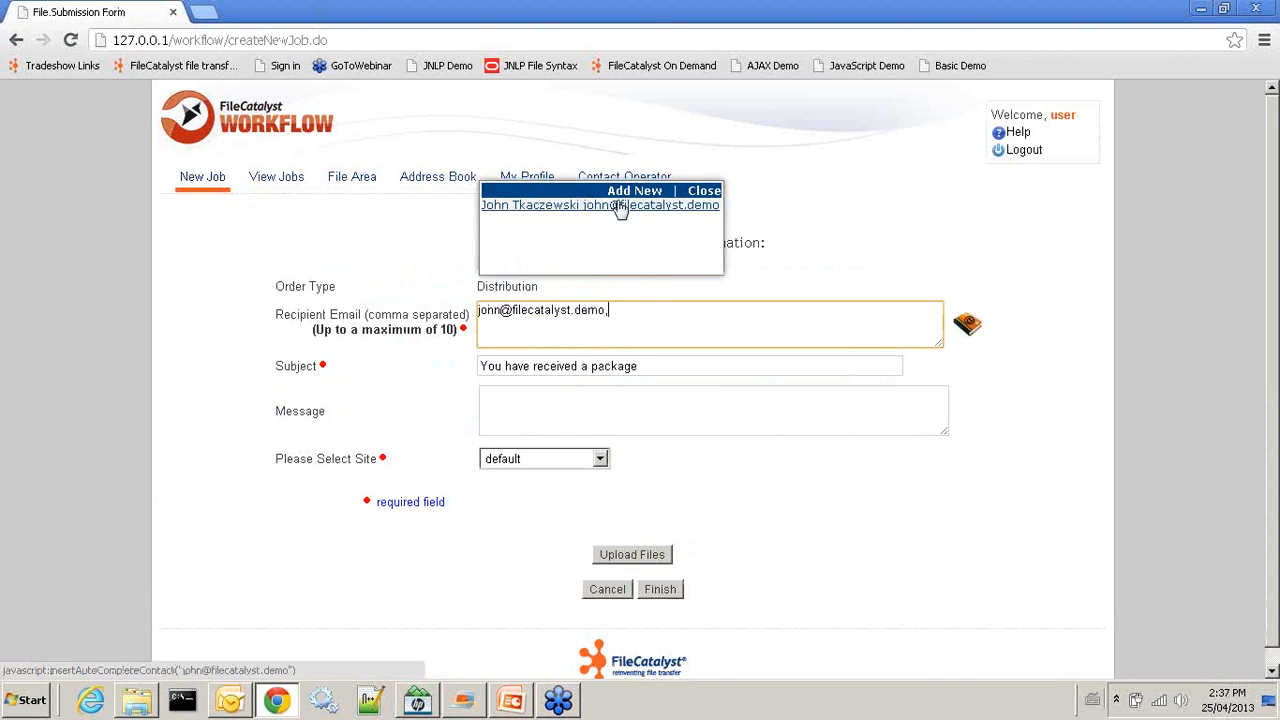
pyautogui.click(536, 415)
pyautogui.write('here')
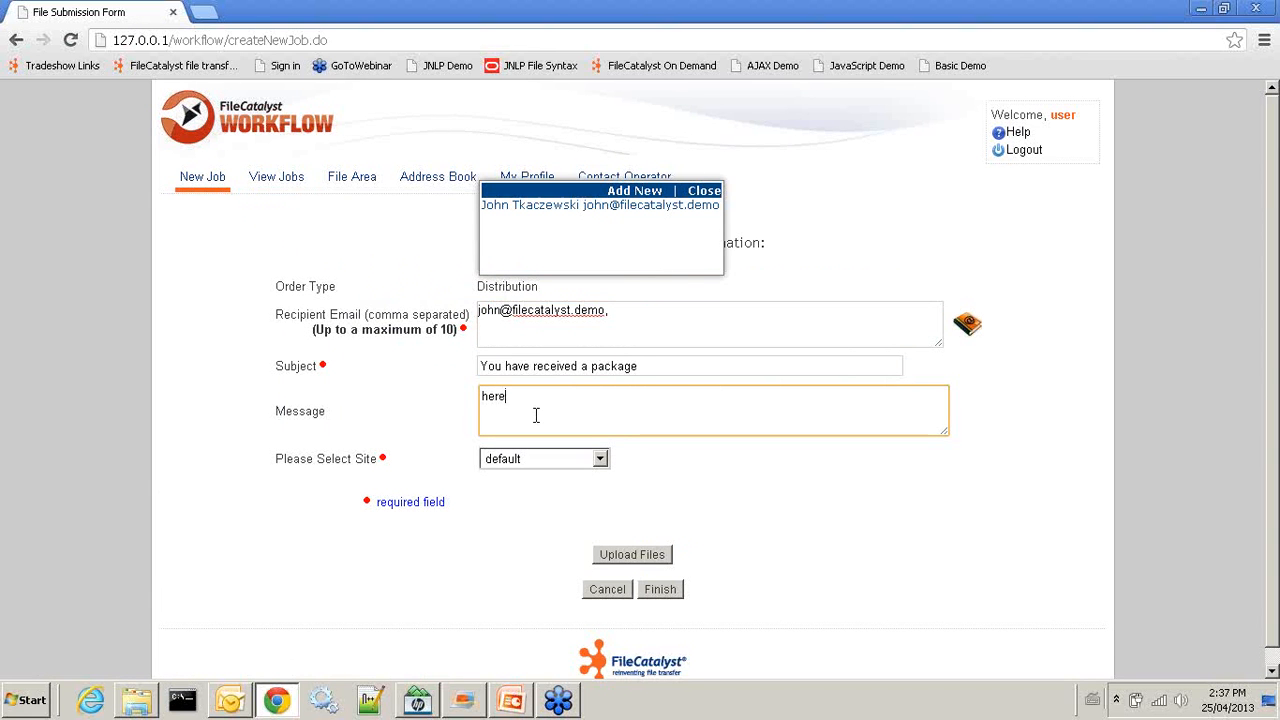
pyautogui.write(' are my files')
pyautogui.click(599, 459)
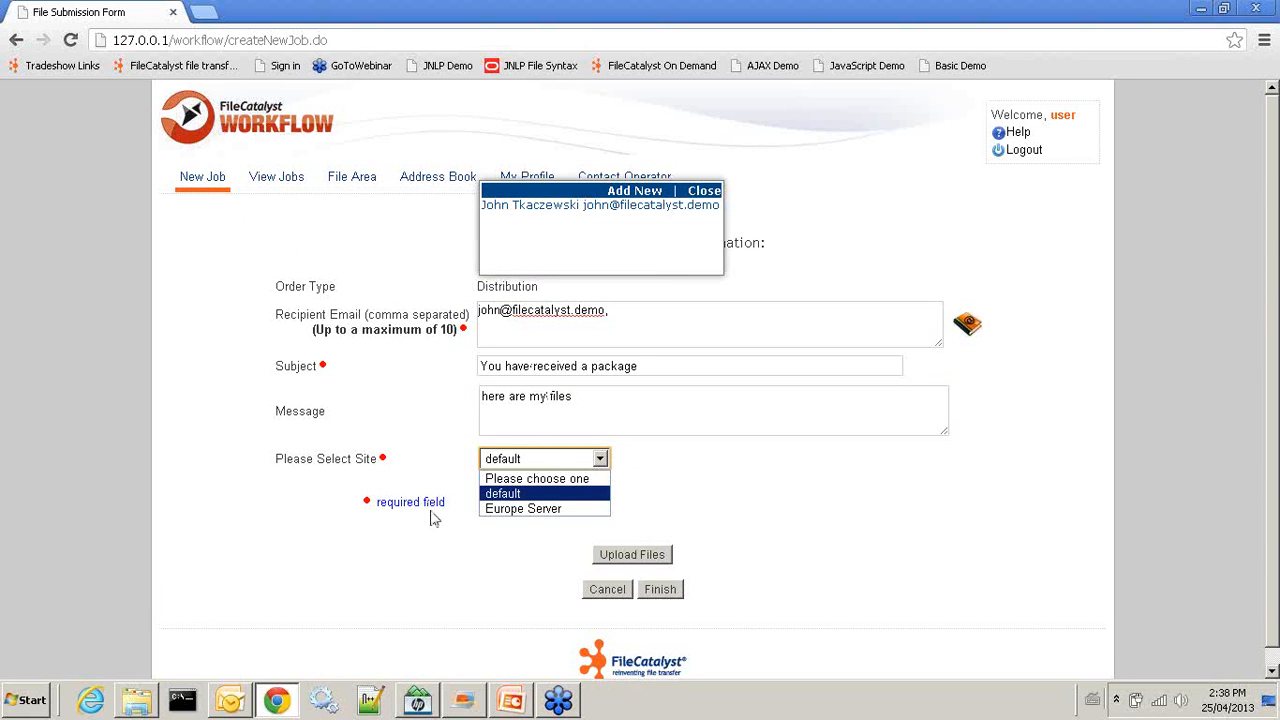
pyautogui.click(515, 509)
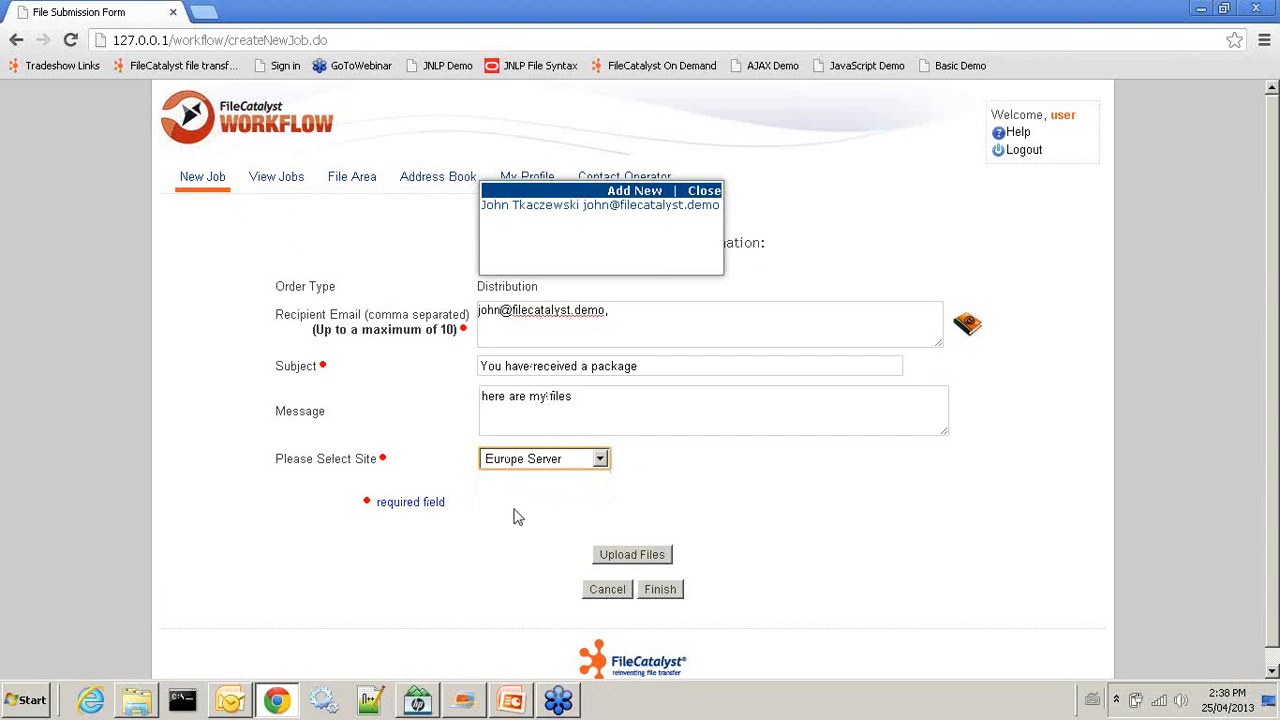
pyautogui.click(668, 590)
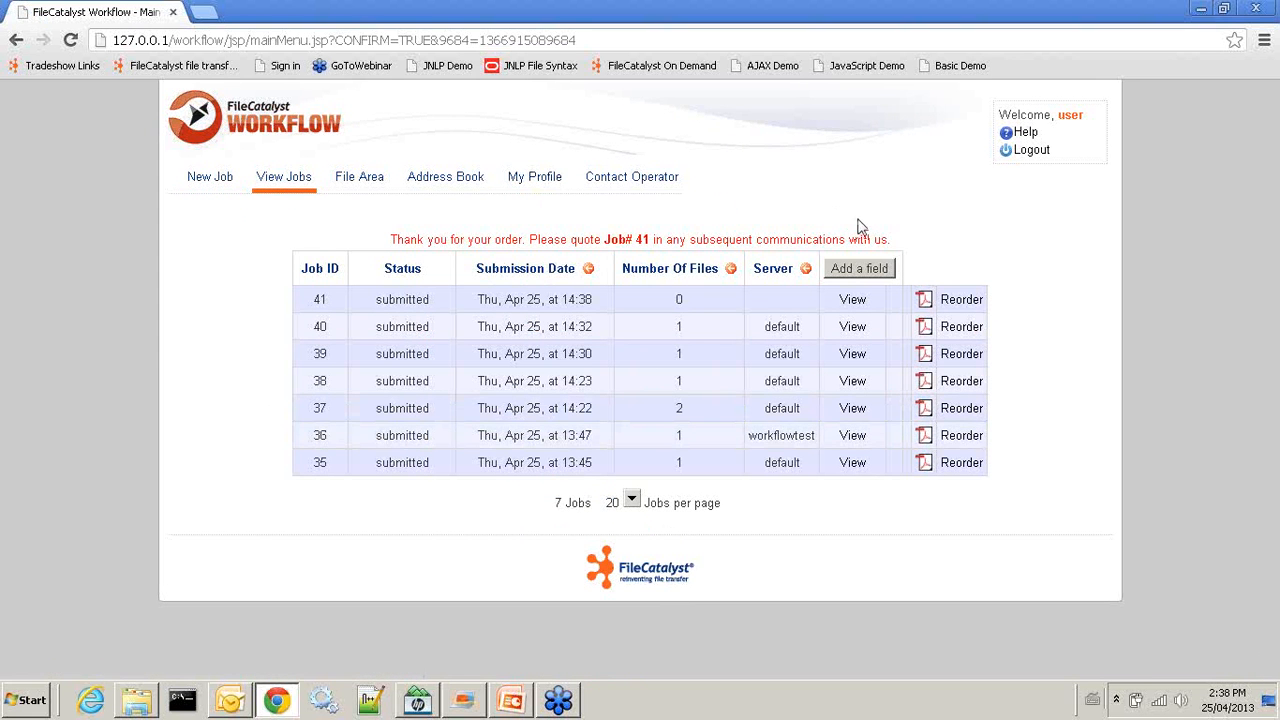
# Log out, select the two Workflow Demos items on PowerPoint's Agenda slide, then minimize PowerPoint
pyautogui.click(1026, 153)
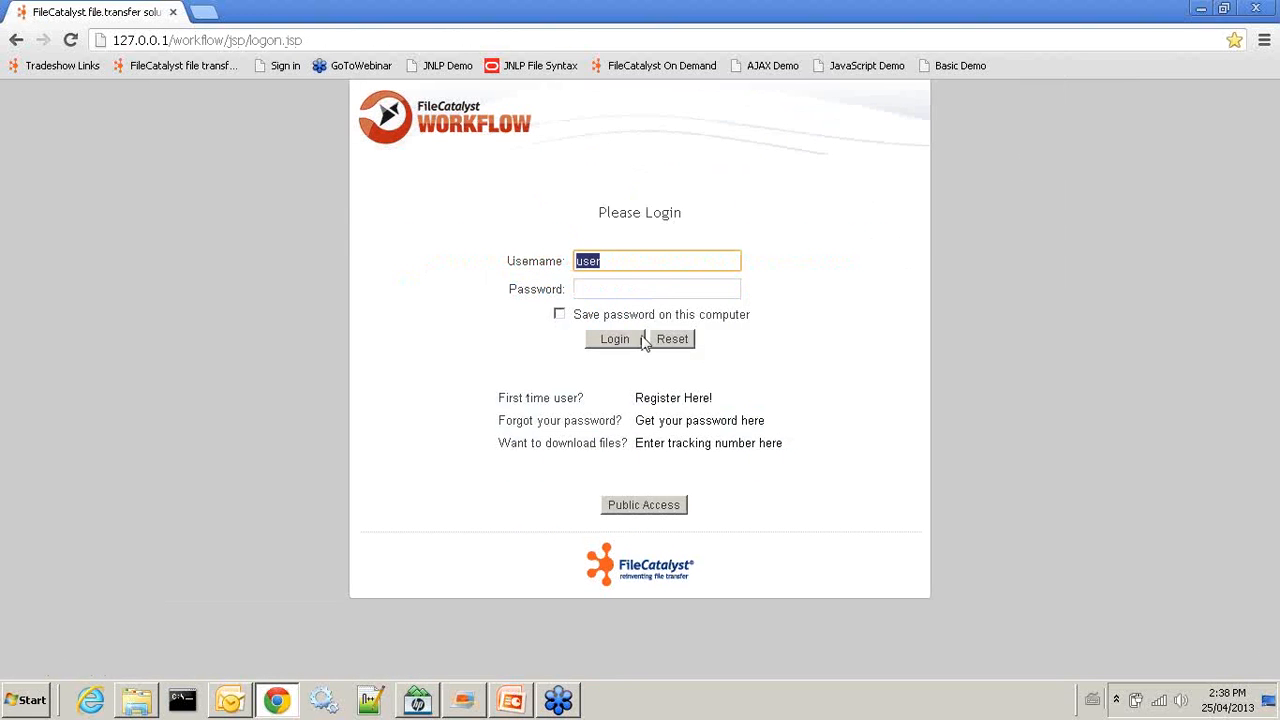
pyautogui.click(1260, 43)
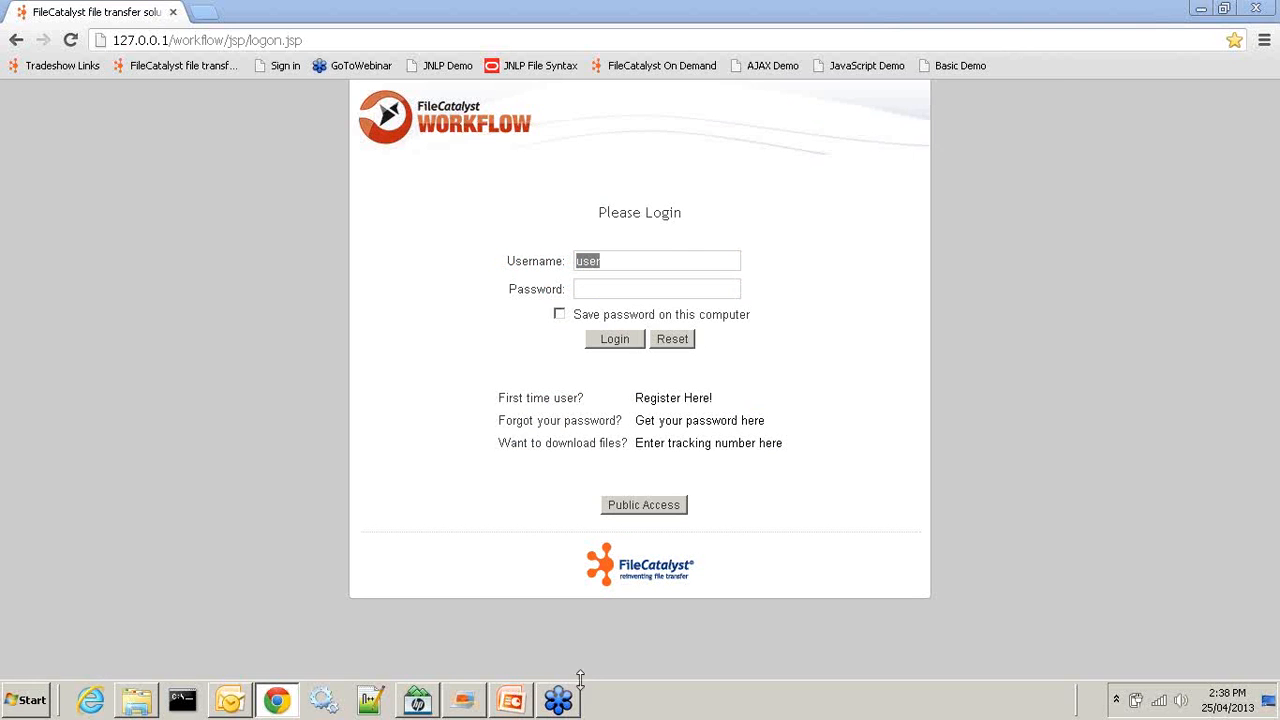
pyautogui.click(510, 703)
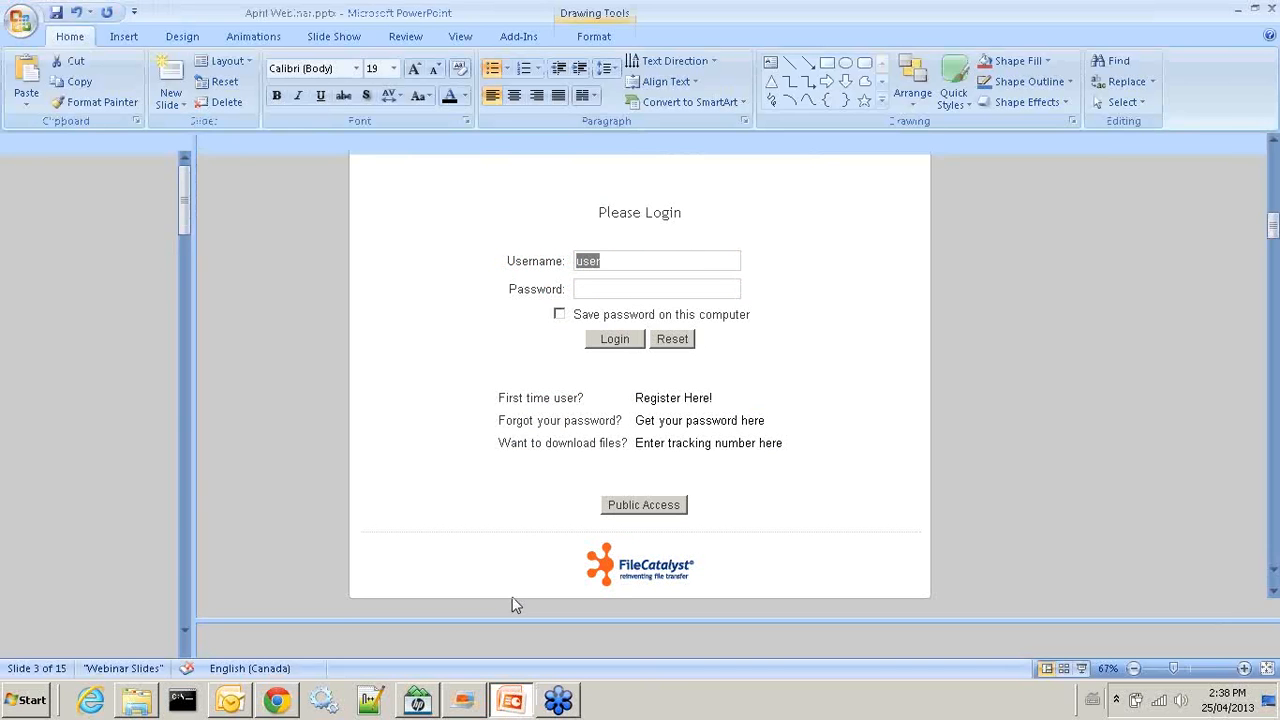
pyautogui.click(519, 450)
pyautogui.moveTo(519, 450); pyautogui.dragTo(712, 470)
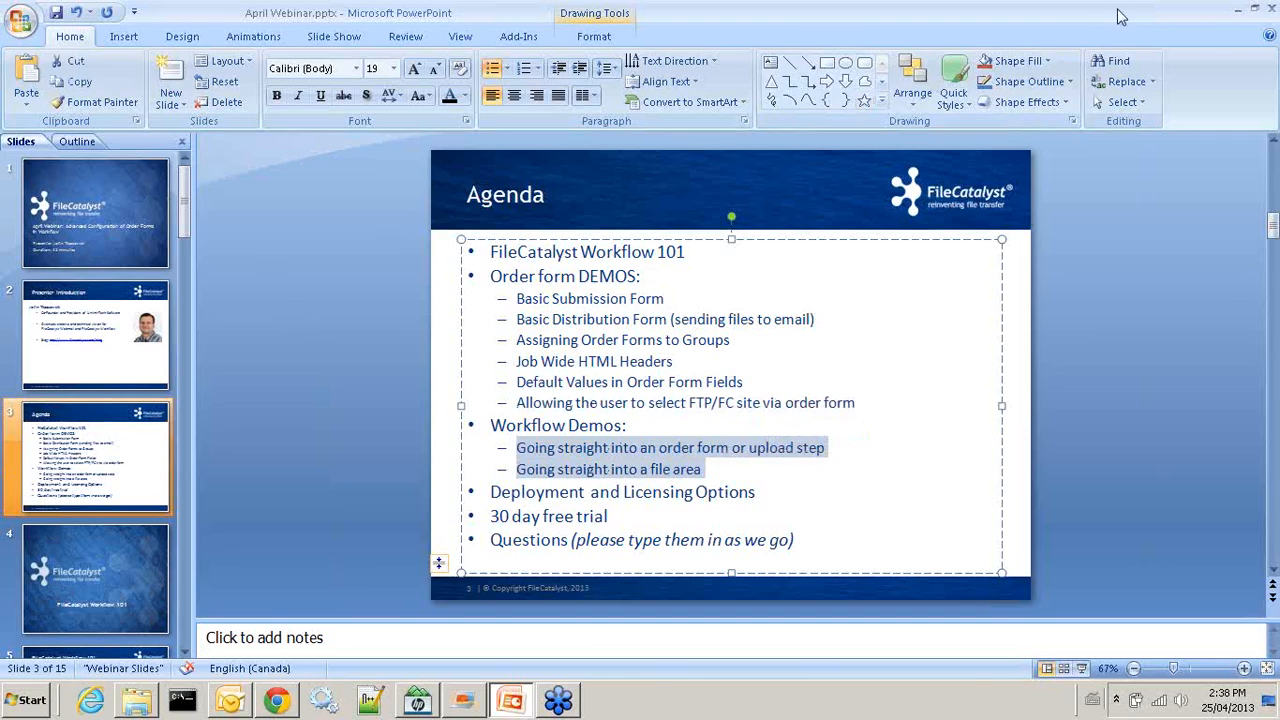
pyautogui.click(1236, 9)
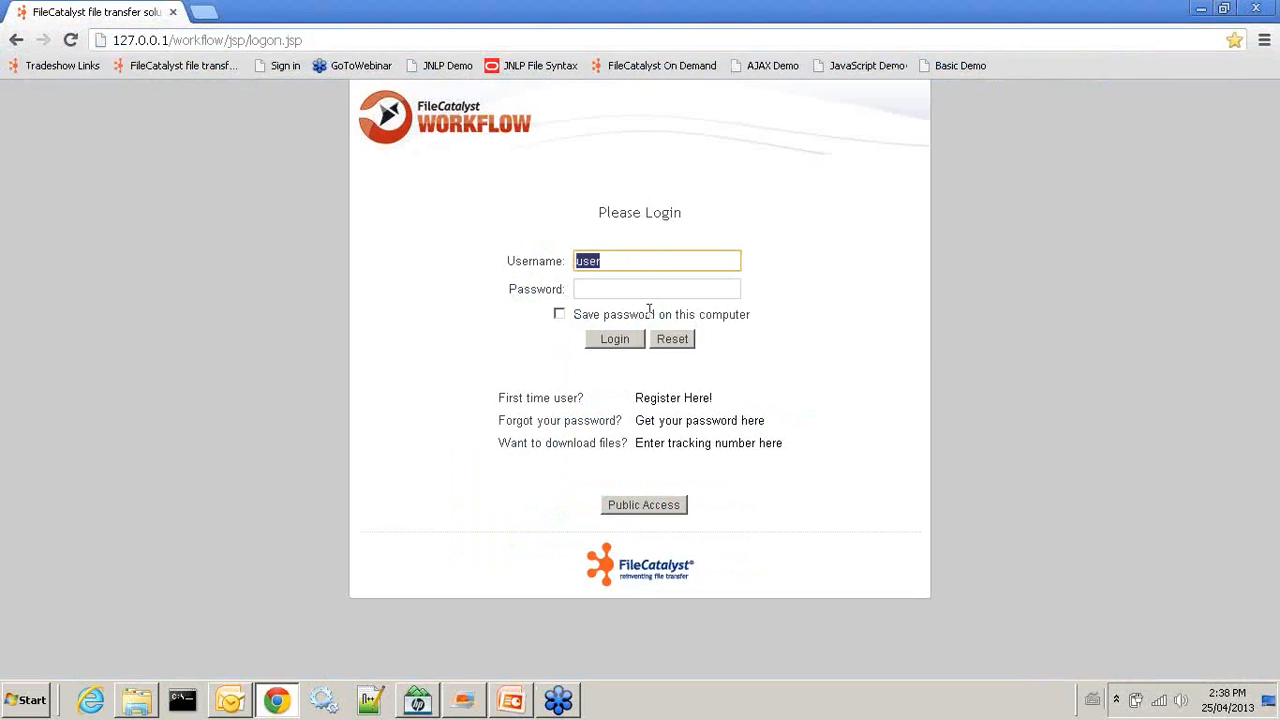
# Sign back in with the admin account, retrying after the invalid password message, to reach the Jobs page
pyautogui.click(620, 256)
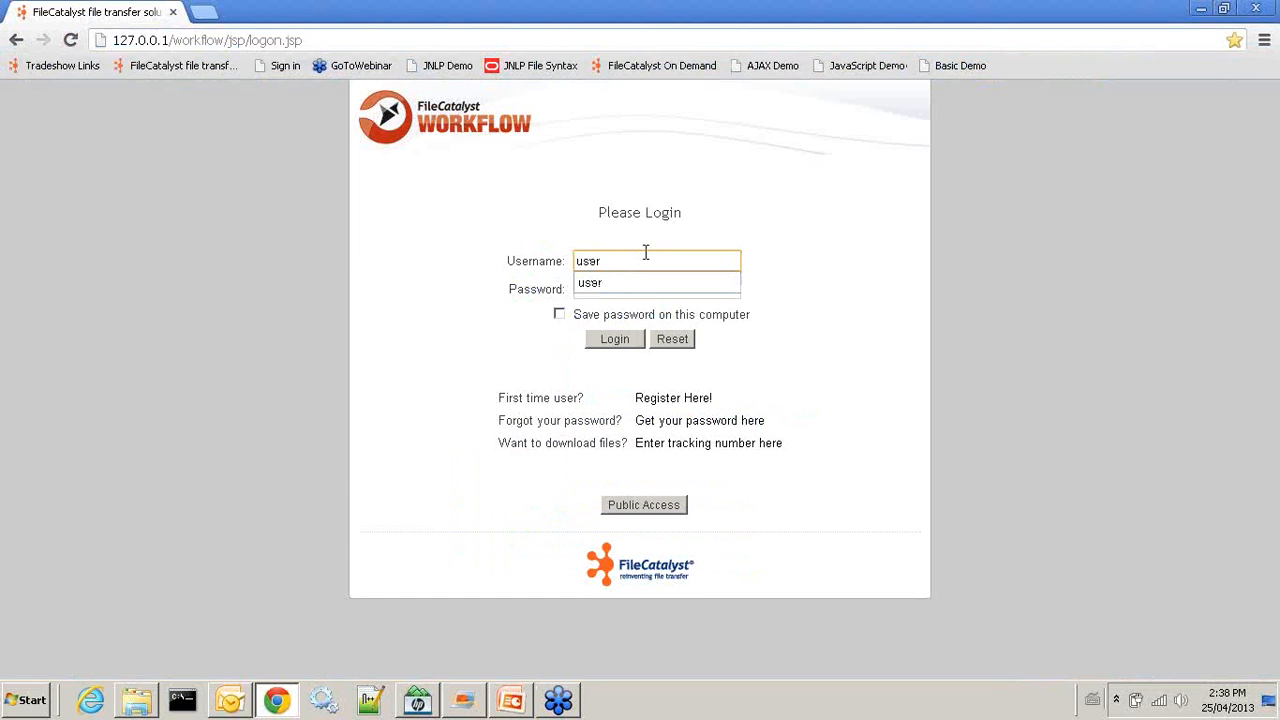
pyautogui.press('BackSpace')
pyautogui.press('BackSpace')
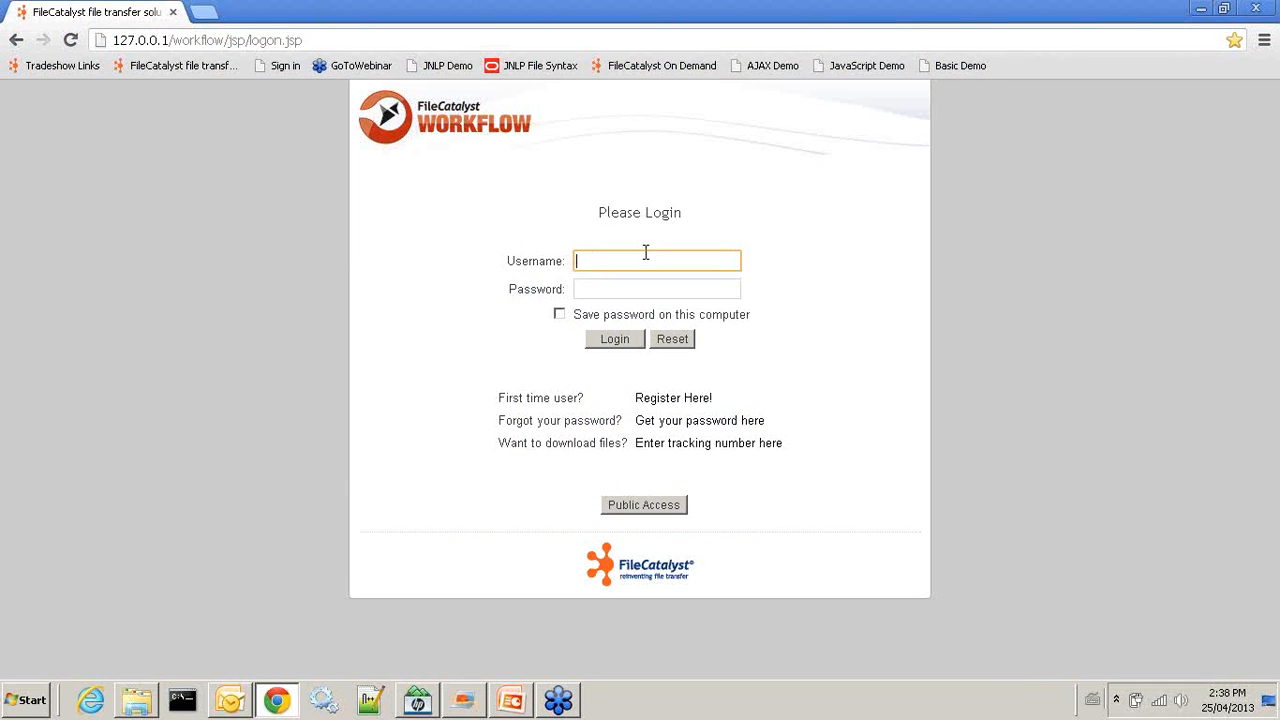
pyautogui.write('init')
pyautogui.press('Tab')
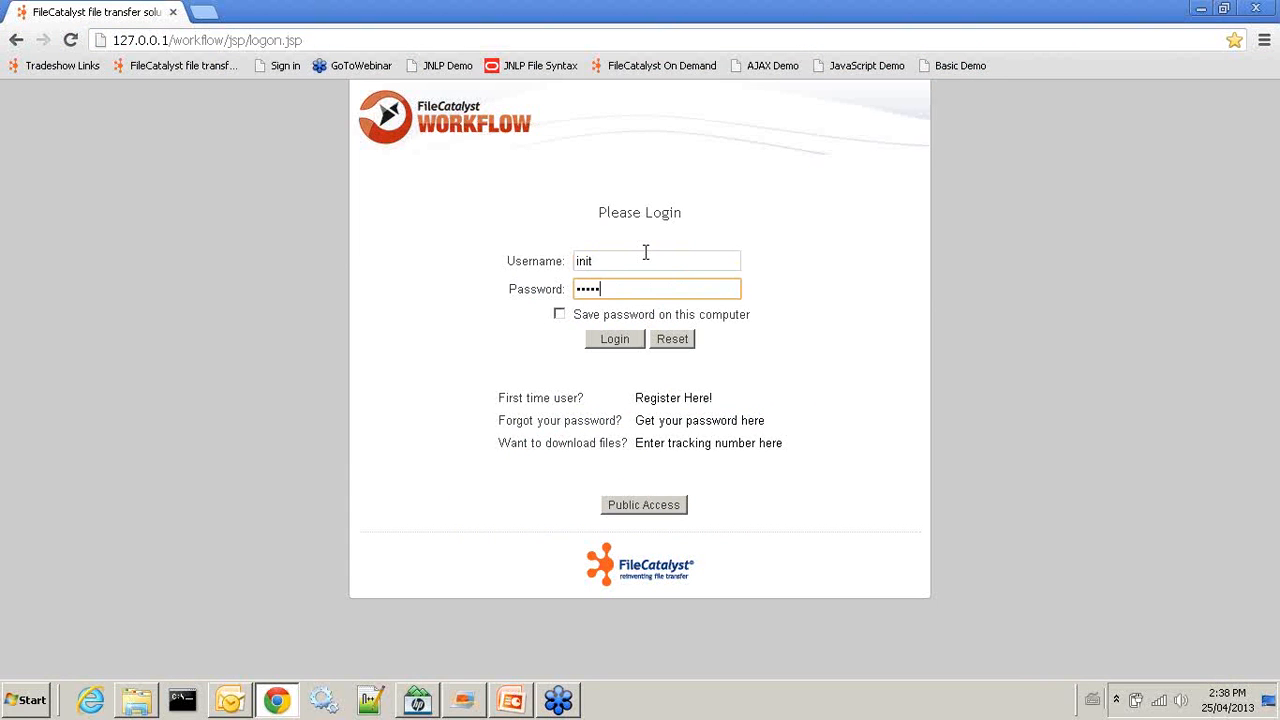
pyautogui.press('Return')
pyautogui.write('i')
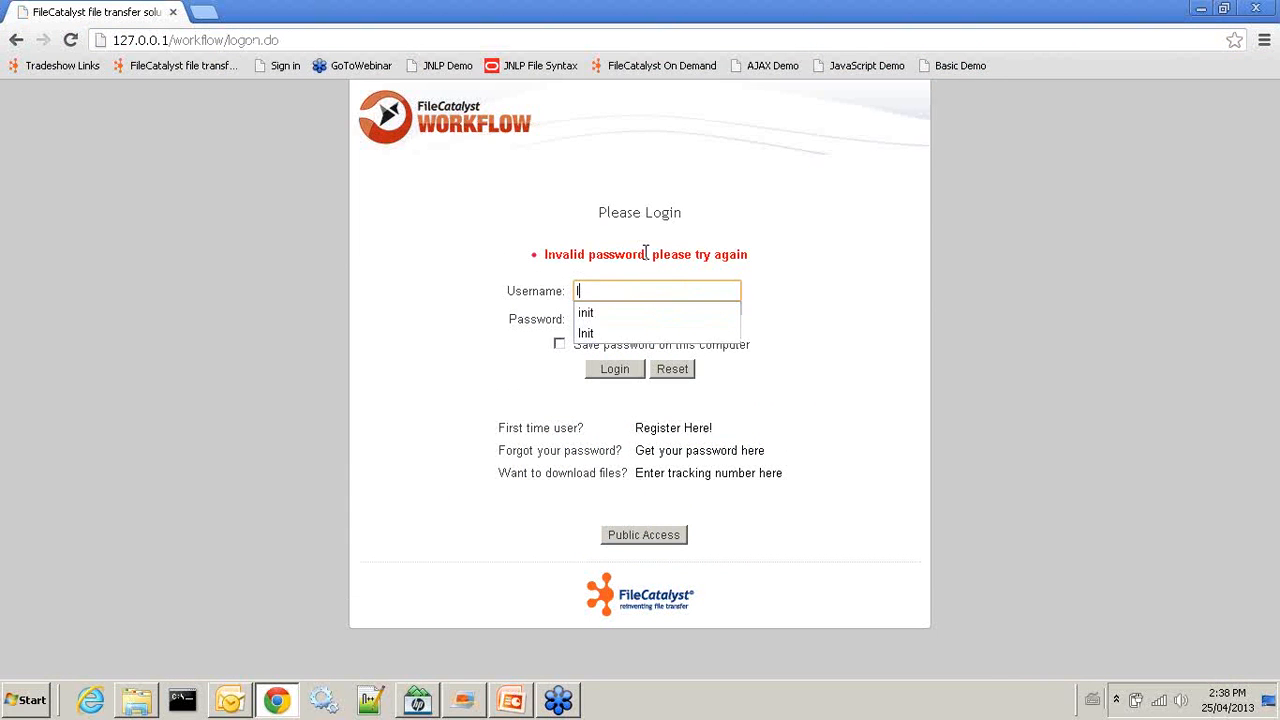
pyautogui.write('nit')
pyautogui.press('Tab')
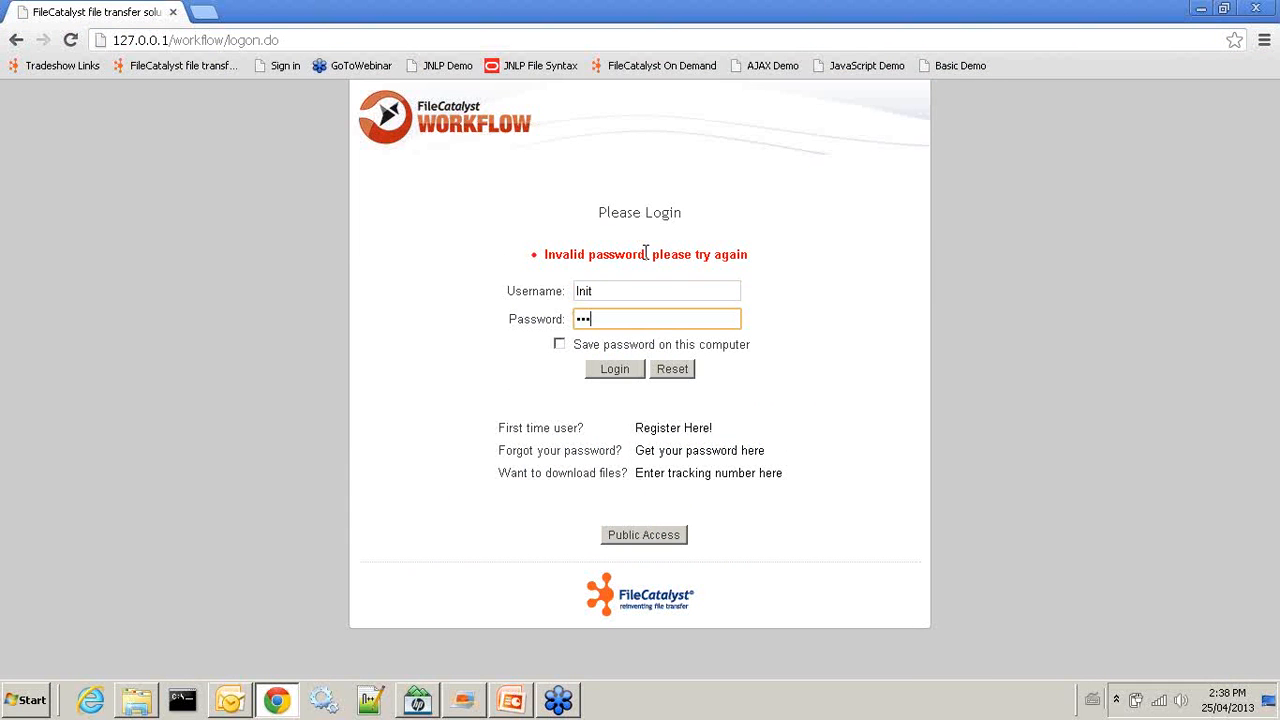
pyautogui.press('Return')
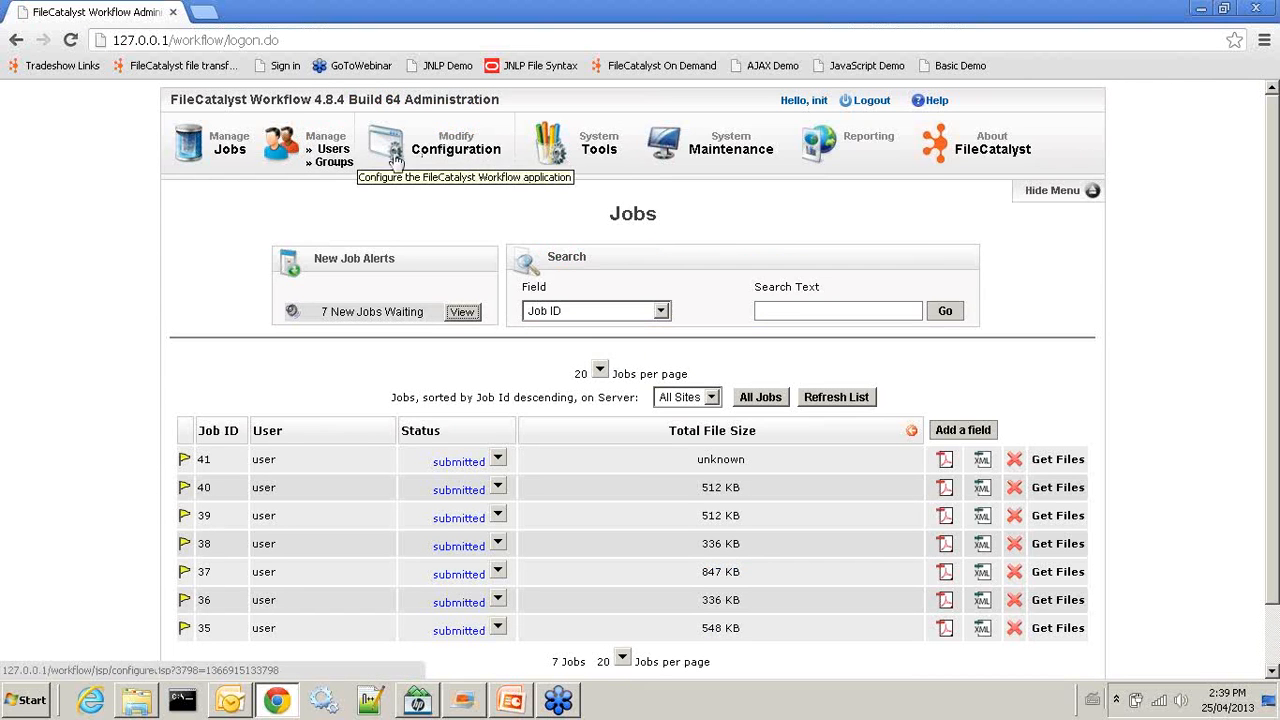
# Change the demo user's Account Status to 'job entry, no file storage' and save the account
pyautogui.click(334, 152)
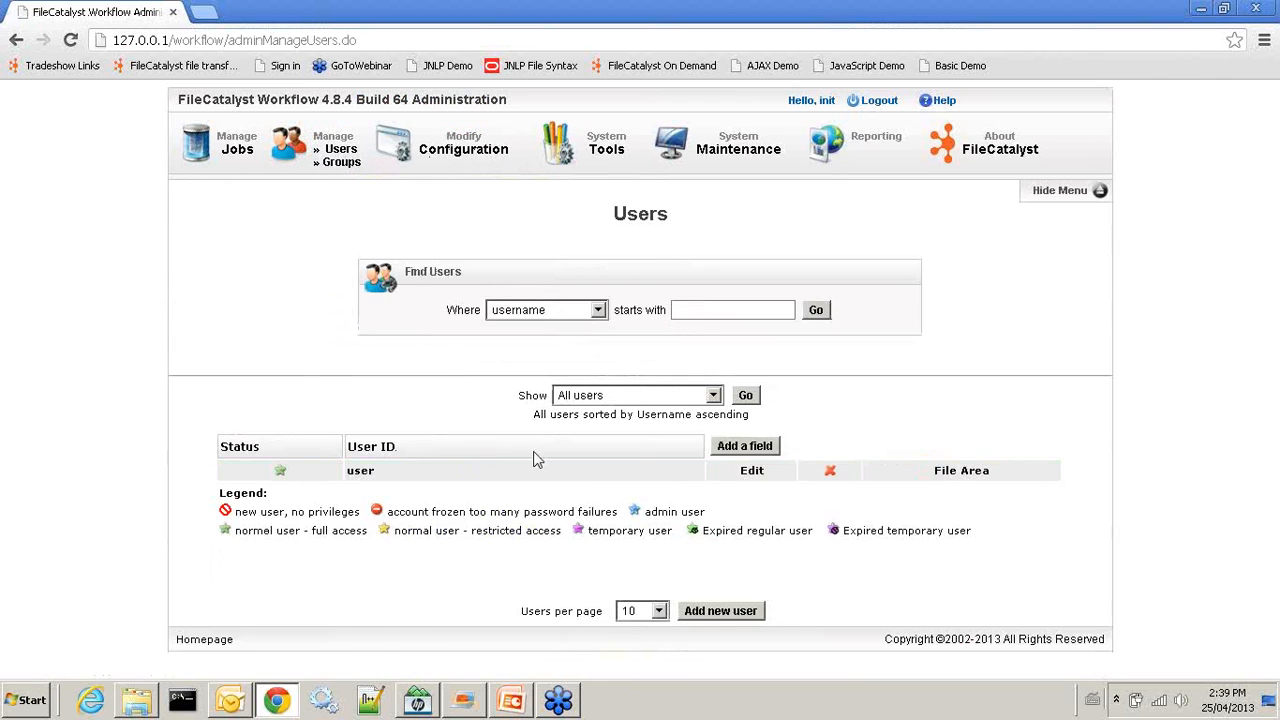
pyautogui.click(751, 469)
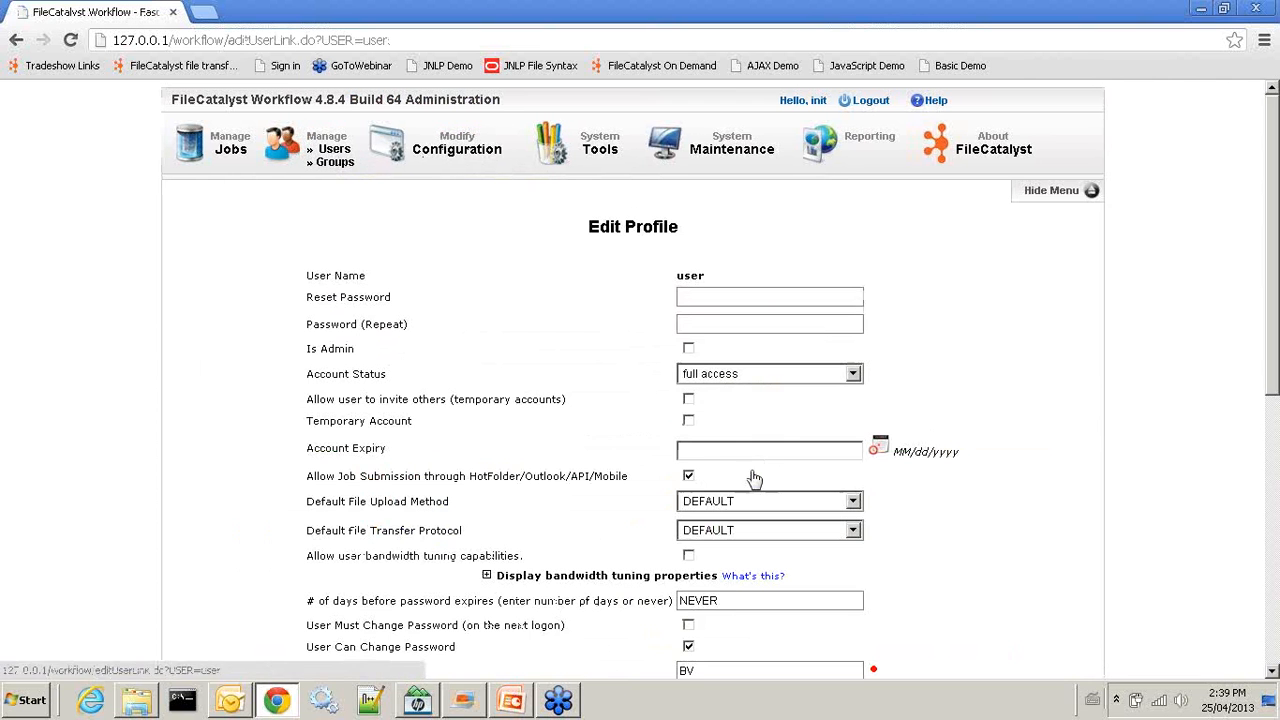
pyautogui.click(852, 374)
pyautogui.click(796, 408)
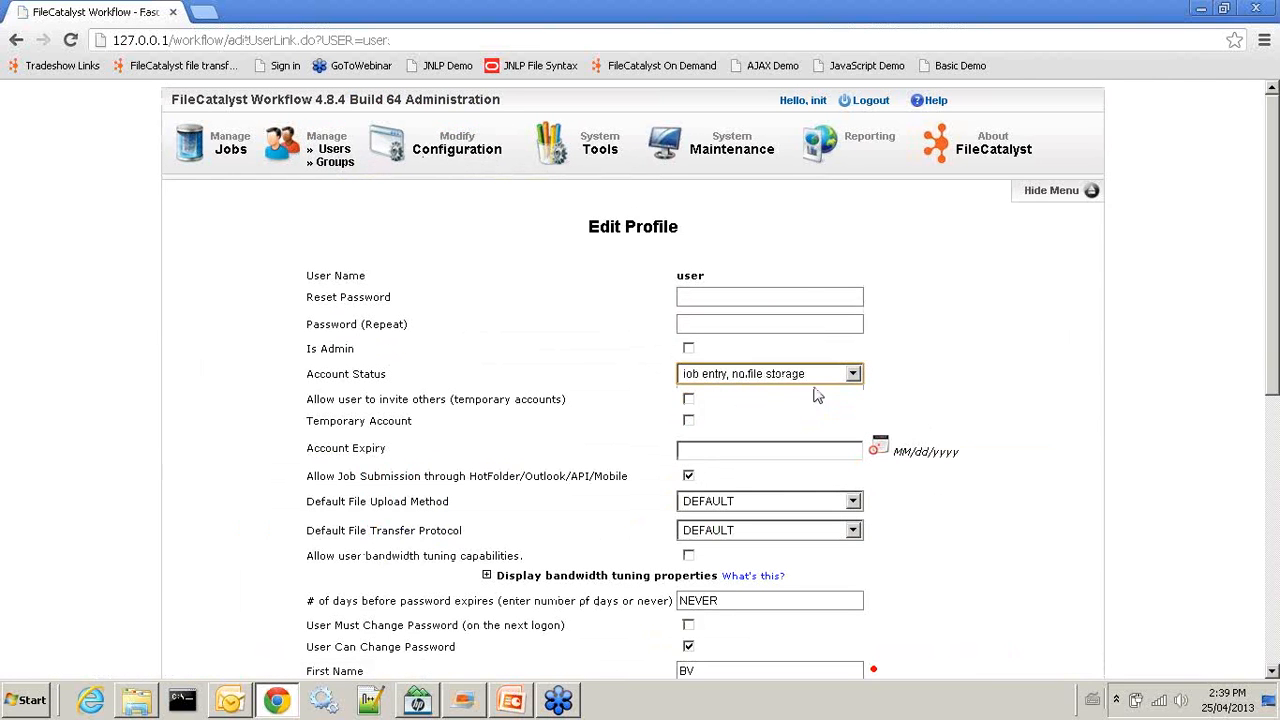
pyautogui.scroll(-2, 970, 400)
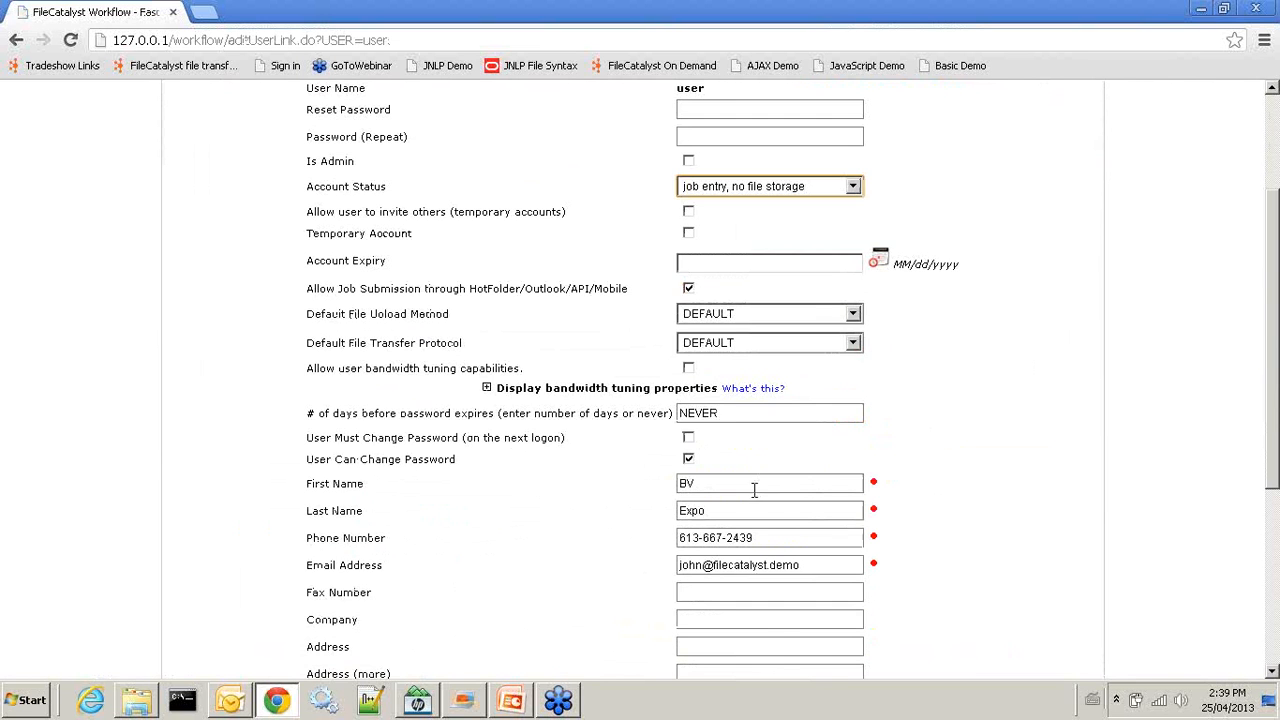
pyautogui.scroll(-3, 777, 494)
pyautogui.scroll(-1, 788, 496)
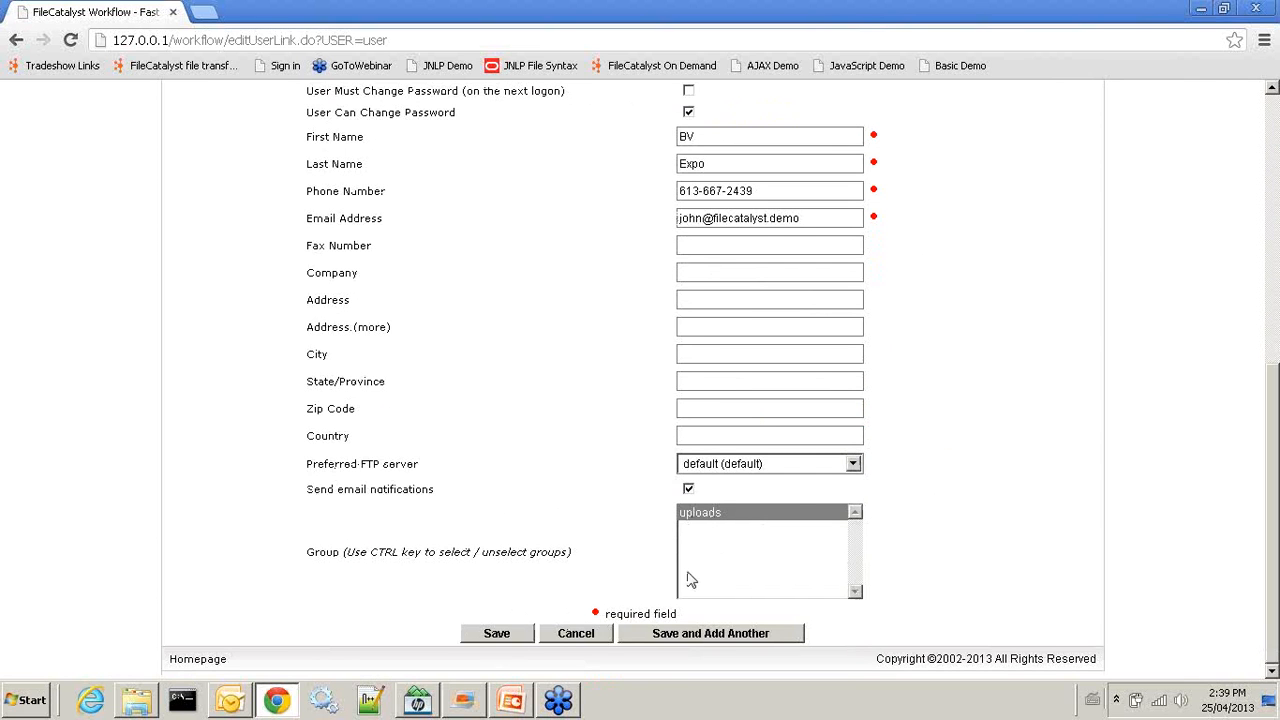
pyautogui.click(494, 633)
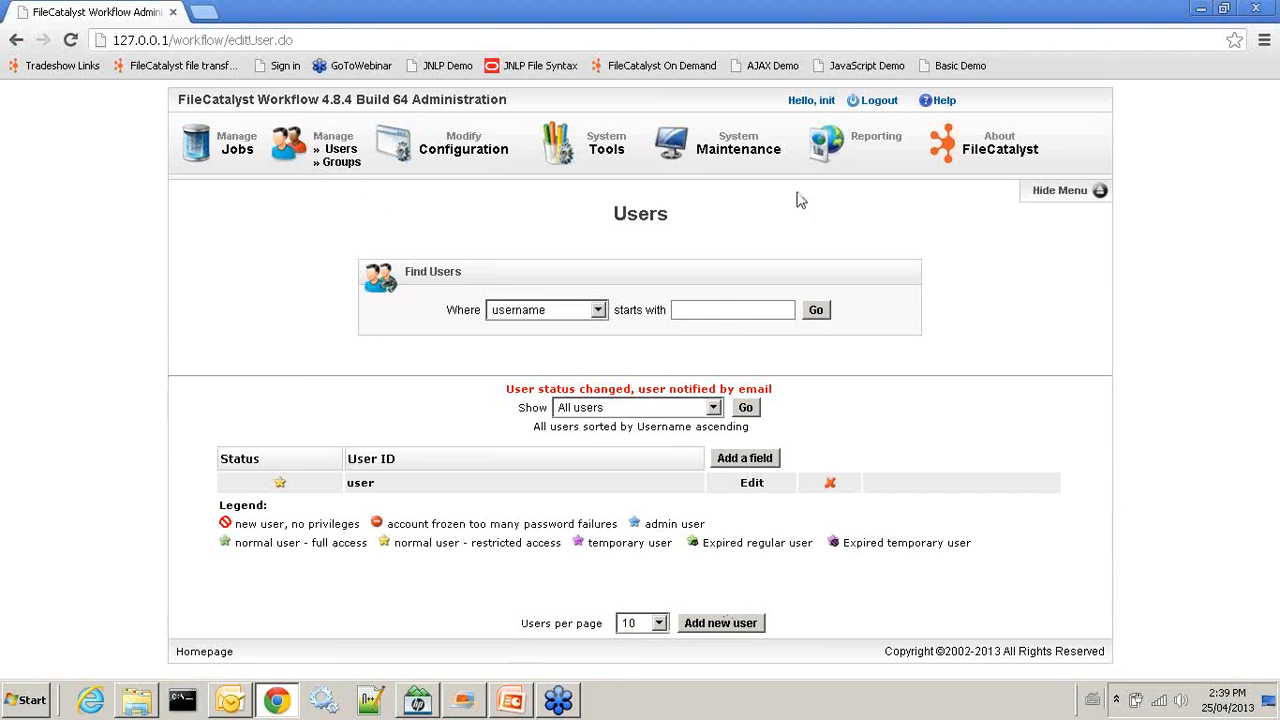
# Log out of the administrator account and log in as the restricted user with their password
pyautogui.click(884, 104)
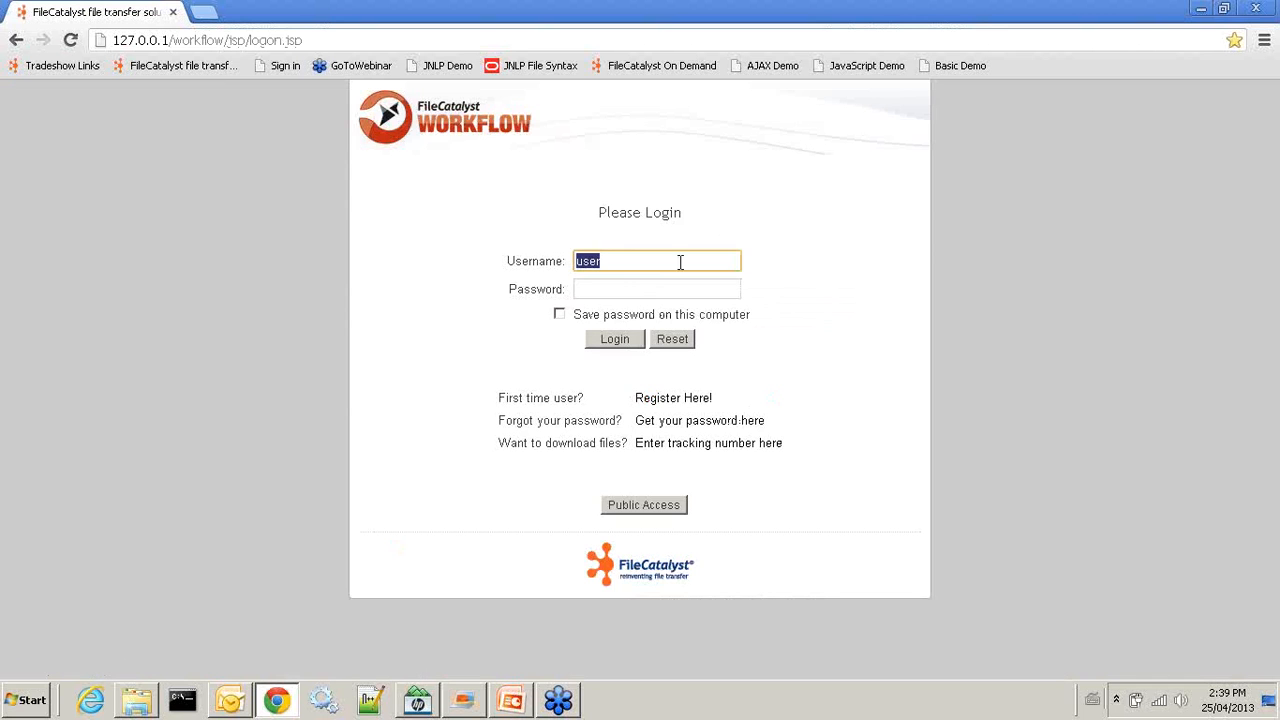
pyautogui.click(623, 289)
pyautogui.write('•••••')
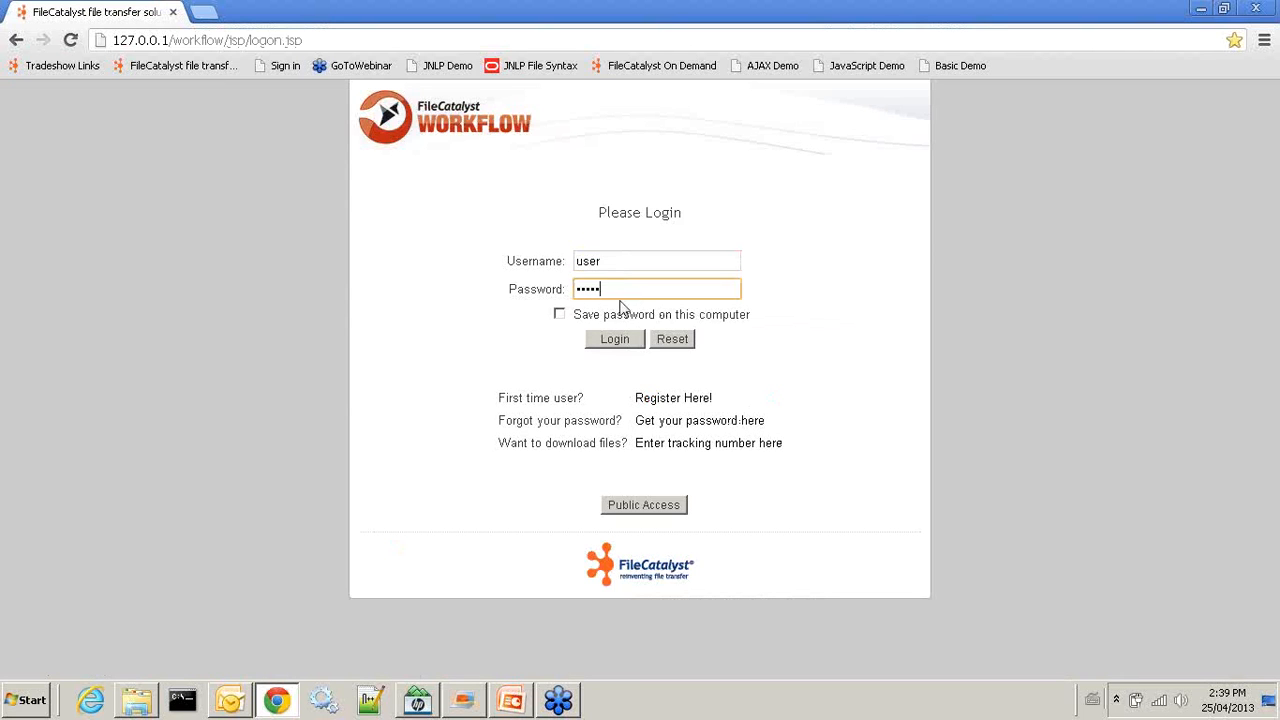
pyautogui.click(605, 341)
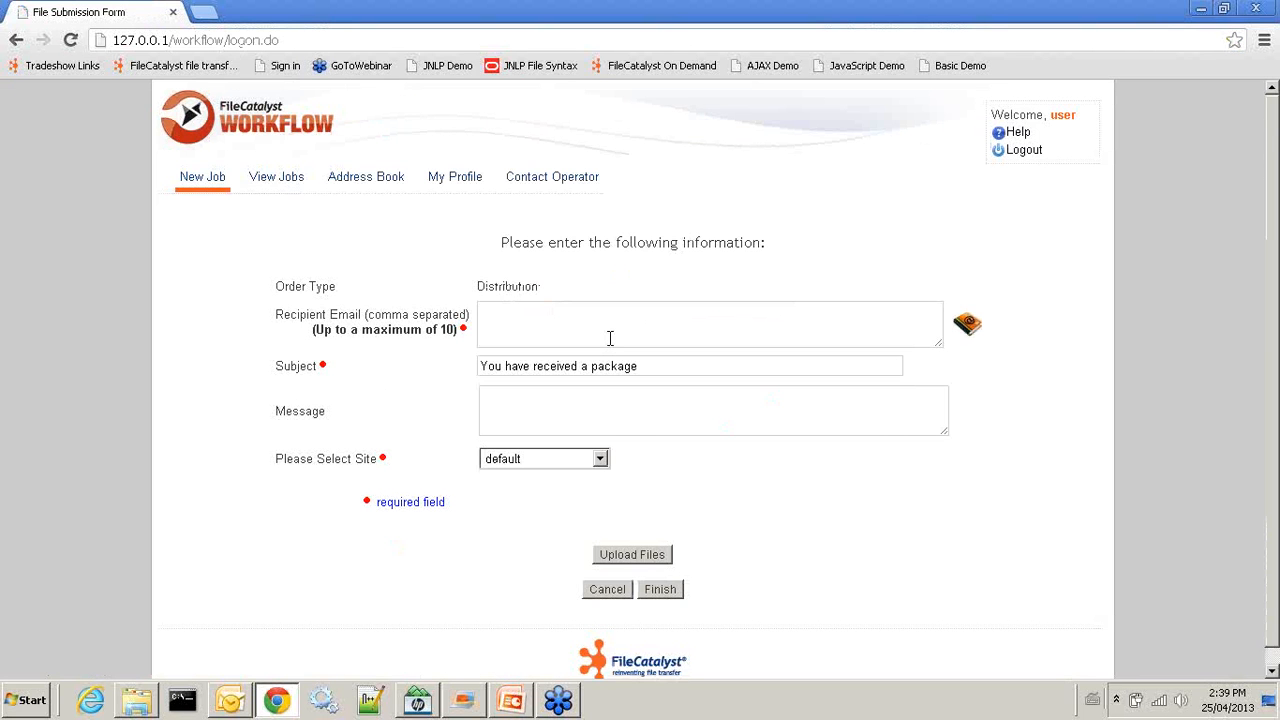
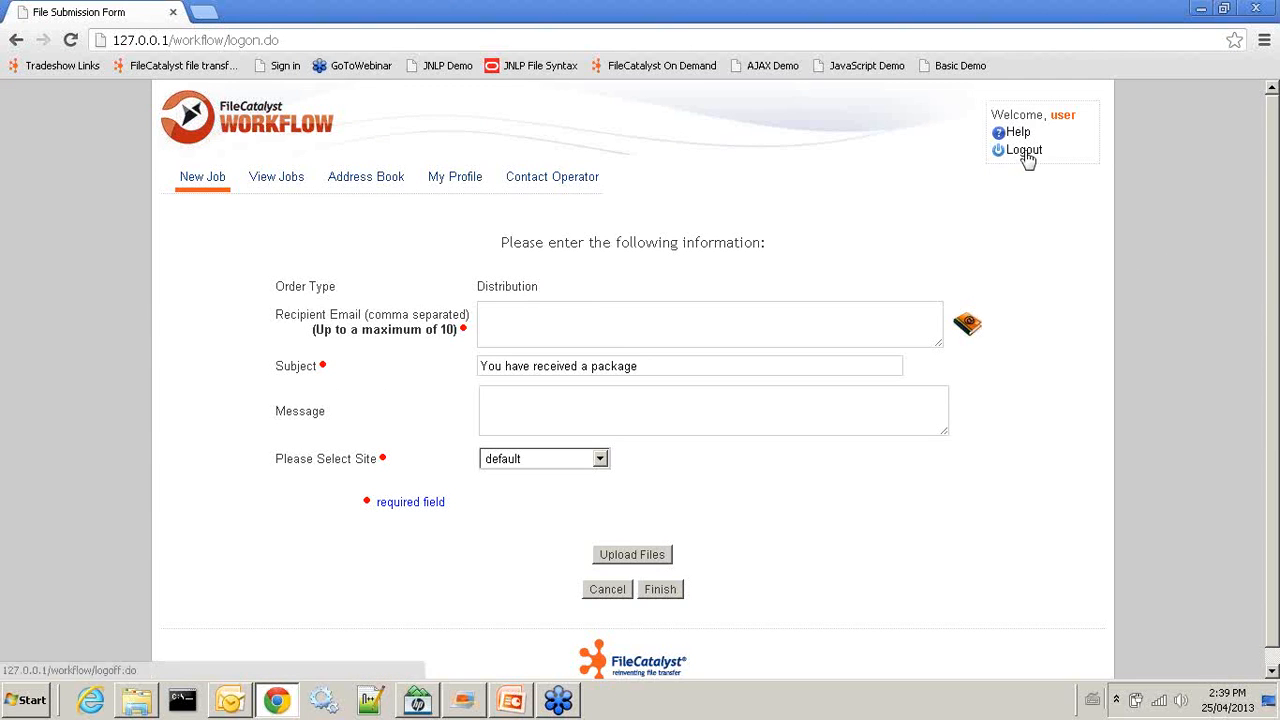
# Log the user out of the New Job page
pyautogui.click(1023, 150)
# Replace the prefilled username with the admin account and log in to the Jobs page
pyautogui.click(620, 260)
pyautogui.moveTo(620, 260); pyautogui.dragTo(490, 254)
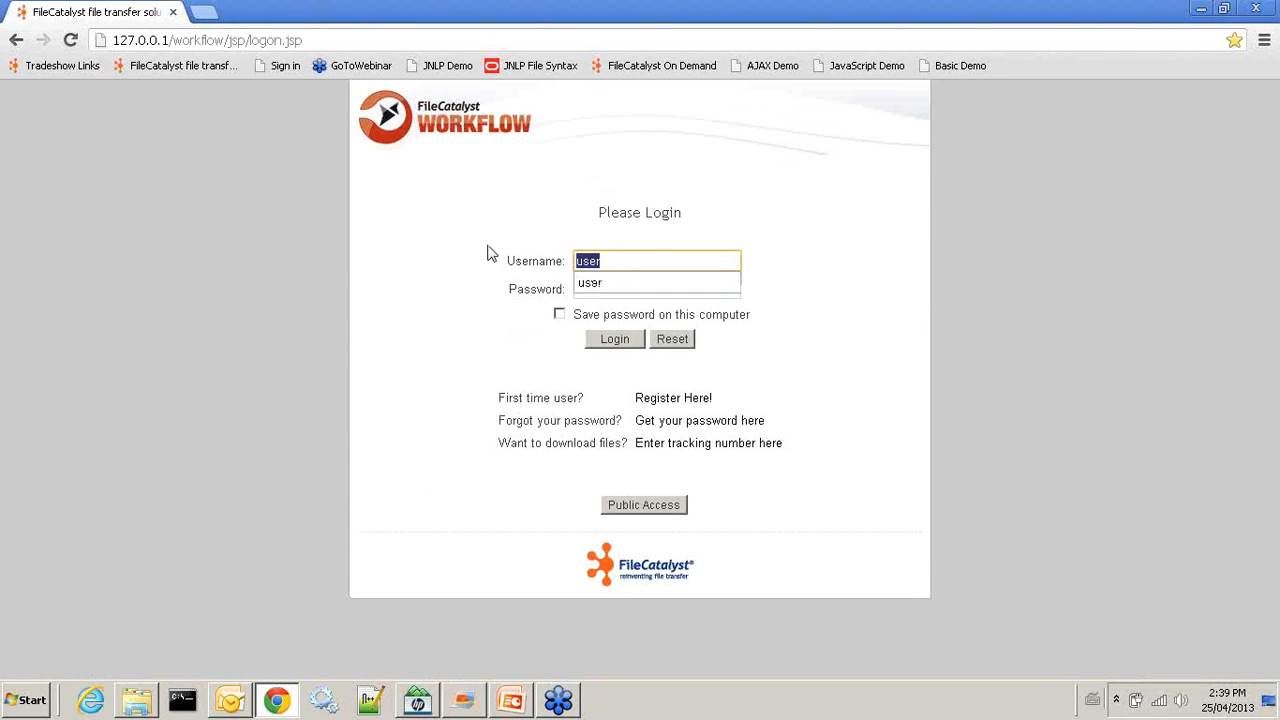
pyautogui.press('BackSpace')
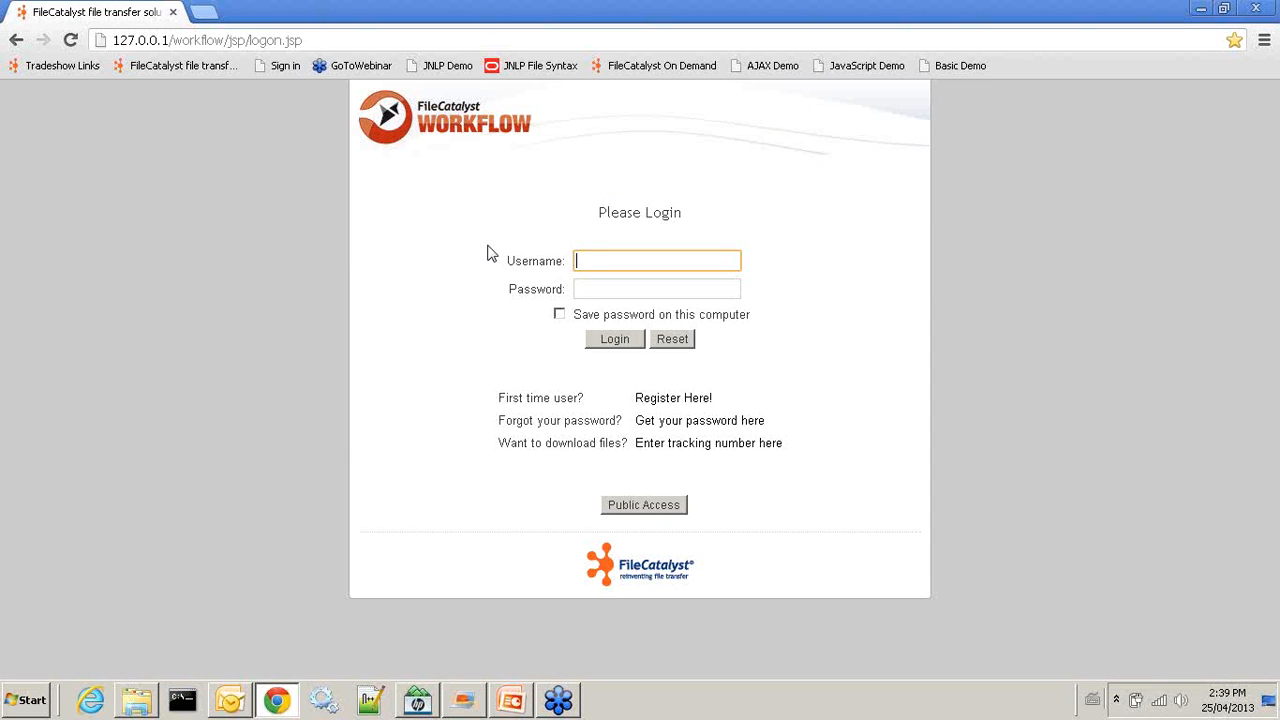
pyautogui.write('init')
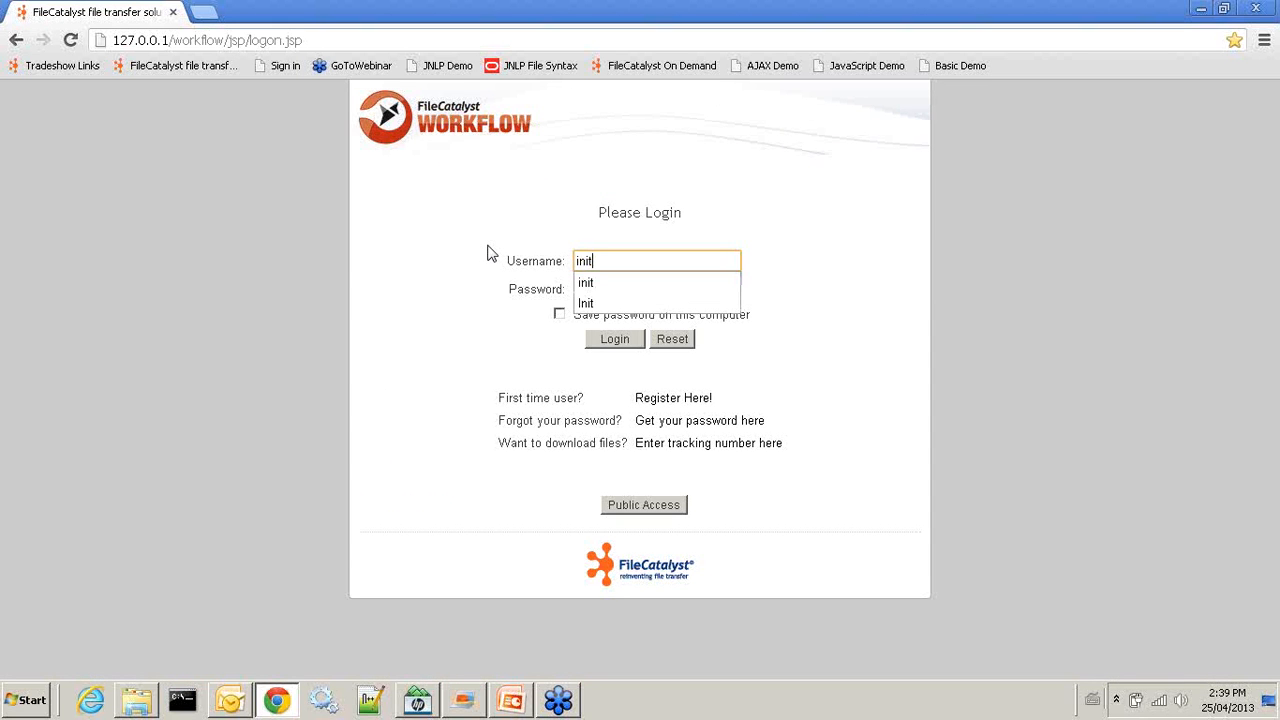
pyautogui.press('Tab')
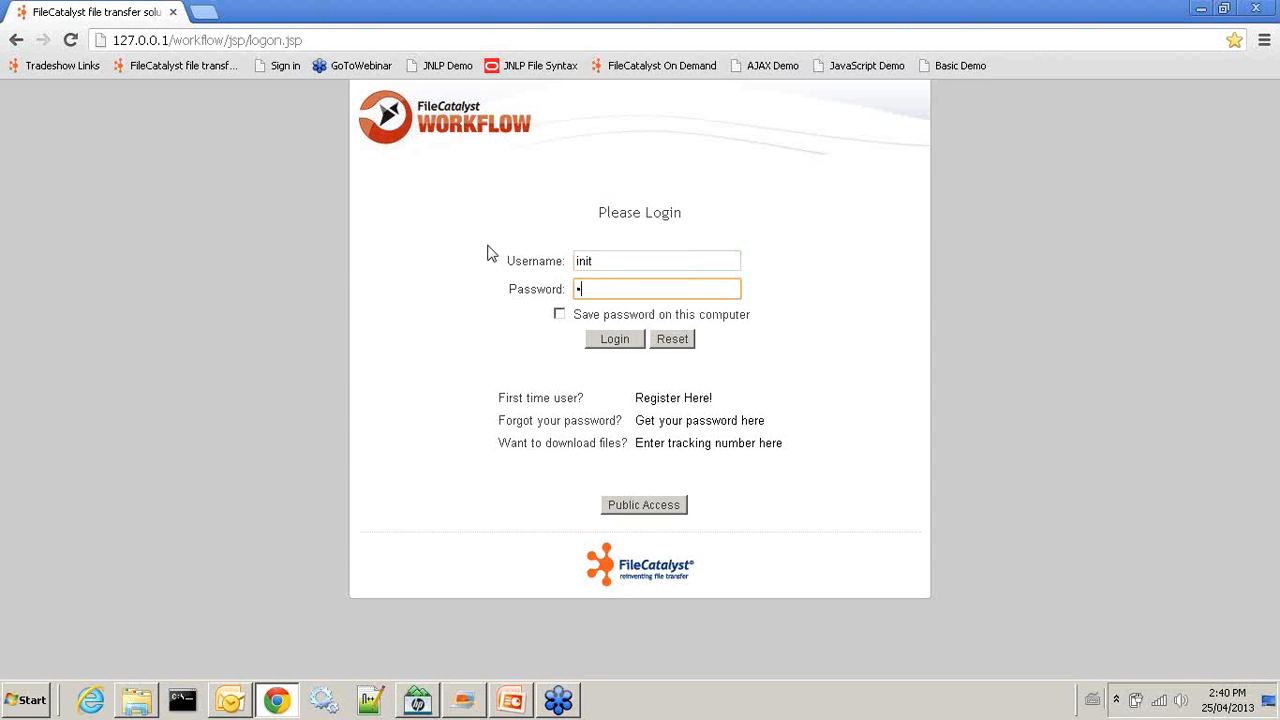
pyautogui.press('Return')
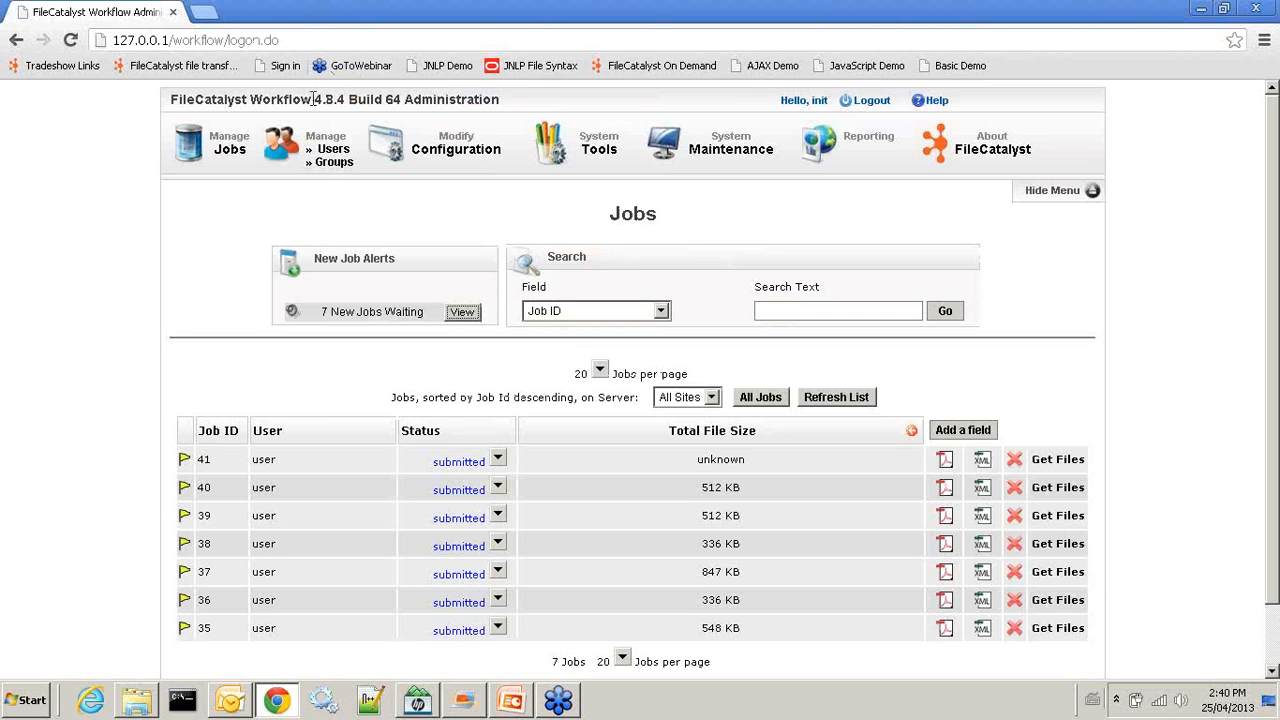
pyautogui.moveTo(317, 100); pyautogui.dragTo(400, 88)
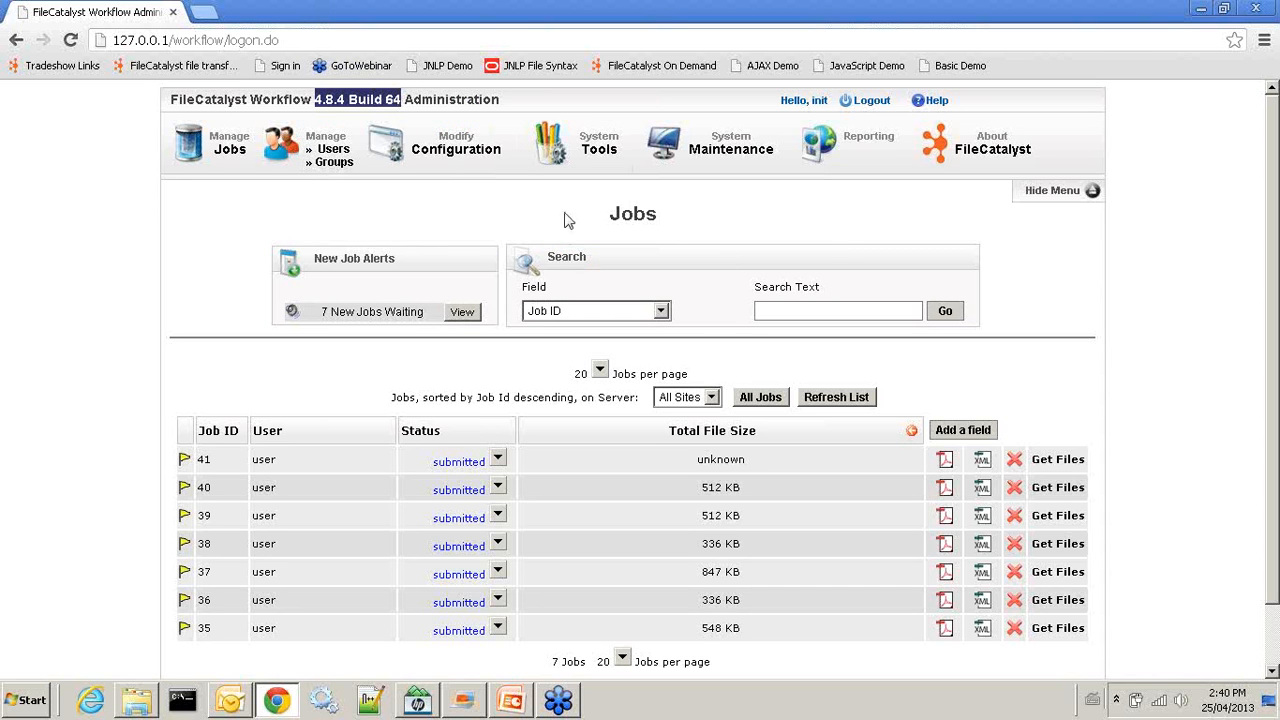
# Change the user's Account Status to 'file area access only' and save
pyautogui.click(337, 158)
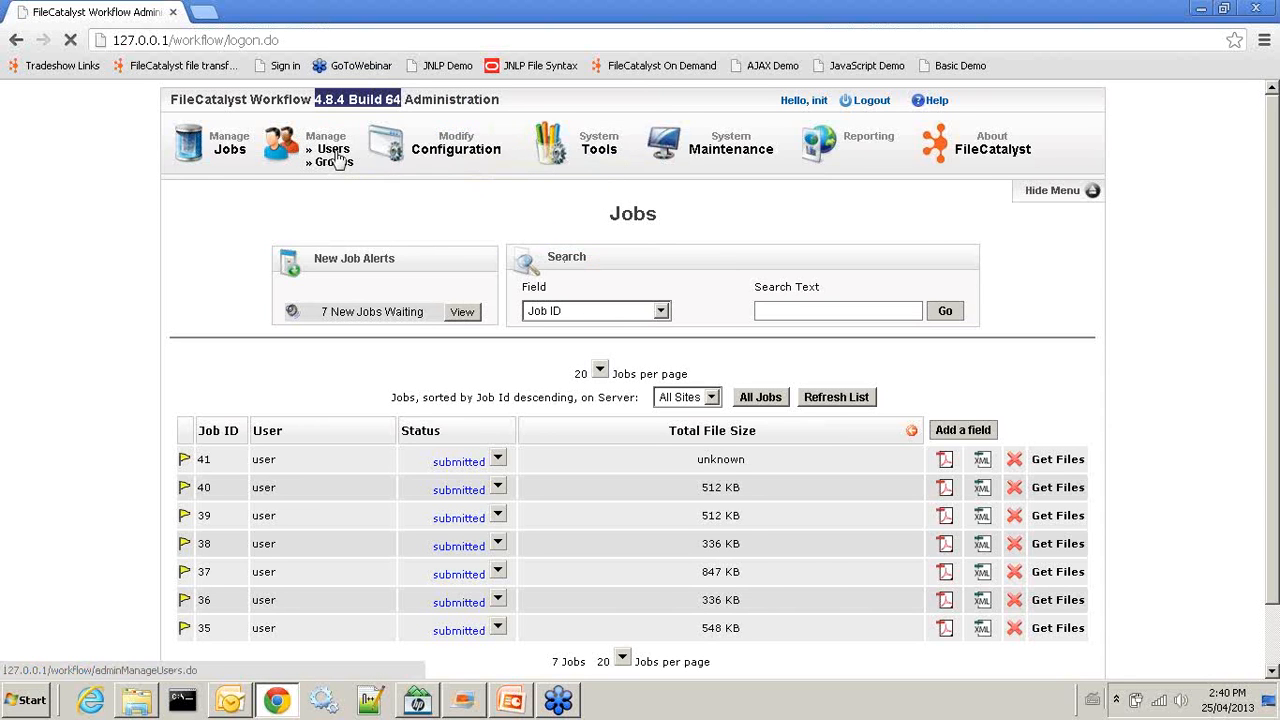
pyautogui.click(753, 472)
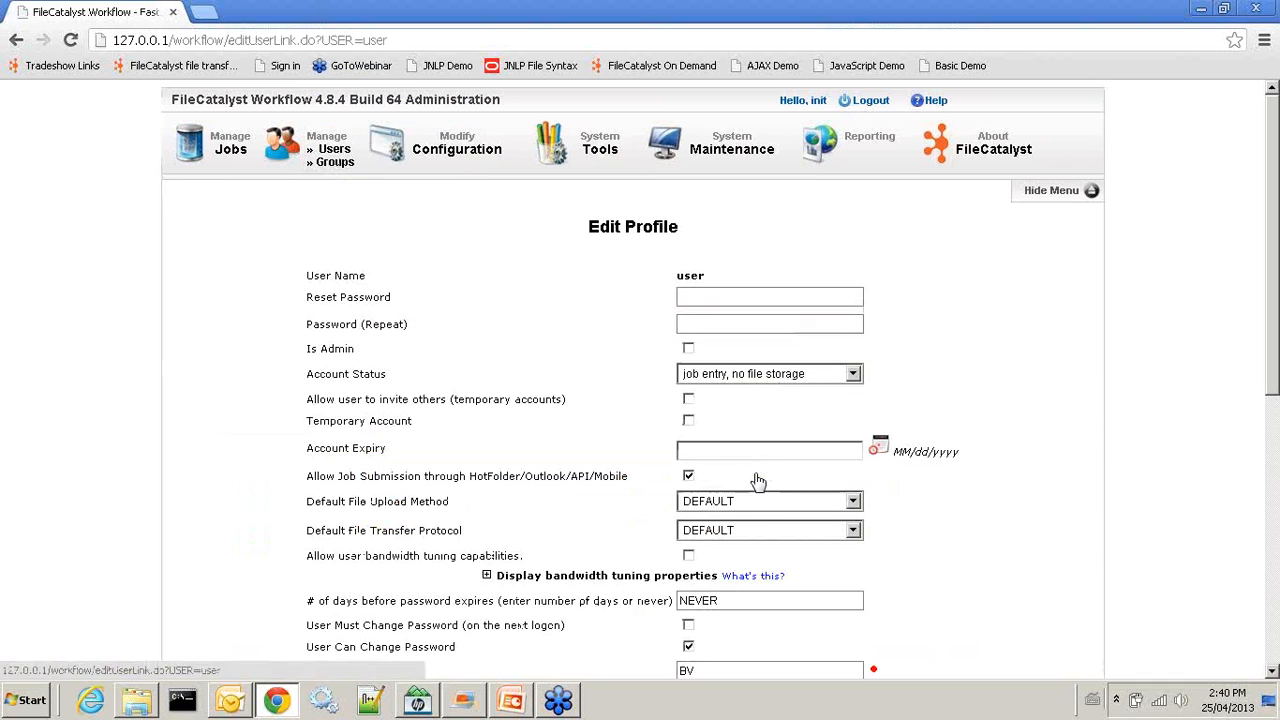
pyautogui.click(852, 376)
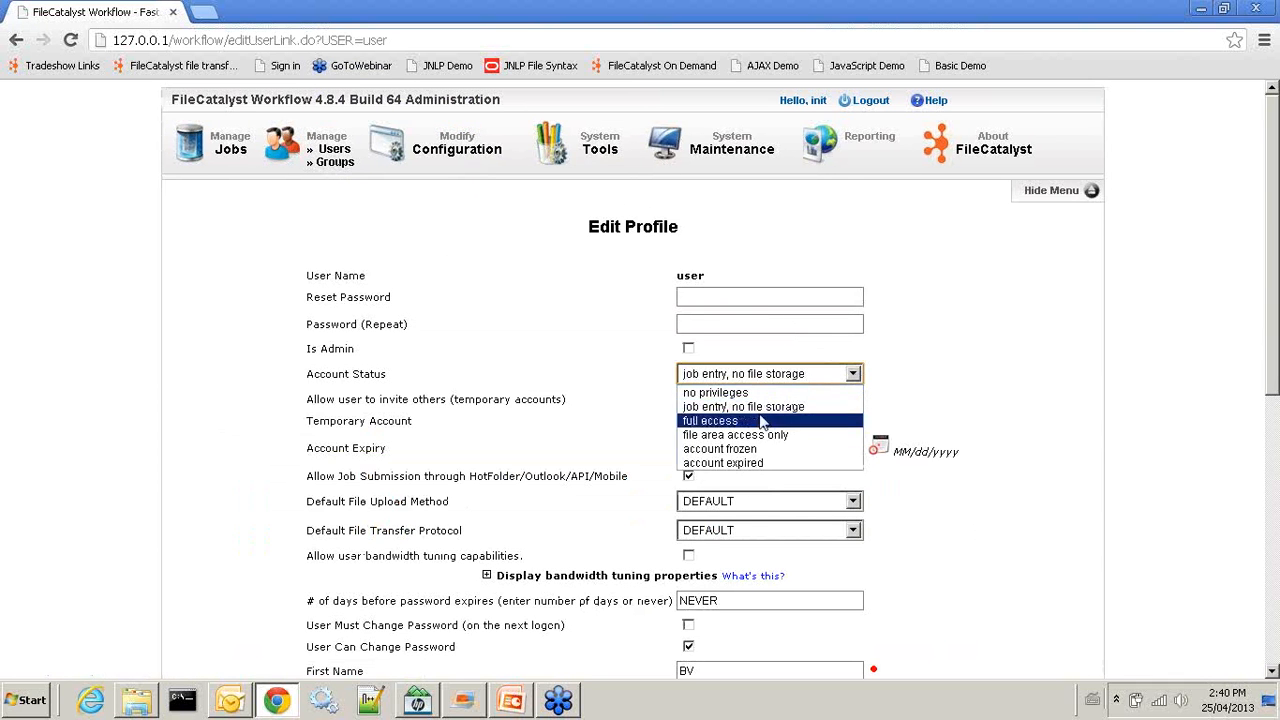
pyautogui.click(790, 436)
pyautogui.scroll(-5, 975, 475)
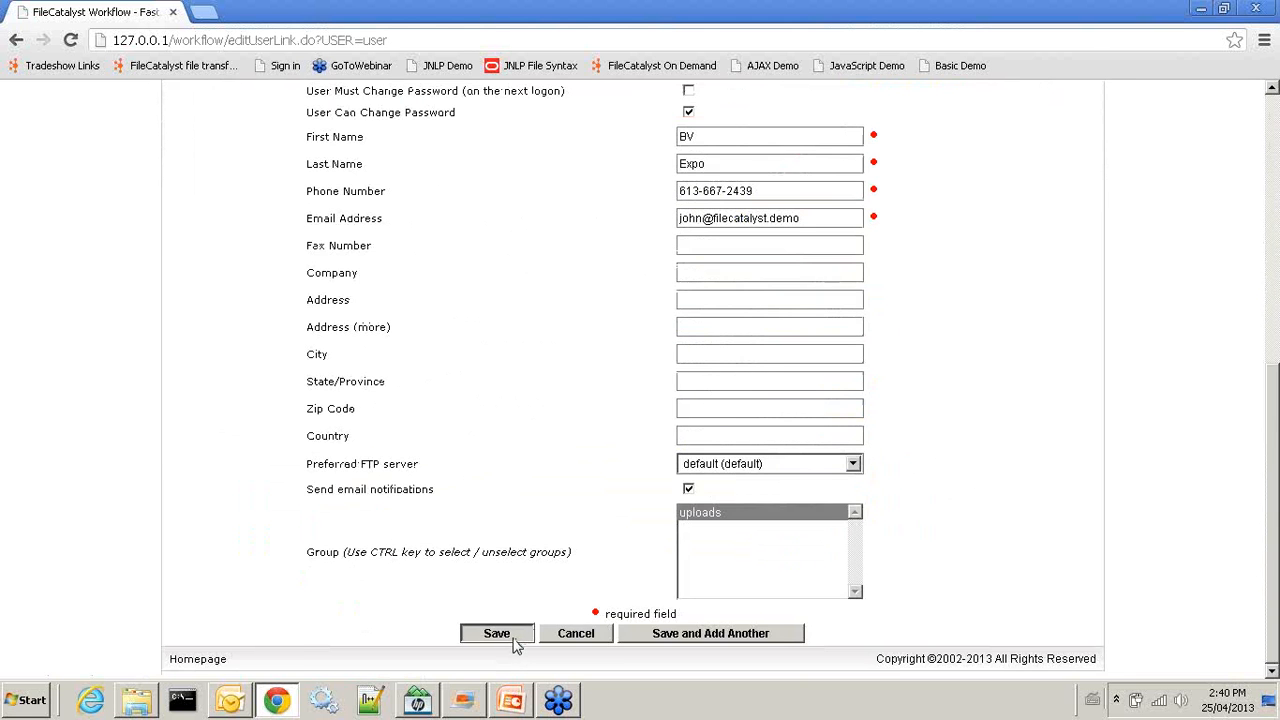
pyautogui.click(497, 634)
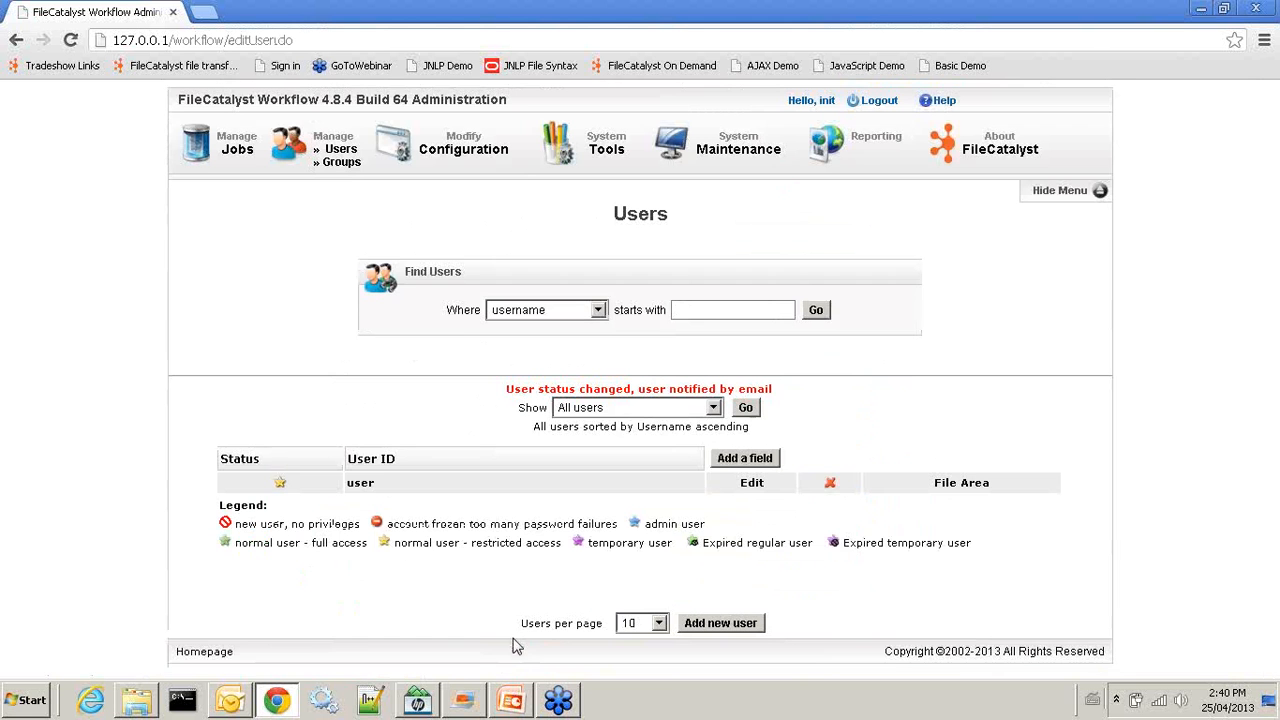
# Enable Share Folder on the uploads group, save it, and log out
pyautogui.click(340, 162)
pyautogui.click(722, 434)
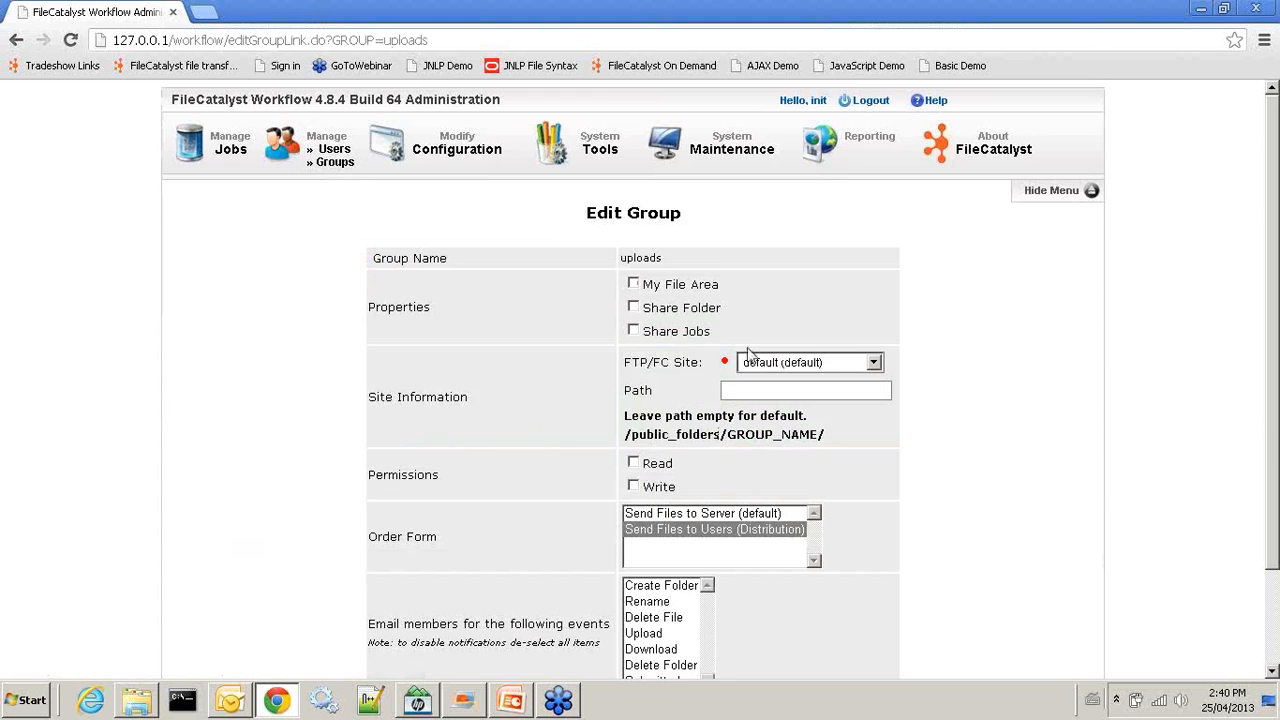
pyautogui.click(634, 309)
pyautogui.scroll(-2, 885, 520)
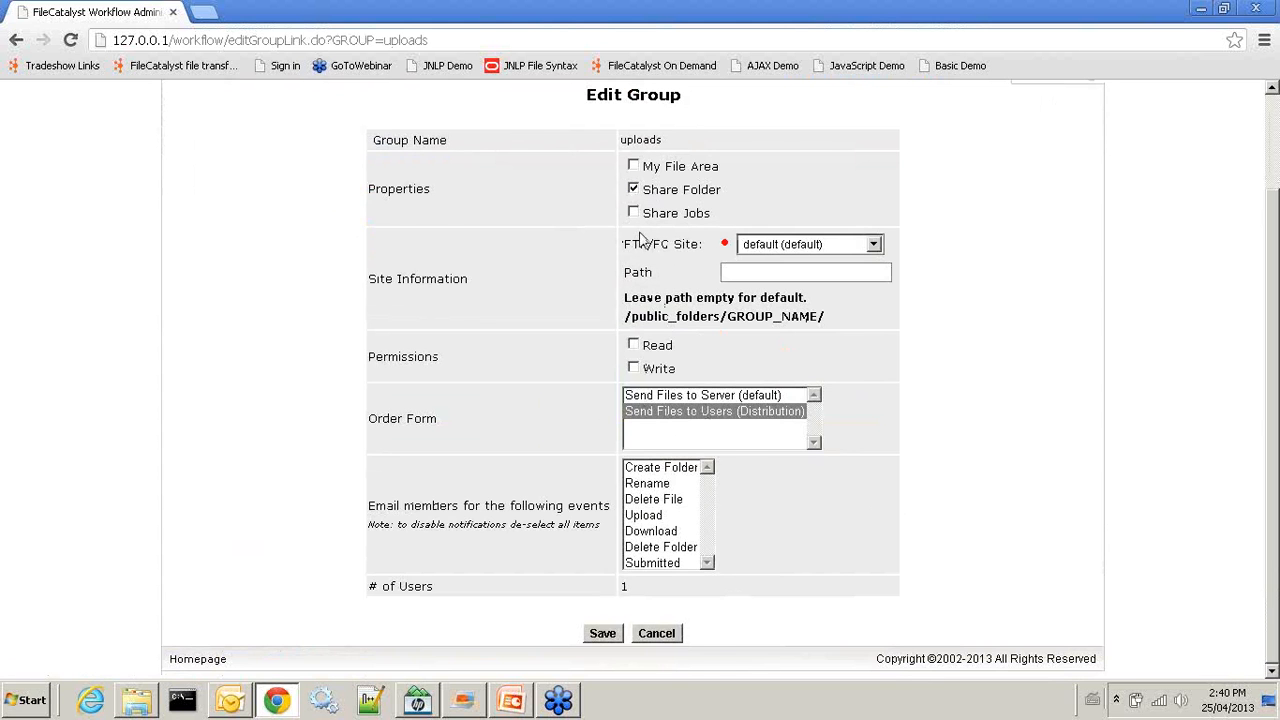
pyautogui.scroll(2, 645, 240)
pyautogui.scroll(-2, 591, 523)
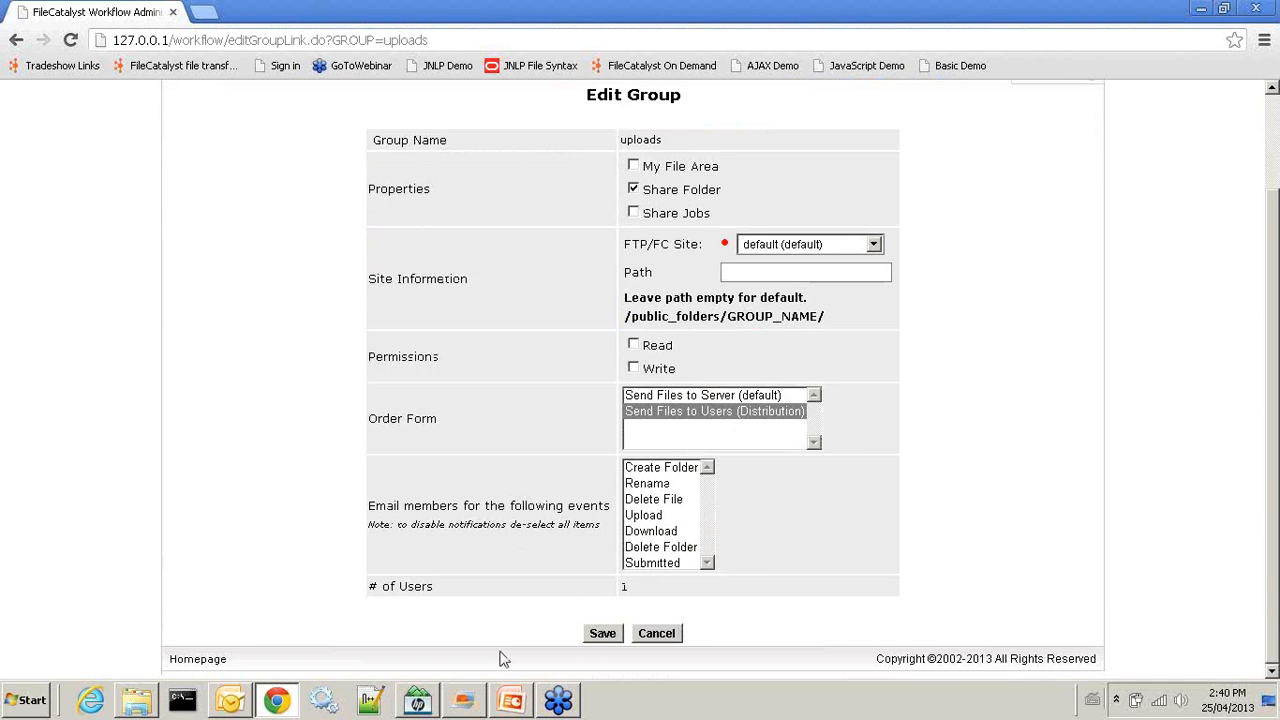
pyautogui.click(601, 636)
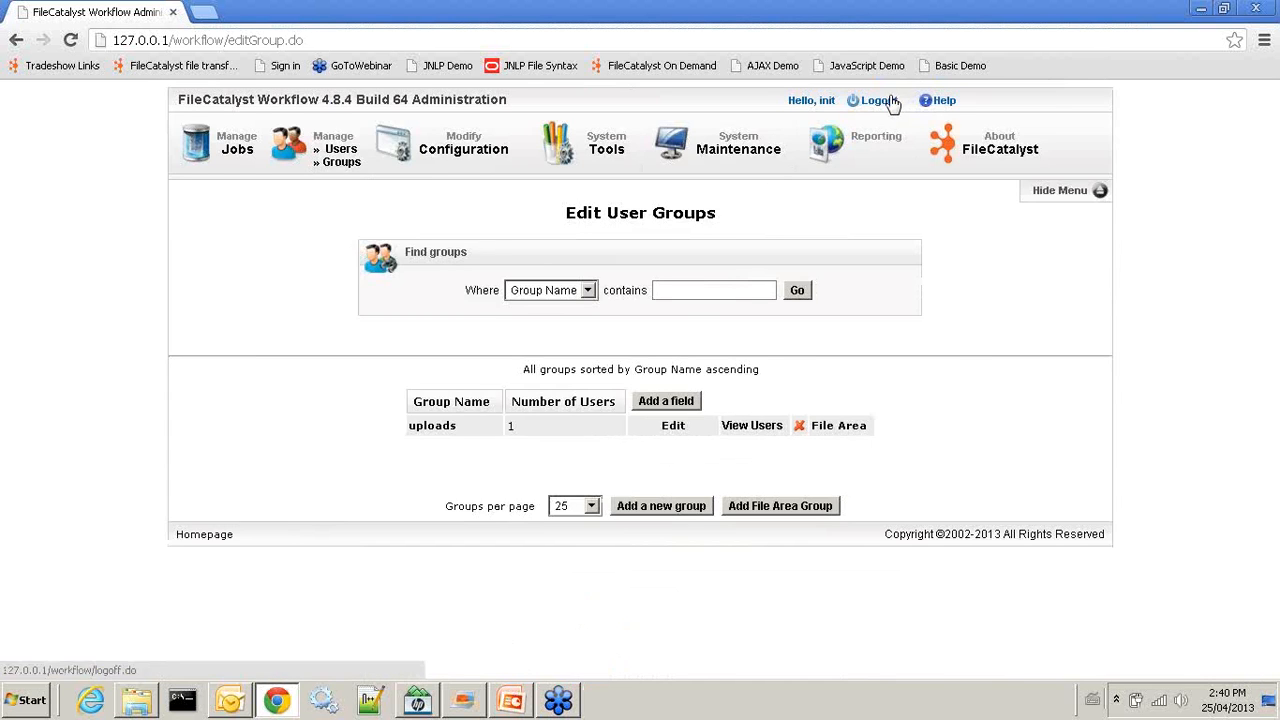
pyautogui.click(886, 97)
# Log in as the user and expand Local Disk (C:) in the Group File Area
pyautogui.click(589, 289)
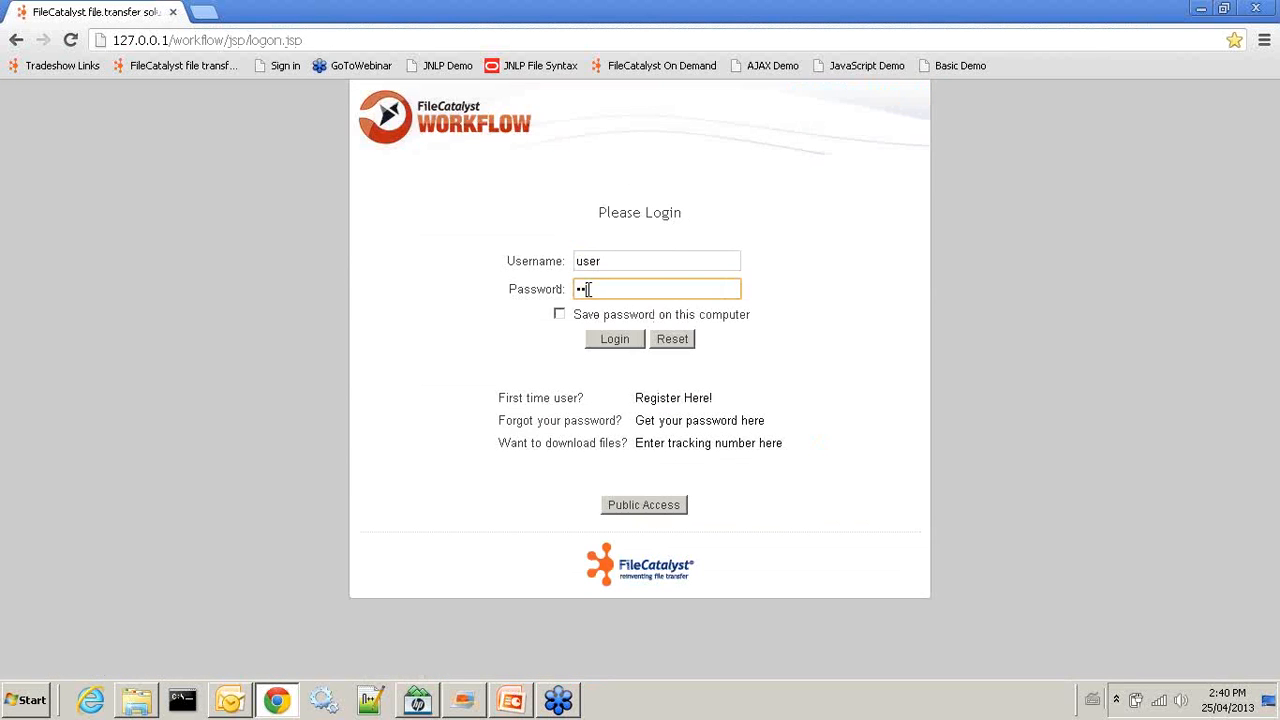
pyautogui.click(603, 340)
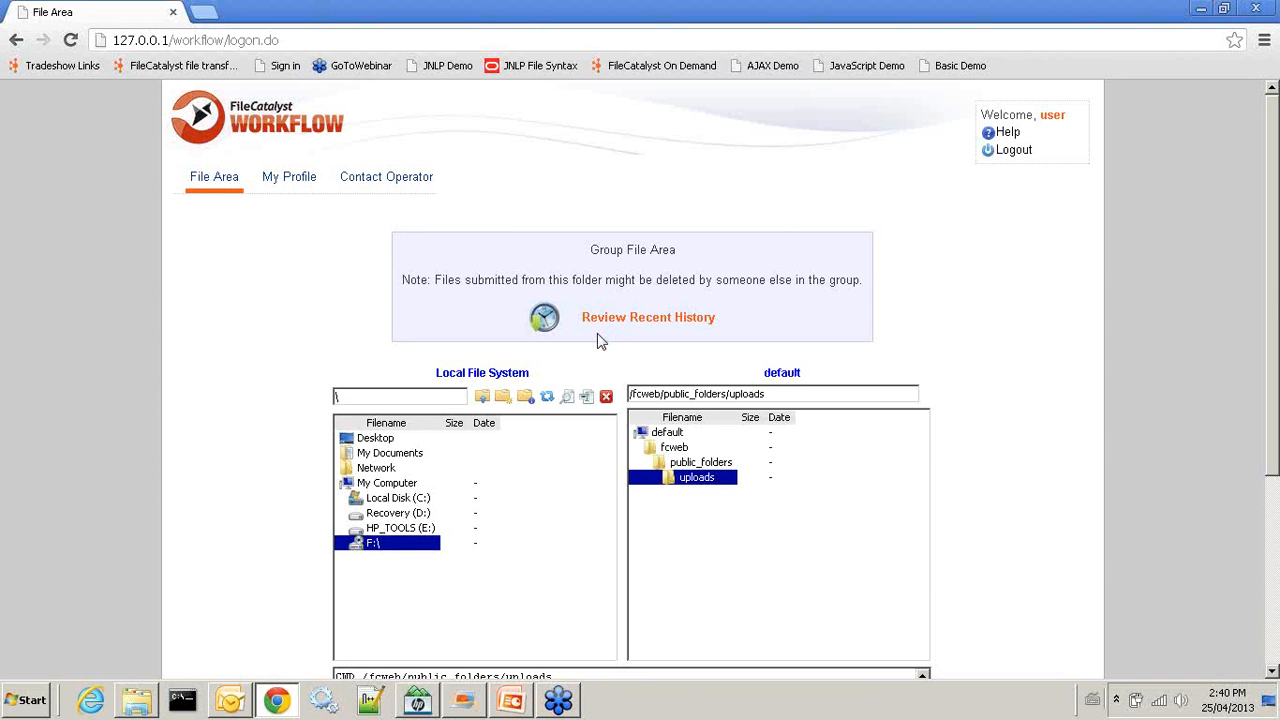
pyautogui.scroll(-2, 600, 341)
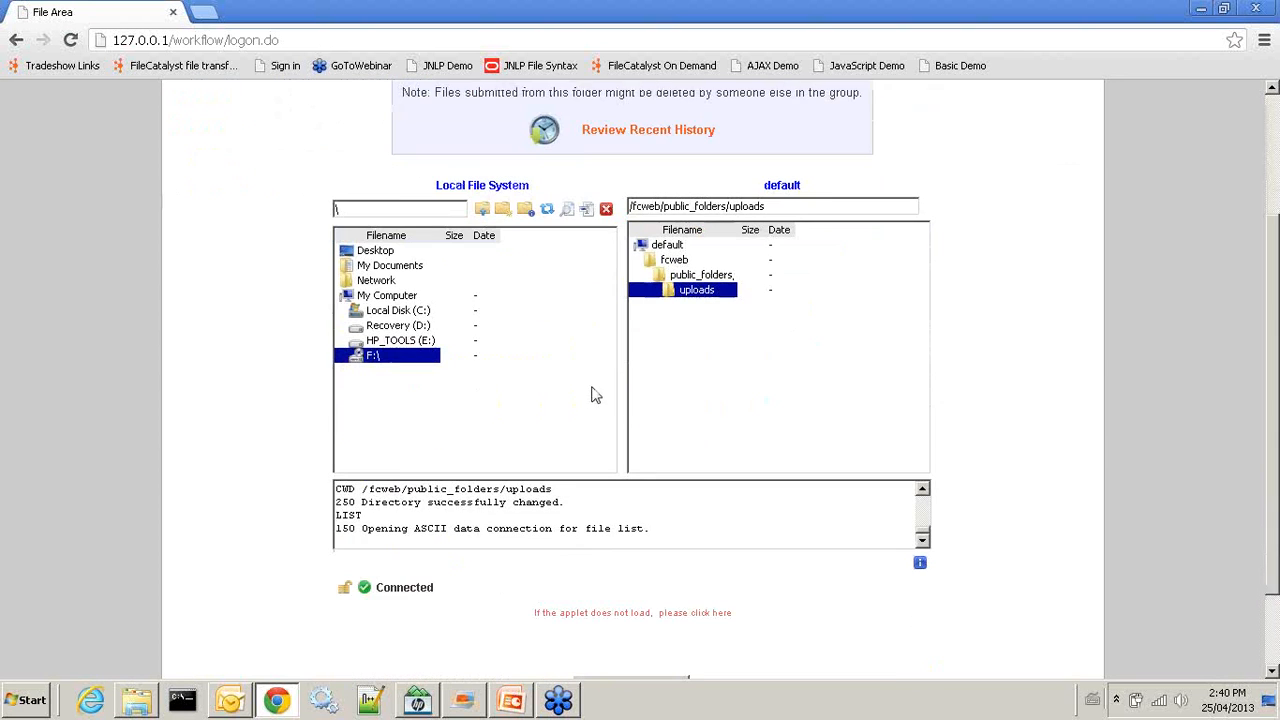
pyautogui.click(398, 312)
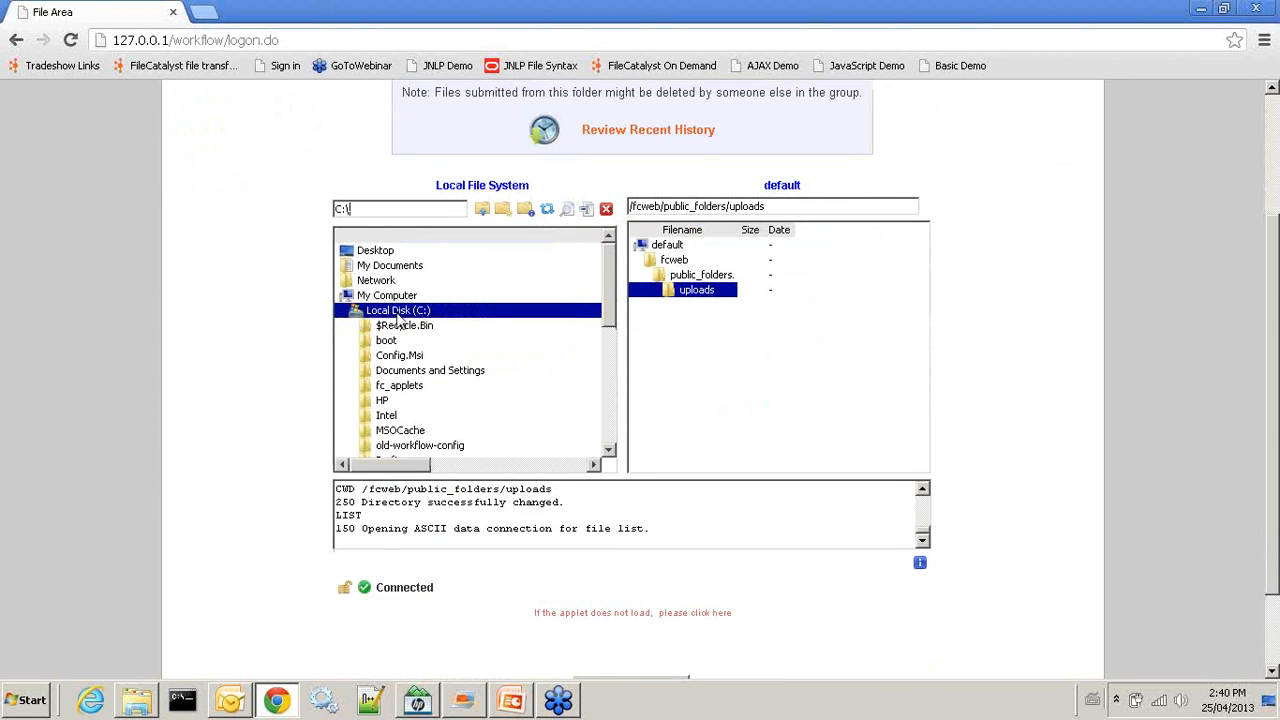
pyautogui.scroll(2, 266, 138)
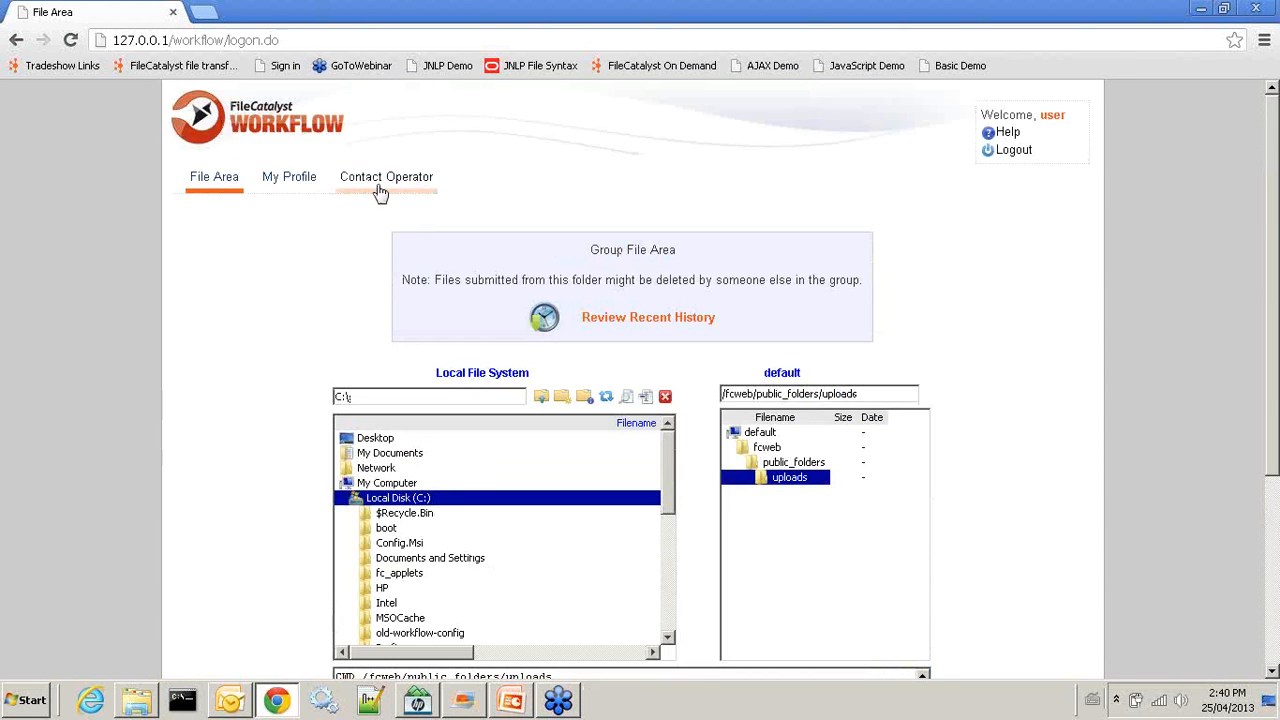
pyautogui.scroll(-2, 680, 372)
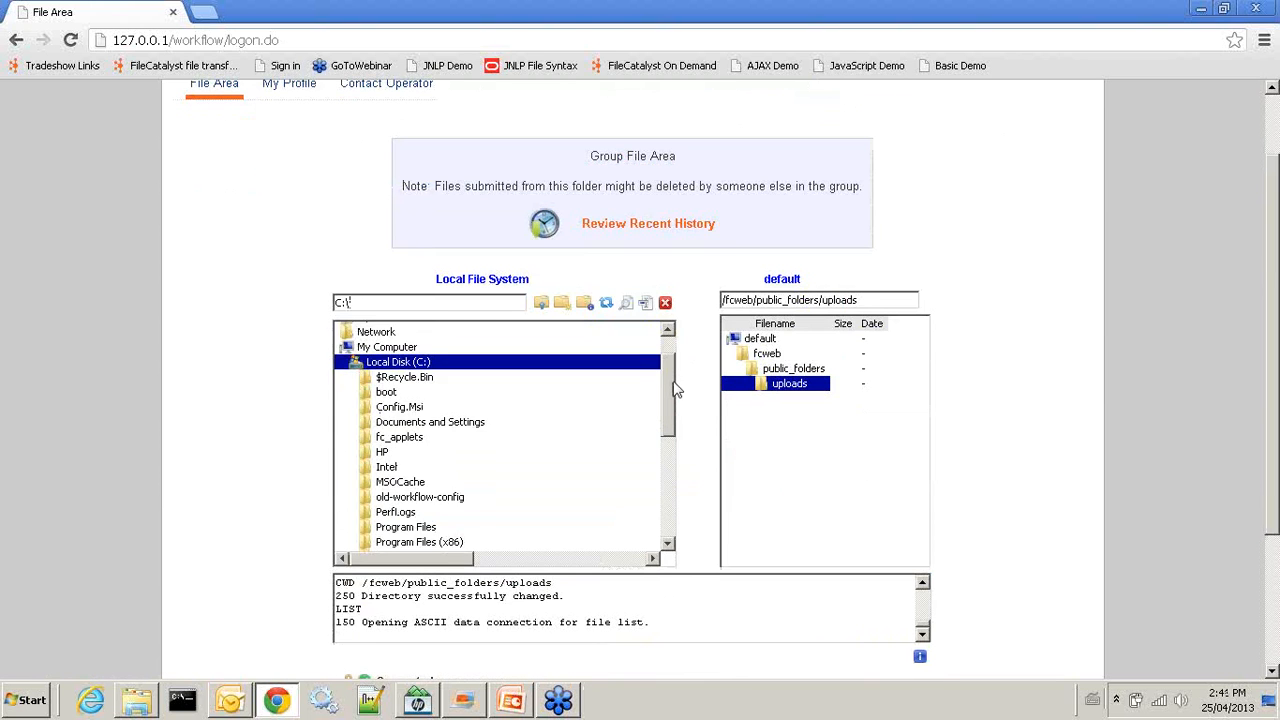
# Select g2mtranscoder.exe on the C: drive, then log out
pyautogui.moveTo(672, 382); pyautogui.dragTo(671, 343)
pyautogui.scroll(-2, 595, 470)
pyautogui.scroll(-4, 595, 470)
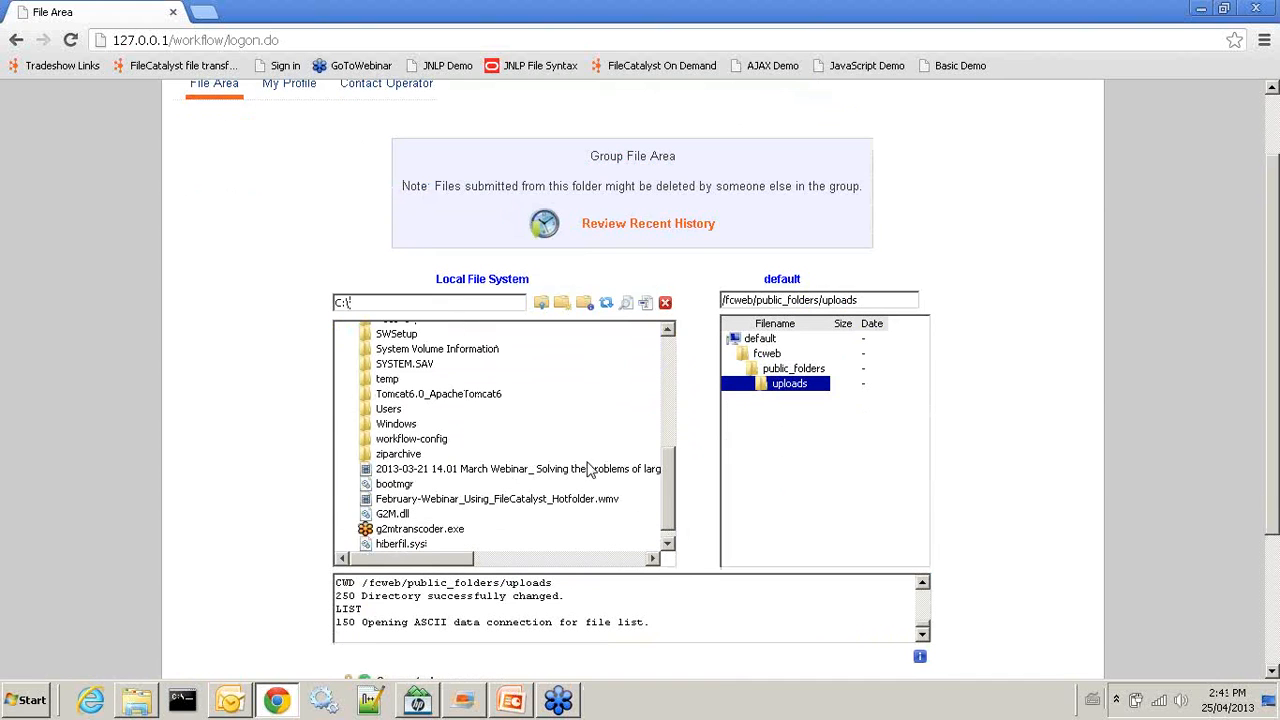
pyautogui.click(422, 531)
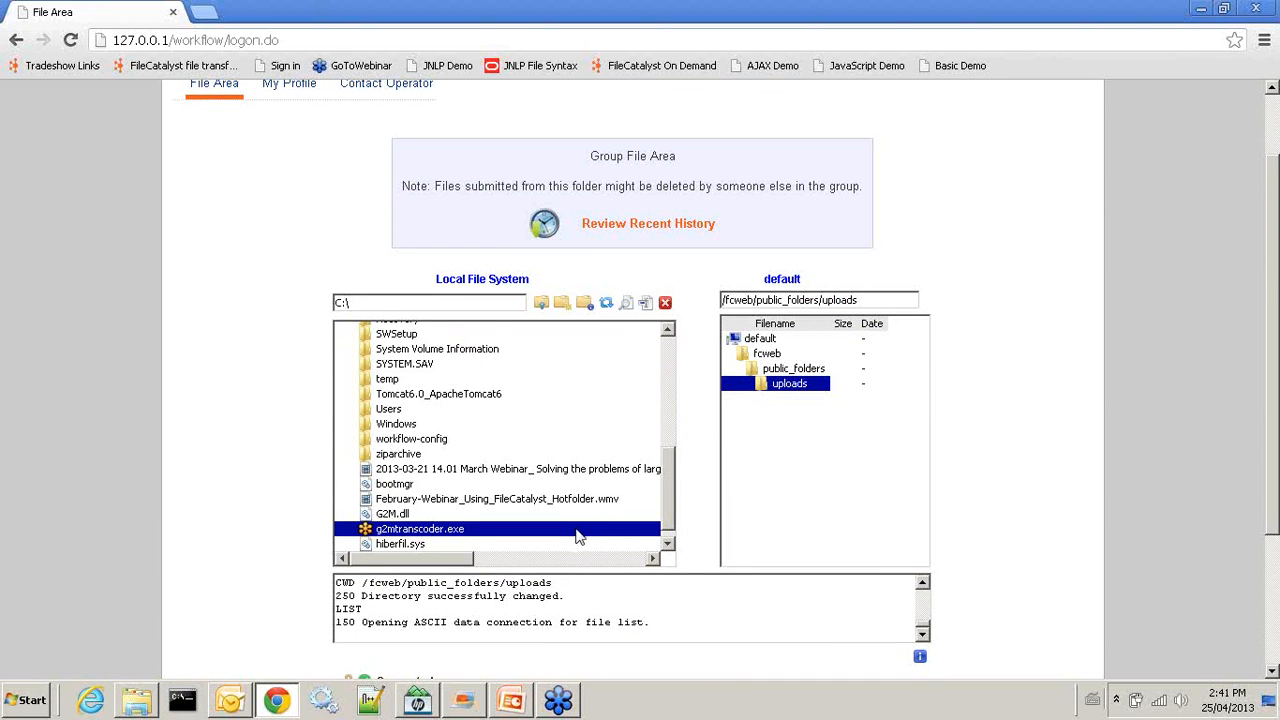
pyautogui.scroll(-1, 528, 530)
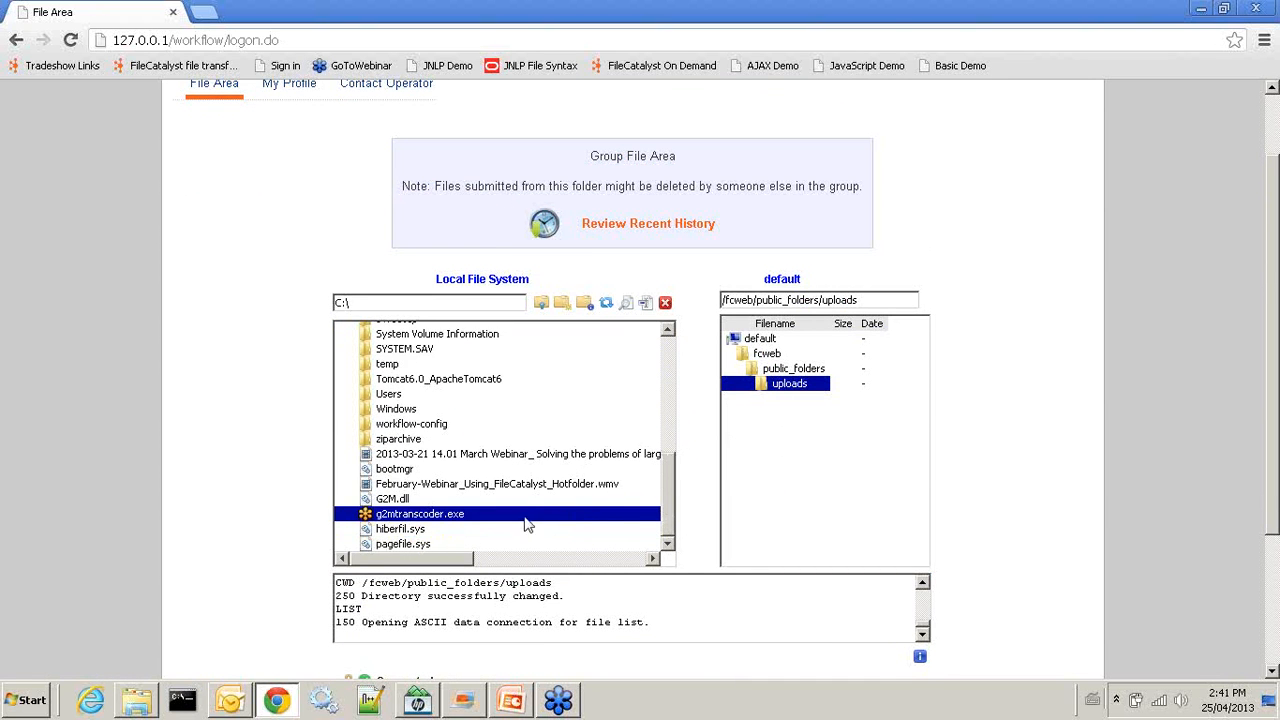
pyautogui.scroll(1, 832, 400)
pyautogui.click(1010, 151)
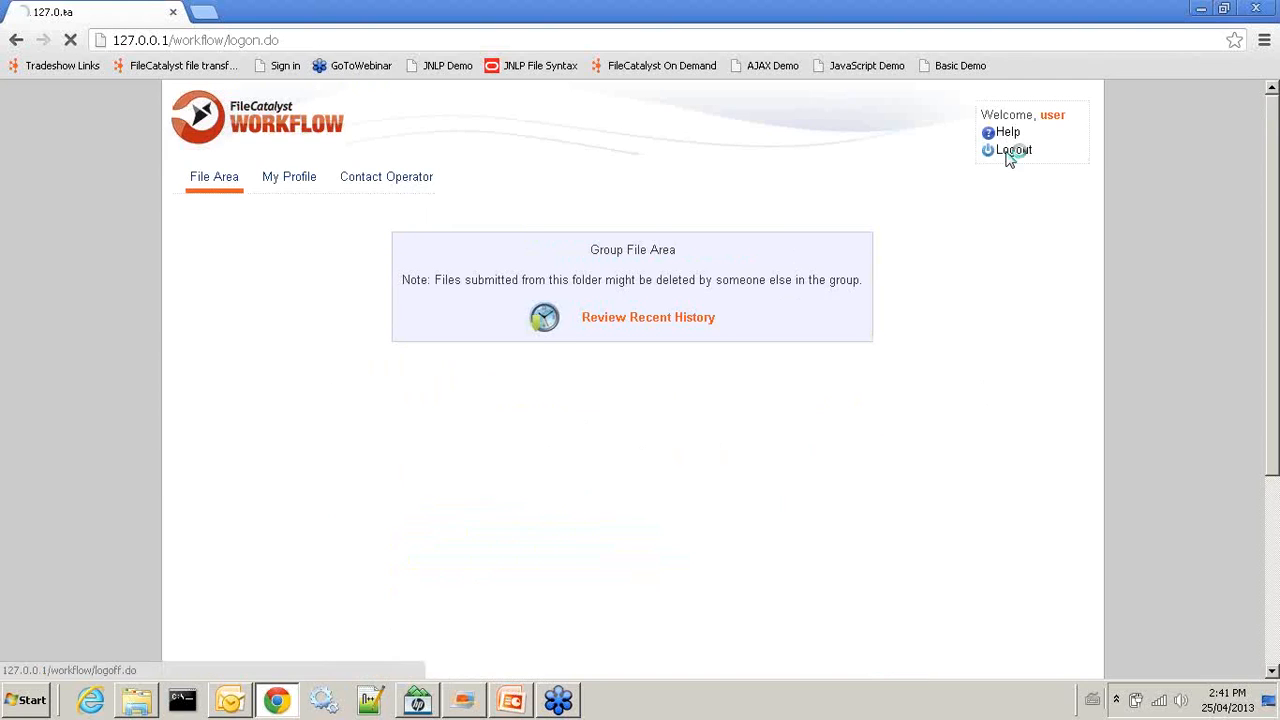
# Log in as the administrator, retrying the credentials after the first attempt
pyautogui.click(590, 289)
pyautogui.click(624, 260)
pyautogui.moveTo(624, 260); pyautogui.dragTo(494, 261)
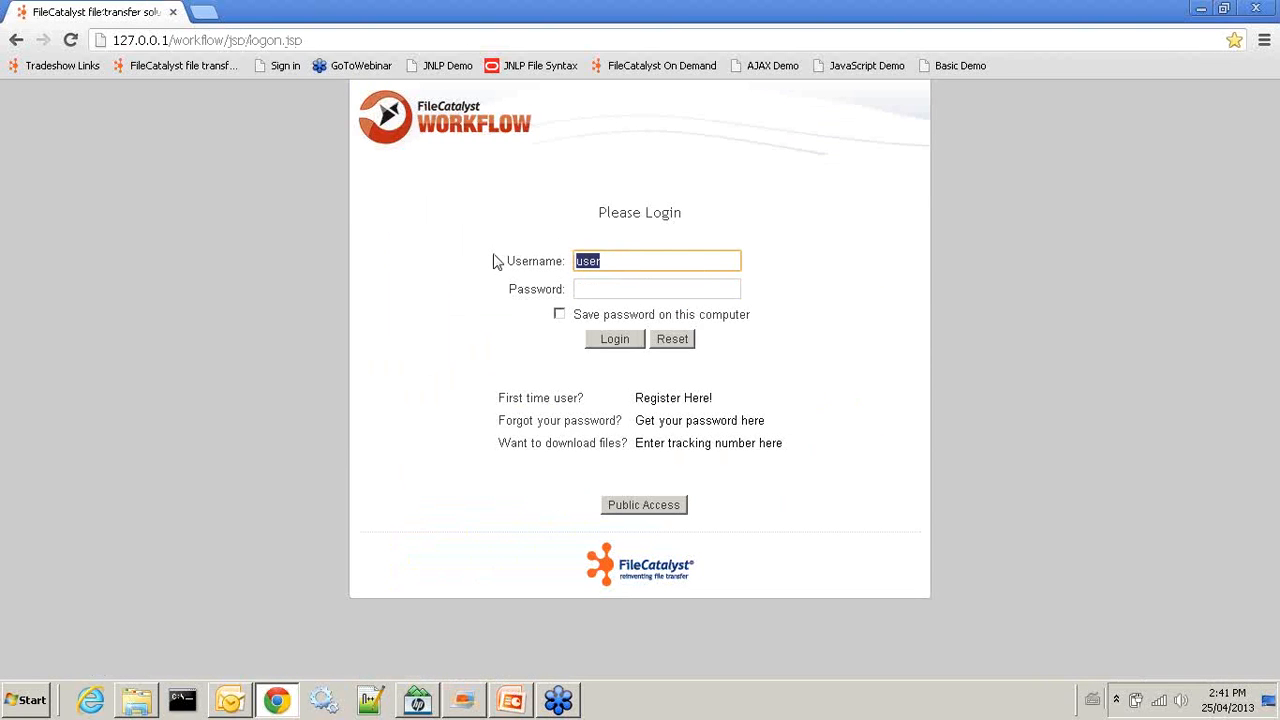
pyautogui.write('init')
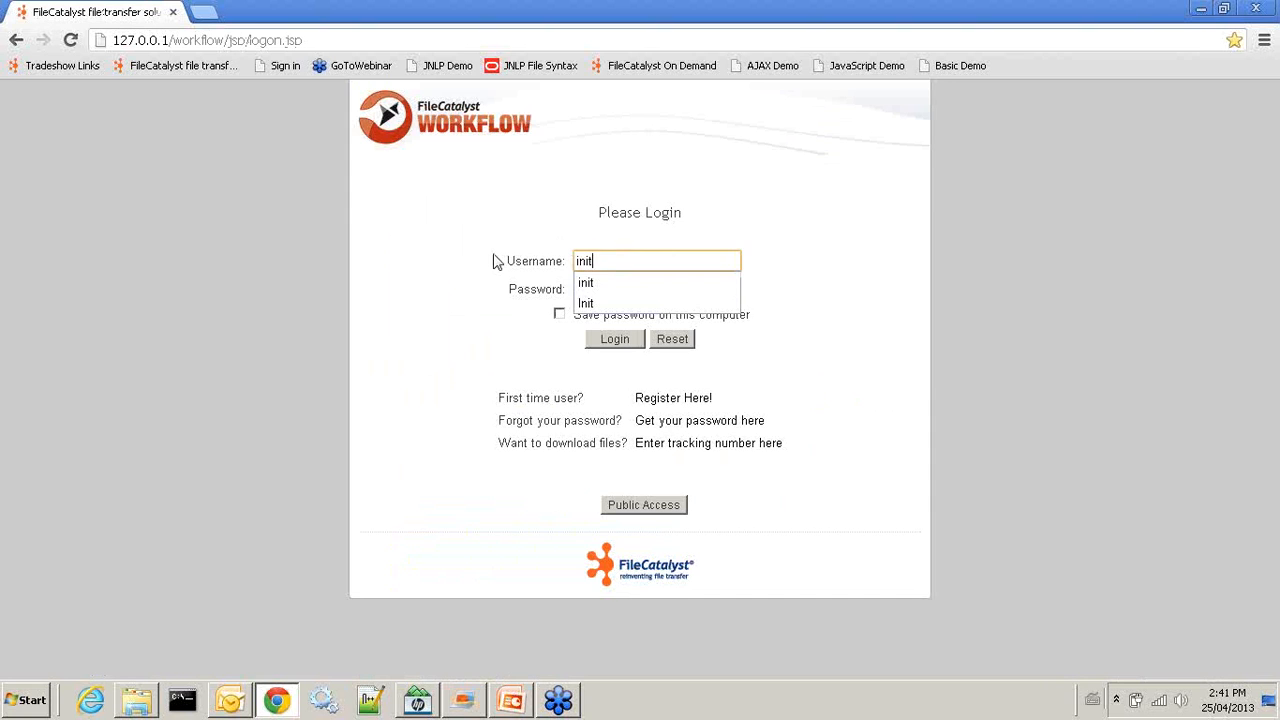
pyautogui.press('Tab')
pyautogui.press('Return')
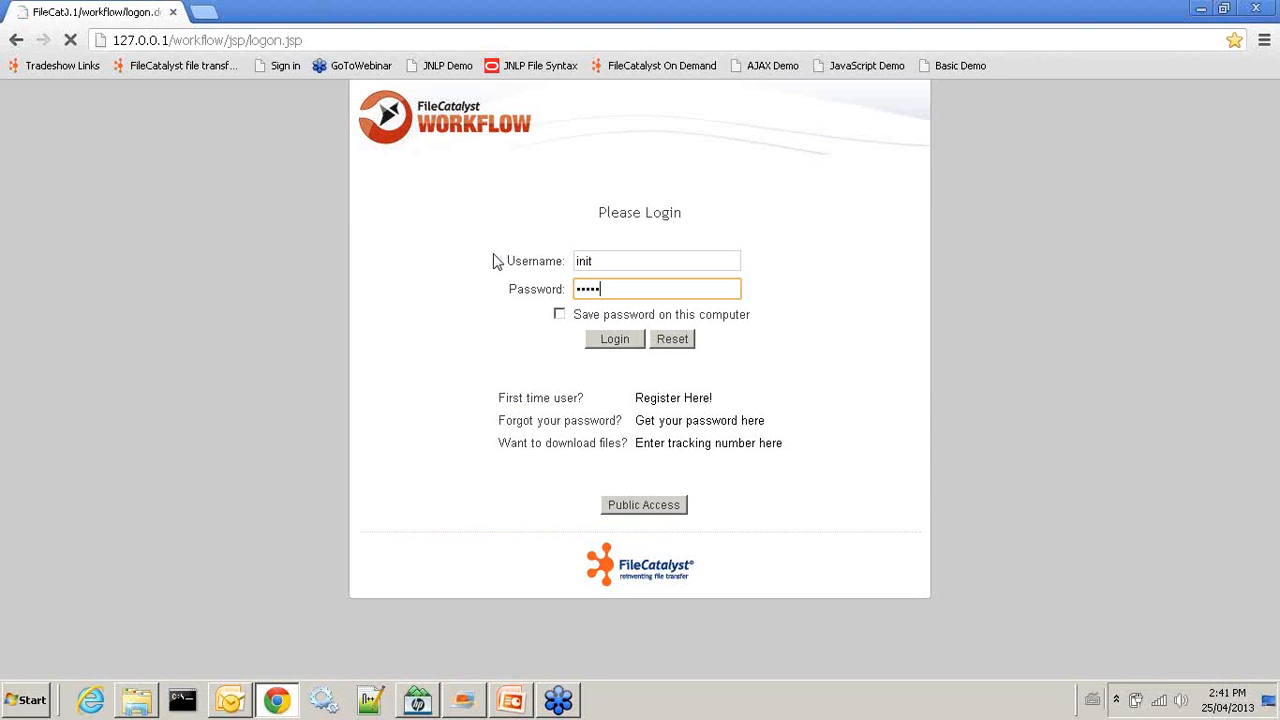
pyautogui.write('ini')
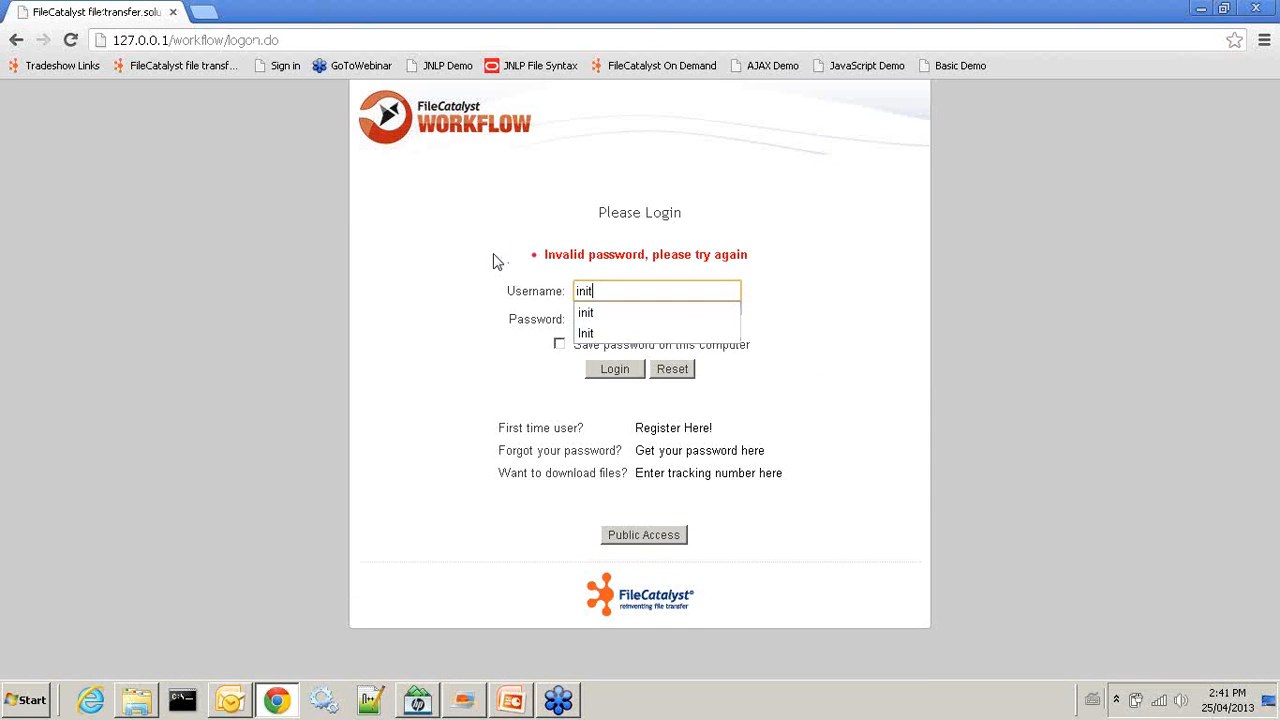
pyautogui.press('Tab')
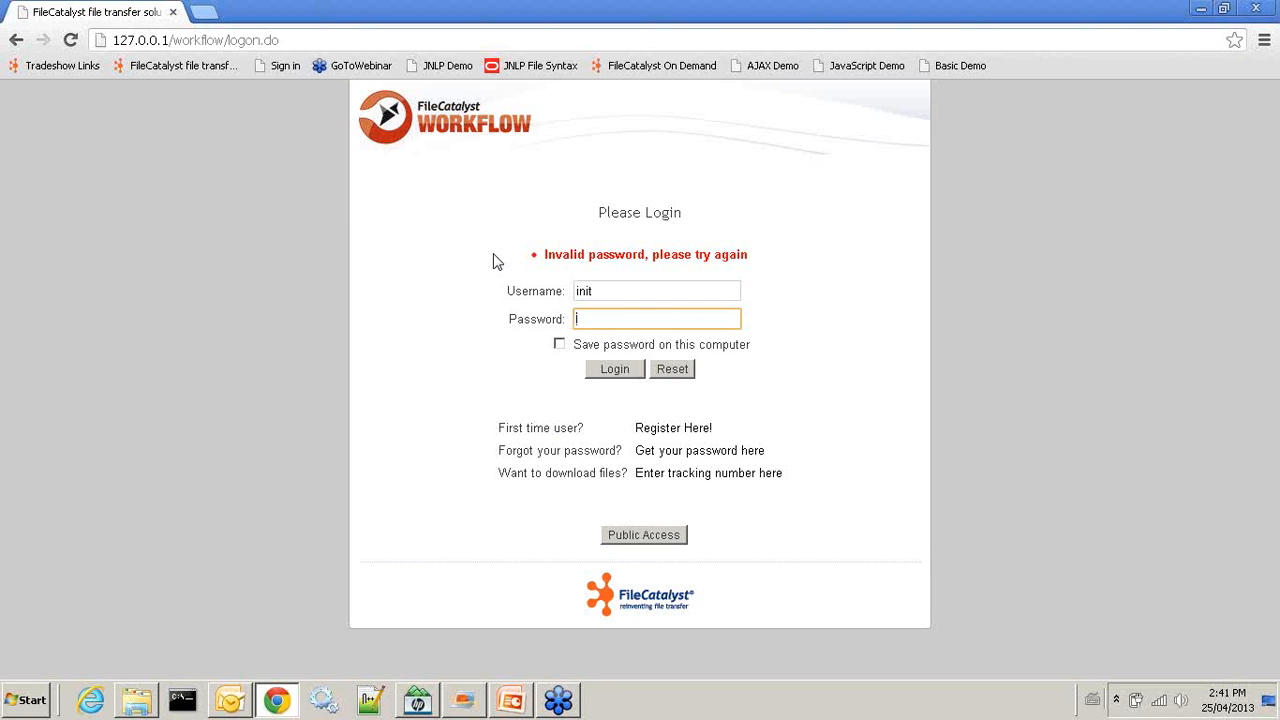
pyautogui.press('Return')
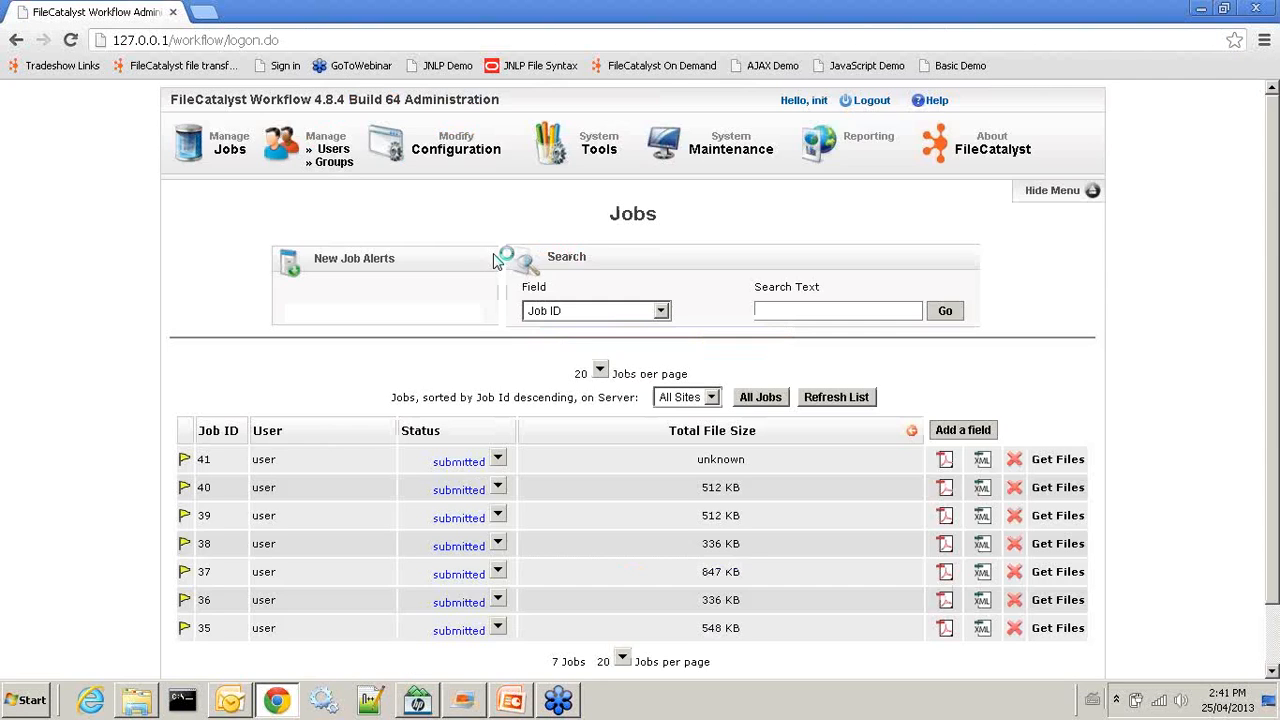
# Set the user's Account Status to 'job entry, no file storage' and save the profile
pyautogui.click(425, 148)
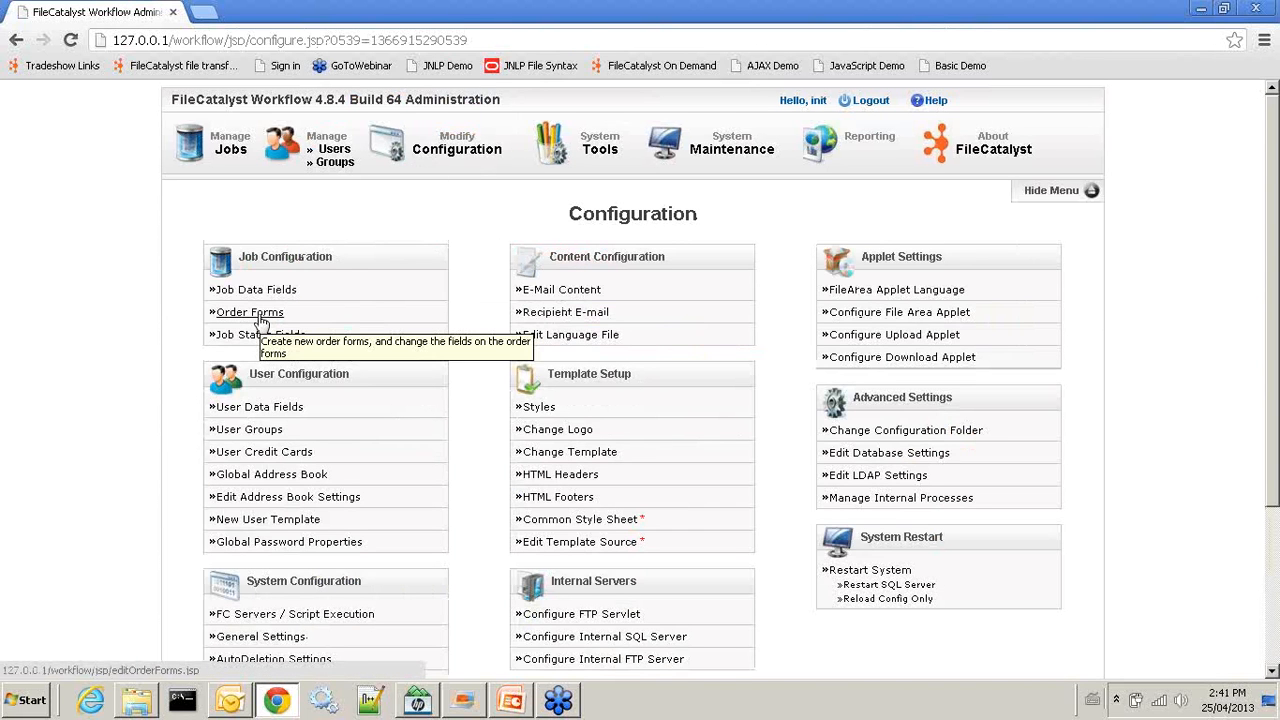
pyautogui.click(336, 150)
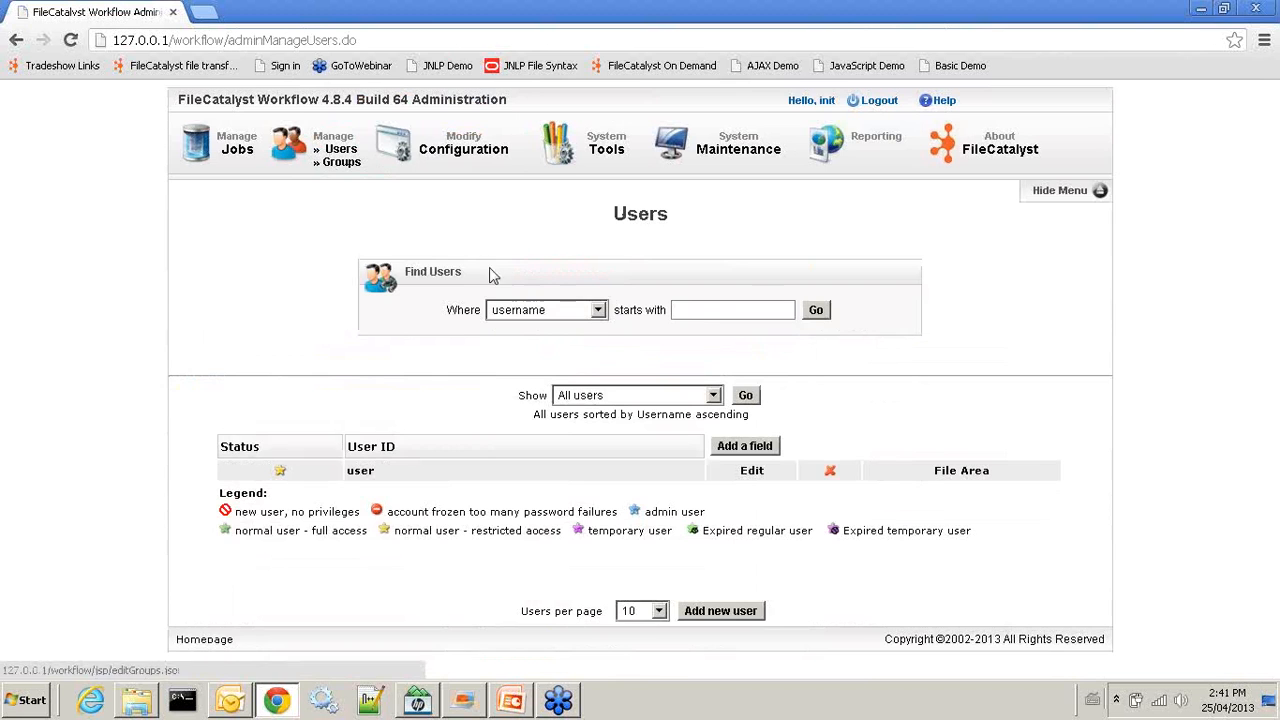
pyautogui.click(751, 470)
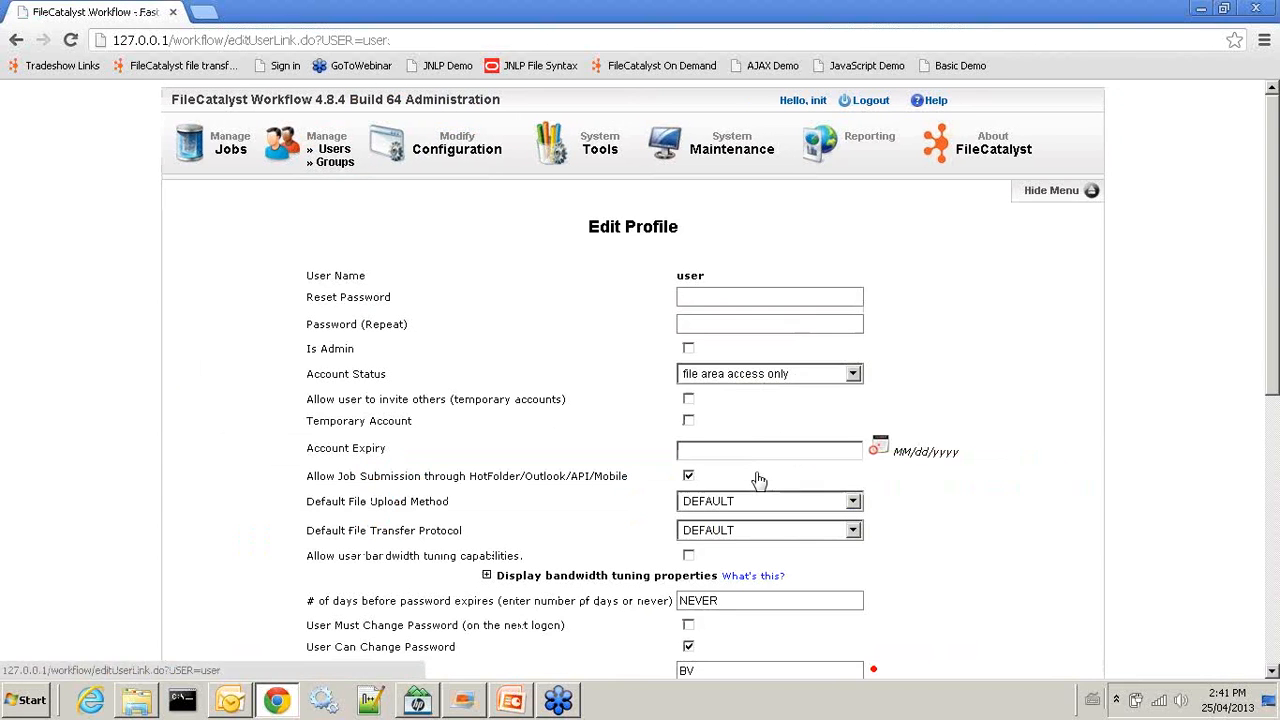
pyautogui.click(848, 376)
pyautogui.click(751, 407)
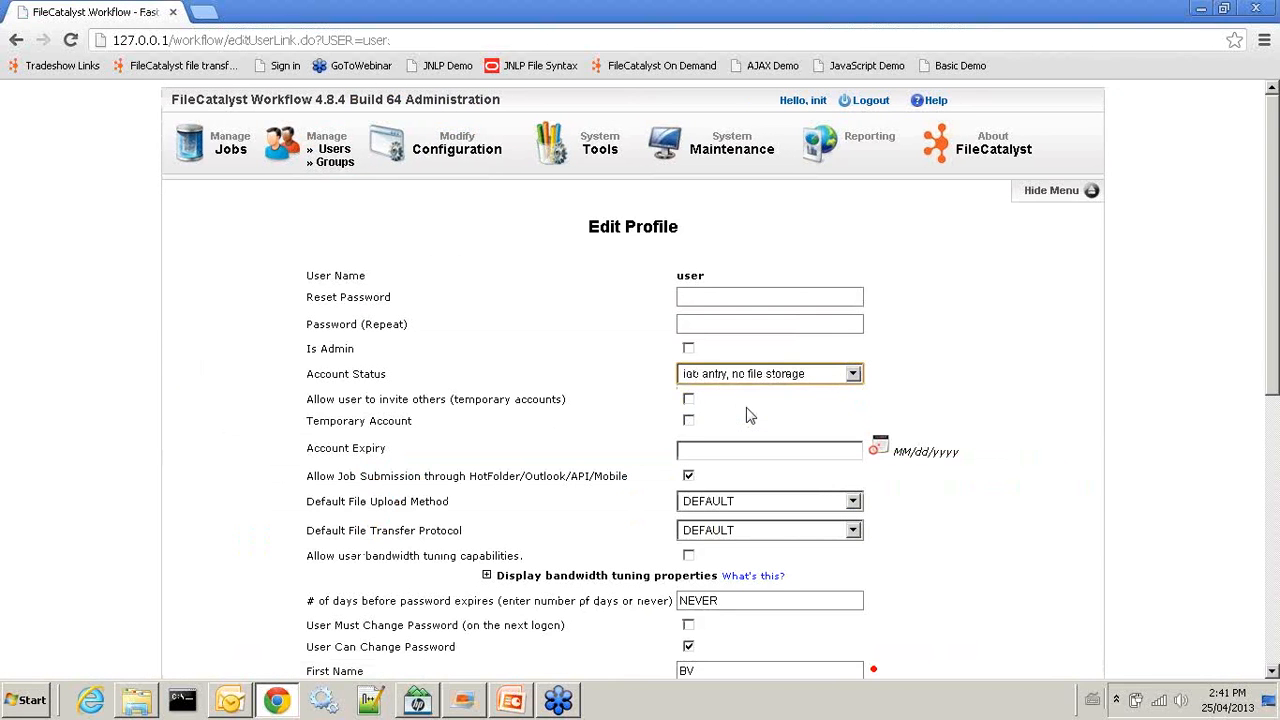
pyautogui.scroll(-3, 540, 455)
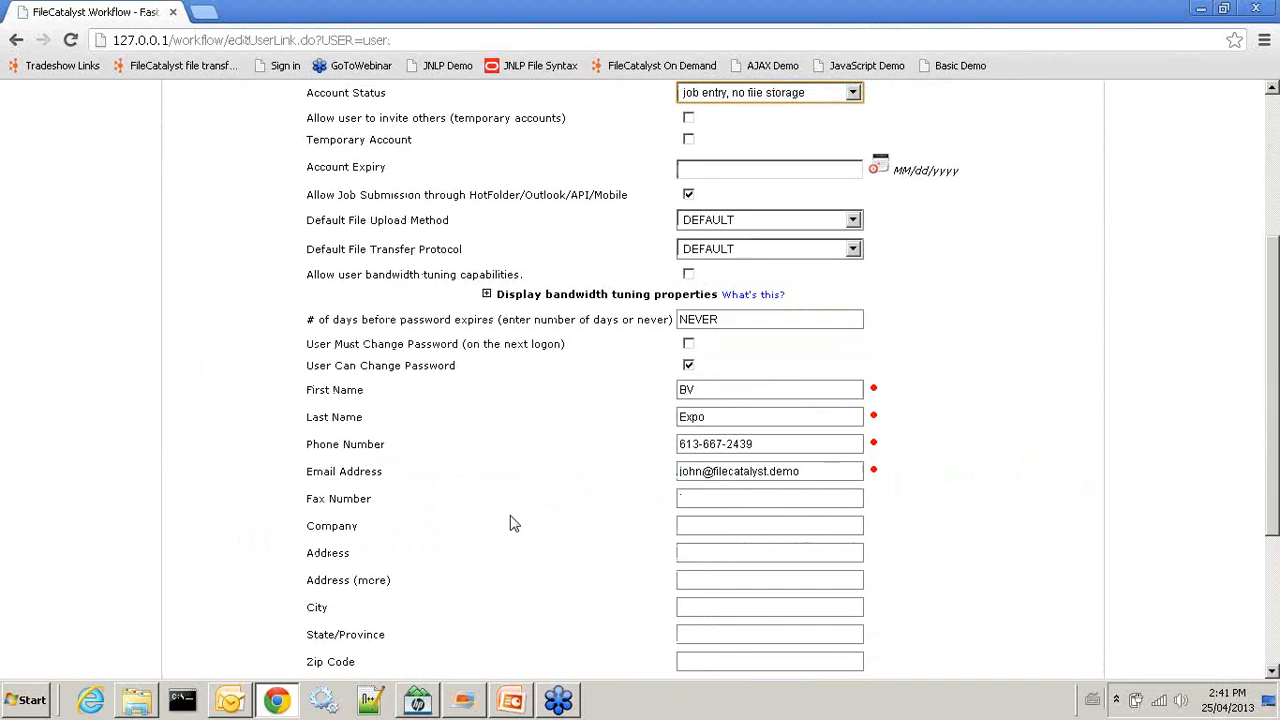
pyautogui.scroll(-3, 510, 524)
pyautogui.click(496, 634)
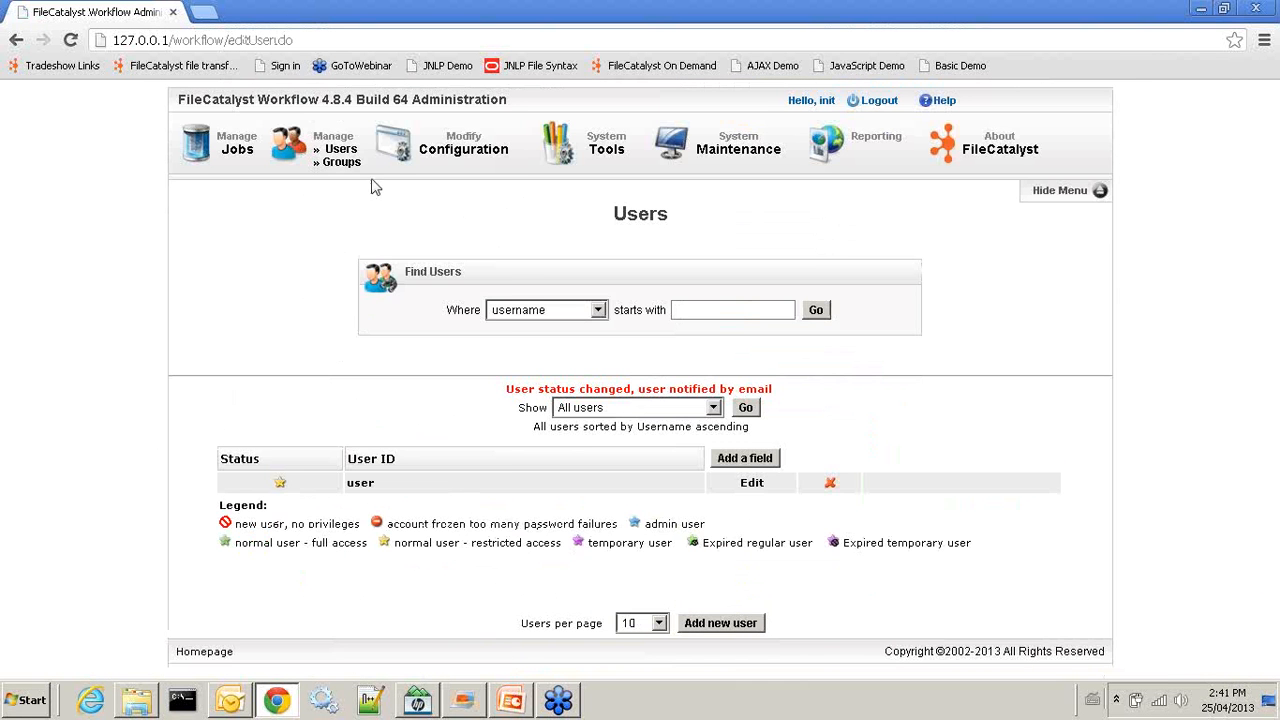
pyautogui.click(464, 146)
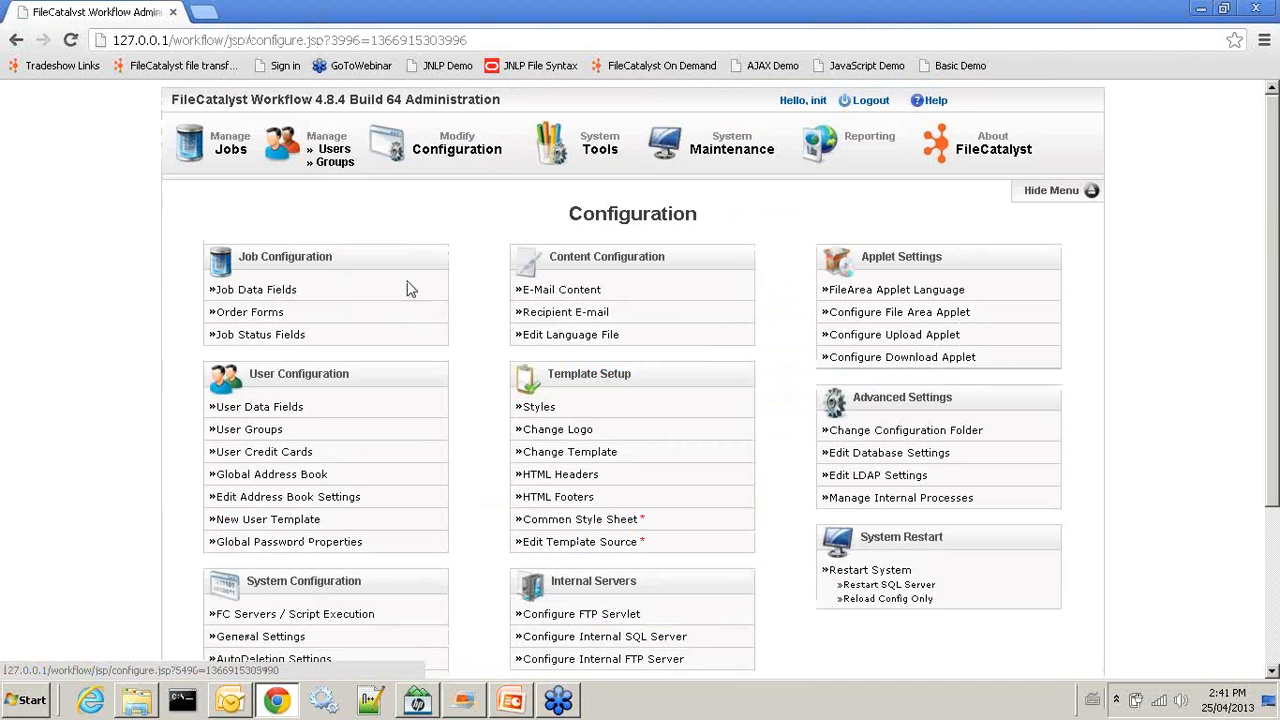
# Open Distribution Form 1 and enter a default recipient e-mail and the message 'demo'
pyautogui.click(252, 313)
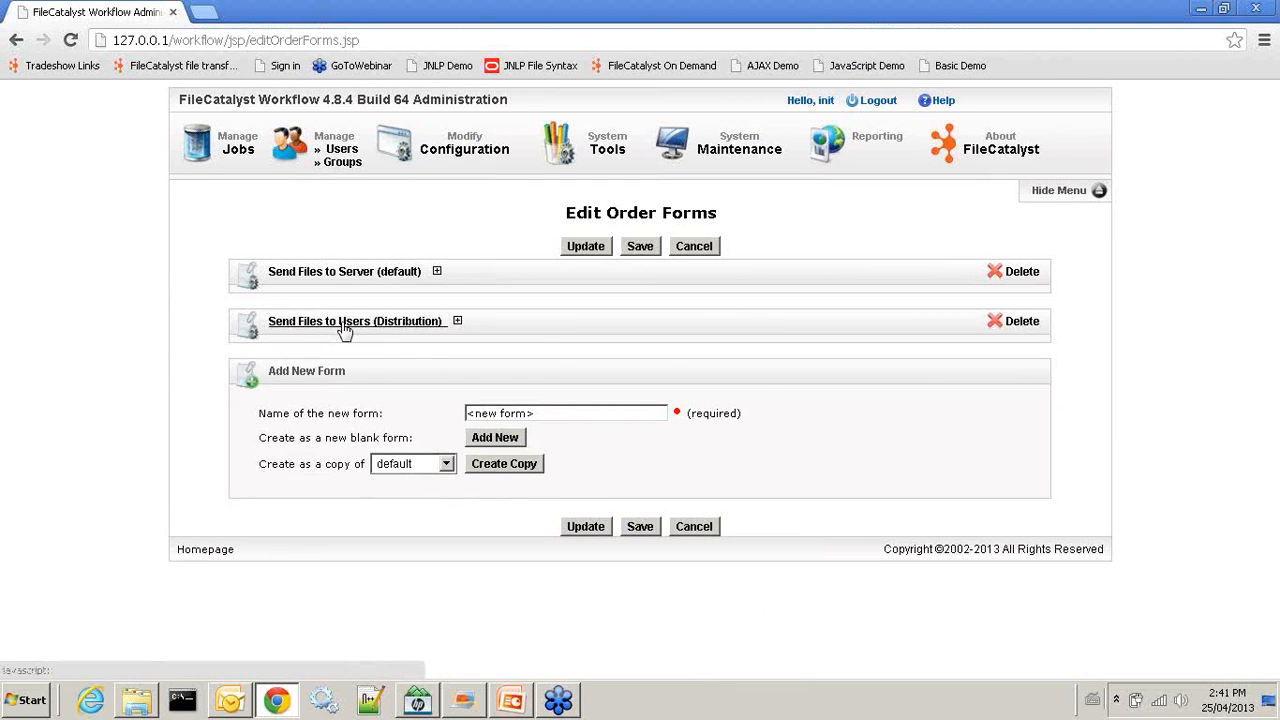
pyautogui.click(344, 325)
pyautogui.click(265, 359)
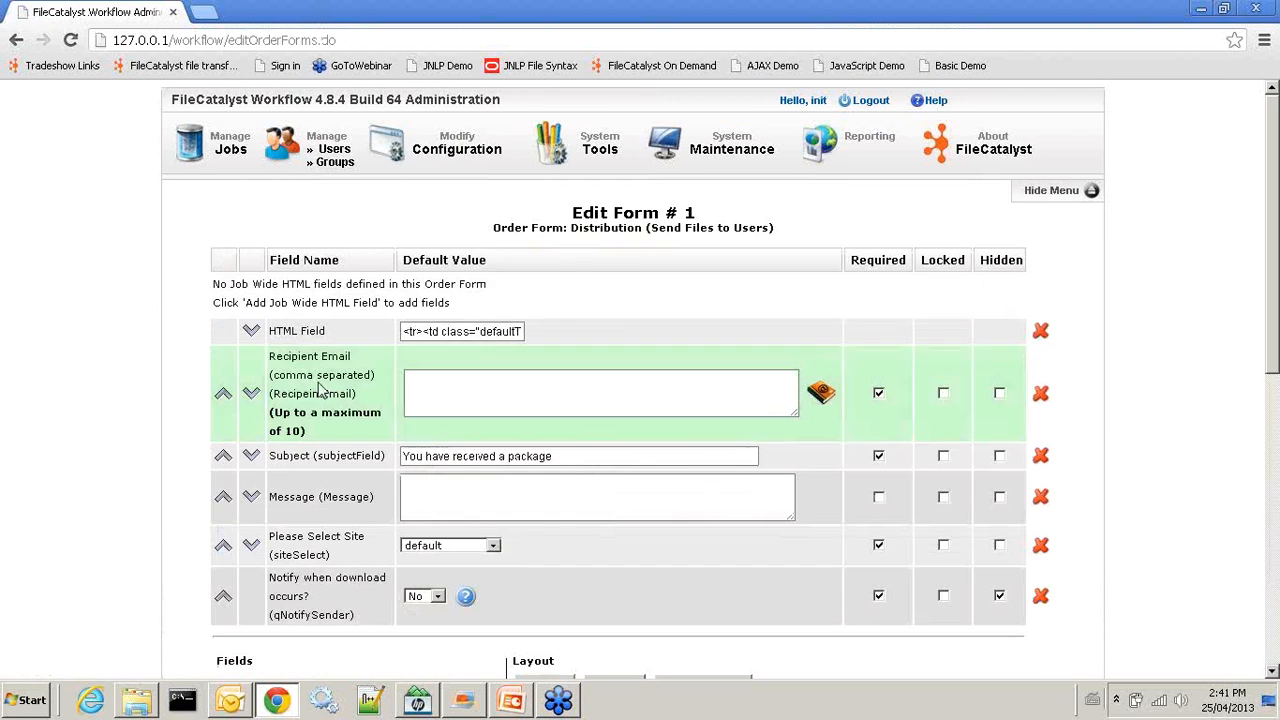
pyautogui.scroll(-1, 829, 429)
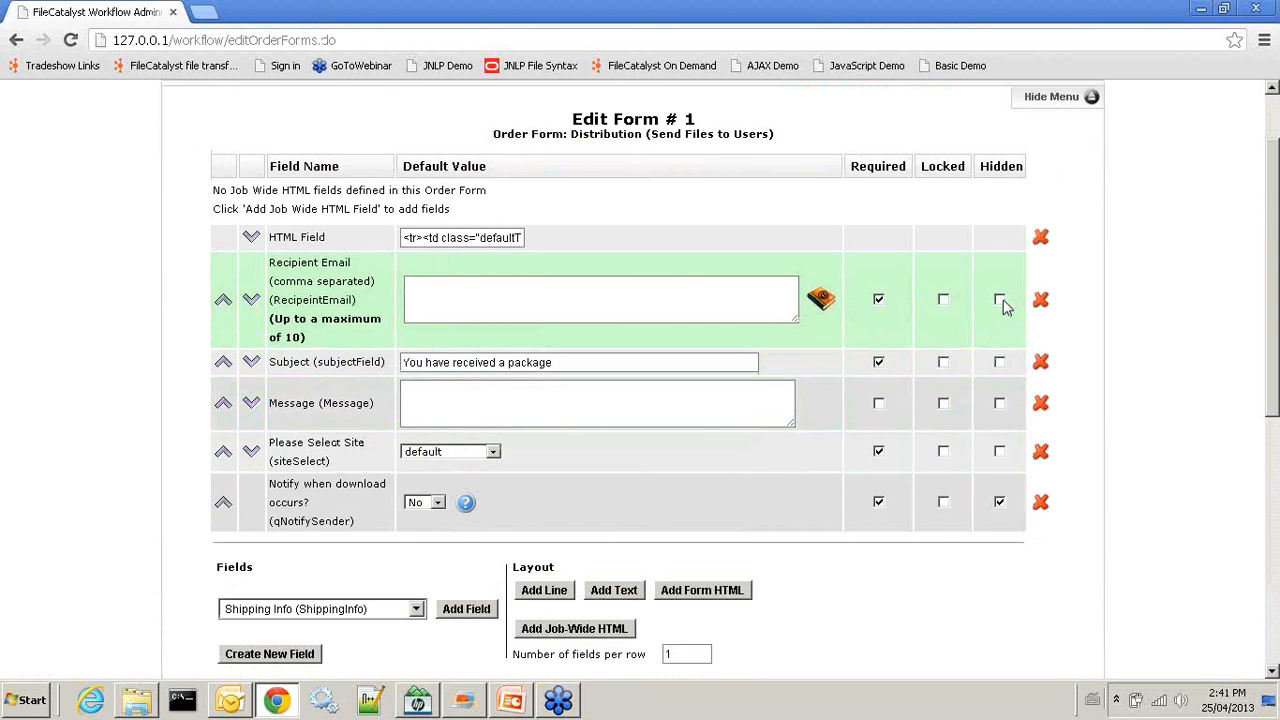
pyautogui.click(622, 313)
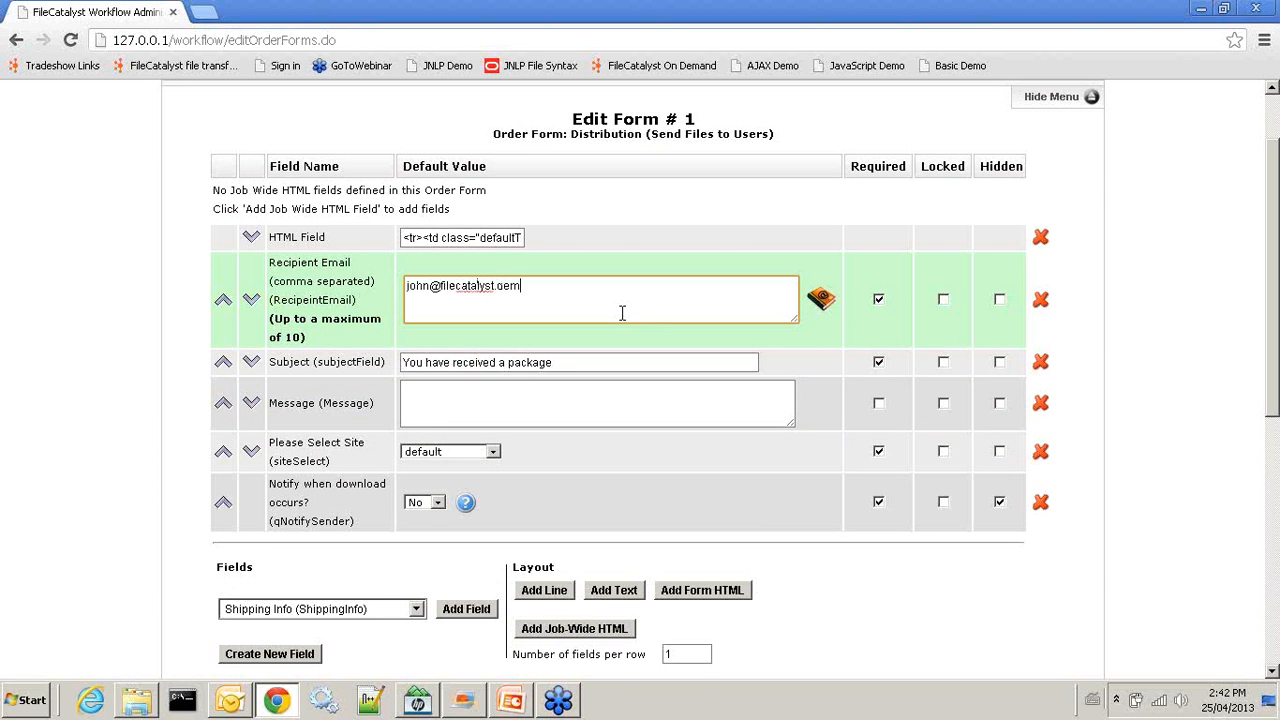
pyautogui.click(494, 405)
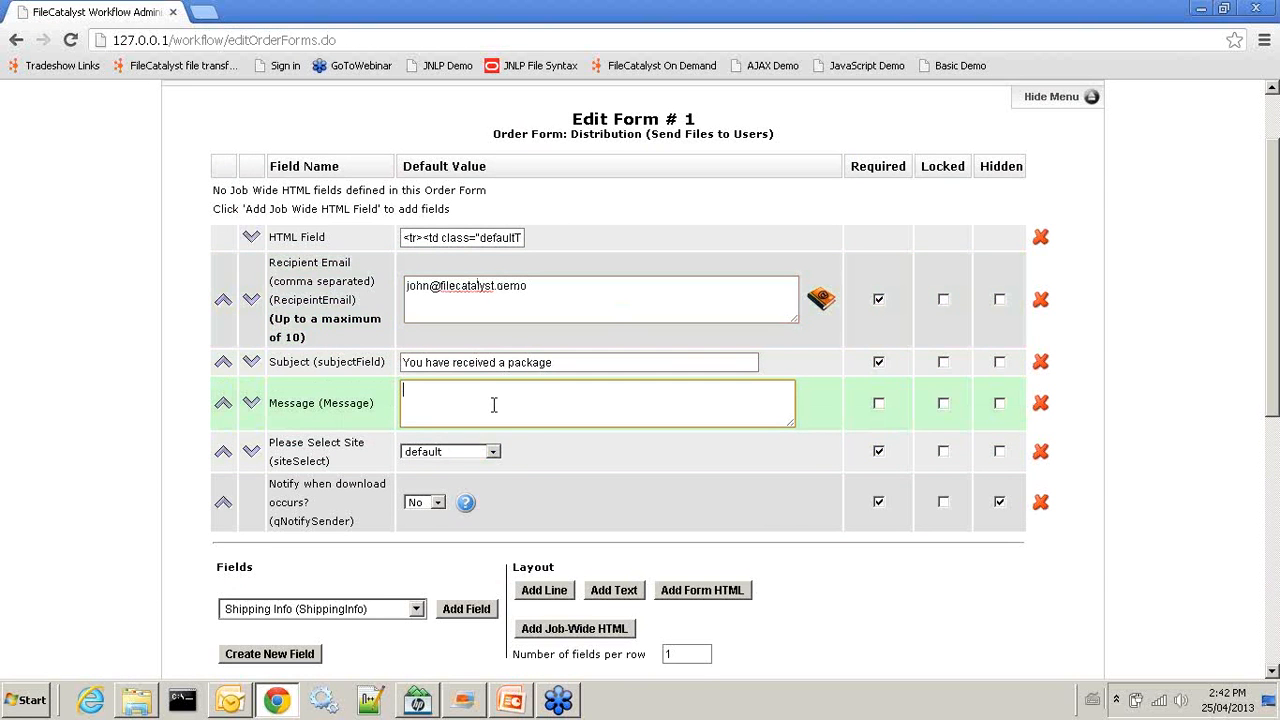
pyautogui.write('demo')
# Mark the Recipient Email, Subject and other fields Hidden and submit the form
pyautogui.click(1000, 300)
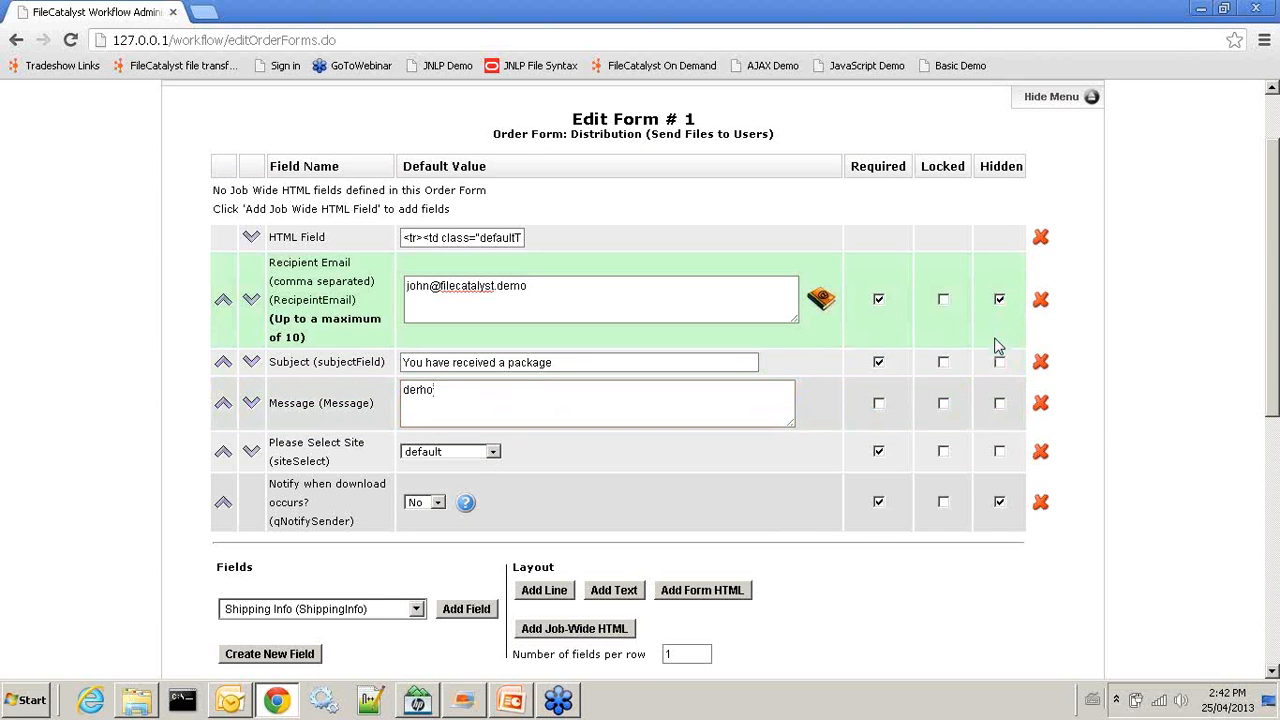
pyautogui.click(1001, 364)
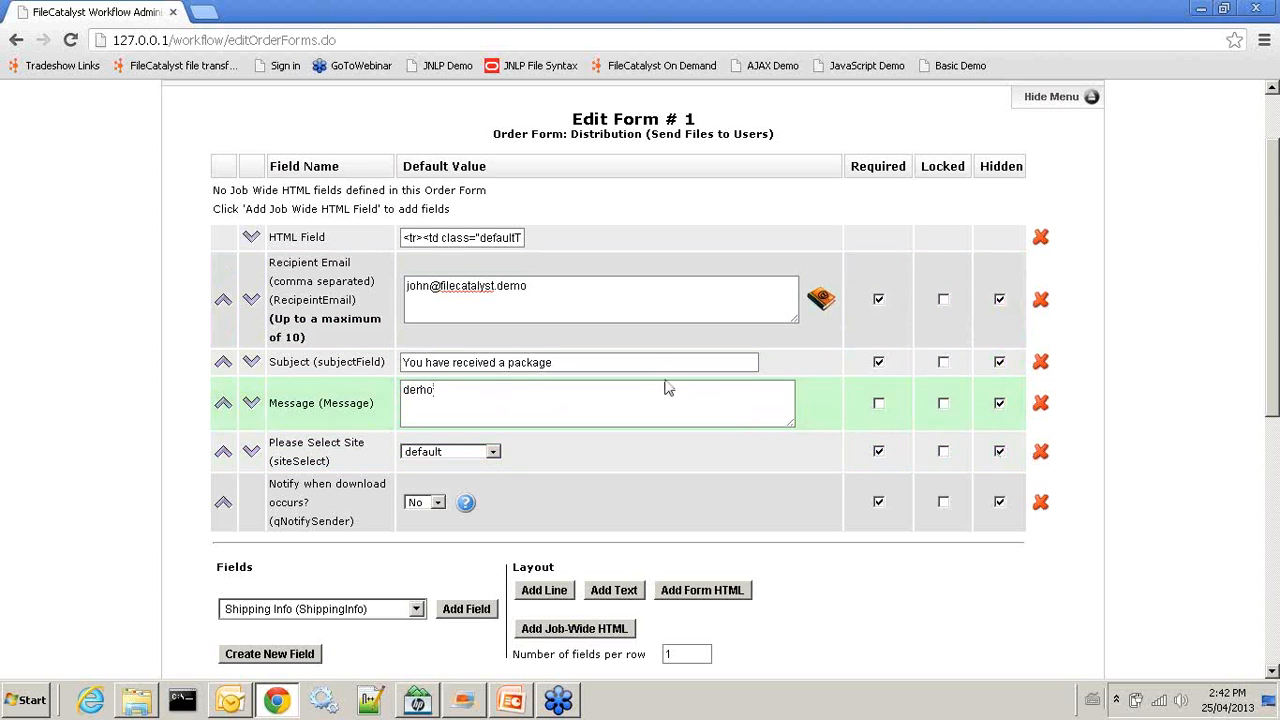
pyautogui.scroll(-1, 680, 523)
pyautogui.scroll(-3, 680, 523)
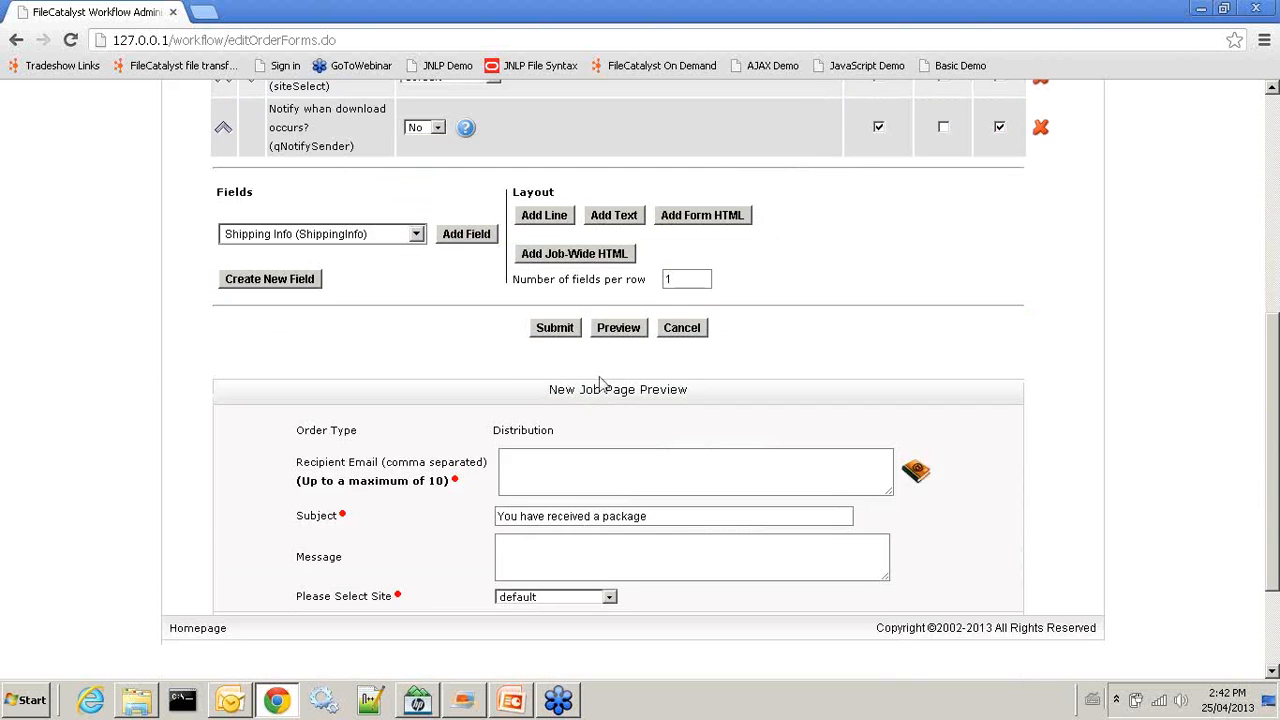
pyautogui.scroll(2, 524, 262)
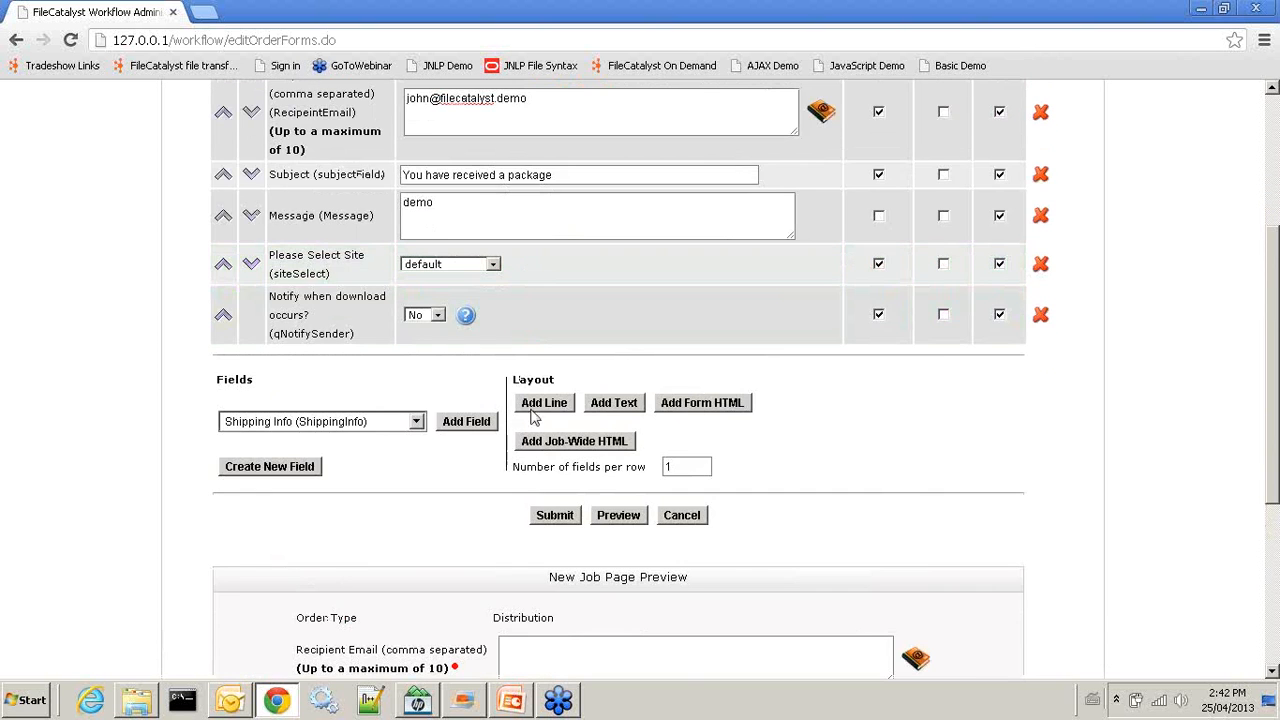
pyautogui.click(556, 514)
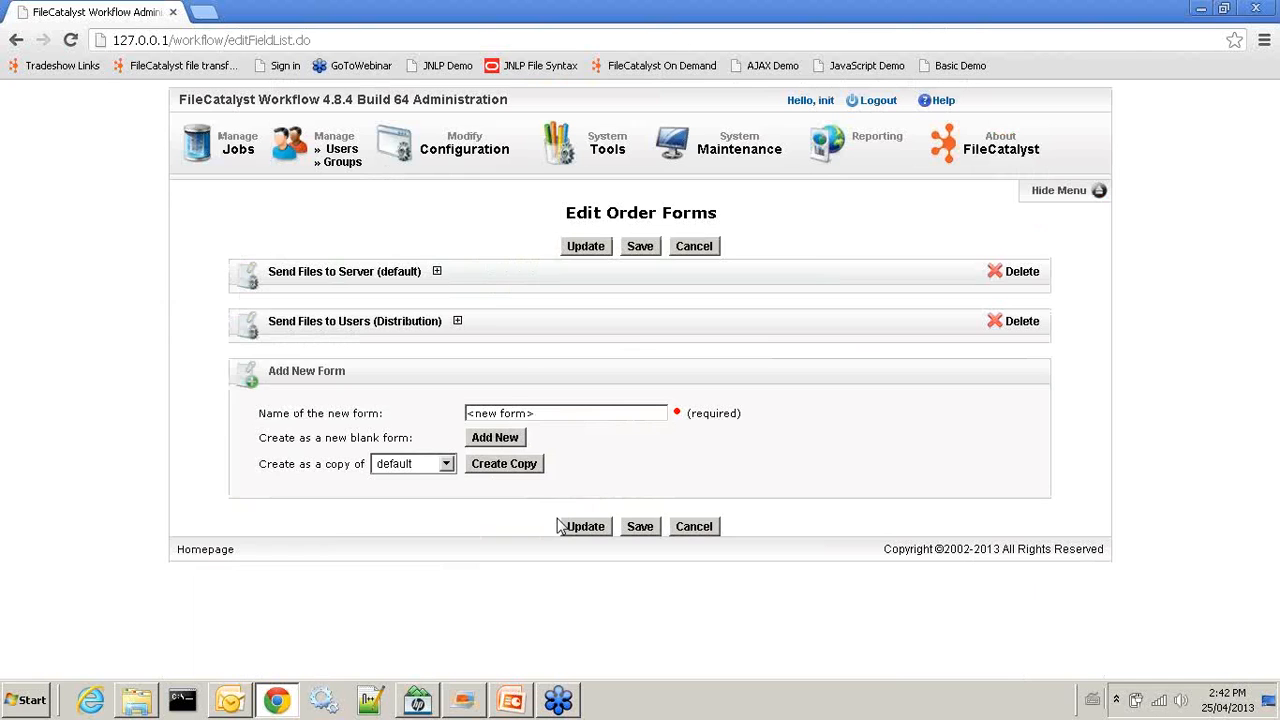
# Save the order form configuration and sign in as the regular user
pyautogui.click(641, 526)
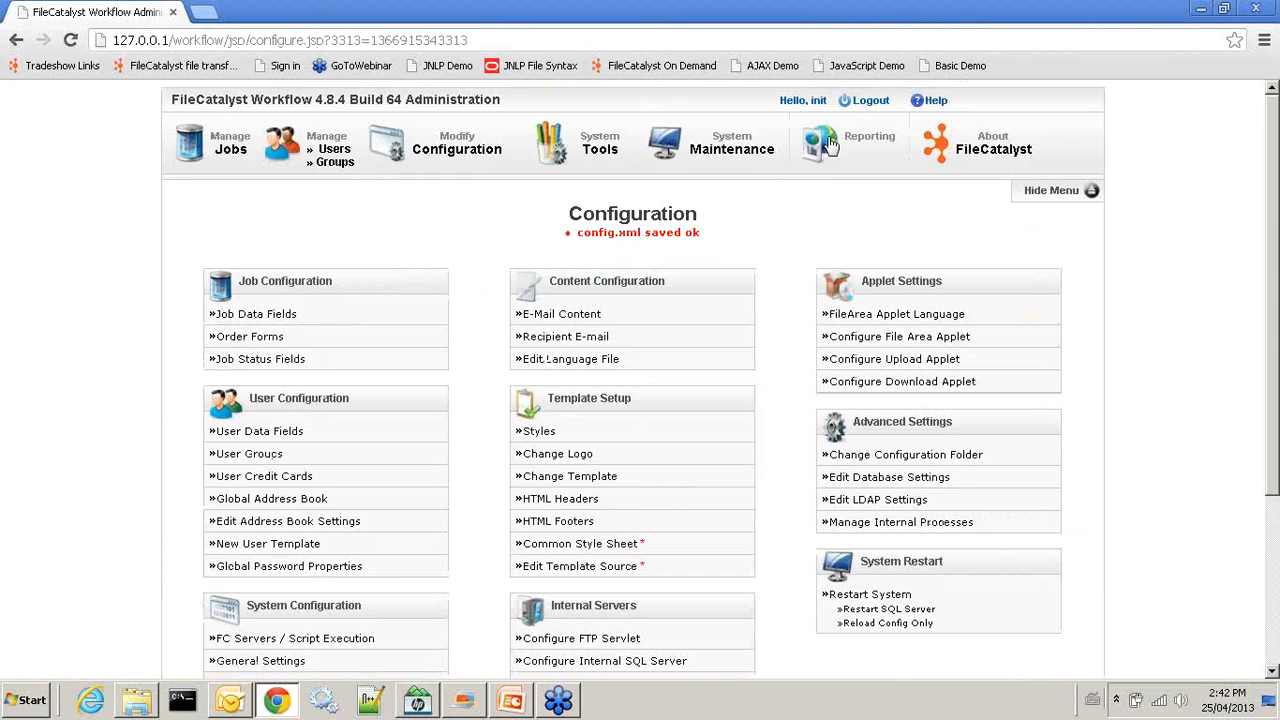
pyautogui.click(866, 104)
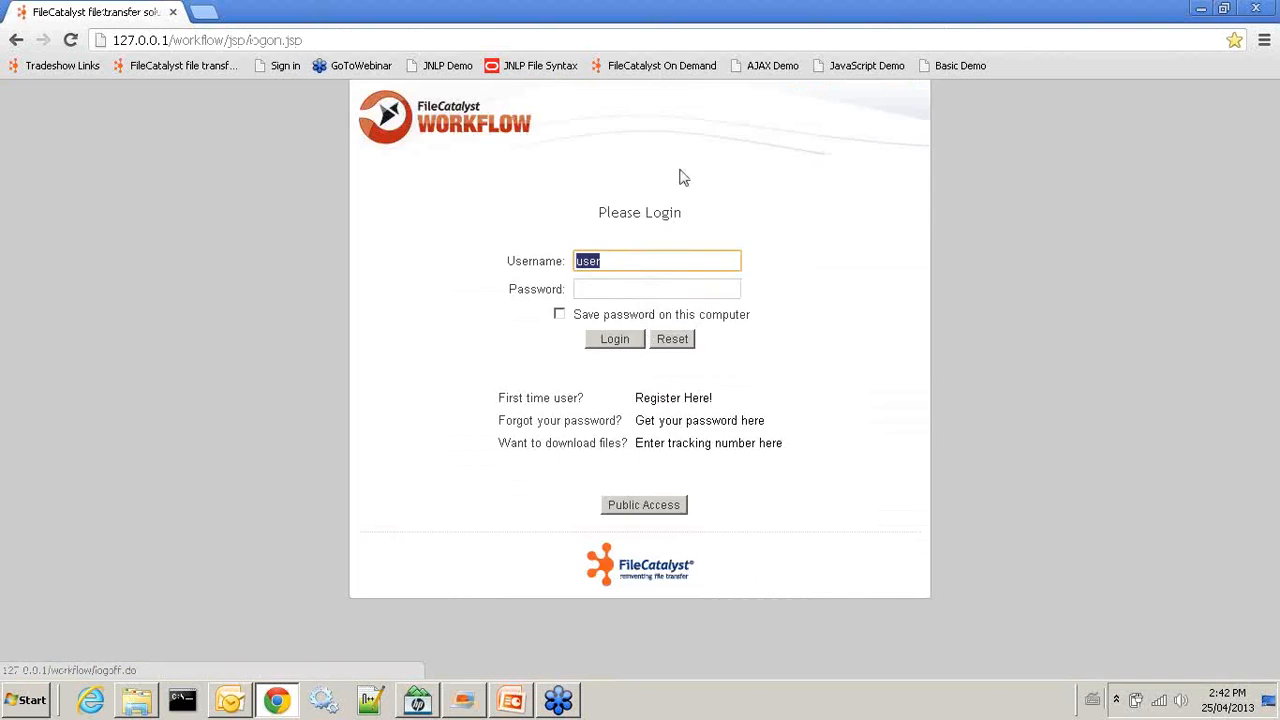
pyautogui.click(591, 289)
pyautogui.write('use')
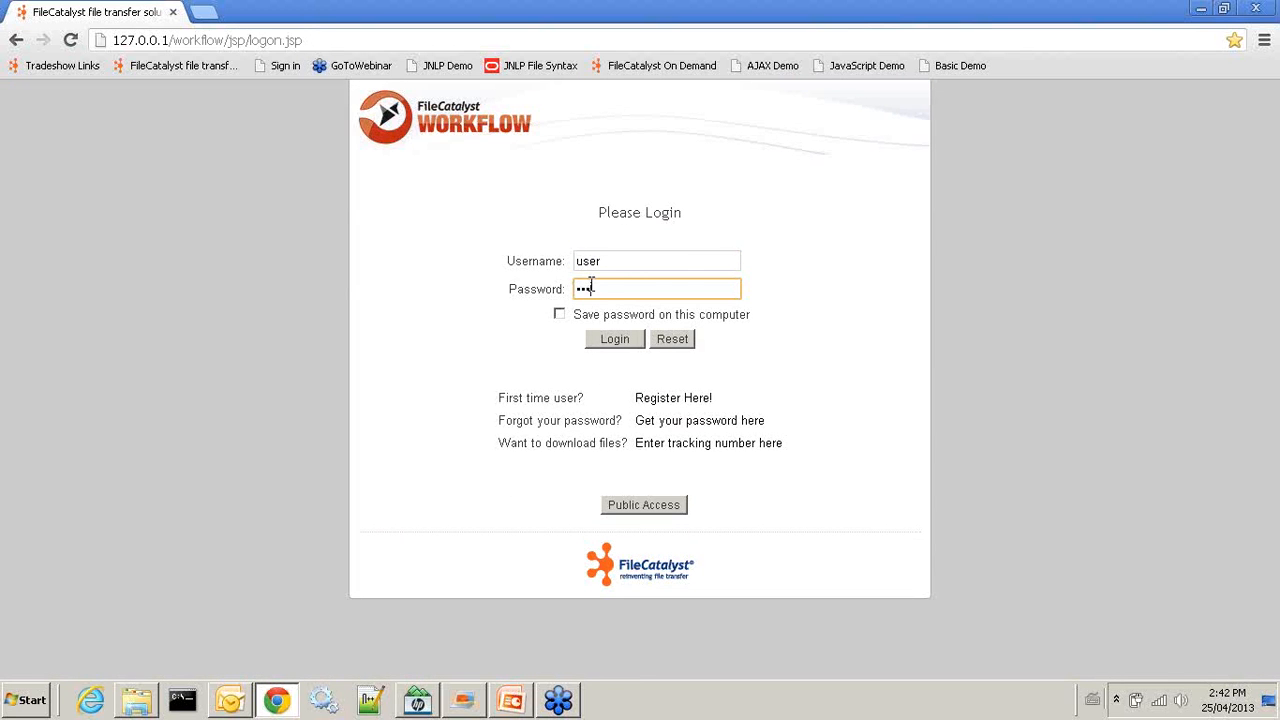
pyautogui.write('r')
pyautogui.click(614, 339)
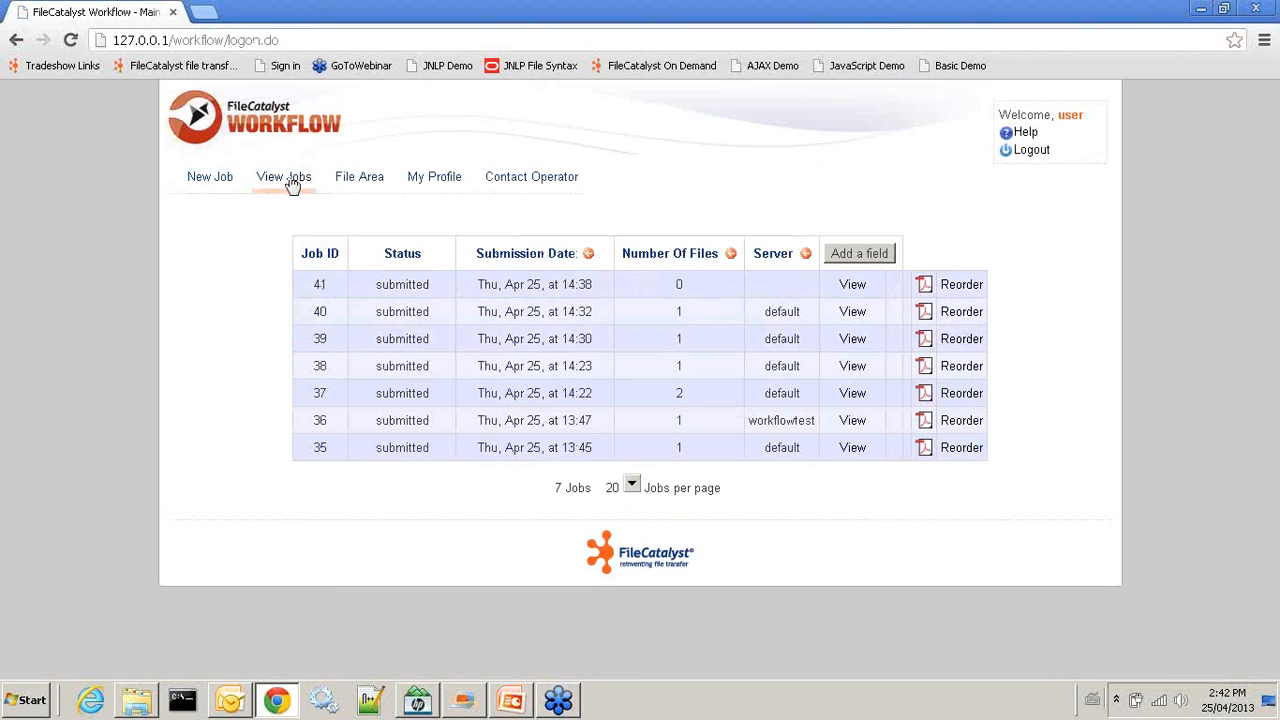
# Check the user's empty New Job page and file area, then log back in as administrator
pyautogui.click(196, 176)
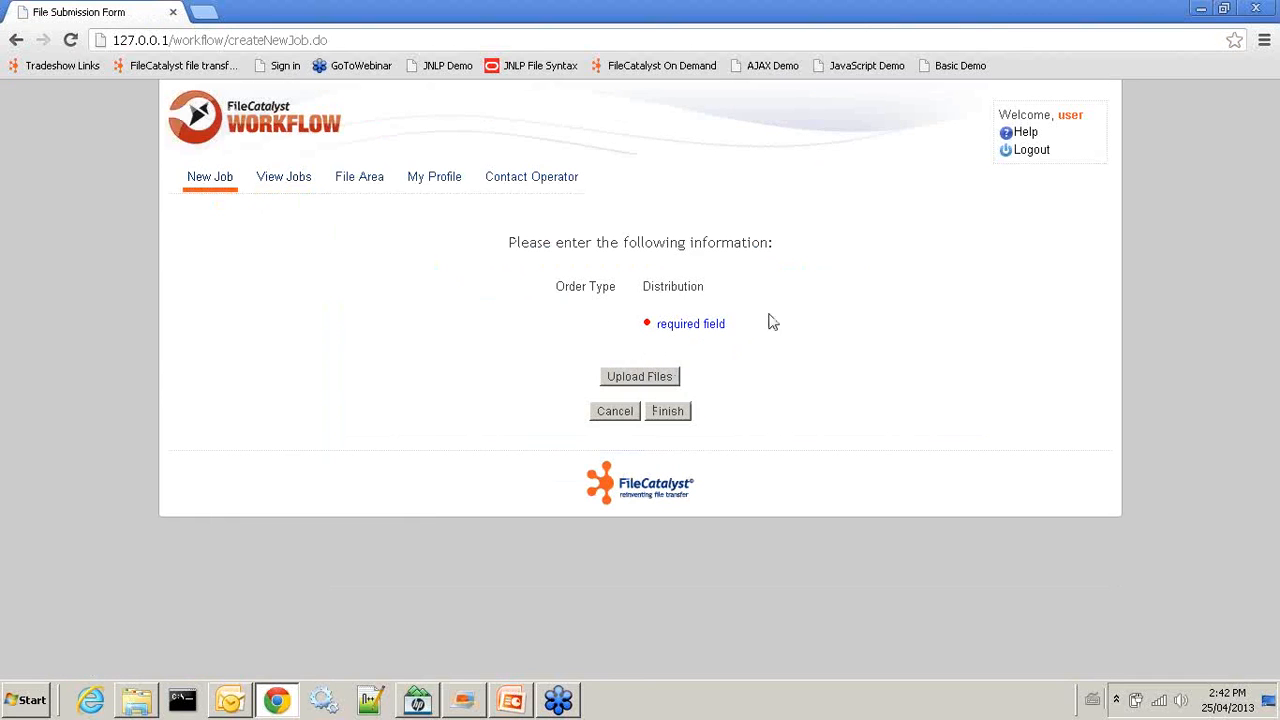
pyautogui.click(340, 184)
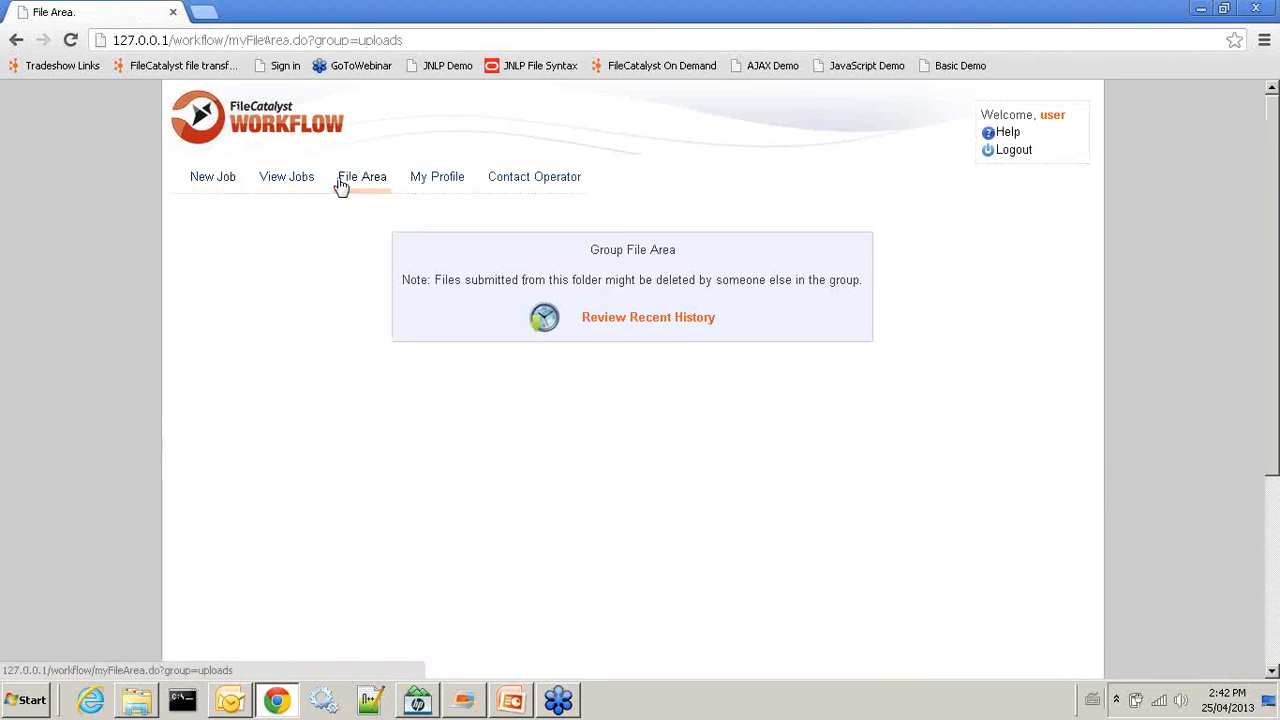
pyautogui.click(1008, 158)
pyautogui.click(617, 259)
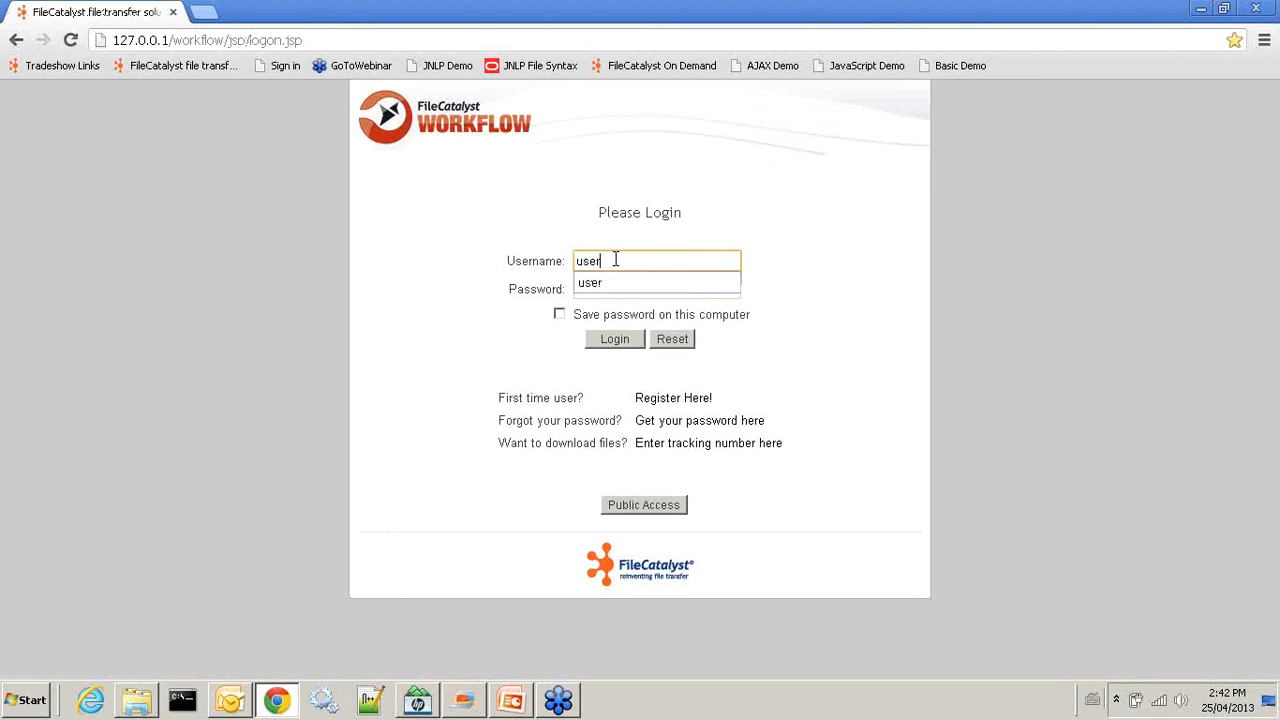
pyautogui.write('init')
pyautogui.press('Tab')
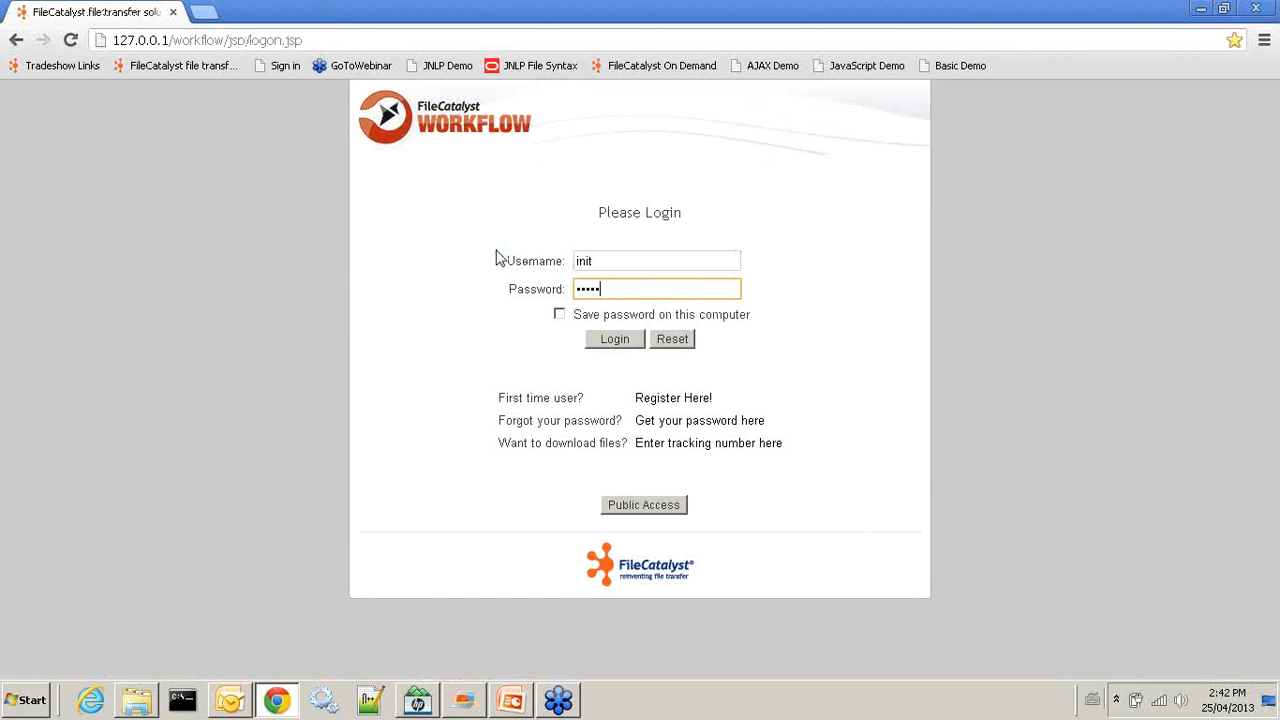
pyautogui.press('Return')
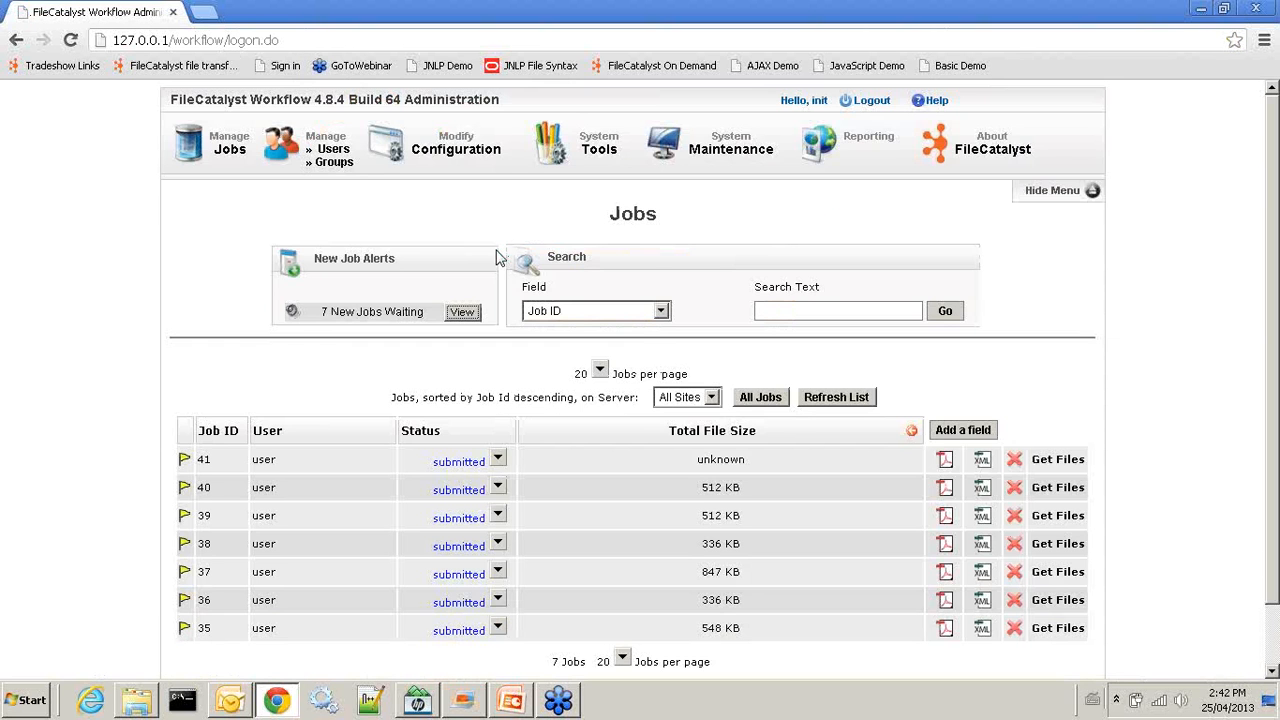
# Turn off Share Folder for the uploads group, save, and log out to the user login
pyautogui.click(316, 170)
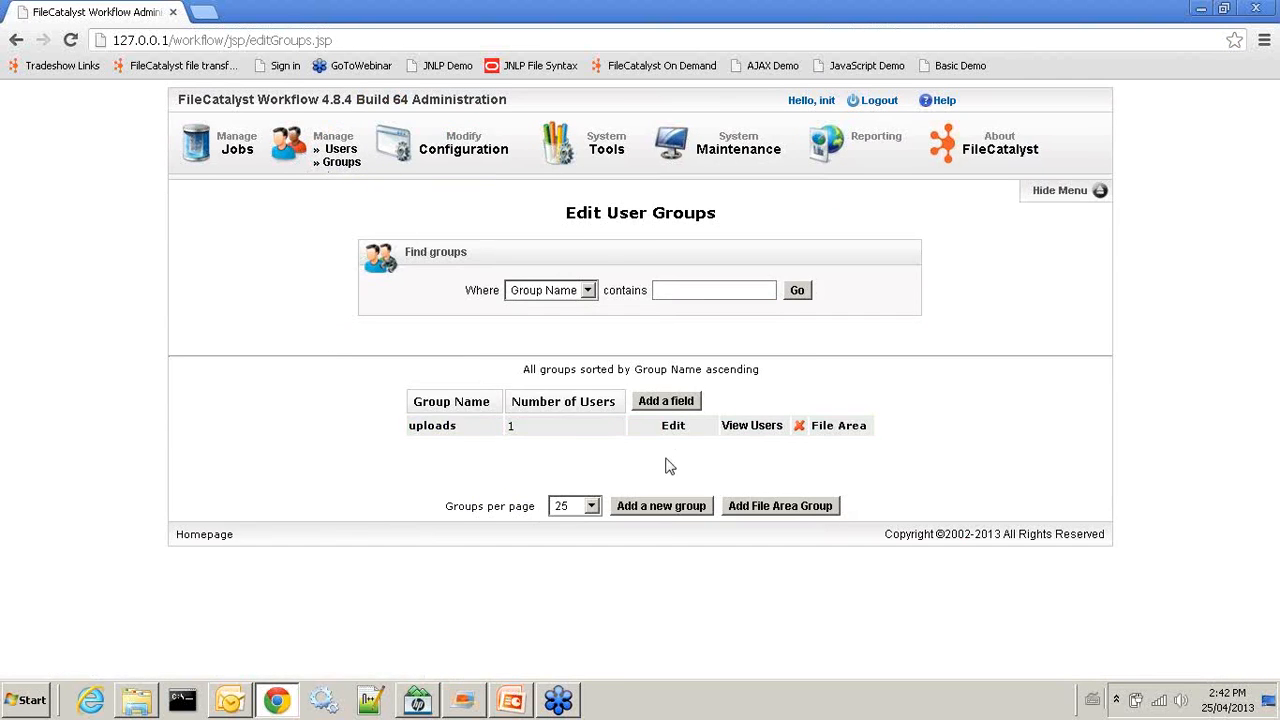
pyautogui.click(675, 427)
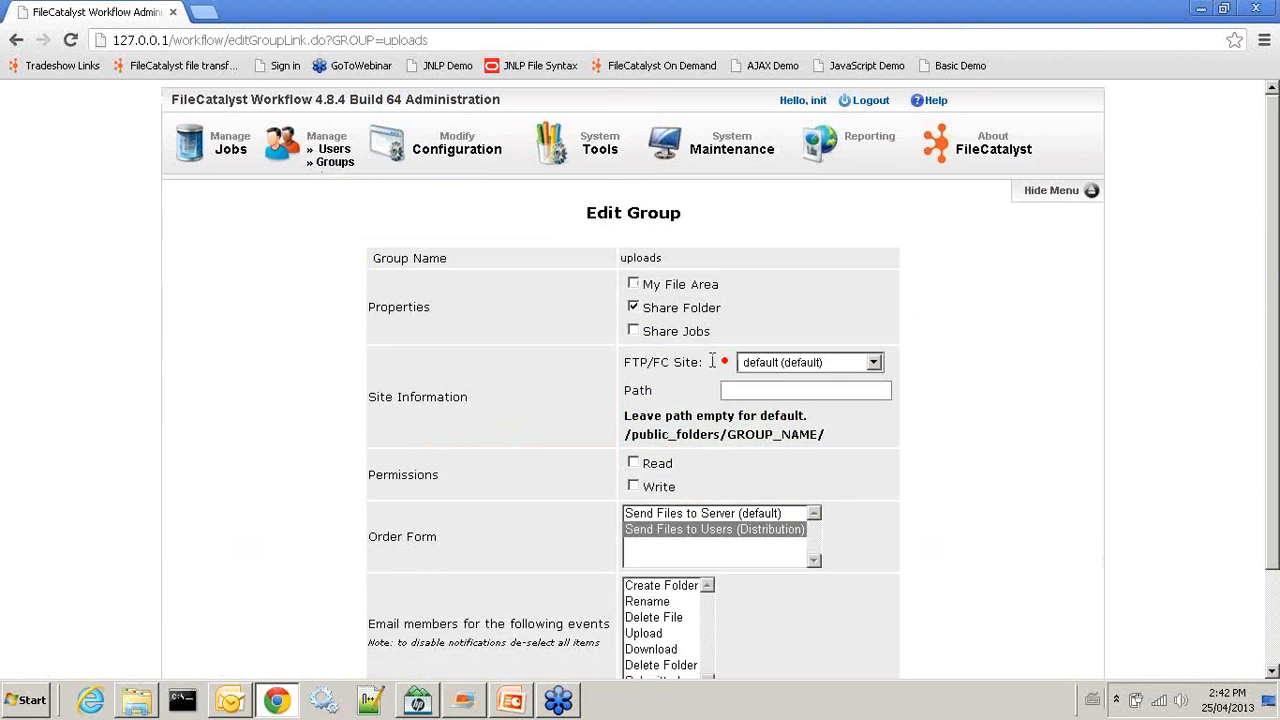
pyautogui.scroll(-2, 733, 362)
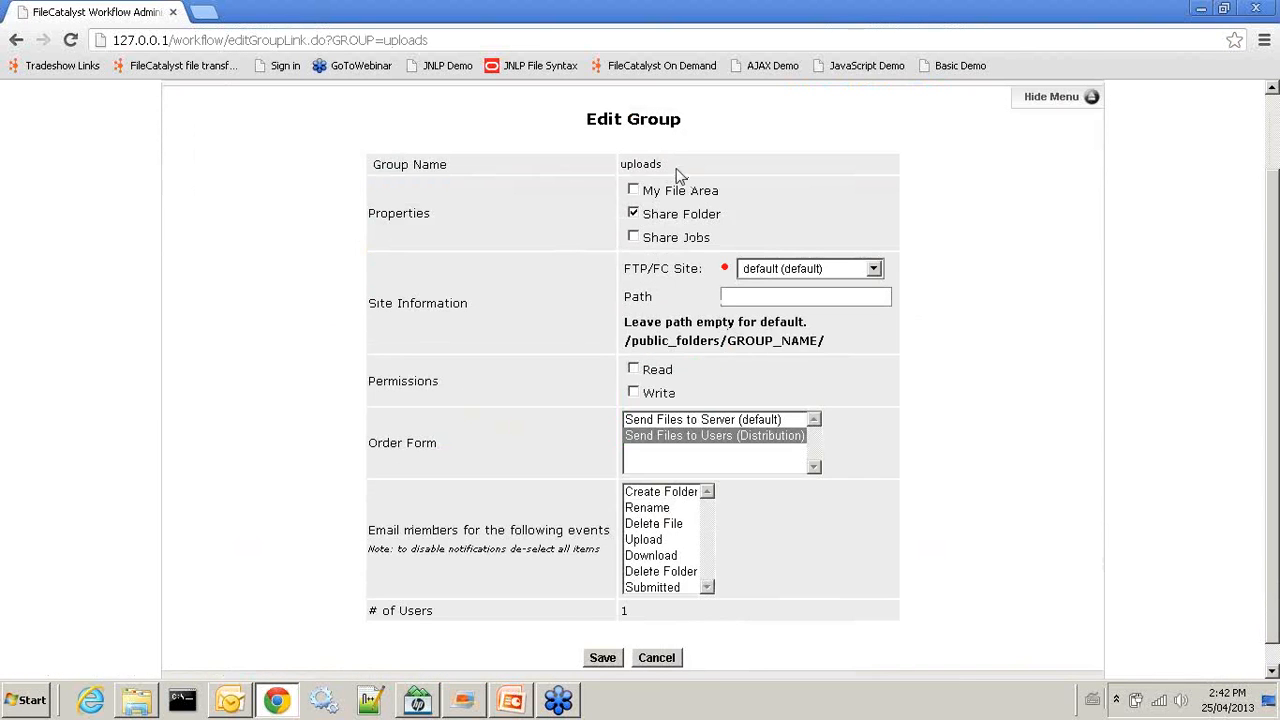
pyautogui.click(633, 215)
pyautogui.scroll(-1, 766, 372)
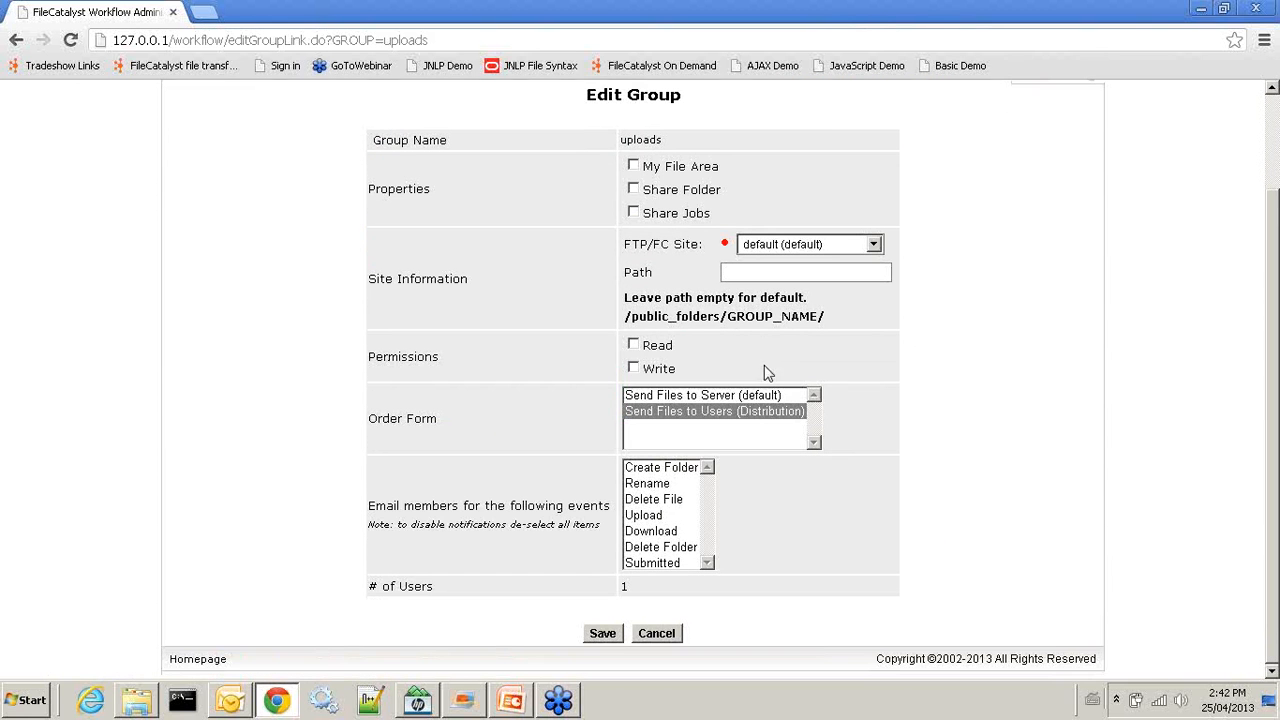
pyautogui.click(605, 633)
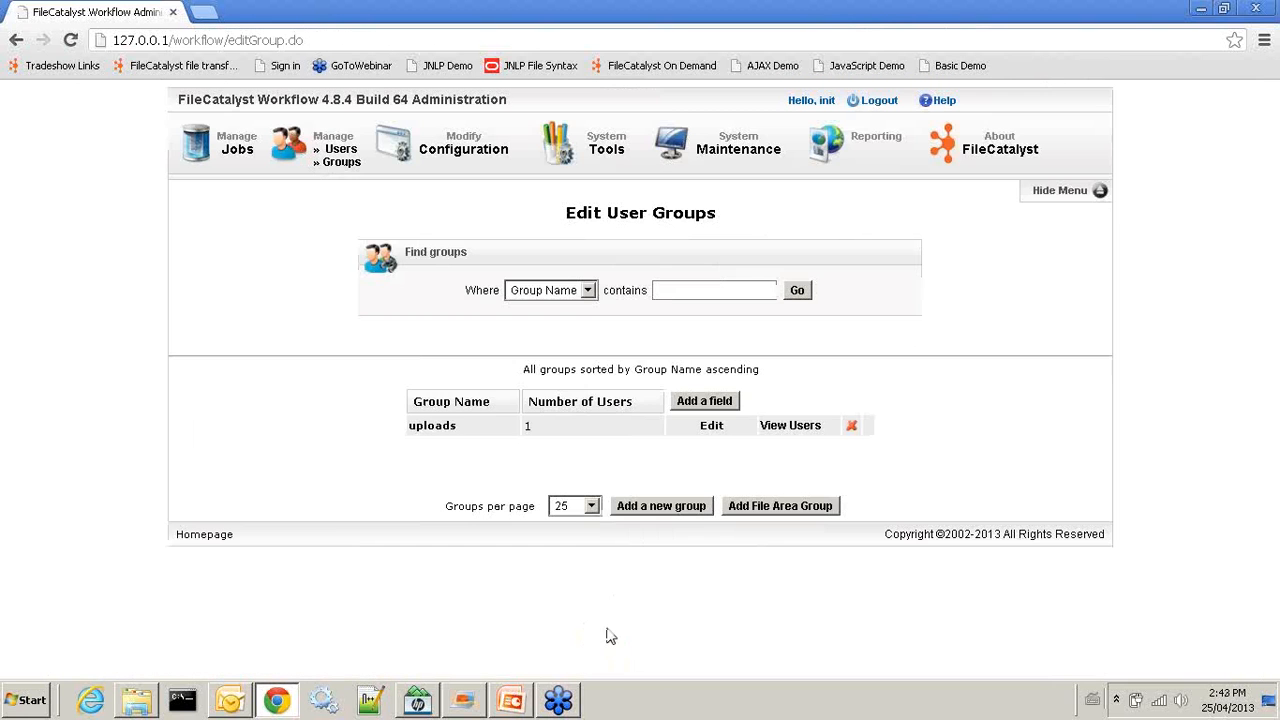
pyautogui.click(877, 100)
pyautogui.click(633, 288)
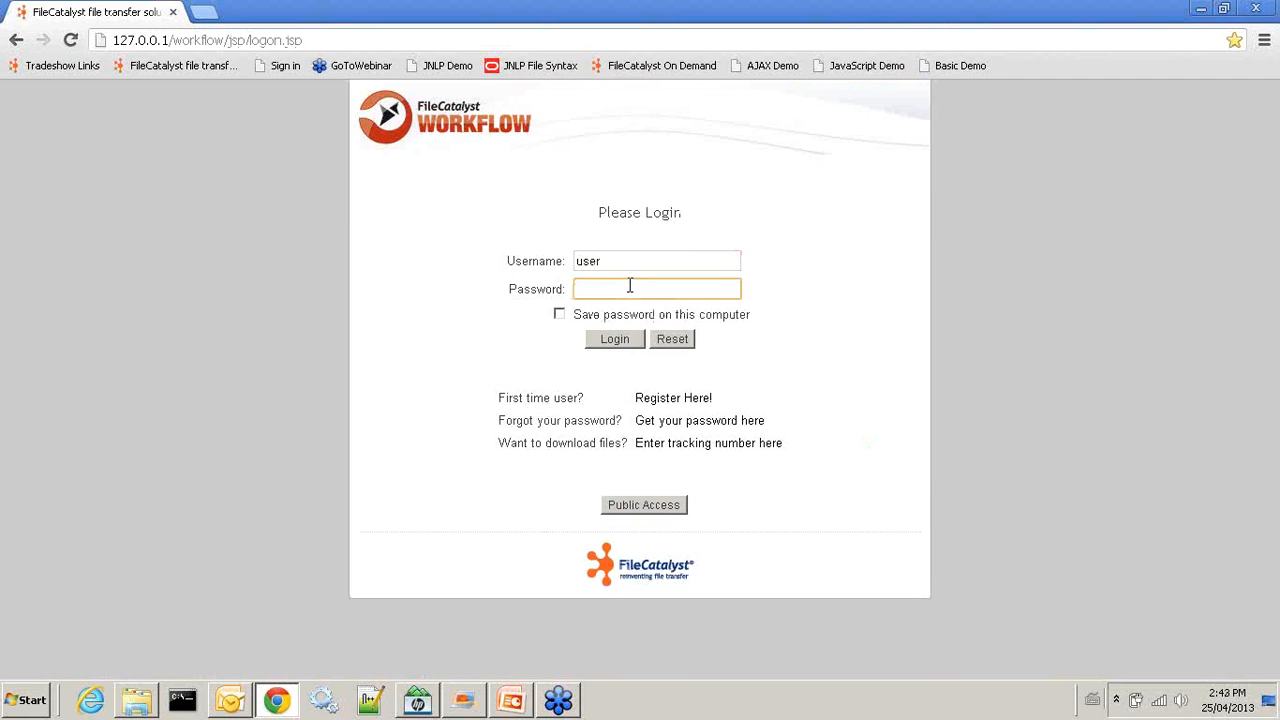
# Sign in as the user, cancel the bare Distribution job page, and log out
pyautogui.click(615, 339)
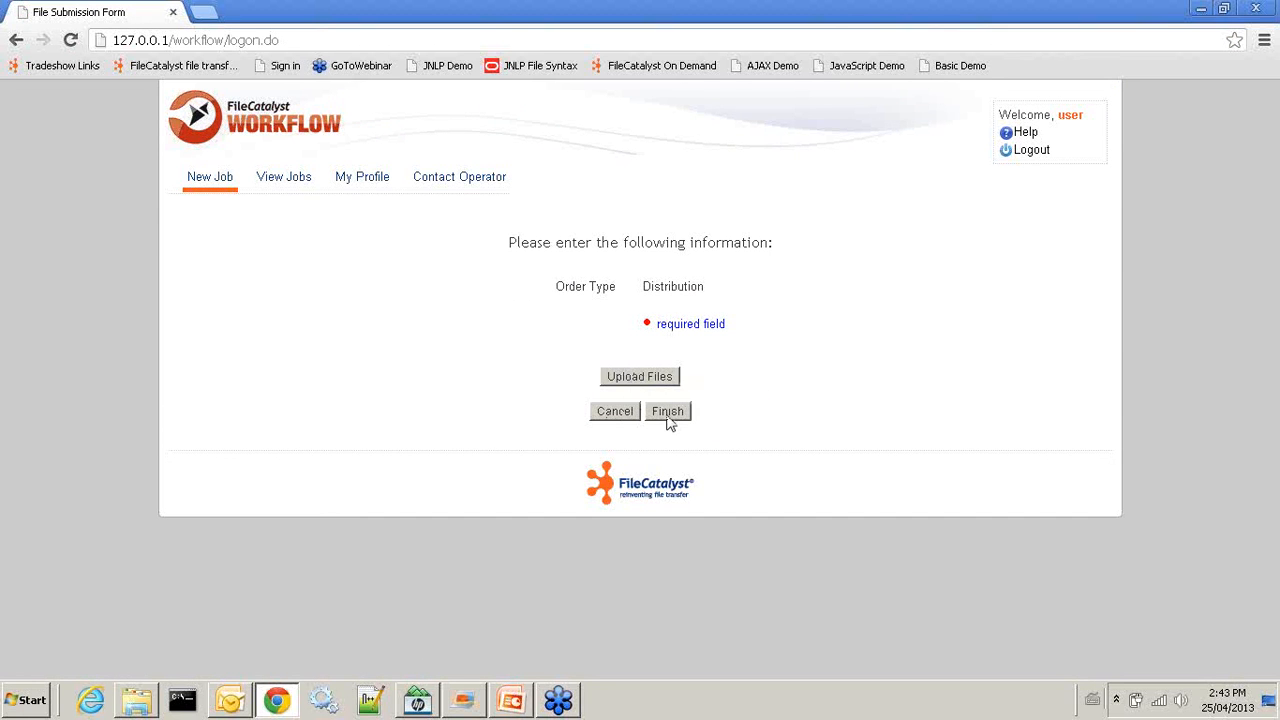
pyautogui.click(615, 411)
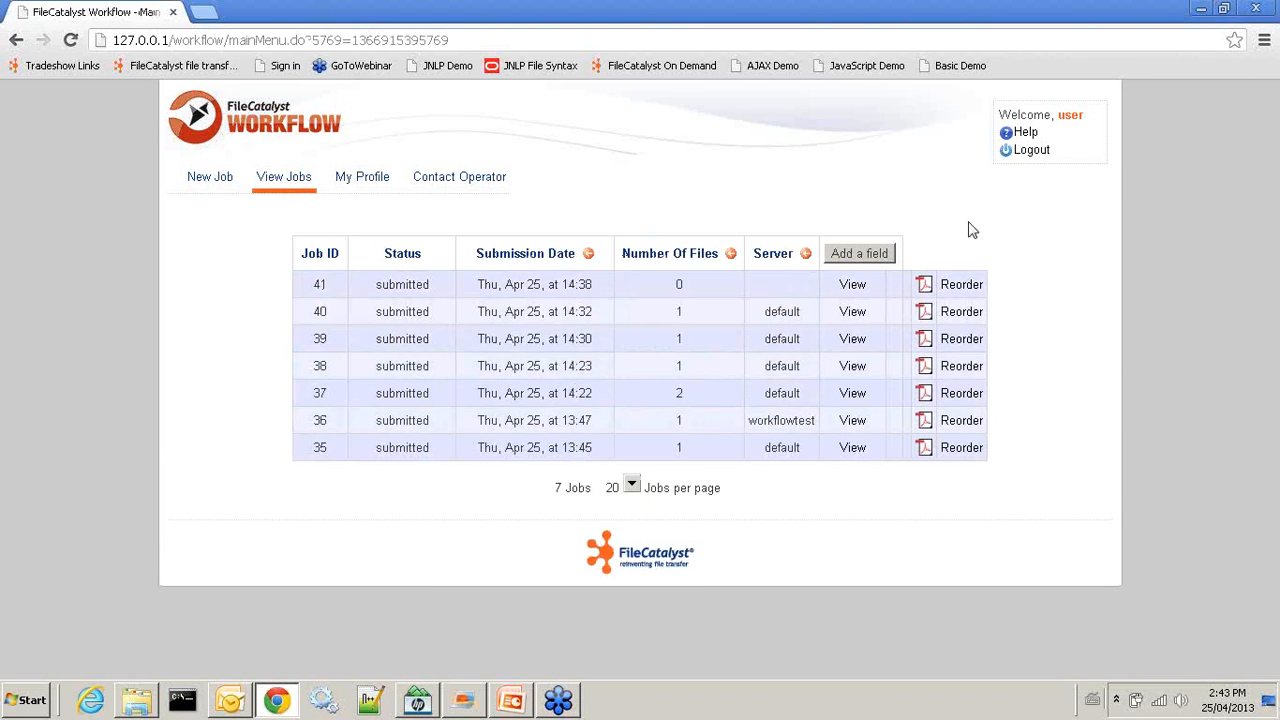
pyautogui.click(1029, 152)
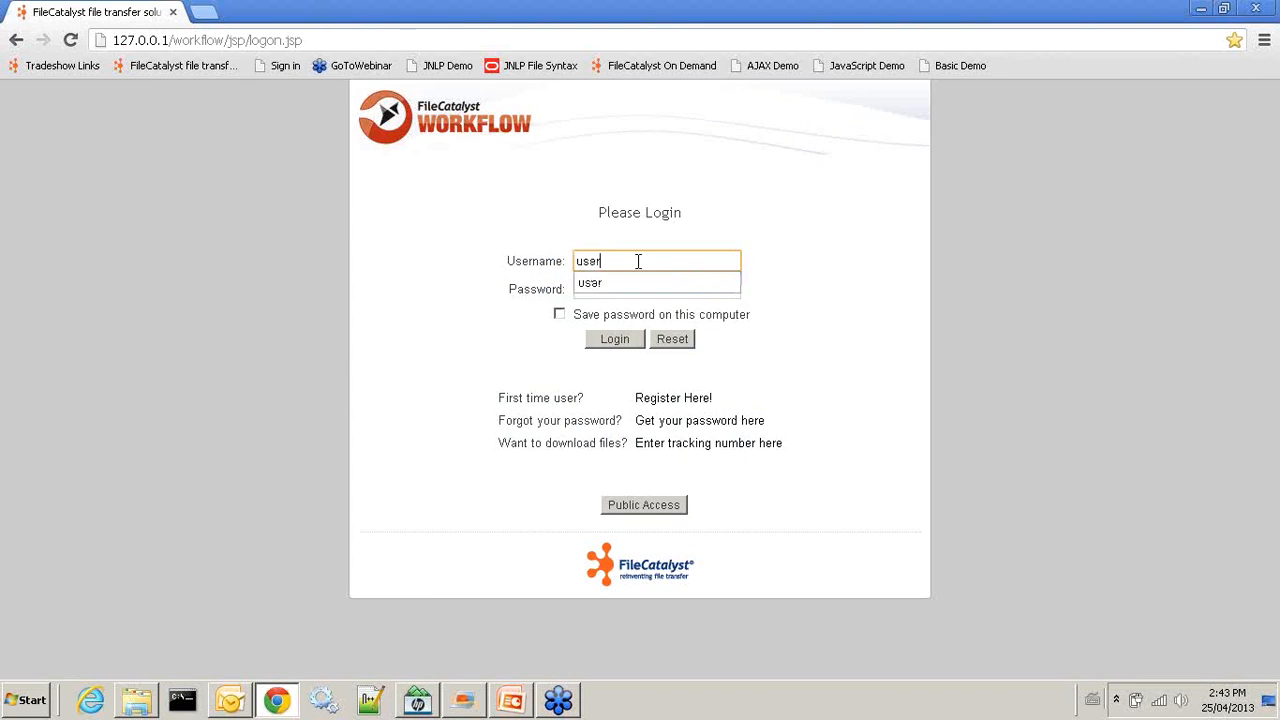
# Log back in as the administrator after a failed first attempt
pyautogui.write('init')
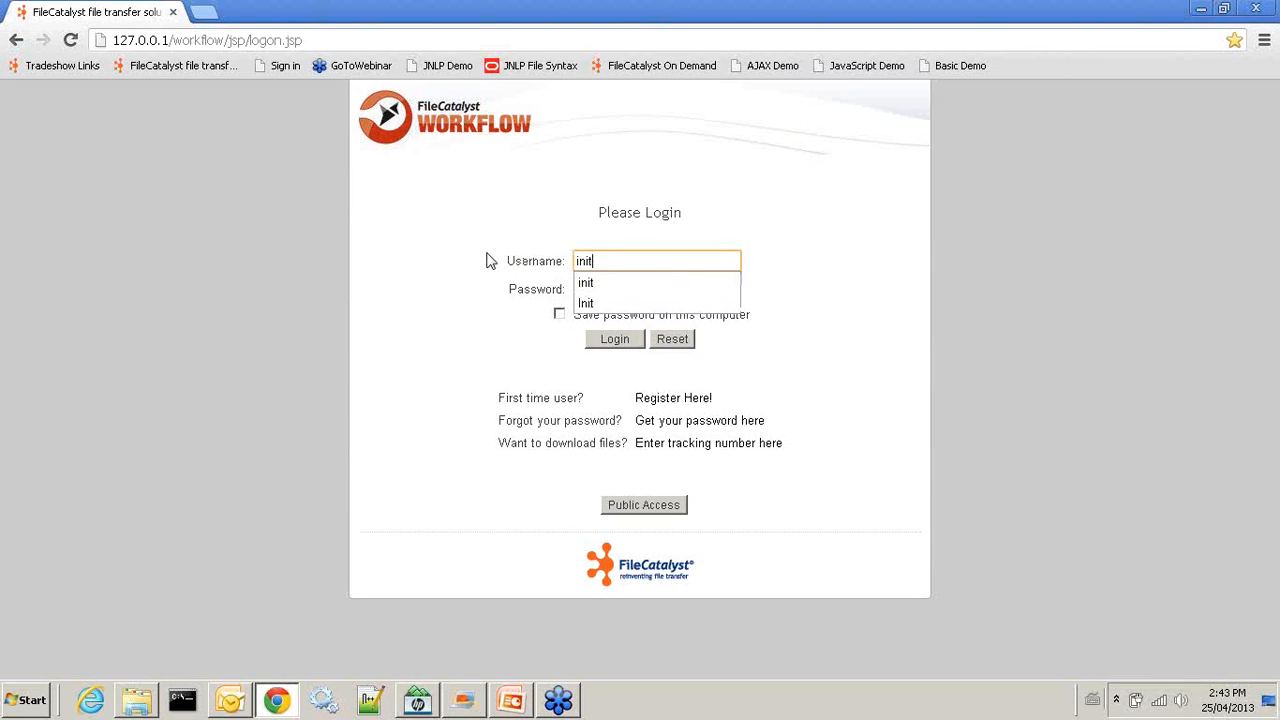
pyautogui.press('Tab')
pyautogui.write('i')
pyautogui.press('Return')
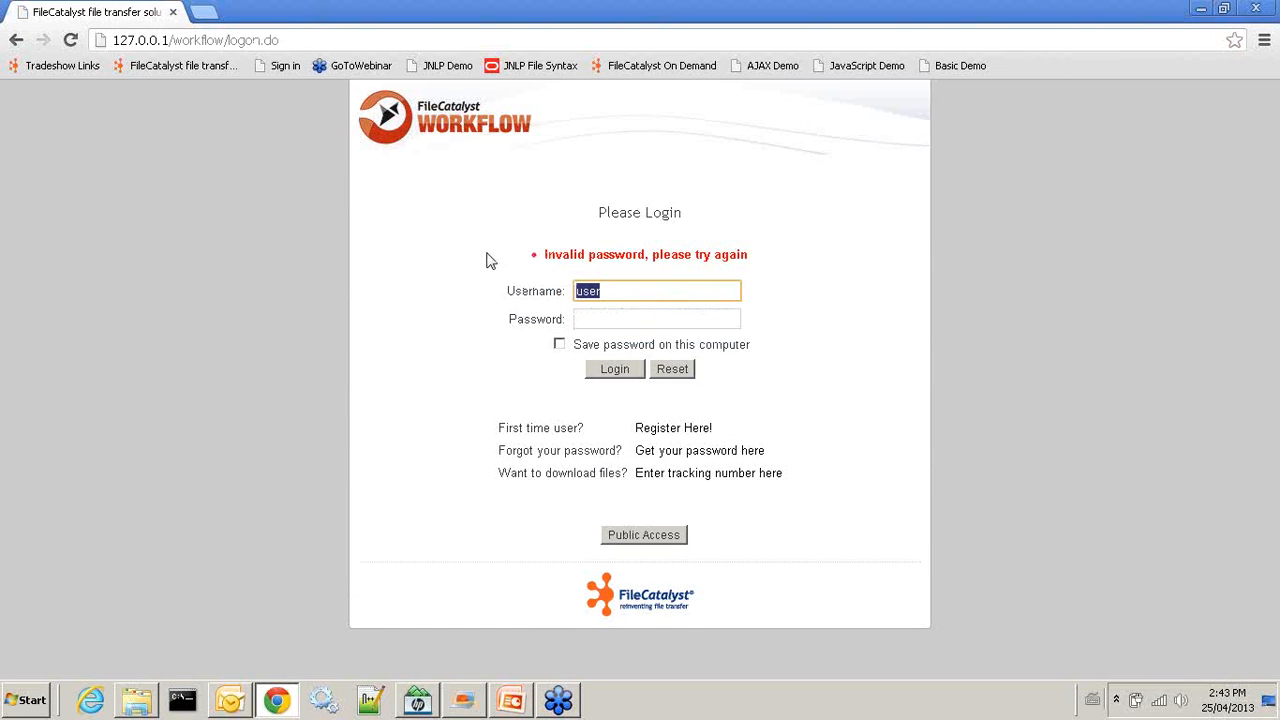
pyautogui.write('init')
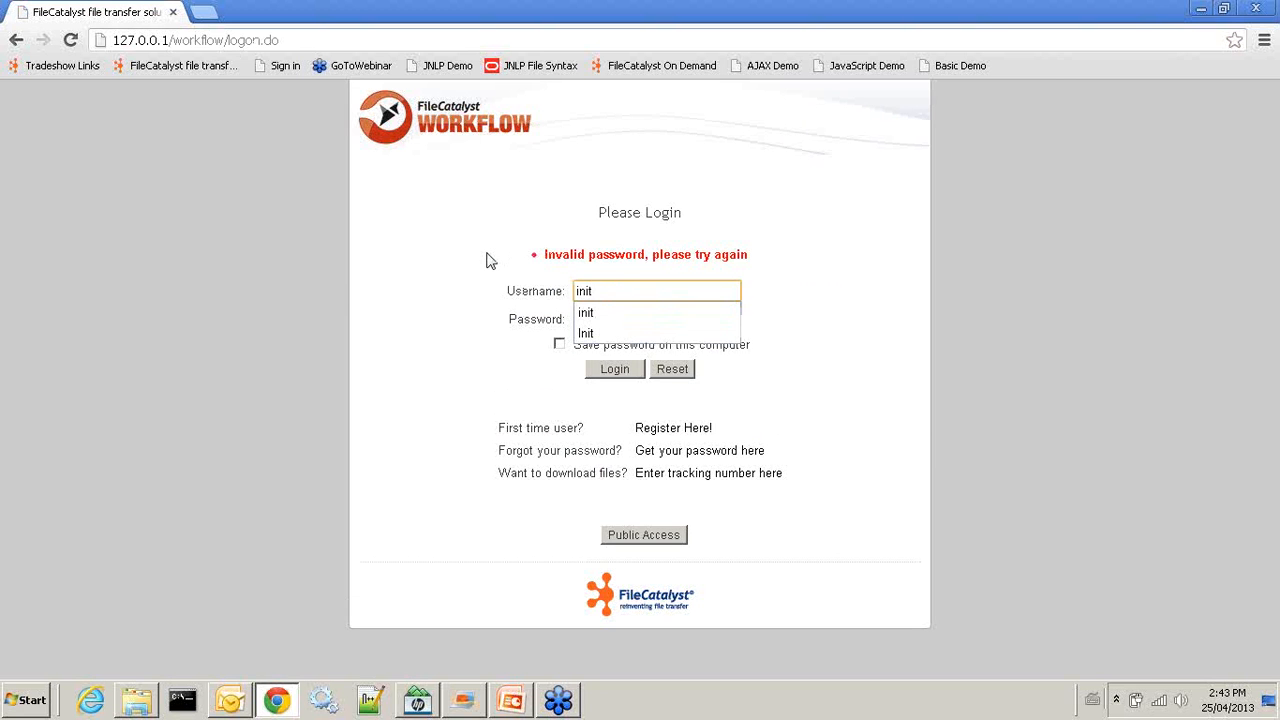
pyautogui.press('Tab')
pyautogui.write('init')
pyautogui.press('Return')
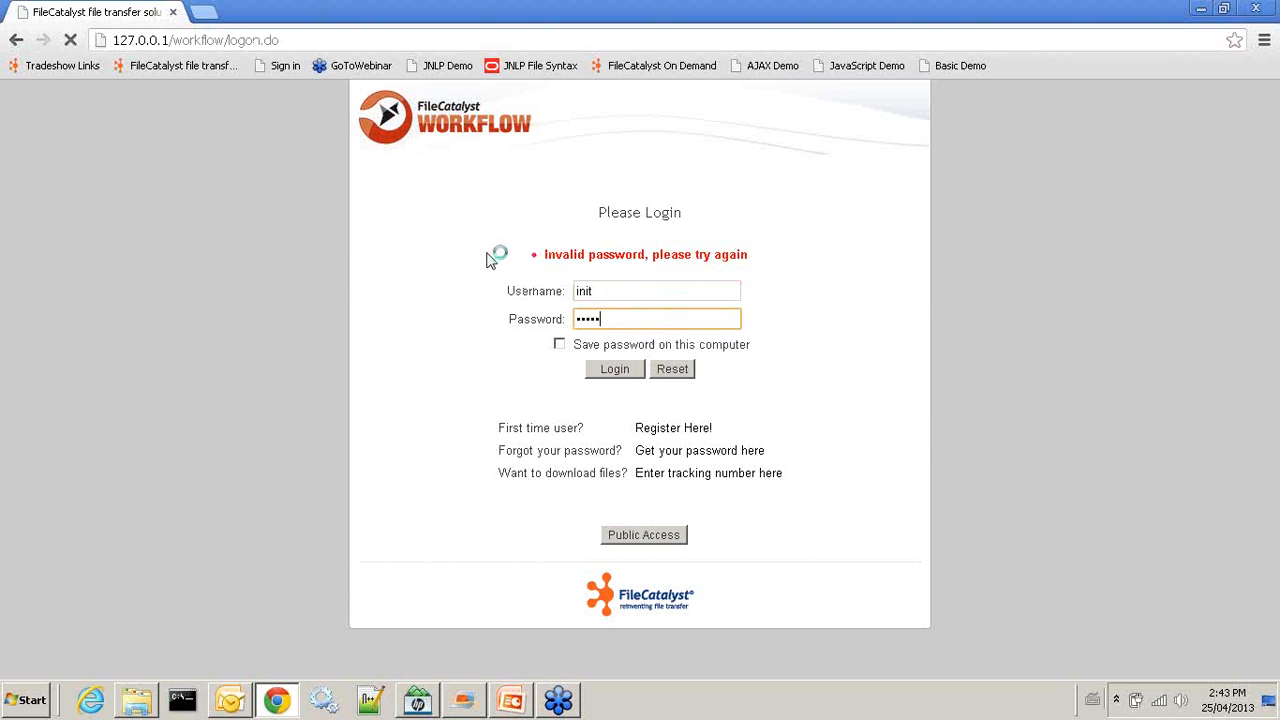
pyautogui.click(445, 150)
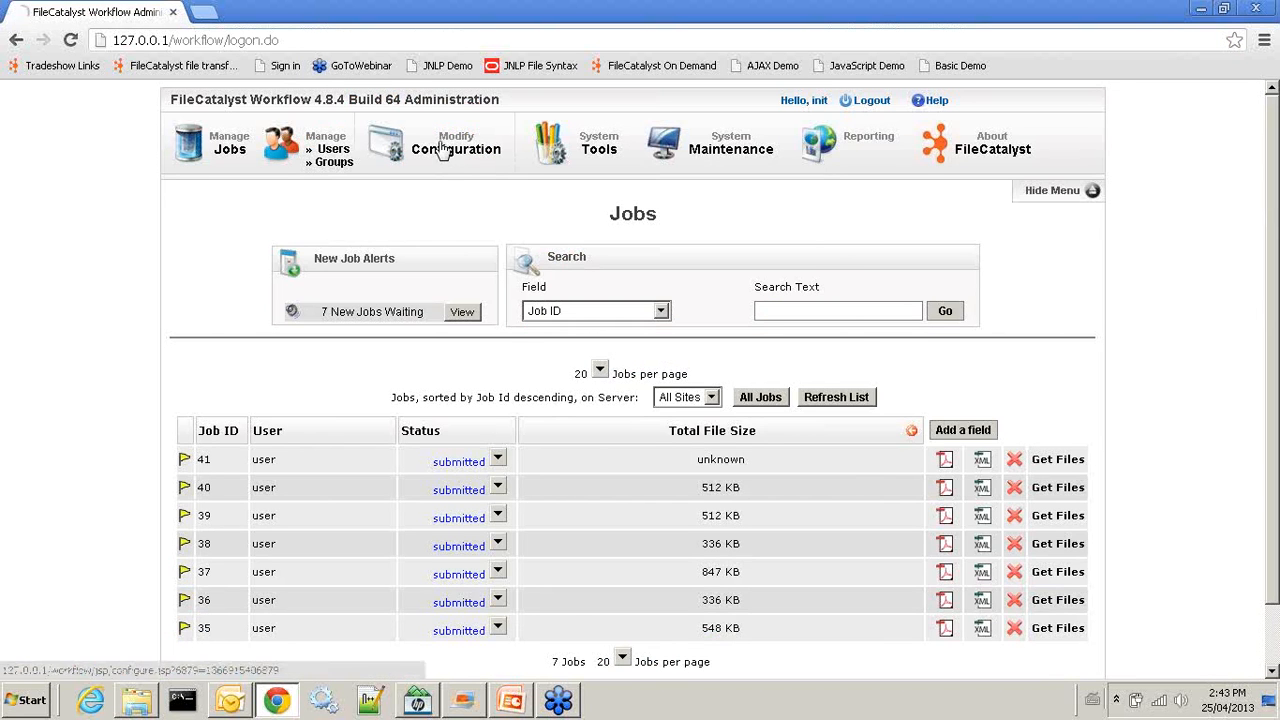
# Expand the Distribution order form under Order Forms and save the configuration
pyautogui.click(268, 318)
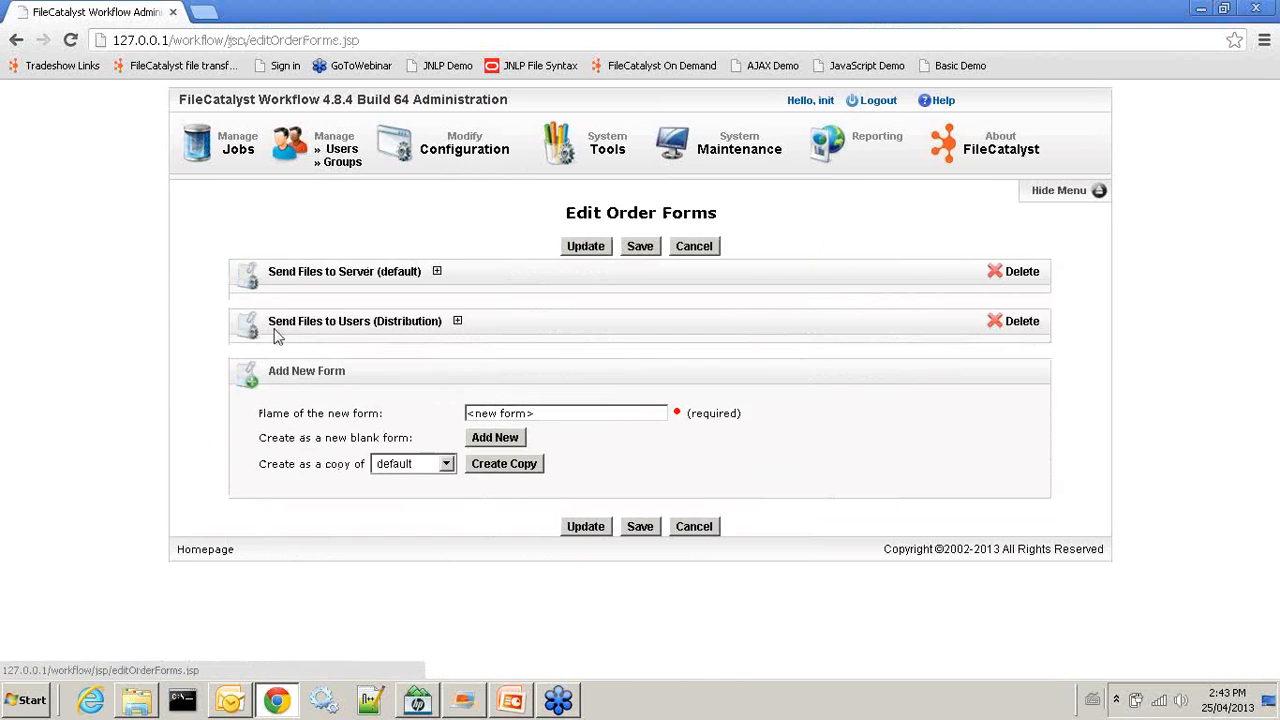
pyautogui.click(330, 321)
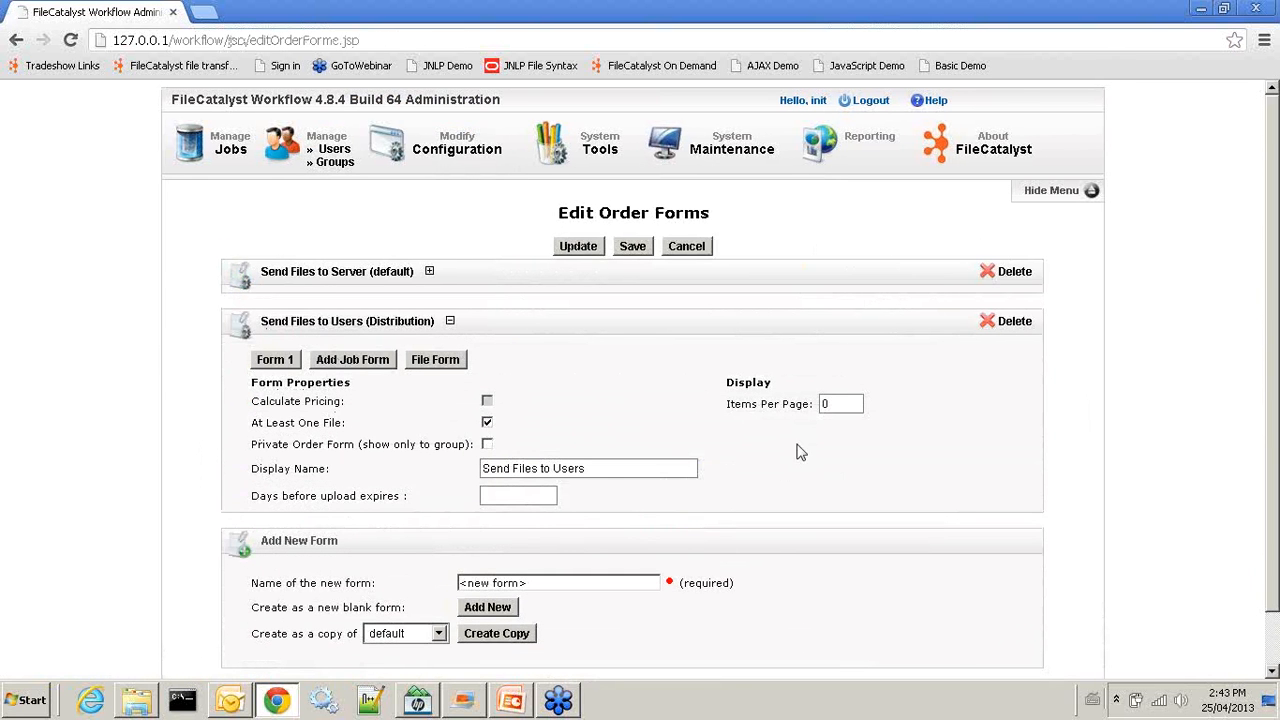
pyautogui.scroll(-1, 800, 448)
pyautogui.click(631, 187)
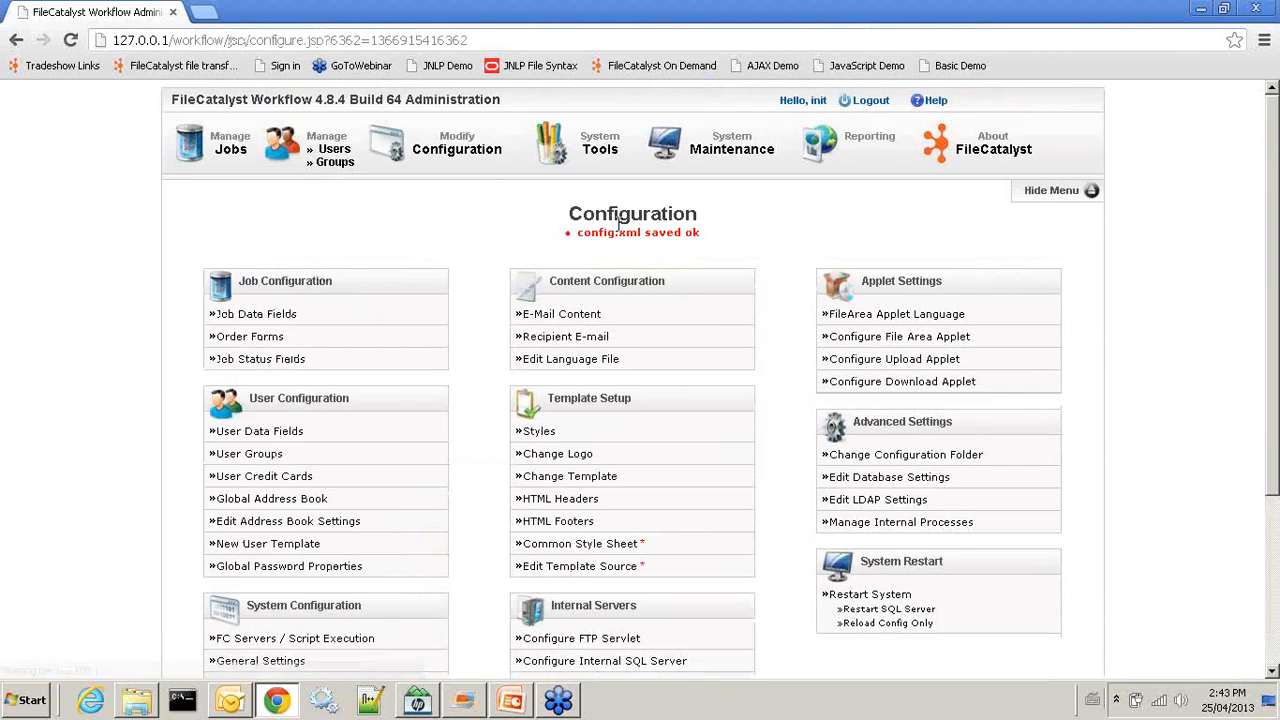
# Log in as the user to check the upload-only job page, log out, and return to PowerPoint
pyautogui.click(863, 101)
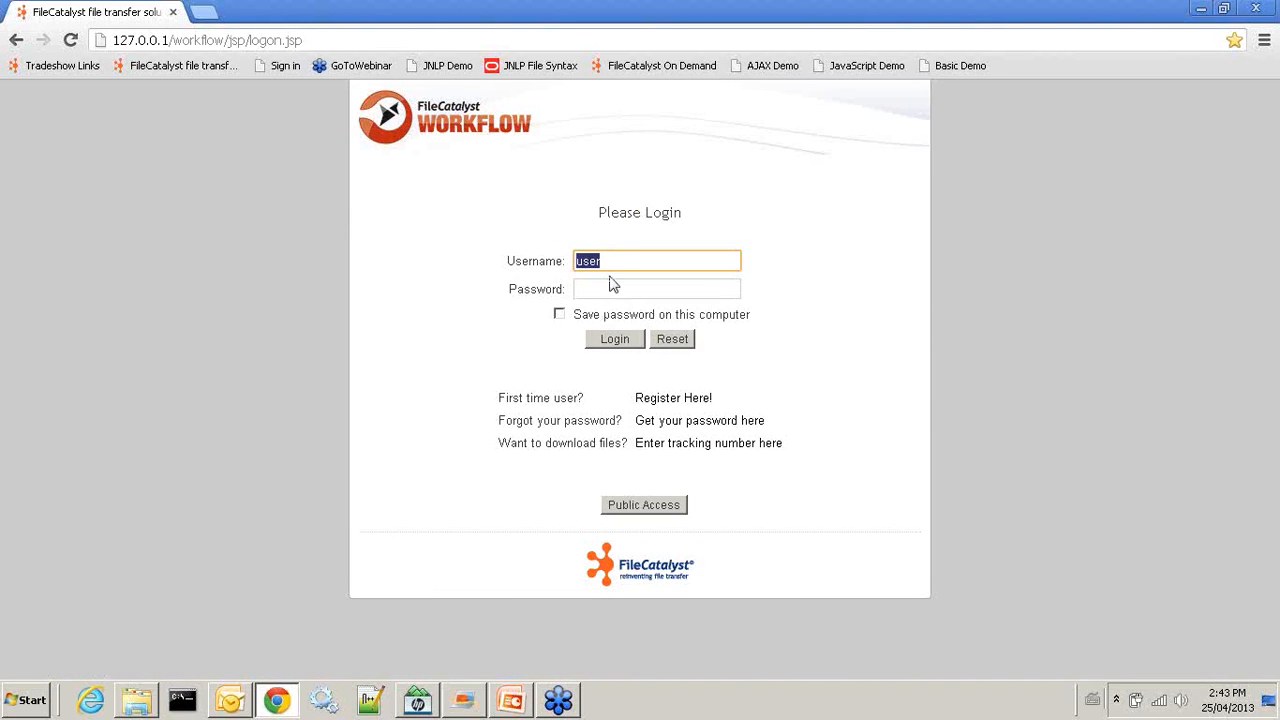
pyautogui.click(608, 285)
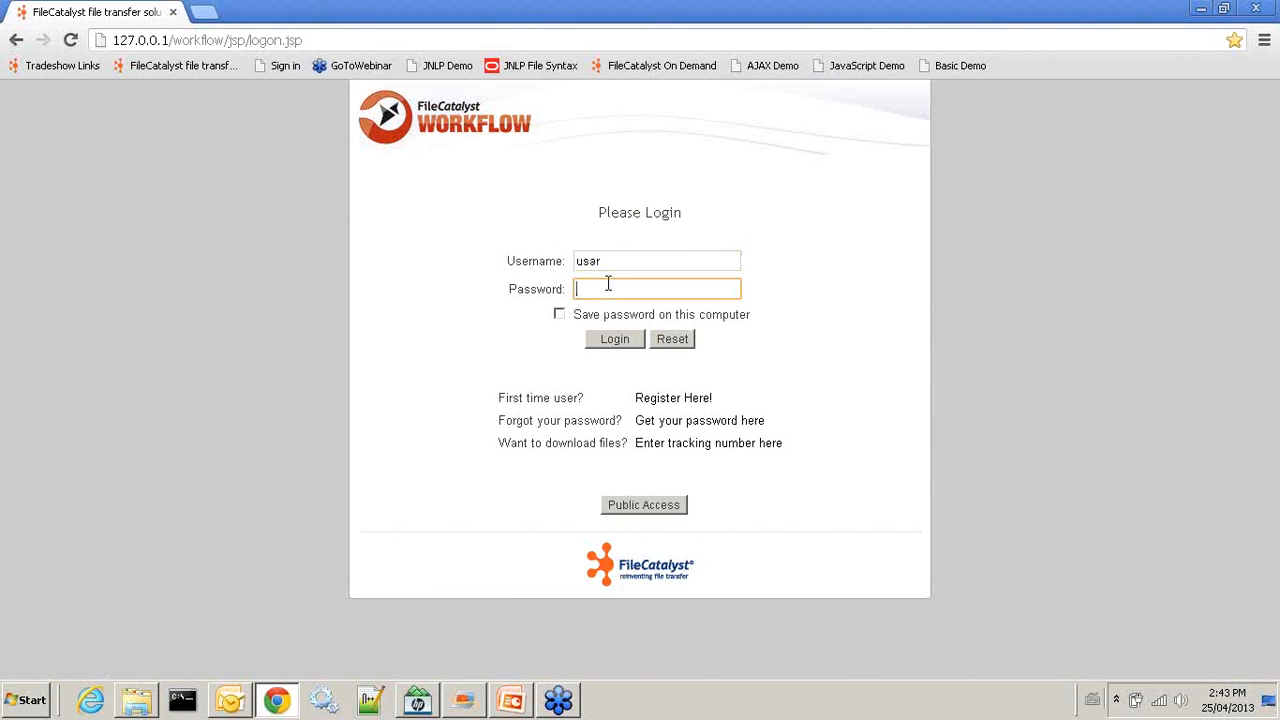
pyautogui.click(615, 339)
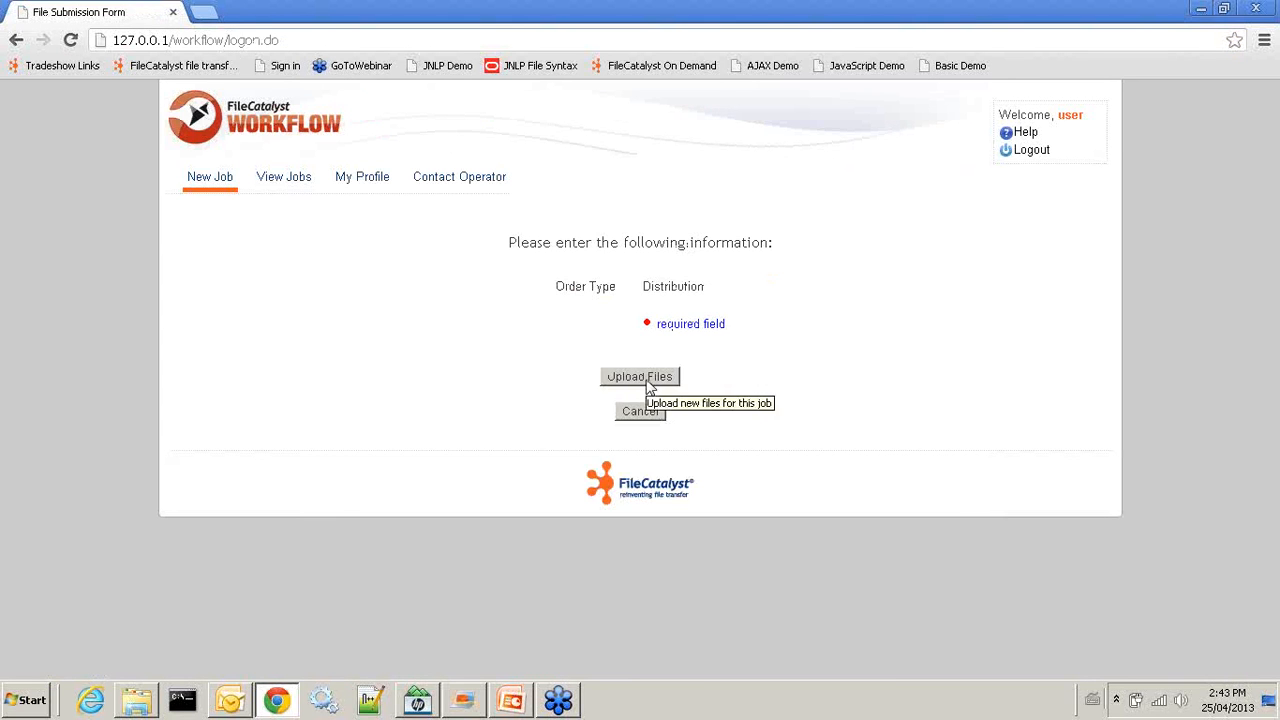
pyautogui.click(647, 384)
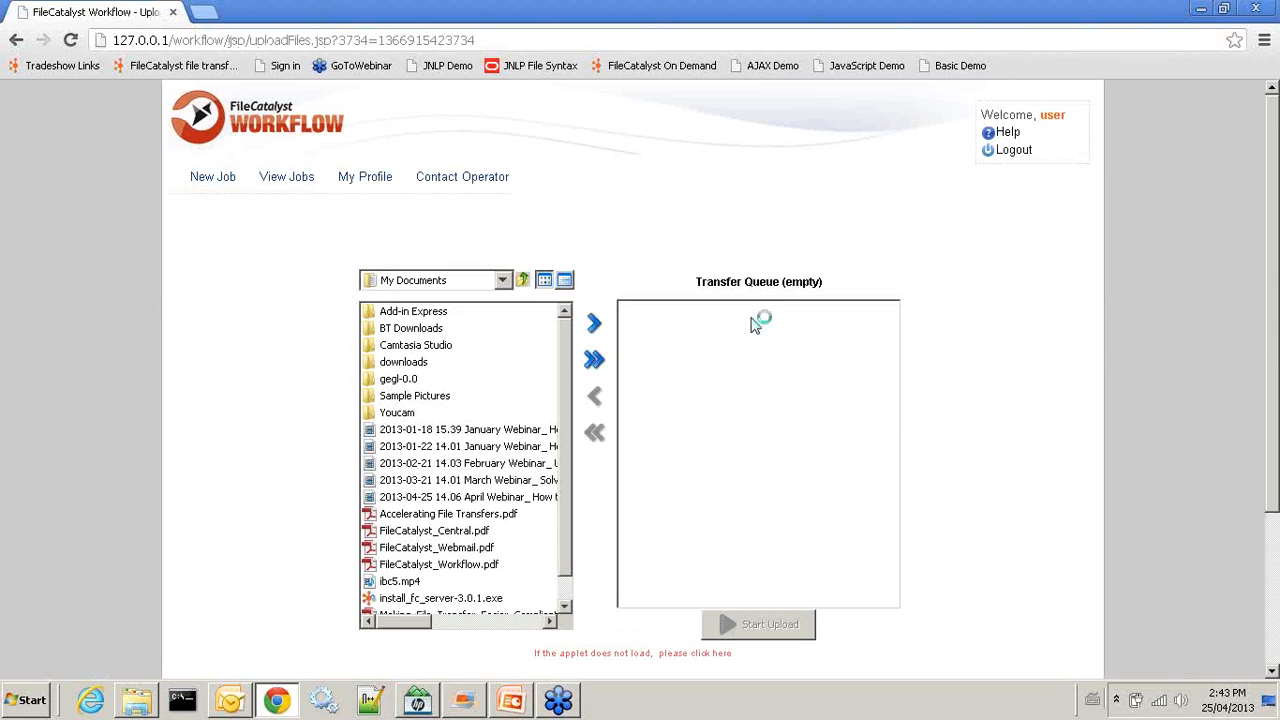
pyautogui.click(1012, 150)
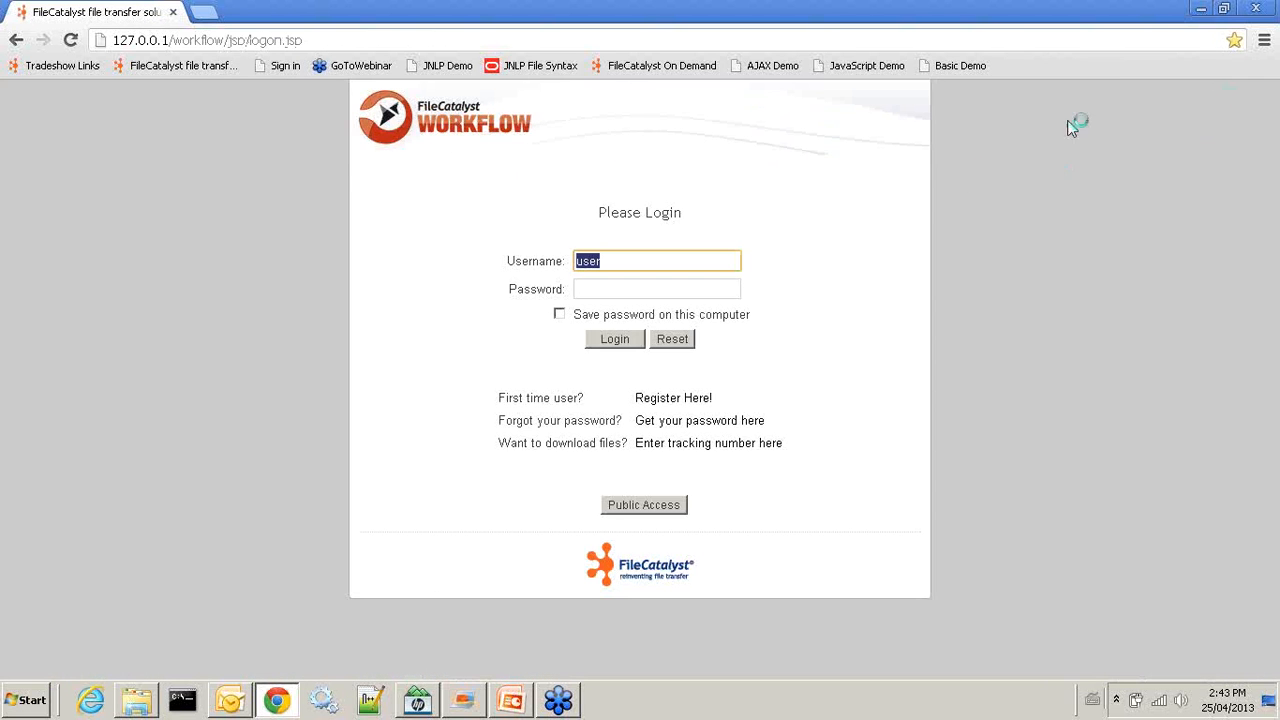
pyautogui.click(511, 700)
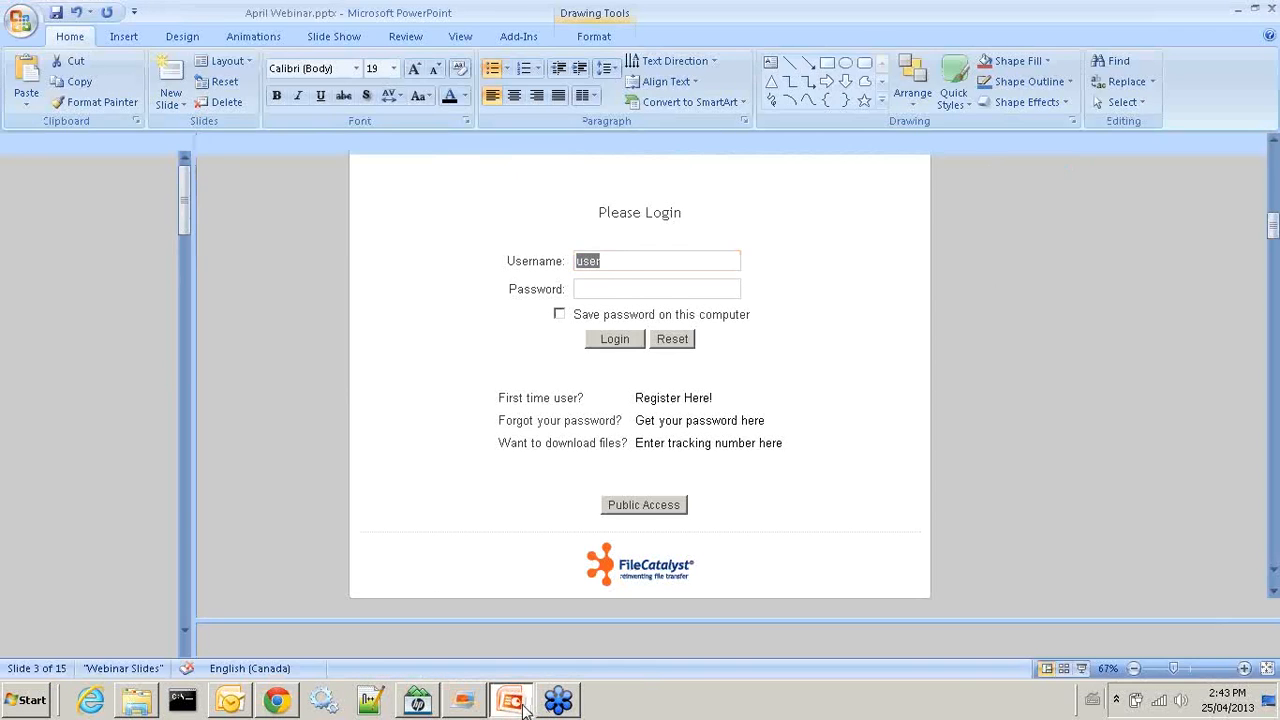
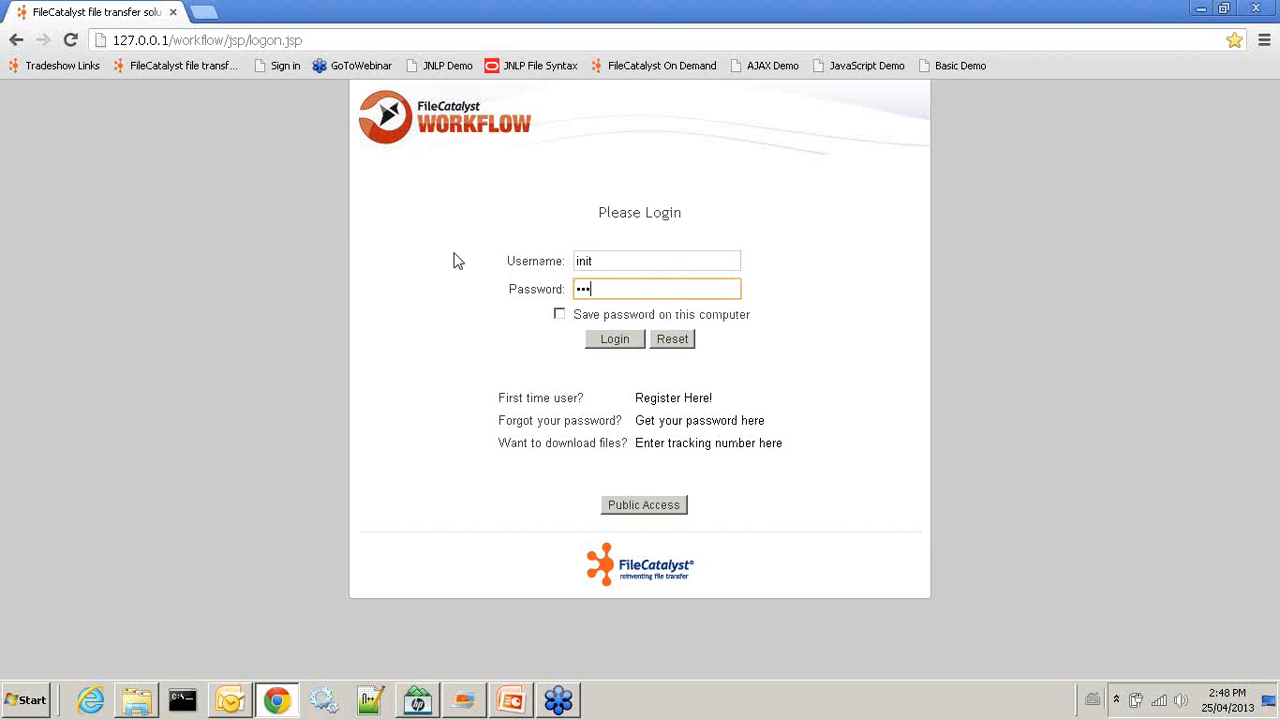
# Log in as administrator and expand the Europe Server site under FC Servers / Script Execution
pyautogui.press('Return')
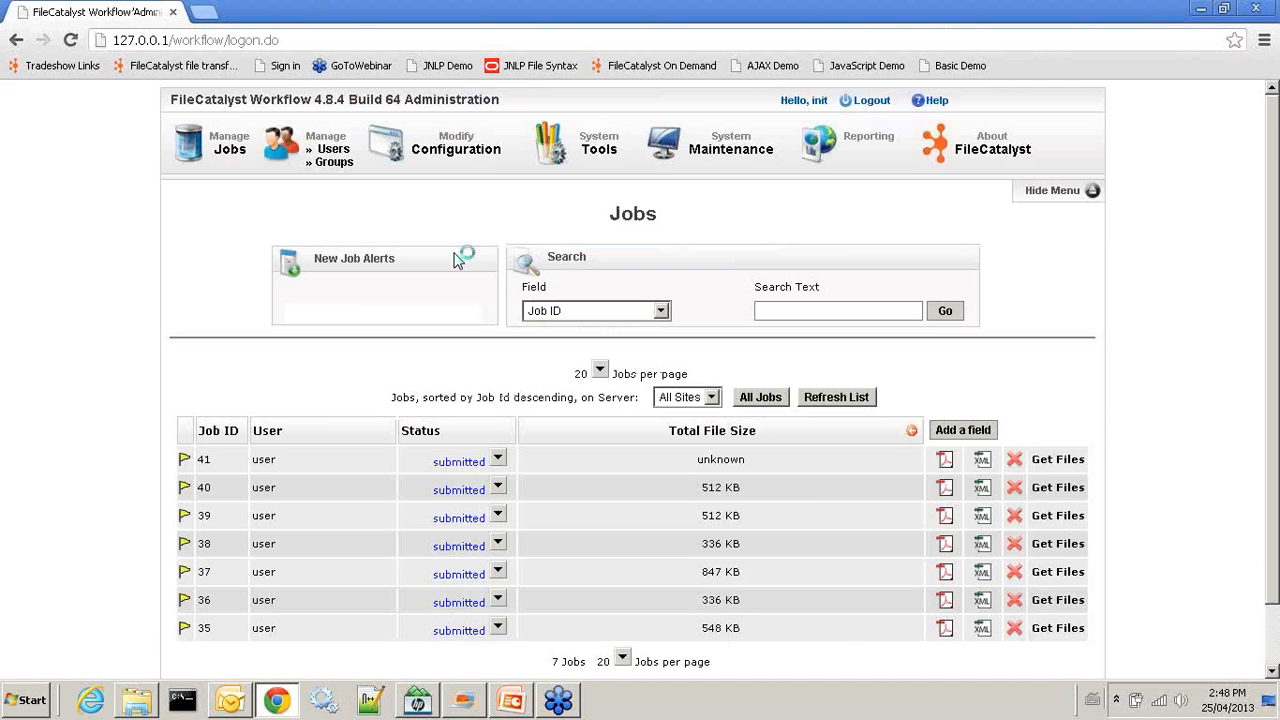
pyautogui.click(449, 140)
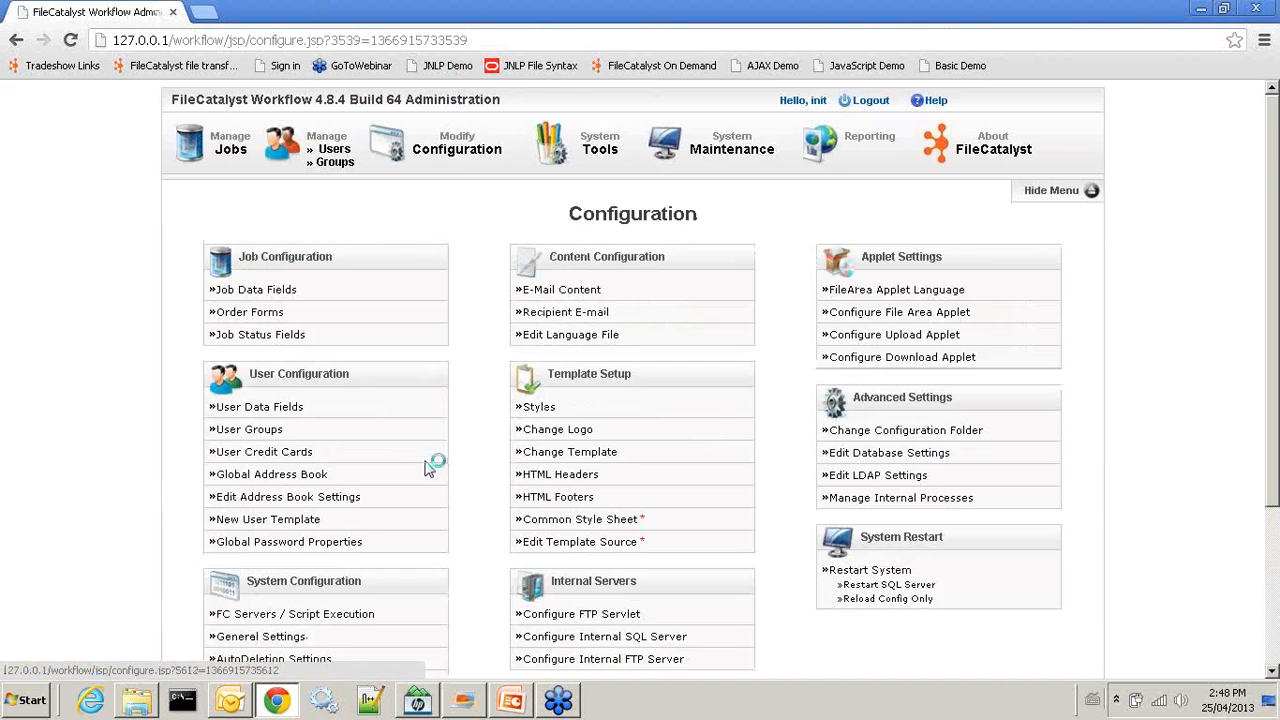
pyautogui.scroll(-2, 330, 500)
pyautogui.click(313, 432)
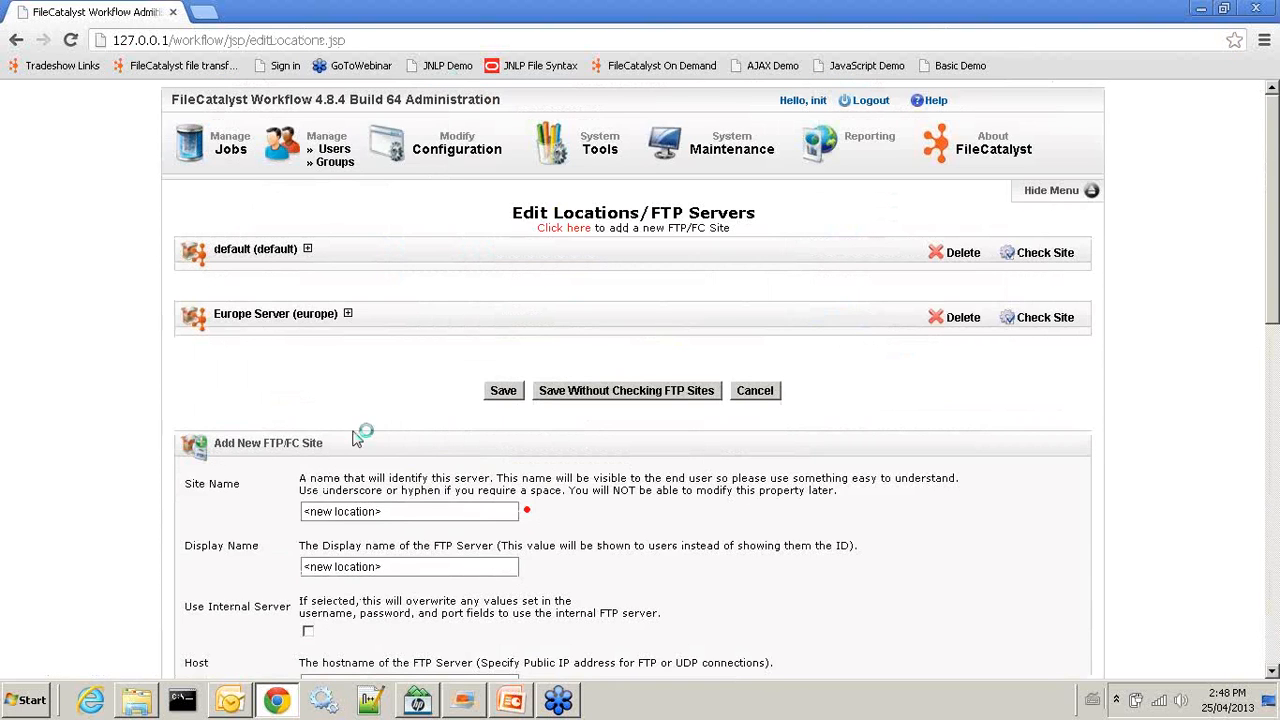
pyautogui.click(253, 318)
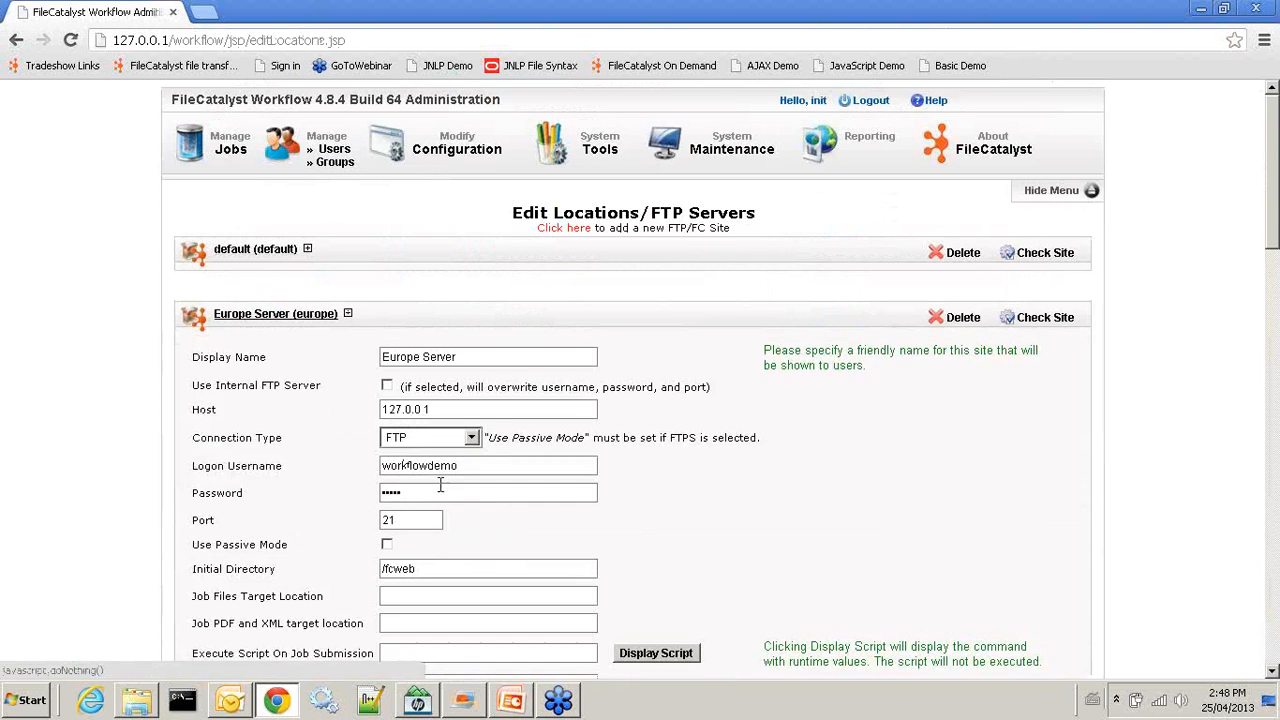
# Review Europe Server's script-on-job-submission and PDF/XML target location settings, then return to Configuration
pyautogui.scroll(-2, 426, 475)
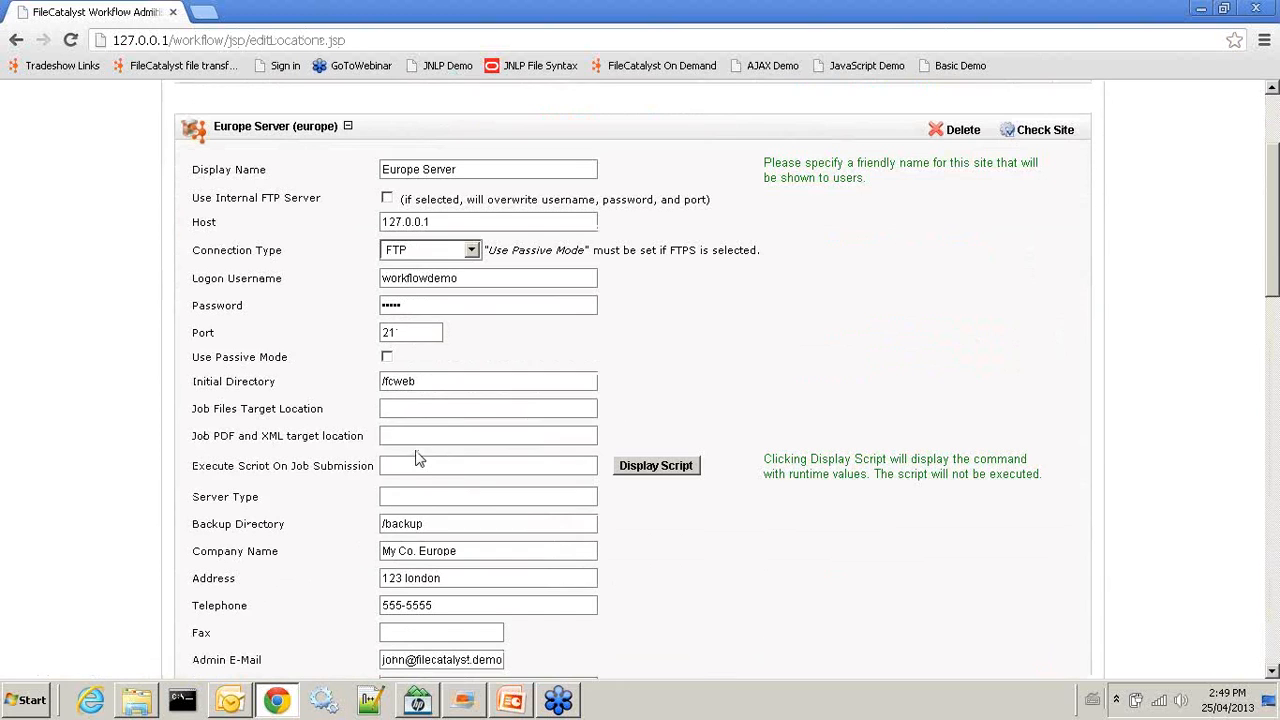
pyautogui.click(400, 466)
pyautogui.click(399, 439)
pyautogui.click(409, 466)
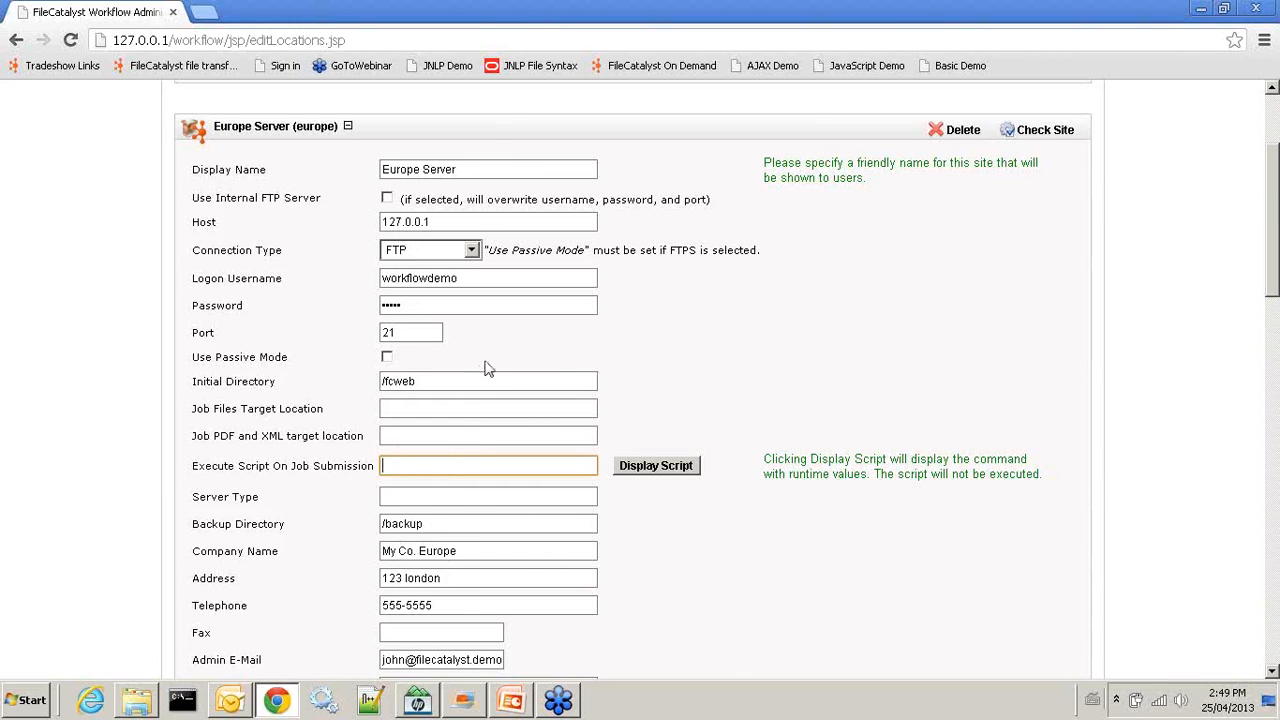
pyautogui.scroll(-2, 420, 487)
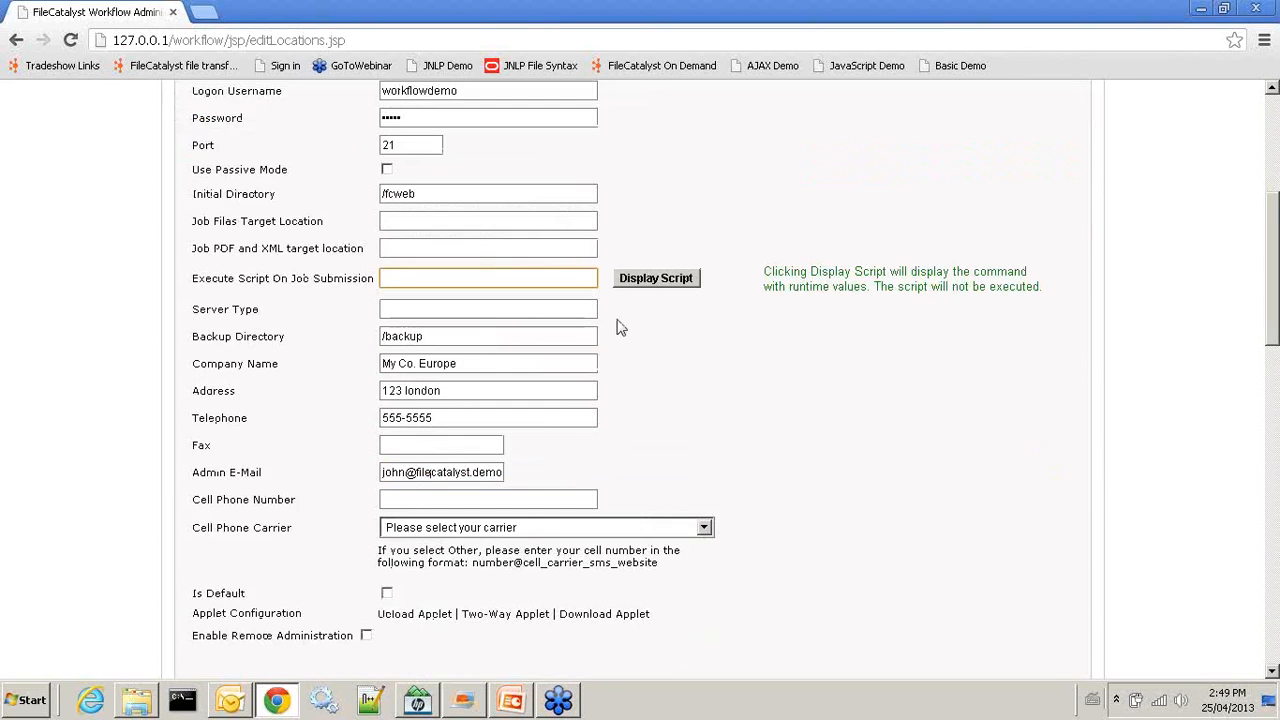
pyautogui.scroll(4, 596, 332)
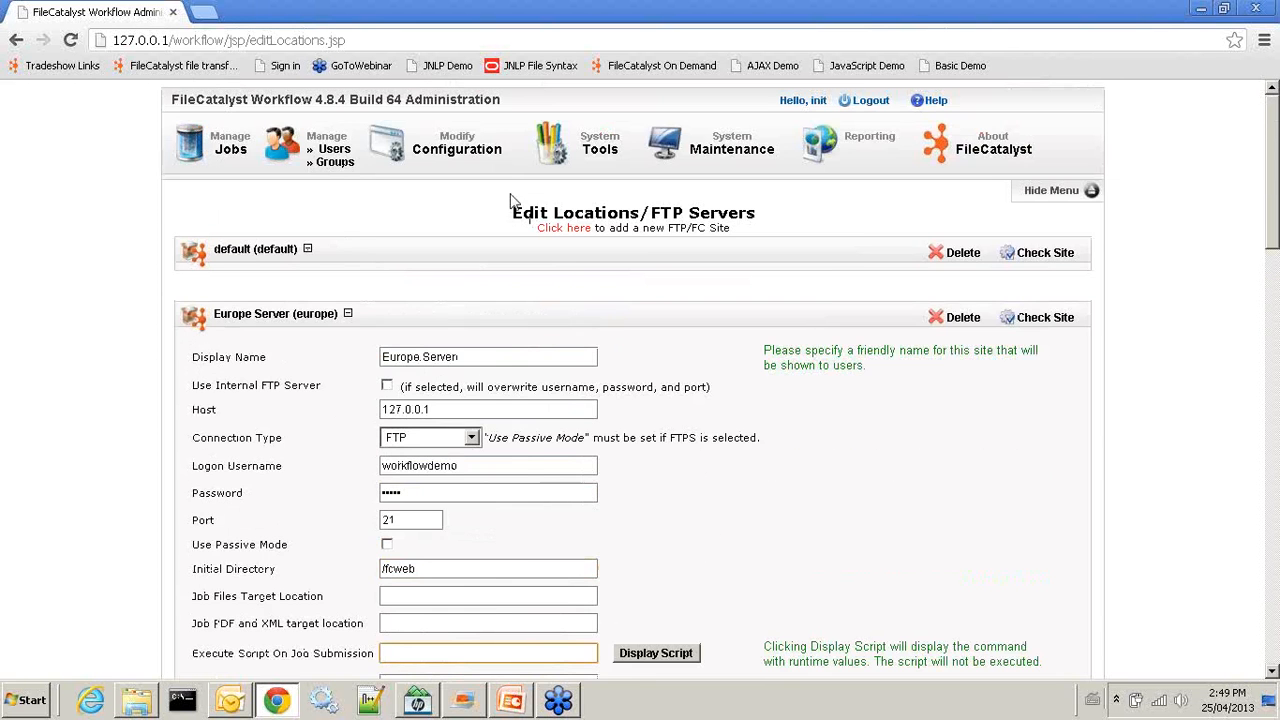
pyautogui.click(462, 150)
pyautogui.scroll(-3, 306, 514)
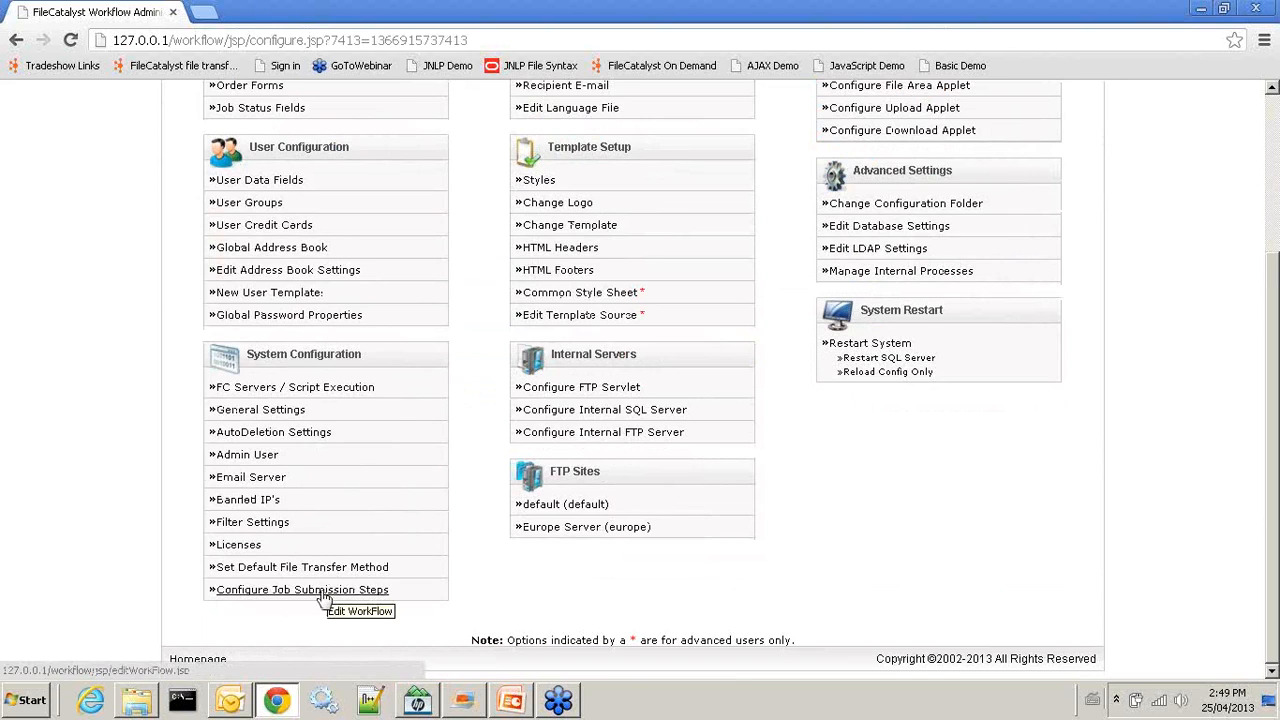
# In the job submission steps, set Submit Action to 'page: Confirm Job'
pyautogui.click(330, 596)
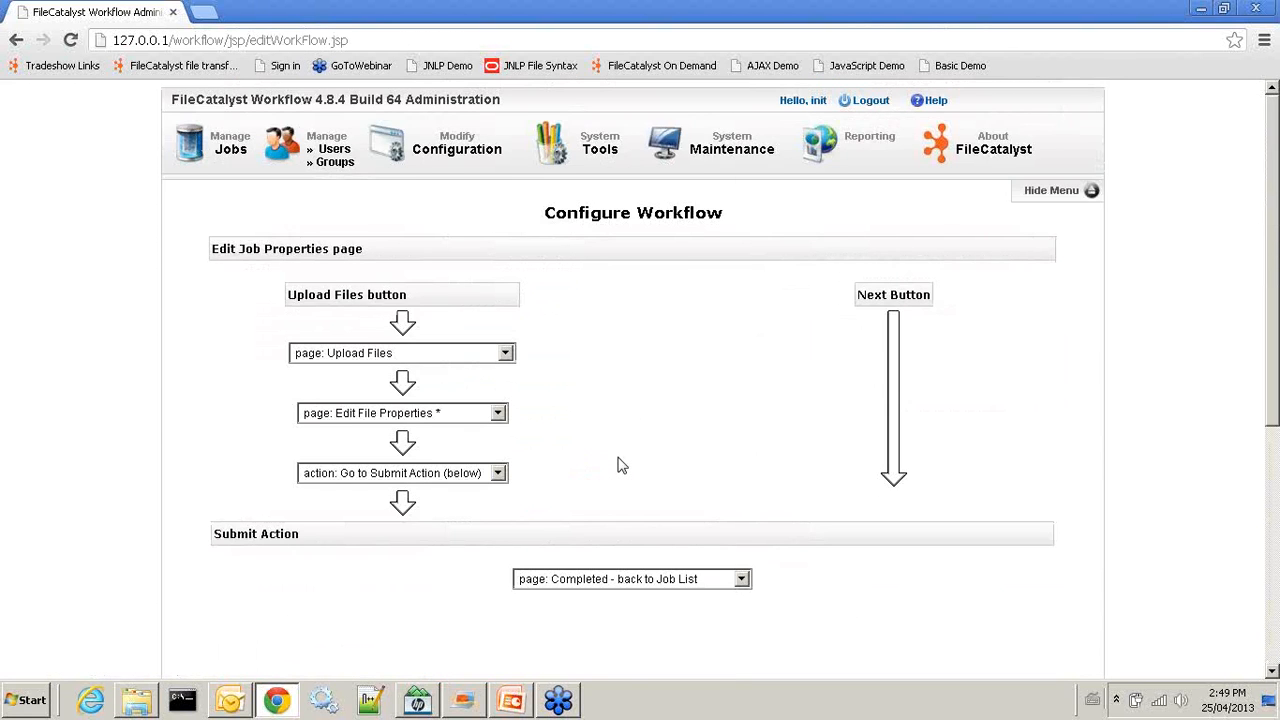
pyautogui.scroll(-2, 620, 465)
pyautogui.scroll(2, 517, 391)
pyautogui.scroll(-3, 530, 480)
pyautogui.scroll(2, 505, 340)
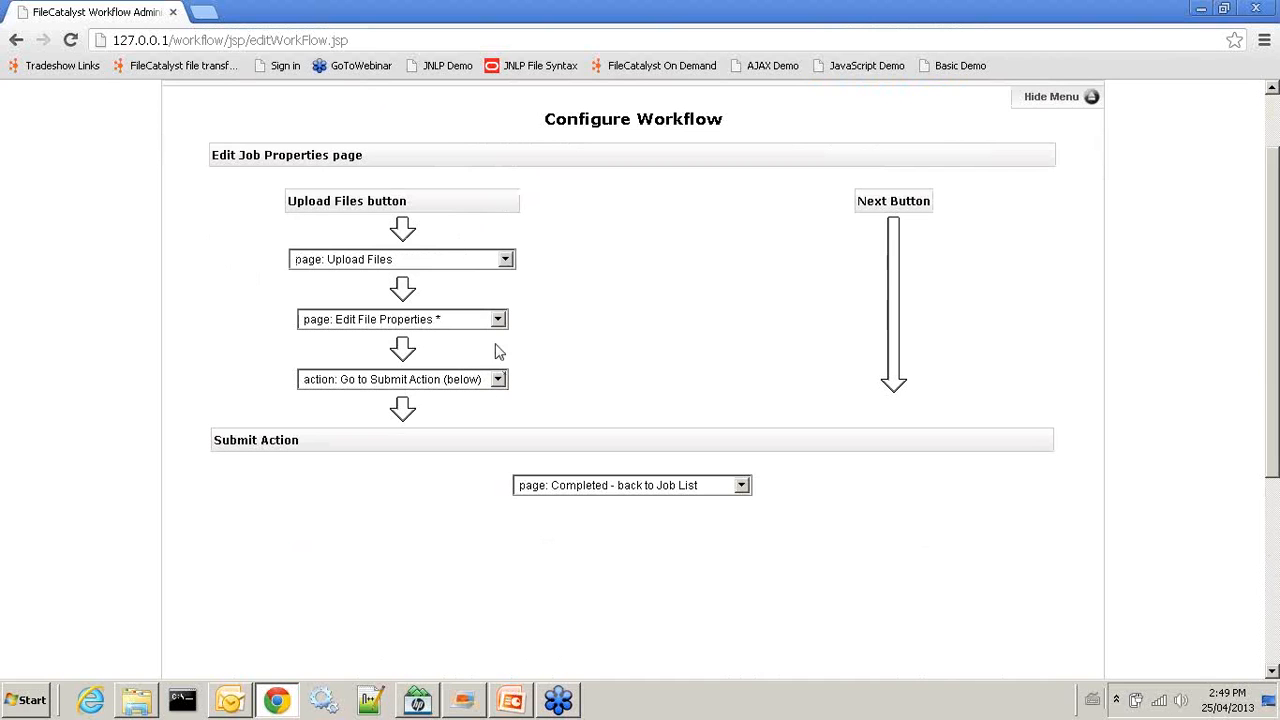
pyautogui.click(741, 486)
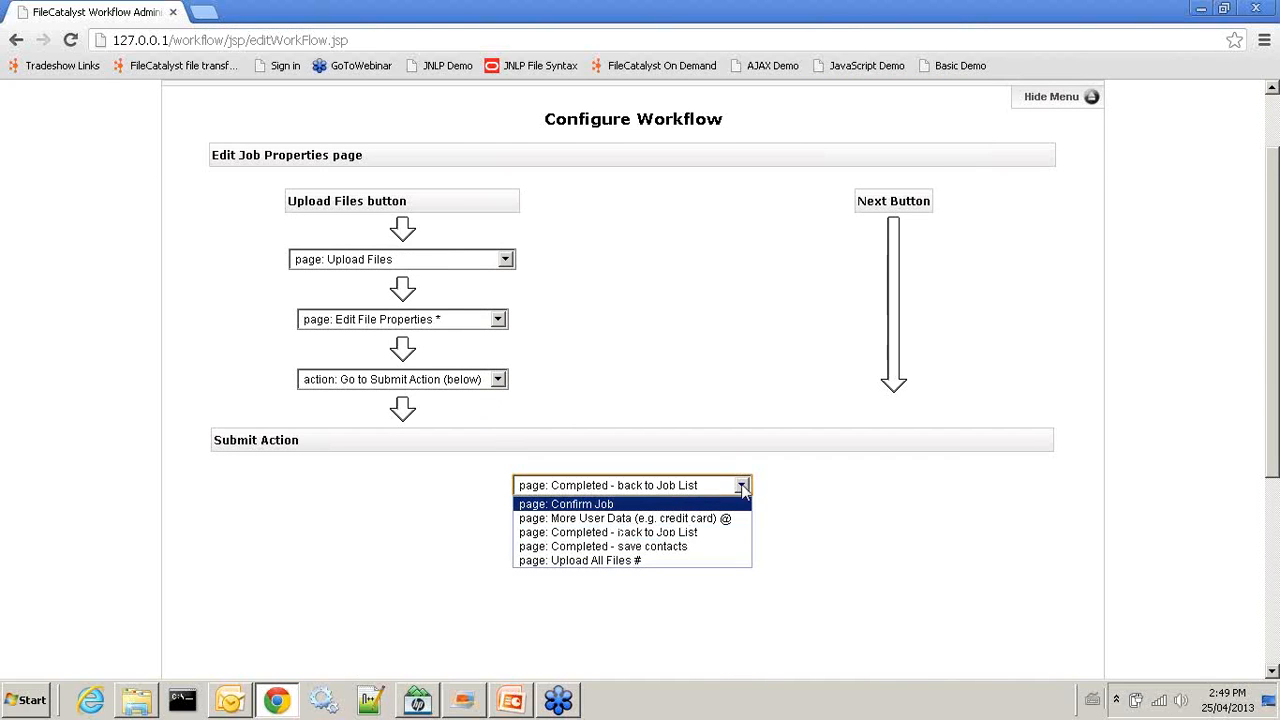
pyautogui.click(670, 505)
# Set the step after confirmation to 'page: Completed - back to Job List' and save config.xml
pyautogui.scroll(-1, 803, 511)
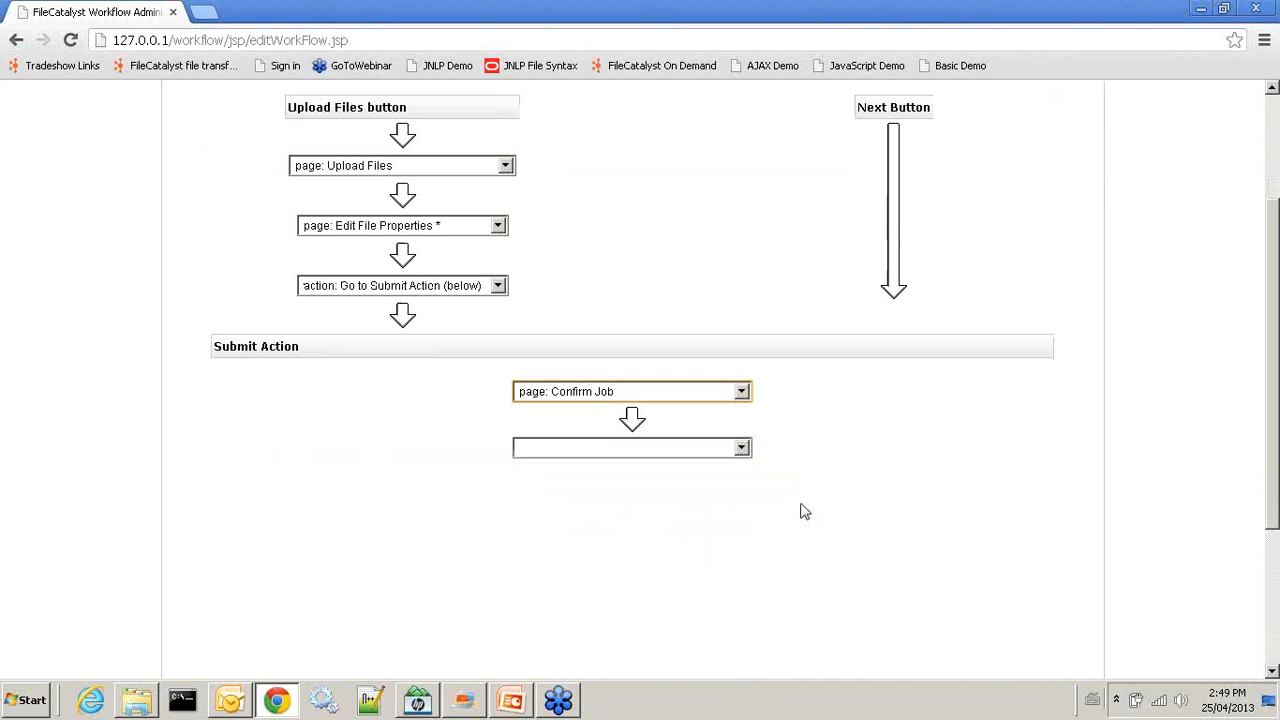
pyautogui.click(742, 450)
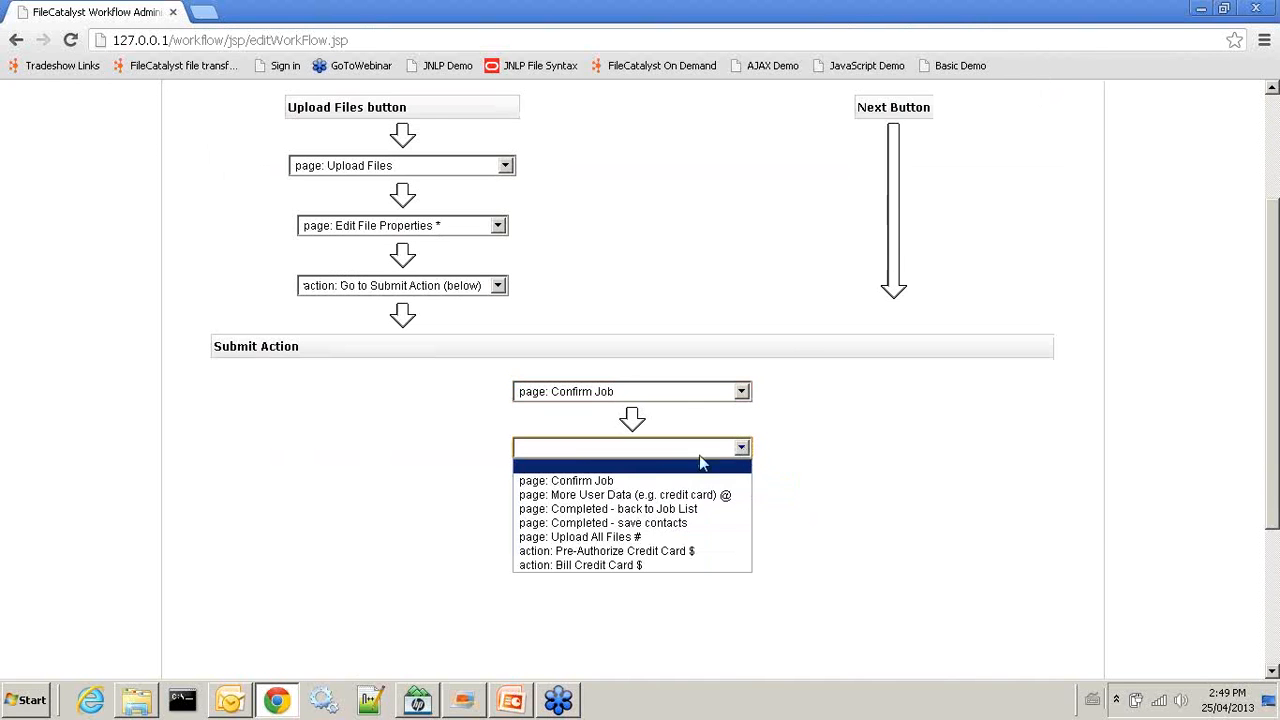
pyautogui.click(640, 509)
pyautogui.scroll(-1, 660, 528)
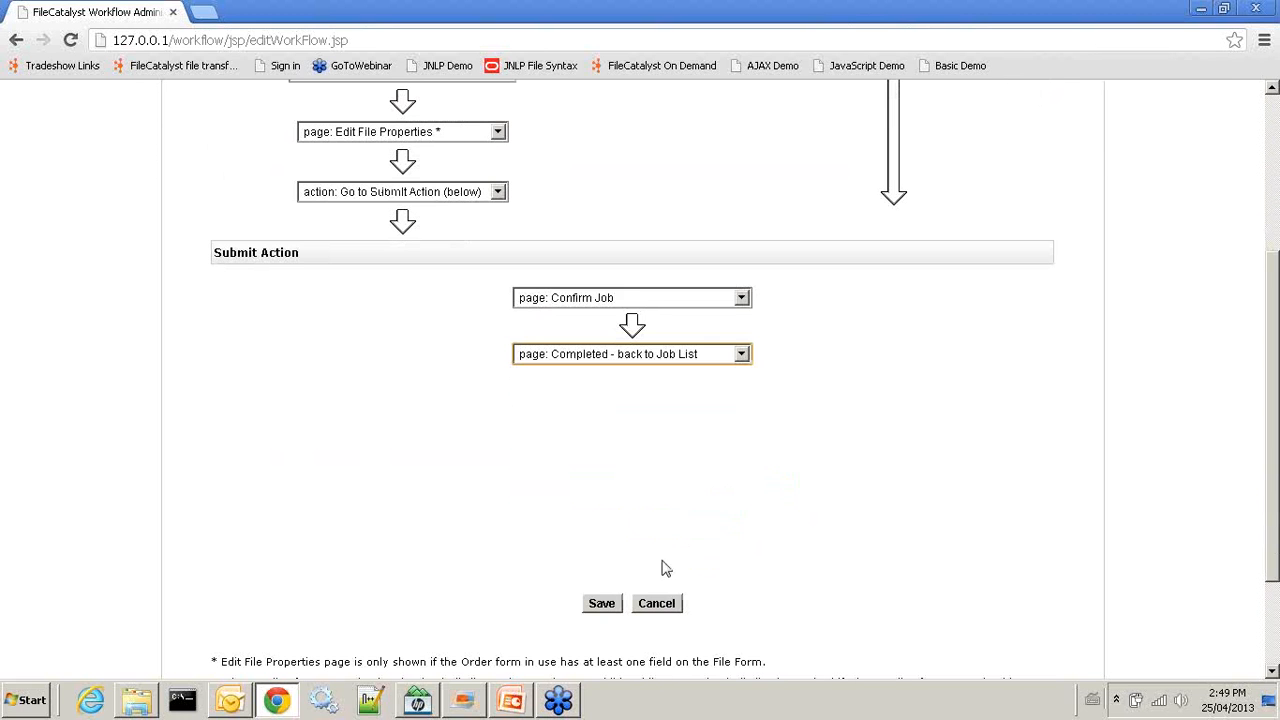
pyautogui.click(605, 606)
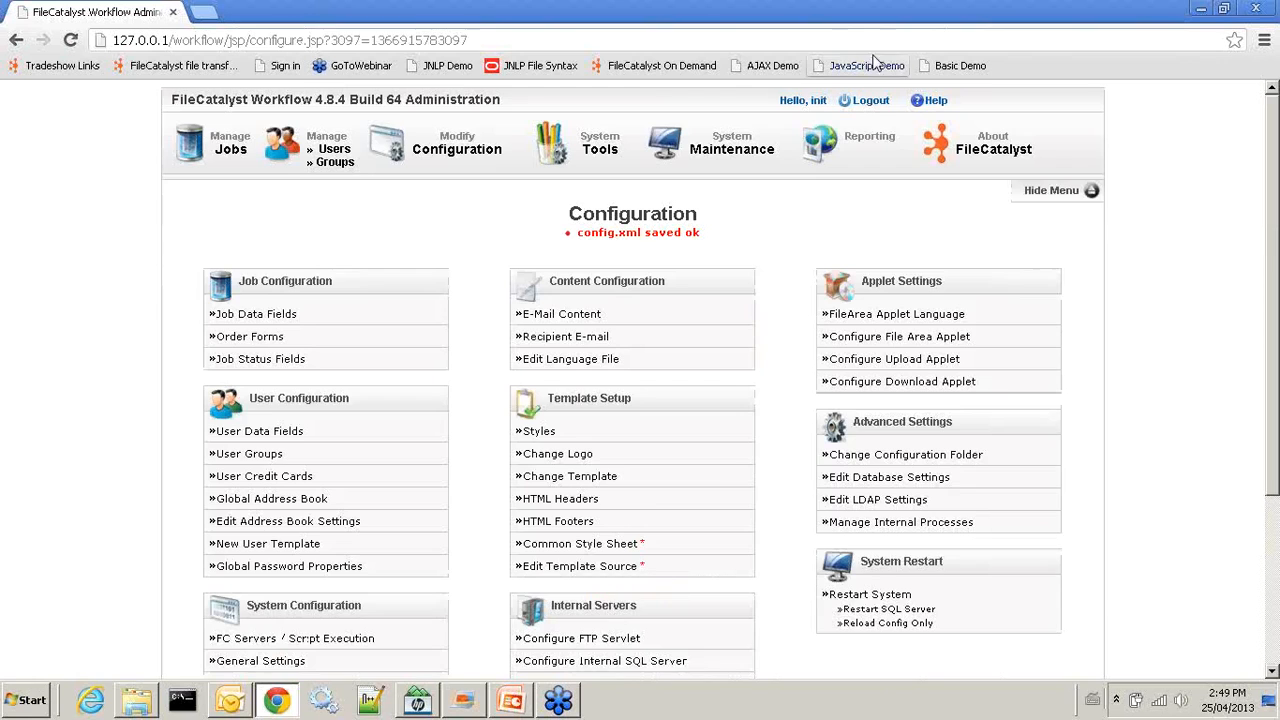
# Log out of the administrator account and sign in as the regular user
pyautogui.click(865, 104)
pyautogui.click(613, 288)
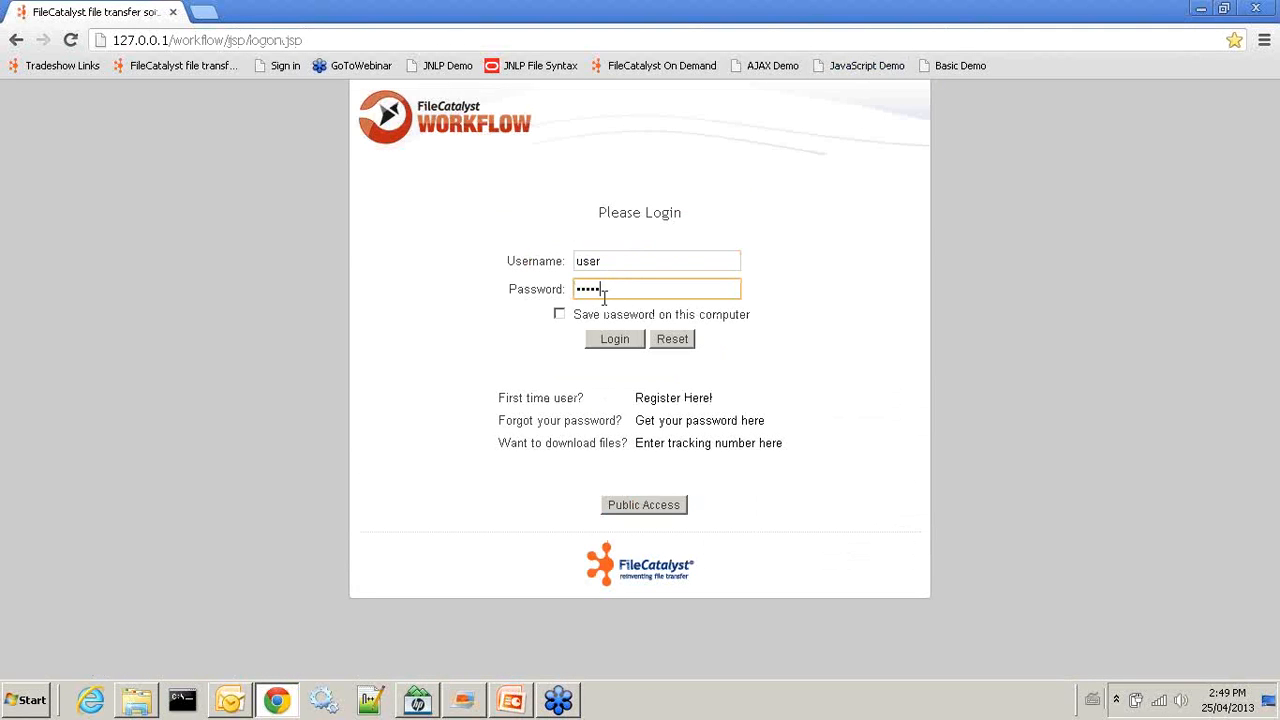
pyautogui.click(615, 340)
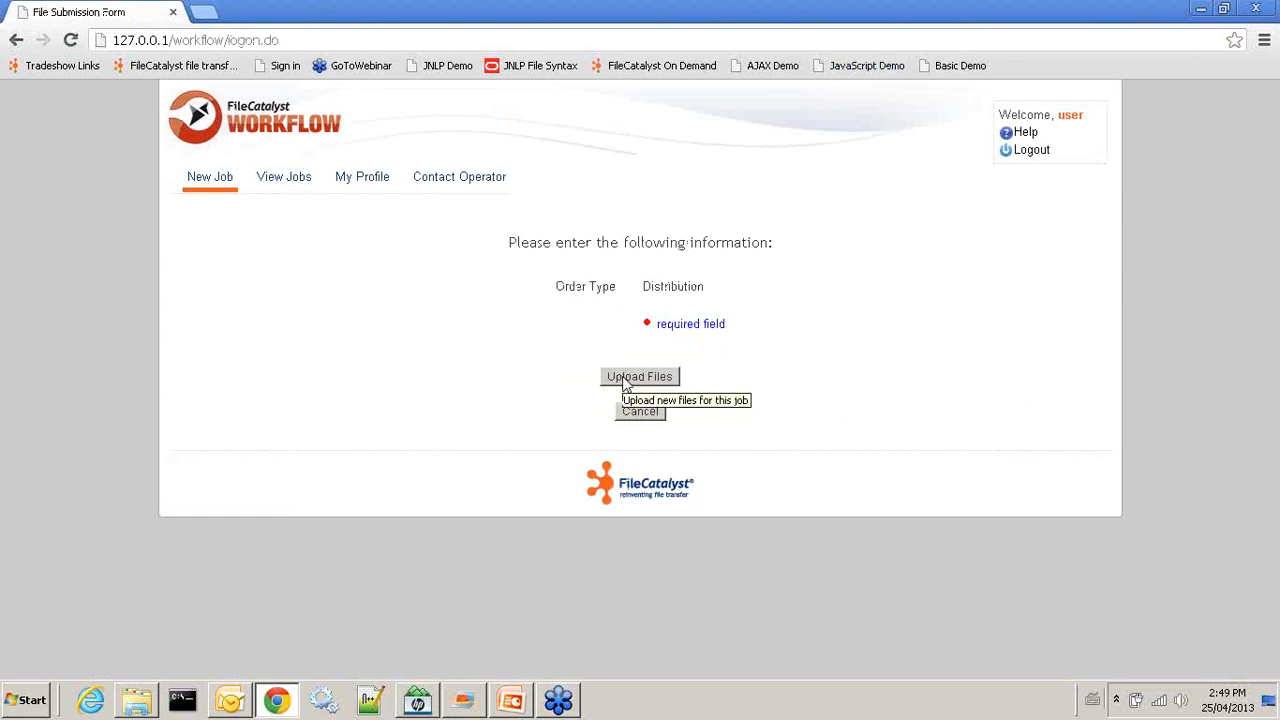
# Upload FileCatalyst_Central.pdf and finish job 43 from the Confirm Job page
pyautogui.click(627, 383)
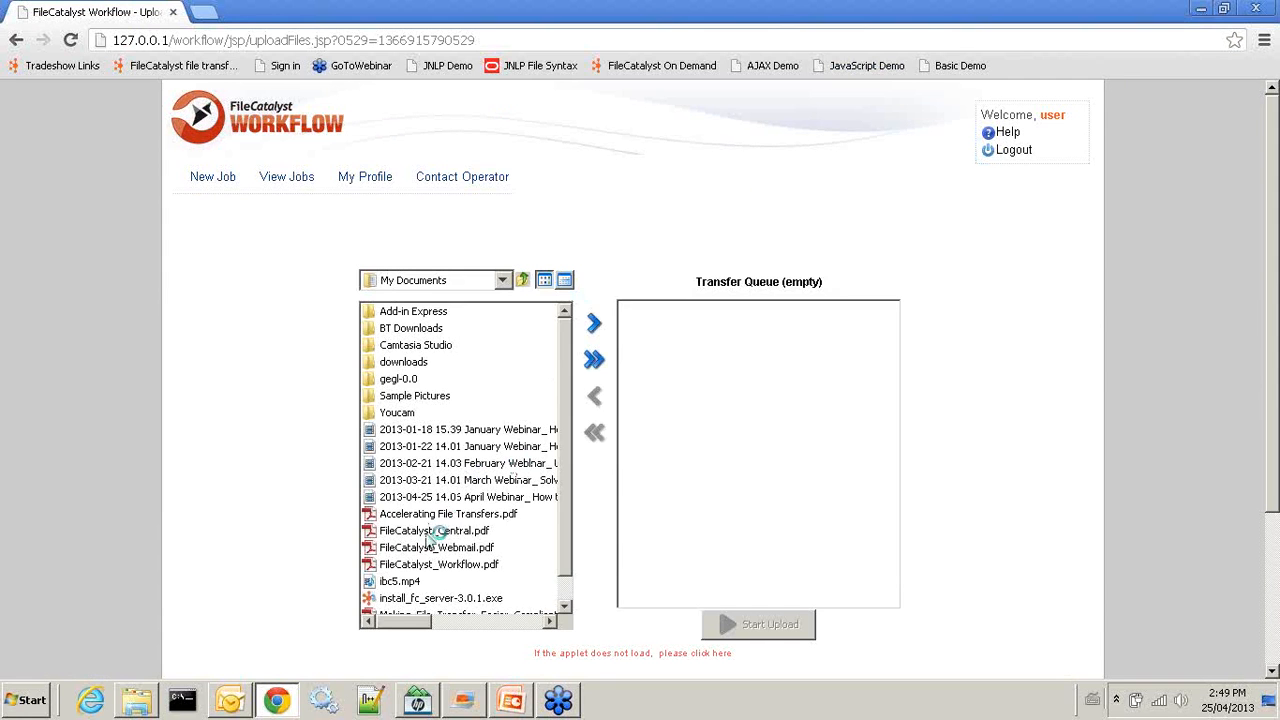
pyautogui.moveTo(432, 535); pyautogui.dragTo(714, 452)
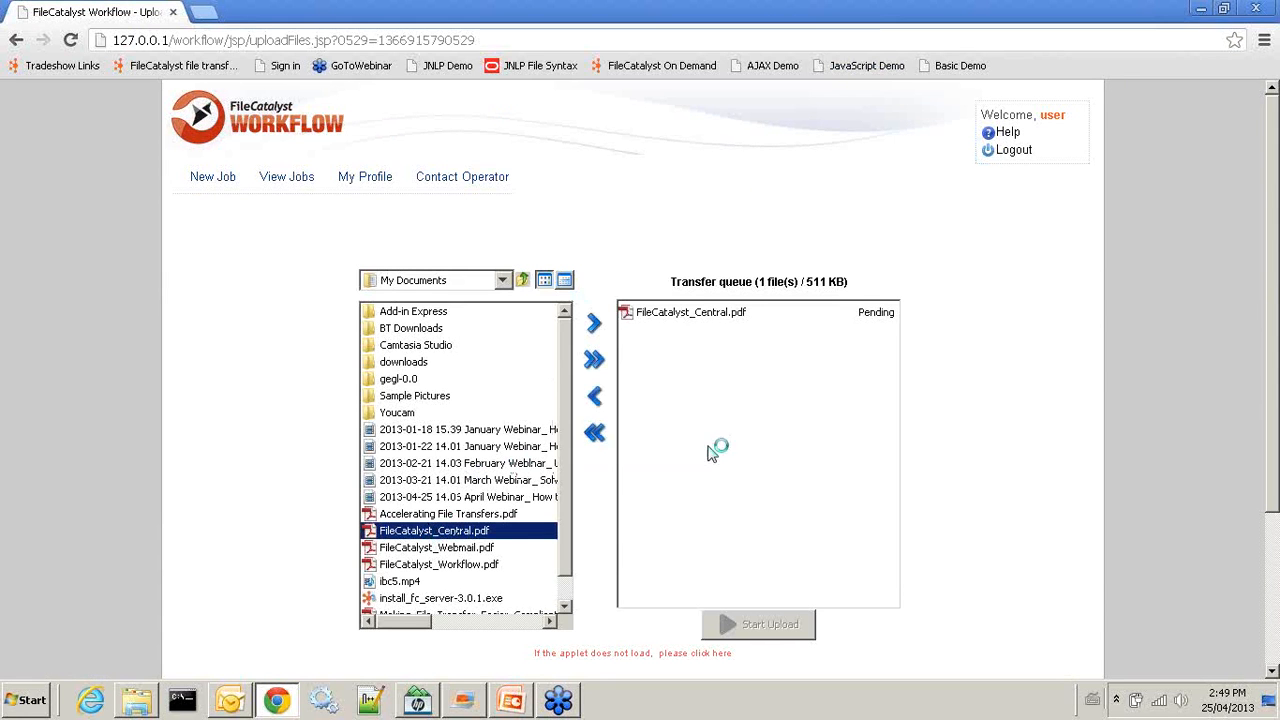
pyautogui.click(727, 628)
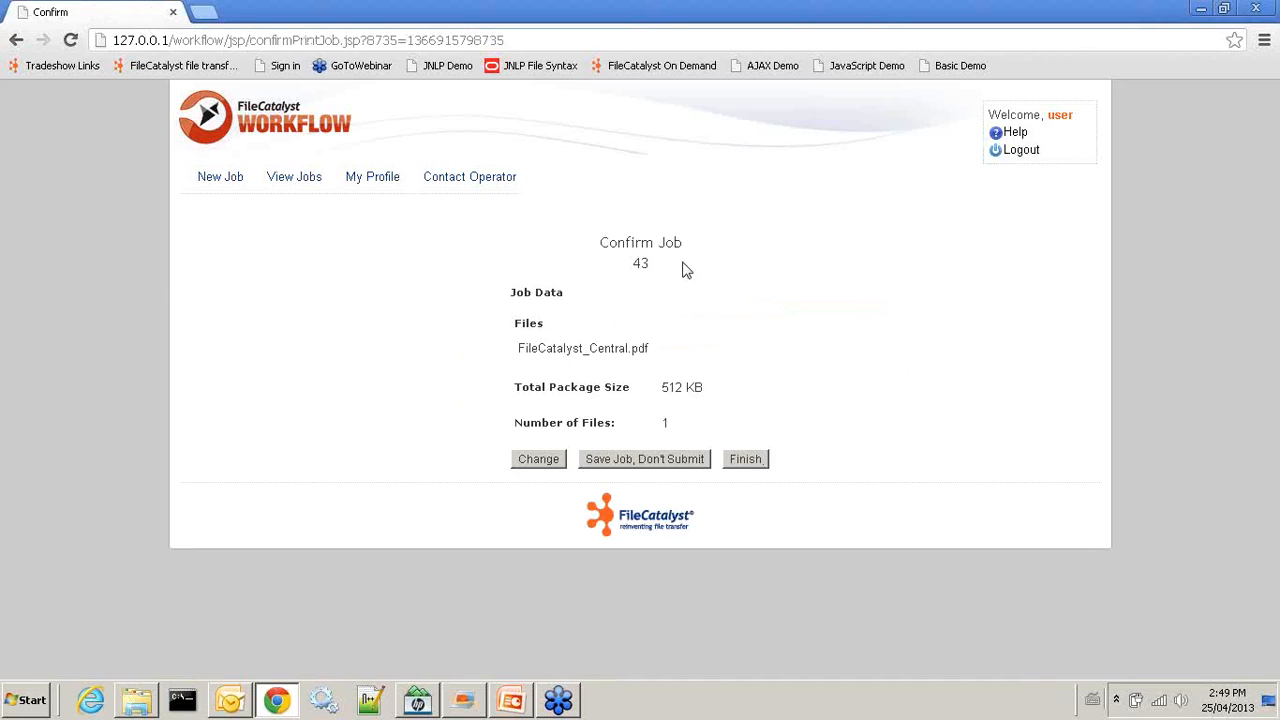
pyautogui.click(744, 463)
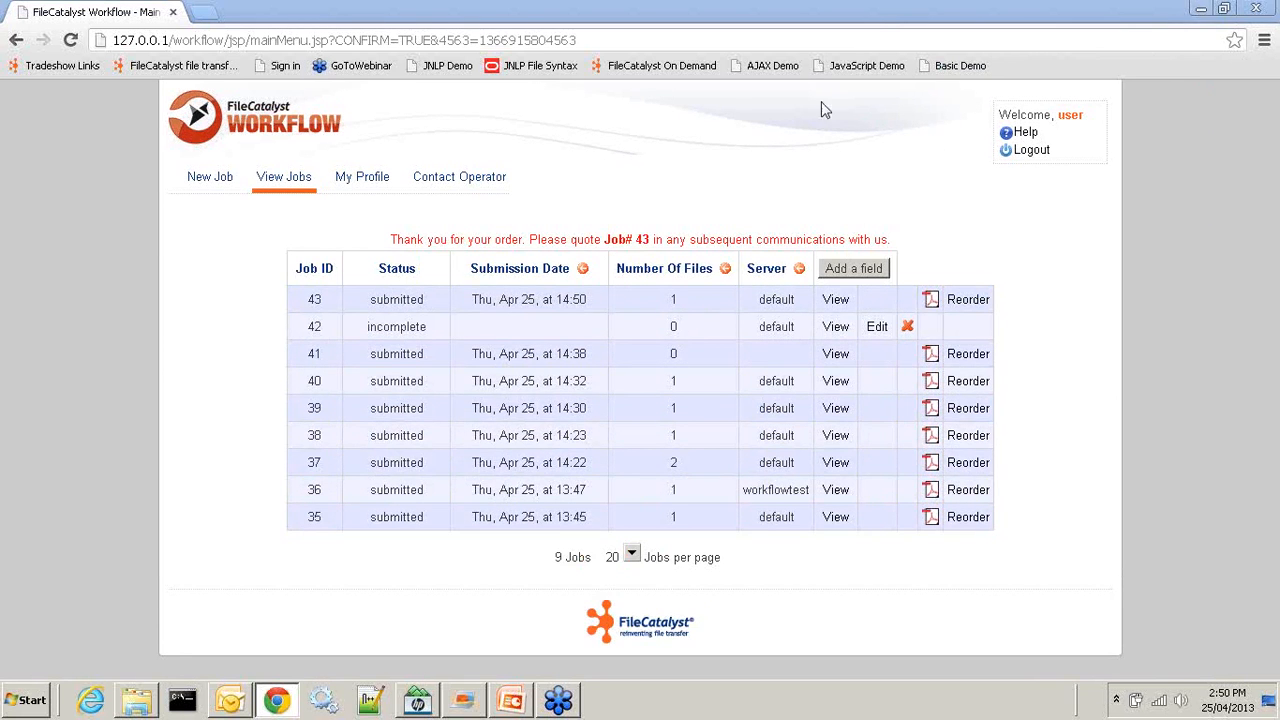
# Log out of the user account and sign back in as administrator 'init'
pyautogui.click(1022, 150)
pyautogui.click(610, 259)
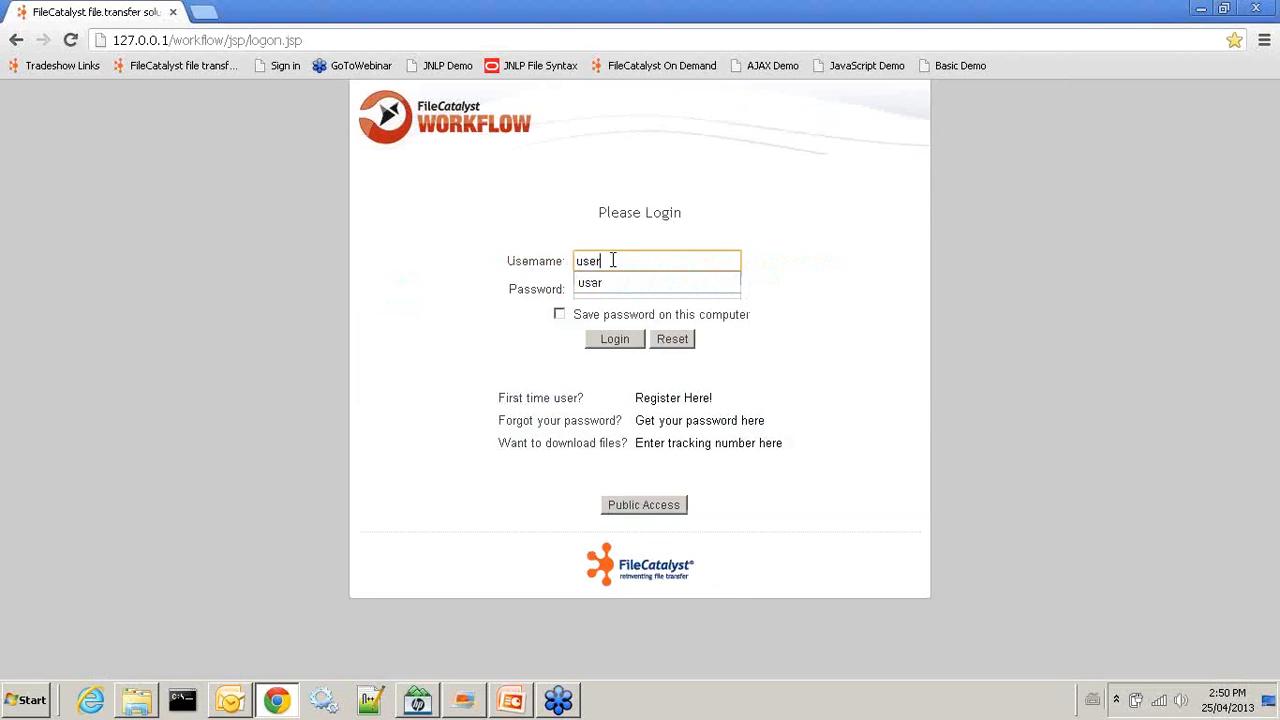
pyautogui.write('ini')
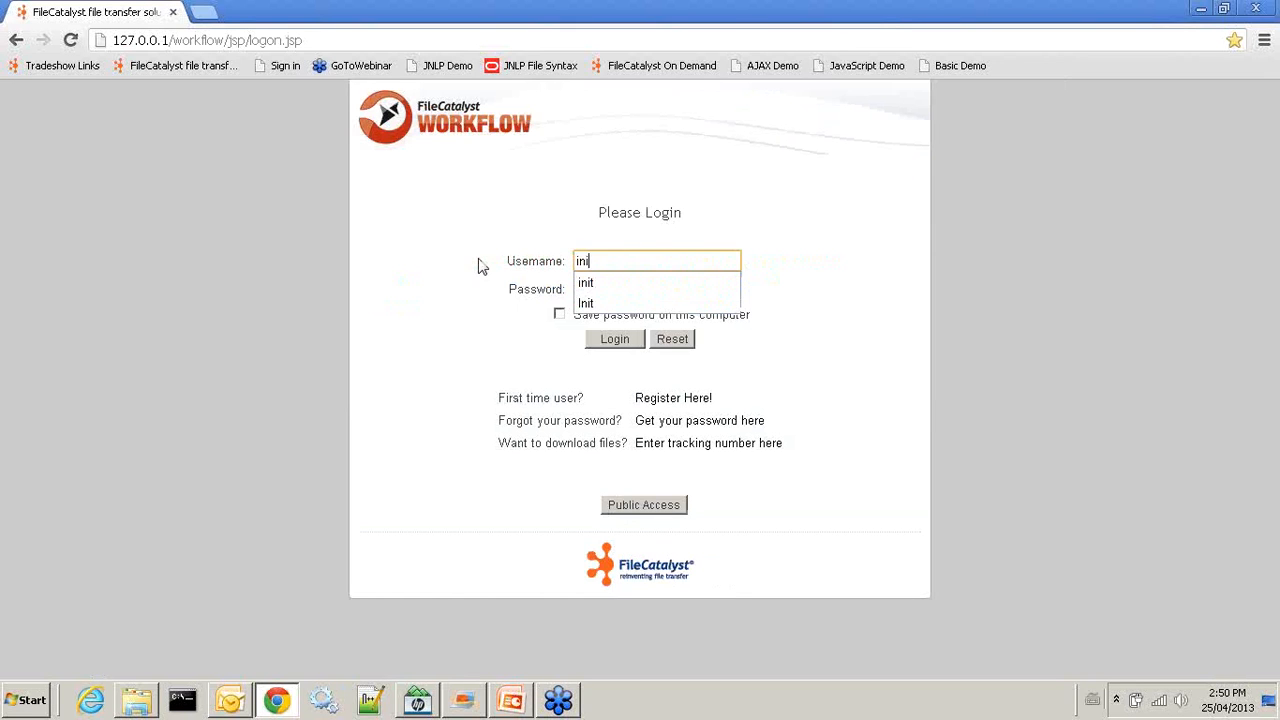
pyautogui.write('t')
pyautogui.press('Tab')
pyautogui.press('Return')
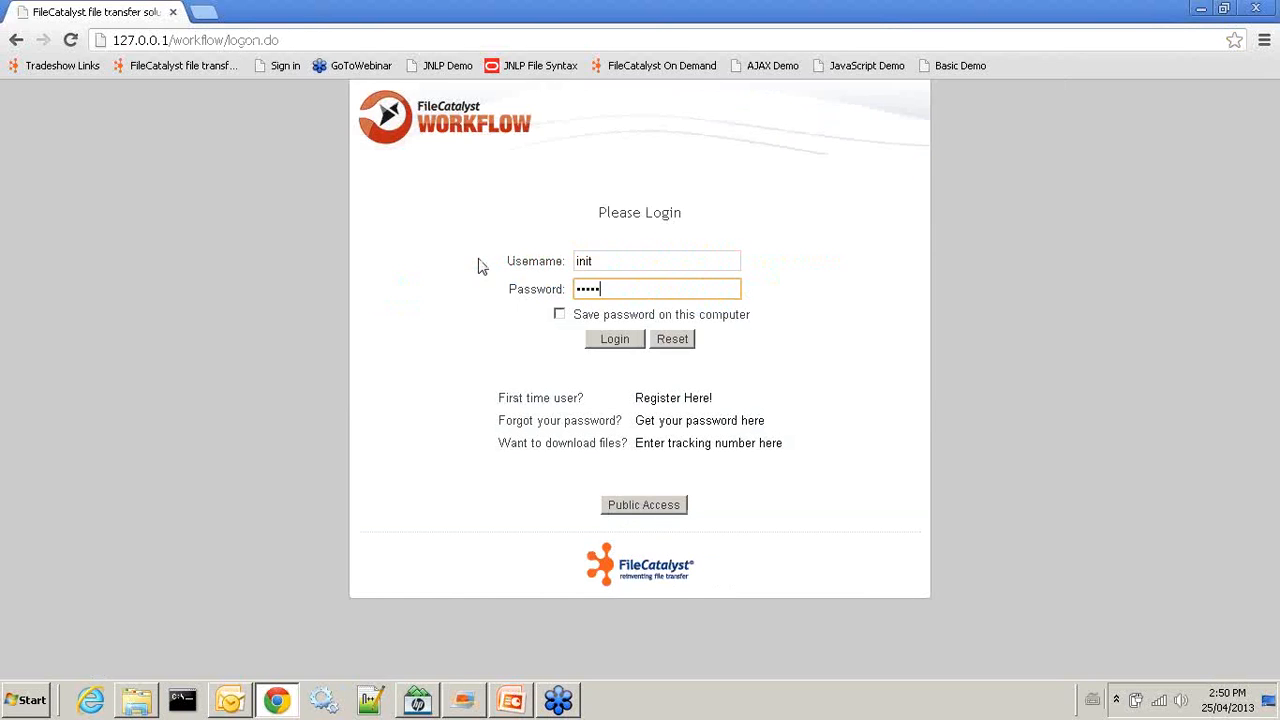
pyautogui.write('init')
pyautogui.press('Tab')
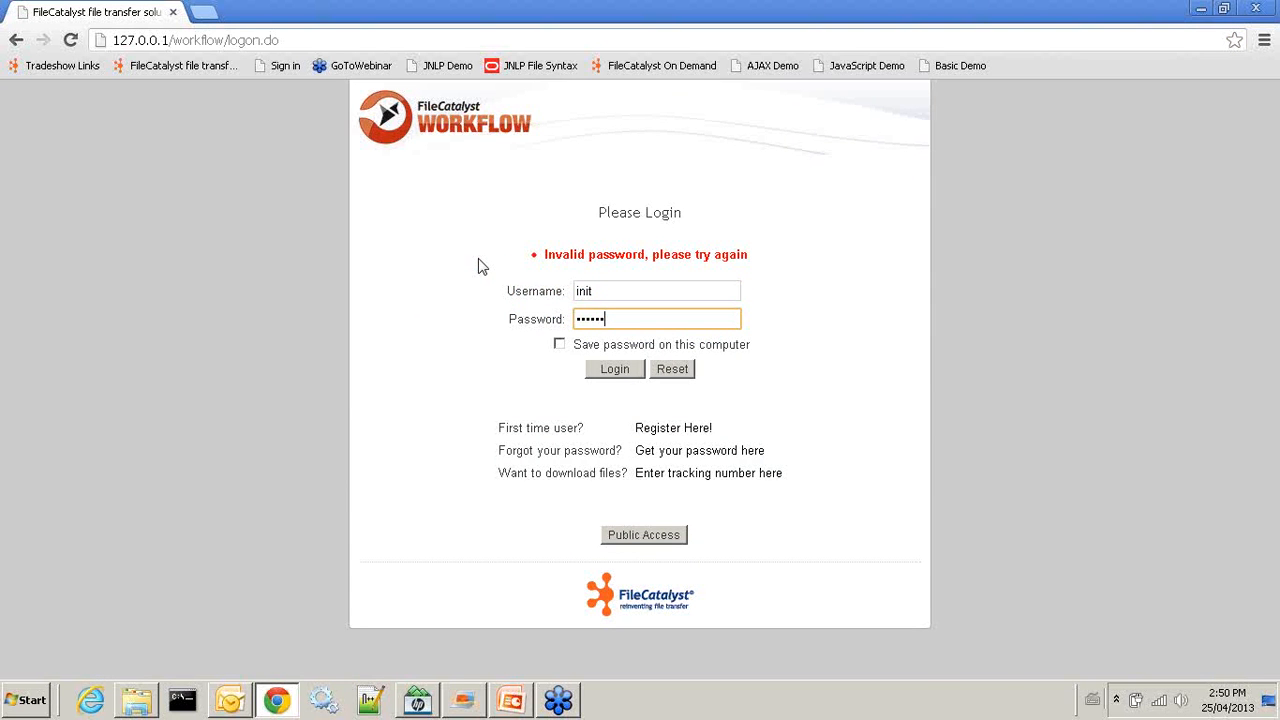
pyautogui.press('Return')
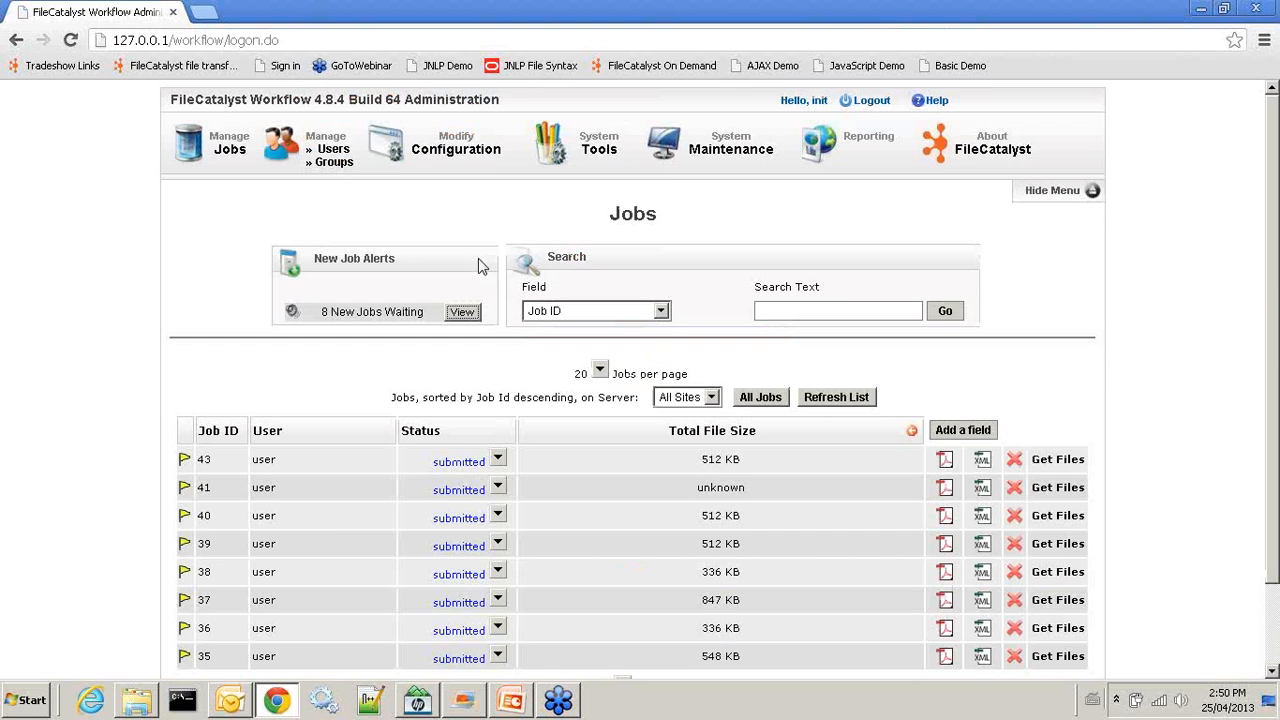
# Make the Recipient Email, Subject and Please Select Site fields visible in the first order form
pyautogui.click(458, 148)
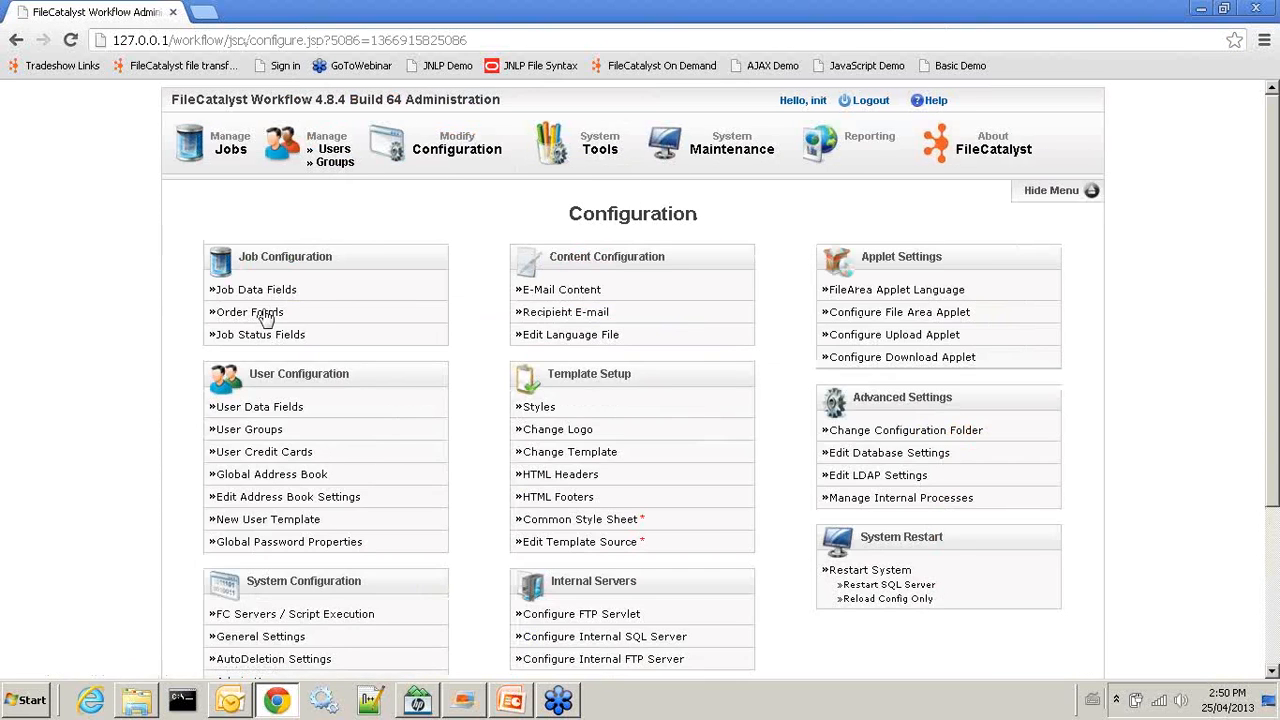
pyautogui.click(348, 312)
pyautogui.click(340, 321)
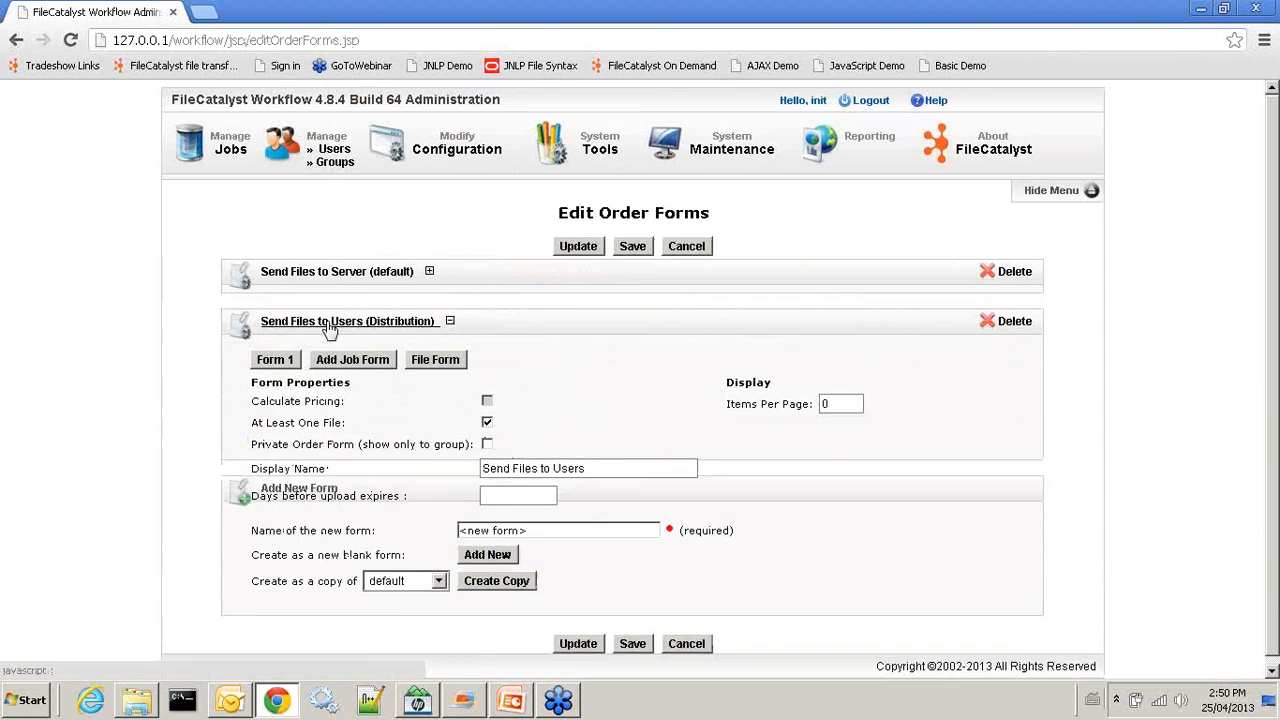
pyautogui.click(275, 362)
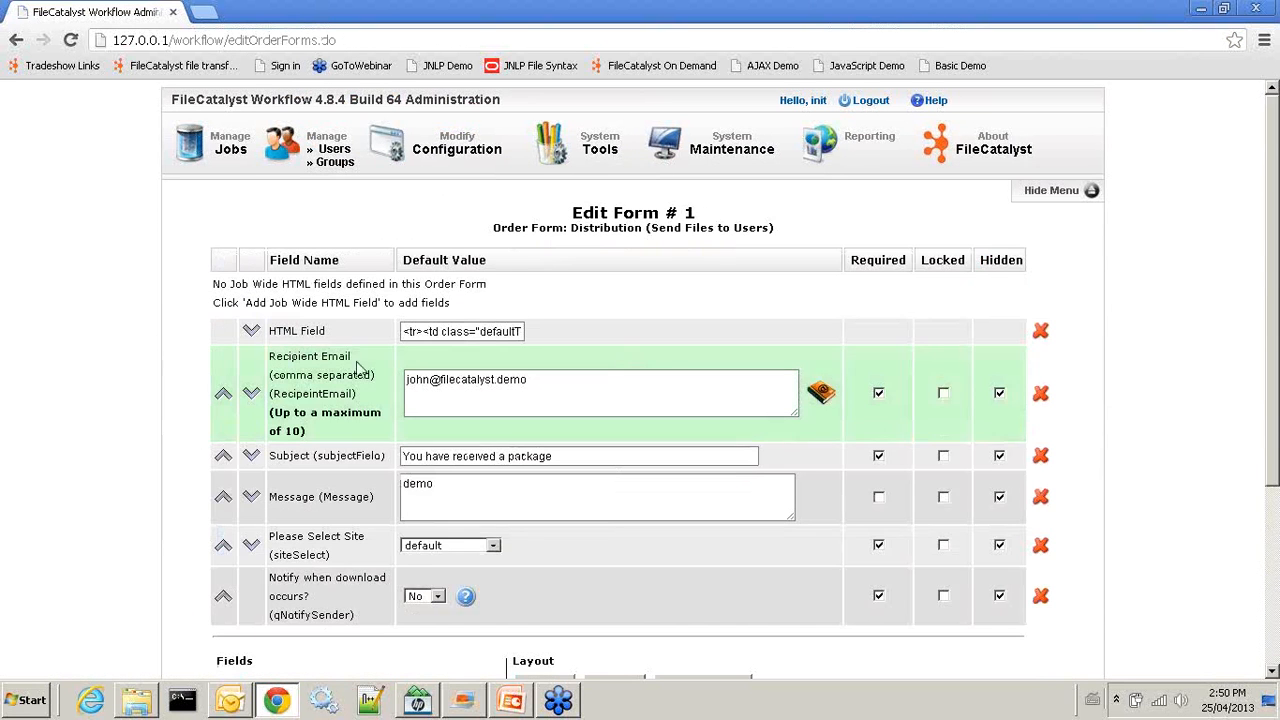
pyautogui.click(999, 393)
pyautogui.click(999, 456)
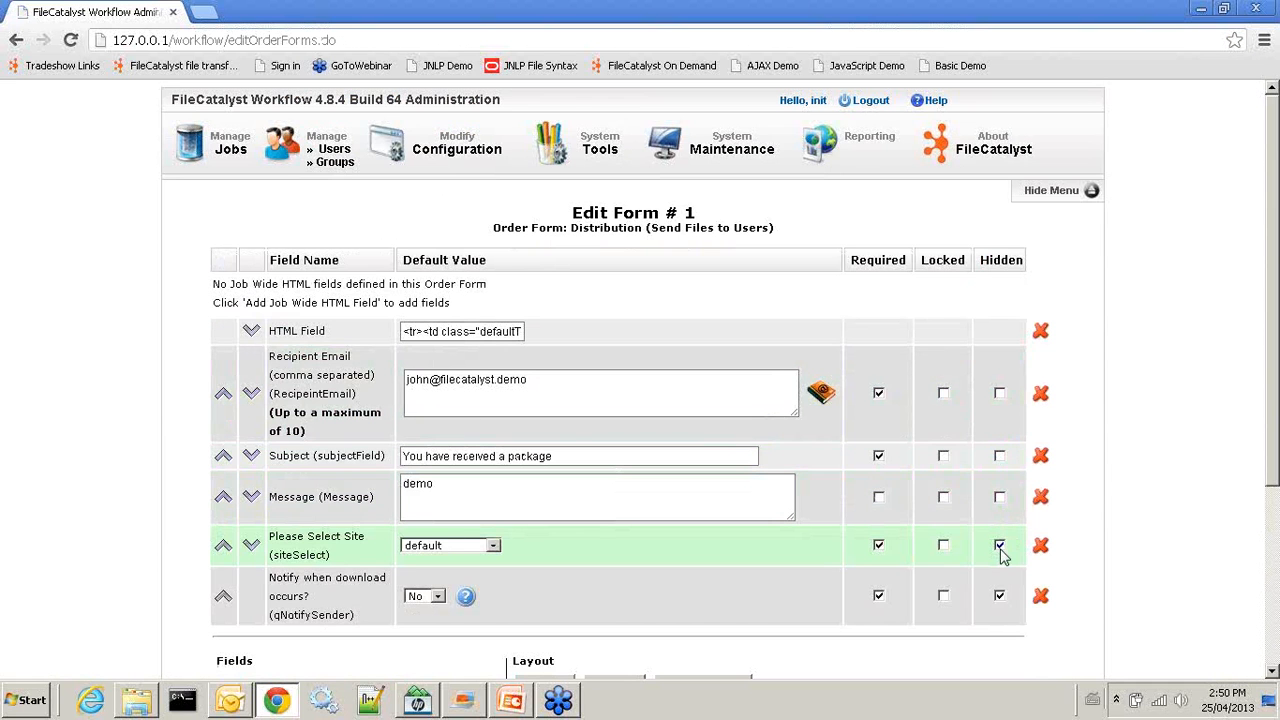
pyautogui.click(1000, 547)
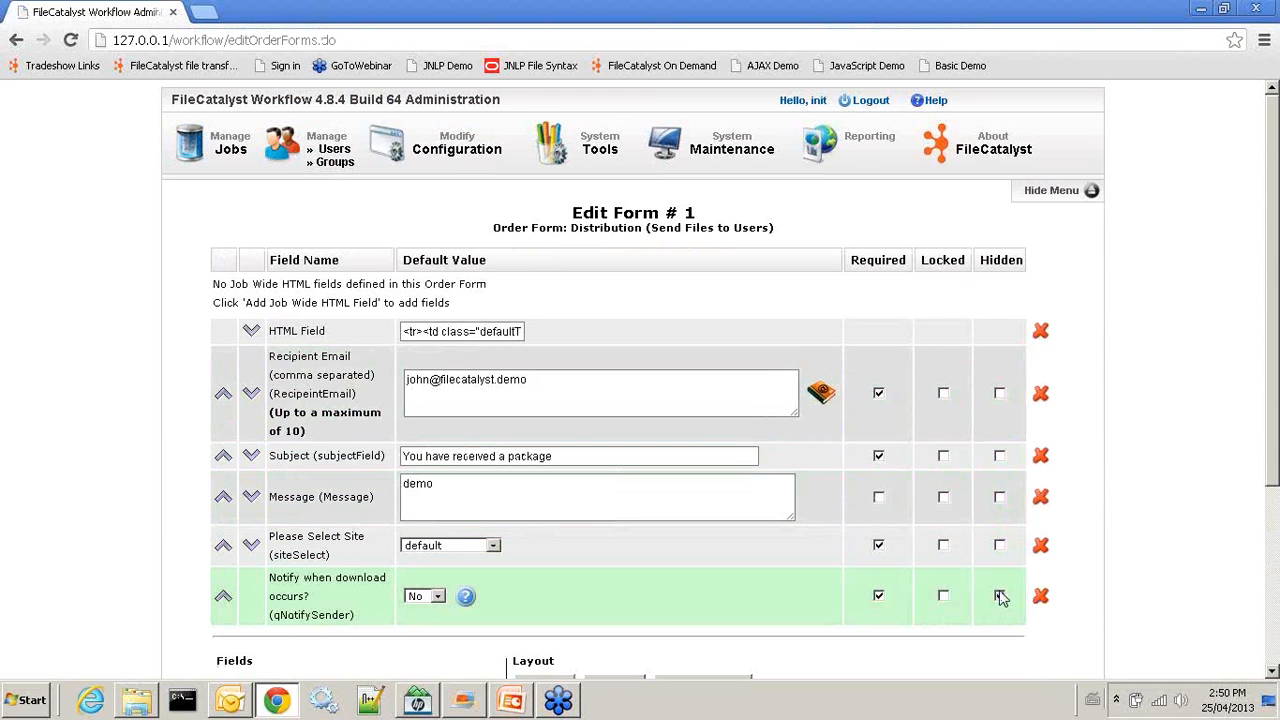
# Submit the edited order form and save the order forms configuration
pyautogui.scroll(-4, 686, 537)
pyautogui.click(556, 525)
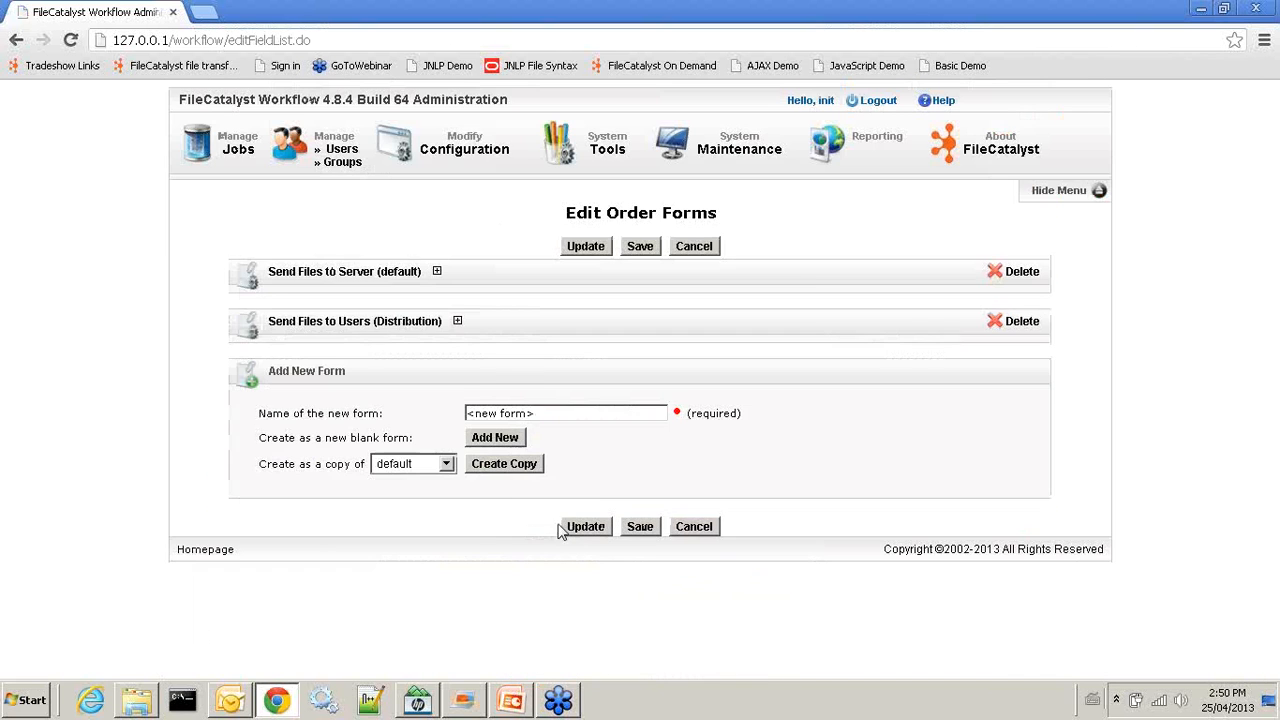
pyautogui.click(645, 530)
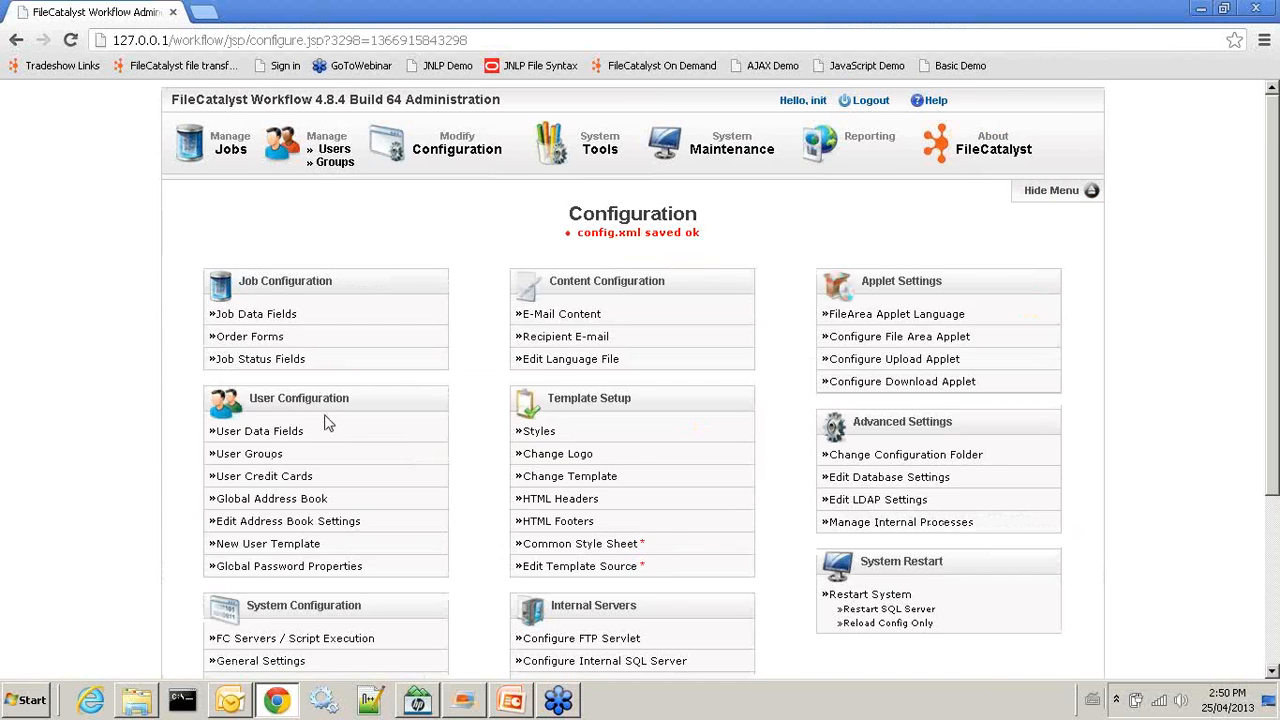
pyautogui.scroll(-5, 324, 423)
# Make the post-upload step 'action: Return to Edit Job Properties', keep Confirm Job, save, and log out
pyautogui.click(309, 599)
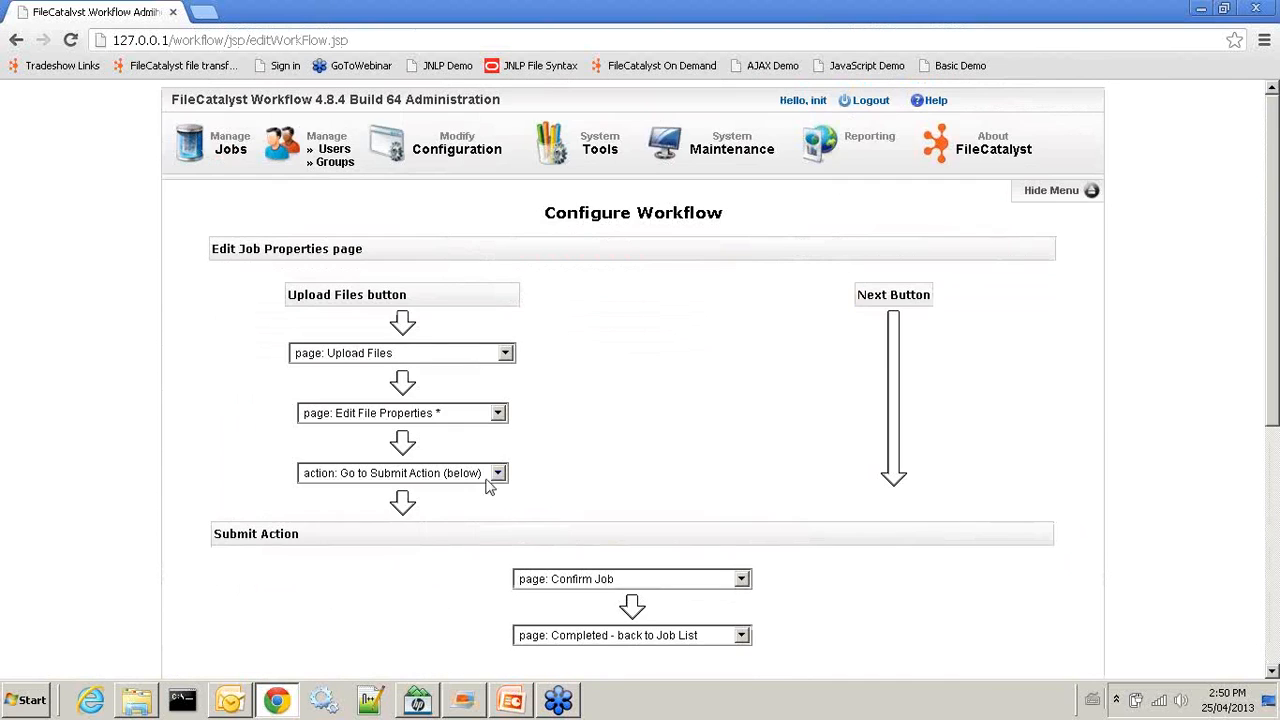
pyautogui.scroll(-2, 760, 408)
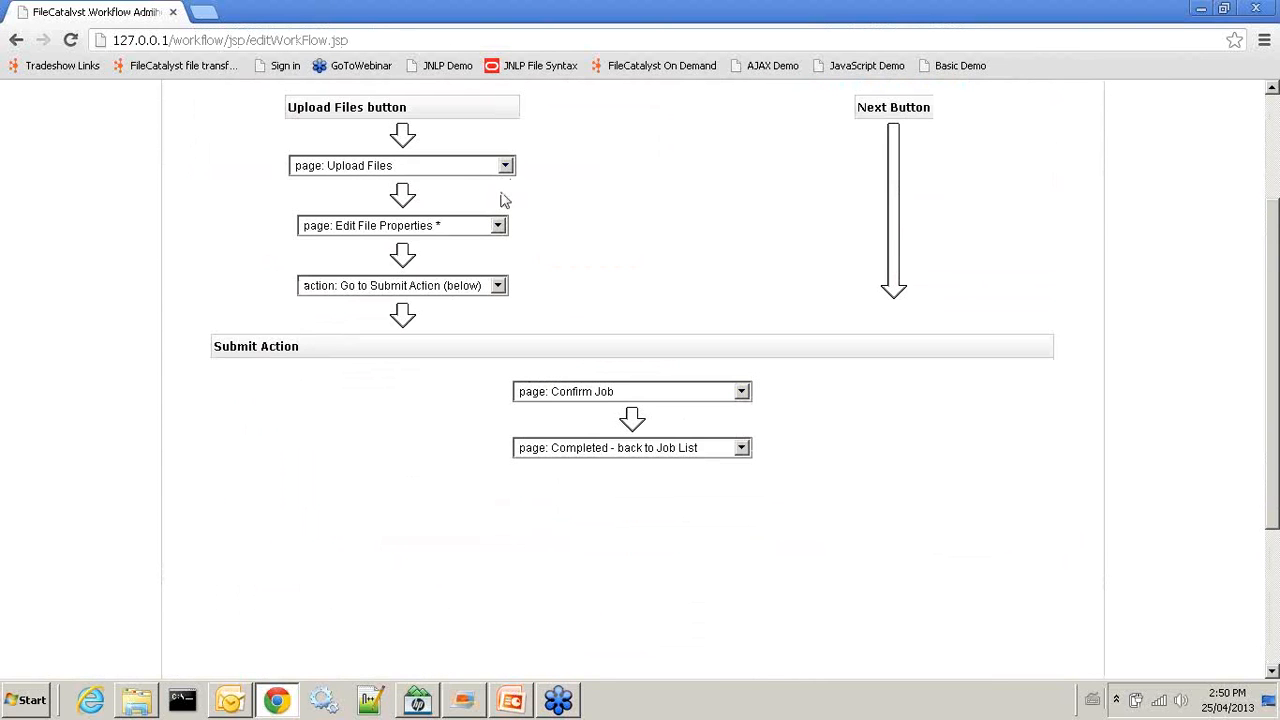
pyautogui.click(499, 227)
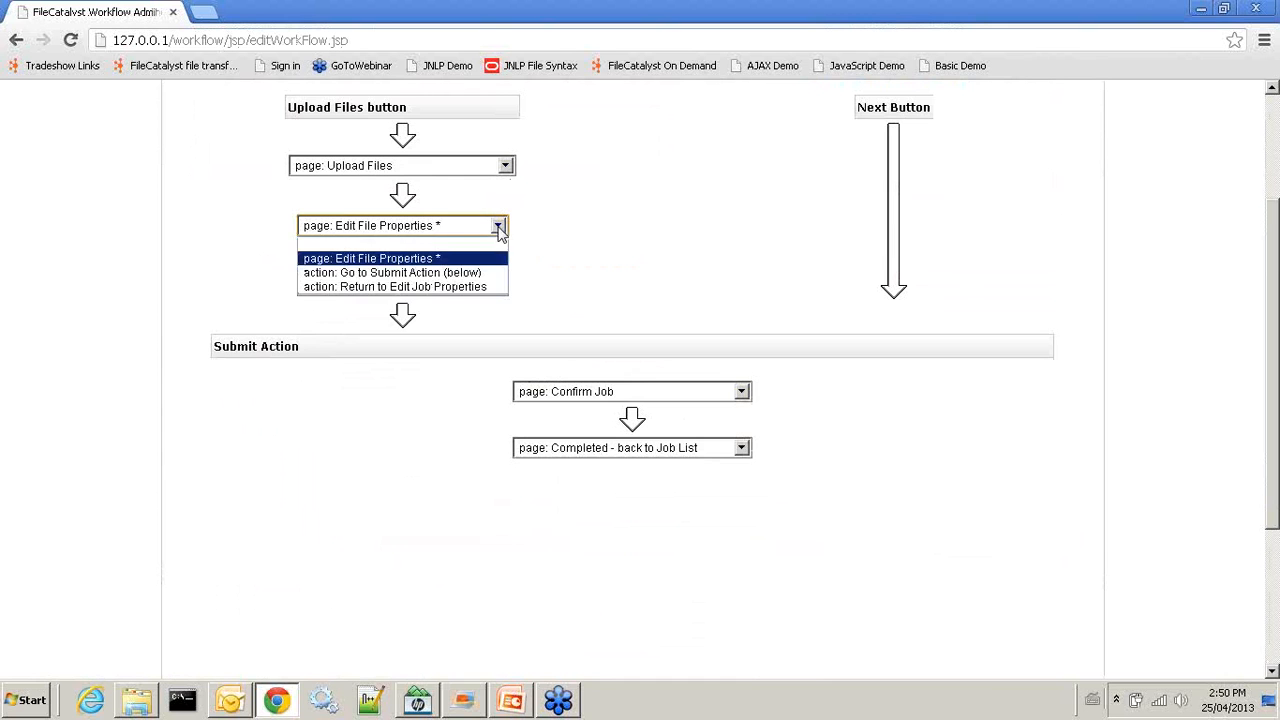
pyautogui.click(465, 288)
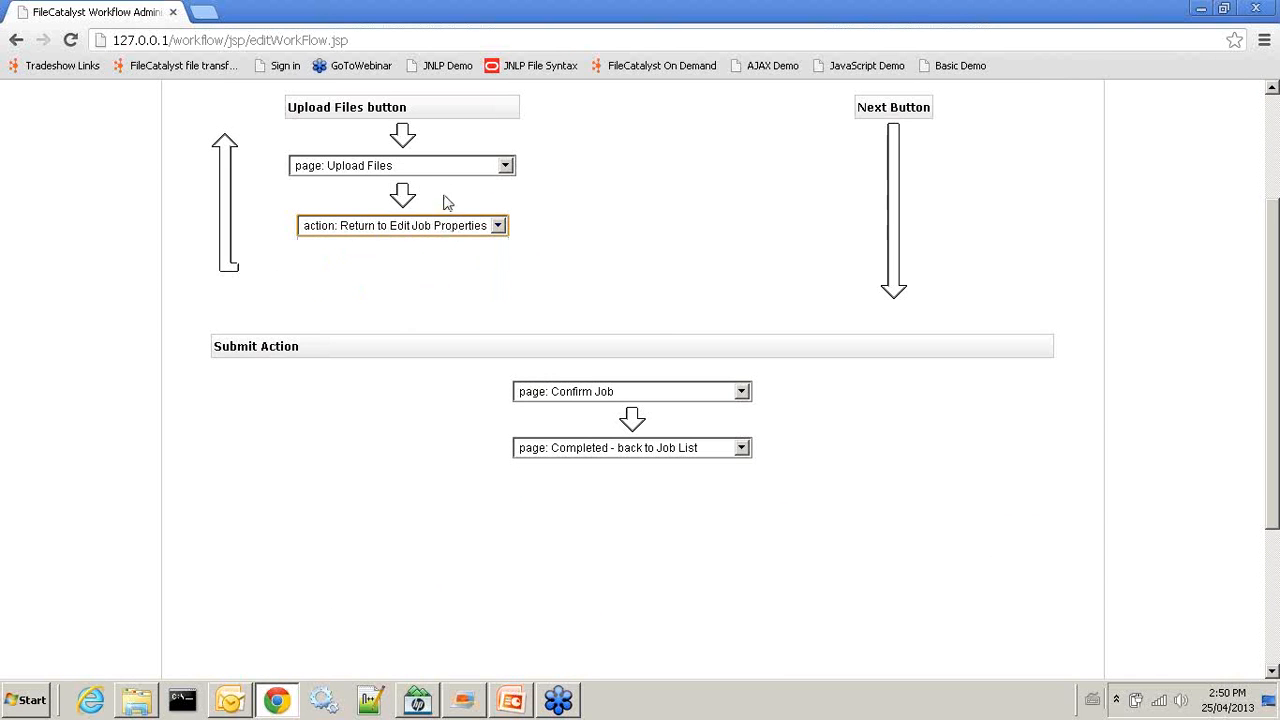
pyautogui.click(741, 393)
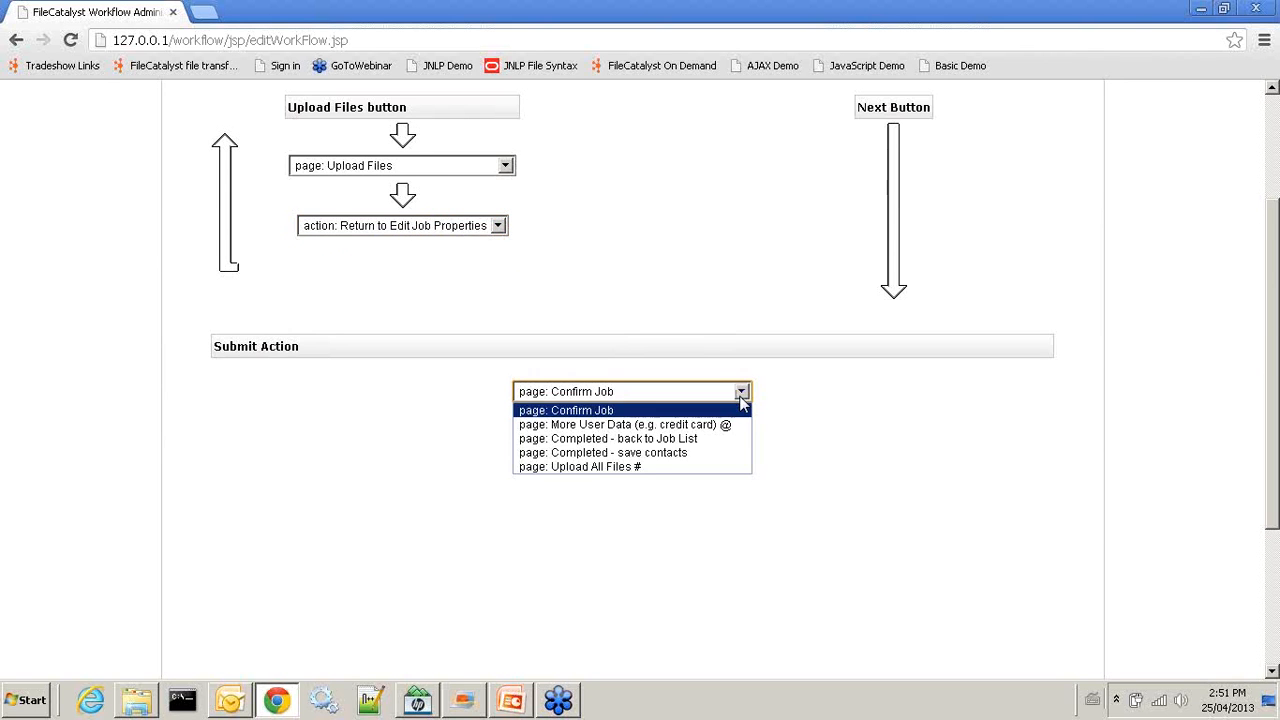
pyautogui.click(741, 393)
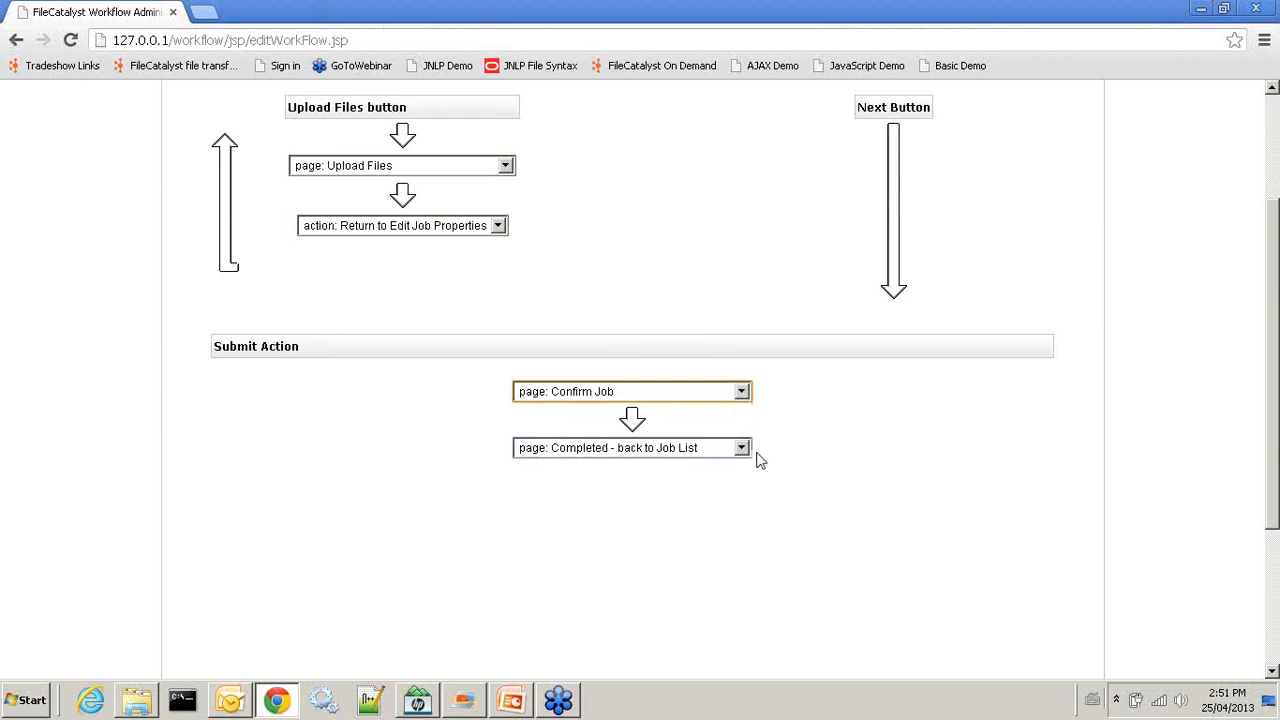
pyautogui.scroll(2, 797, 435)
pyautogui.scroll(-4, 857, 349)
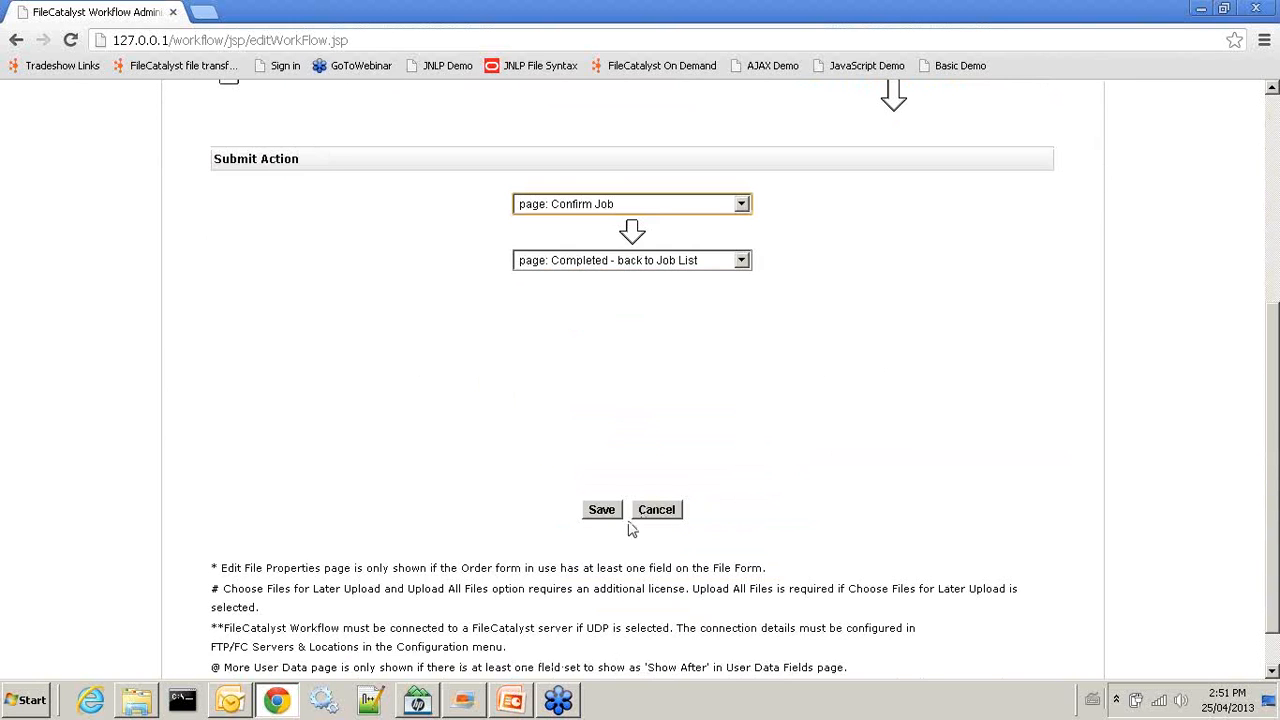
pyautogui.click(603, 512)
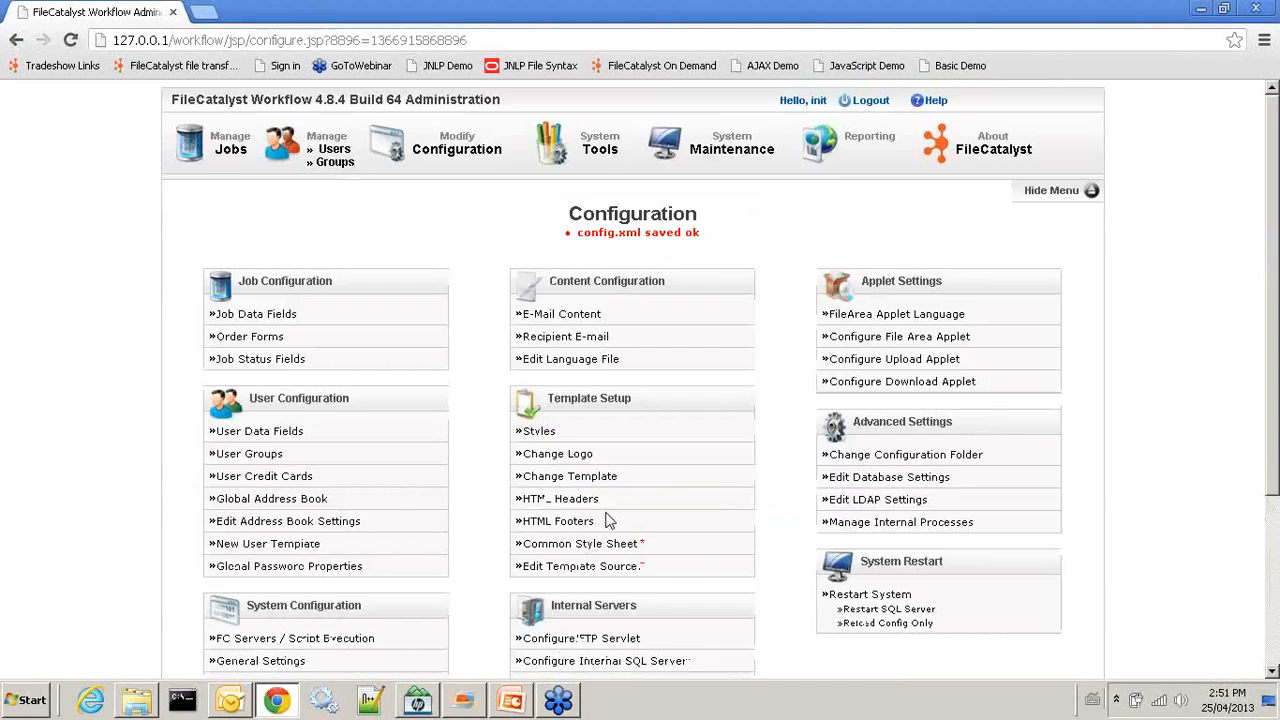
pyautogui.click(865, 107)
pyautogui.click(610, 260)
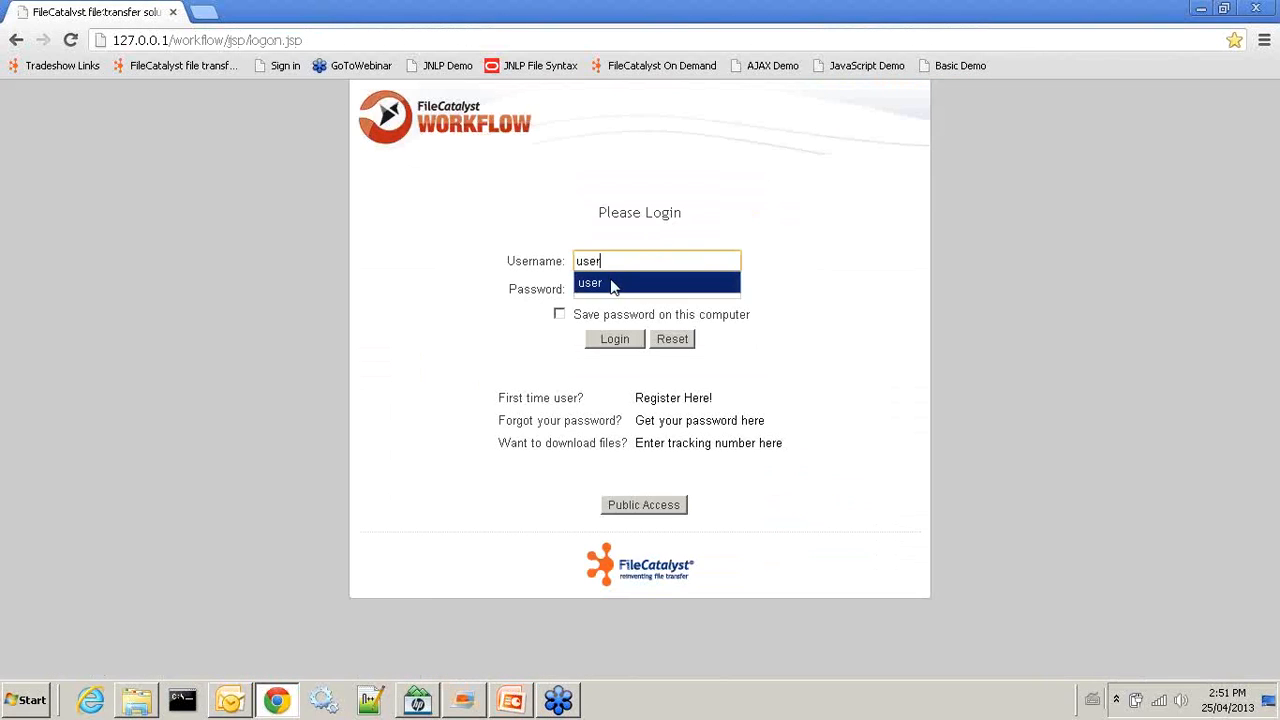
pyautogui.click(600, 286)
pyautogui.click(585, 290)
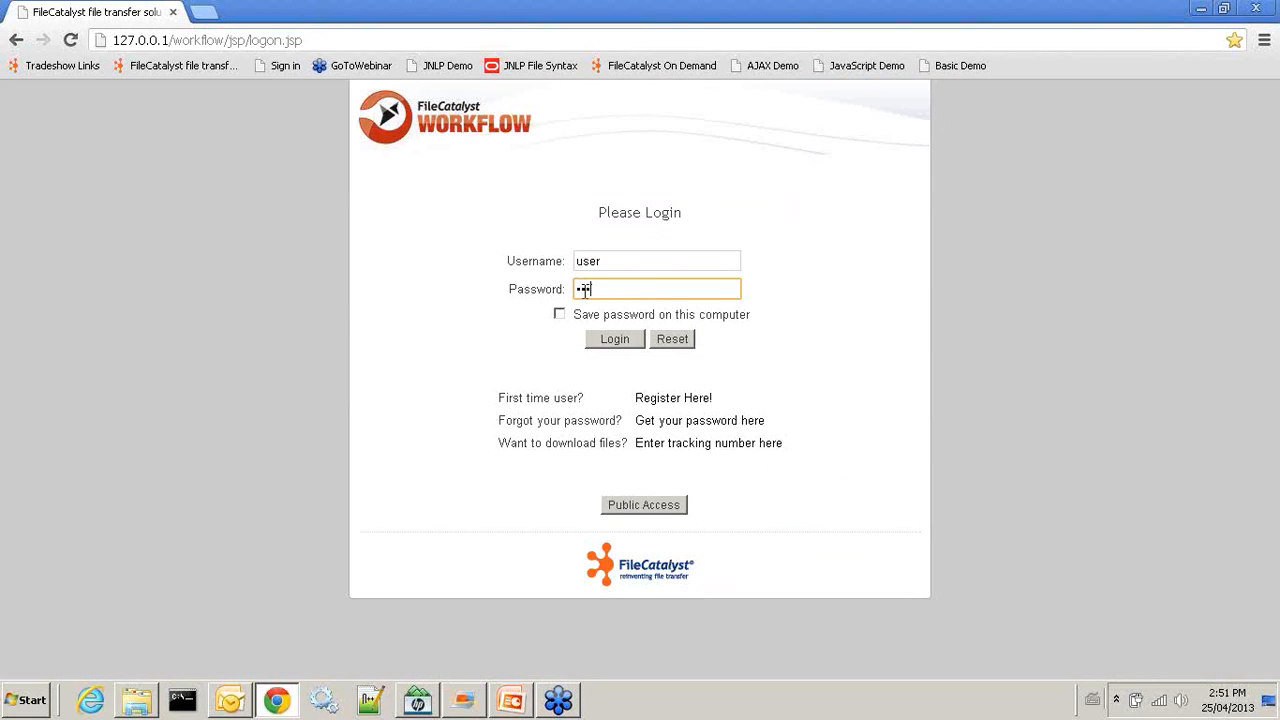
pyautogui.click(614, 340)
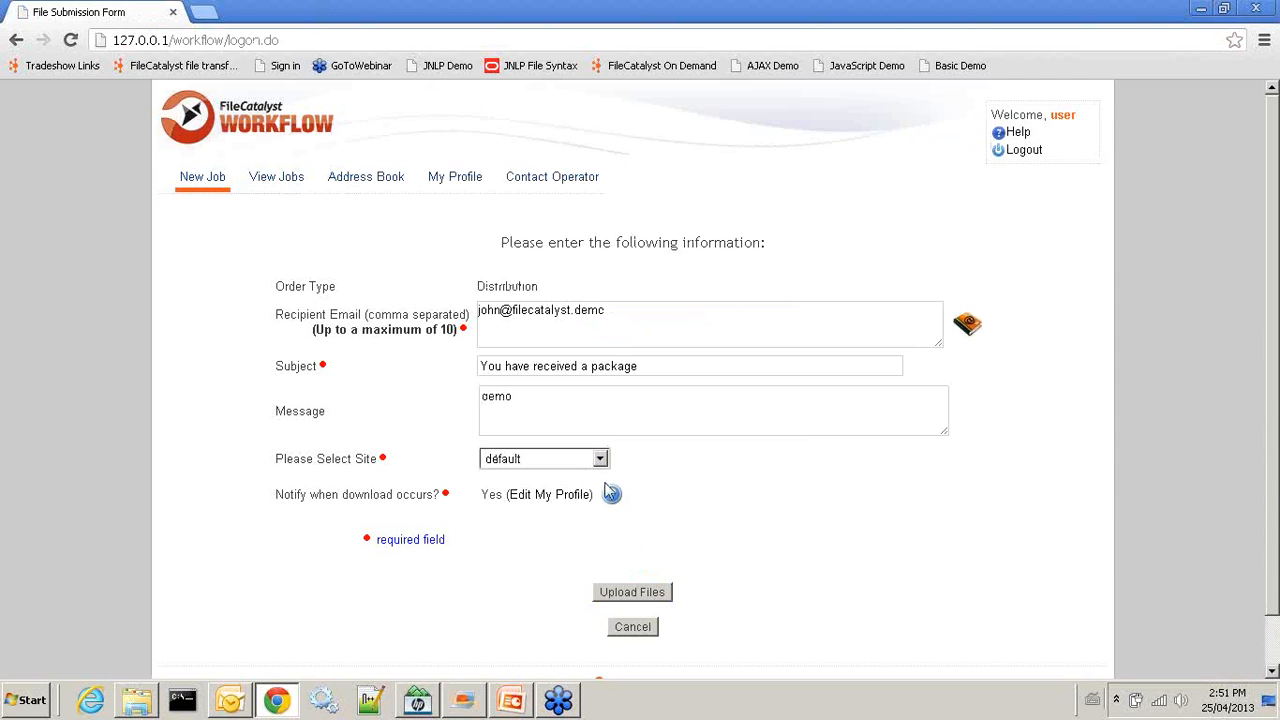
pyautogui.click(1024, 150)
pyautogui.click(617, 262)
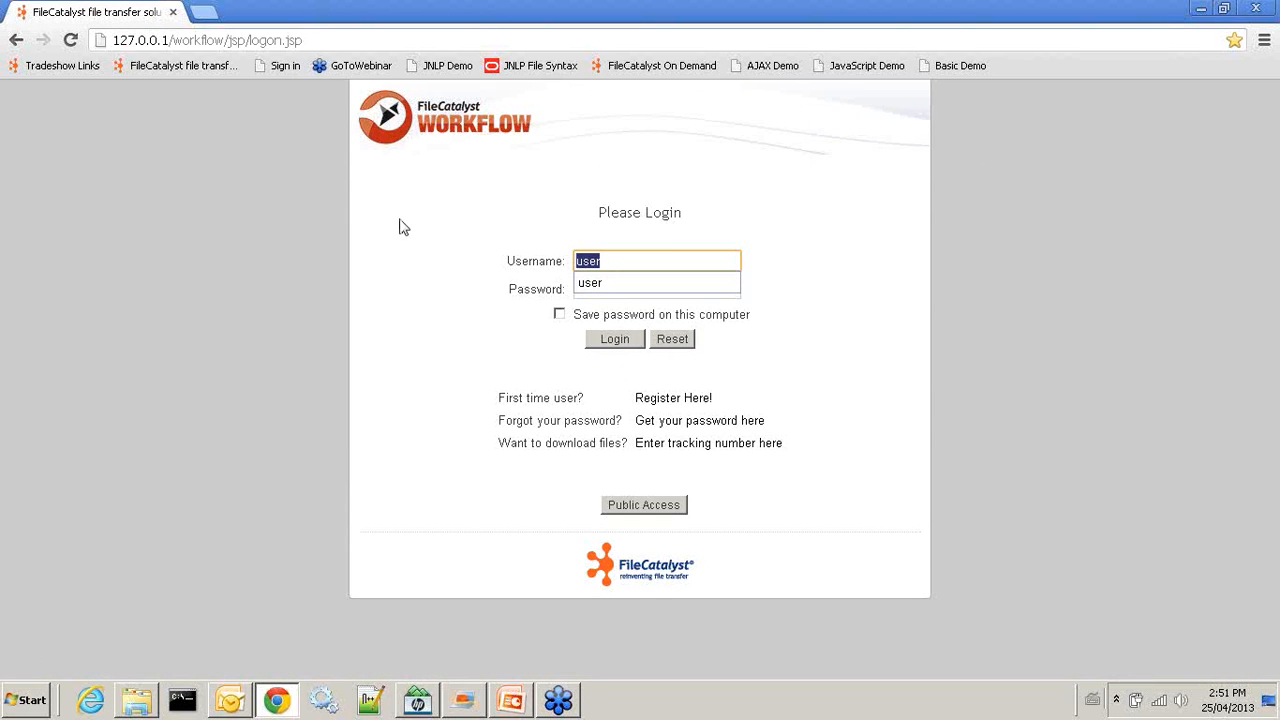
# Log in as administrator 'init'
pyautogui.write('init')
pyautogui.press('Tab')
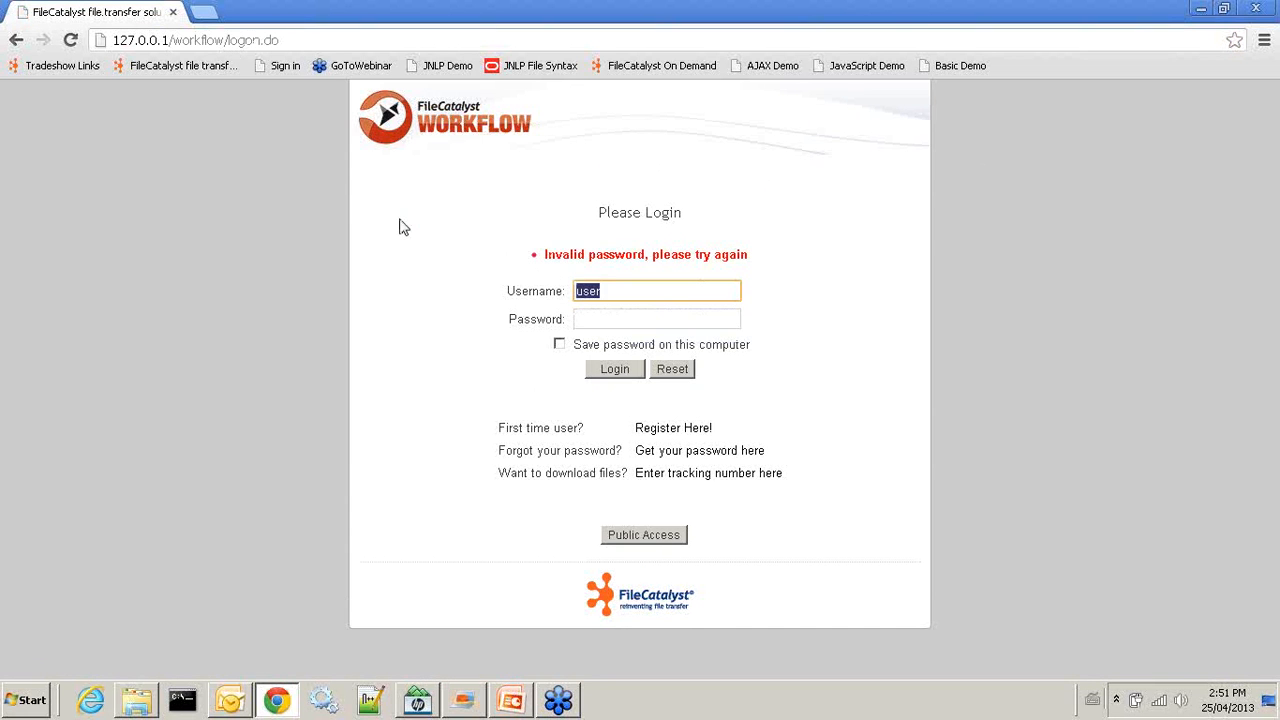
pyautogui.write('init')
pyautogui.press('Tab')
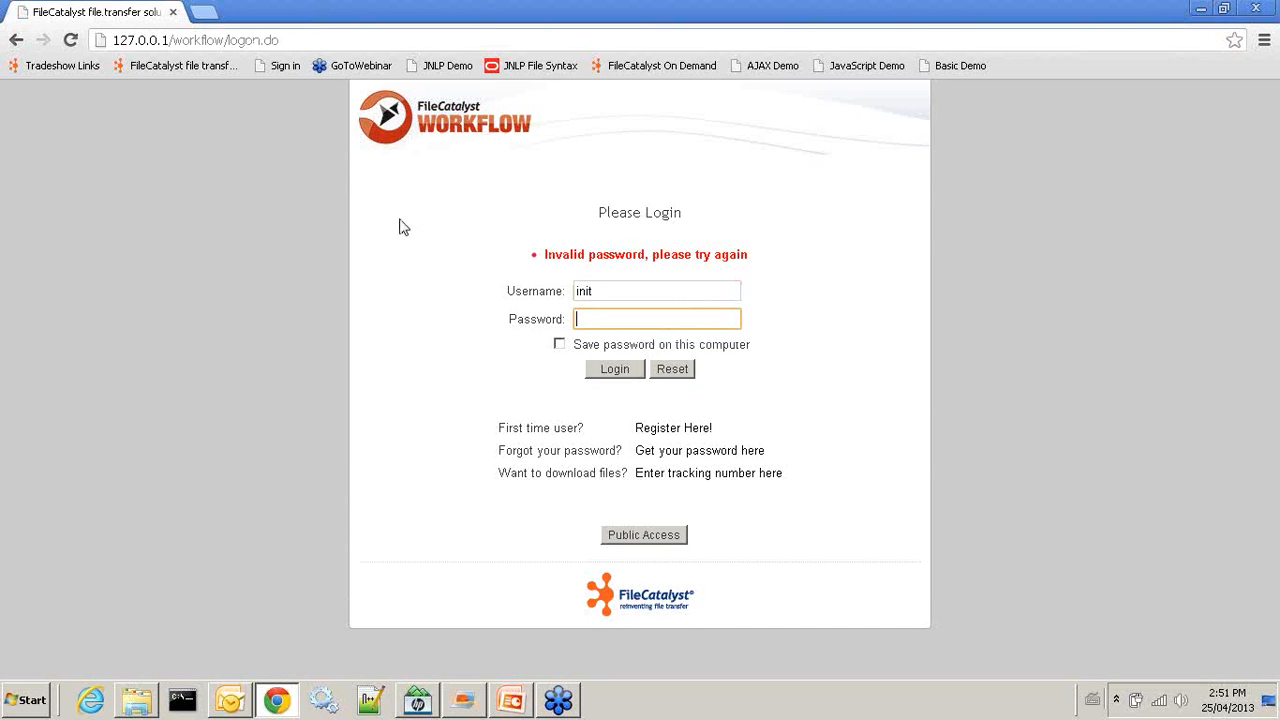
pyautogui.press('Return')
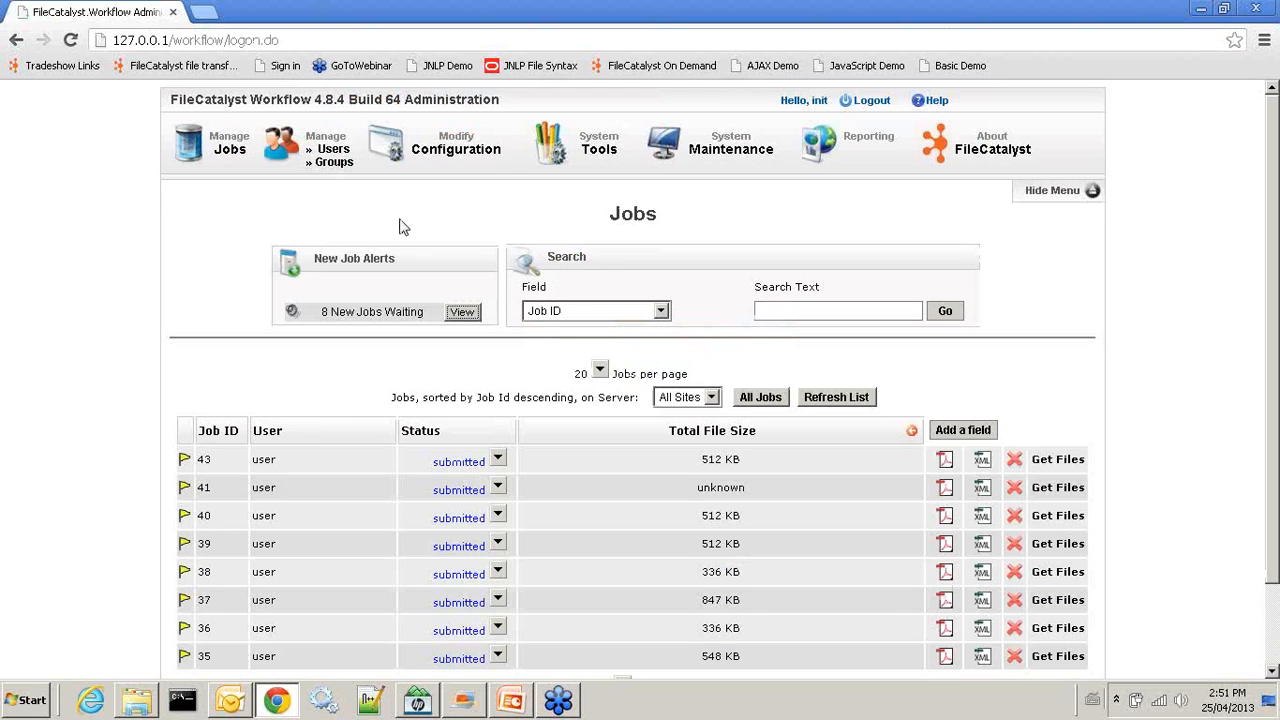
# Delete the Please Select Site field from Form 1 of the Distribution order form
pyautogui.click(449, 152)
pyautogui.scroll(-1, 455, 520)
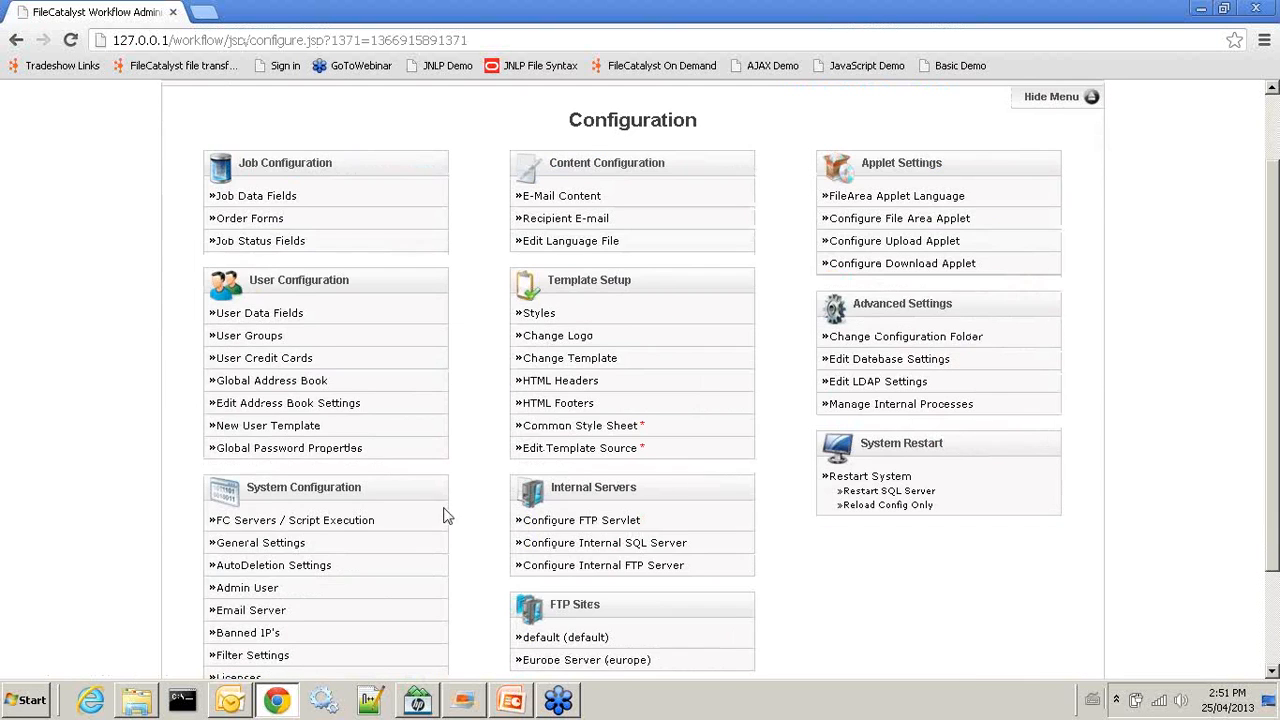
pyautogui.click(257, 218)
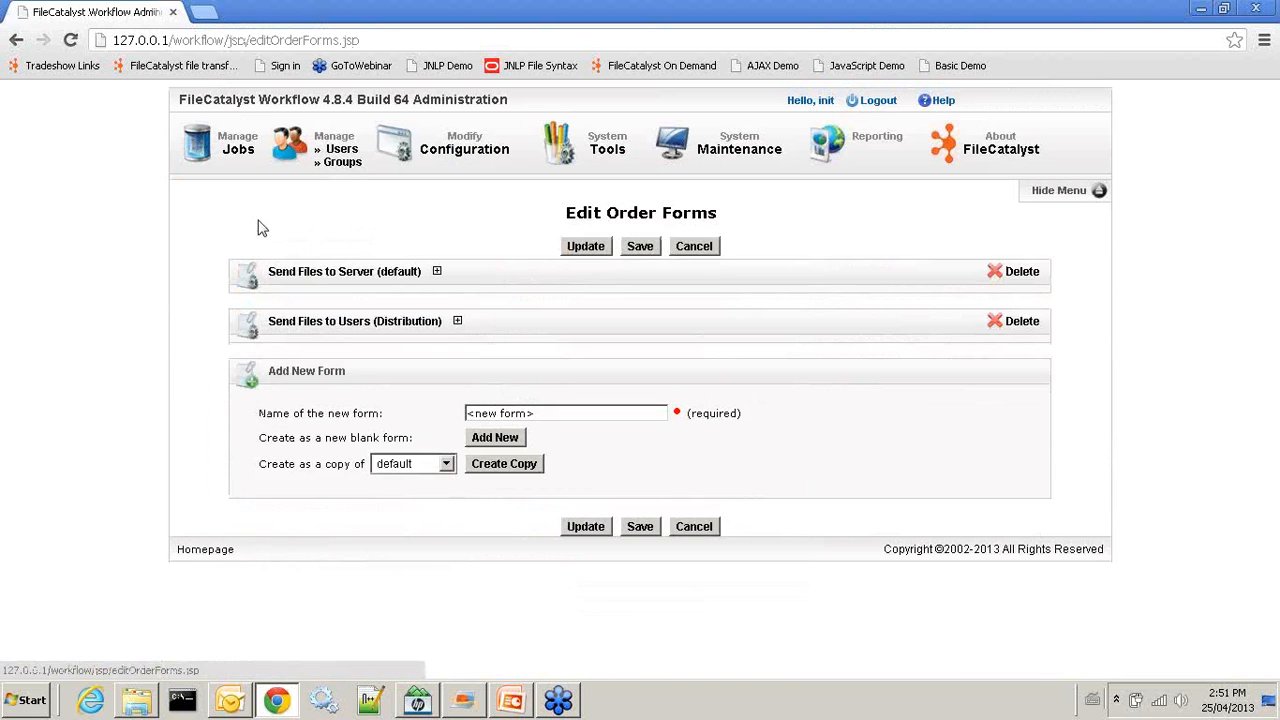
pyautogui.click(316, 321)
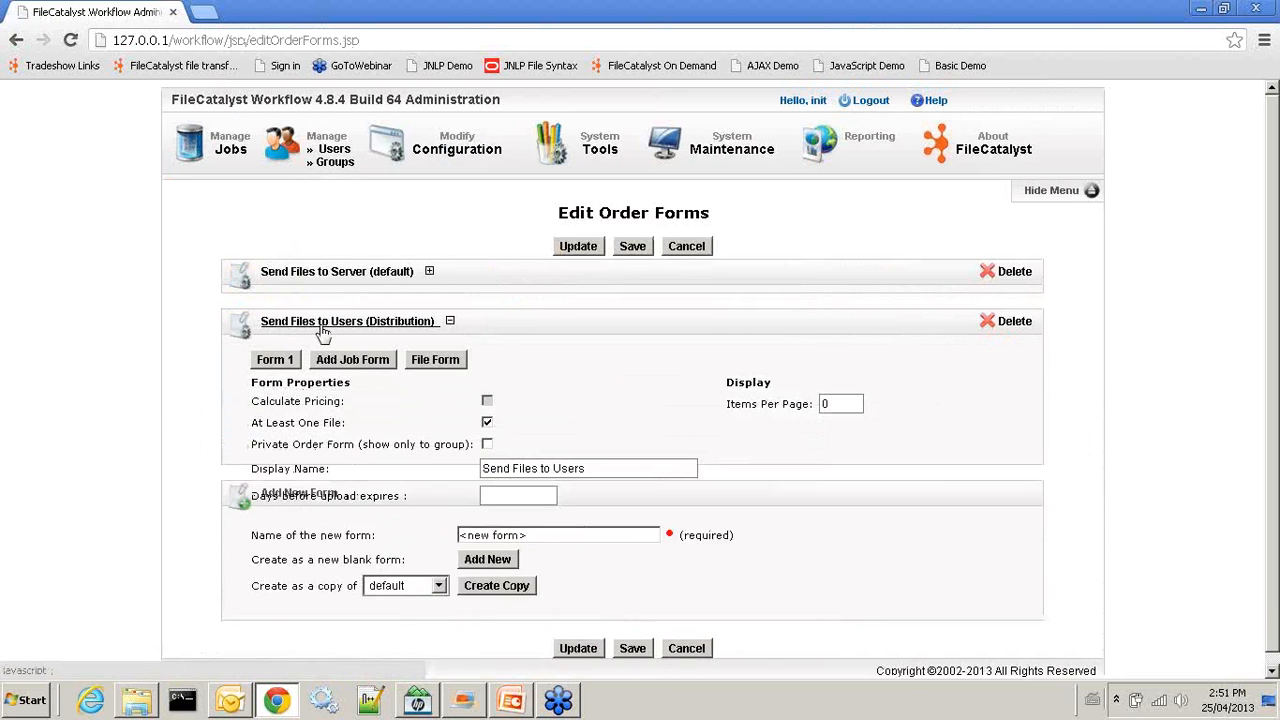
pyautogui.click(265, 358)
pyautogui.scroll(-3, 530, 452)
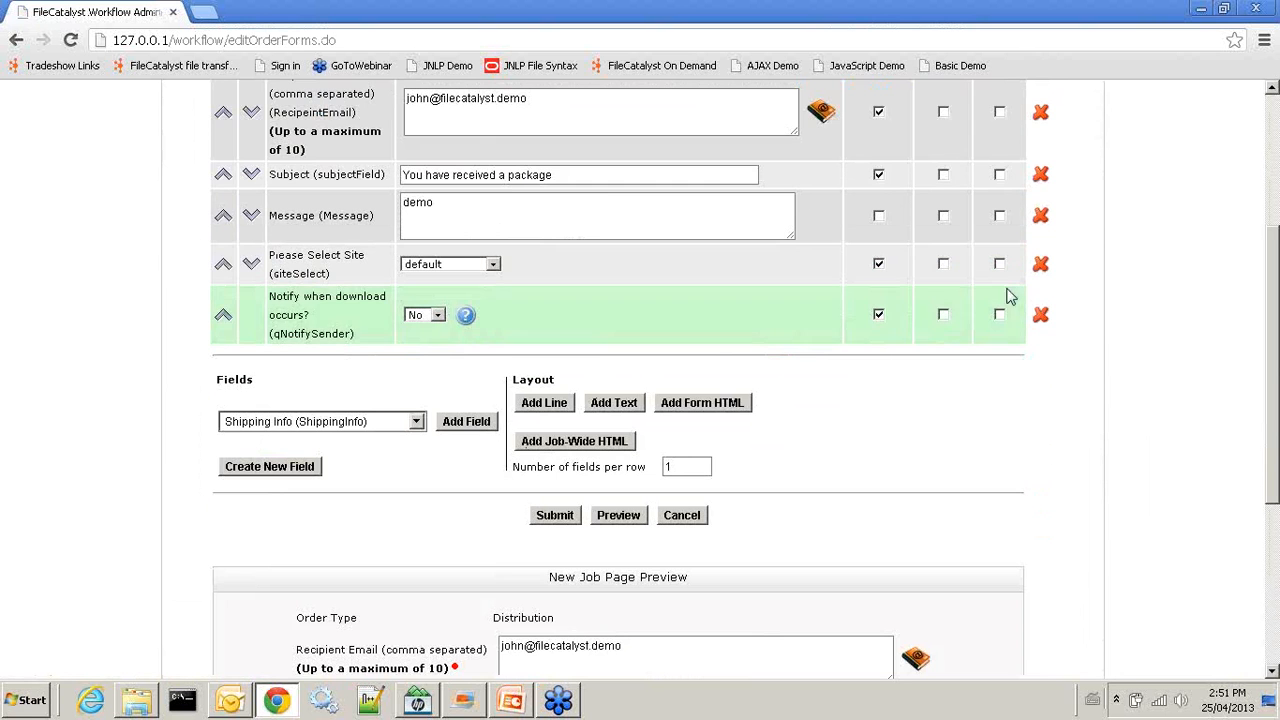
pyautogui.click(1041, 263)
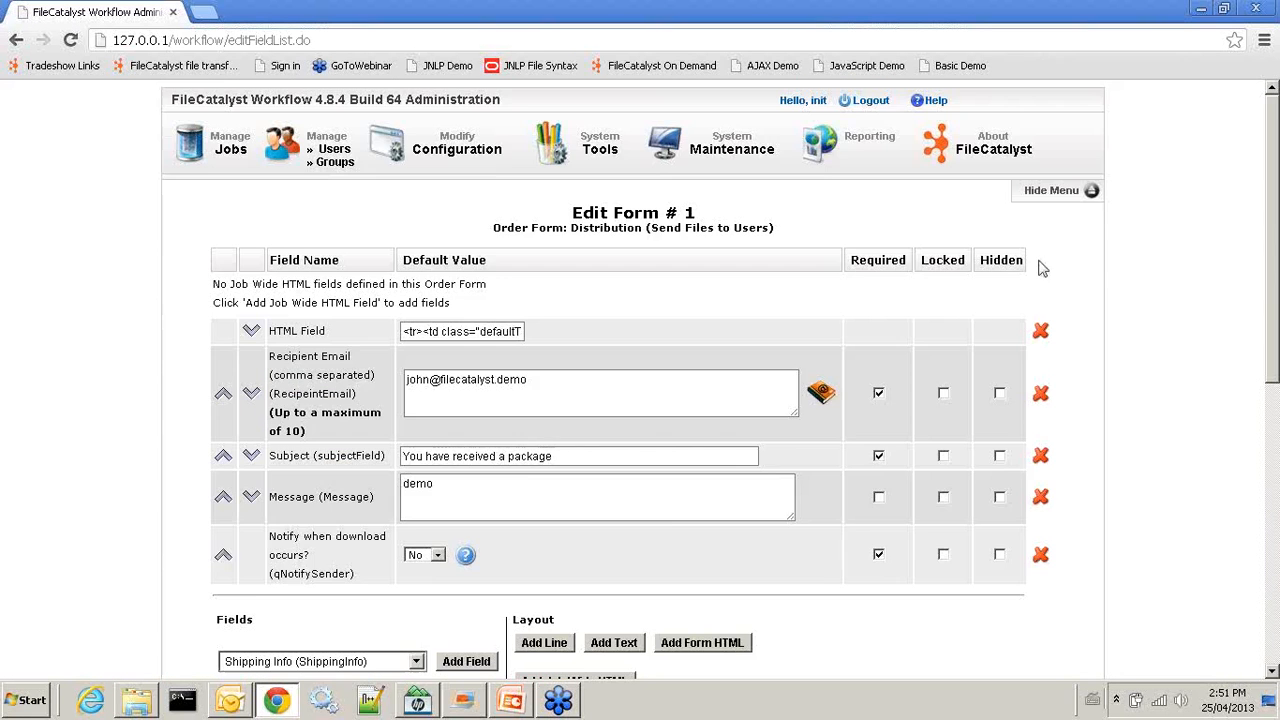
# Submit the Distribution form, save the configuration, and log out of the administrator account
pyautogui.scroll(-2, 667, 511)
pyautogui.scroll(-4, 667, 511)
pyautogui.click(556, 292)
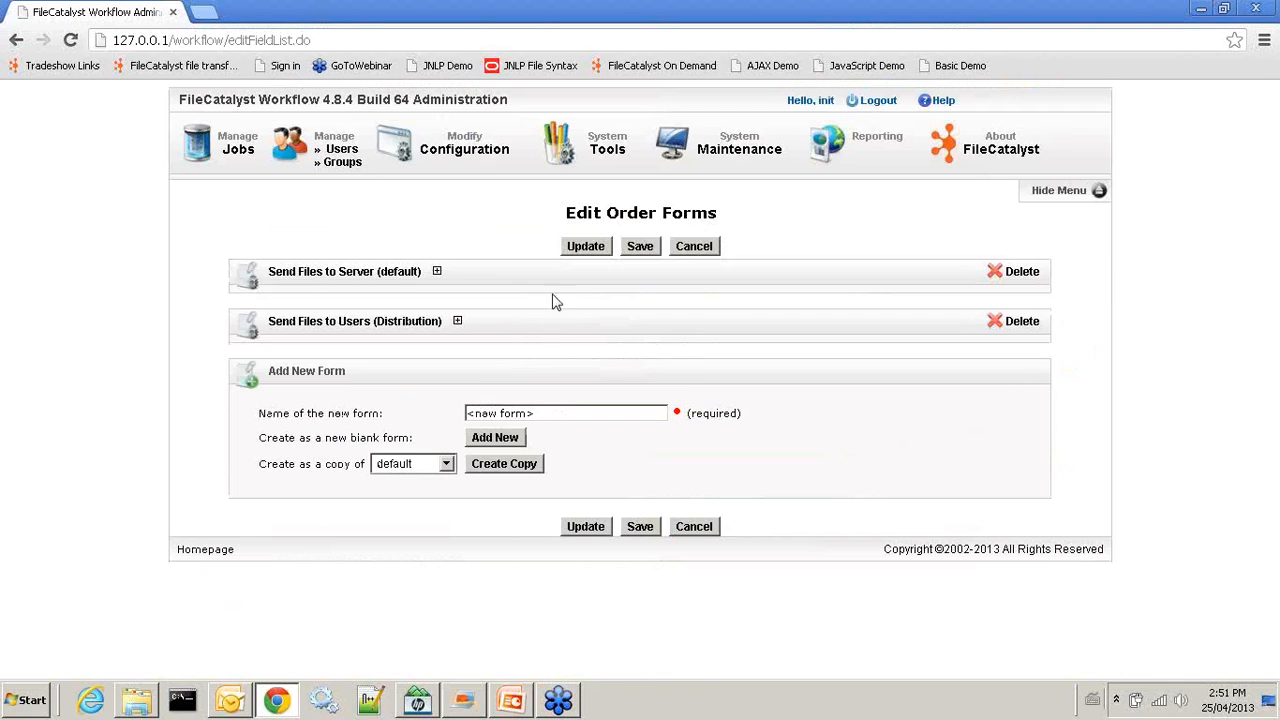
pyautogui.click(640, 528)
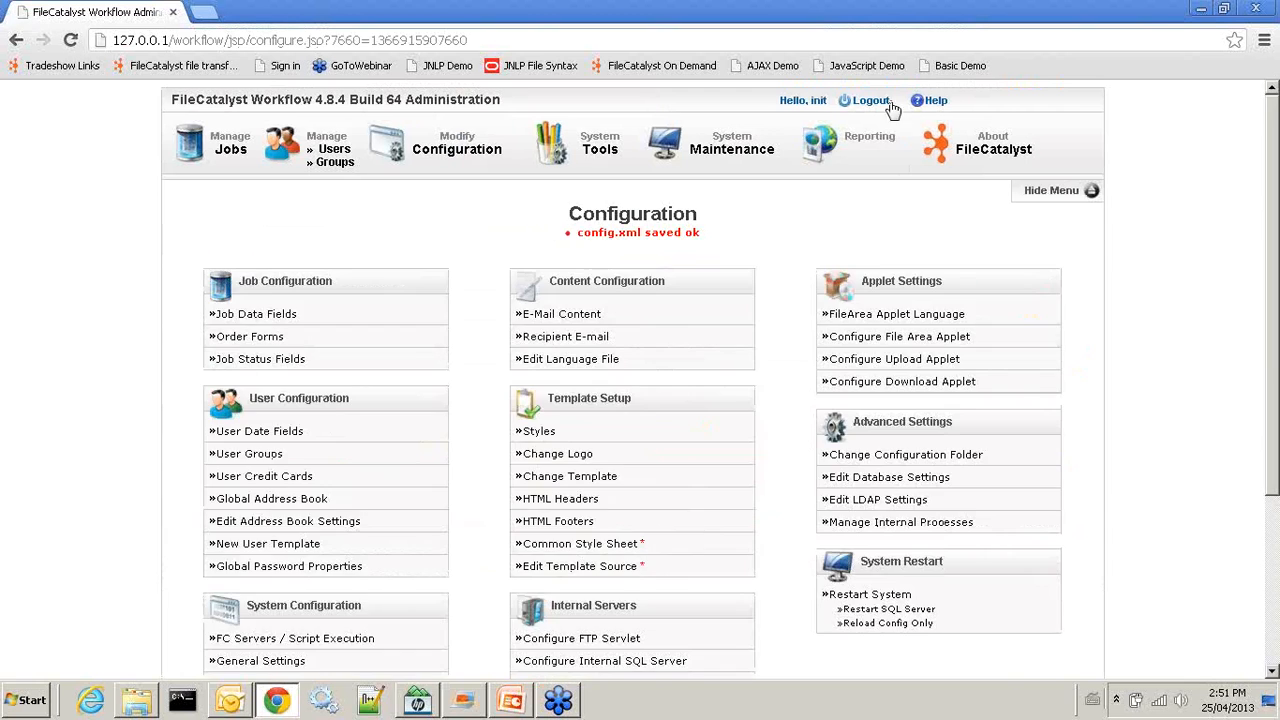
pyautogui.click(879, 108)
pyautogui.click(596, 292)
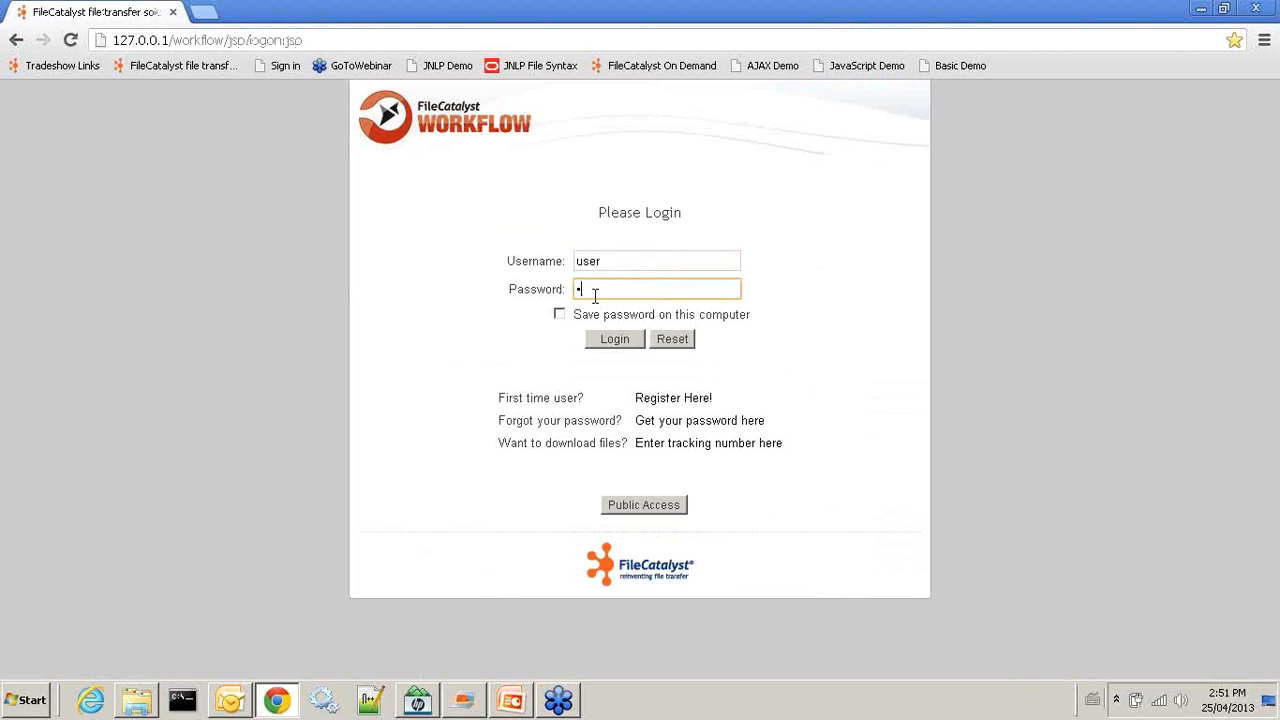
pyautogui.click(614, 339)
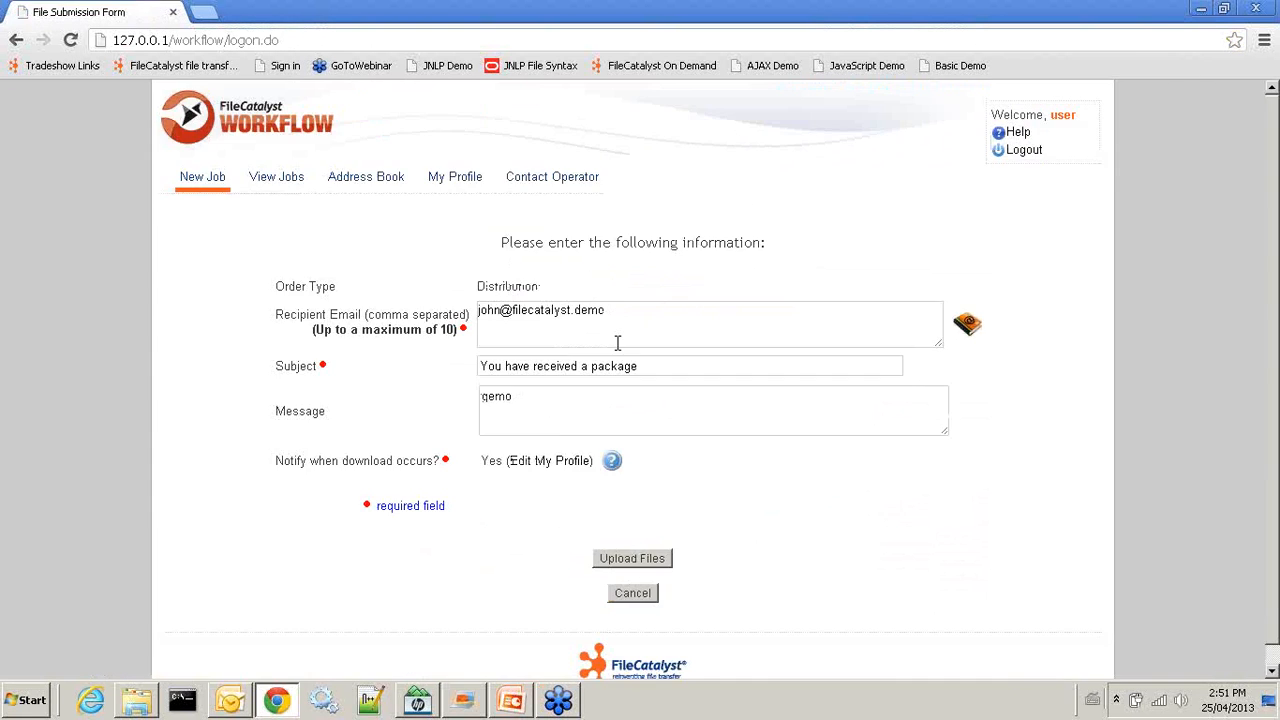
pyautogui.scroll(-1, 649, 403)
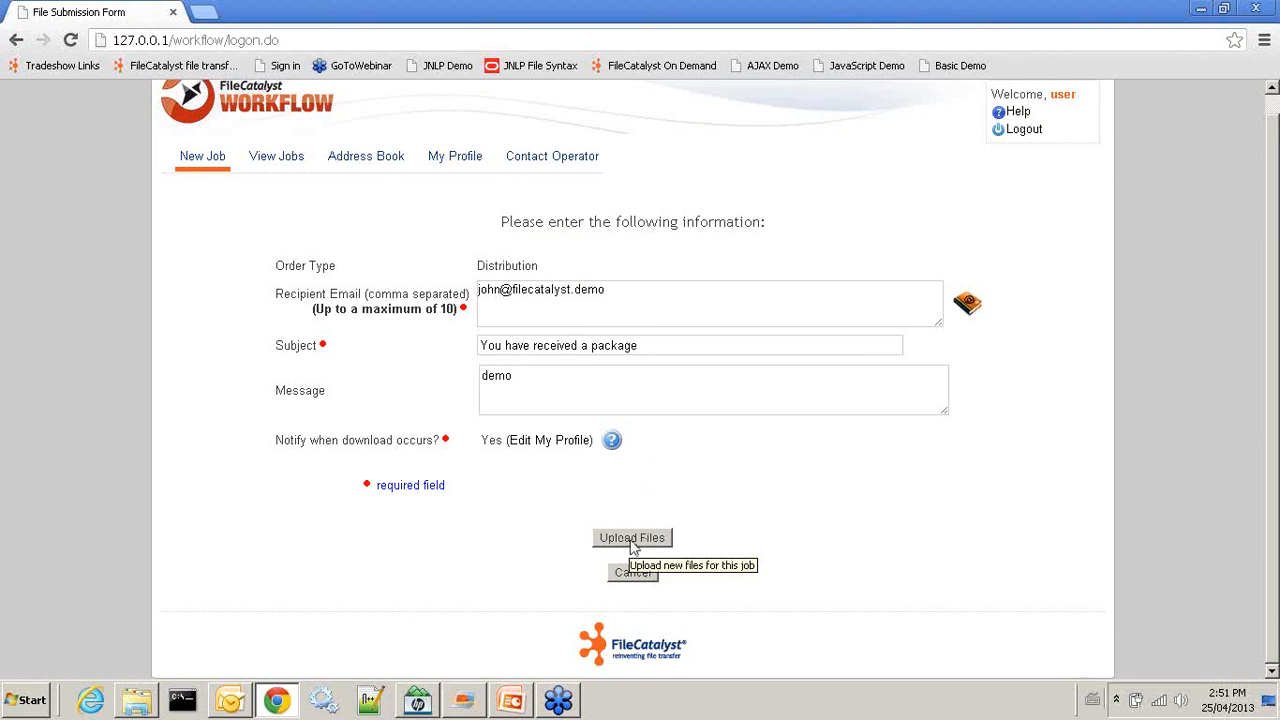
pyautogui.scroll(1, 531, 160)
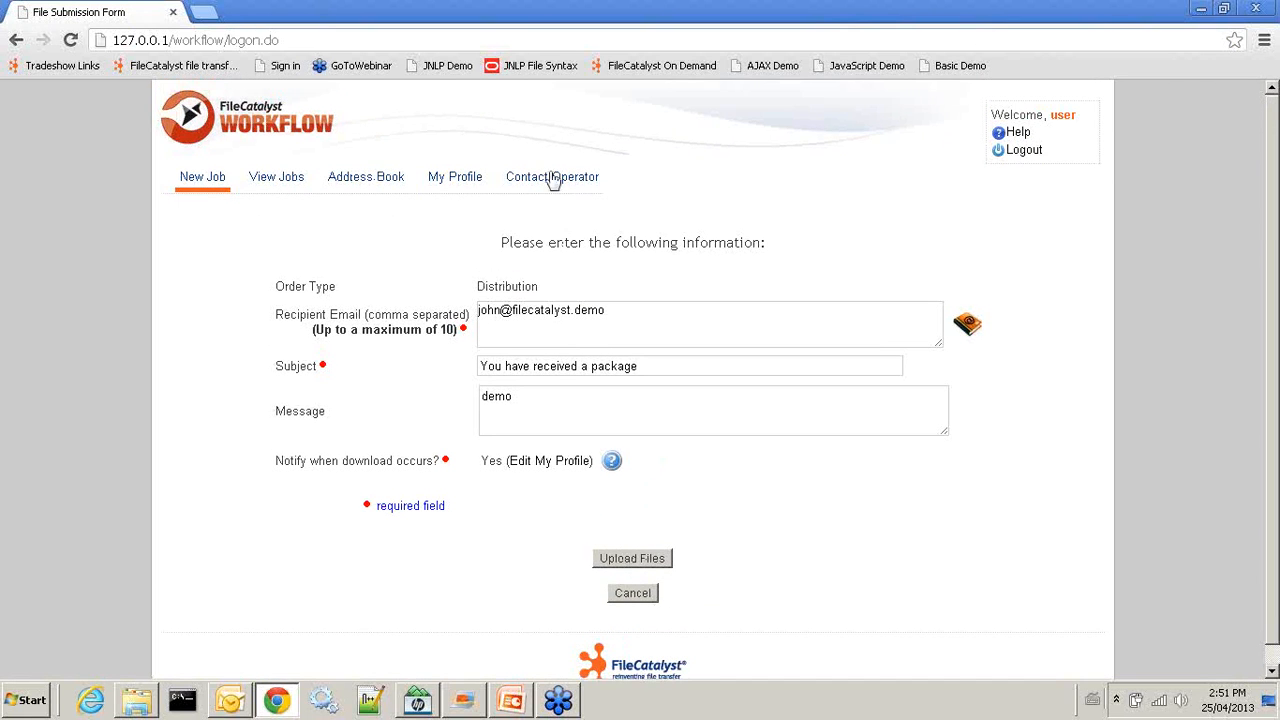
pyautogui.click(1030, 150)
pyautogui.click(611, 289)
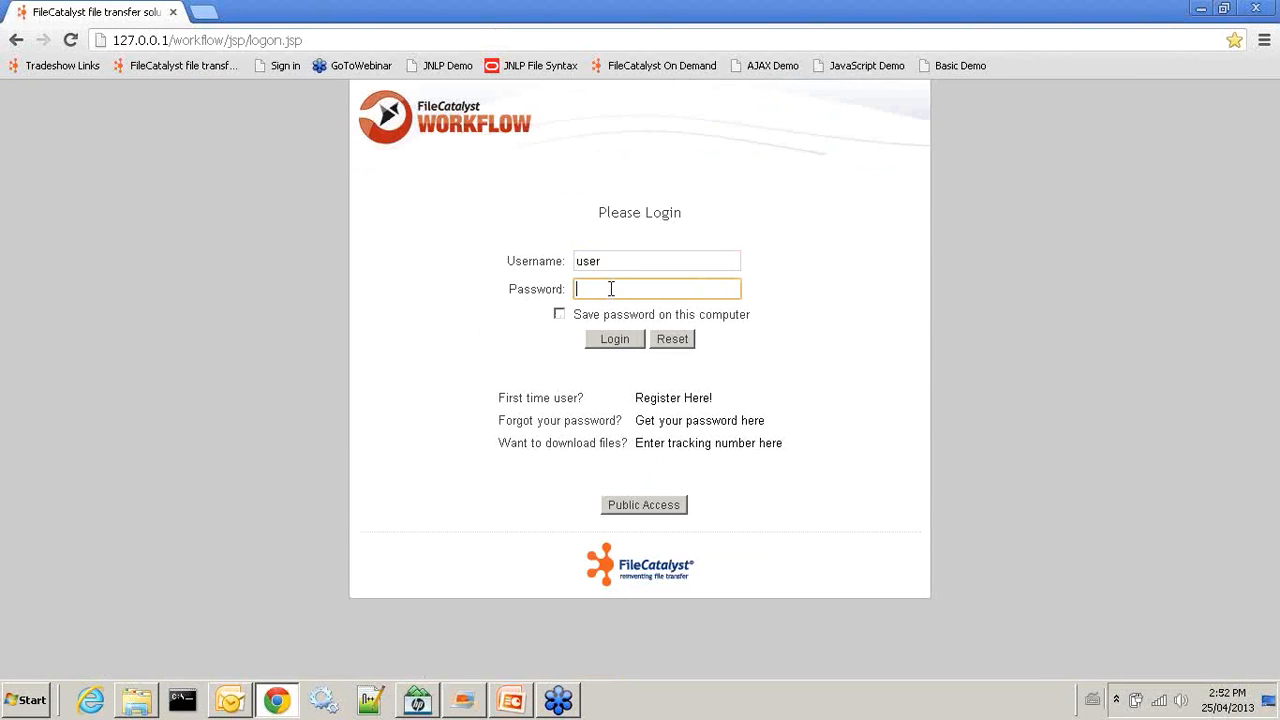
# Log in as administrator 'init', correcting the mistyped username
pyautogui.doubleClick(621, 259)
pyautogui.write('i')
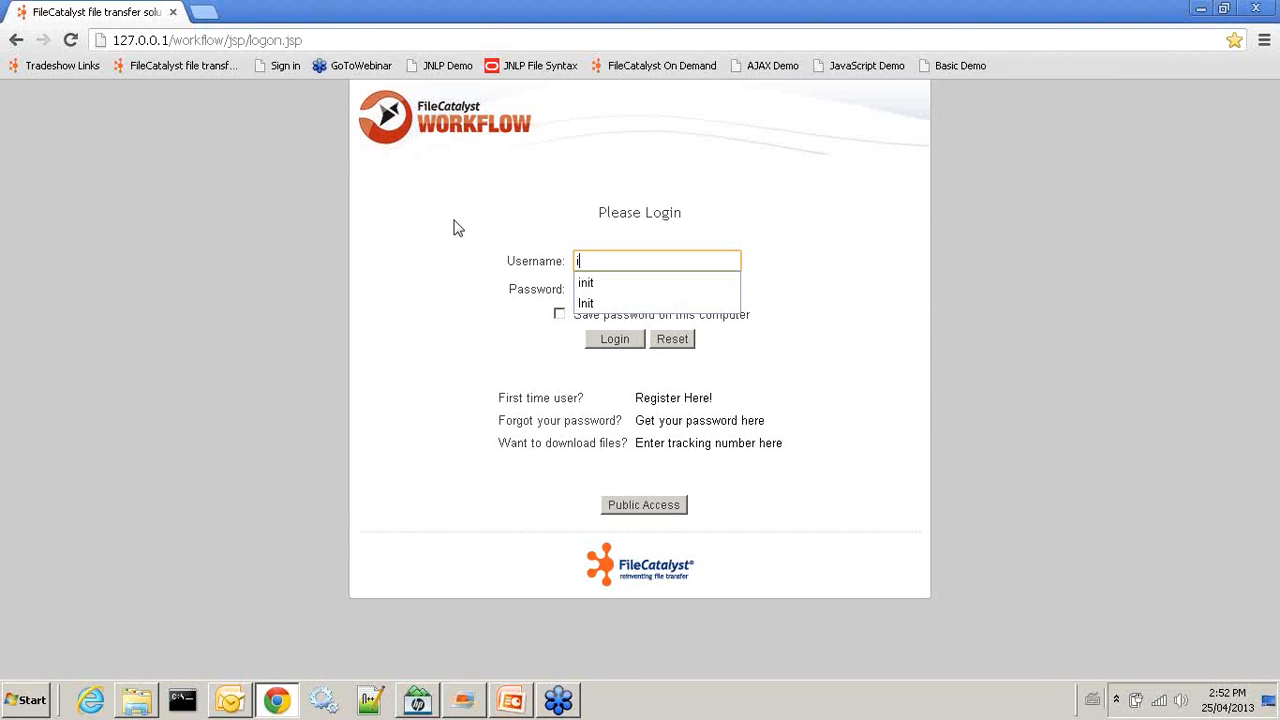
pyautogui.write('n')
pyautogui.press('BackSpace')
pyautogui.press('BackSpace')
pyautogui.write('init')
pyautogui.press('Tab')
pyautogui.write('init')
pyautogui.press('Return')
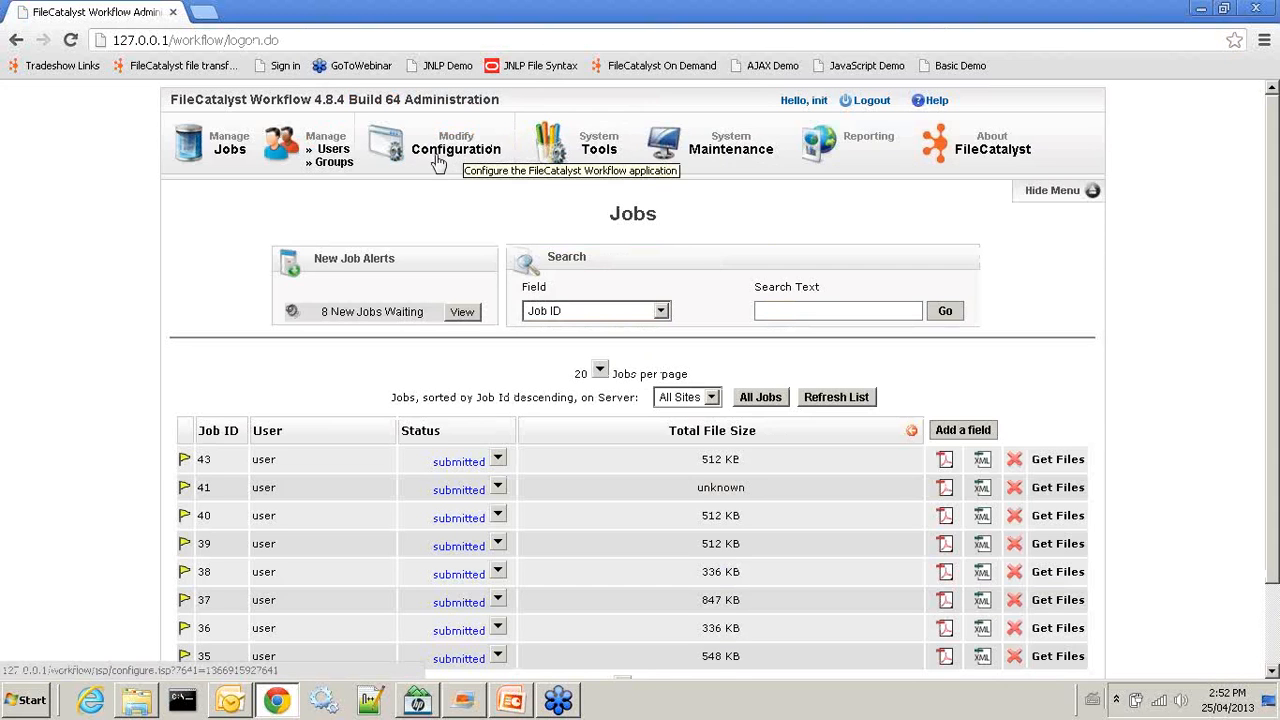
# Turn on Share Folder for the uploads group and save it
pyautogui.click(335, 162)
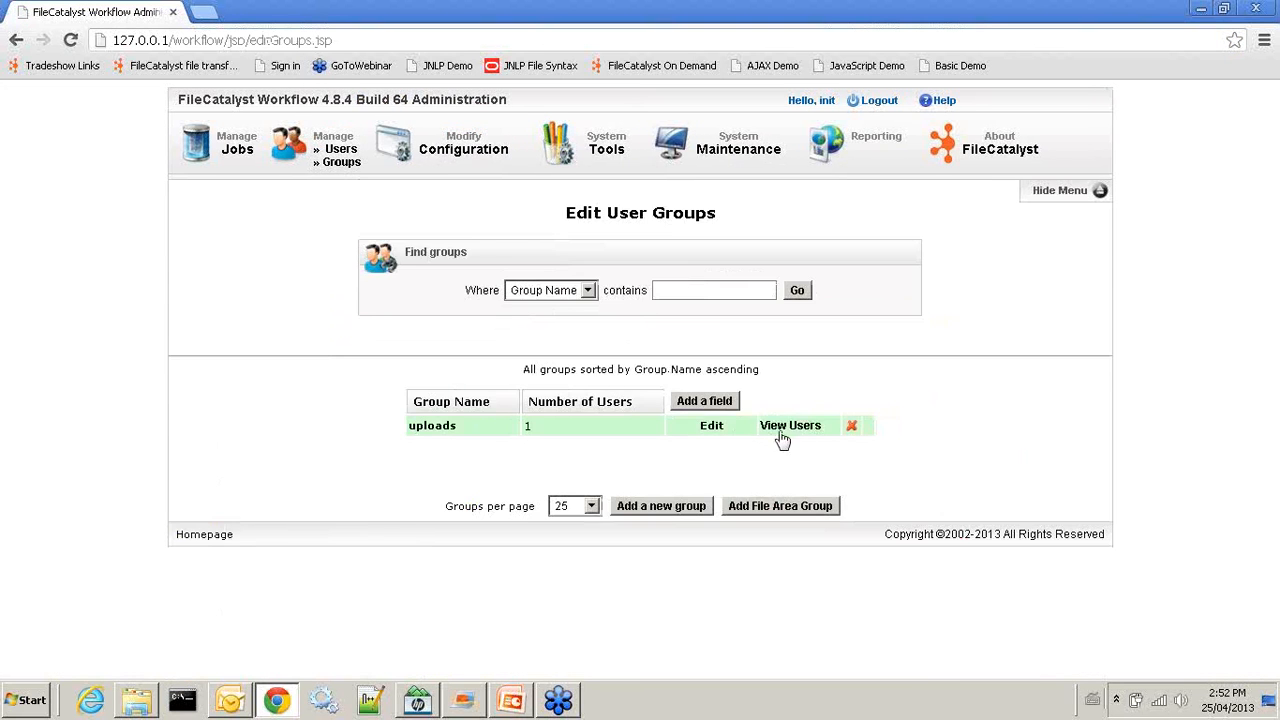
pyautogui.click(712, 427)
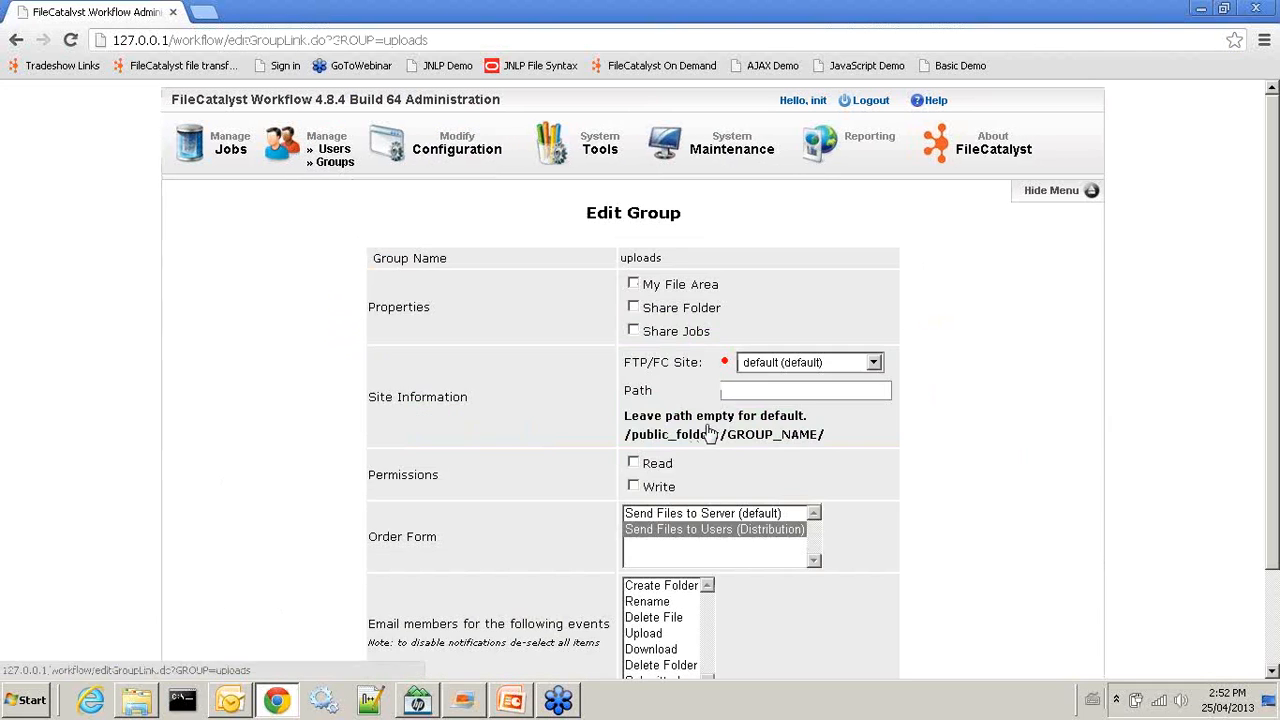
pyautogui.click(633, 307)
pyautogui.scroll(-2, 940, 516)
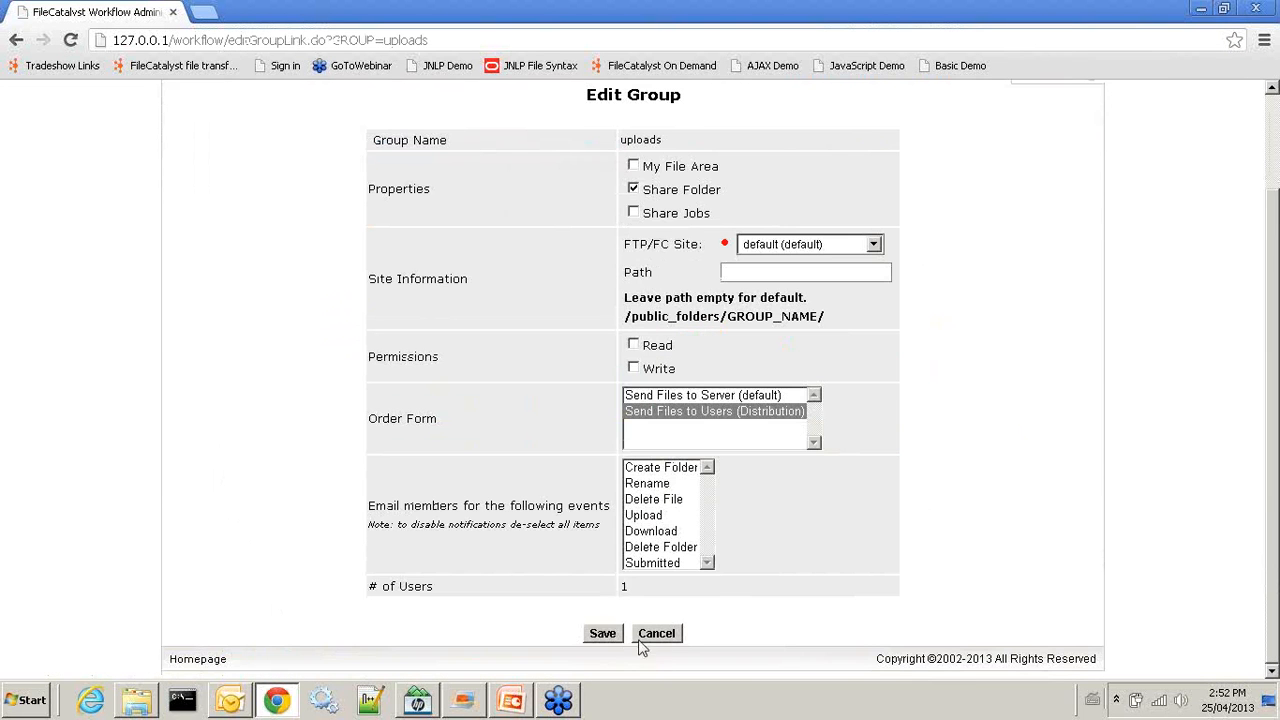
pyautogui.click(603, 636)
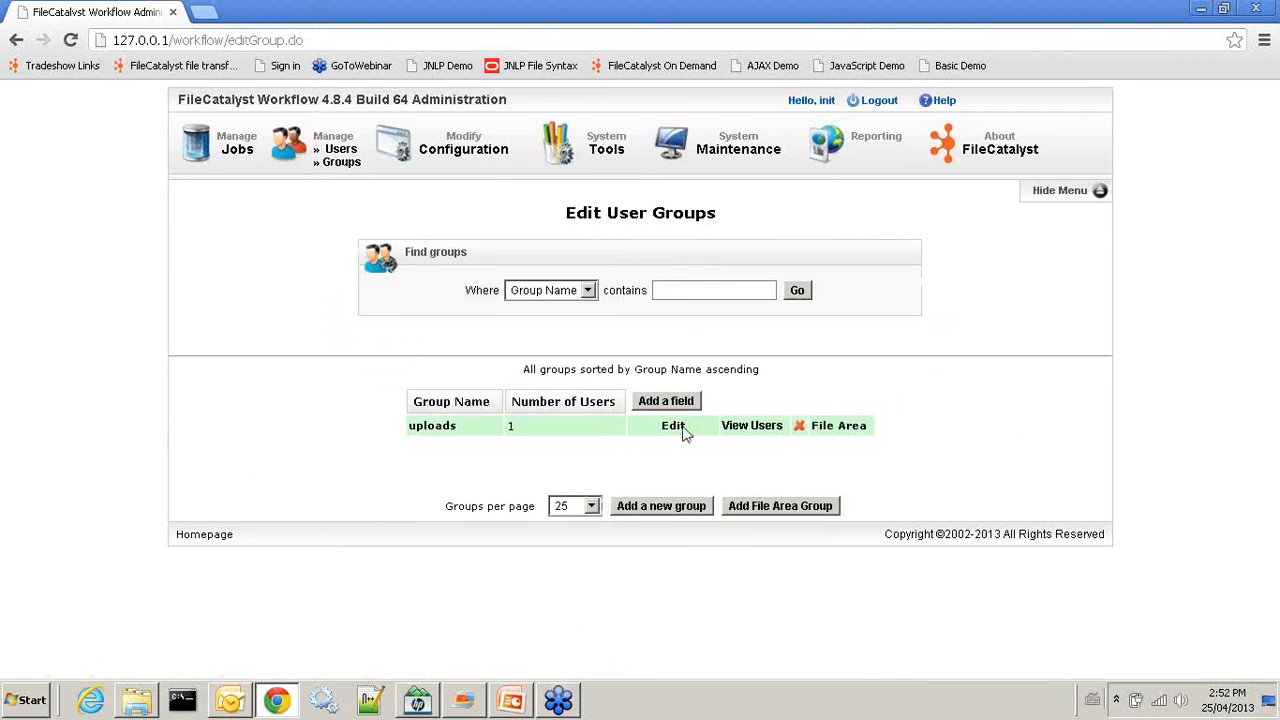
# Give the uploads group Read and Write permissions, save, and log out
pyautogui.click(686, 426)
pyautogui.click(633, 462)
pyautogui.click(633, 487)
pyautogui.scroll(-2, 860, 537)
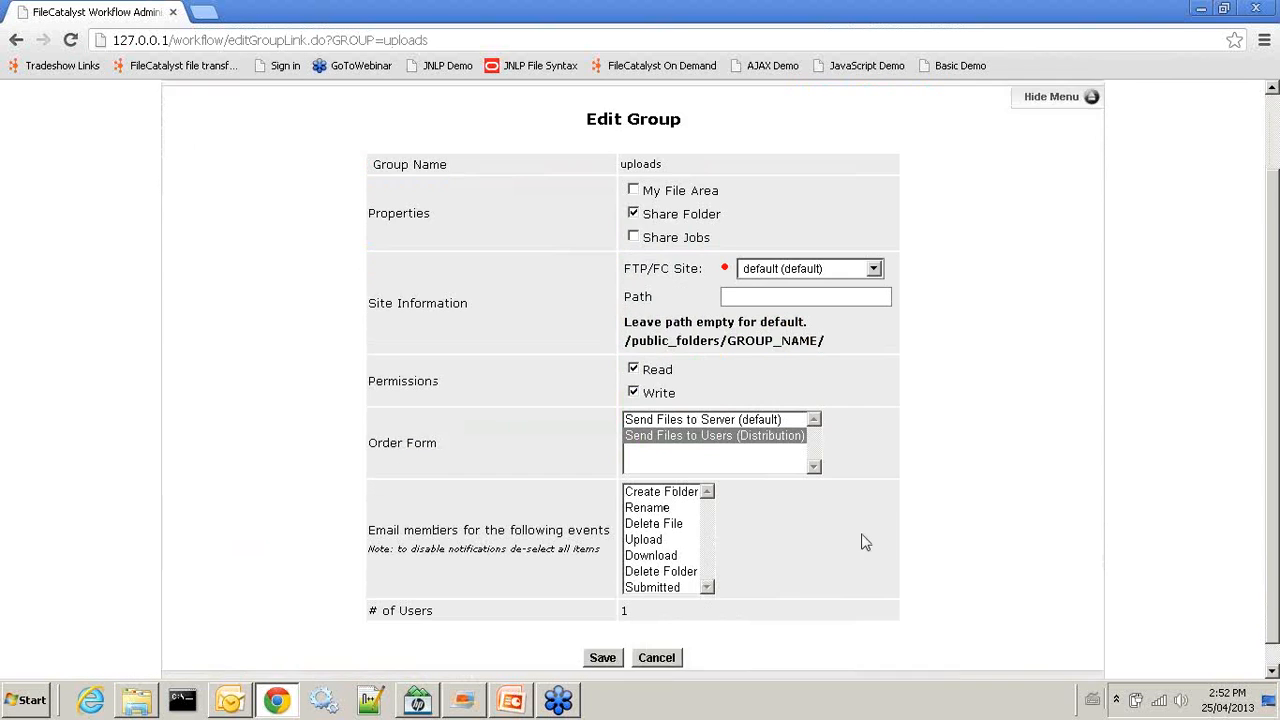
pyautogui.click(606, 637)
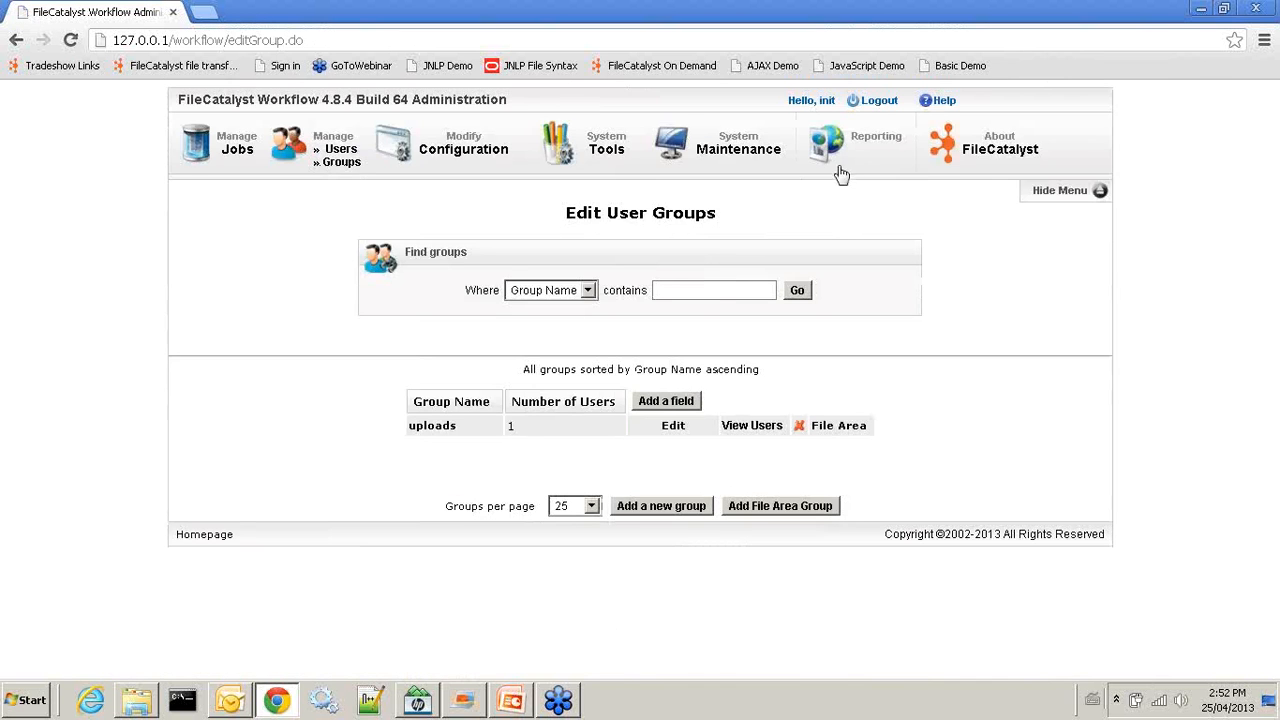
pyautogui.click(880, 101)
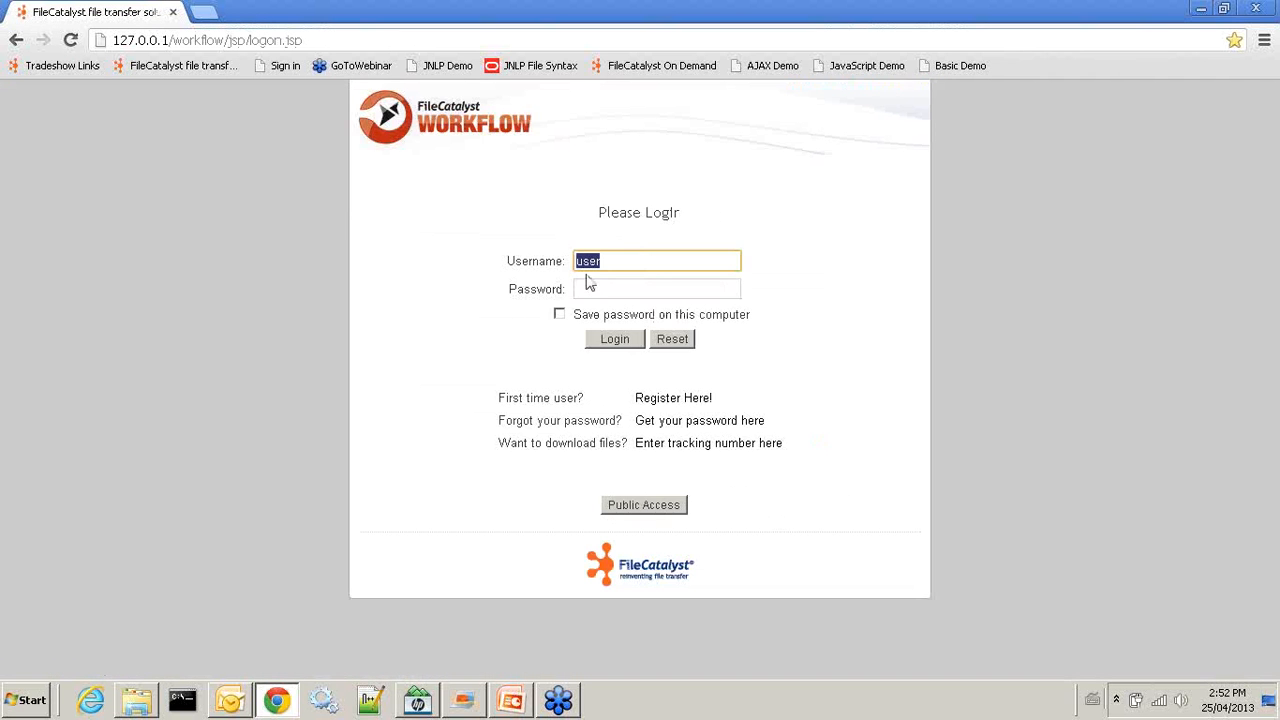
# Sign in as the regular user, start a new job, and open the uploads Group File Area
pyautogui.click(596, 289)
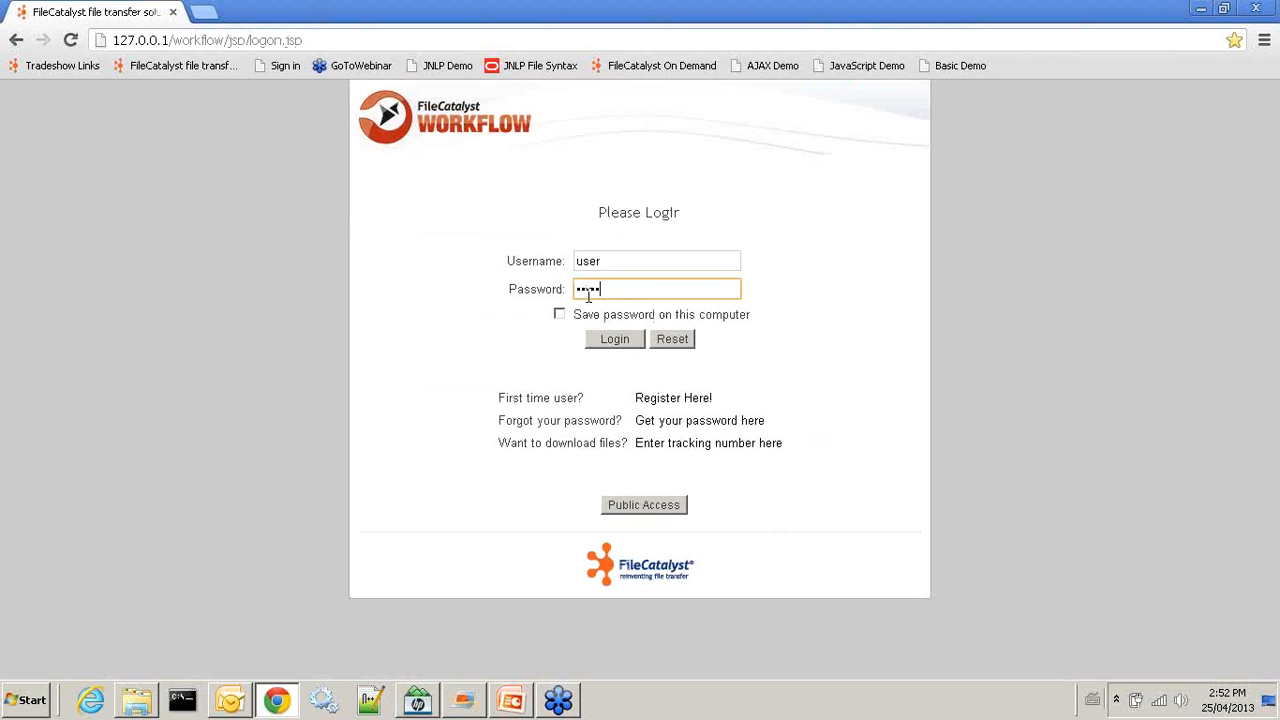
pyautogui.click(611, 342)
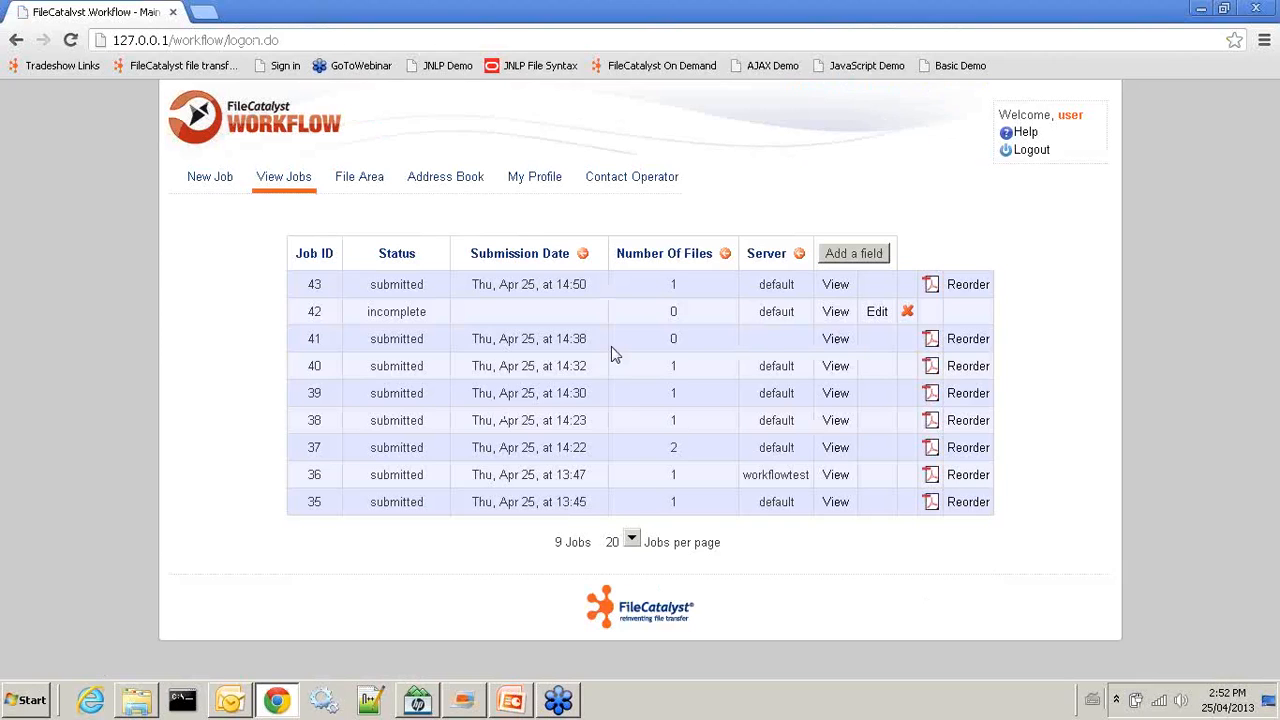
pyautogui.click(196, 188)
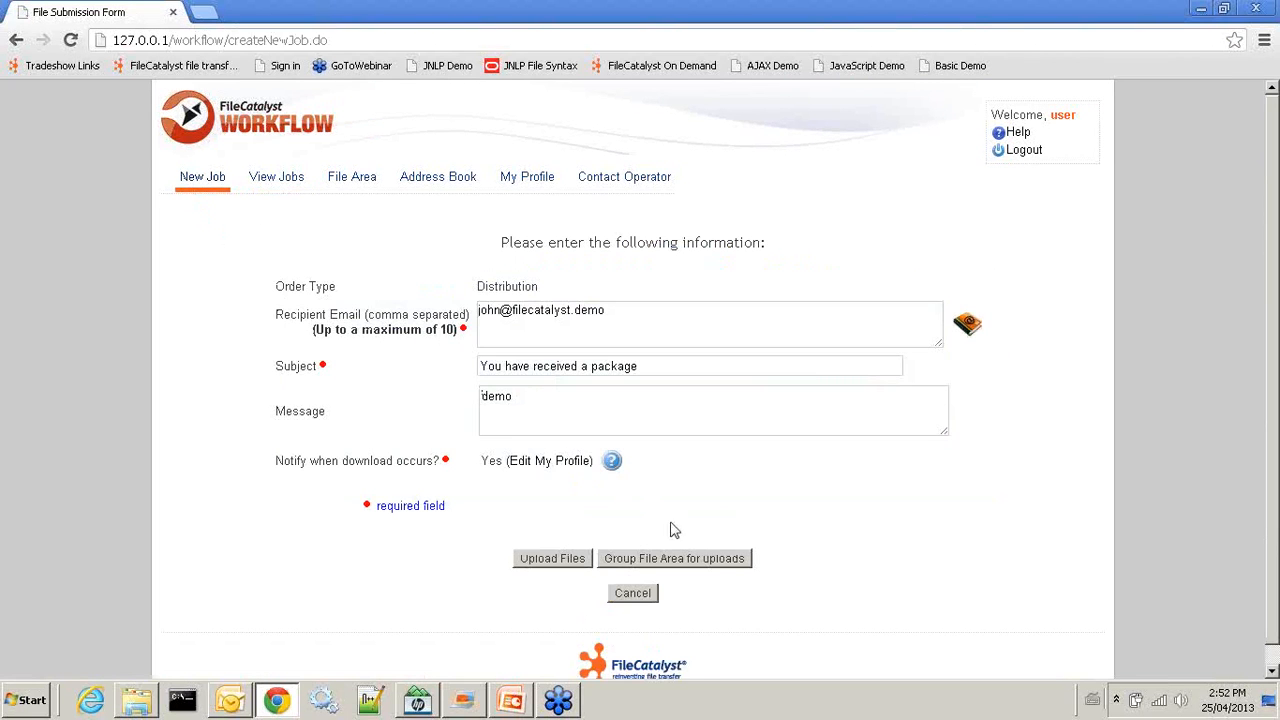
pyautogui.click(716, 564)
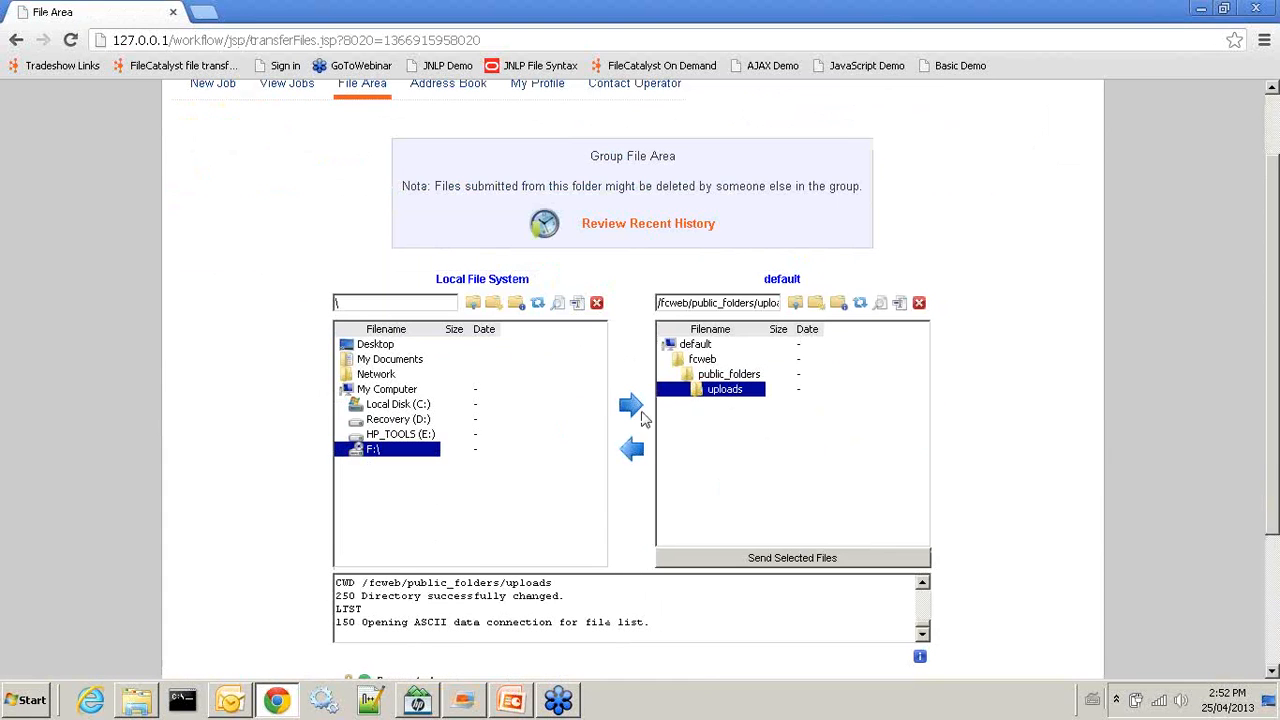
# Upload FileCatalyst_Central, Webmail and Workflow PDFs from My Documents to the uploads folder
pyautogui.click(398, 405)
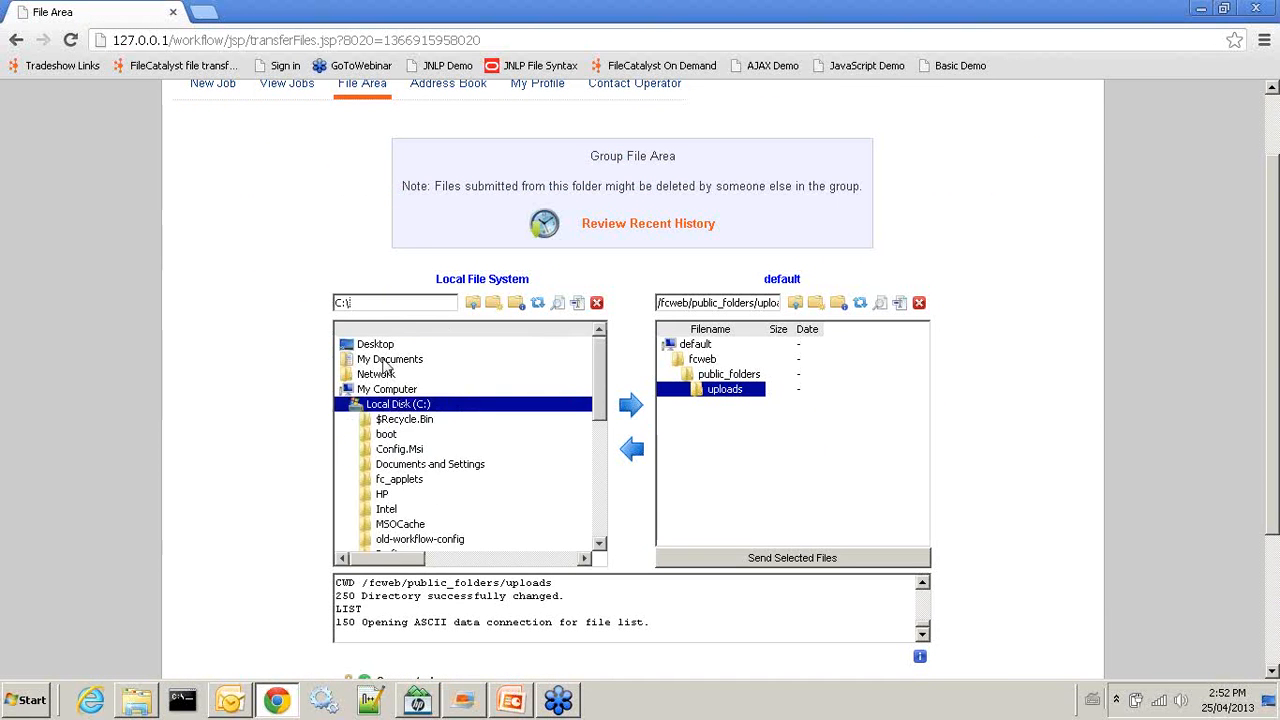
pyautogui.click(384, 362)
pyautogui.click(420, 511)
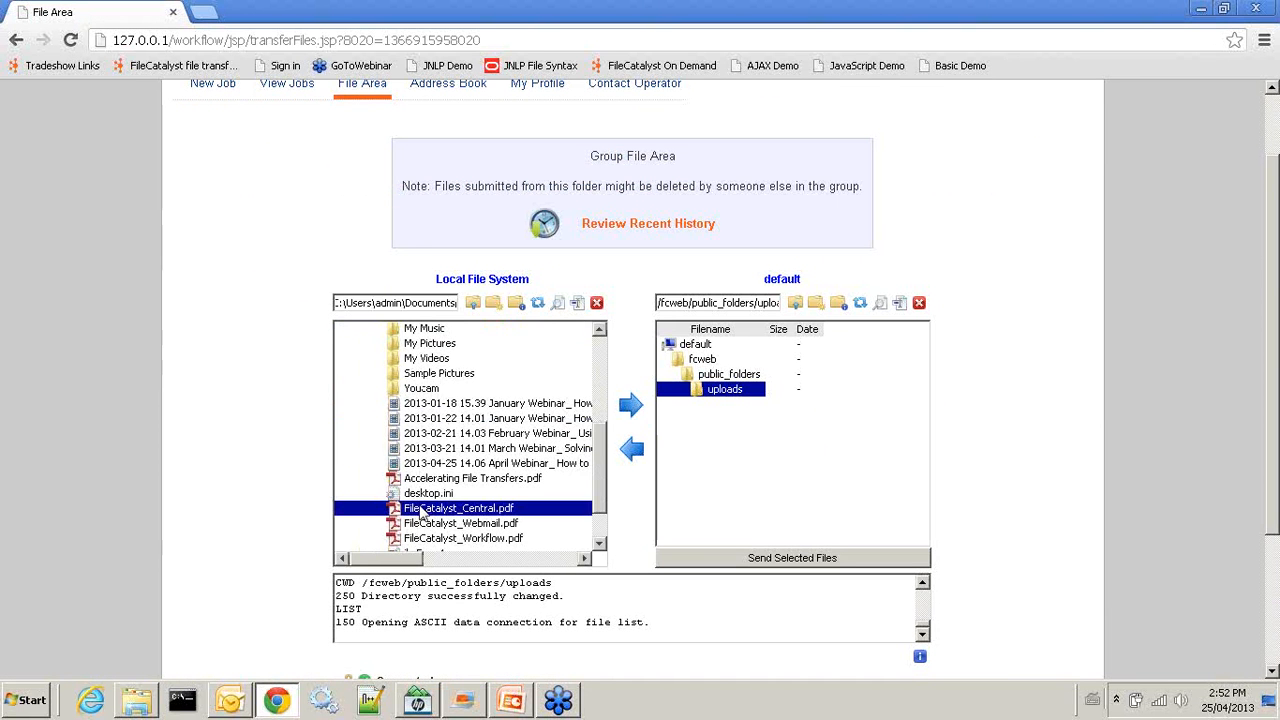
pyautogui.keyDown('shift'); pyautogui.click(420, 538); pyautogui.keyUp('shift')
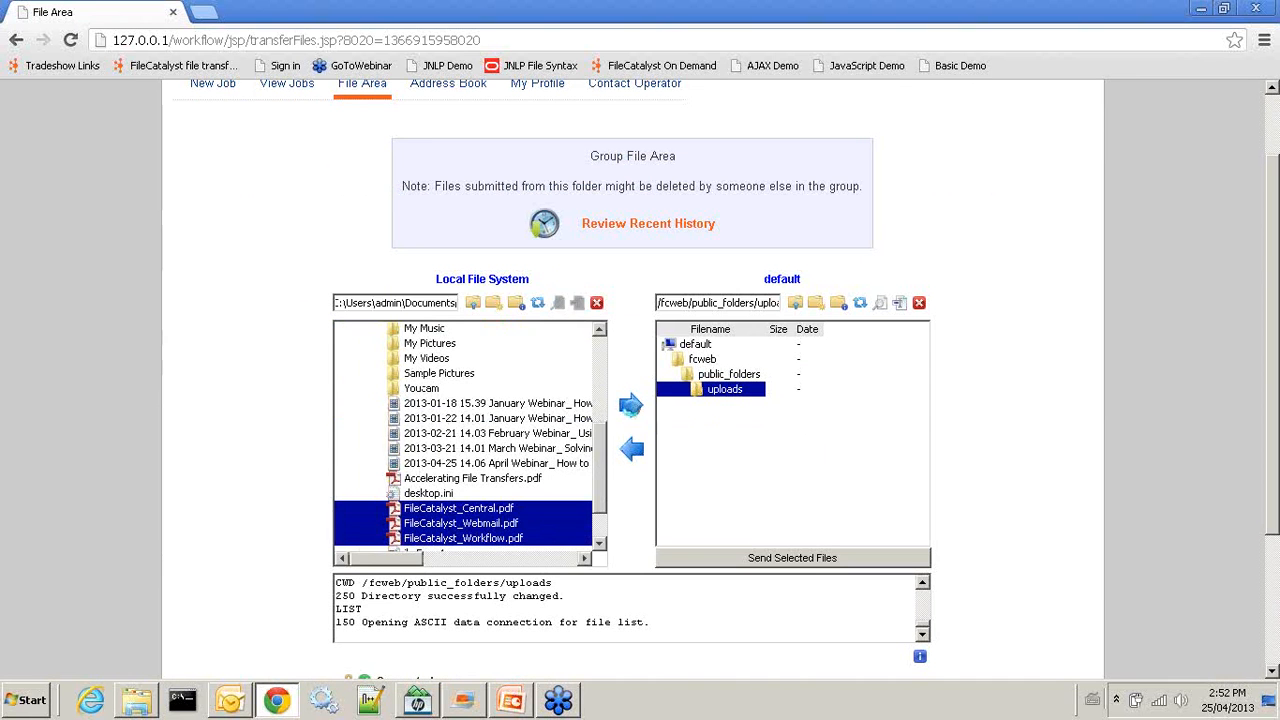
pyautogui.click(631, 410)
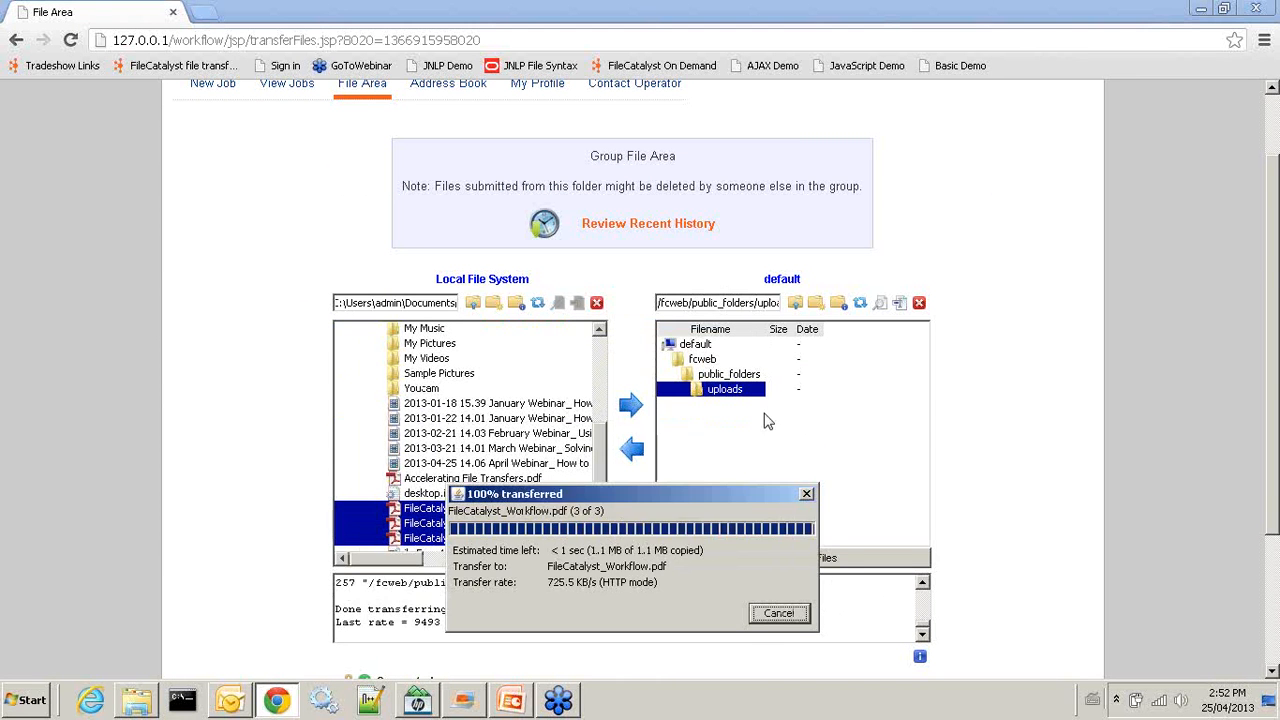
# Attach the three uploaded PDFs from the server uploads folder to job 44
pyautogui.click(765, 406)
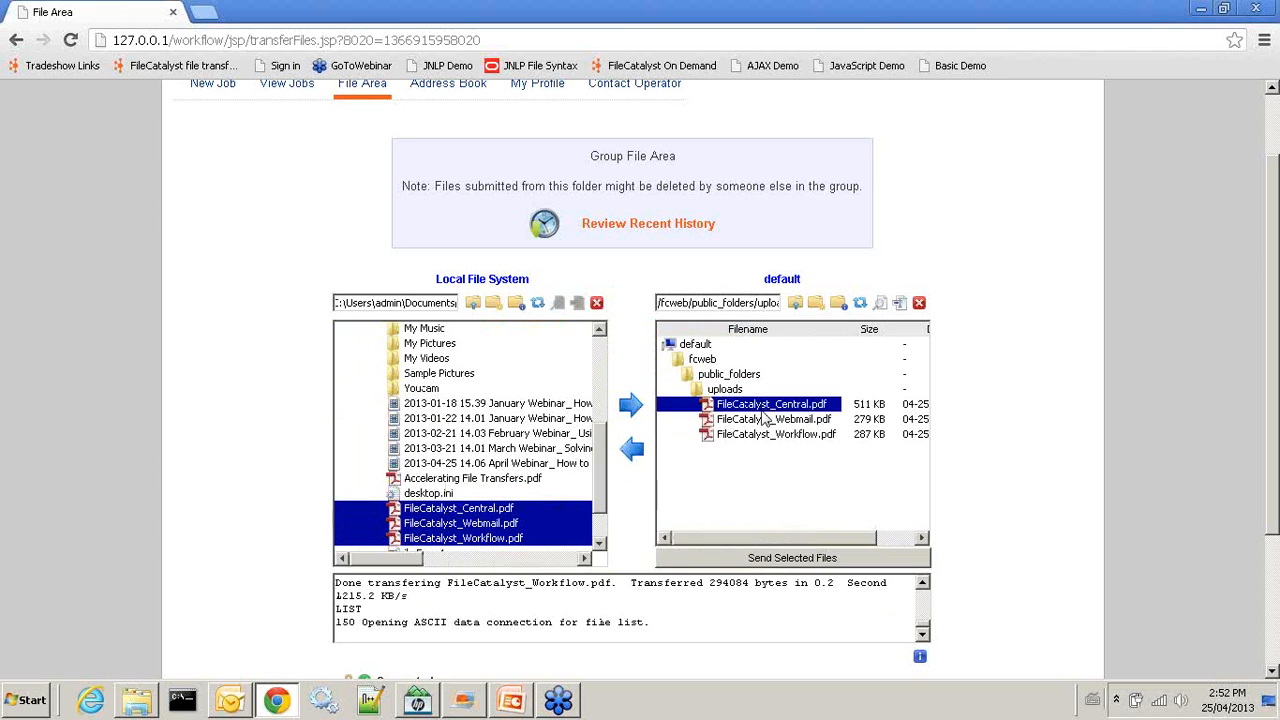
pyautogui.keyDown('shift'); pyautogui.click(765, 435); pyautogui.keyUp('shift')
pyautogui.click(760, 558)
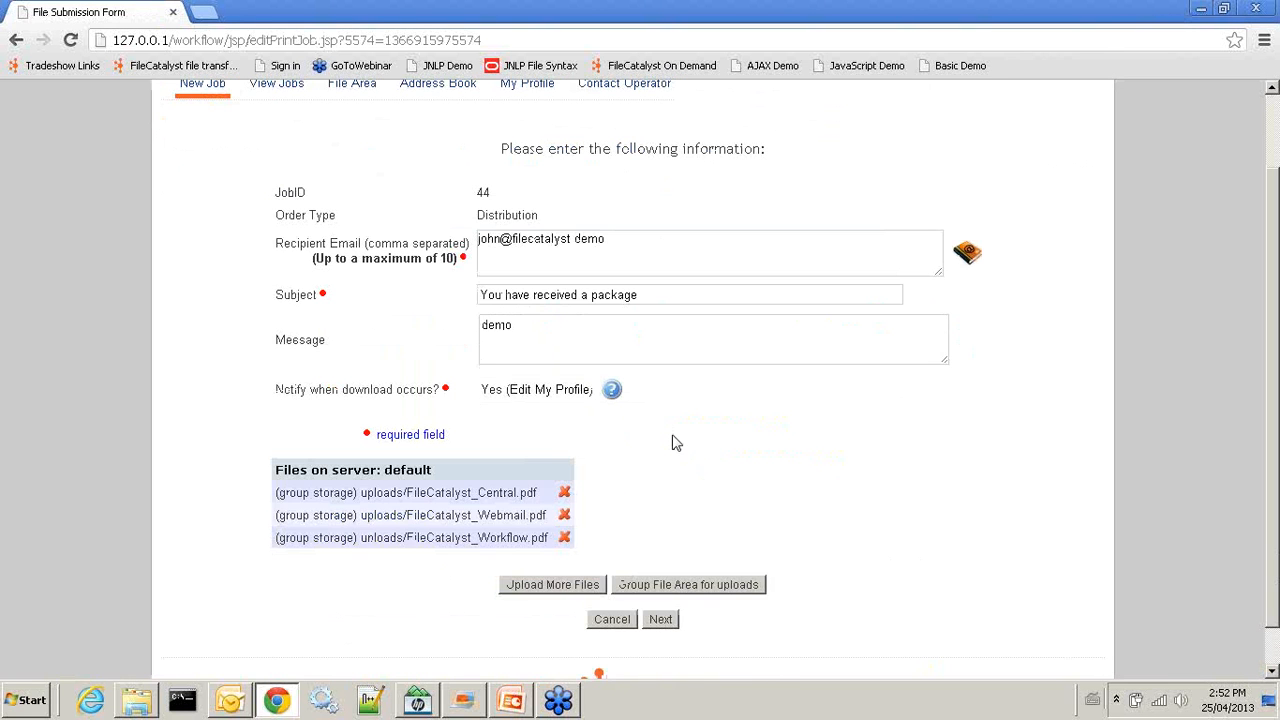
# Check job 44's recipient e-mail and message fields, then go to Upload More Files
pyautogui.scroll(-1, 673, 438)
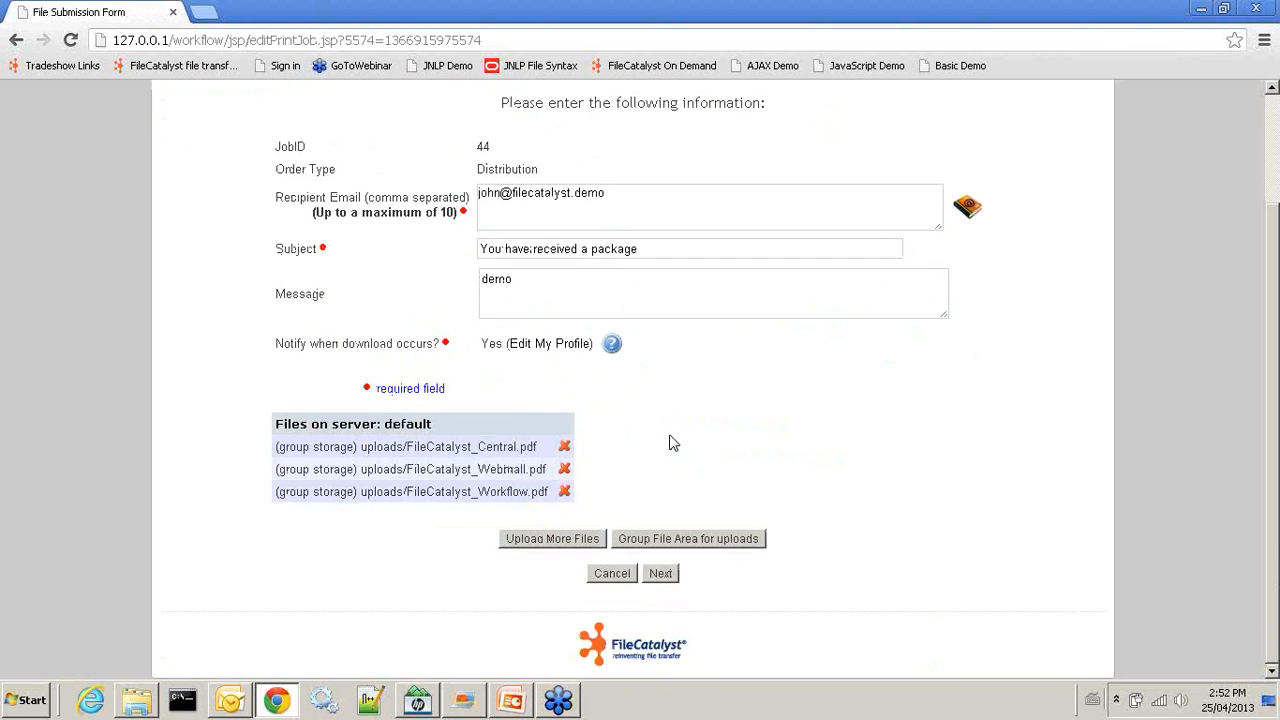
pyautogui.scroll(2, 673, 438)
pyautogui.click(627, 290)
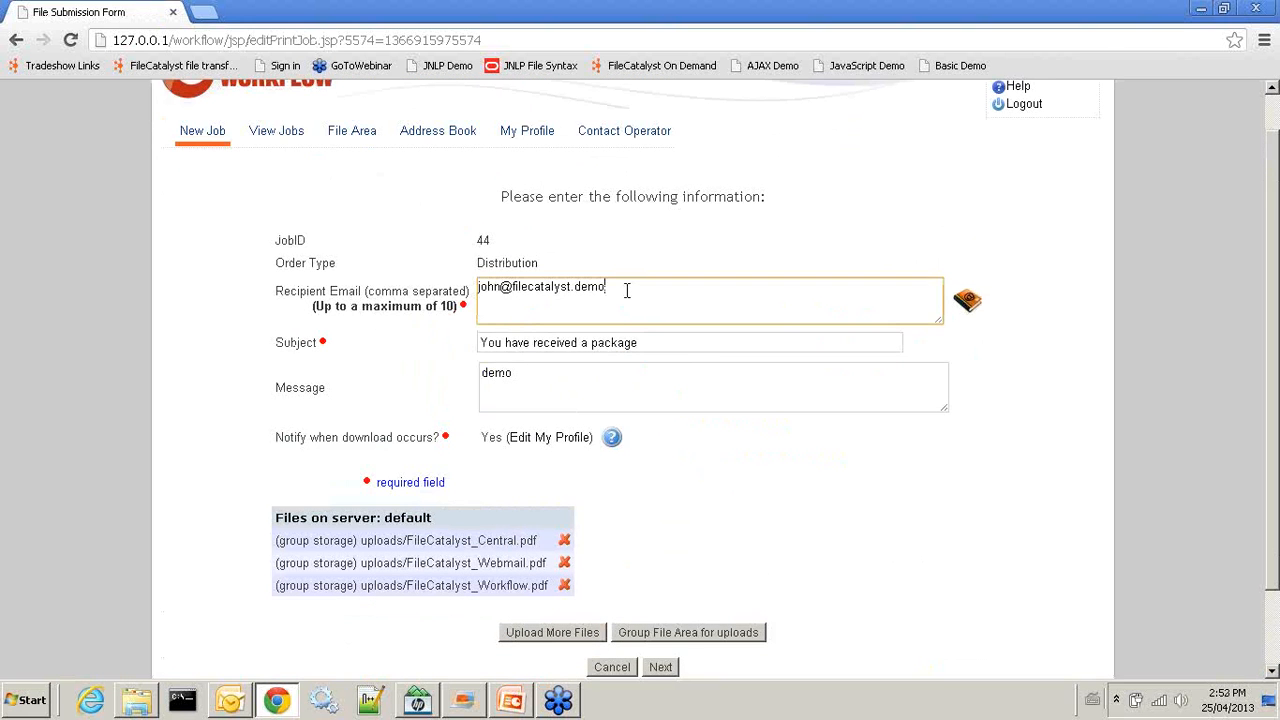
pyautogui.click(612, 382)
pyautogui.scroll(-2, 600, 520)
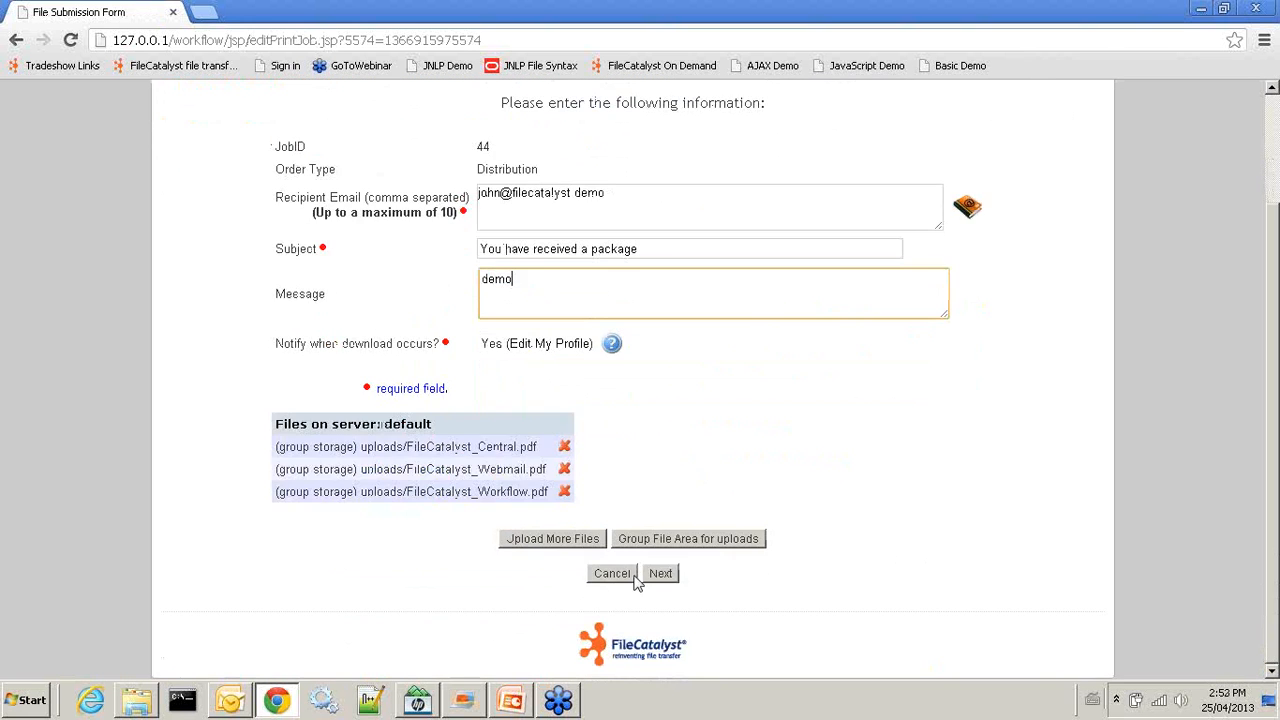
pyautogui.click(553, 538)
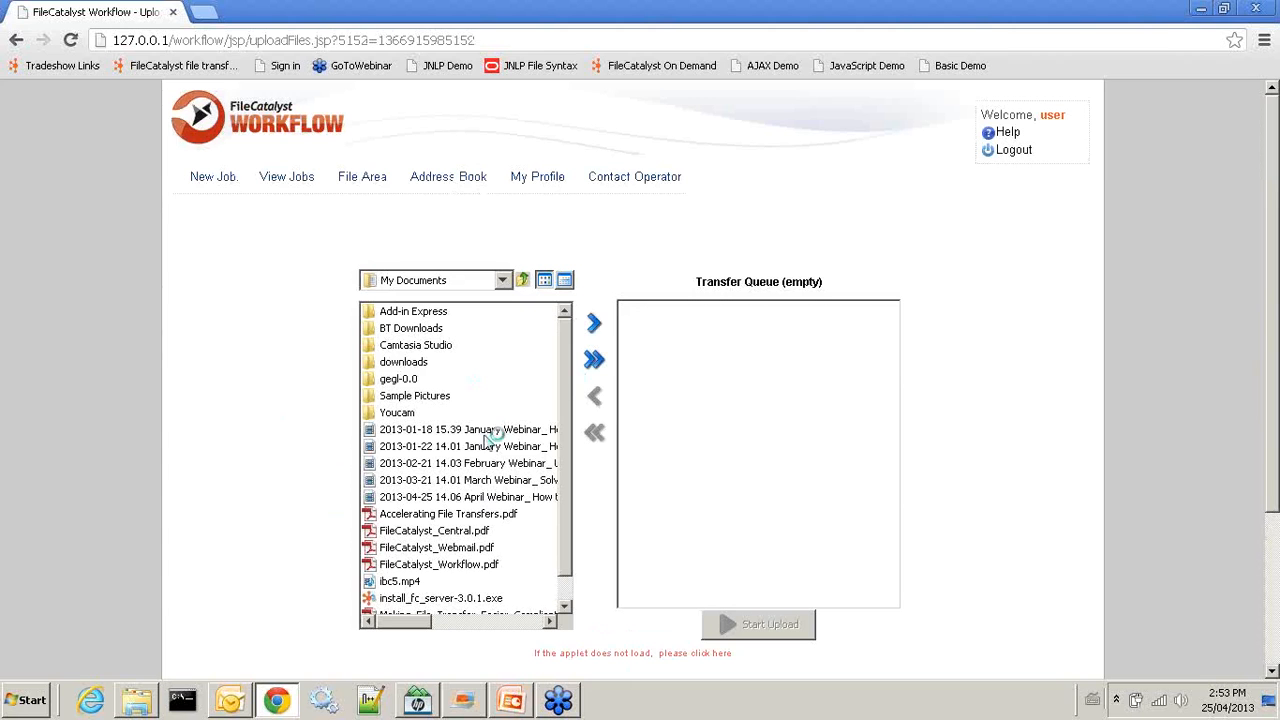
# Queue ibc5.mp4 and upload it as job 44's fourth file
pyautogui.click(410, 582)
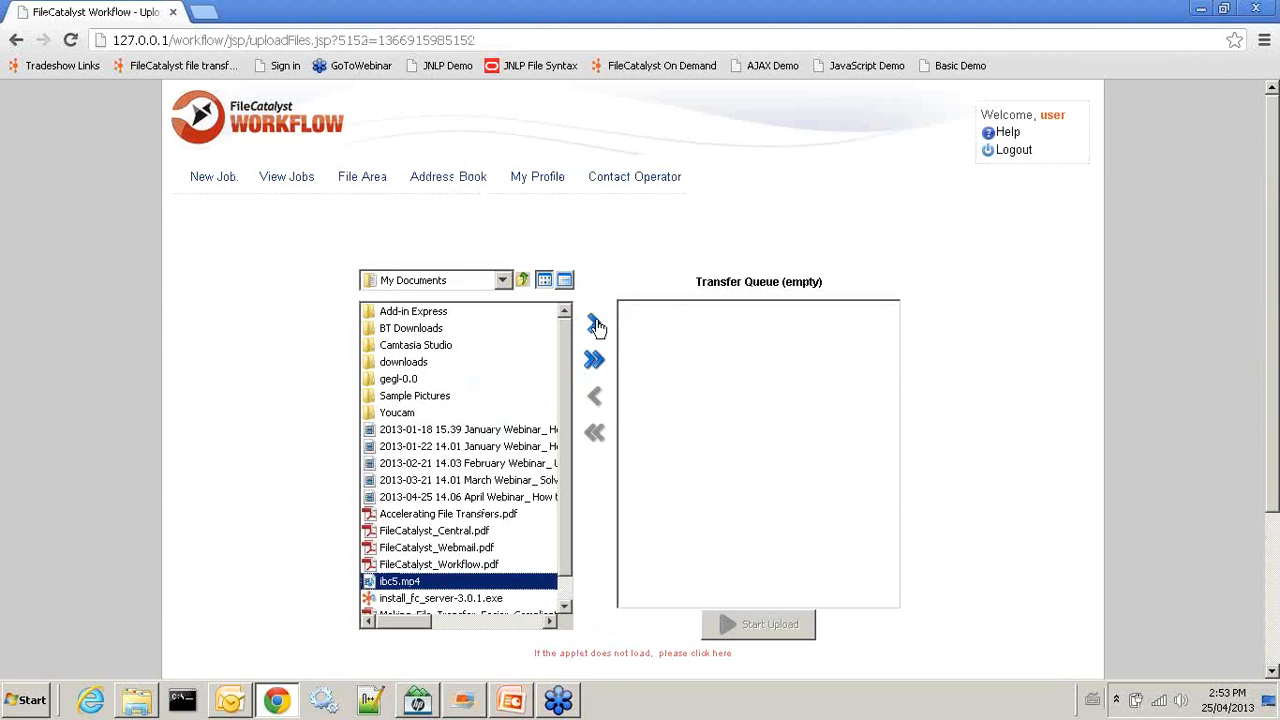
pyautogui.click(595, 325)
pyautogui.click(760, 624)
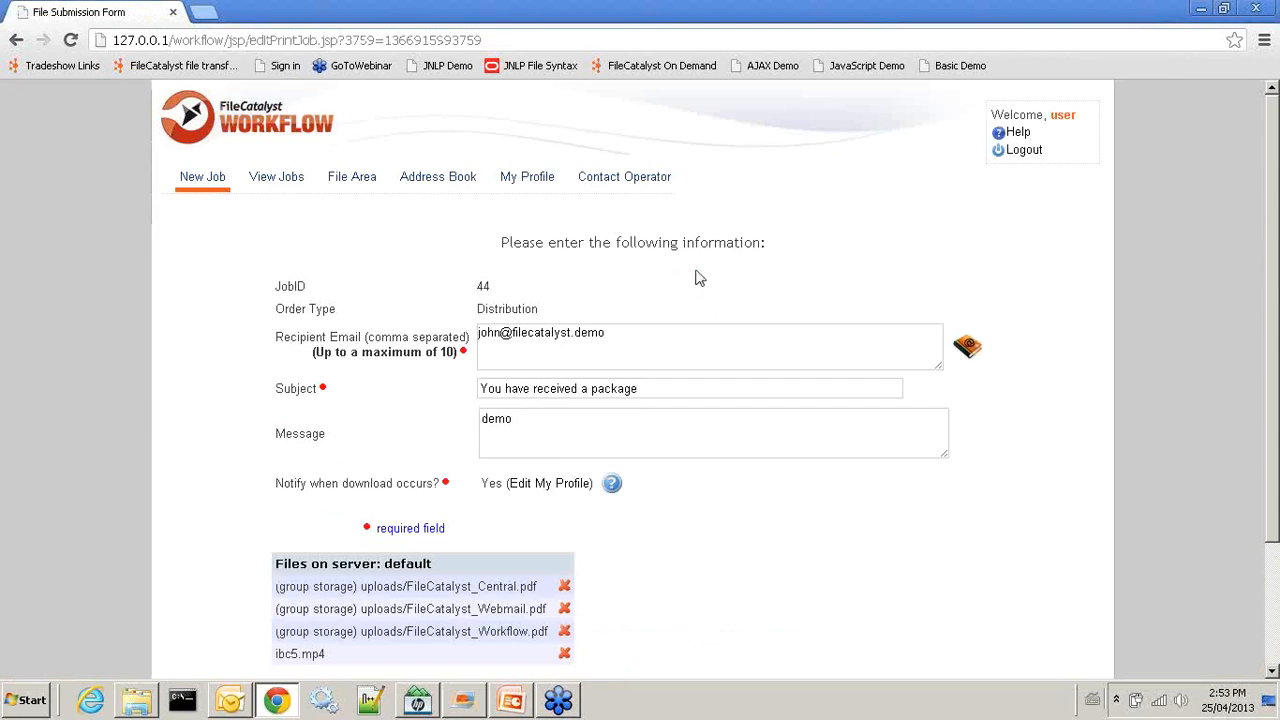
# Bring up the April Webinar deck's closing thank-you slide in PowerPoint
pyautogui.scroll(-3, 634, 366)
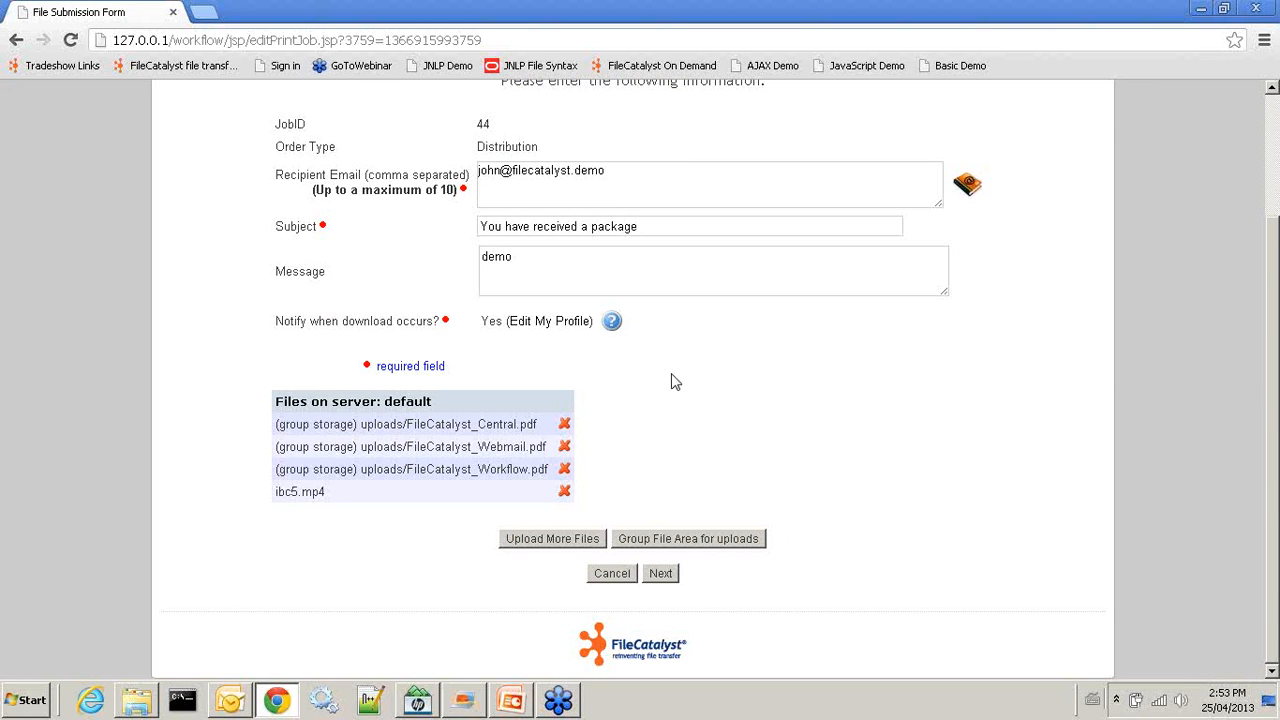
pyautogui.scroll(3, 672, 382)
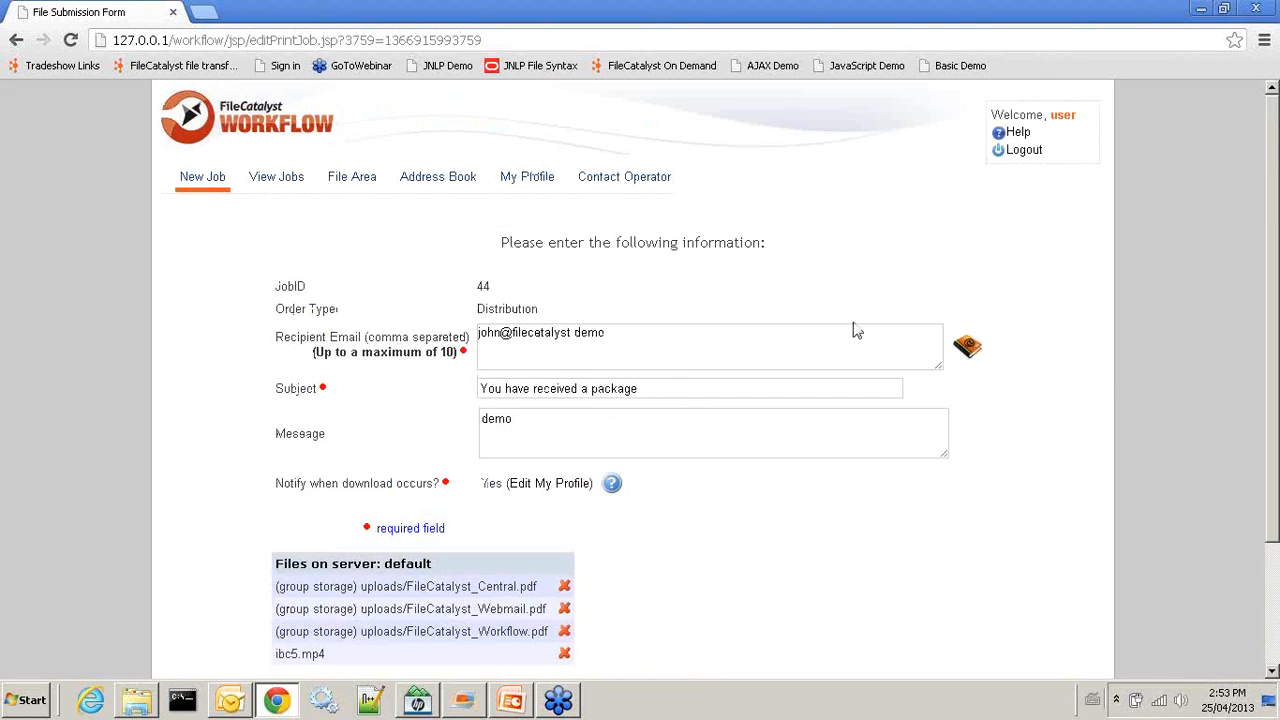
pyautogui.scroll(-2, 815, 358)
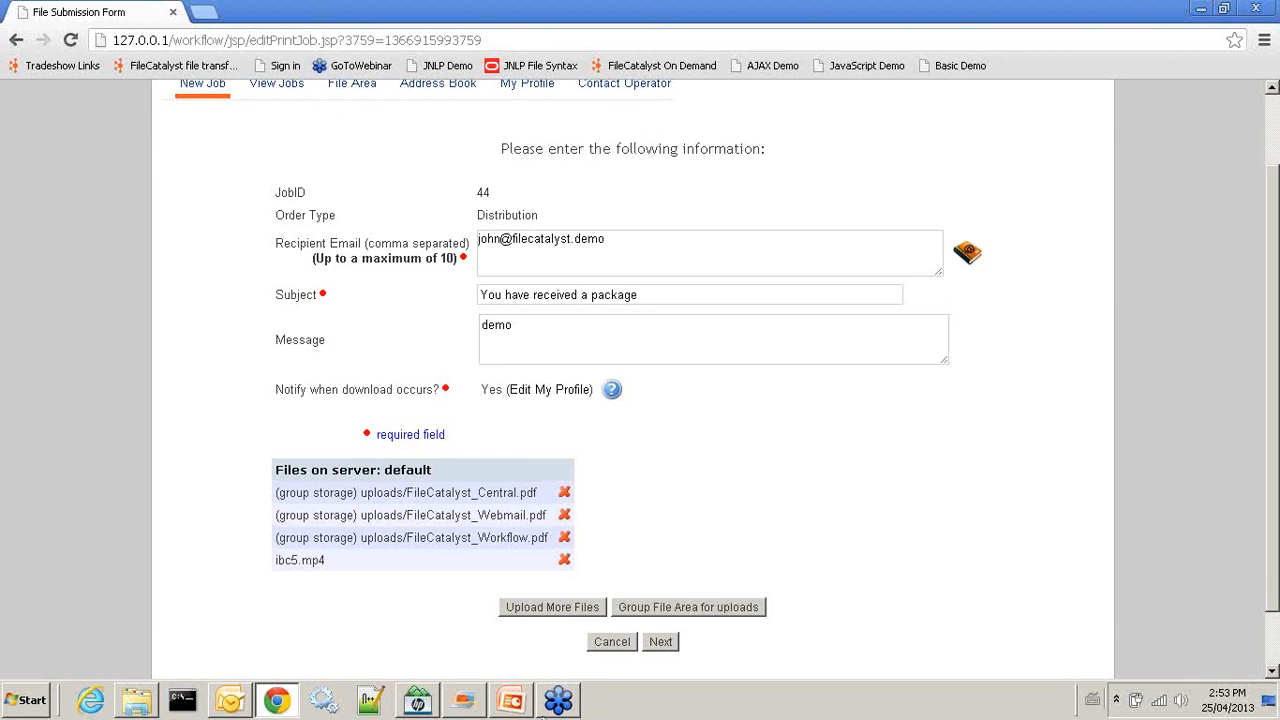
pyautogui.click(510, 700)
pyautogui.click(556, 703)
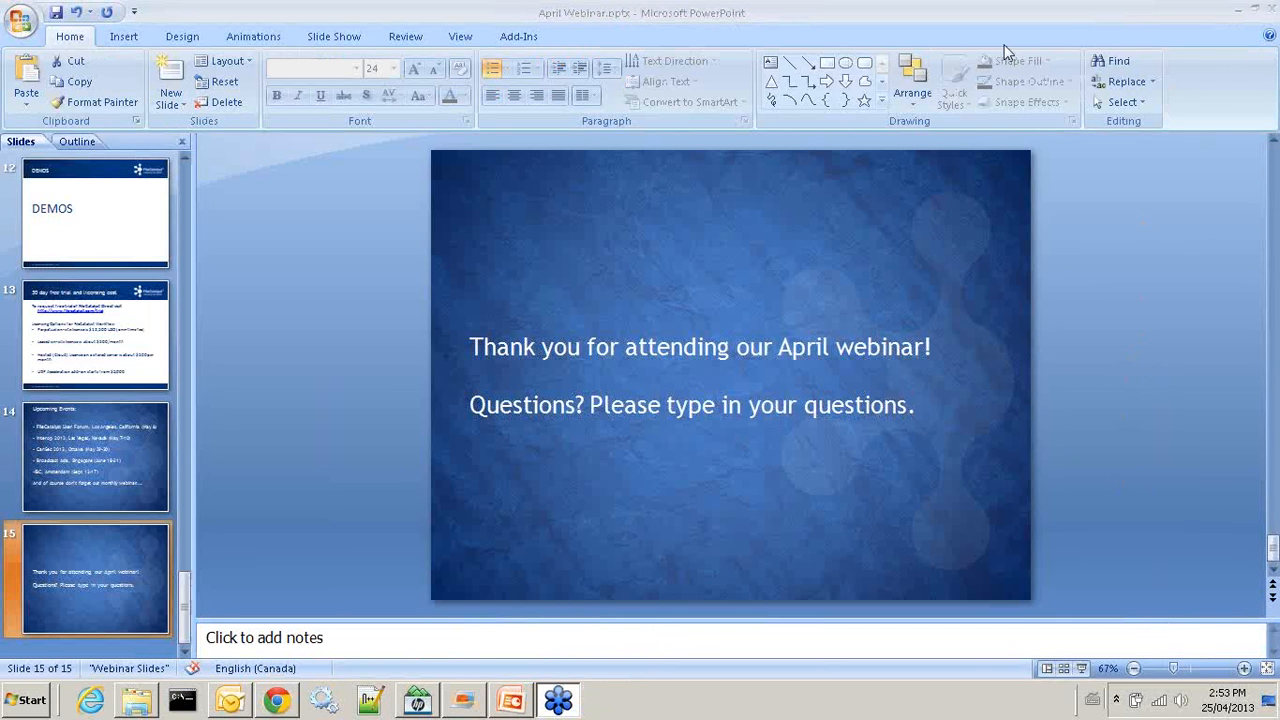
# Minimize PowerPoint to reveal job 44's form with its four files
pyautogui.click(1238, 9)
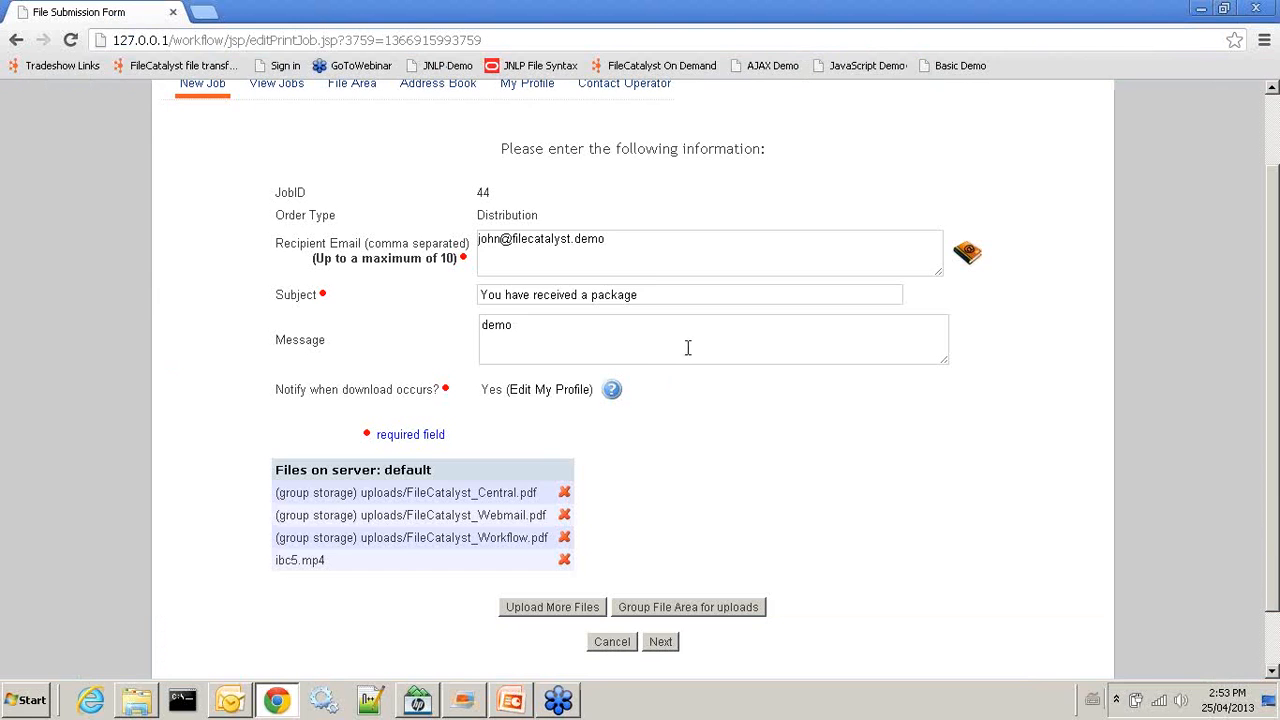
# Review the recipient and four files, finish submitting job 44, and log out
pyautogui.scroll(1, 695, 352)
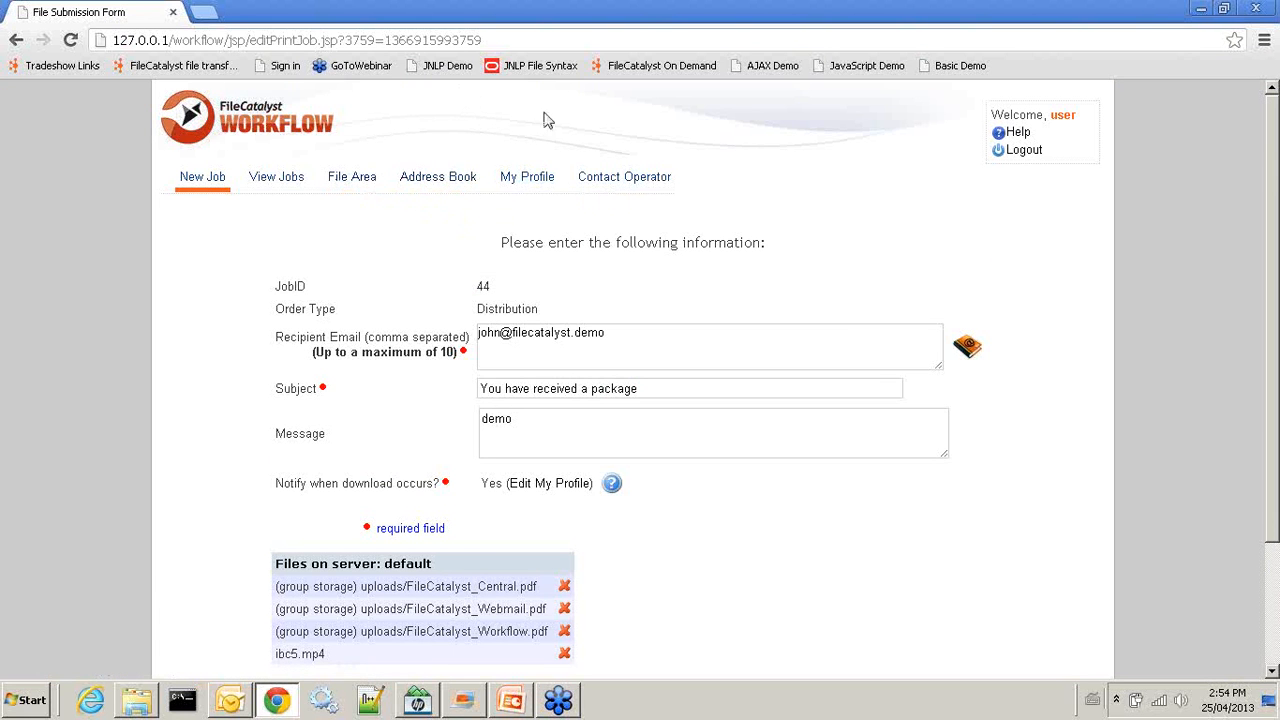
pyautogui.scroll(-2, 778, 362)
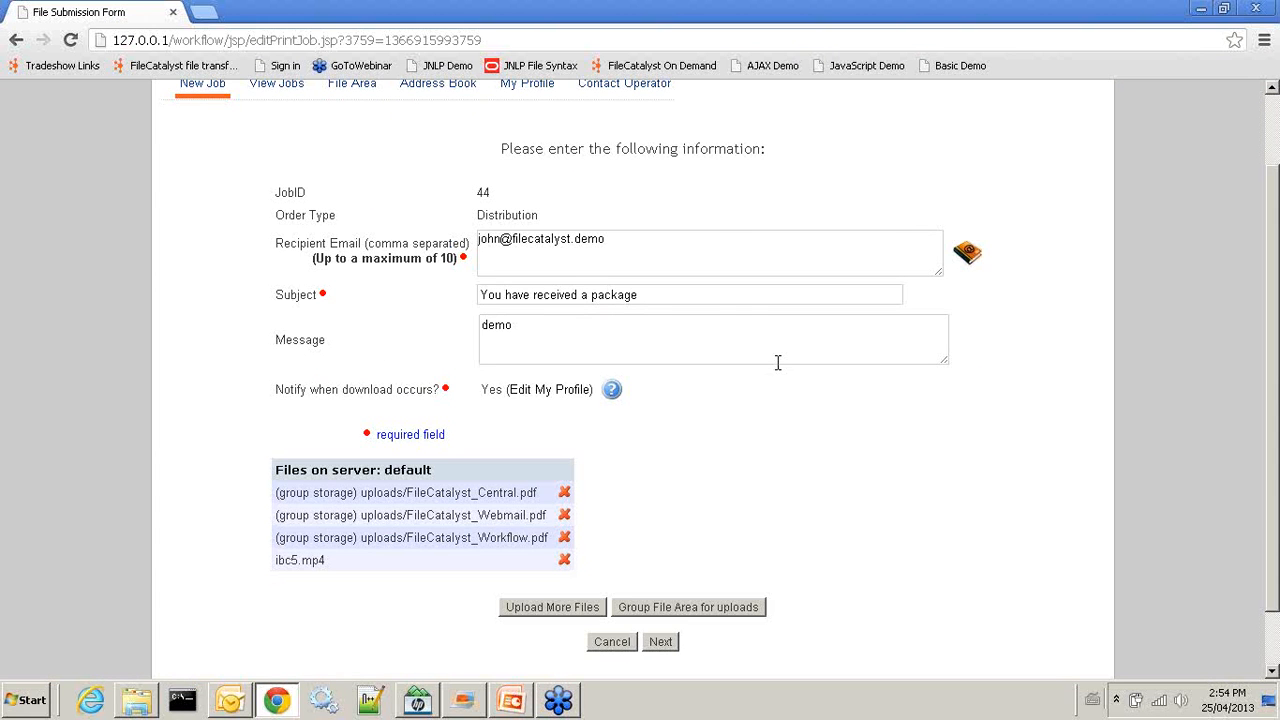
pyautogui.click(631, 248)
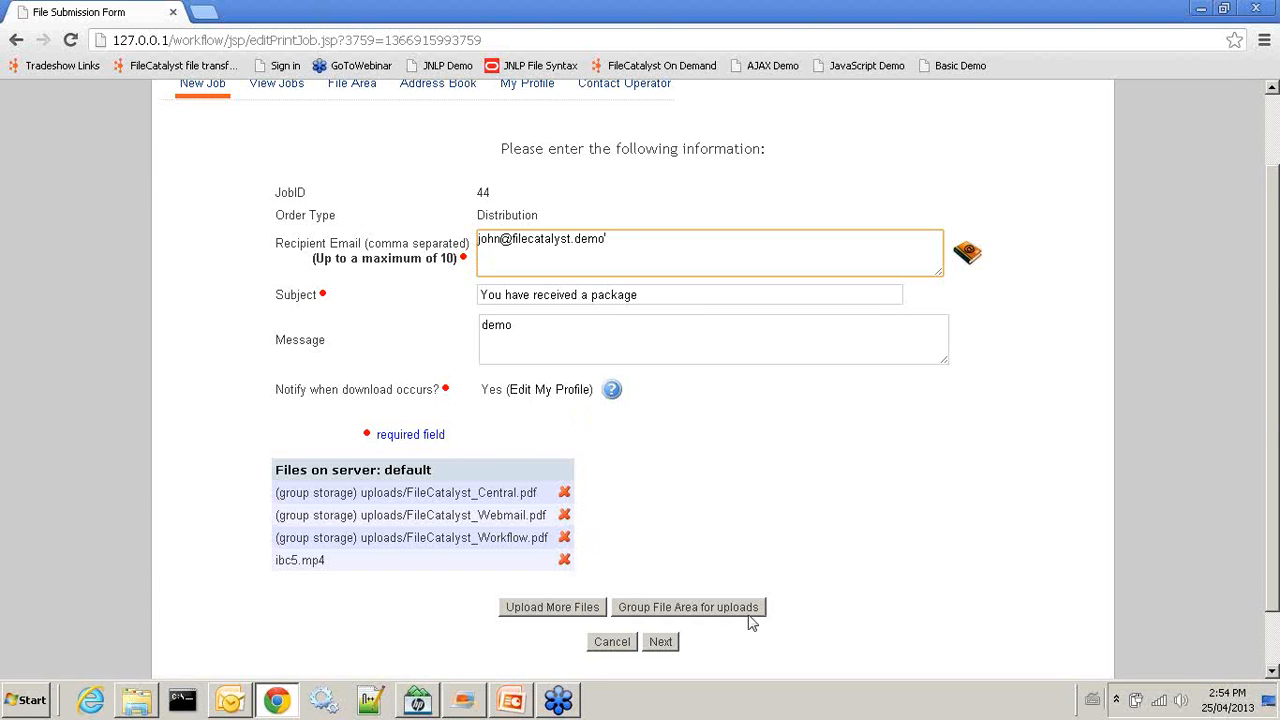
pyautogui.click(660, 645)
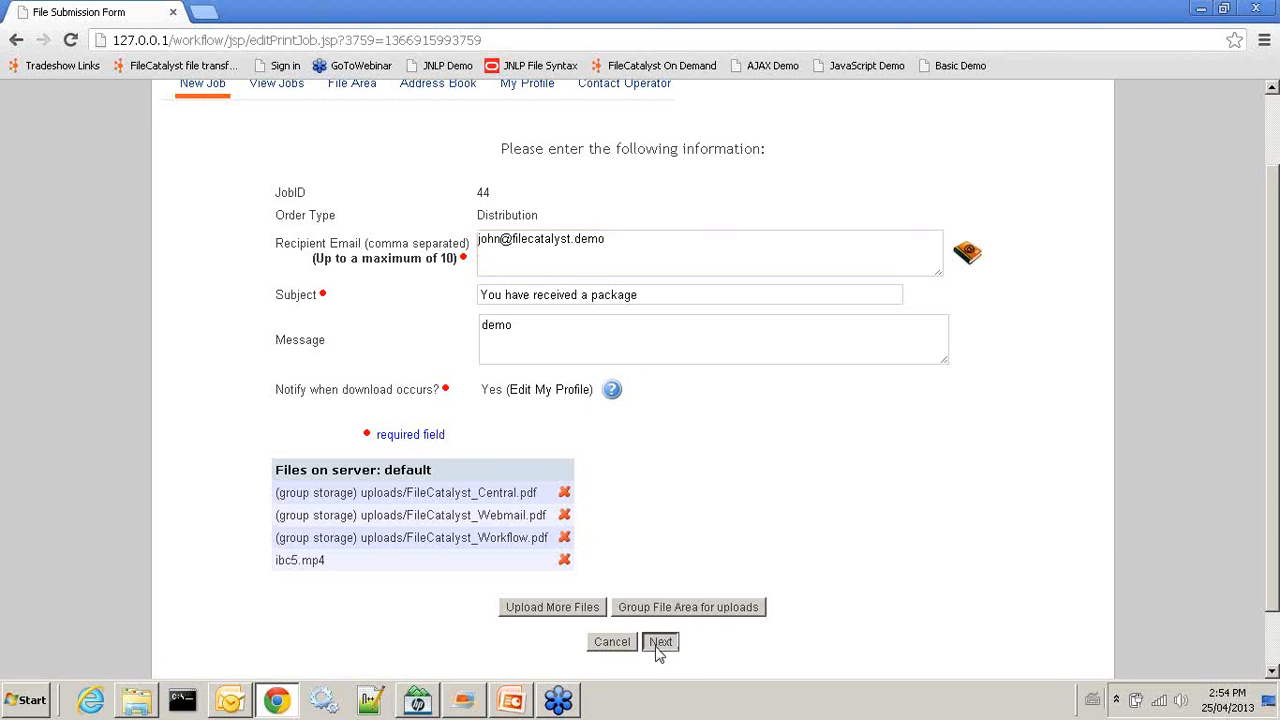
pyautogui.scroll(-1, 662, 380)
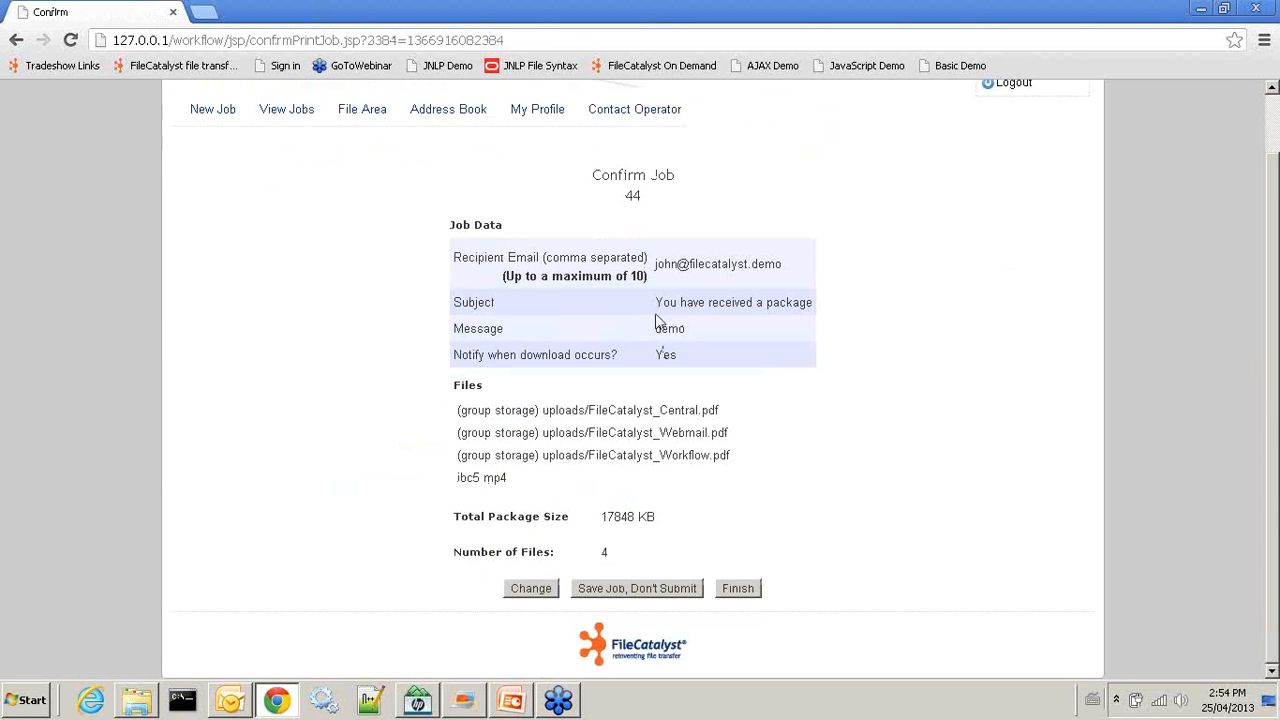
pyautogui.click(737, 591)
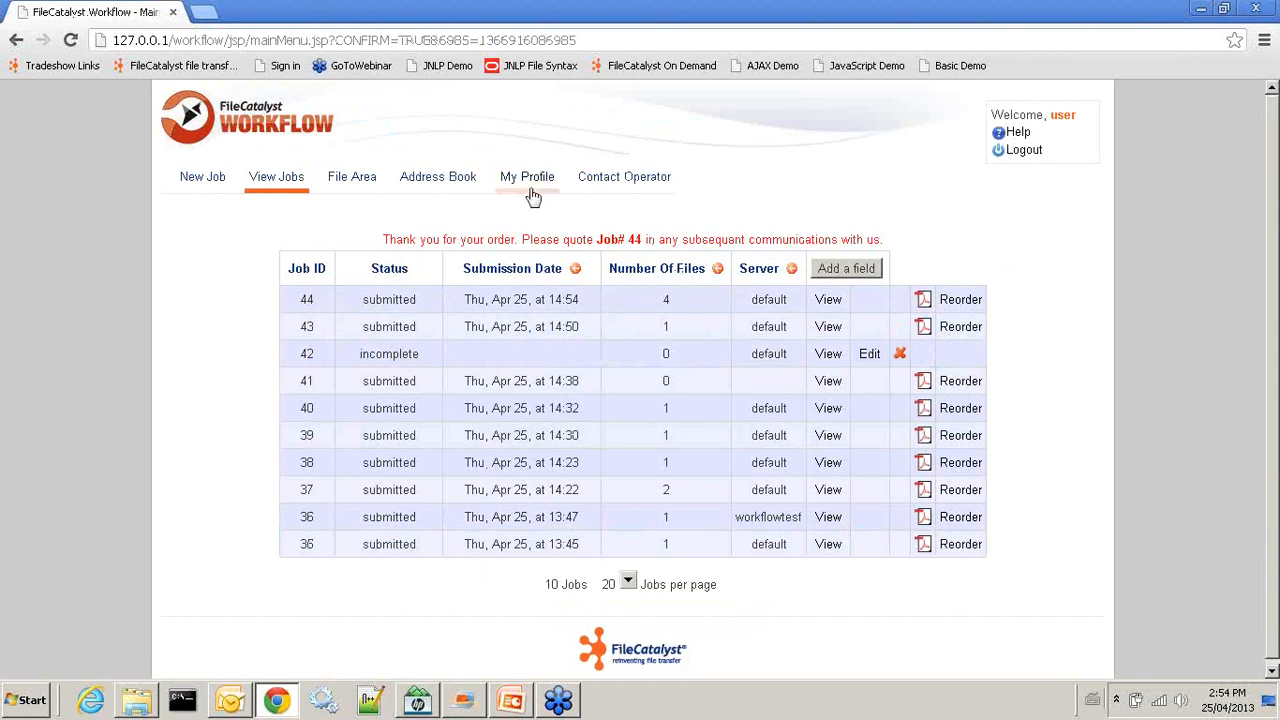
pyautogui.click(1020, 150)
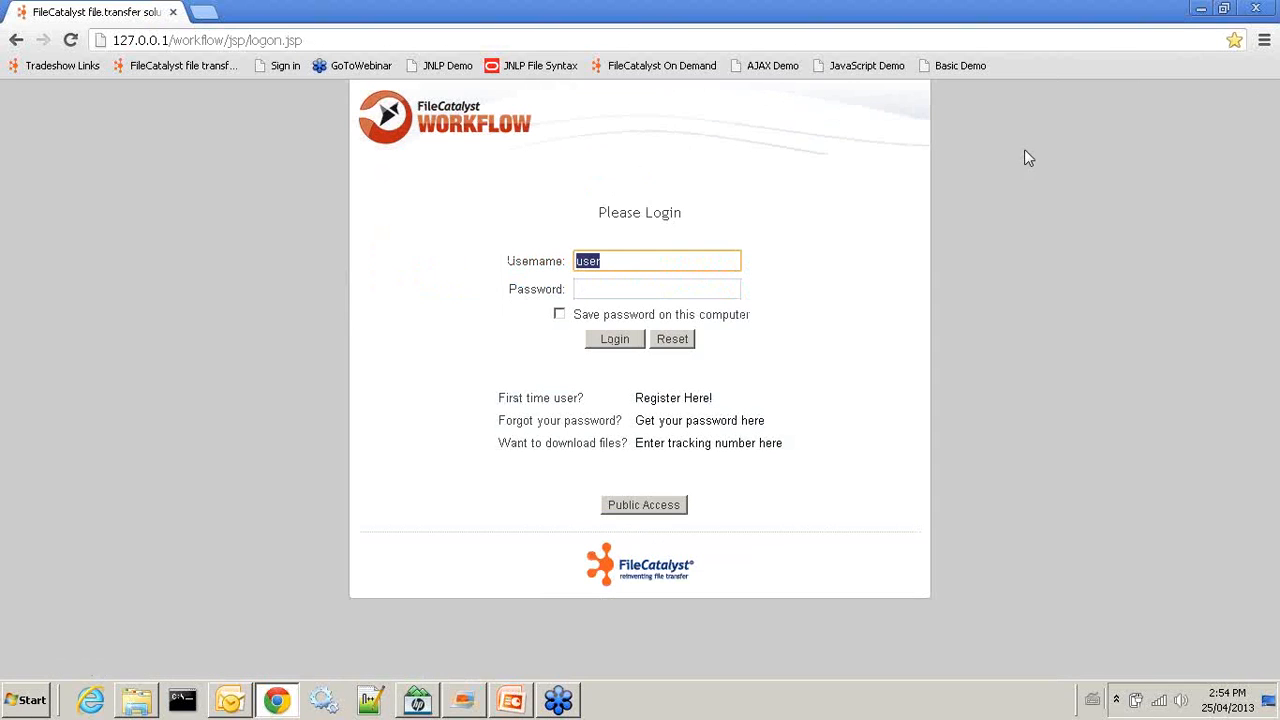
# Replace the username with the admin account, enter its password, and log in
pyautogui.click(1268, 47)
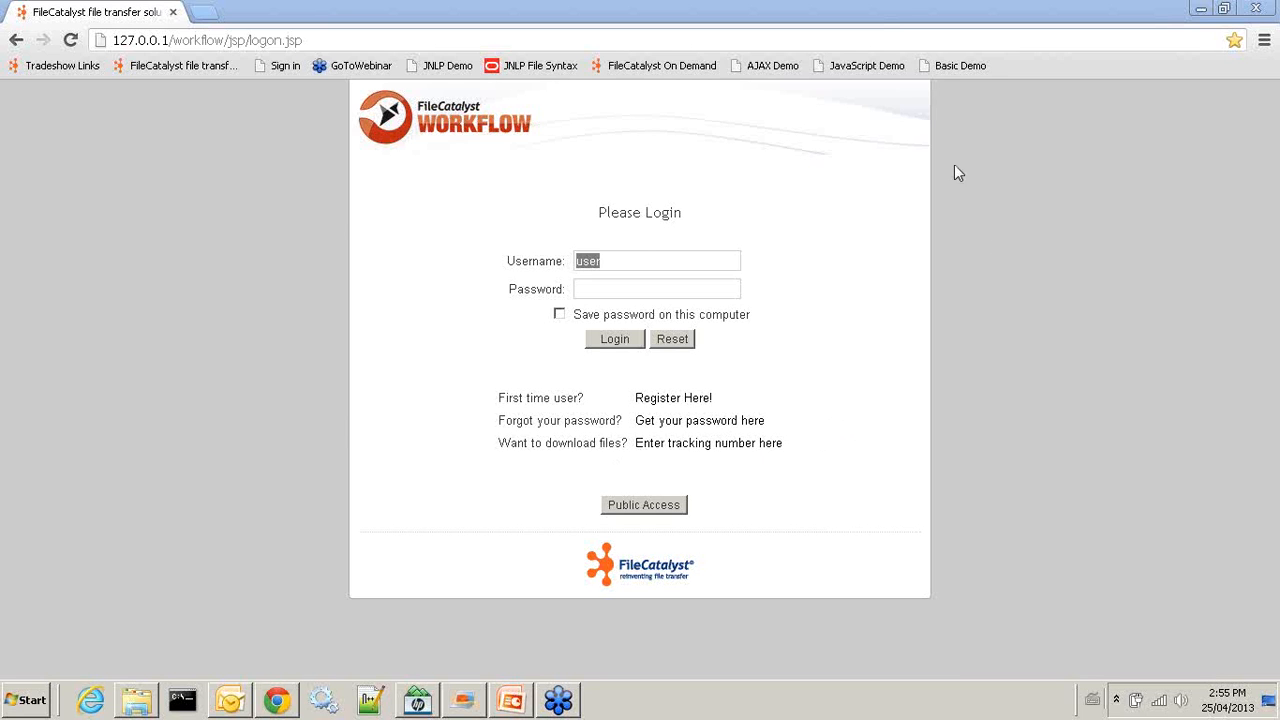
pyautogui.click(940, 206)
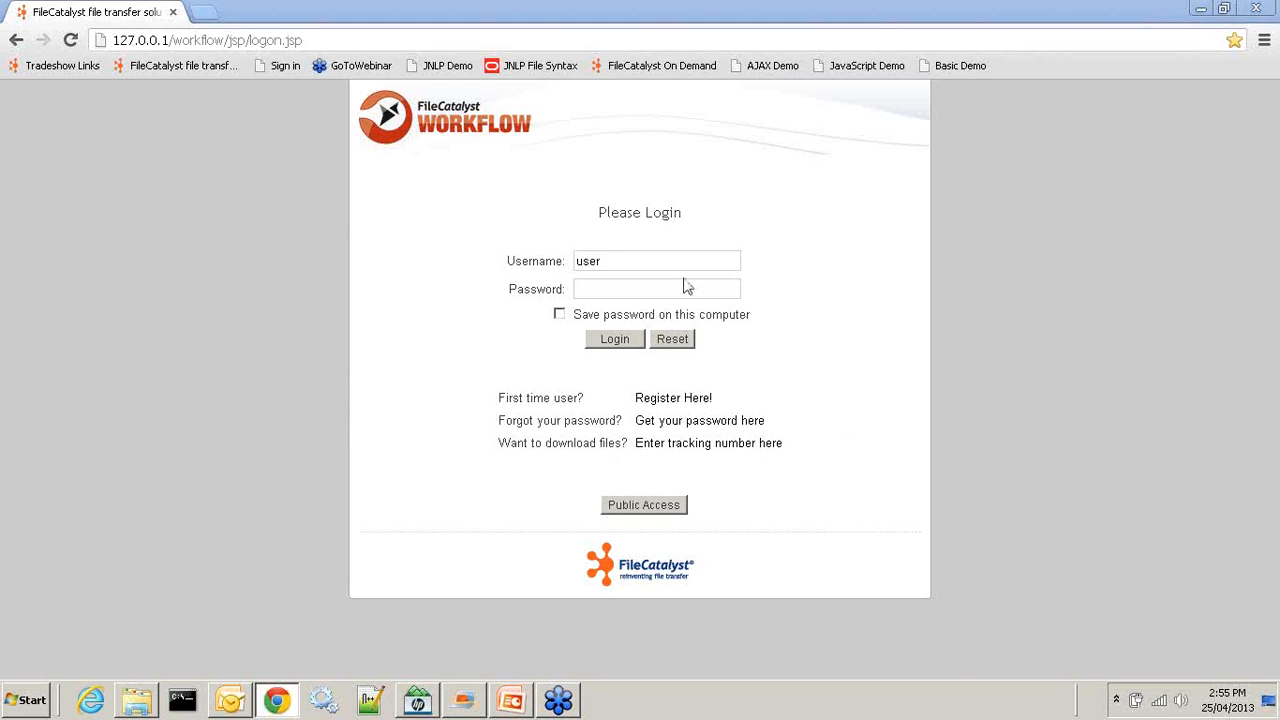
pyautogui.moveTo(613, 262); pyautogui.dragTo(374, 240)
pyautogui.write('init')
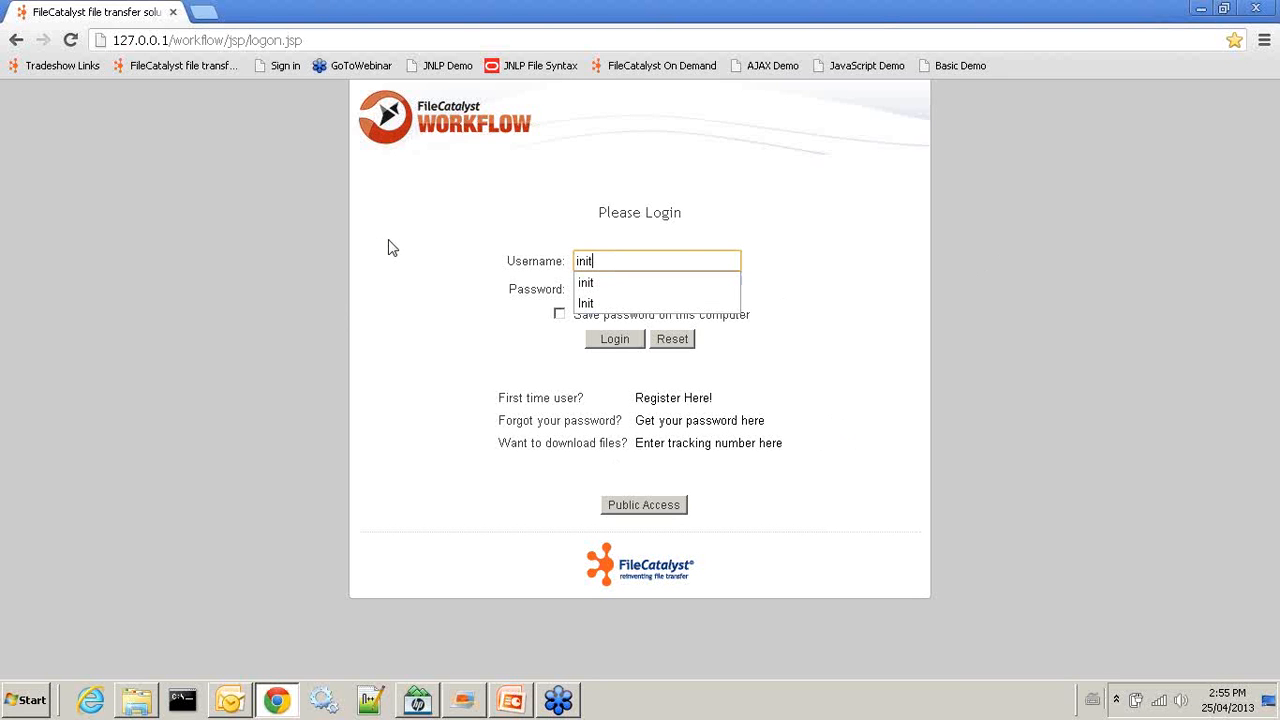
pyautogui.press('Tab')
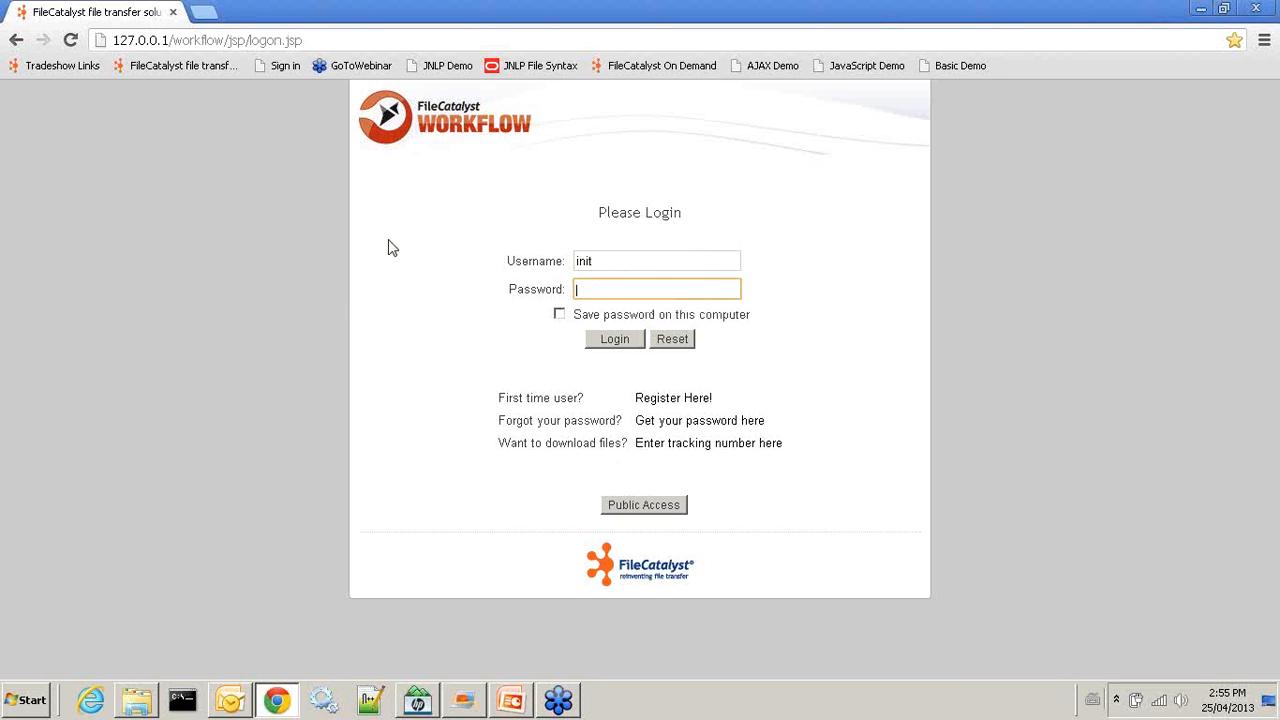
pyautogui.write('•••••')
pyautogui.click(629, 344)
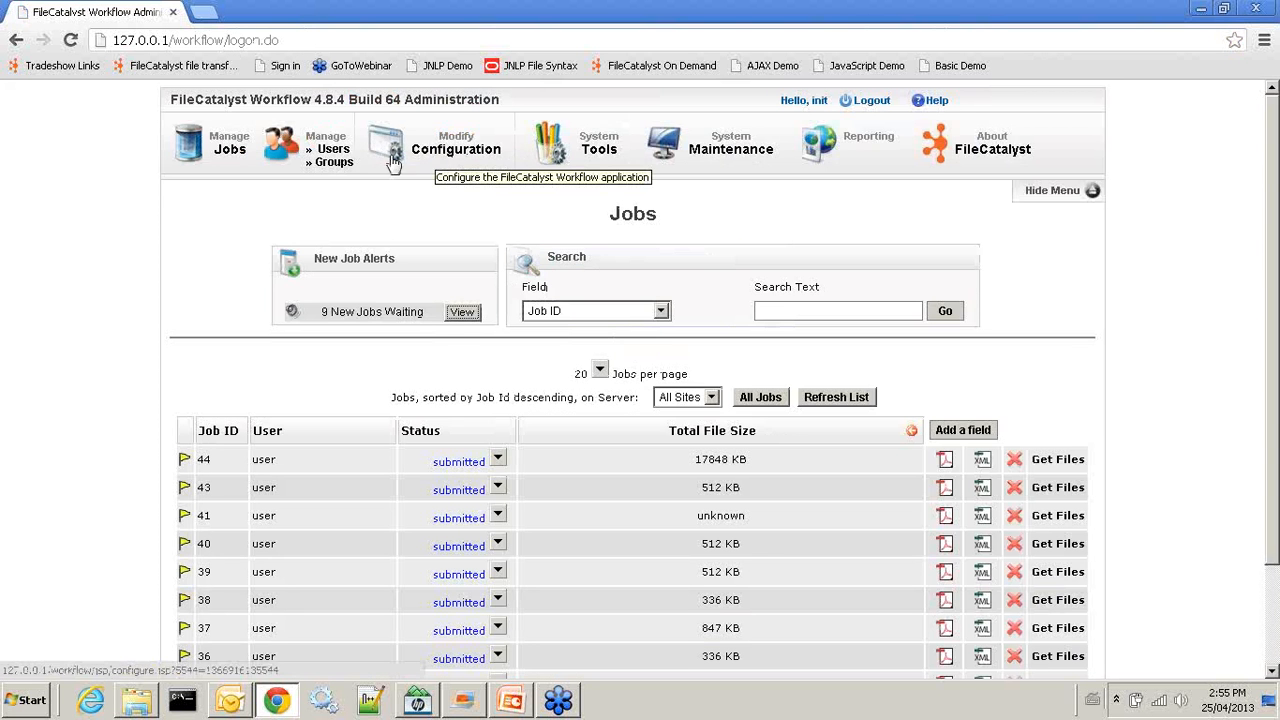
# Open the regular user's profile for editing from Manage Users
pyautogui.click(334, 152)
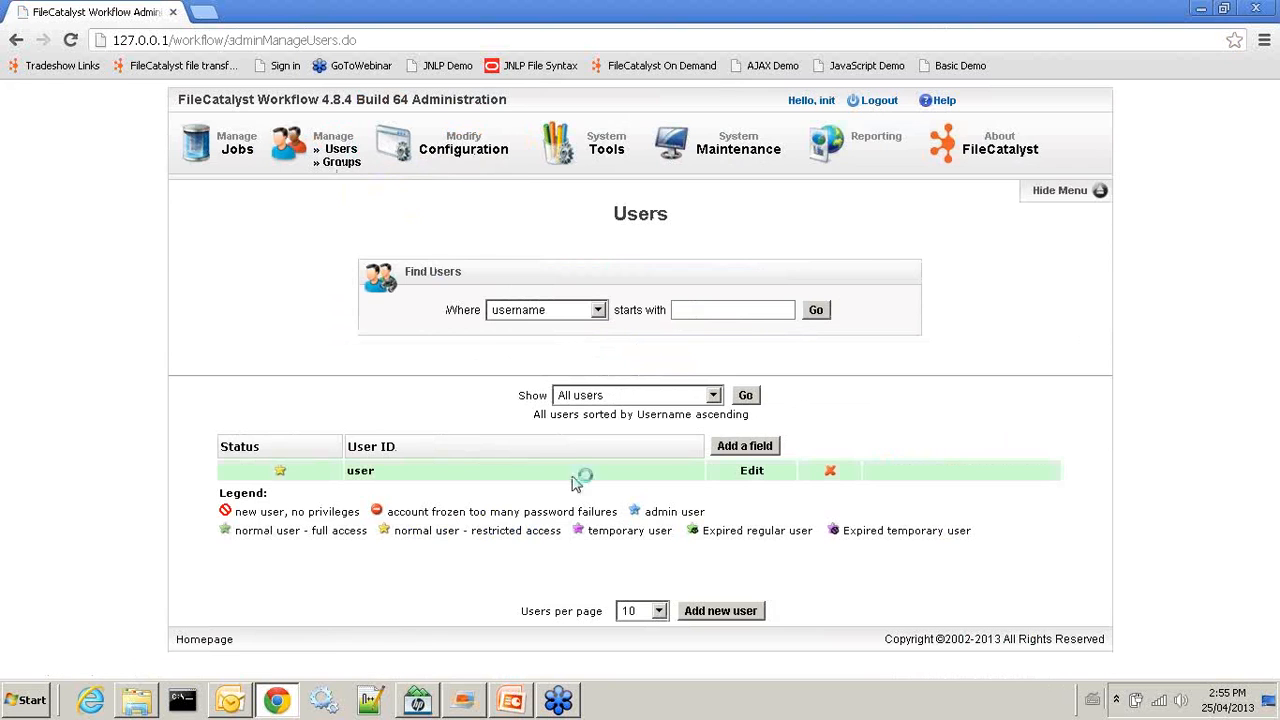
pyautogui.click(751, 472)
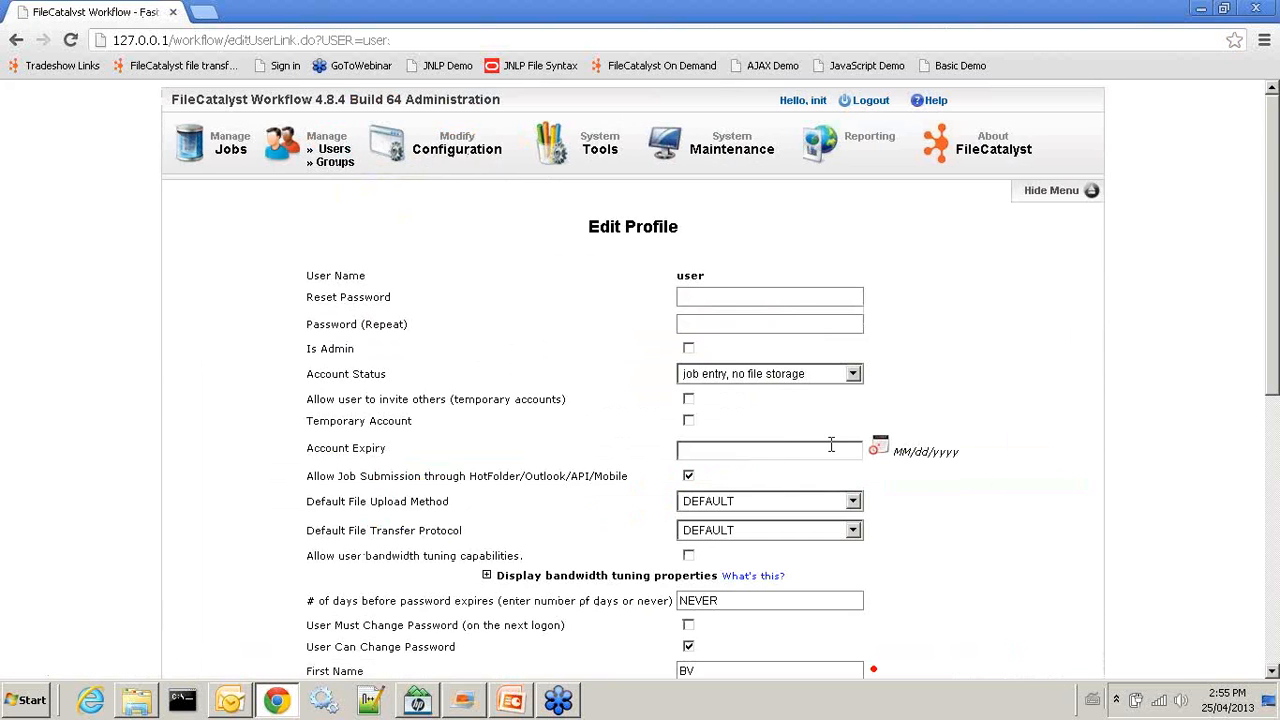
pyautogui.scroll(-3, 834, 440)
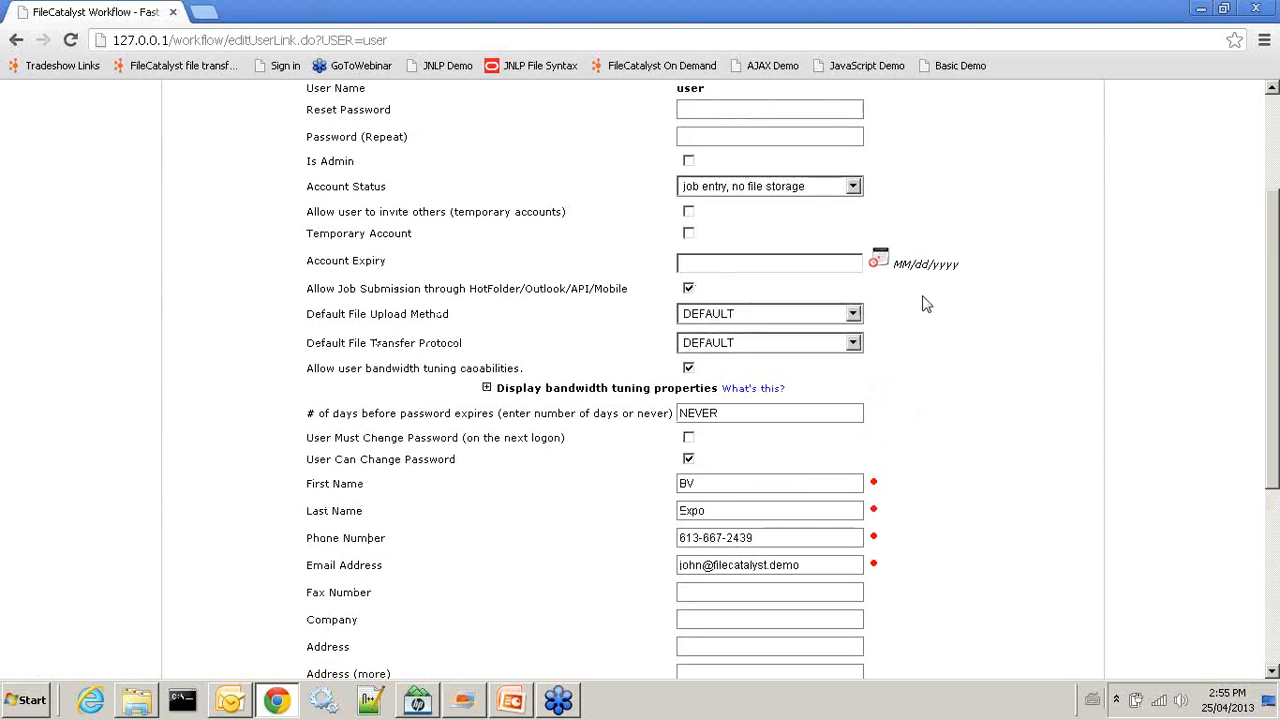
pyautogui.scroll(2, 797, 495)
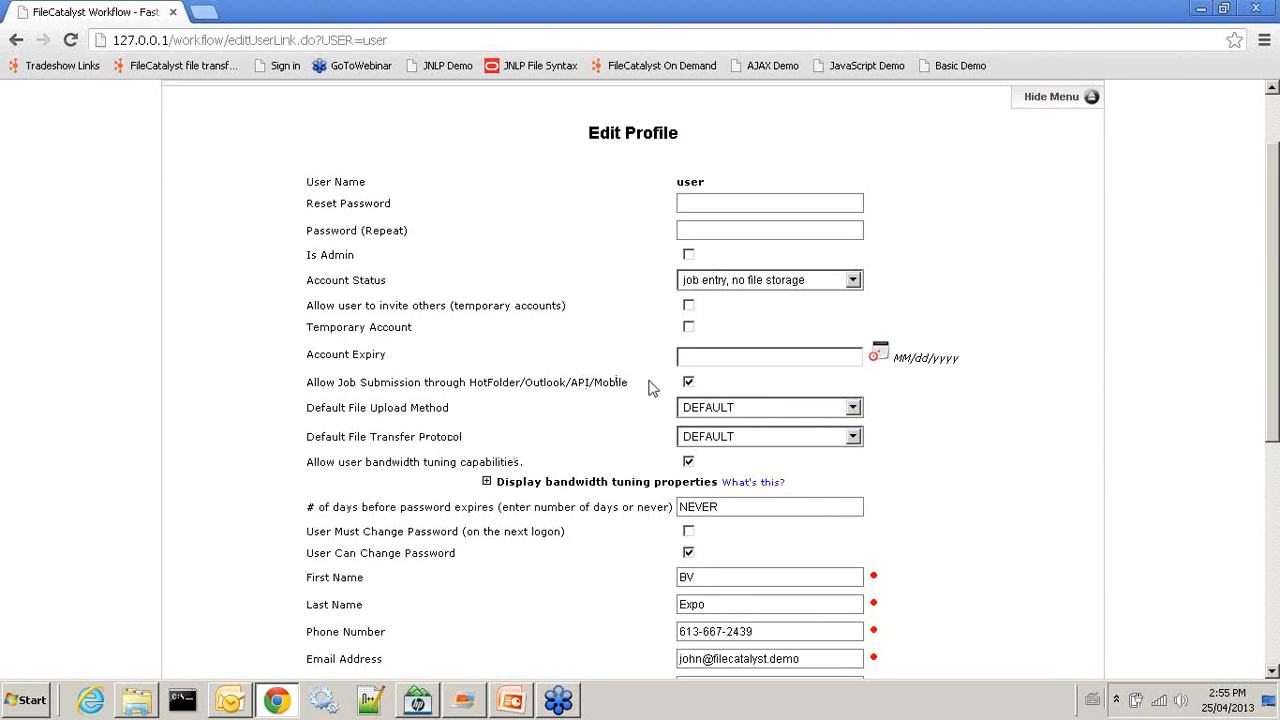
pyautogui.scroll(-5, 505, 422)
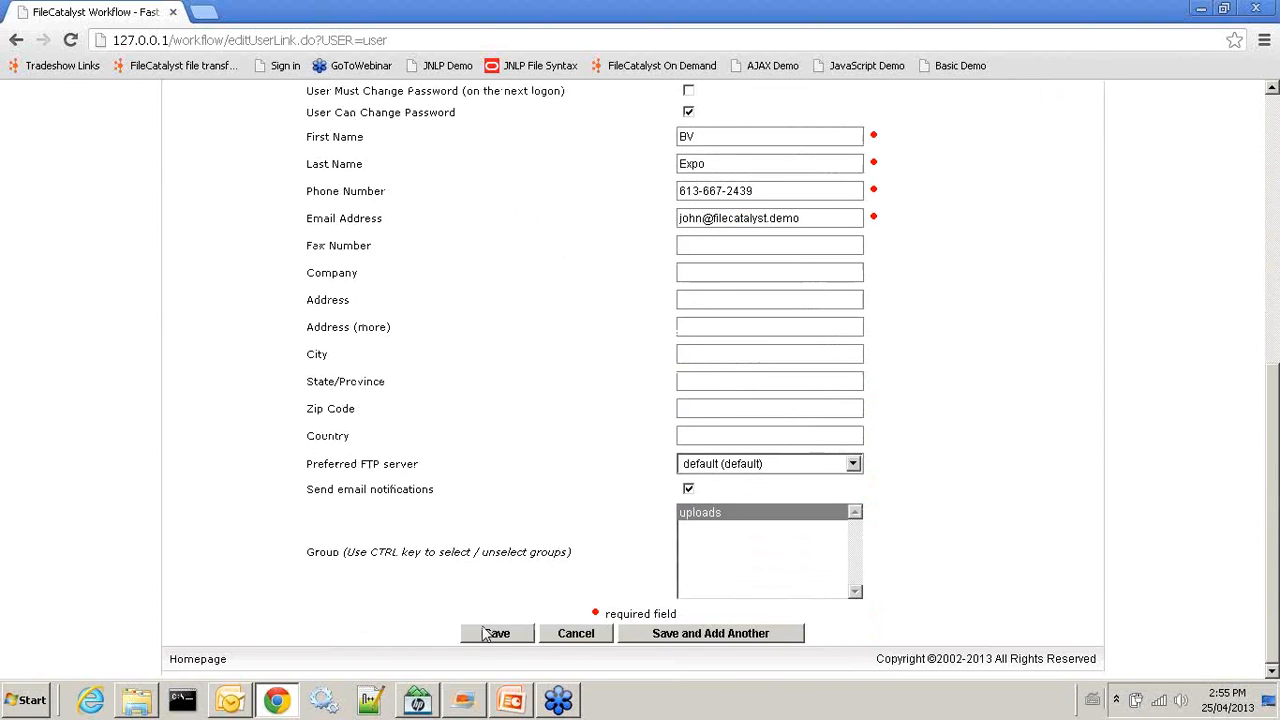
# Allow user bandwidth tuning capabilities for this user and save the profile
pyautogui.click(487, 640)
pyautogui.scroll(3, 493, 258)
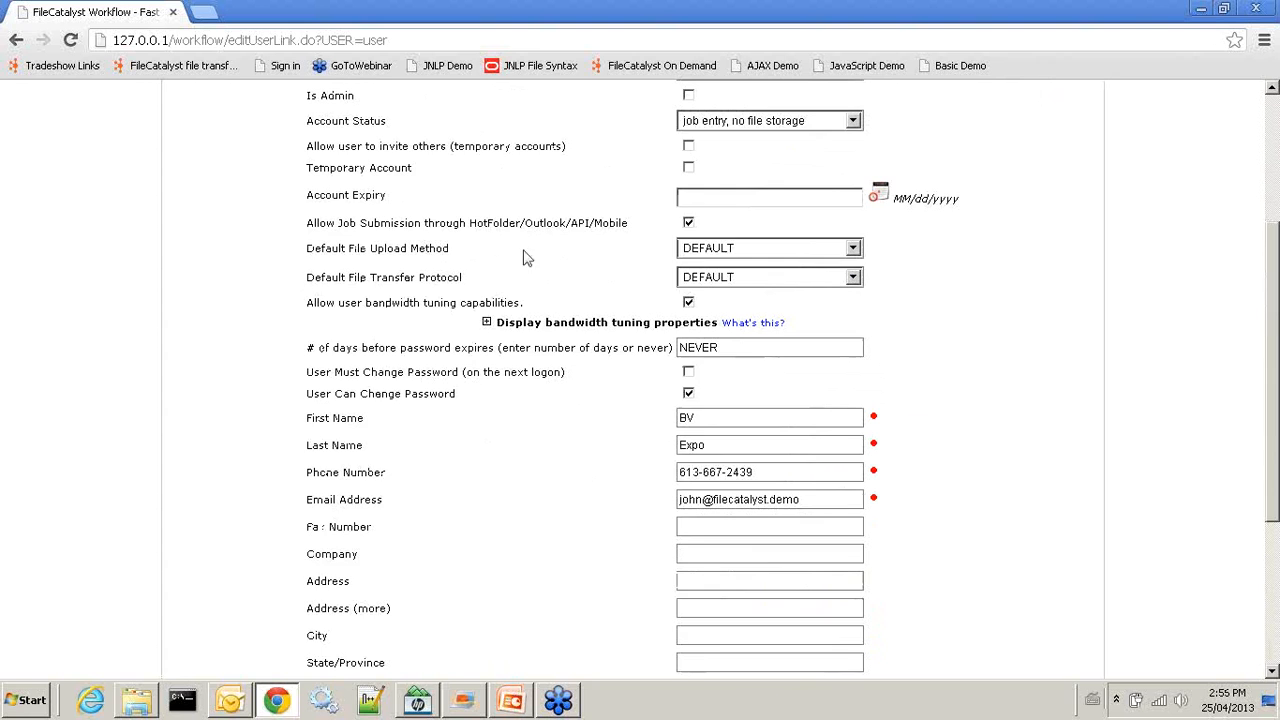
pyautogui.scroll(1, 406, 134)
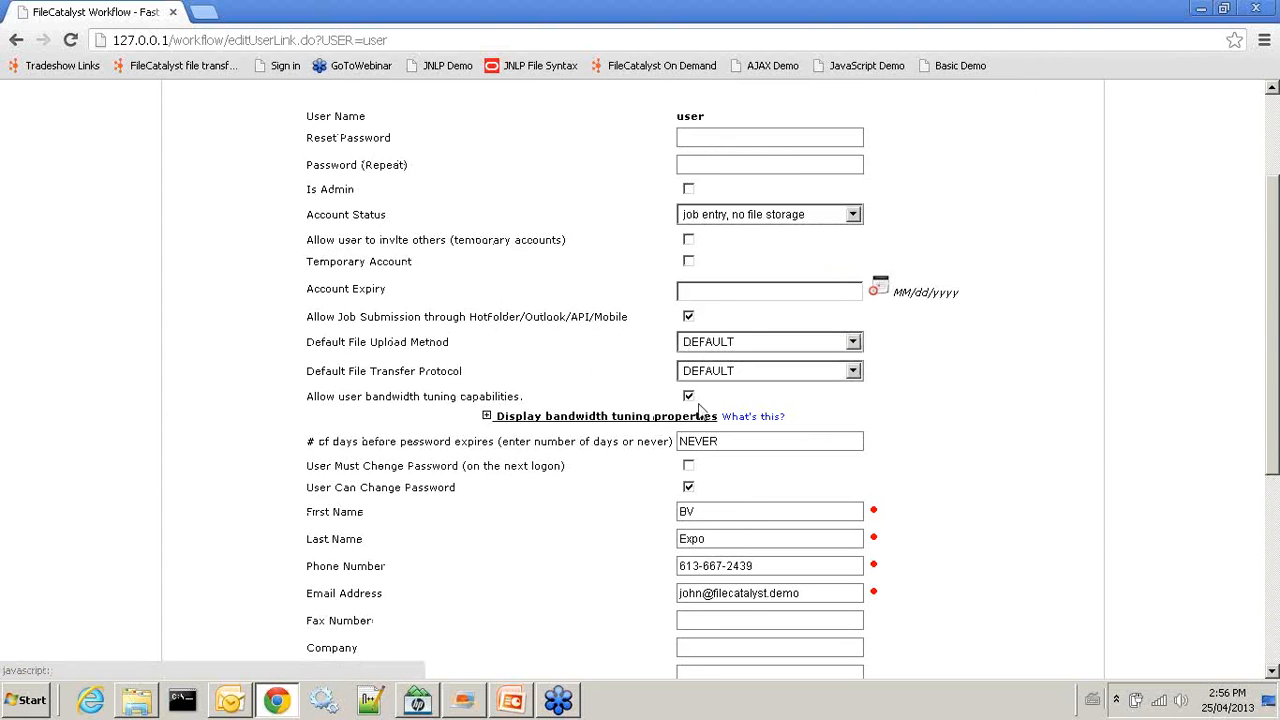
pyautogui.click(528, 417)
pyautogui.click(528, 417)
pyautogui.scroll(-4, 499, 538)
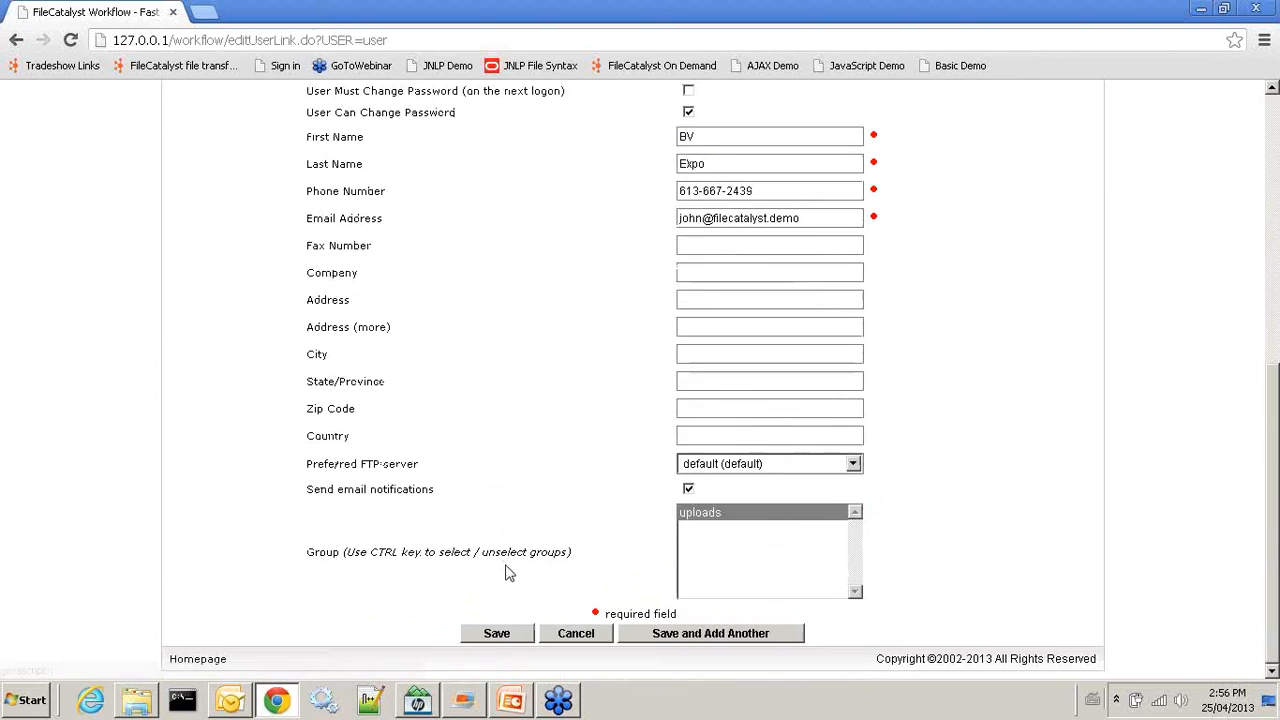
pyautogui.click(508, 643)
# Log out of administration and log back in as the regular user
pyautogui.click(877, 101)
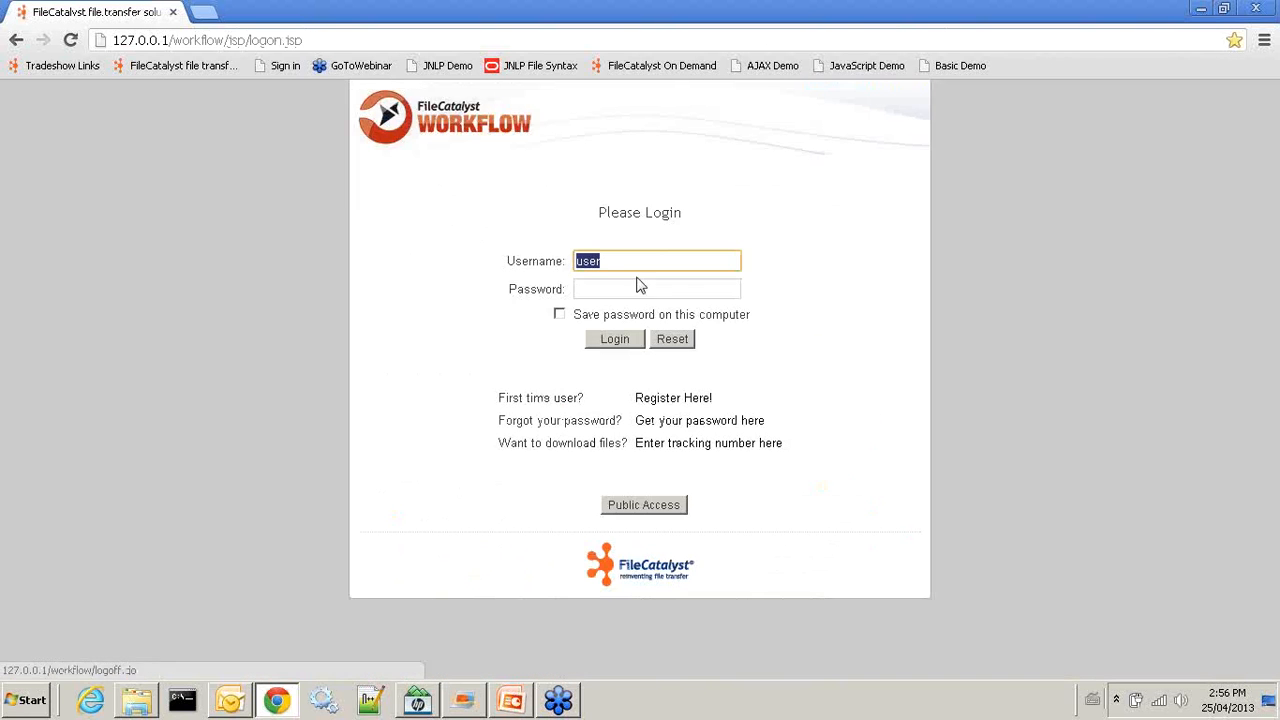
pyautogui.click(619, 295)
pyautogui.write('p')
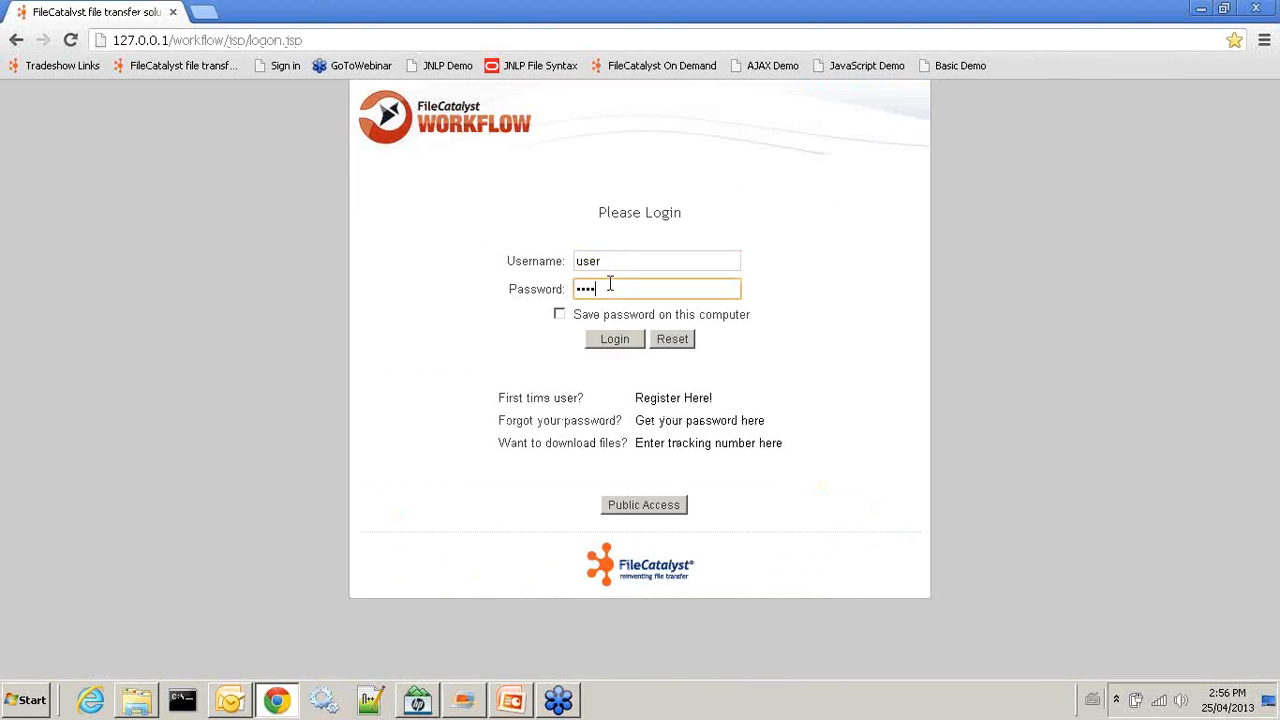
pyautogui.click(614, 339)
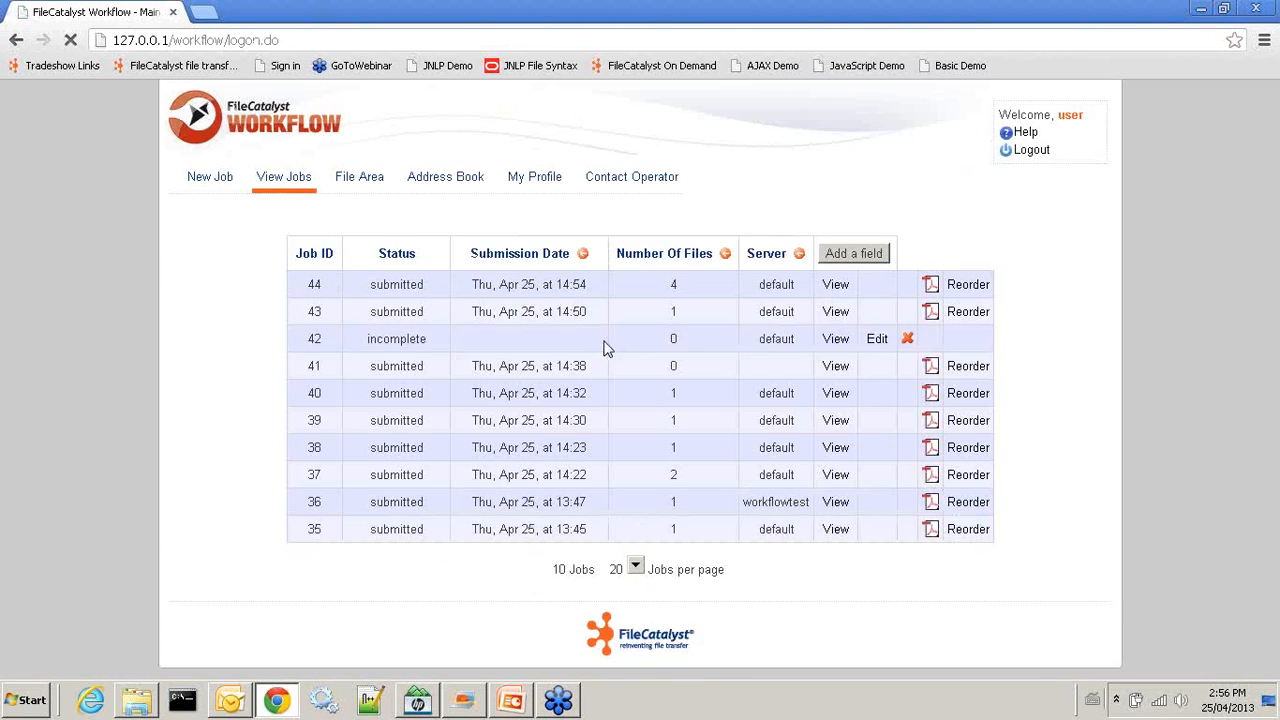
# Display the bandwidth tuning properties in My Profile and look through the fields
pyautogui.click(528, 190)
pyautogui.scroll(-3, 674, 400)
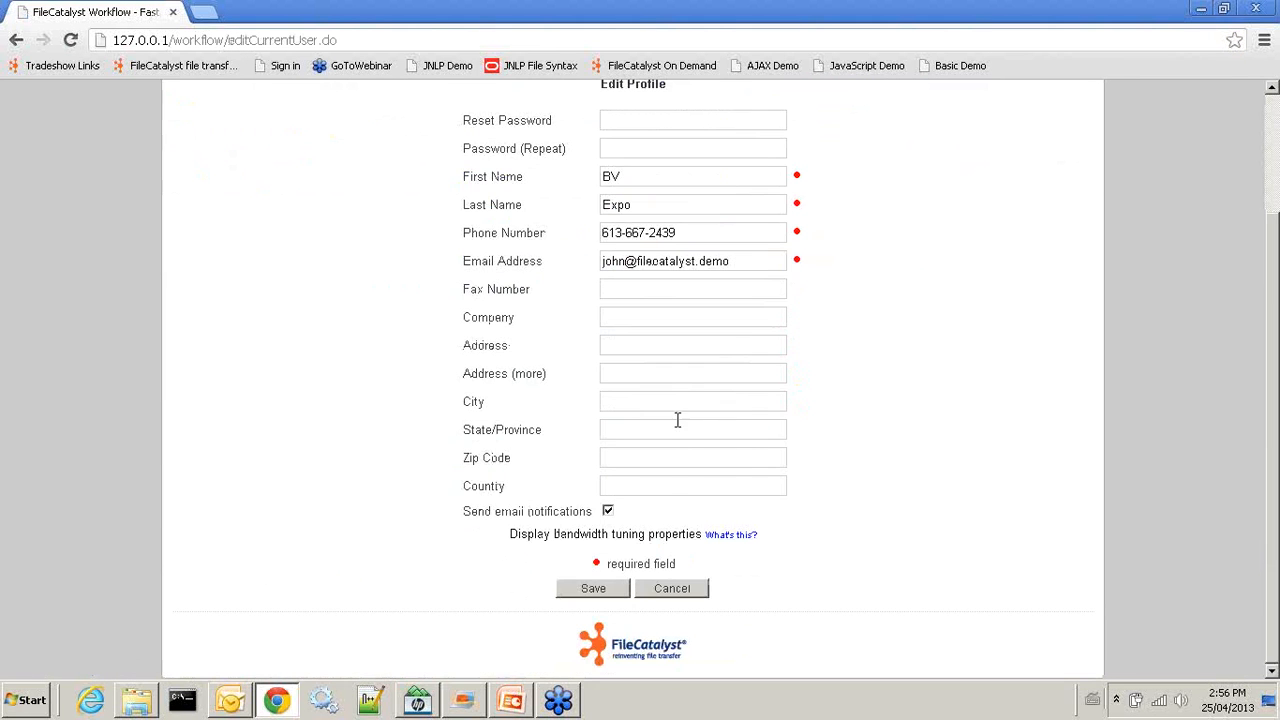
pyautogui.click(646, 538)
pyautogui.scroll(-3, 706, 543)
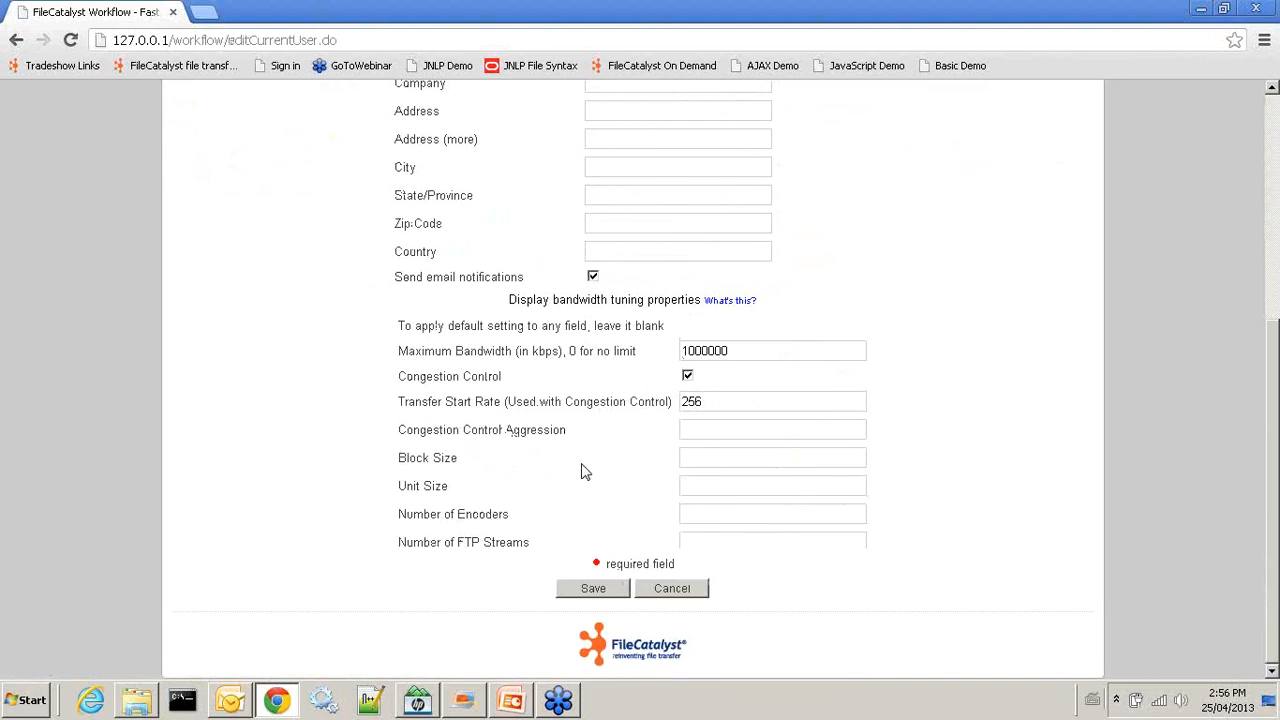
pyautogui.scroll(4, 585, 472)
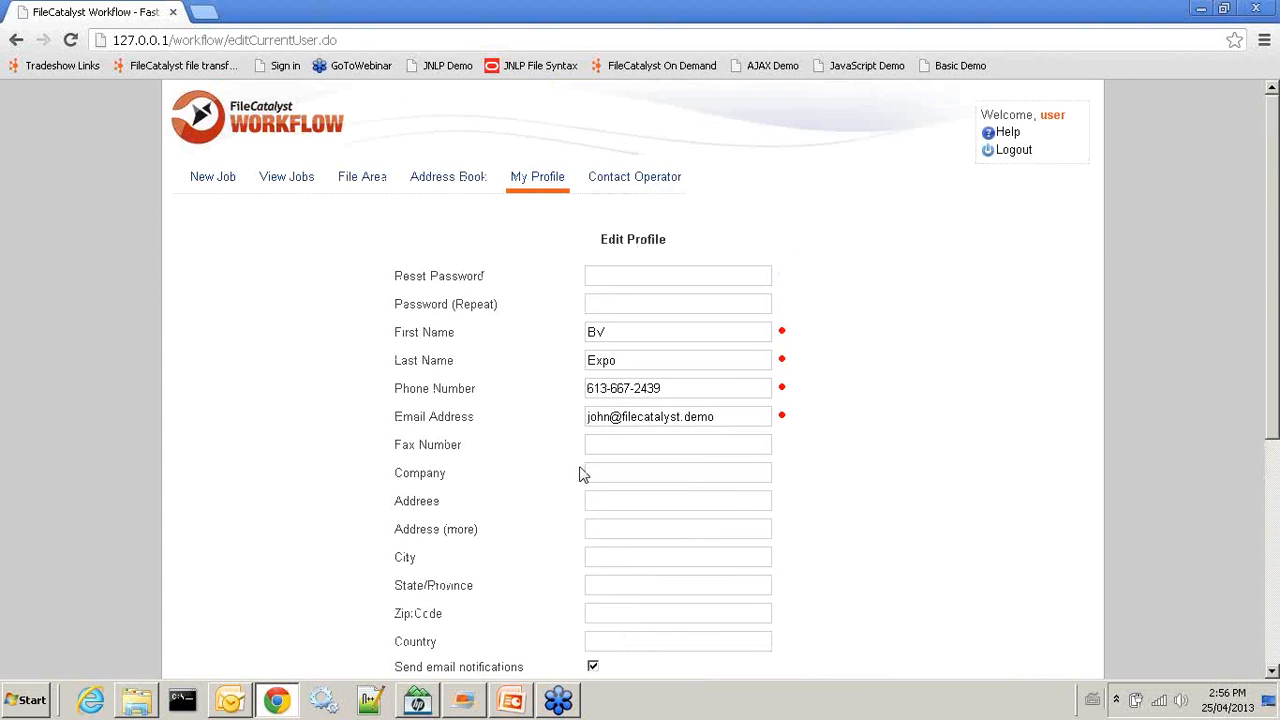
pyautogui.scroll(-4, 585, 472)
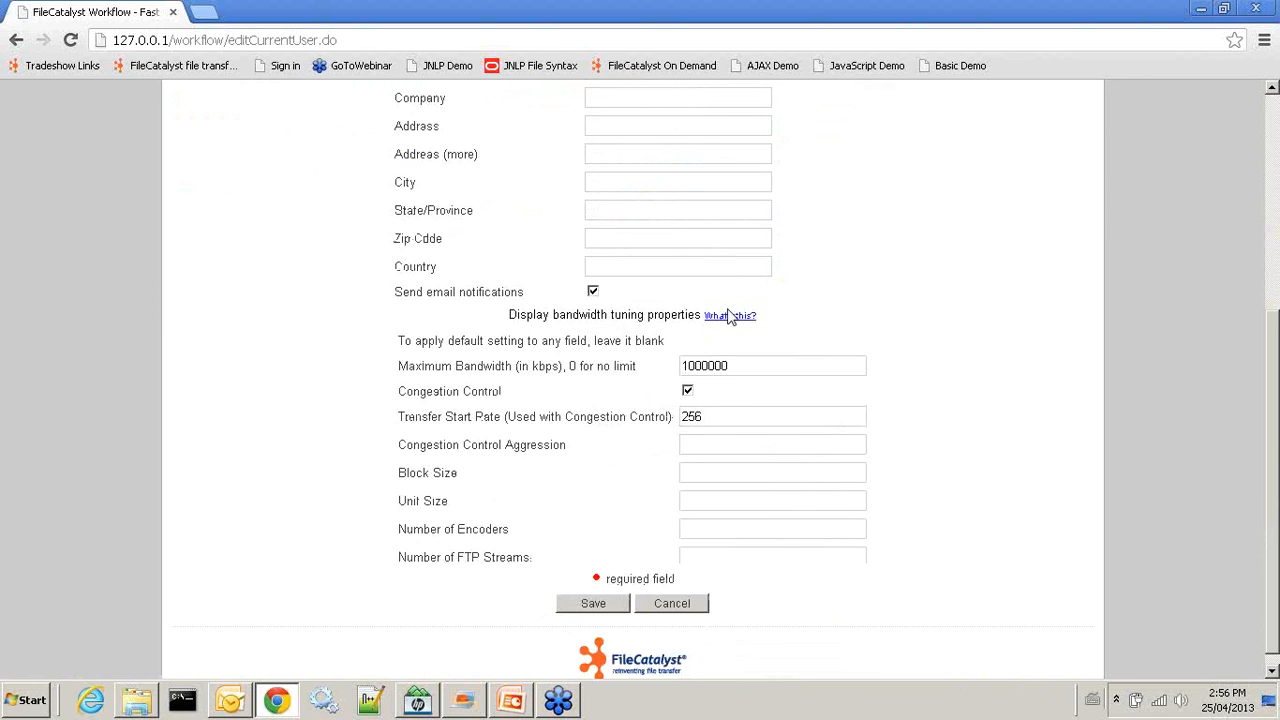
pyautogui.scroll(1, 728, 340)
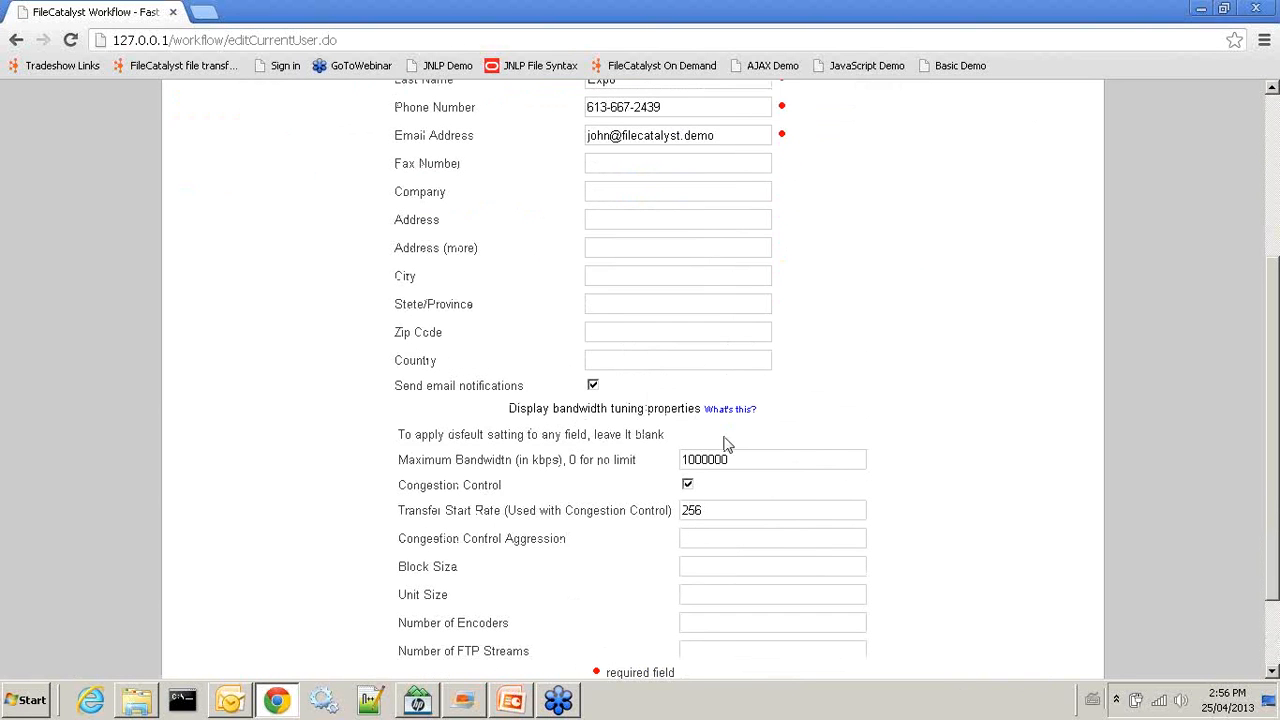
pyautogui.scroll(-1, 727, 447)
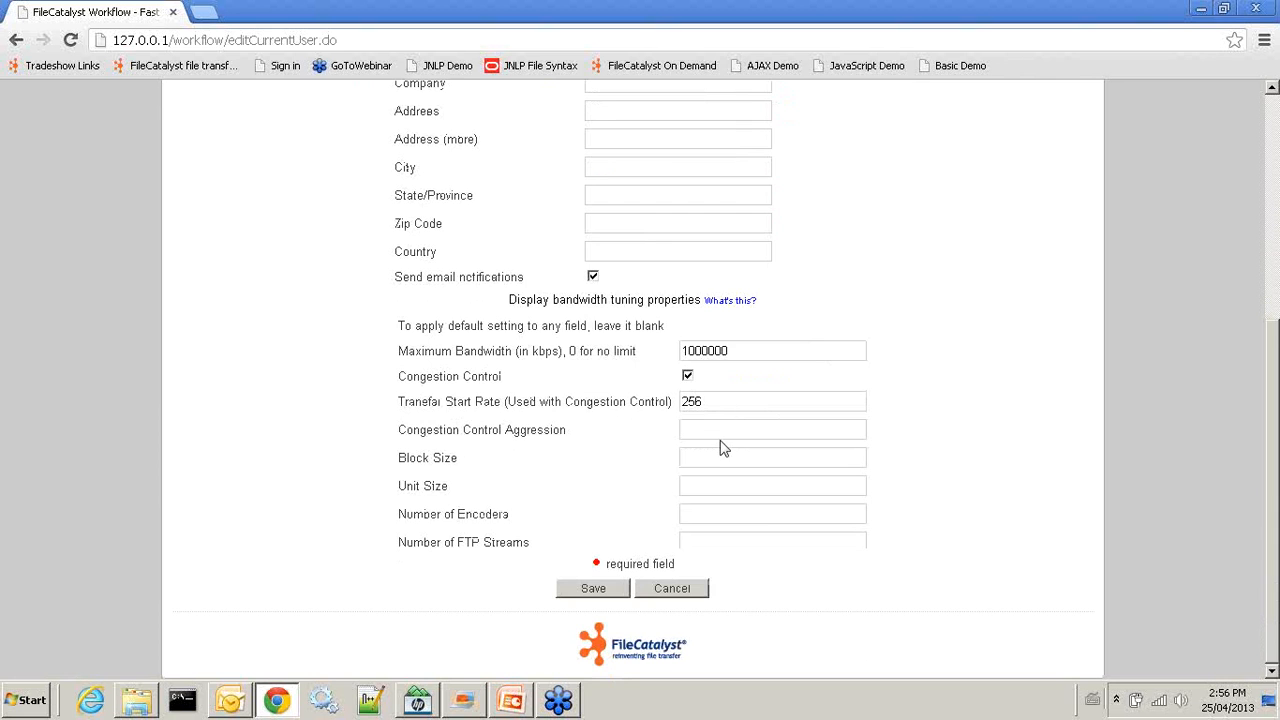
pyautogui.scroll(4, 724, 447)
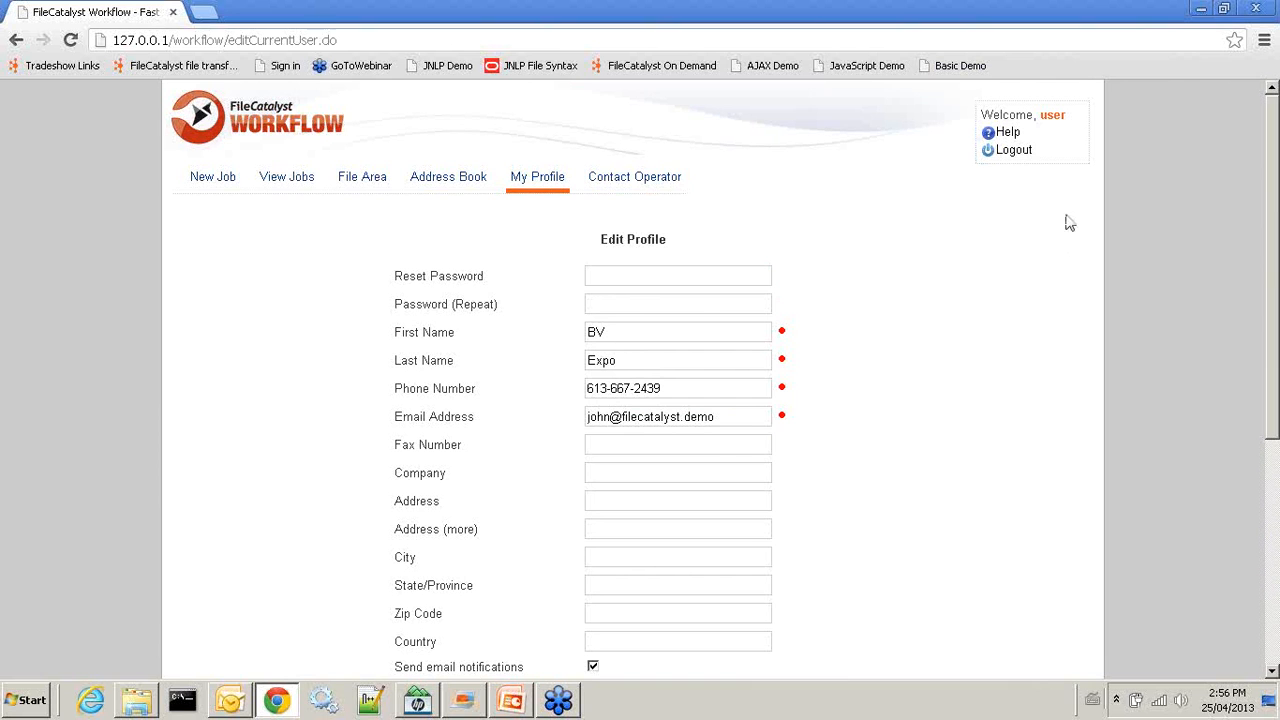
# In the April Webinar deck, show slide 14, then the closing slide 15
pyautogui.click(566, 714)
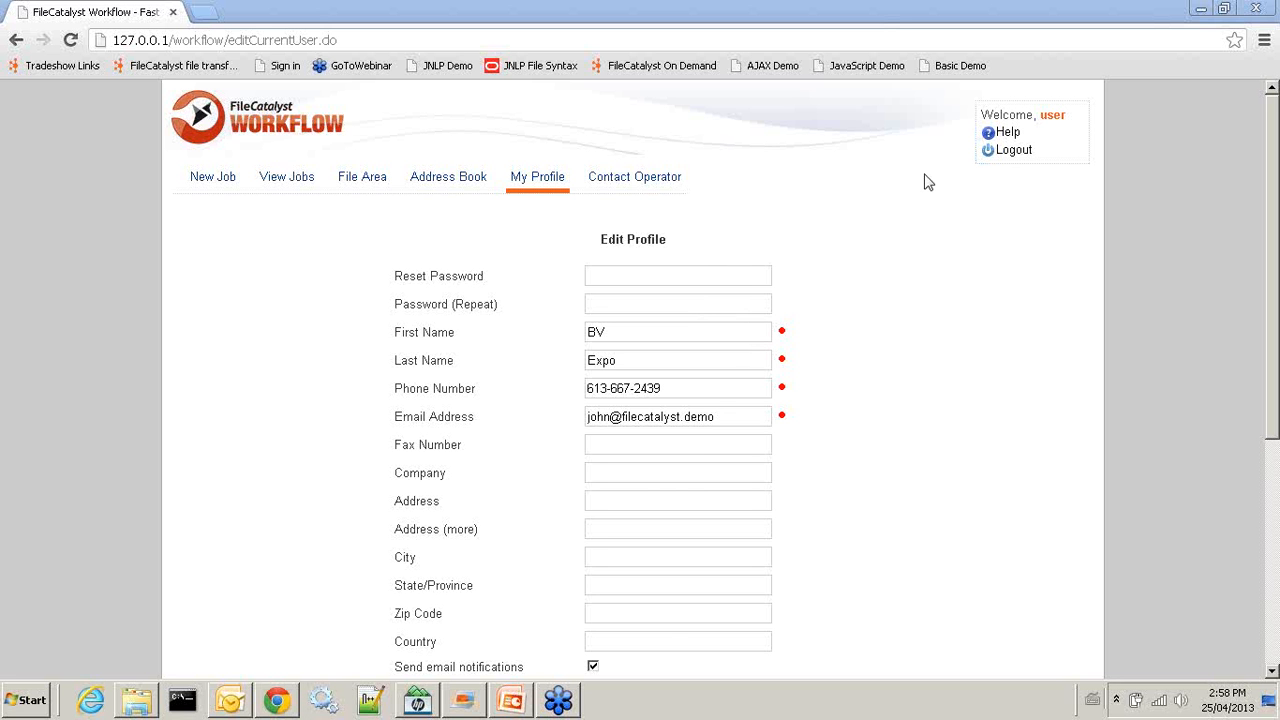
pyautogui.click(511, 700)
pyautogui.click(89, 455)
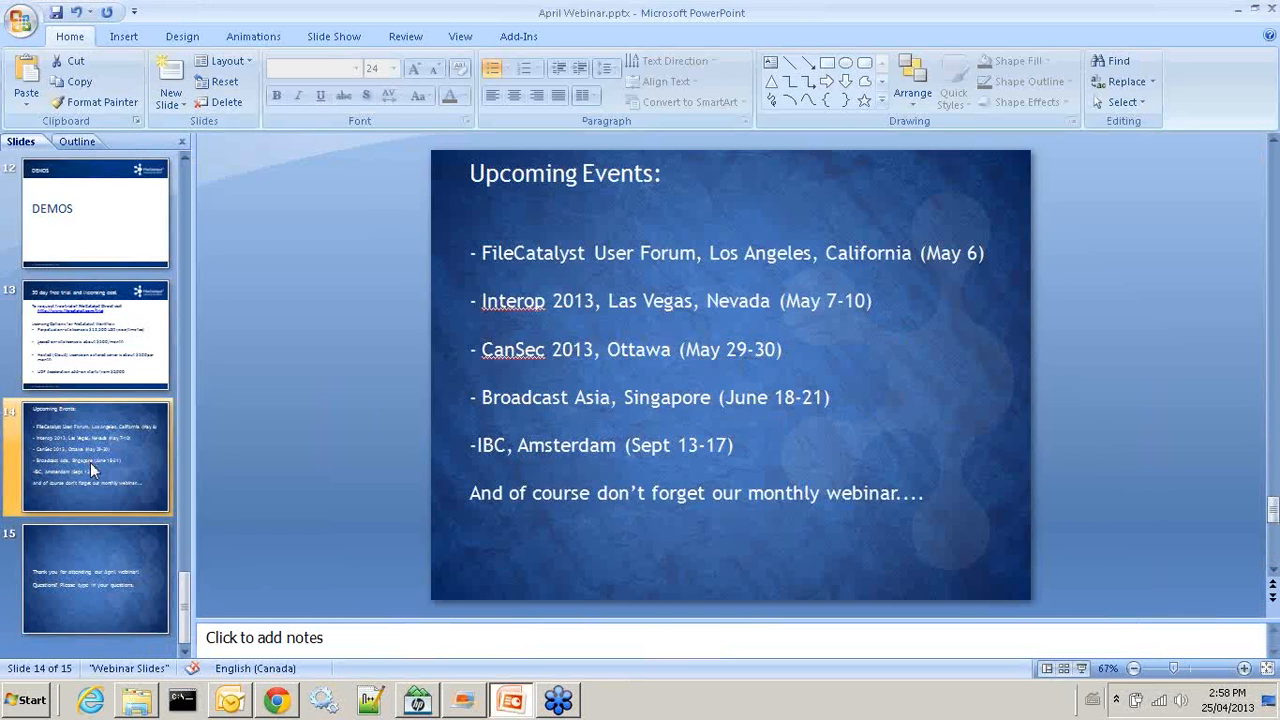
pyautogui.click(92, 569)
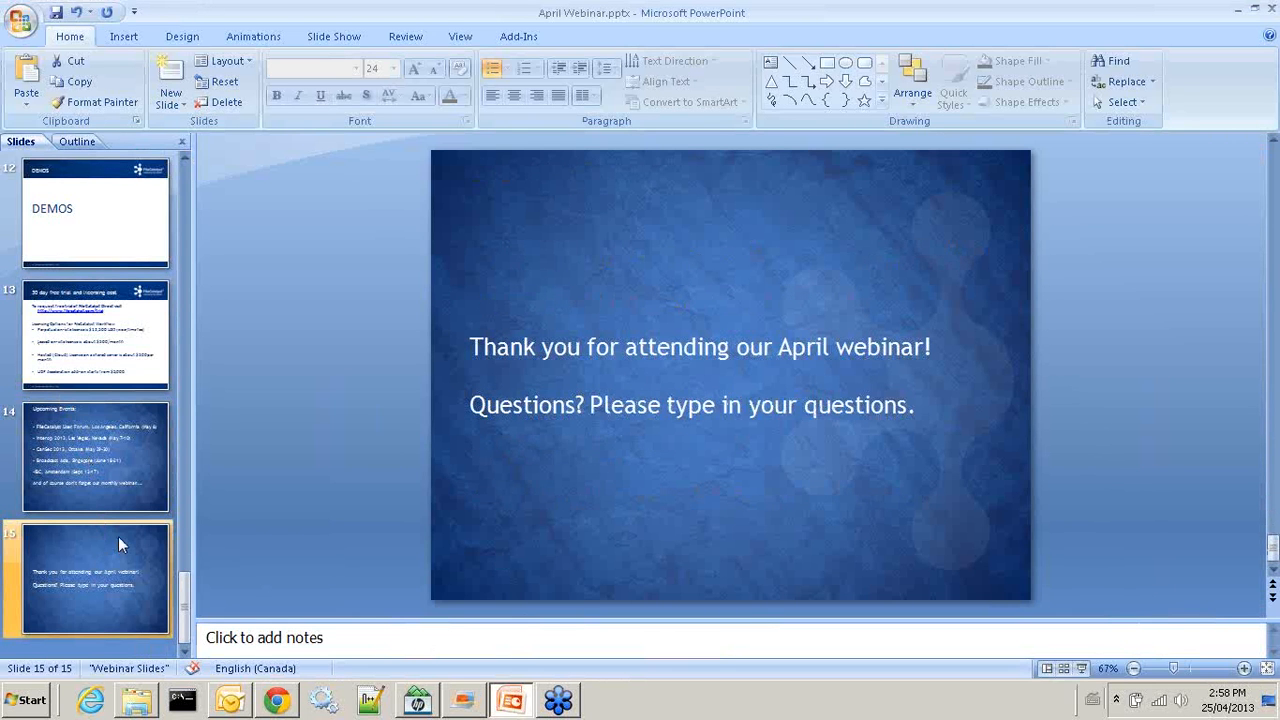